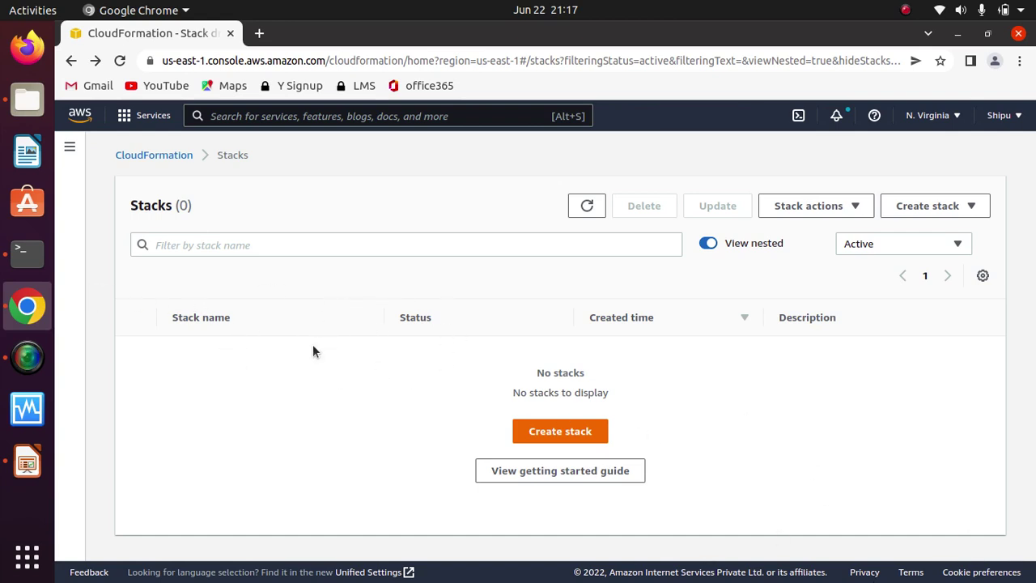
# Step: Switch to the file manager and open the template 10-parameter-ssm.yml from the cloudformation-devops folder
pyautogui.click(26, 99)
pyautogui.click(347, 153)
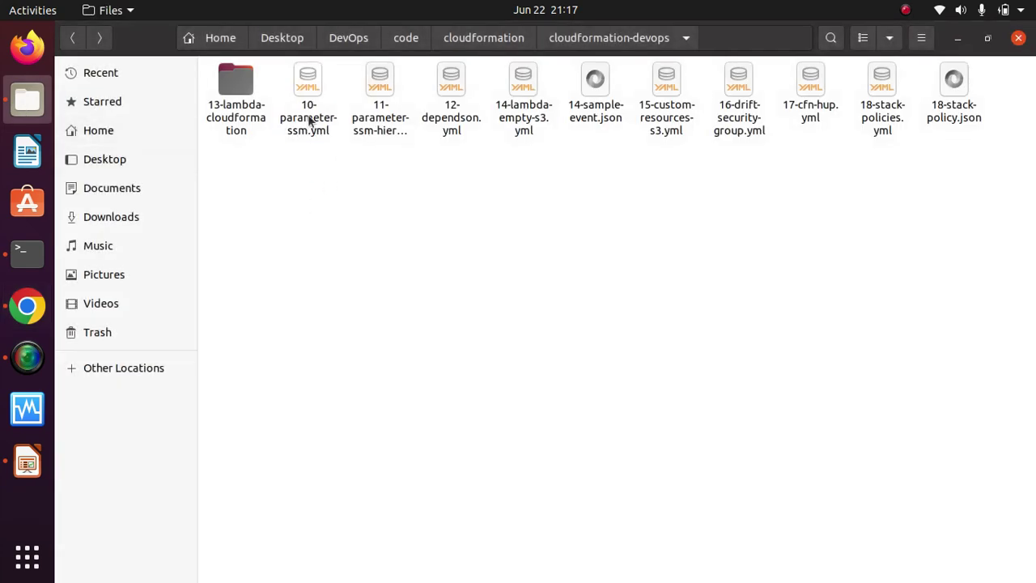
pyautogui.doubleClick(309, 120)
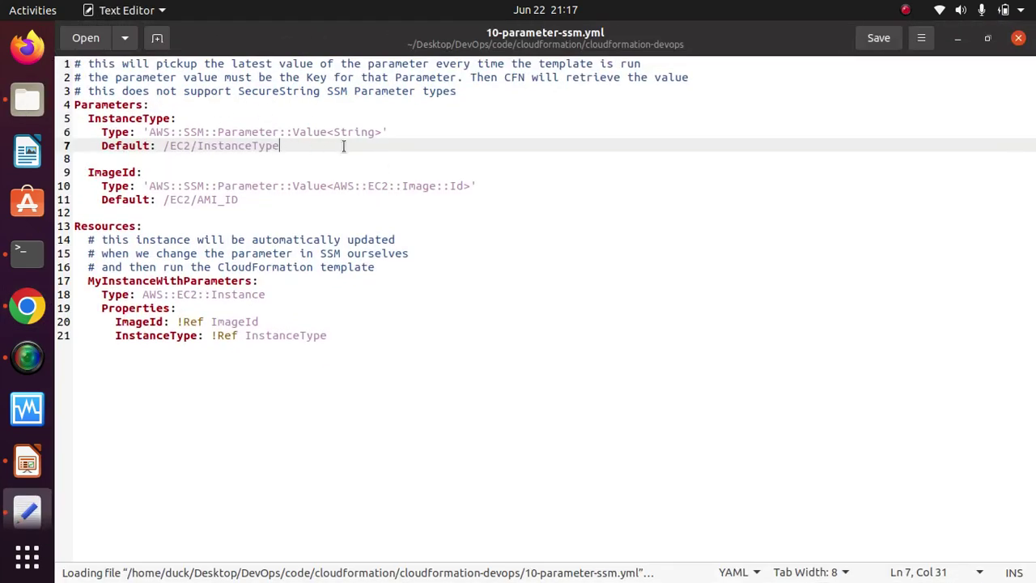
# Step: Examine the template's Parameters section, covering the SSM types and default keys of InstanceType and ImageId
pyautogui.moveTo(74, 106); pyautogui.dragTo(316, 204)
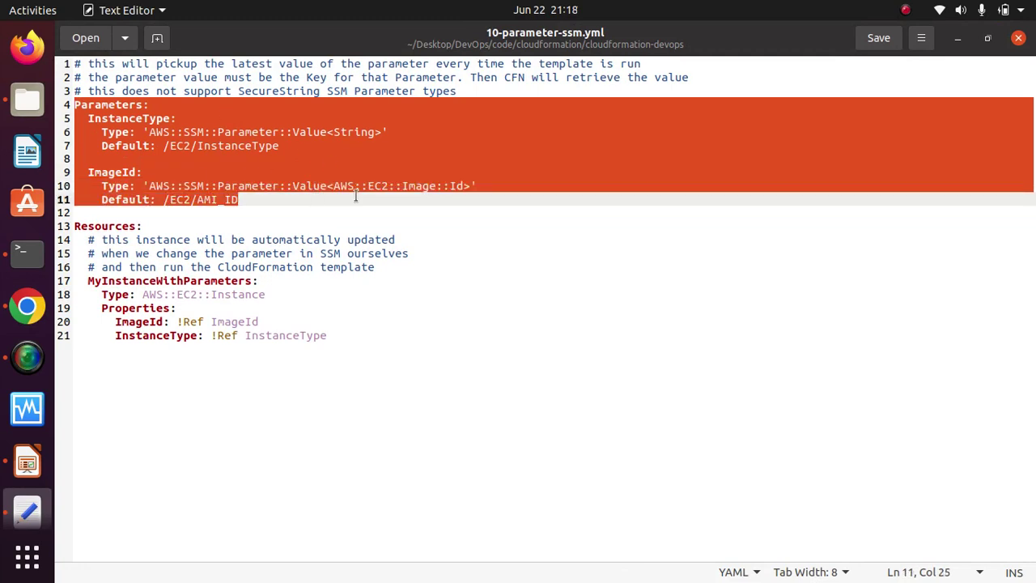
pyautogui.click(292, 200)
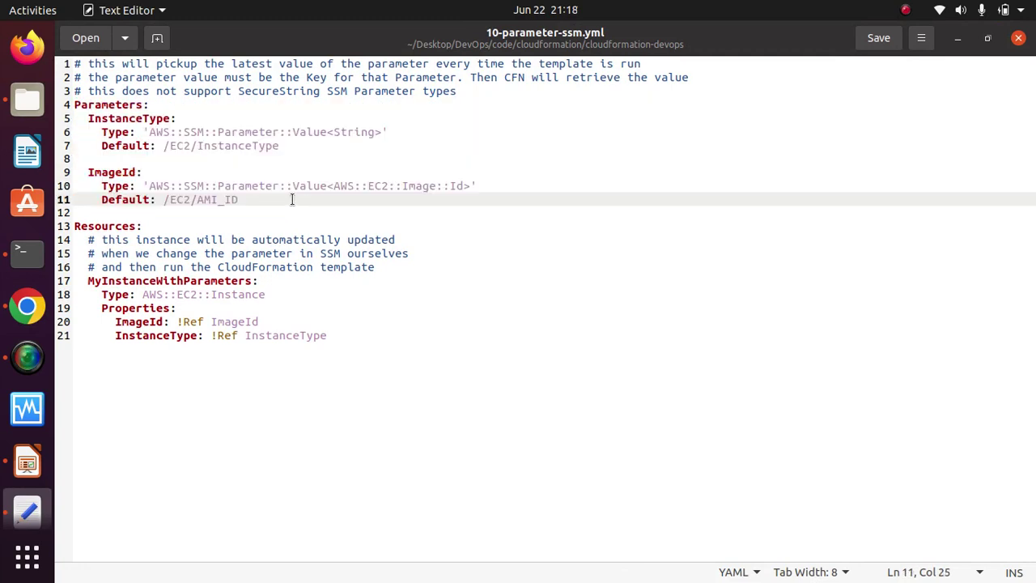
pyautogui.moveTo(151, 105); pyautogui.dragTo(192, 119)
pyautogui.click(173, 100)
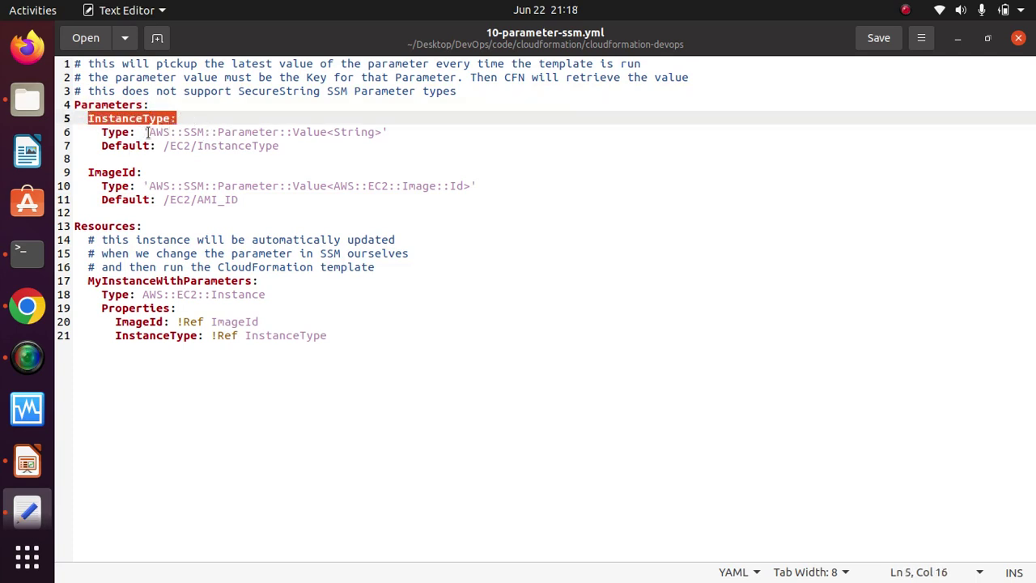
pyautogui.moveTo(146, 132); pyautogui.dragTo(387, 132)
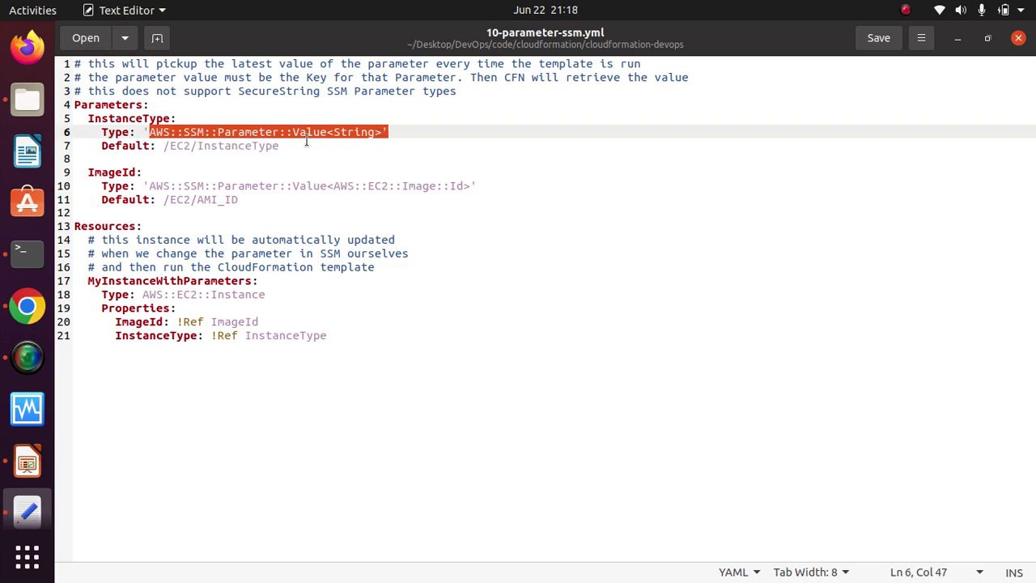
pyautogui.click(353, 138)
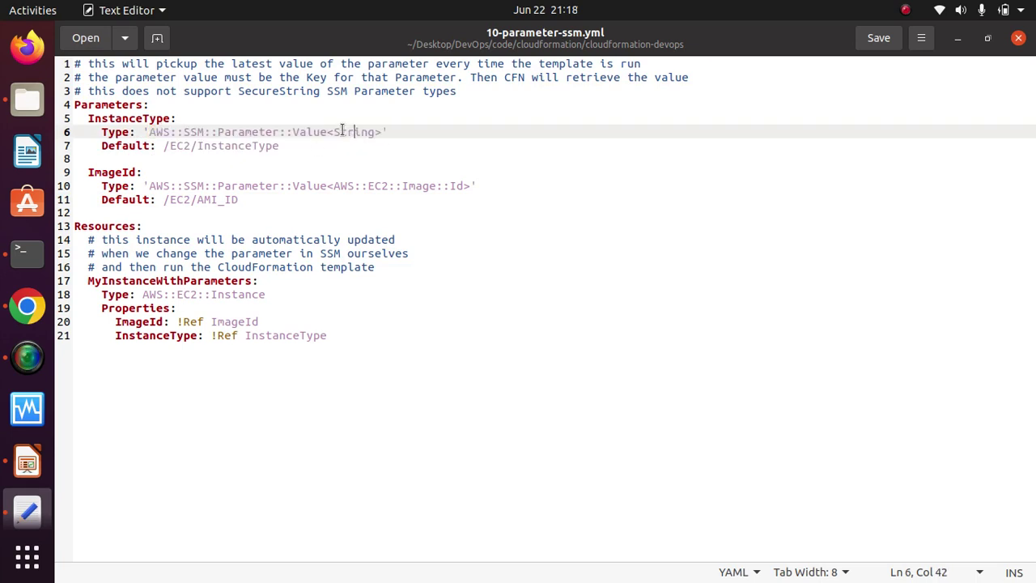
pyautogui.moveTo(163, 145); pyautogui.dragTo(281, 146)
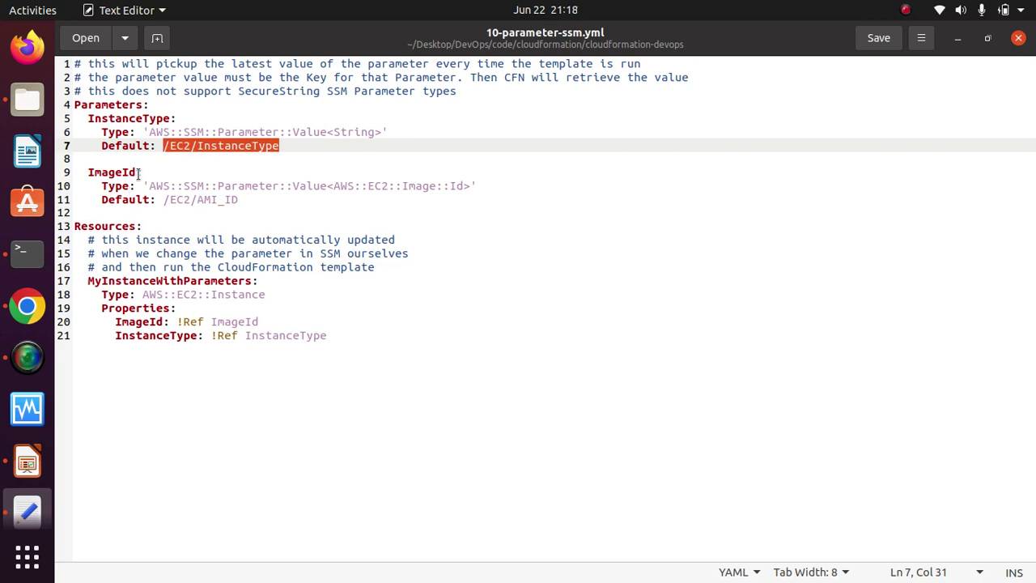
pyautogui.moveTo(139, 172); pyautogui.dragTo(83, 172)
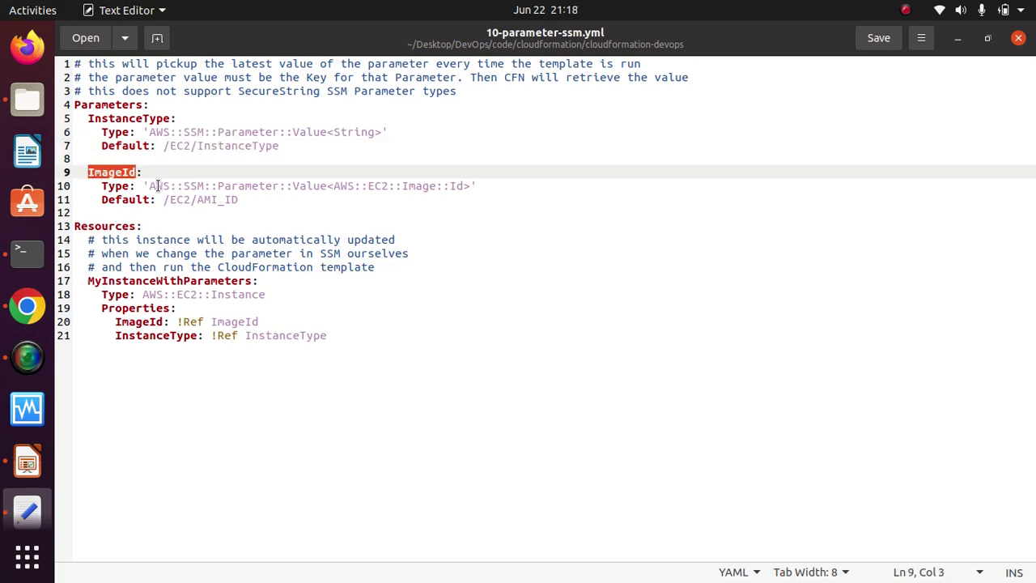
pyautogui.moveTo(159, 186); pyautogui.dragTo(481, 185)
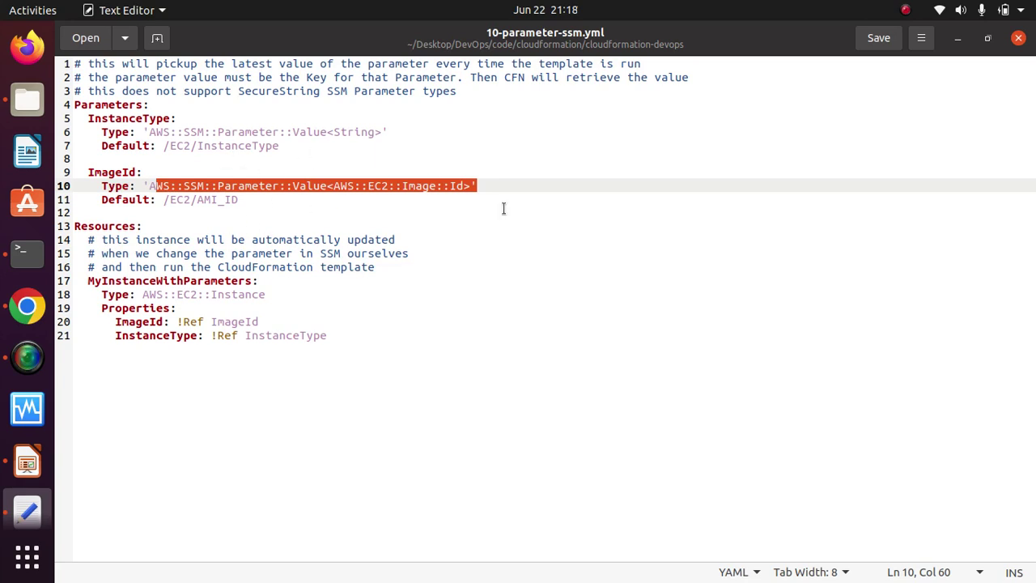
pyautogui.click(530, 186)
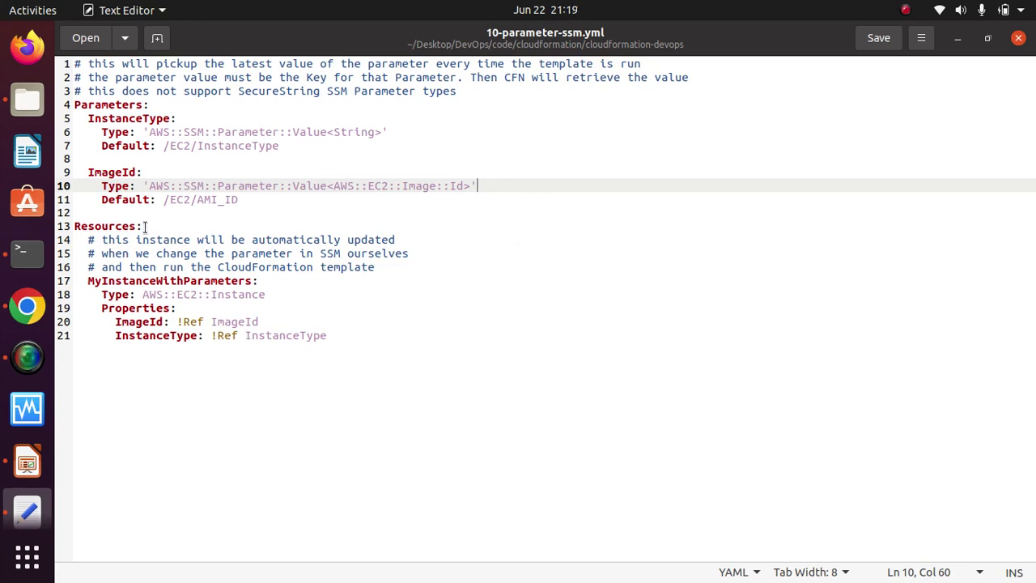
# Step: Examine the Resources section and how MyInstanceWithParameters references the ImageId and InstanceType parameters
pyautogui.moveTo(144, 225); pyautogui.dragTo(73, 226)
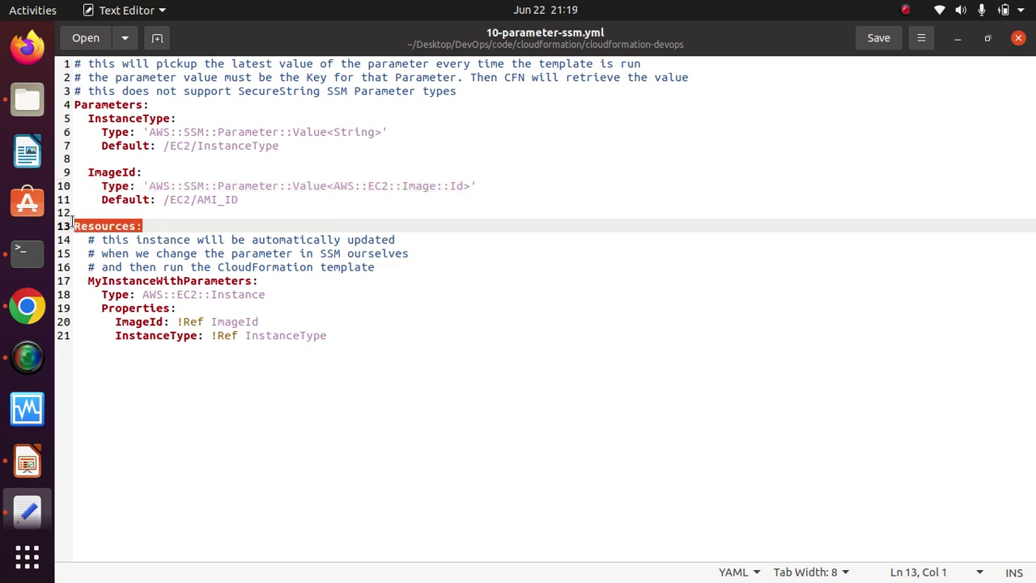
pyautogui.click(141, 235)
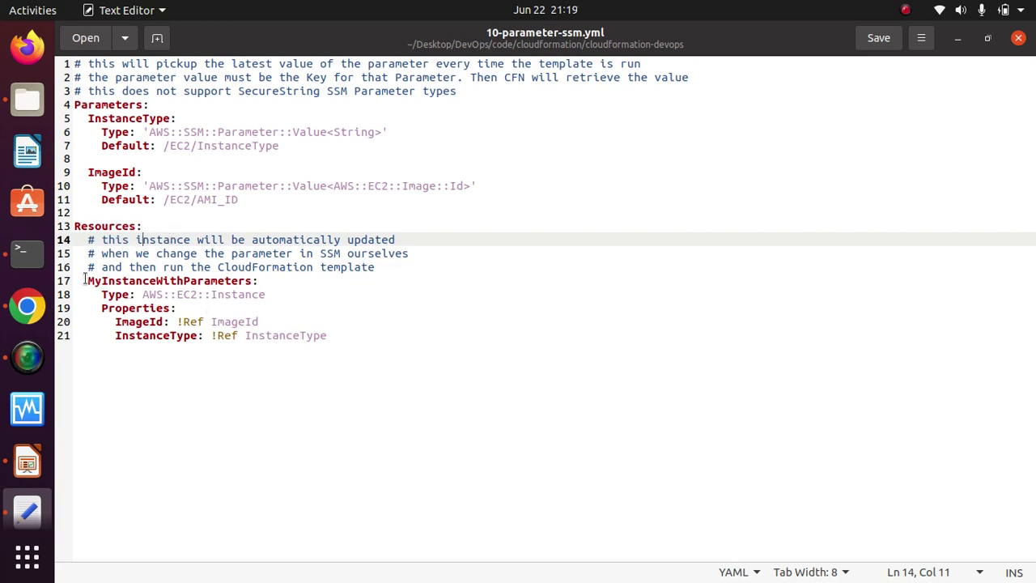
pyautogui.moveTo(80, 281); pyautogui.dragTo(285, 276)
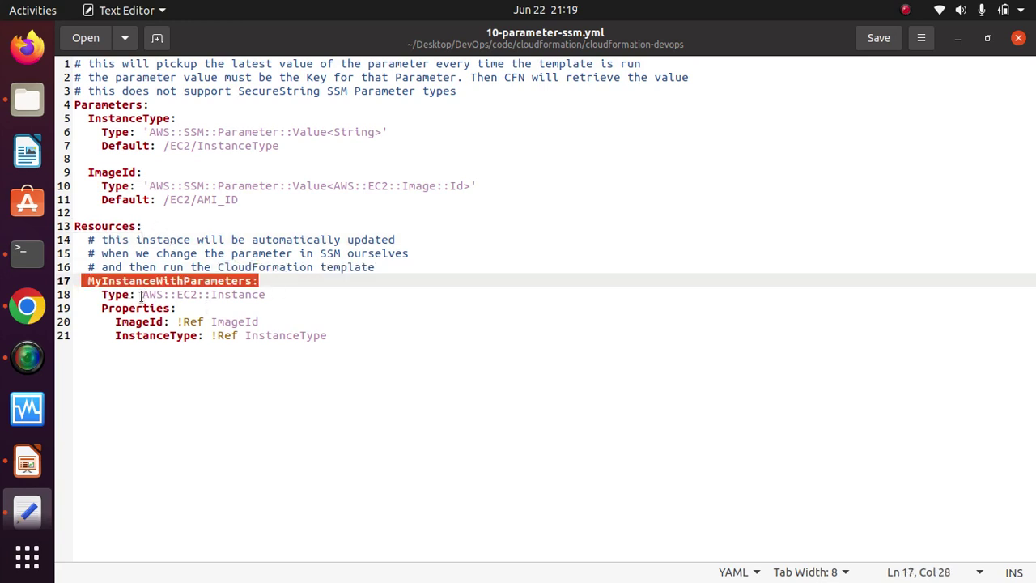
pyautogui.click(362, 297)
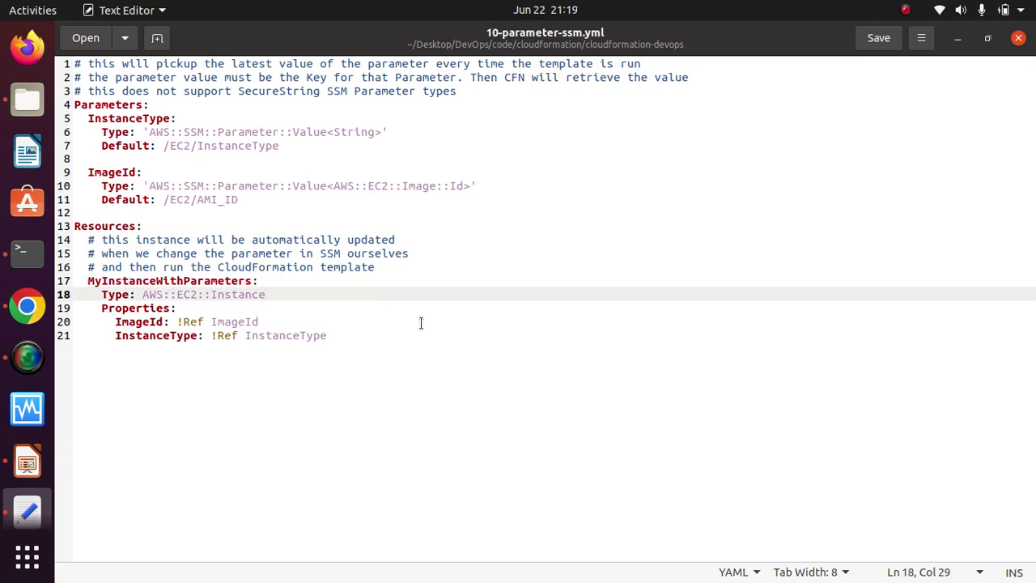
pyautogui.moveTo(259, 321); pyautogui.dragTo(173, 322)
pyautogui.moveTo(335, 333); pyautogui.dragTo(224, 336)
pyautogui.click(244, 321)
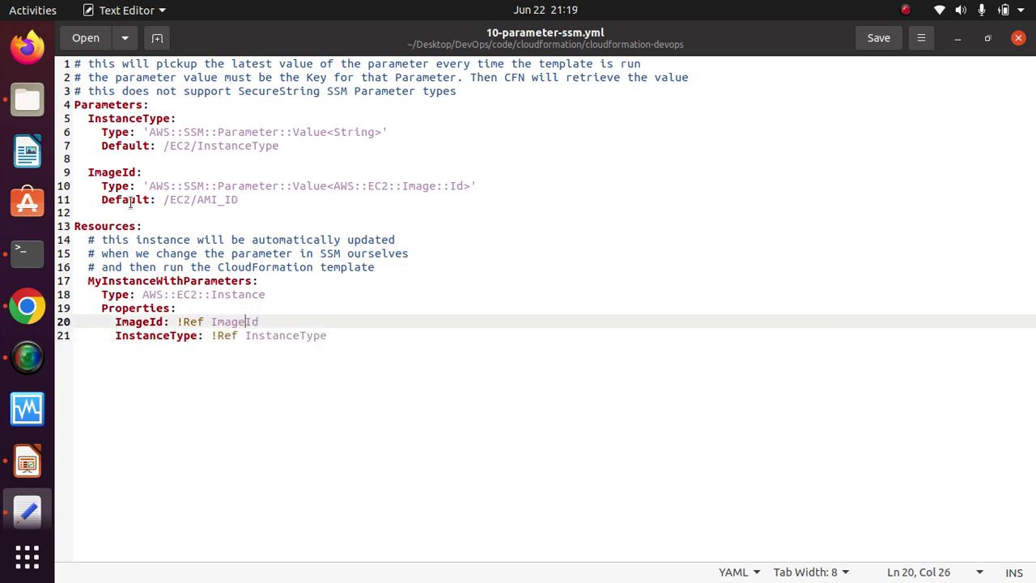
pyautogui.moveTo(141, 173); pyautogui.dragTo(91, 175)
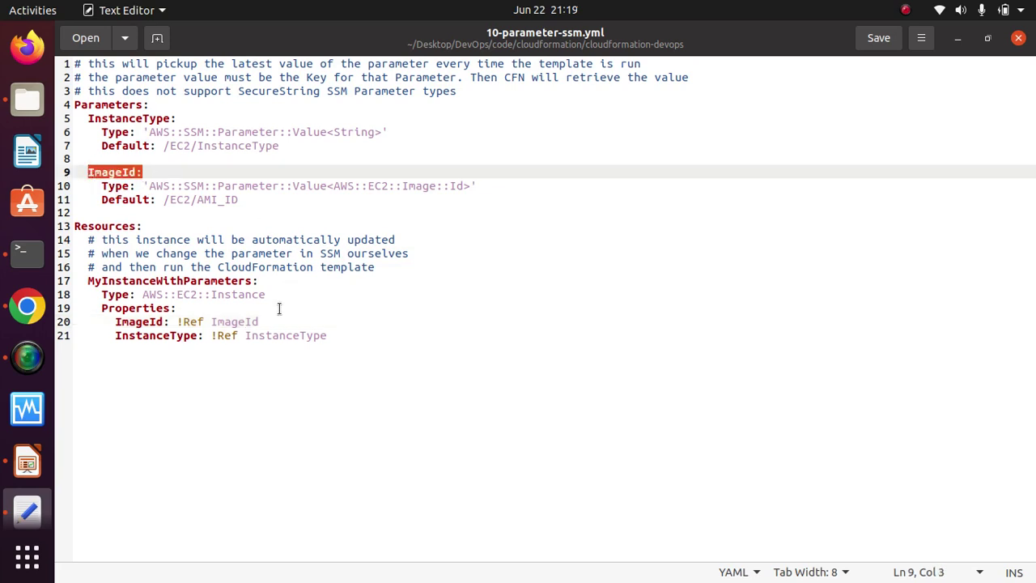
pyautogui.moveTo(248, 335); pyautogui.dragTo(344, 333)
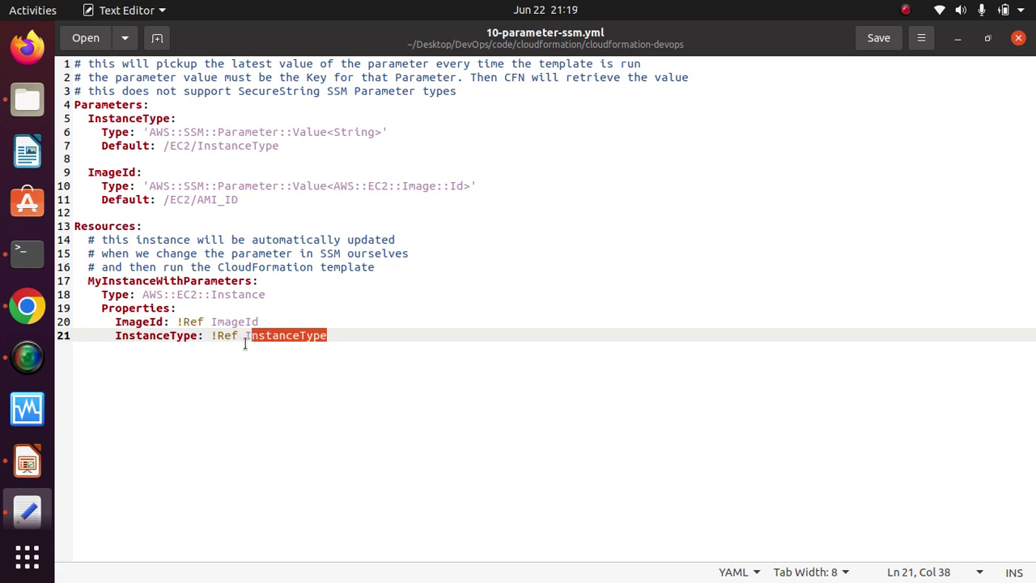
# Step: Review the MyInstanceWithParameters resource type and its two property references, and close the template file
pyautogui.moveTo(88, 280); pyautogui.dragTo(320, 335)
pyautogui.click(257, 283)
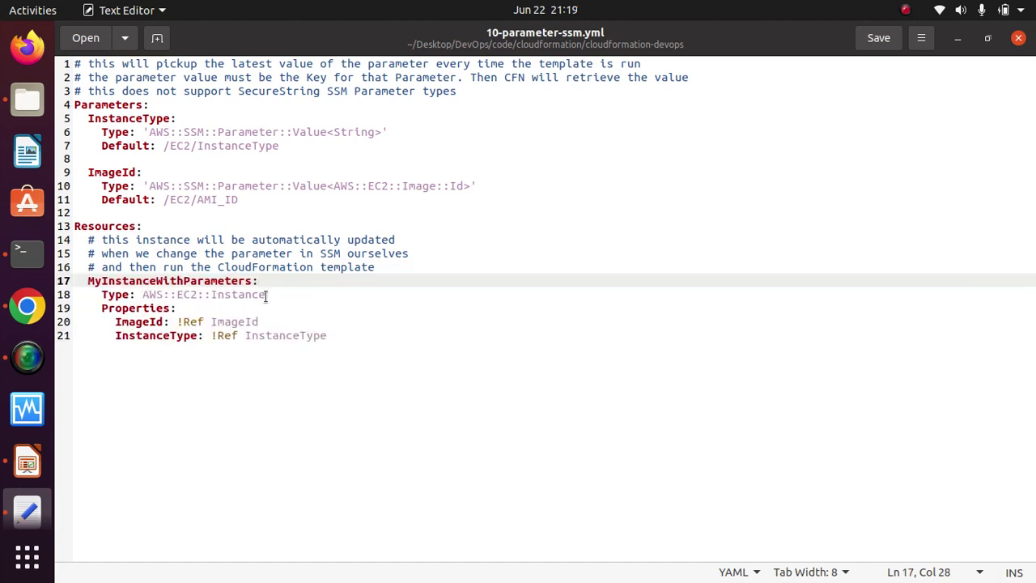
pyautogui.moveTo(266, 294); pyautogui.dragTo(143, 295)
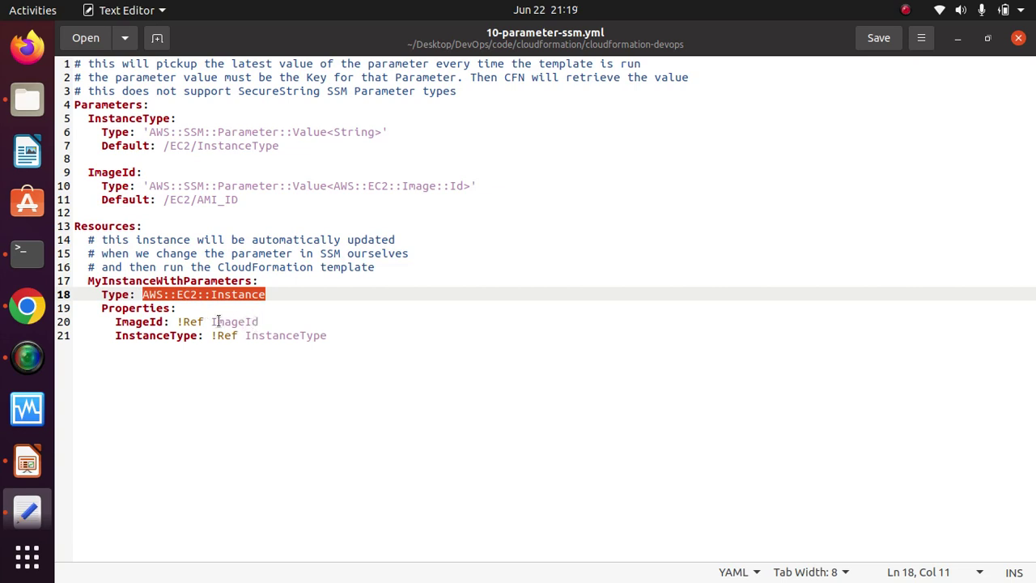
pyautogui.moveTo(259, 322); pyautogui.dragTo(212, 320)
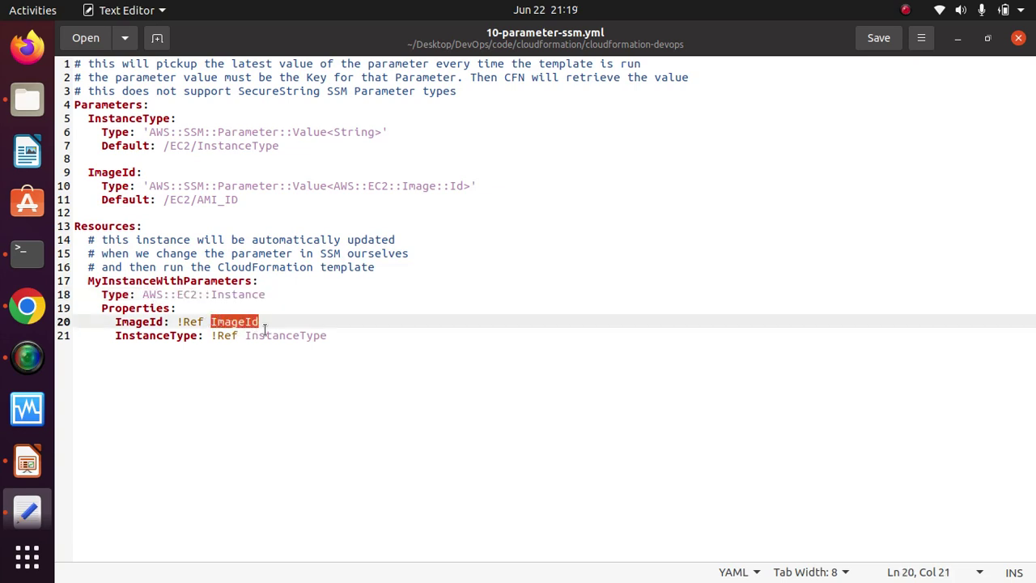
pyautogui.moveTo(328, 336); pyautogui.dragTo(245, 335)
pyautogui.click(359, 338)
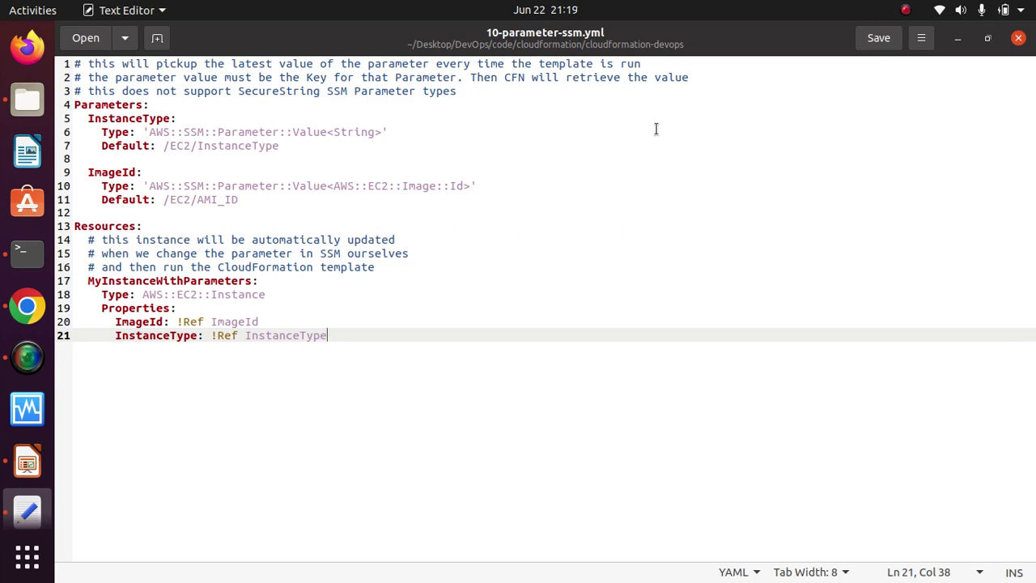
pyautogui.click(1020, 41)
pyautogui.click(349, 268)
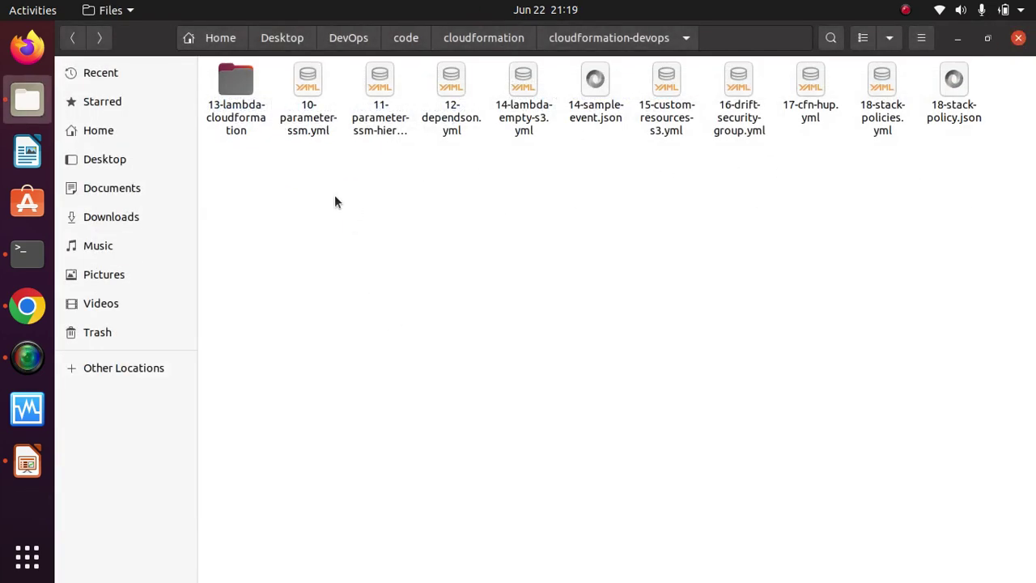
# Step: Switch to the CloudFormation console in Chrome and start a new stack from the uploaded template file 10-parameter-ssm.yml, continuing to the stack details
pyautogui.click(27, 306)
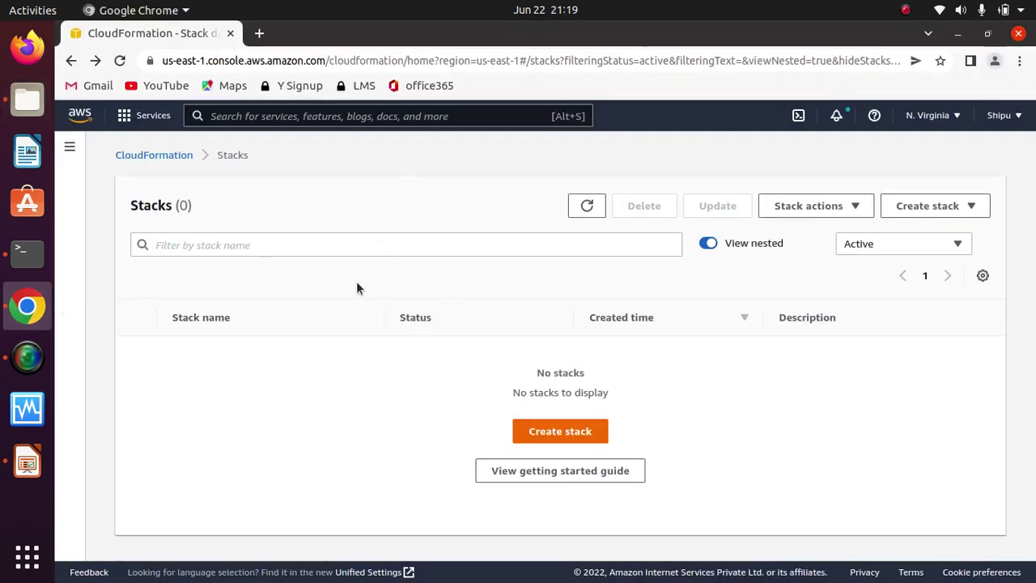
pyautogui.click(567, 430)
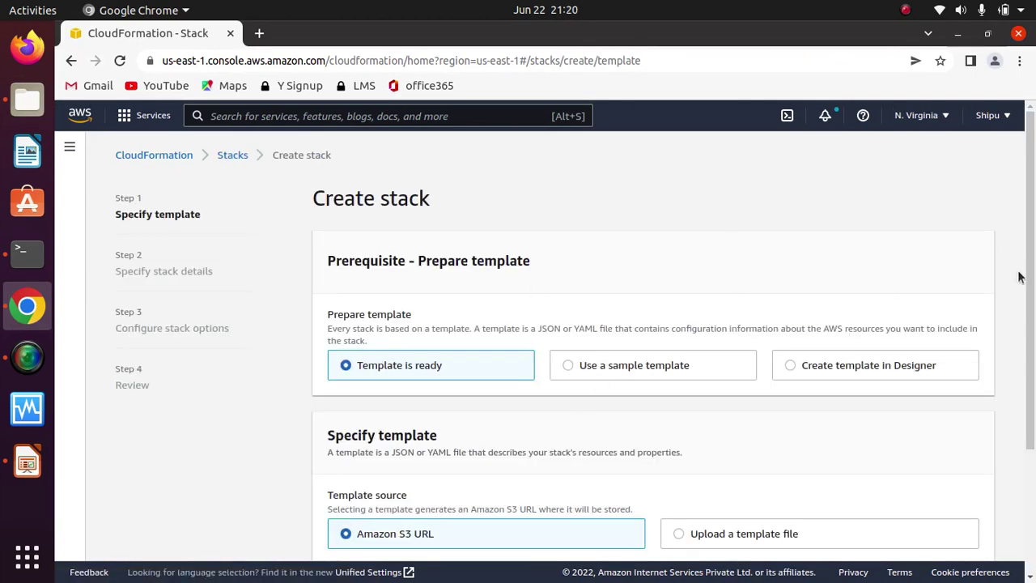
pyautogui.scroll(-3, 1017, 277)
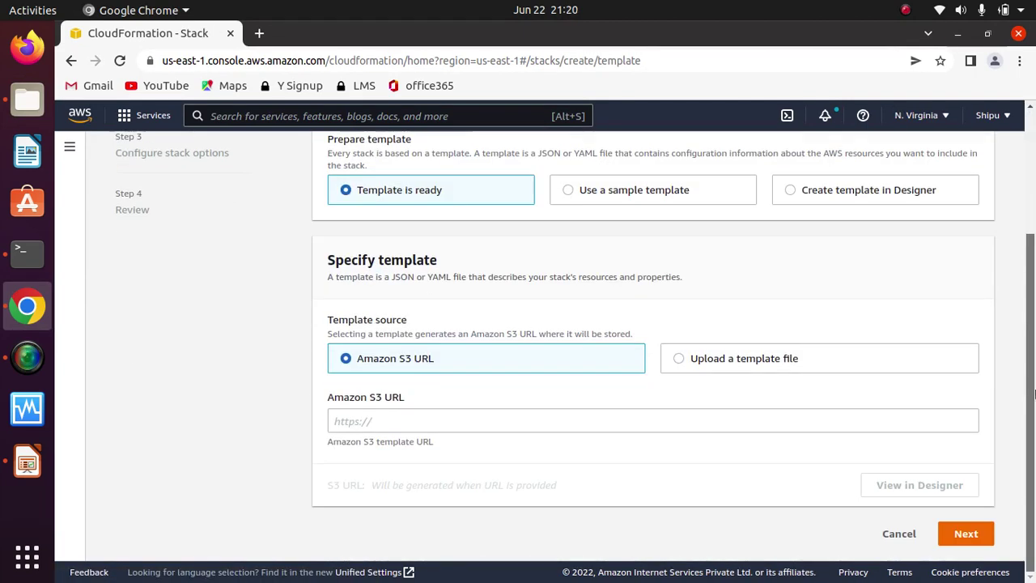
pyautogui.click(682, 362)
pyautogui.click(373, 422)
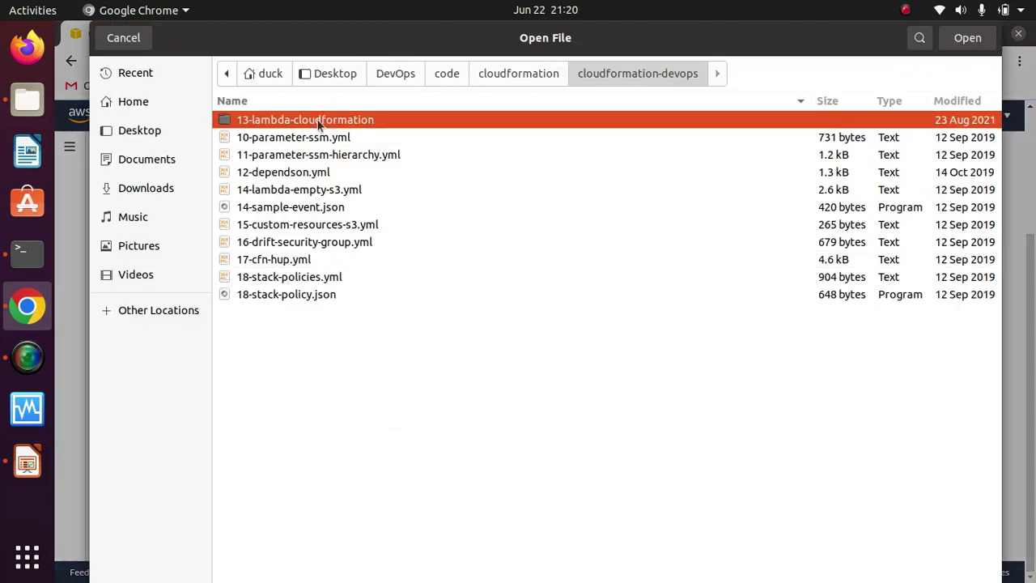
pyautogui.click(329, 143)
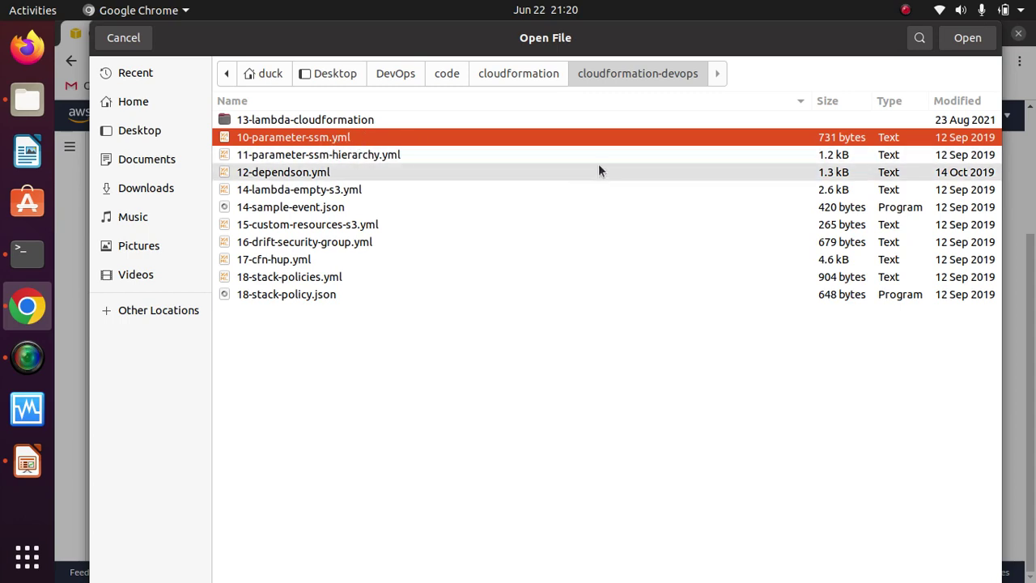
pyautogui.click(978, 40)
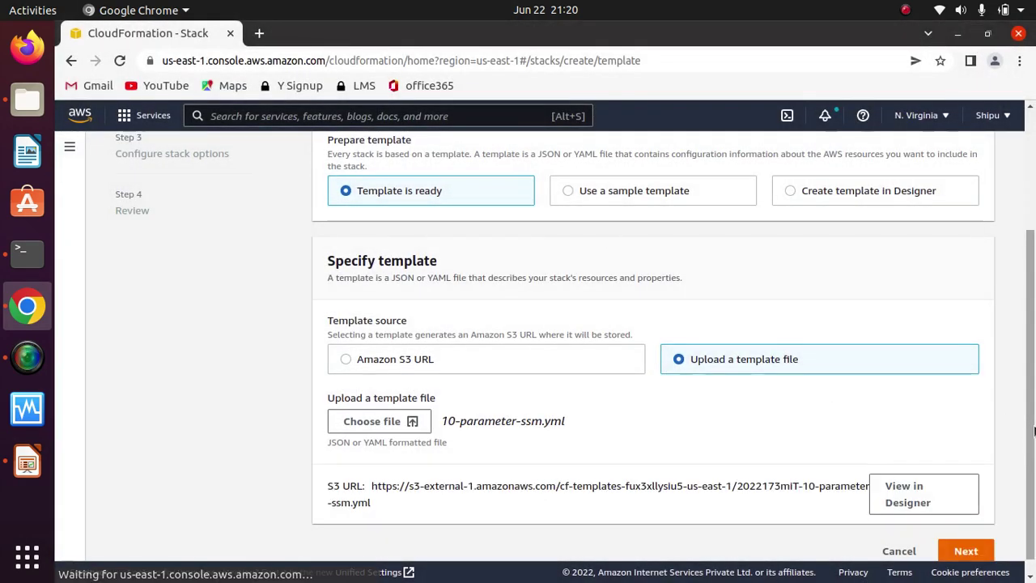
pyautogui.click(966, 551)
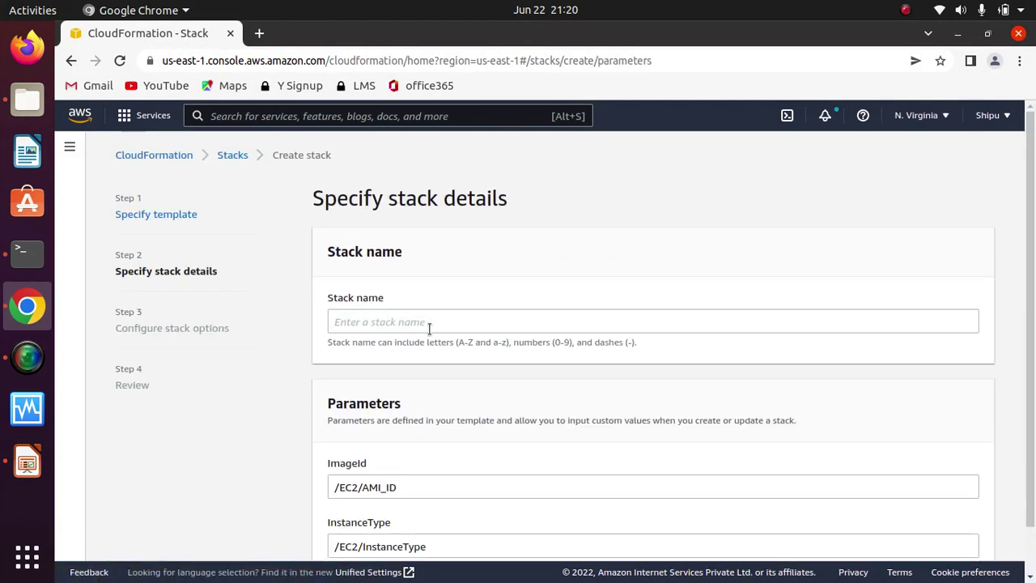
# Step: Name the stack test and check the default SSM keys of the ImageId and InstanceType parameters
pyautogui.click(384, 321)
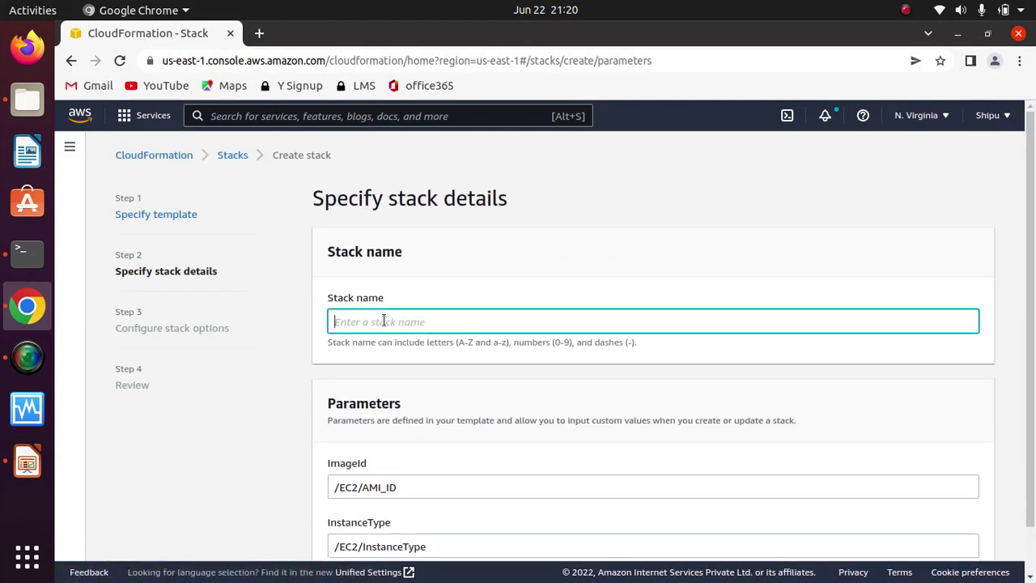
pyautogui.write('test')
pyautogui.click(613, 269)
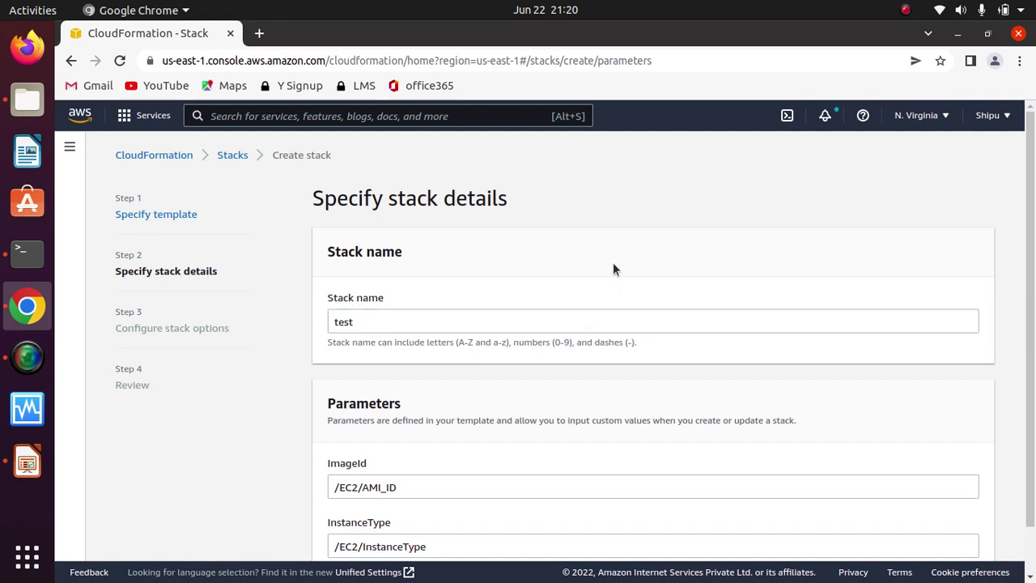
pyautogui.scroll(-1, 613, 269)
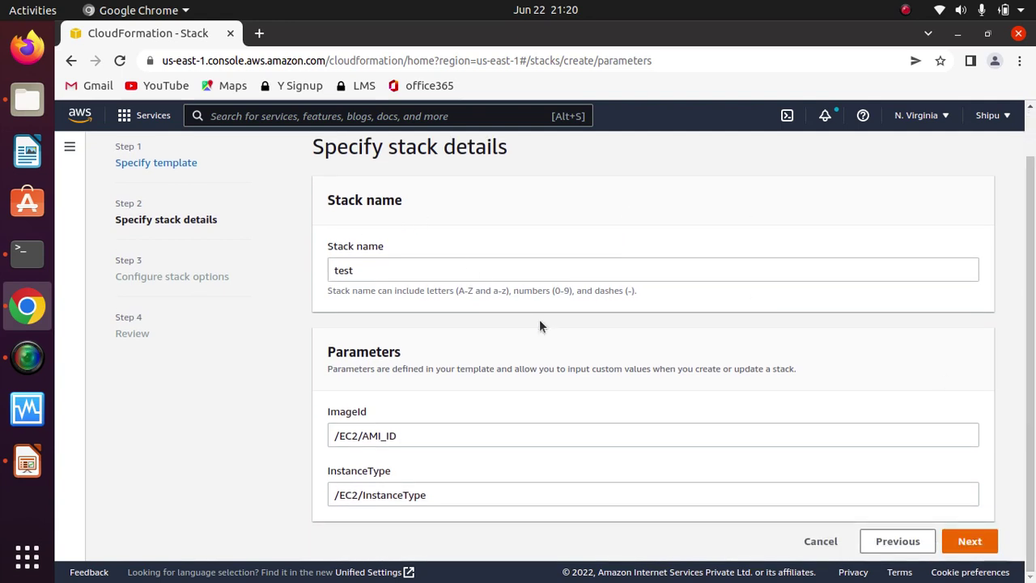
pyautogui.moveTo(435, 435); pyautogui.dragTo(263, 443)
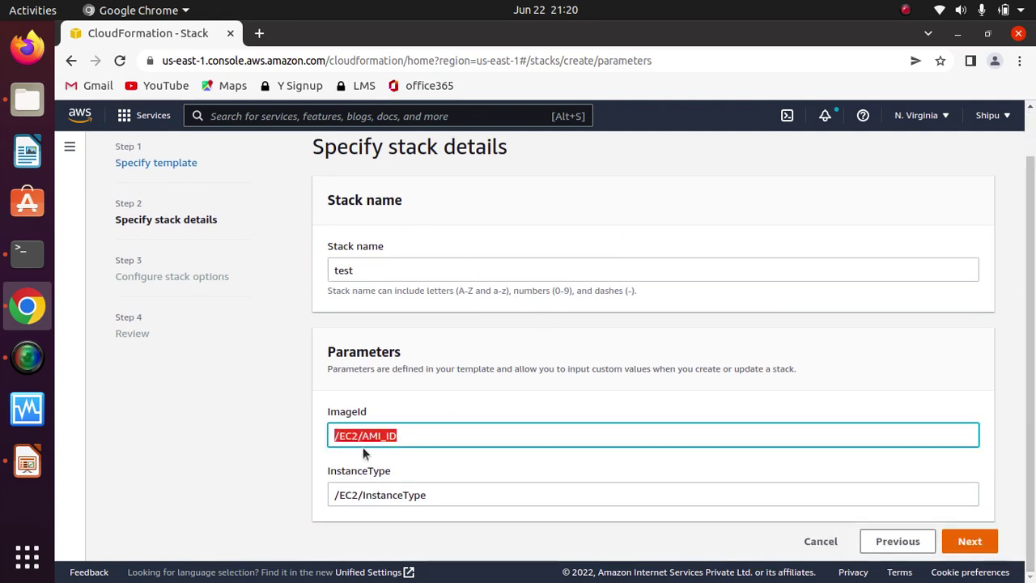
pyautogui.moveTo(446, 494); pyautogui.dragTo(321, 498)
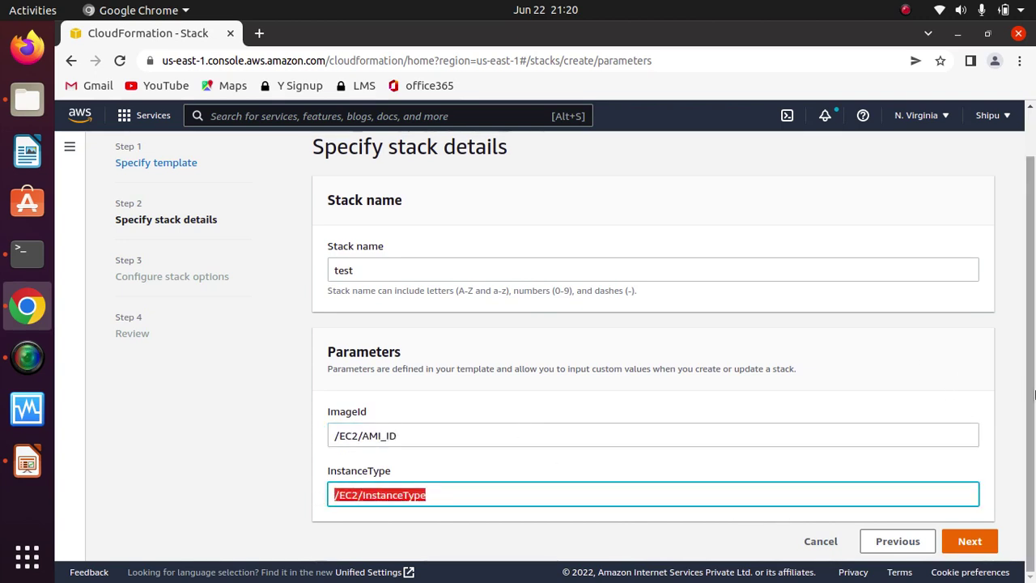
pyautogui.click(973, 543)
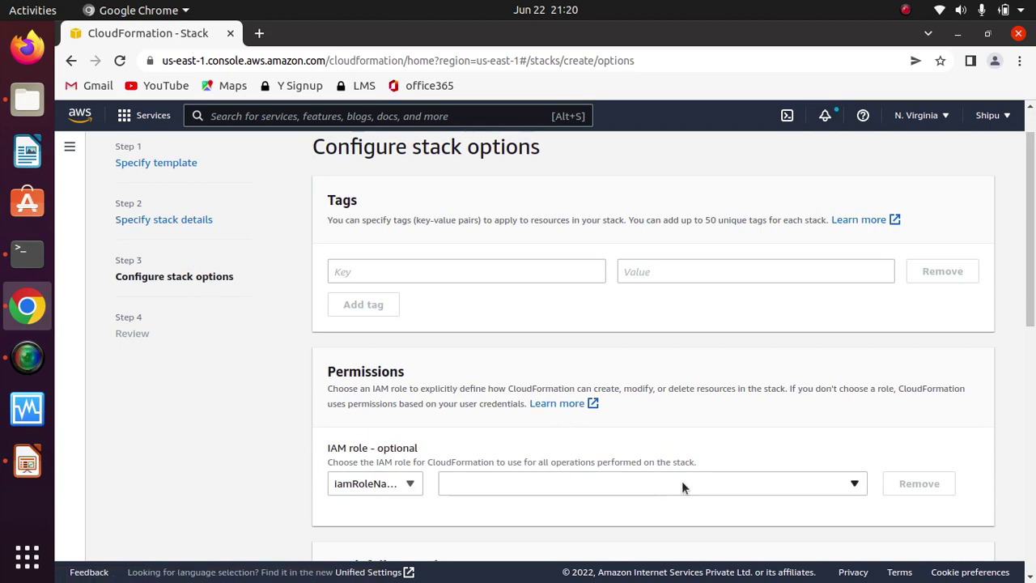
pyautogui.moveTo(1028, 297)
pyautogui.mouseDown()
pyautogui.moveTo(1027, 378)
pyautogui.moveTo(1028, 291)
pyautogui.moveTo(1017, 287)
pyautogui.mouseUp()
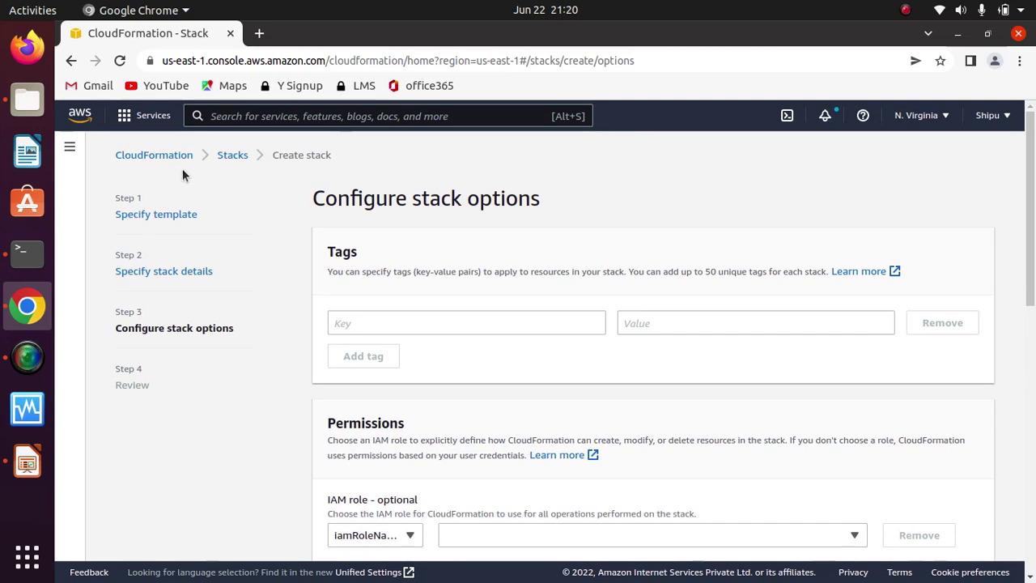
pyautogui.click(231, 156)
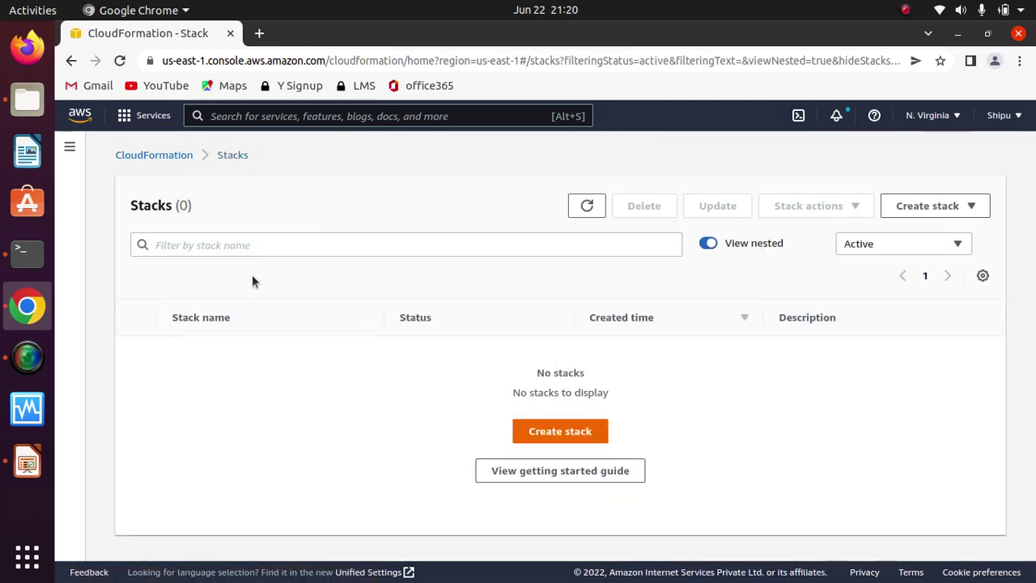
# Step: Start a new stack from the uploaded template file 10-parameter-ssm.yml and continue to the stack details
pyautogui.click(571, 431)
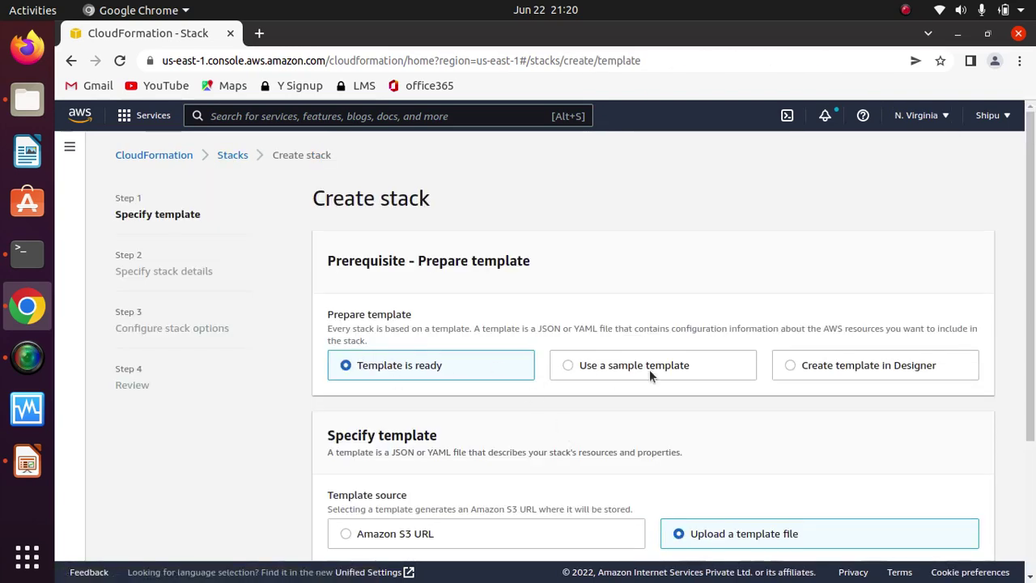
pyautogui.moveTo(1029, 301); pyautogui.dragTo(1017, 421)
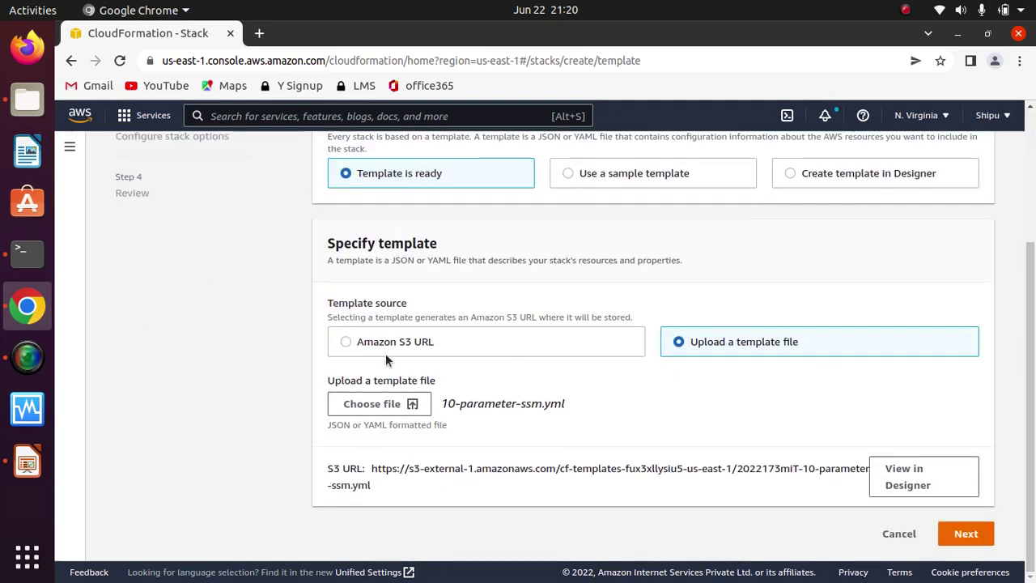
pyautogui.click(377, 405)
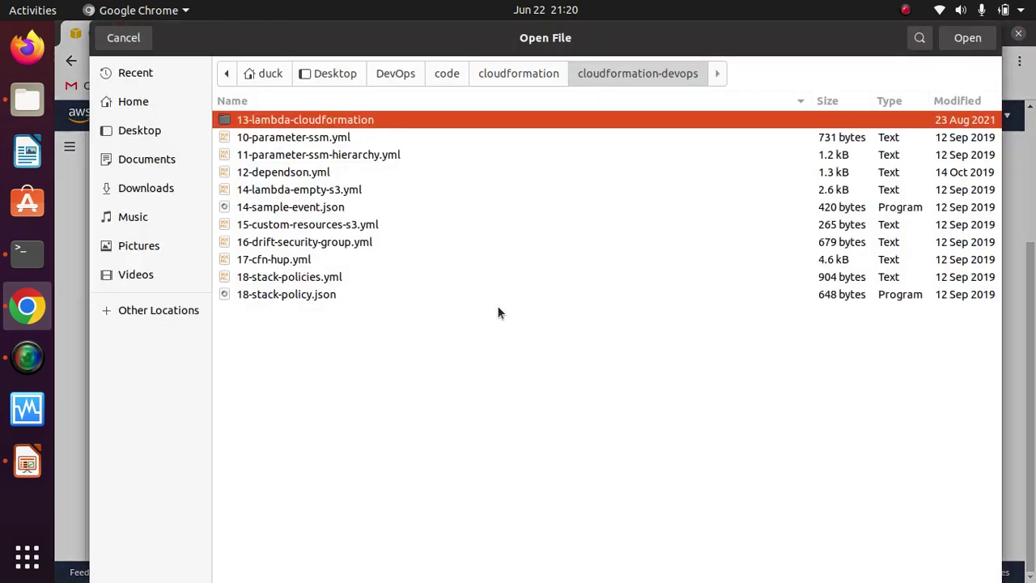
pyautogui.click(315, 139)
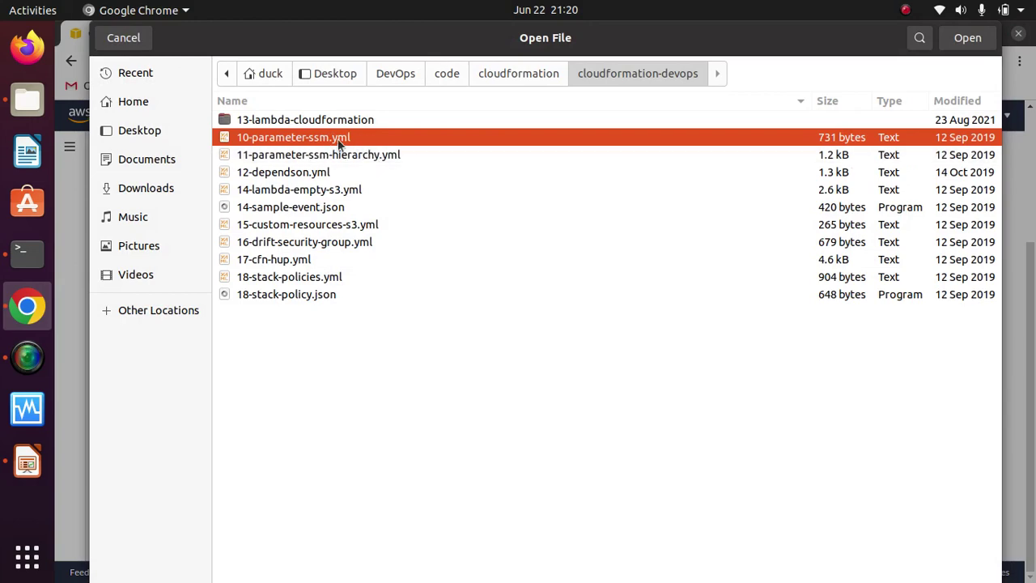
pyautogui.click(984, 40)
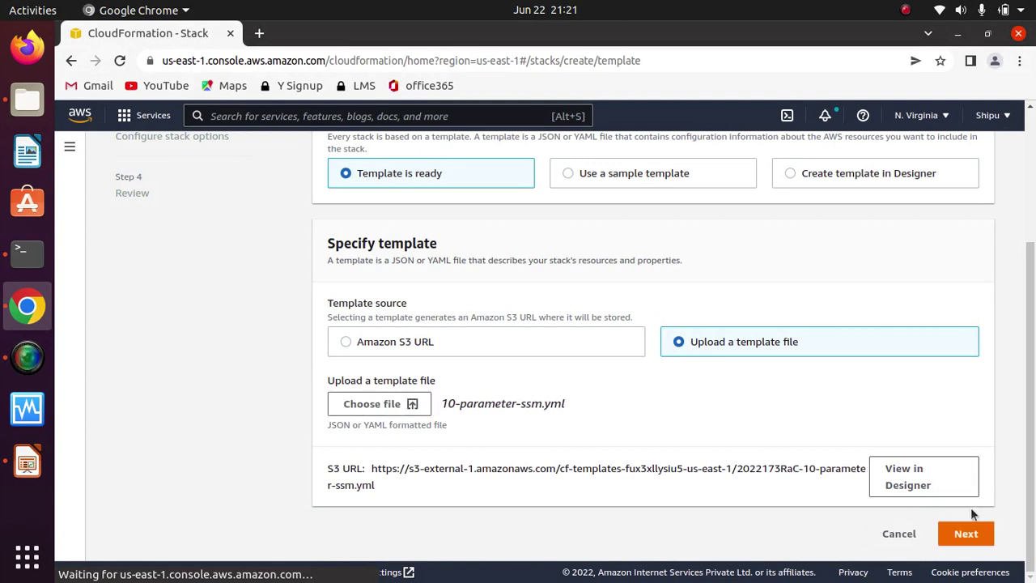
pyautogui.click(965, 534)
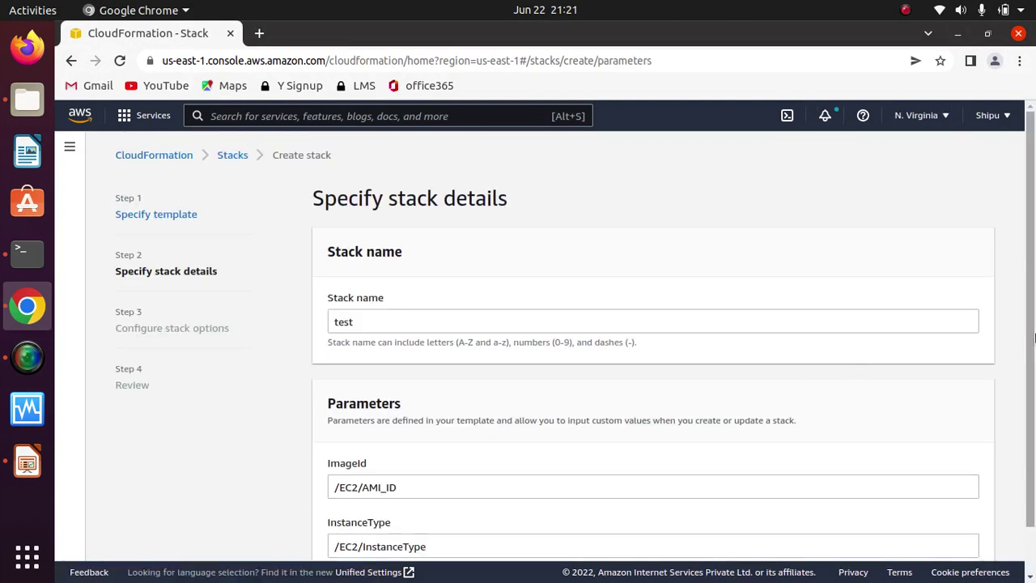
pyautogui.scroll(-1, 1026, 420)
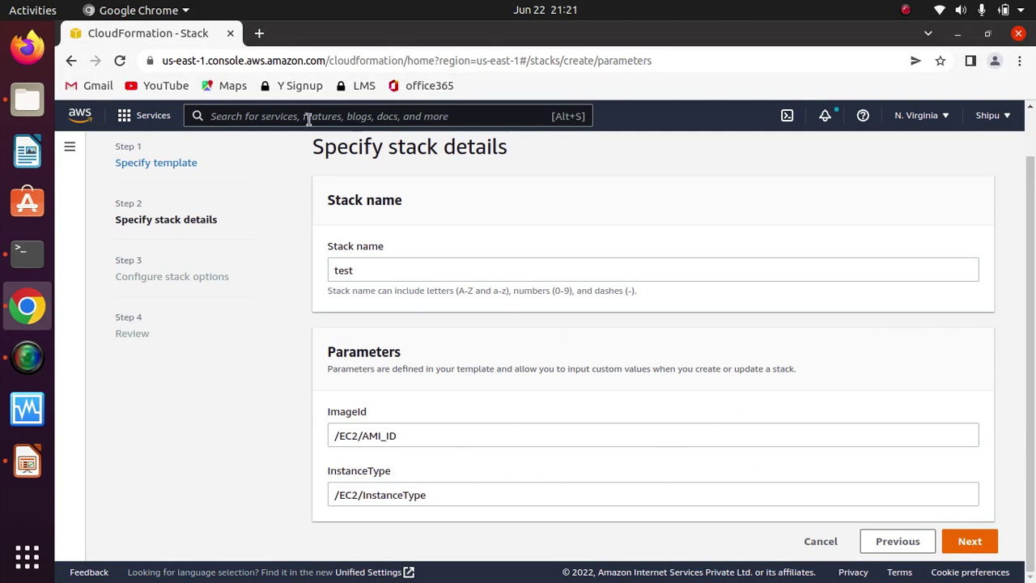
# Step: Search the AWS services for ssm and open Systems Manager in a separate browser tab
pyautogui.click(259, 33)
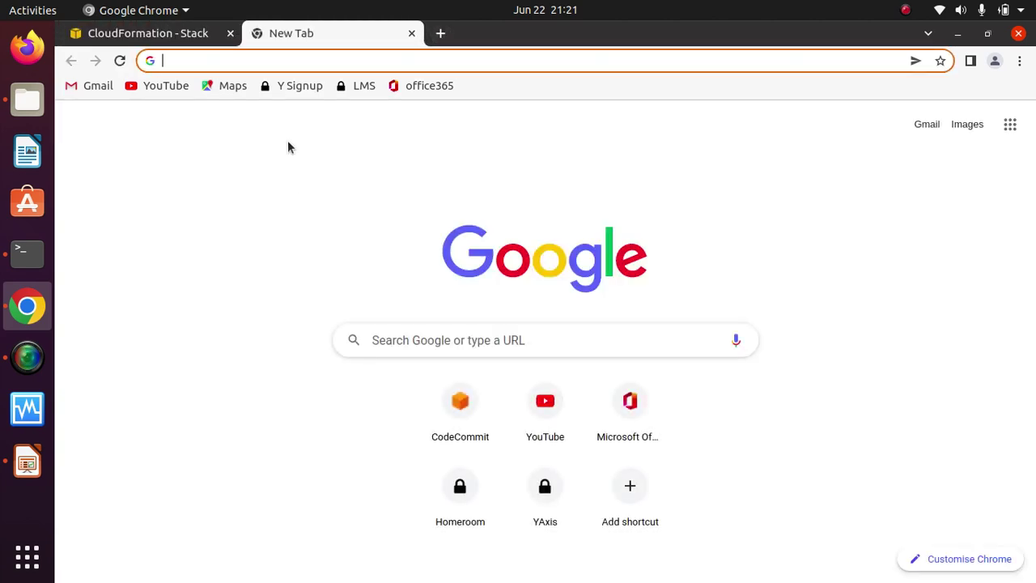
pyautogui.click(411, 33)
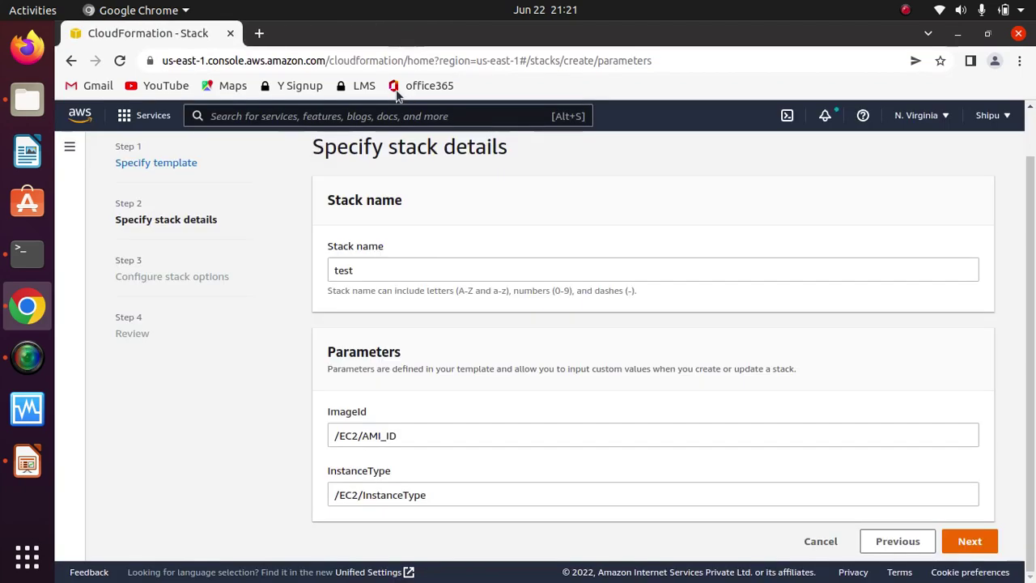
pyautogui.write('ssm')
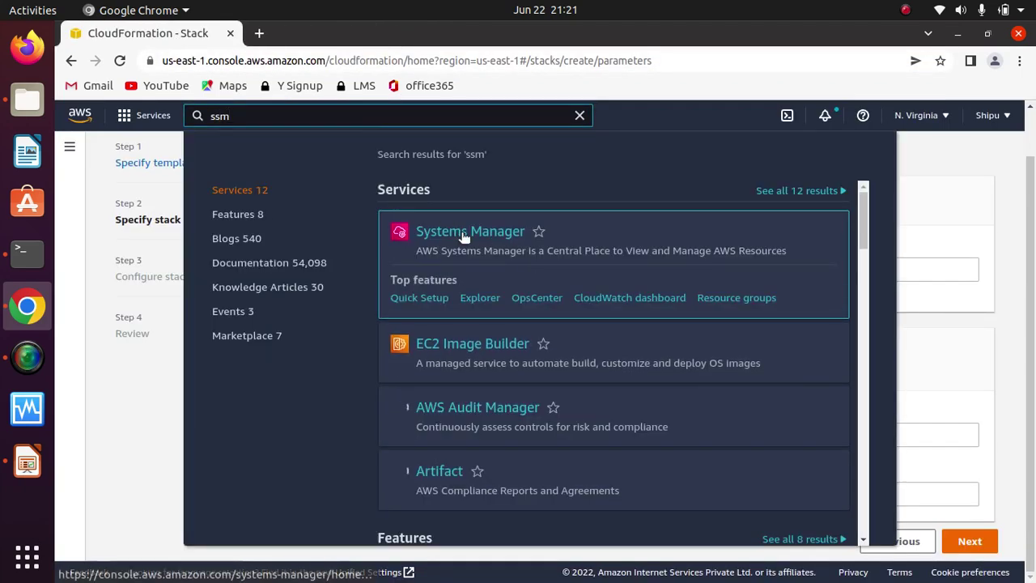
pyautogui.rightClick(463, 233)
pyautogui.click(510, 243)
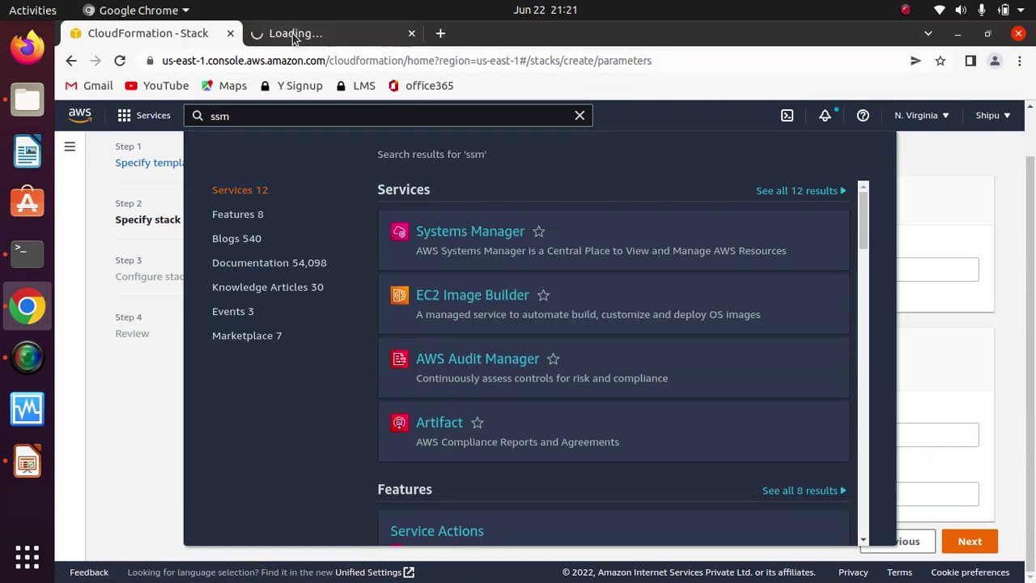
pyautogui.hotkey('ctrl', 'Tab')
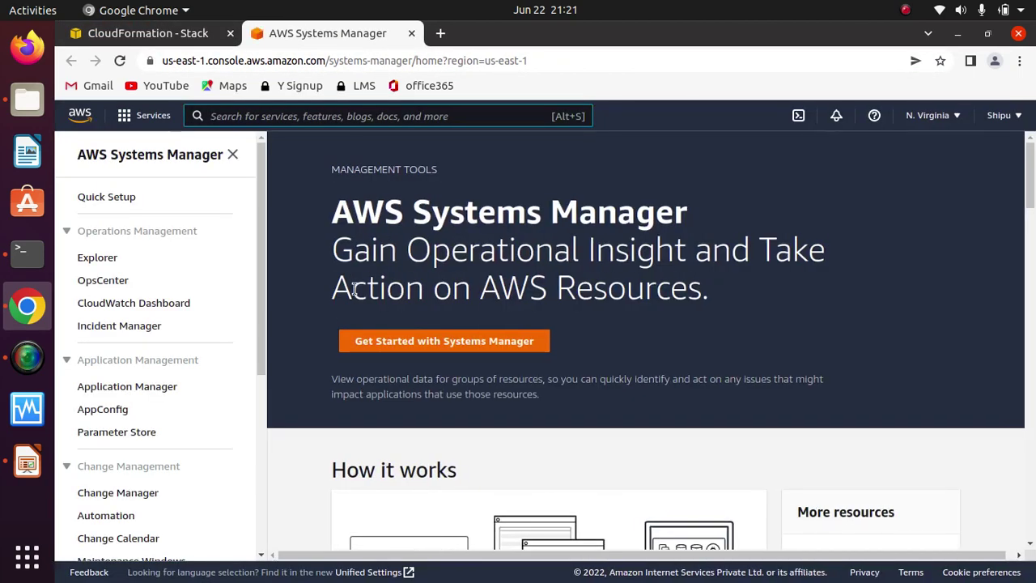
# Step: Open Parameter Store in Systems Manager and start creating a parameter
pyautogui.moveTo(259, 311); pyautogui.dragTo(268, 357)
pyautogui.scroll(-3, 256, 370)
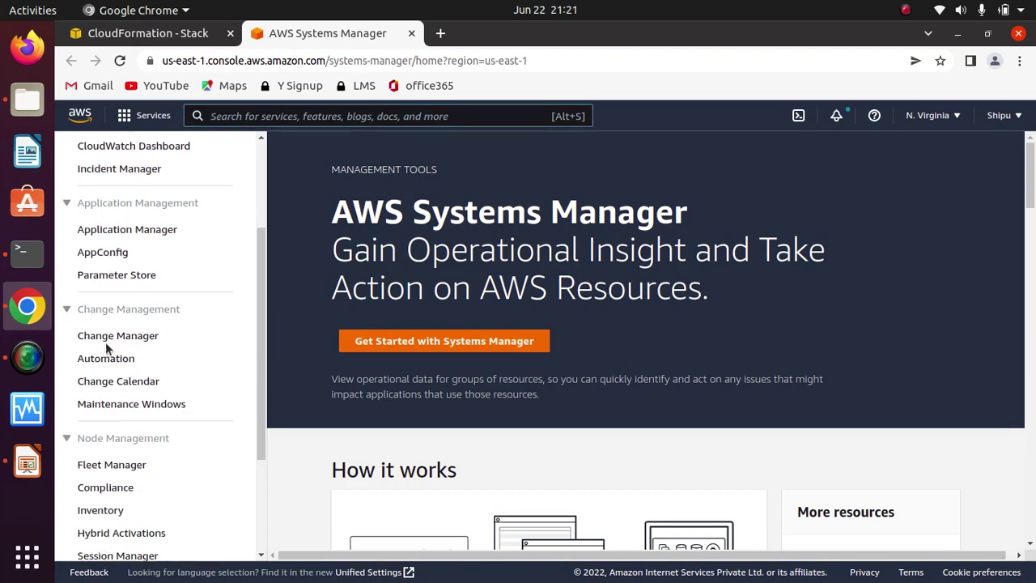
pyautogui.click(103, 279)
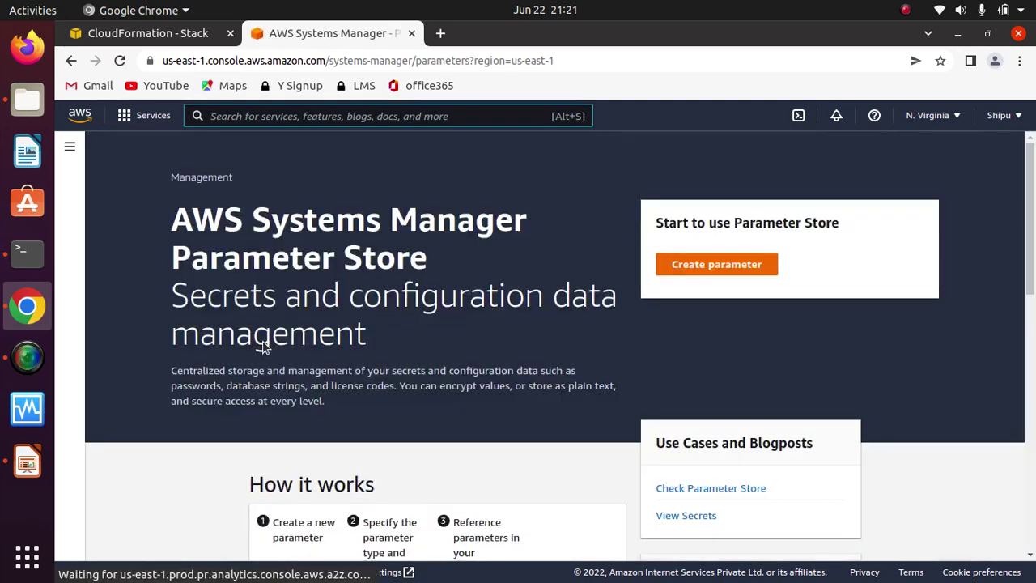
pyautogui.click(716, 267)
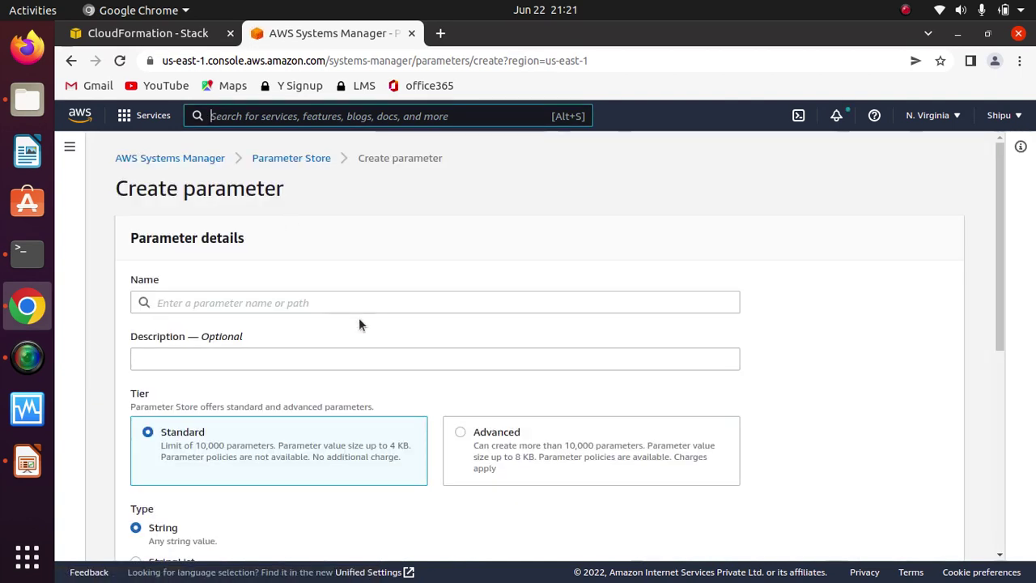
# Step: Return to the CloudFormation stack details and copy the ImageId parameter's key /EC2/AMI_ID
pyautogui.click(132, 35)
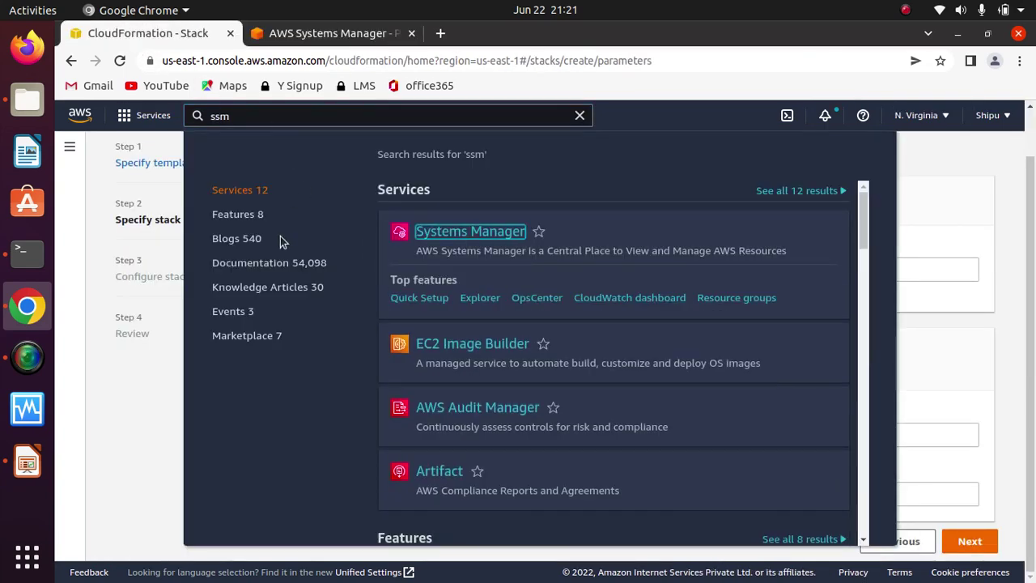
pyautogui.click(205, 376)
pyautogui.click(416, 435)
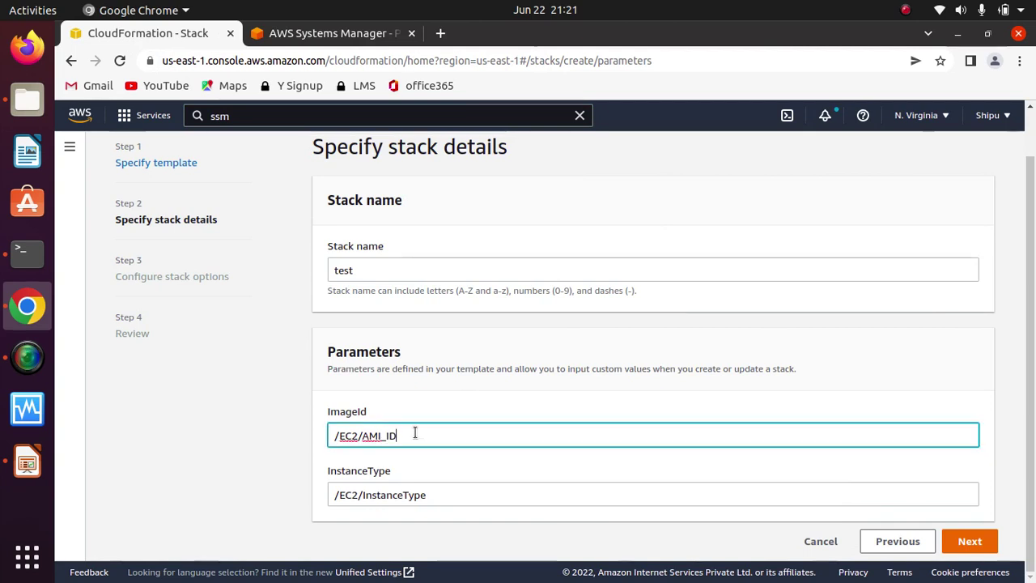
pyautogui.moveTo(416, 436); pyautogui.dragTo(275, 434)
pyautogui.rightClick(389, 441)
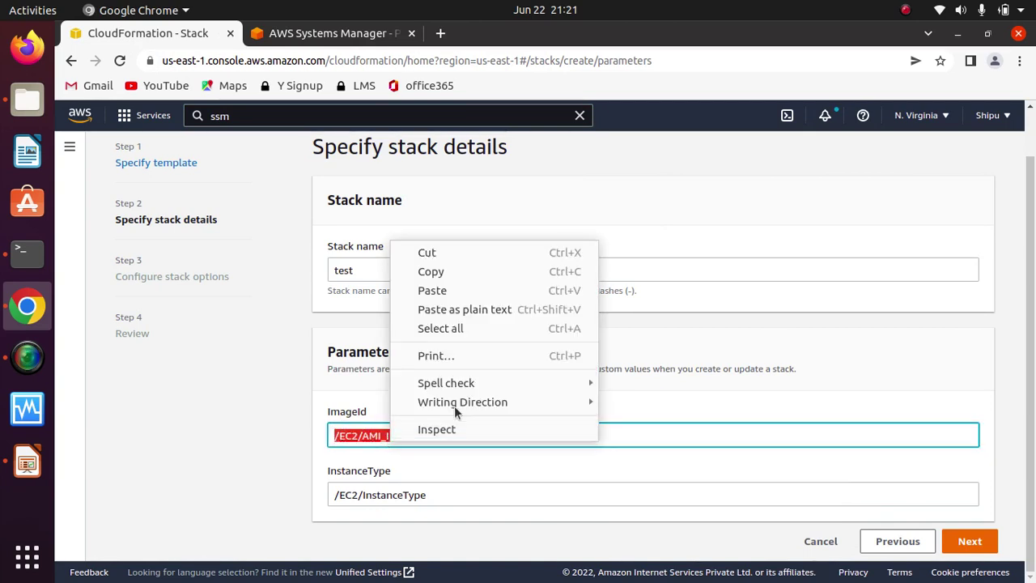
pyautogui.click(429, 269)
# Step: Name the new Systems Manager parameter /EC2/AMI_ID using the copied key
pyautogui.click(324, 34)
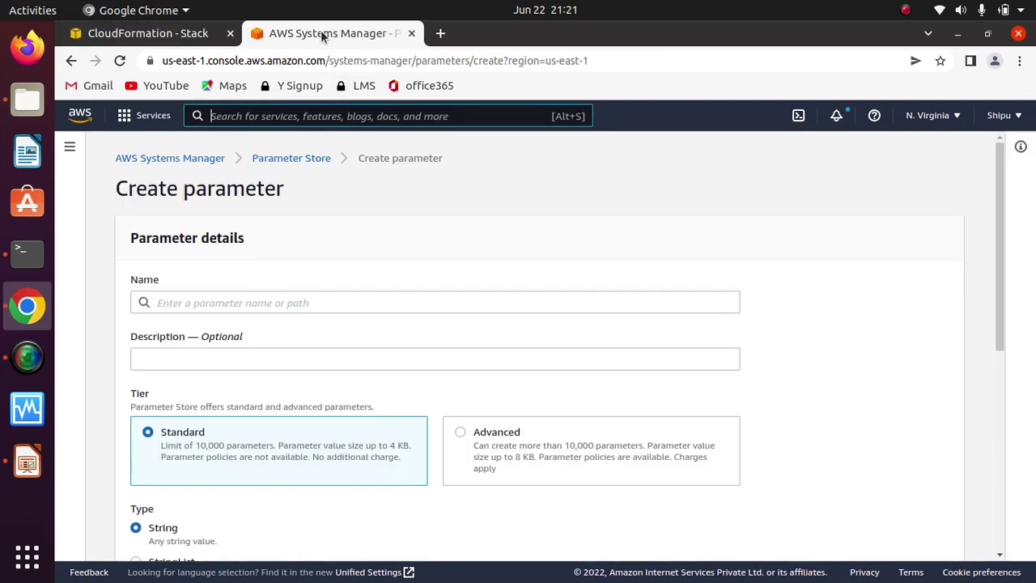
pyautogui.click(270, 303)
pyautogui.hotkey('ctrl', 'v')
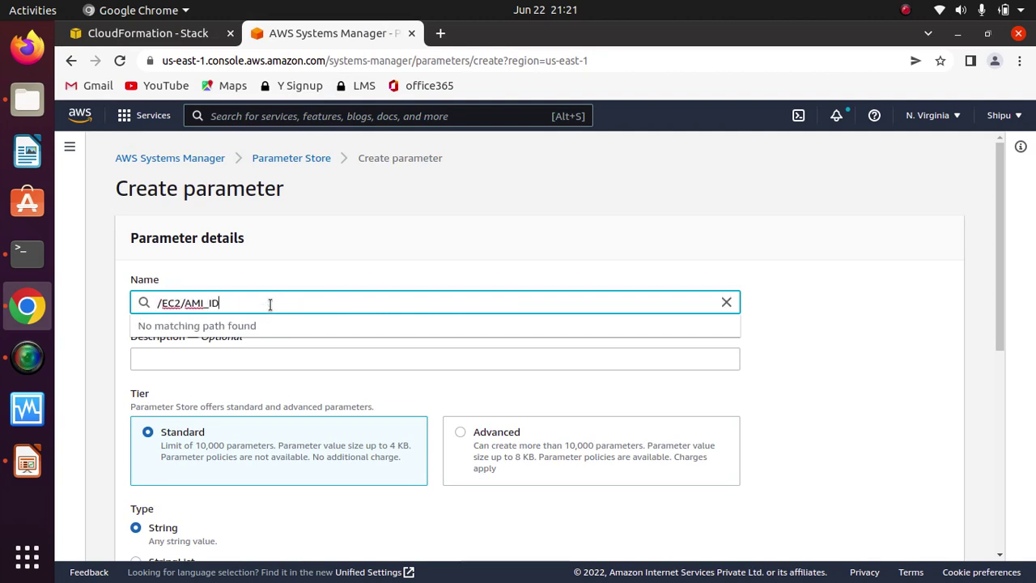
pyautogui.click(315, 252)
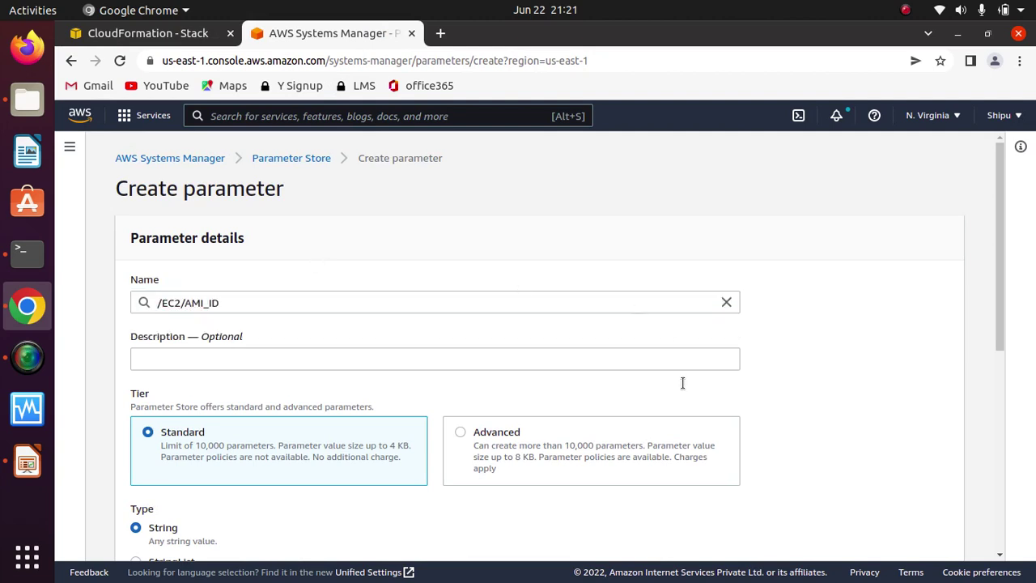
pyautogui.click(345, 357)
pyautogui.tripleClick(234, 303)
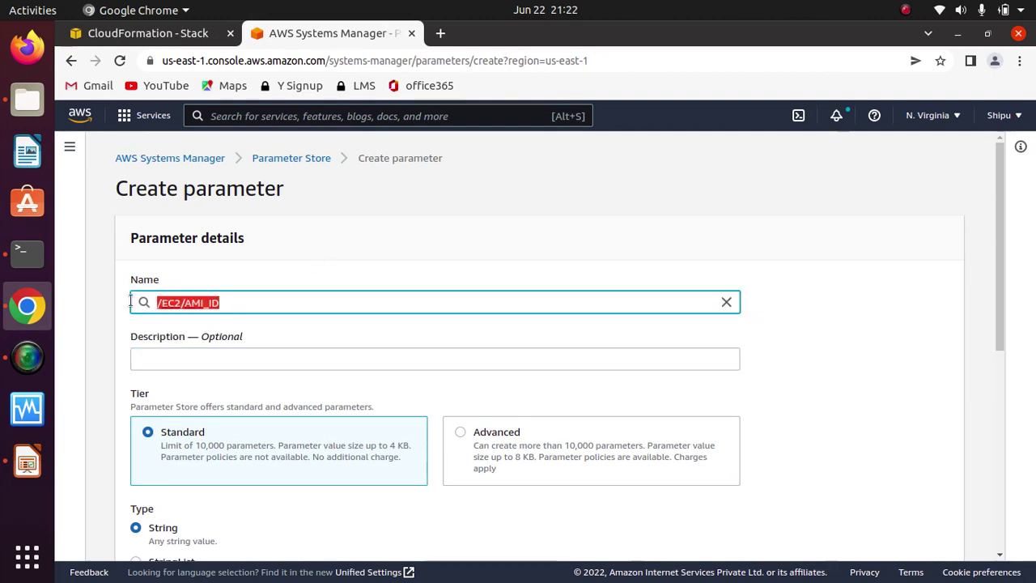
pyautogui.click(361, 262)
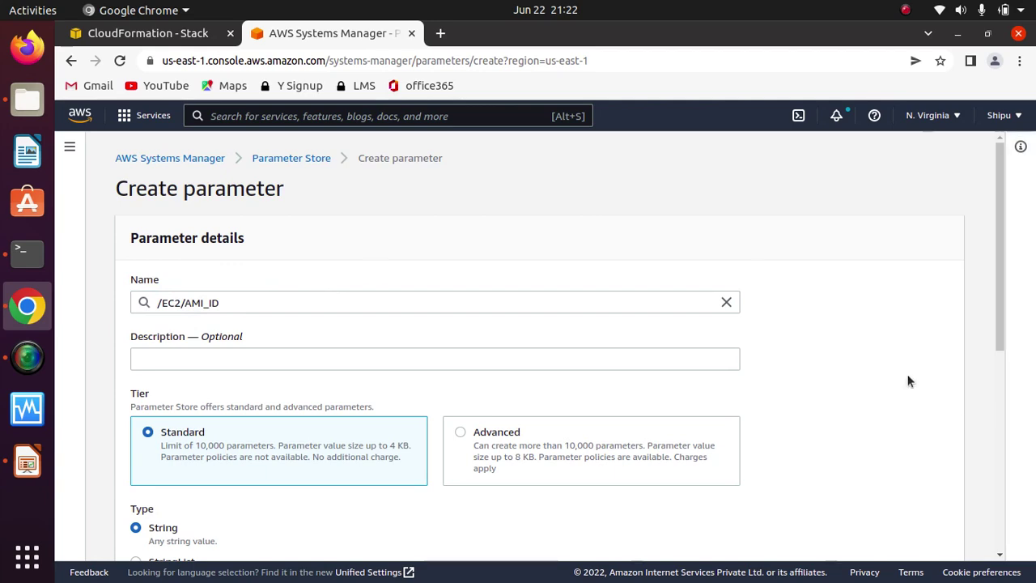
# Step: Review the new parameter's tier and type options, and check the InstanceType parameter's value type in 10-parameter-ssm.yml in the text editor
pyautogui.scroll(-5, 905, 372)
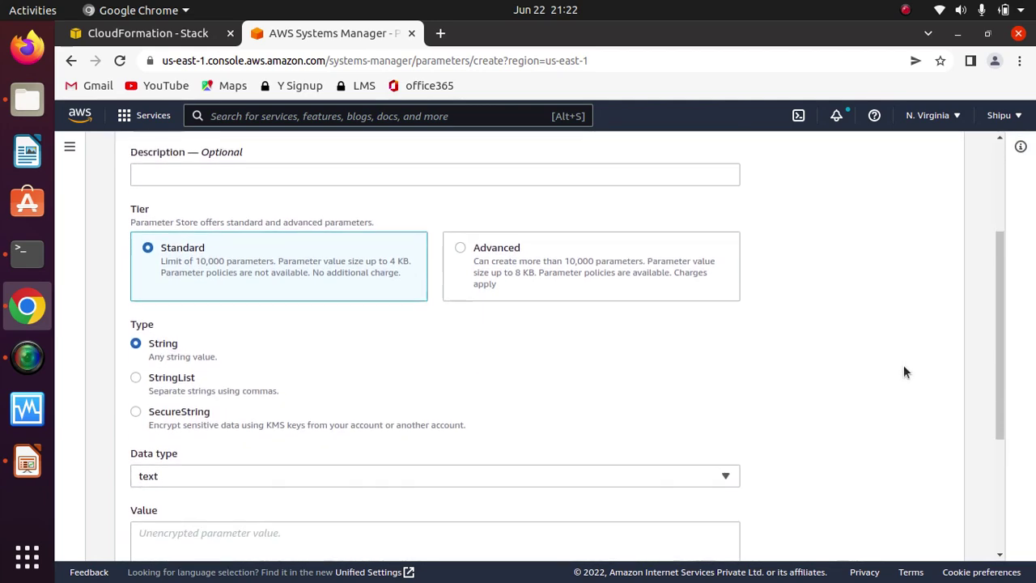
pyautogui.click(476, 154)
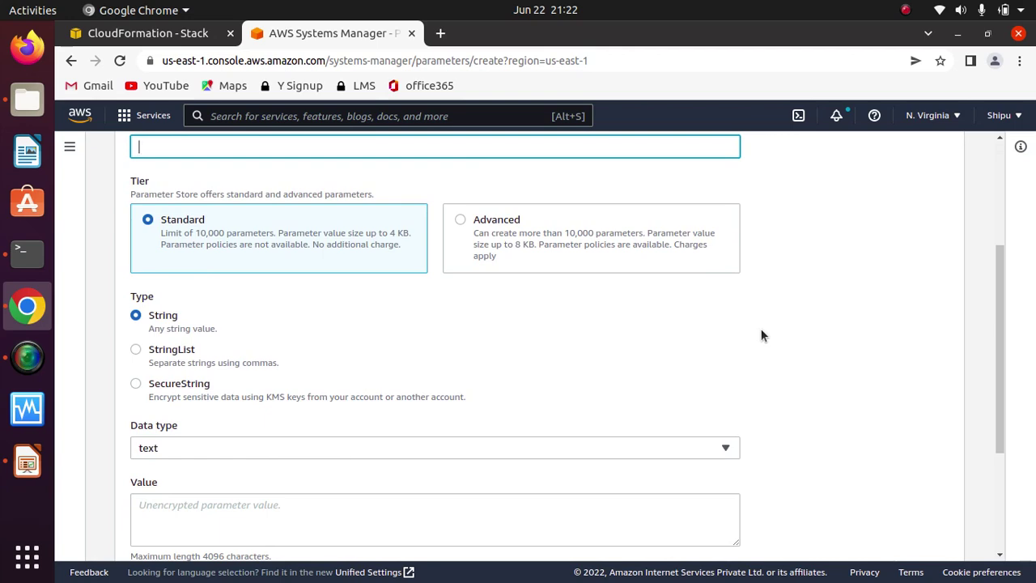
pyautogui.scroll(-3, 761, 332)
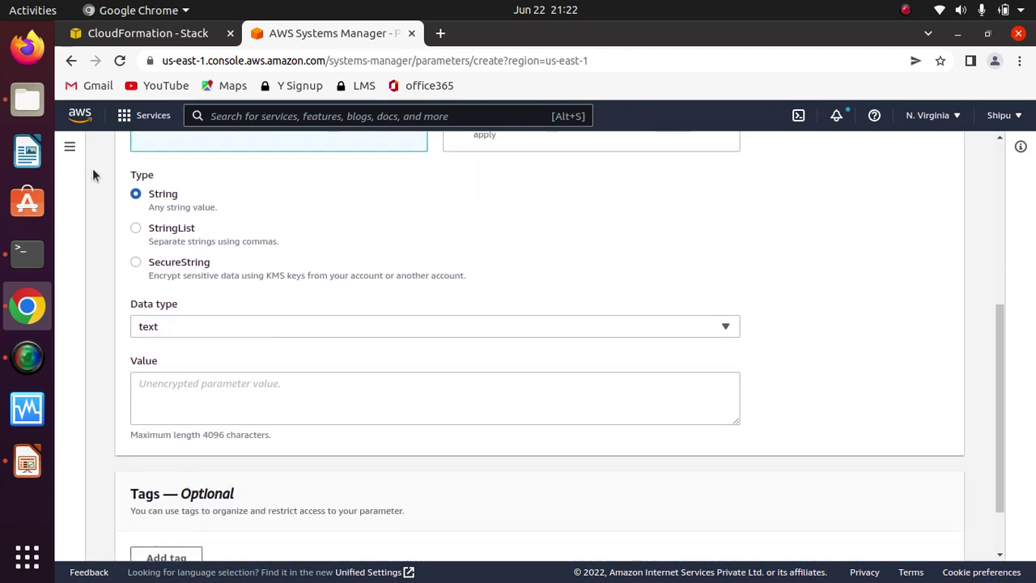
pyautogui.click(28, 104)
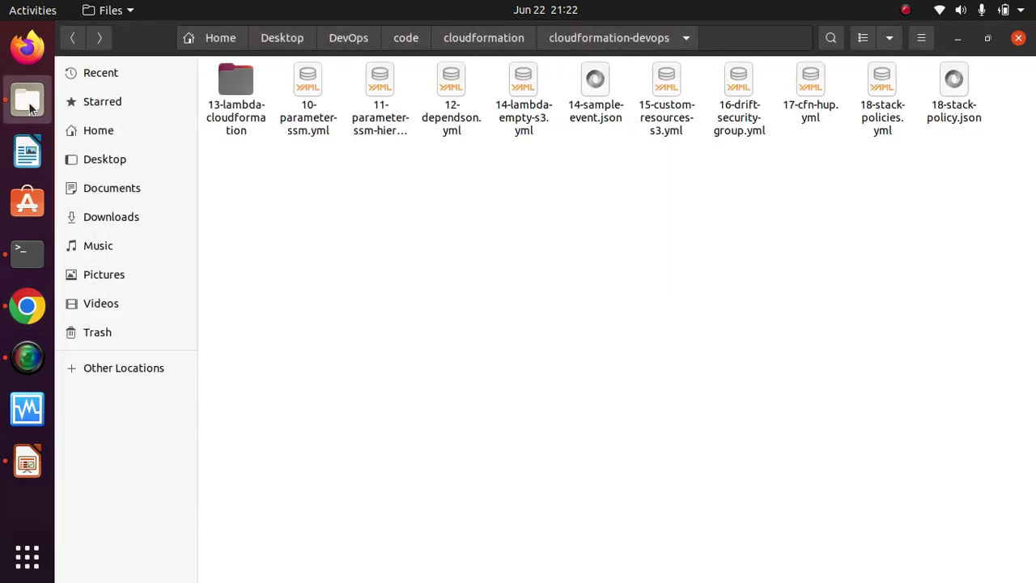
pyautogui.doubleClick(307, 93)
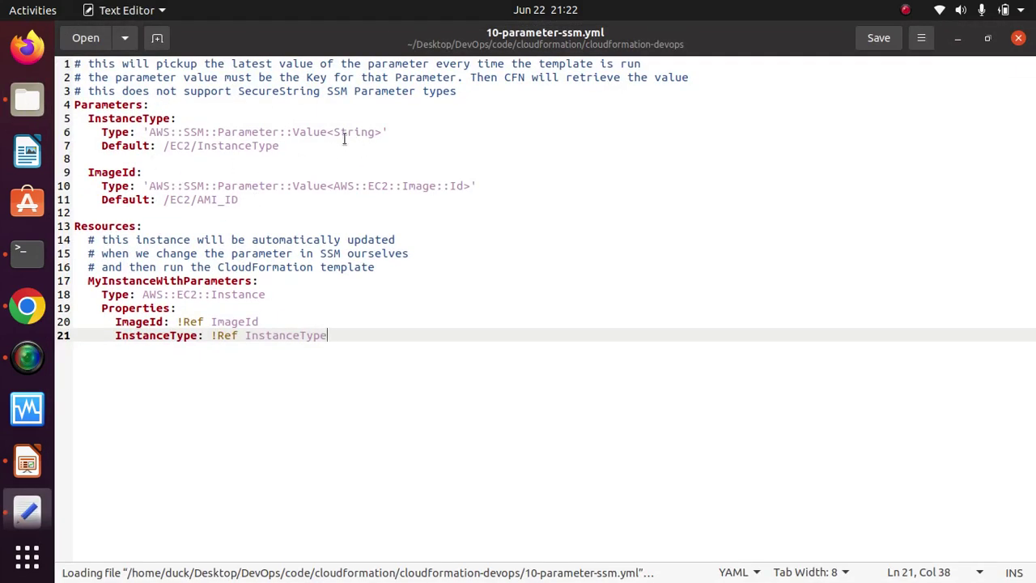
pyautogui.moveTo(333, 132); pyautogui.dragTo(379, 132)
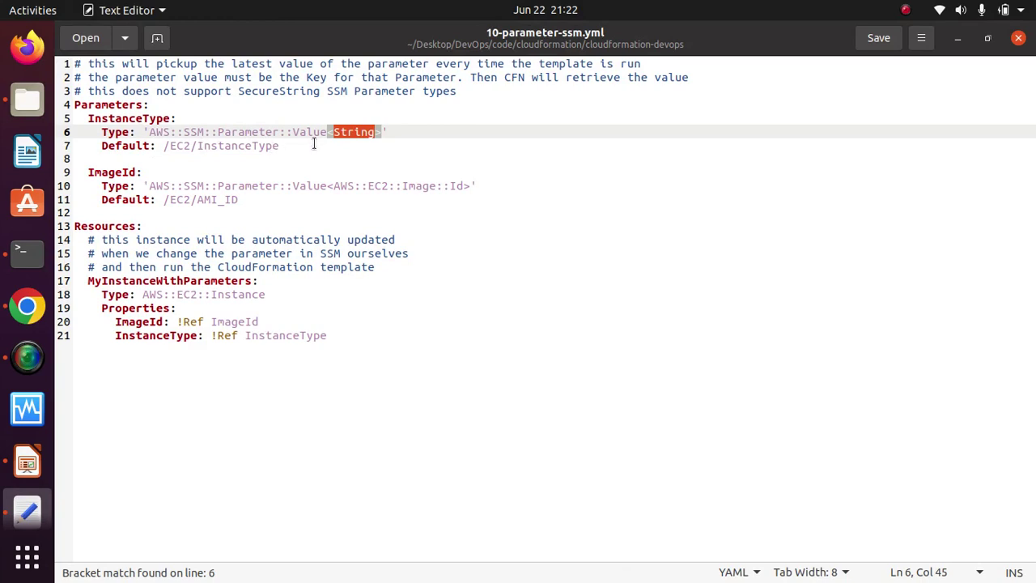
pyautogui.click(956, 38)
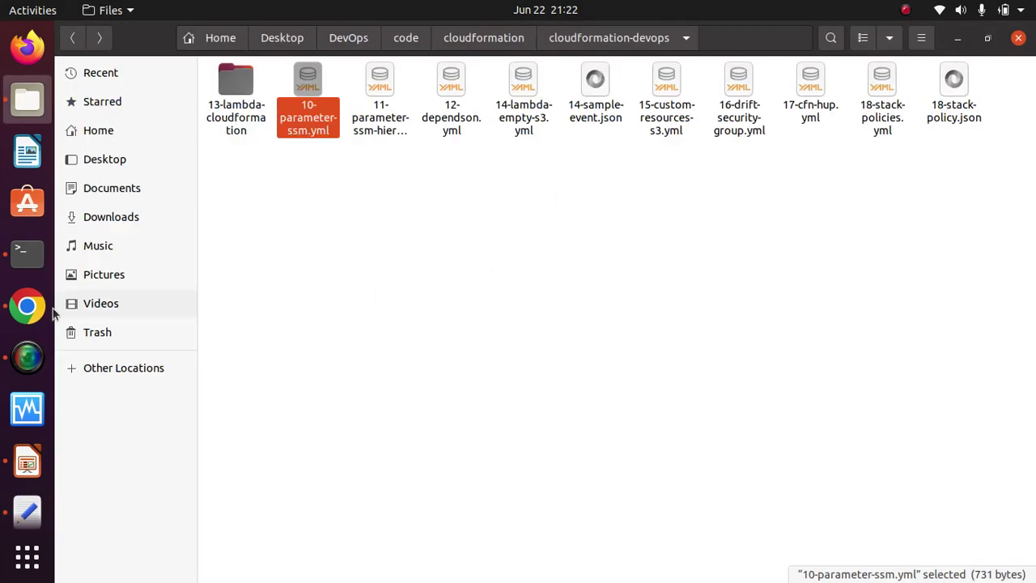
# Step: Return to the parameter creation form in the browser and review its name, tier, type, data type and value settings
pyautogui.click(28, 307)
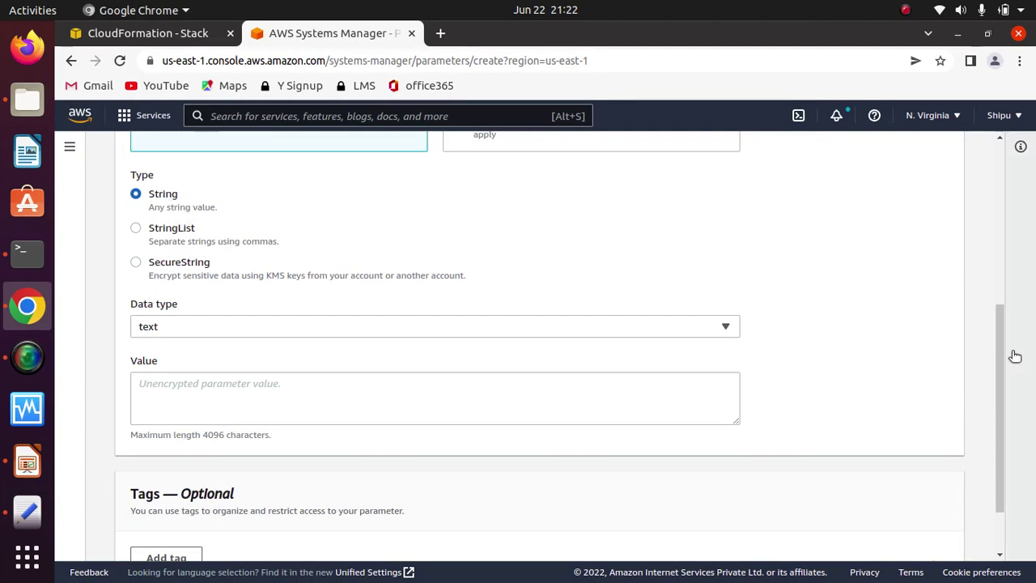
pyautogui.moveTo(995, 353); pyautogui.dragTo(993, 390)
pyautogui.click(306, 334)
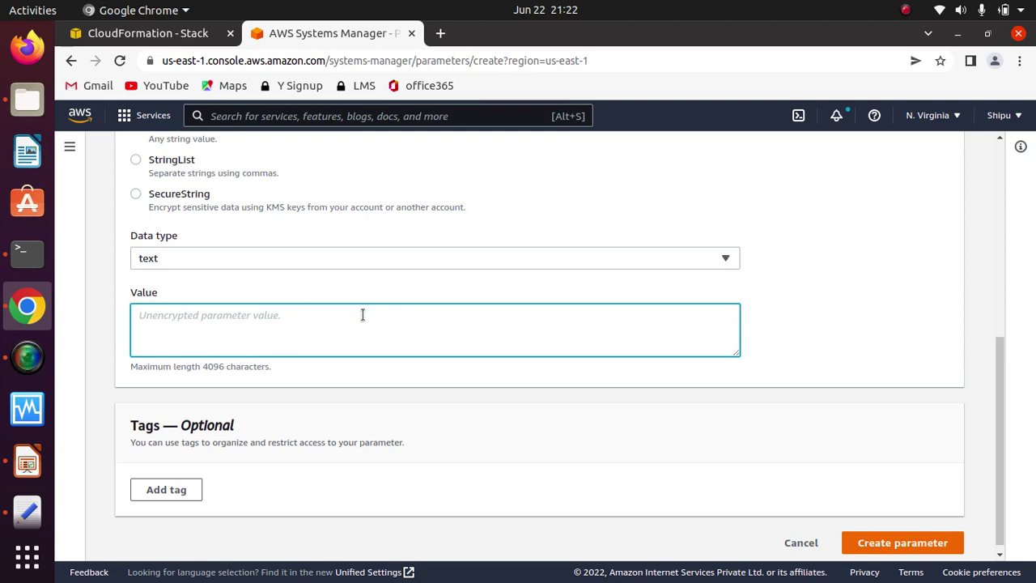
pyautogui.moveTo(997, 349); pyautogui.dragTo(995, 196)
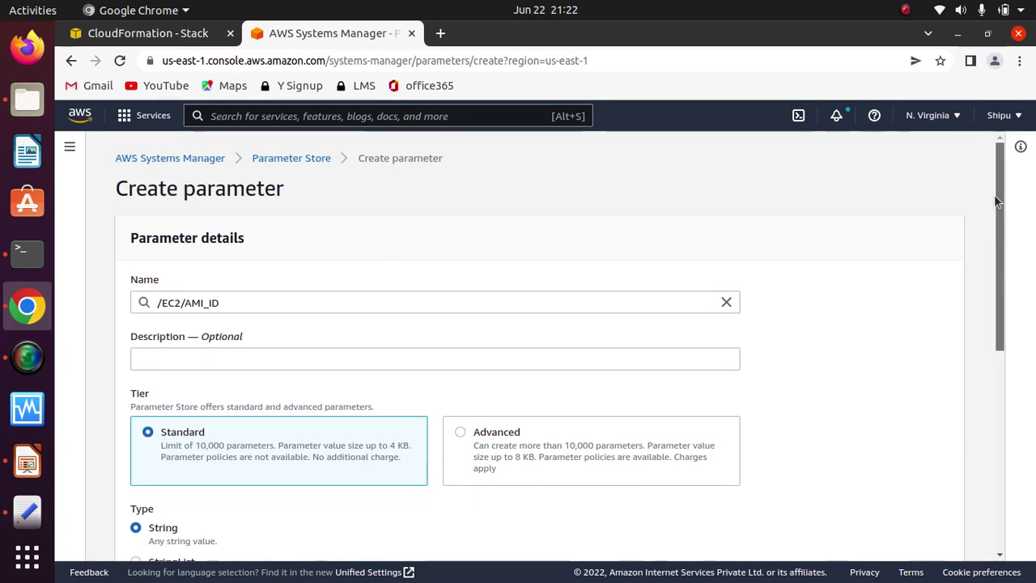
pyautogui.moveTo(995, 196); pyautogui.dragTo(996, 227)
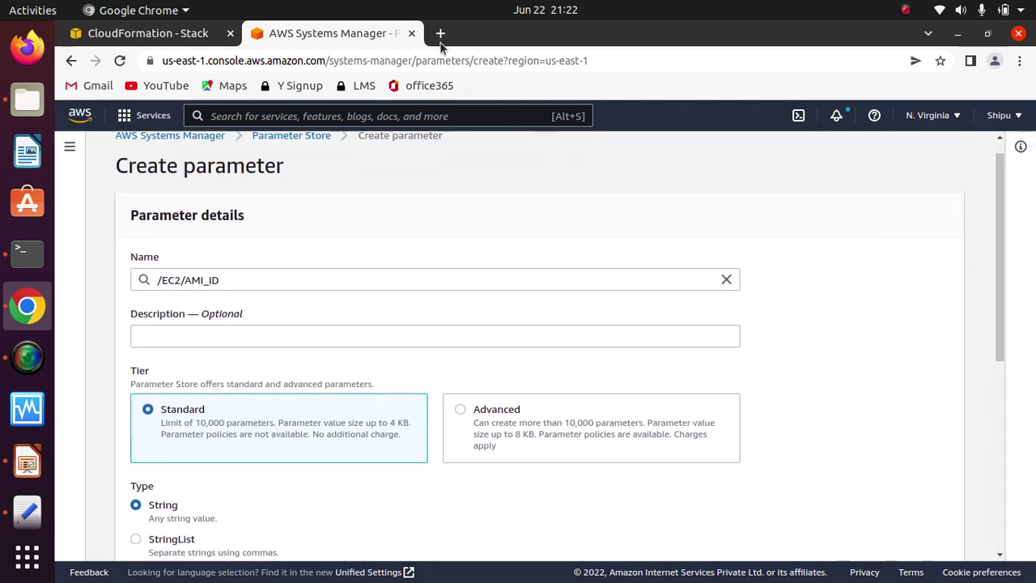
# Step: Find the EC2 service, open it in a new browser tab and go to its AMI Catalog
pyautogui.click(388, 116)
pyautogui.write('ec')
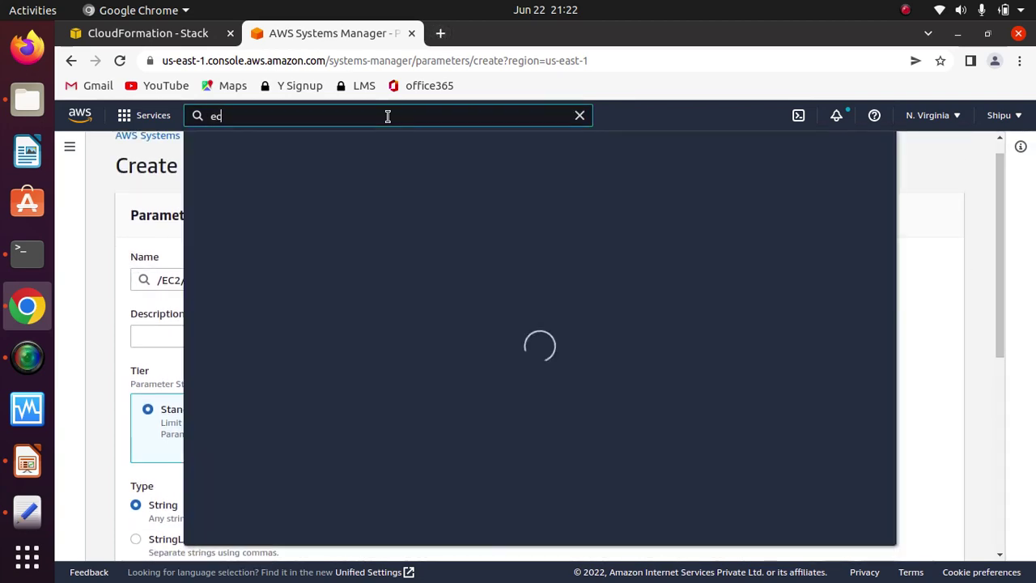
pyautogui.write('2')
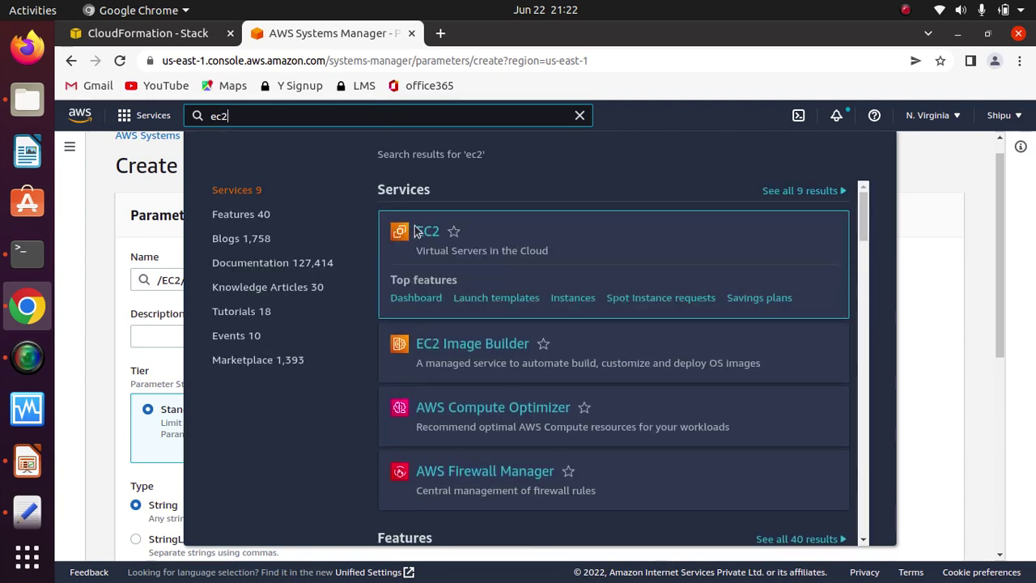
pyautogui.rightClick(427, 235)
pyautogui.click(475, 245)
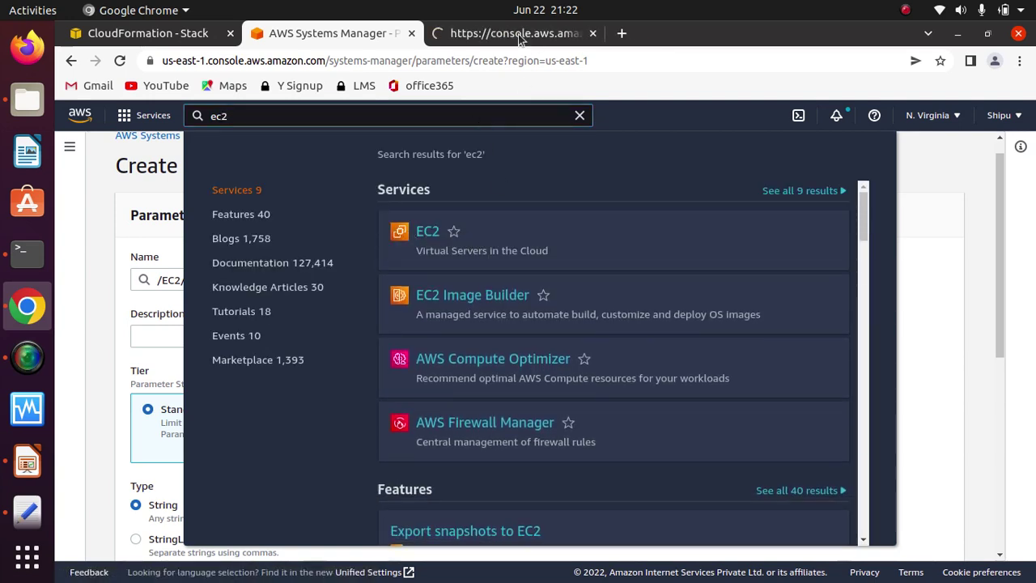
pyautogui.click(489, 34)
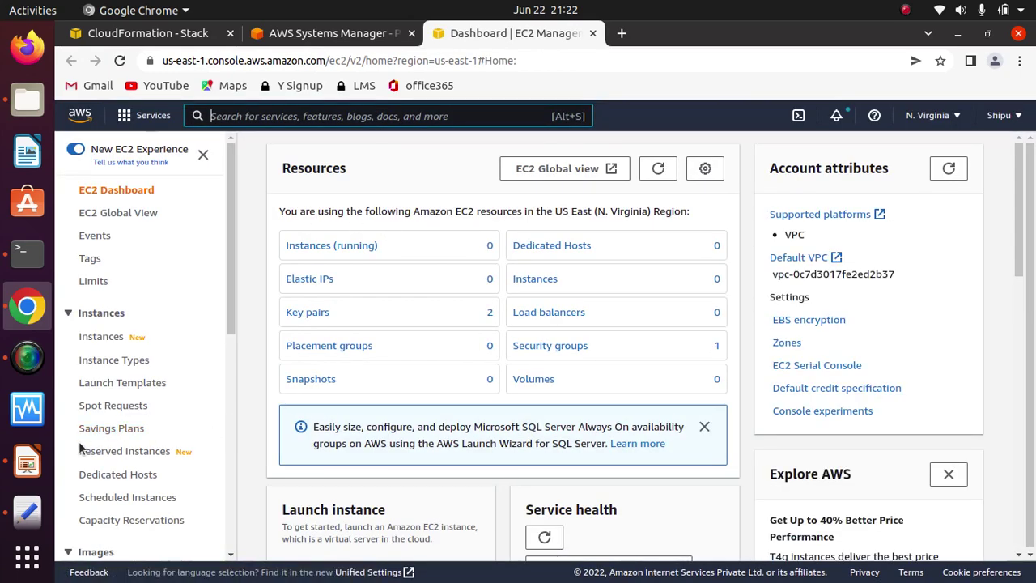
pyautogui.moveTo(232, 303); pyautogui.dragTo(232, 398)
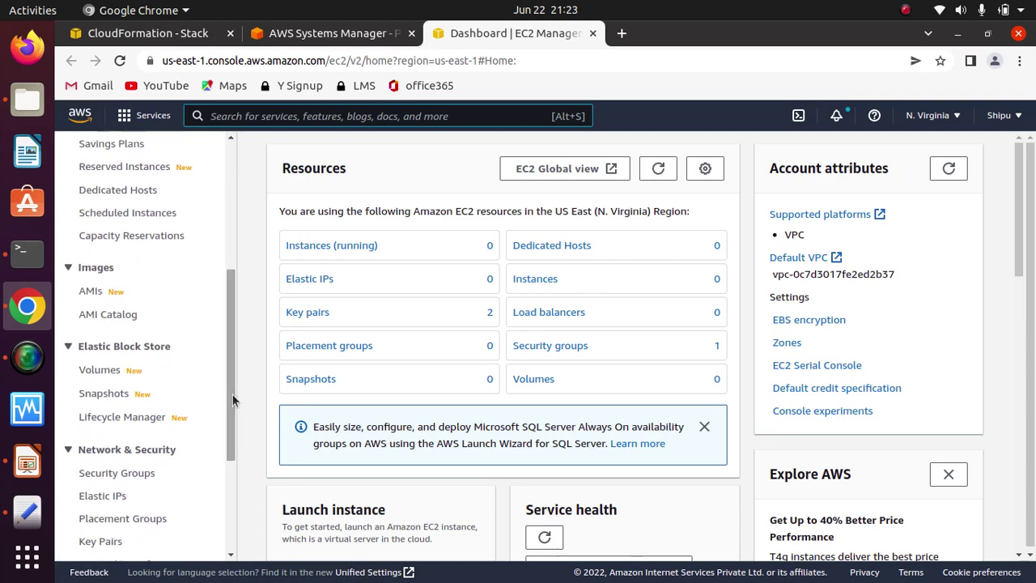
pyautogui.click(127, 317)
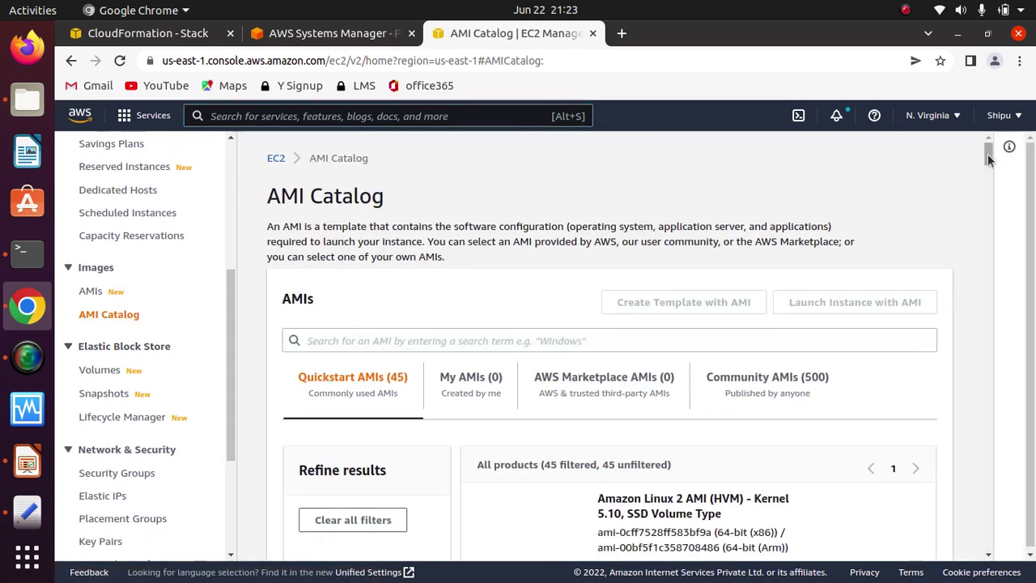
# Step: Copy the 64-bit (x86) AMI ID of Amazon Linux 2 AMI (HVM) - Kernel 5.10 from the quickstart AMIs
pyautogui.moveTo(989, 157)
pyautogui.mouseDown()
pyautogui.moveTo(989, 182)
pyautogui.moveTo(991, 168)
pyautogui.mouseUp()
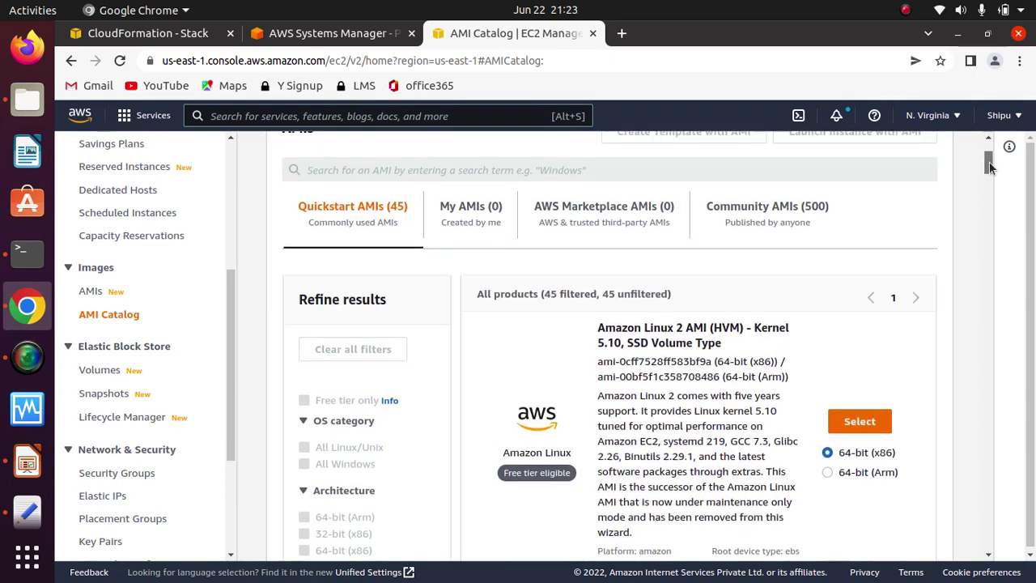
pyautogui.scroll(1, 688, 256)
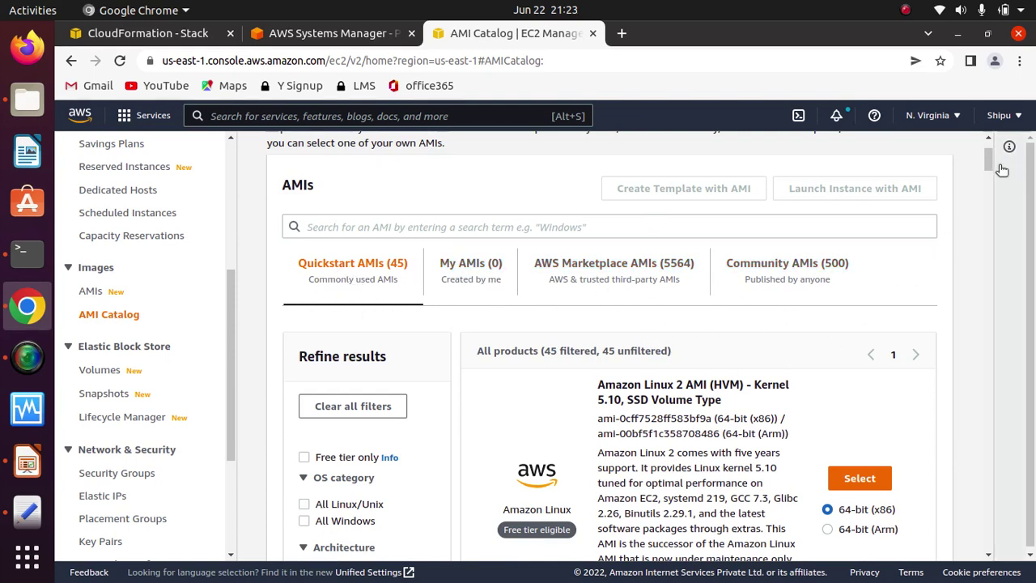
pyautogui.moveTo(990, 165); pyautogui.dragTo(992, 167)
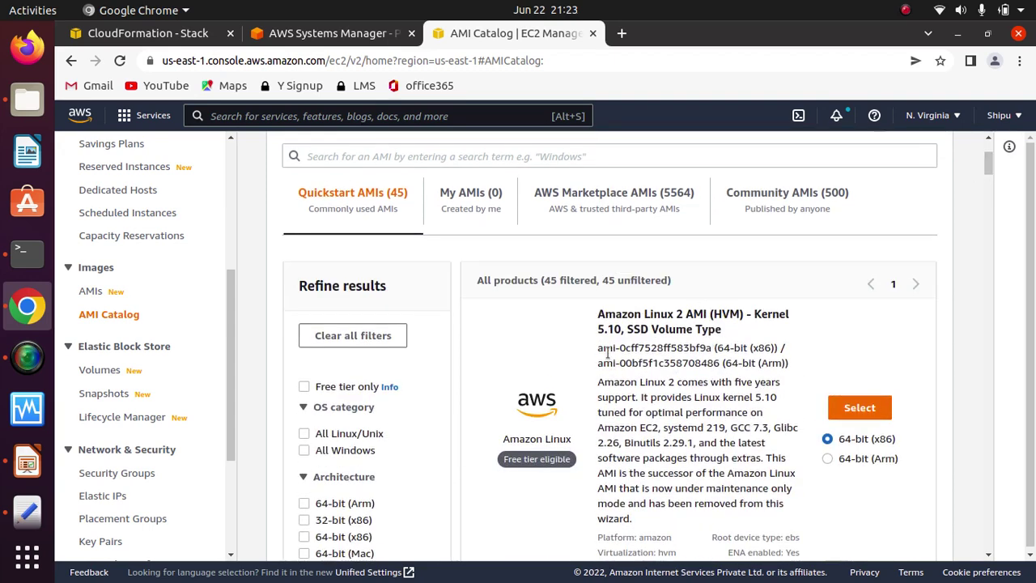
pyautogui.moveTo(603, 354); pyautogui.dragTo(710, 354)
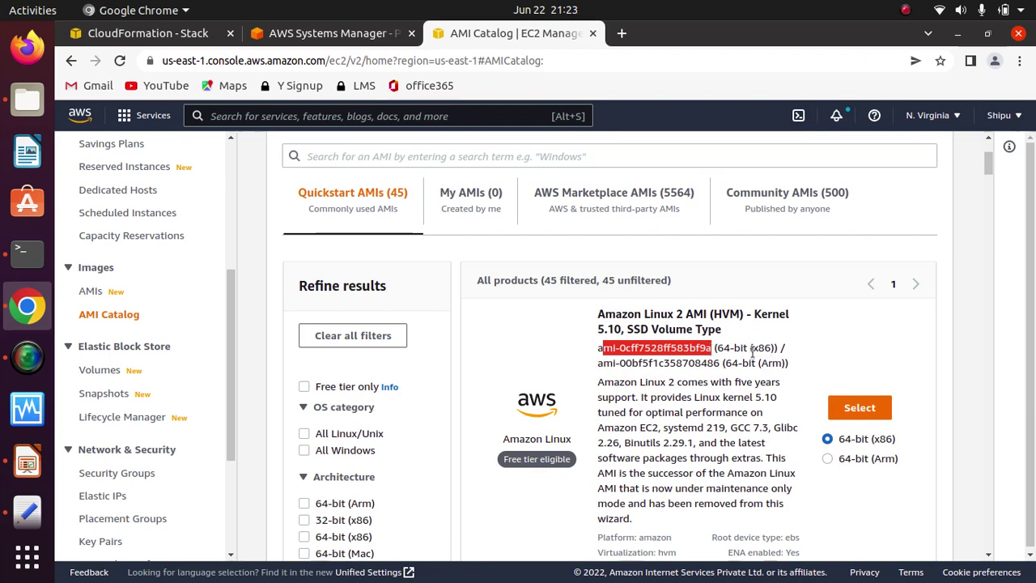
pyautogui.click(600, 347)
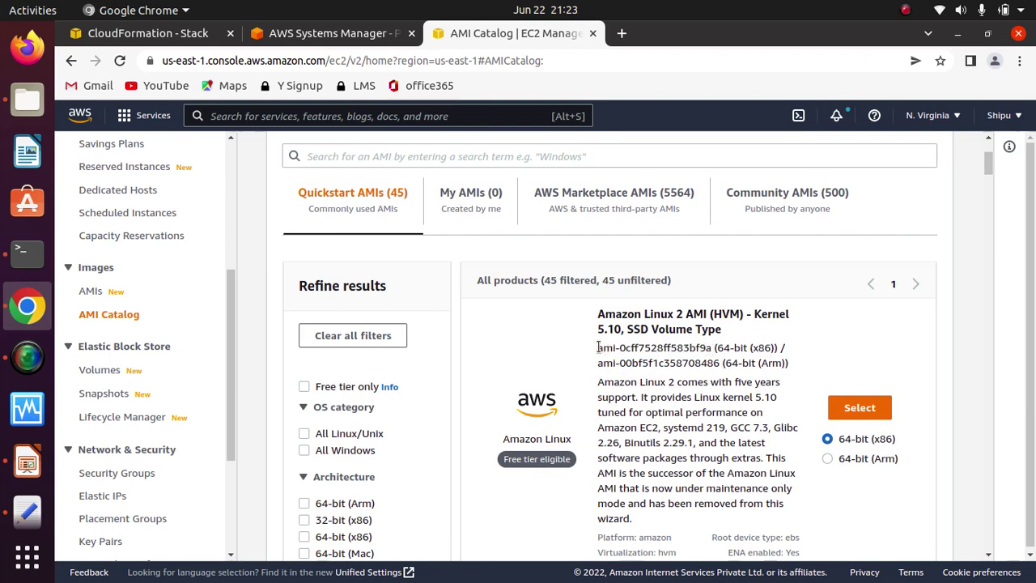
pyautogui.moveTo(598, 347); pyautogui.dragTo(707, 347)
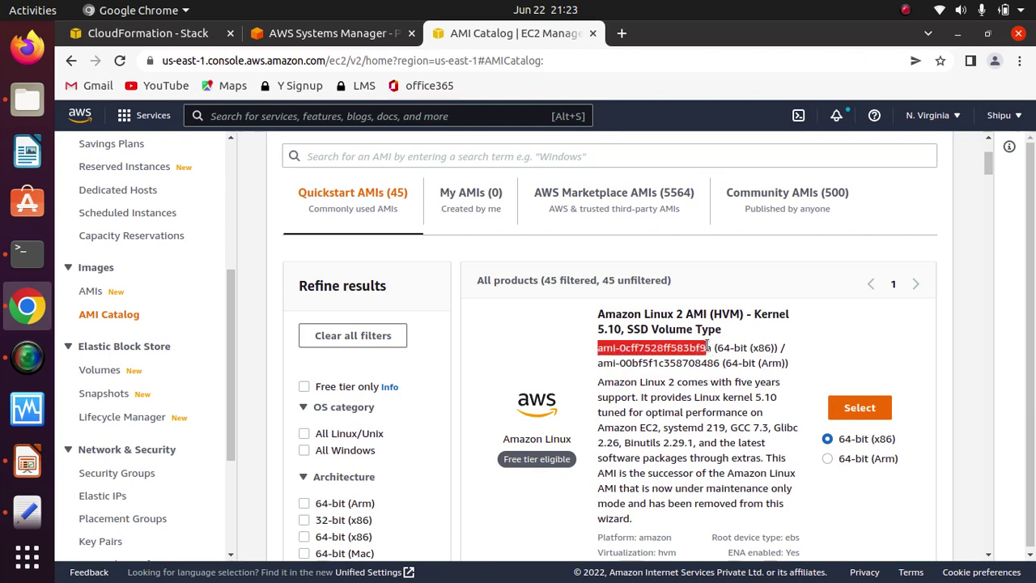
pyautogui.rightClick(654, 340)
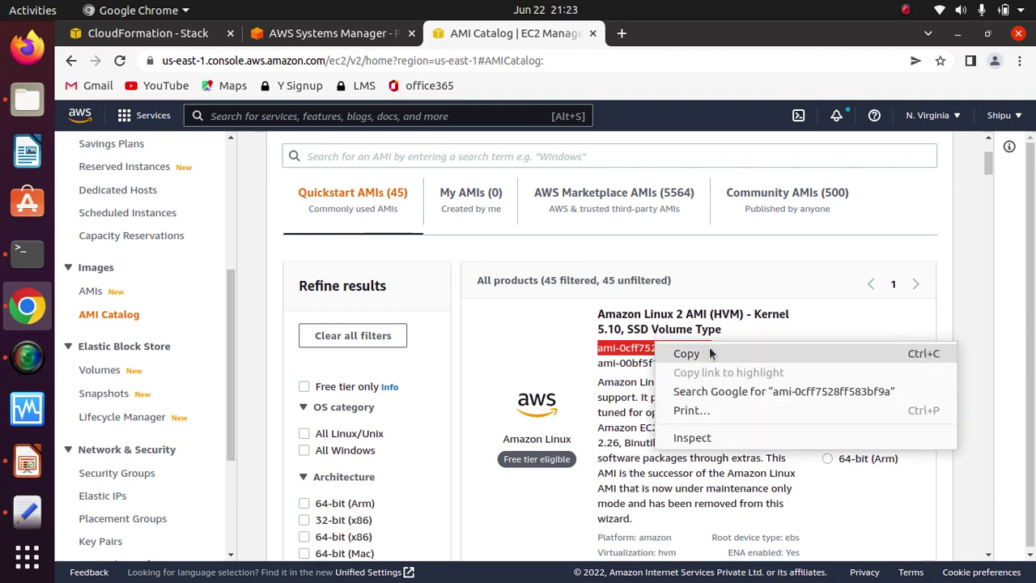
pyautogui.click(672, 353)
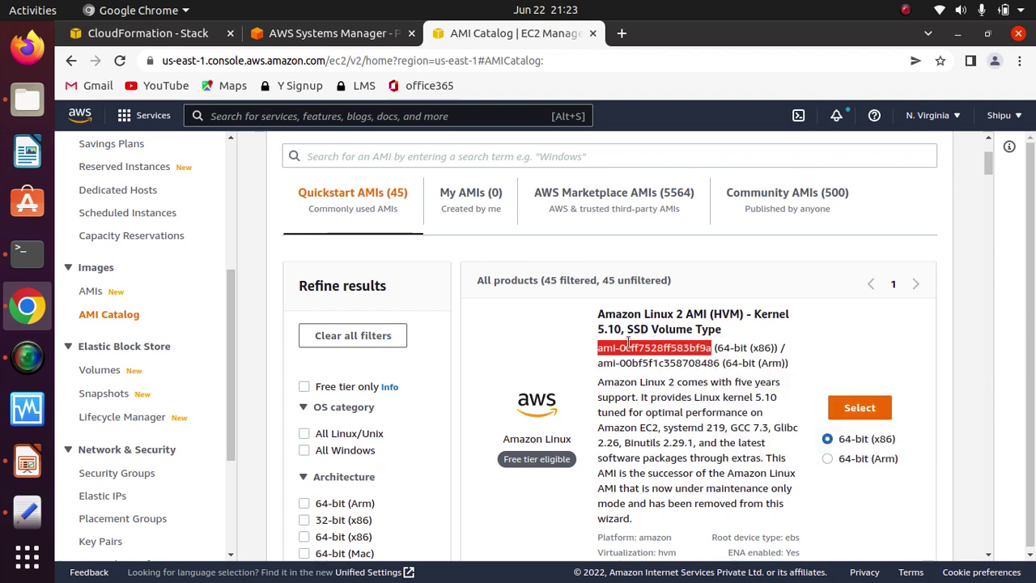
# Step: Set the /EC2/AMI_ID parameter's value to the copied ID ami-0cff7528ff583bf9a and create the parameter in Systems Manager
pyautogui.click(349, 33)
pyautogui.click(113, 234)
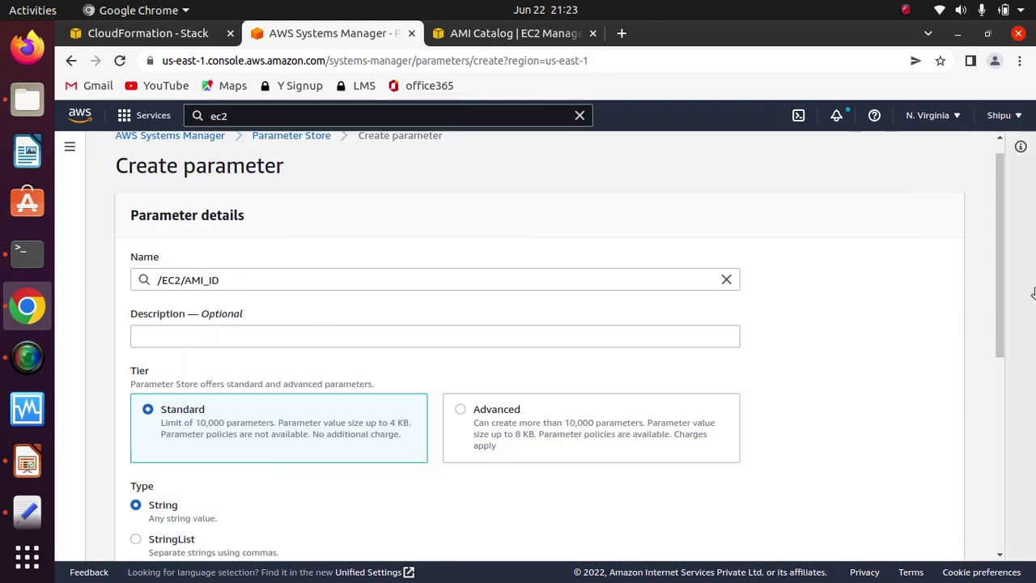
pyautogui.moveTo(996, 250); pyautogui.dragTo(828, 347)
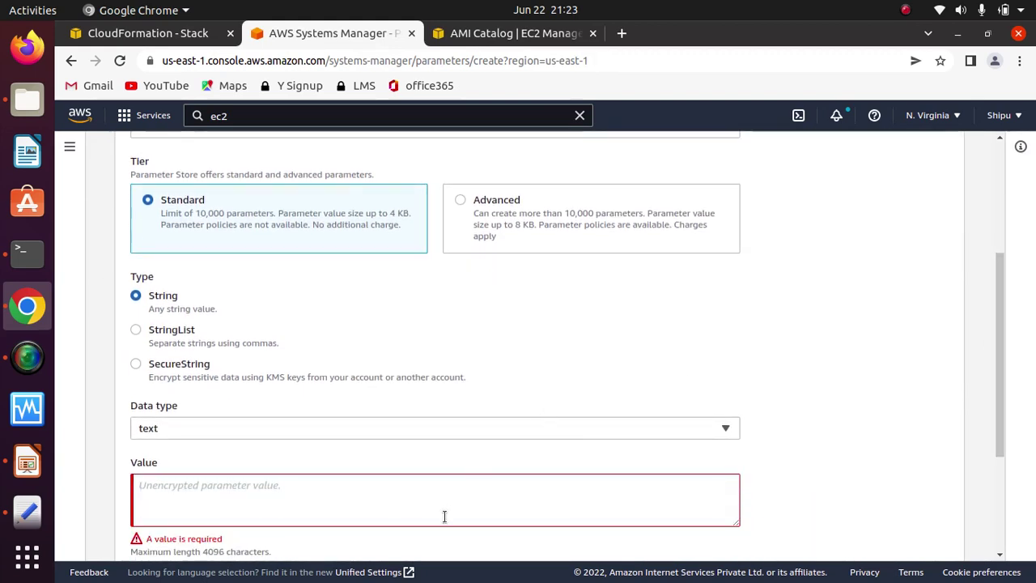
pyautogui.click(365, 504)
pyautogui.hotkey('ctrl', 'v')
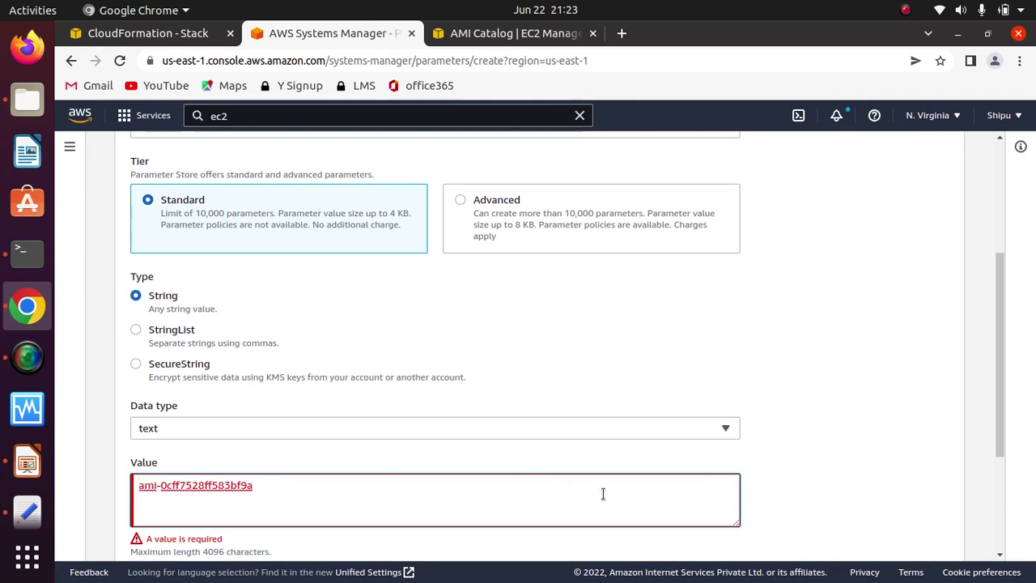
pyautogui.moveTo(1003, 405); pyautogui.dragTo(996, 485)
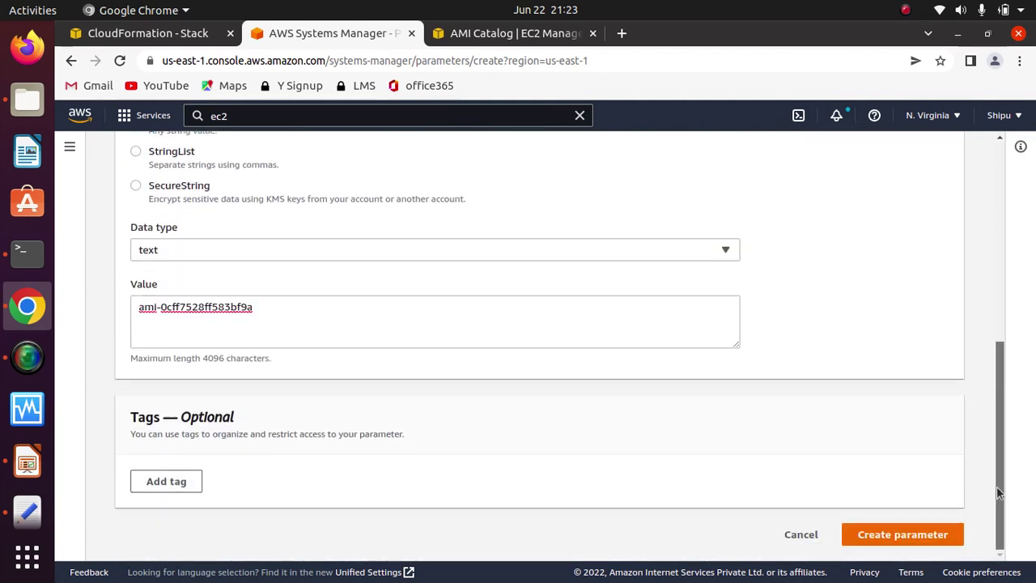
pyautogui.click(895, 535)
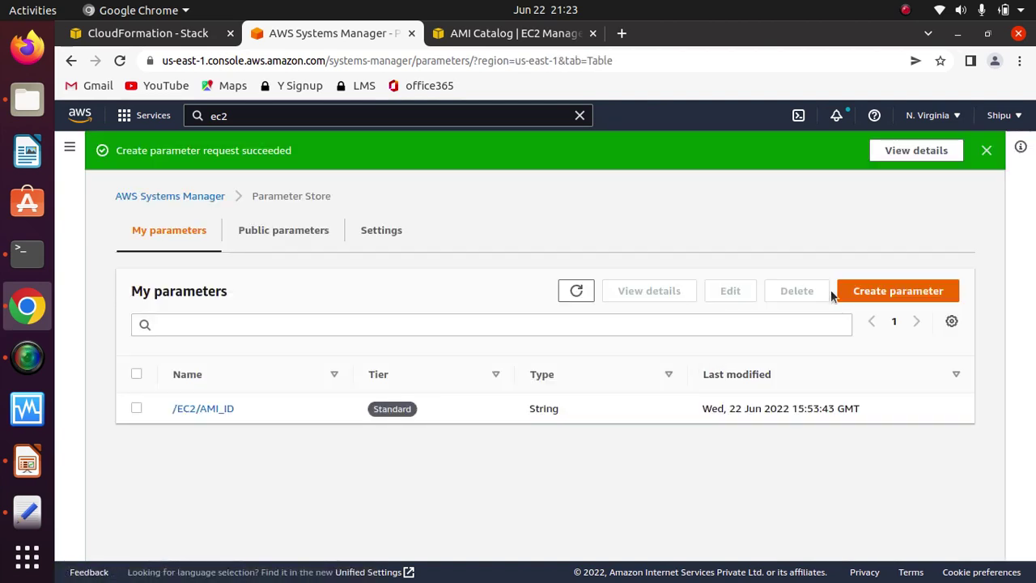
# Step: Start another Systems Manager parameter and name it /EC2/InstanceType using the InstanceType key copied from the CloudFormation stack details
pyautogui.click(867, 292)
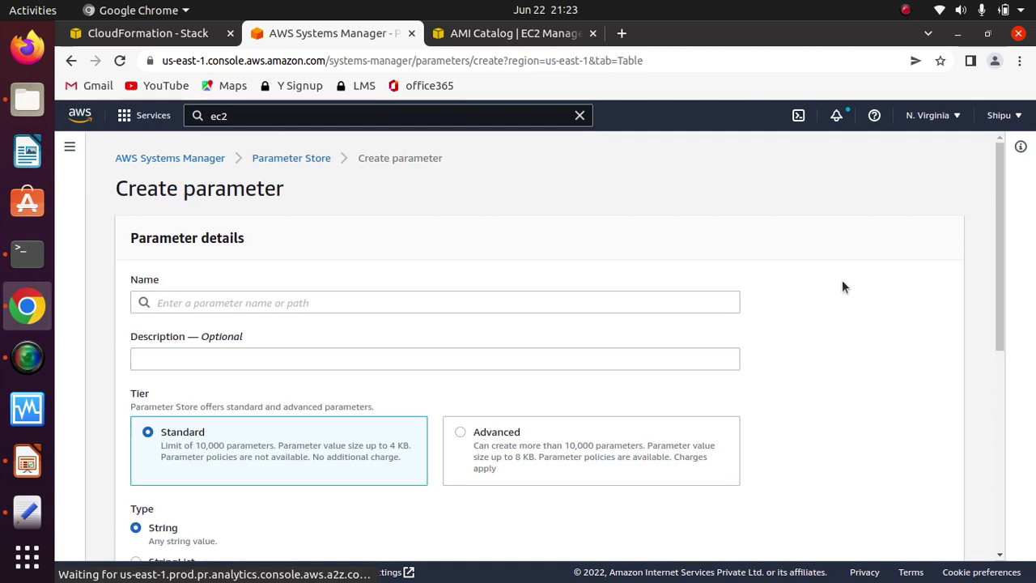
pyautogui.click(363, 303)
pyautogui.click(158, 34)
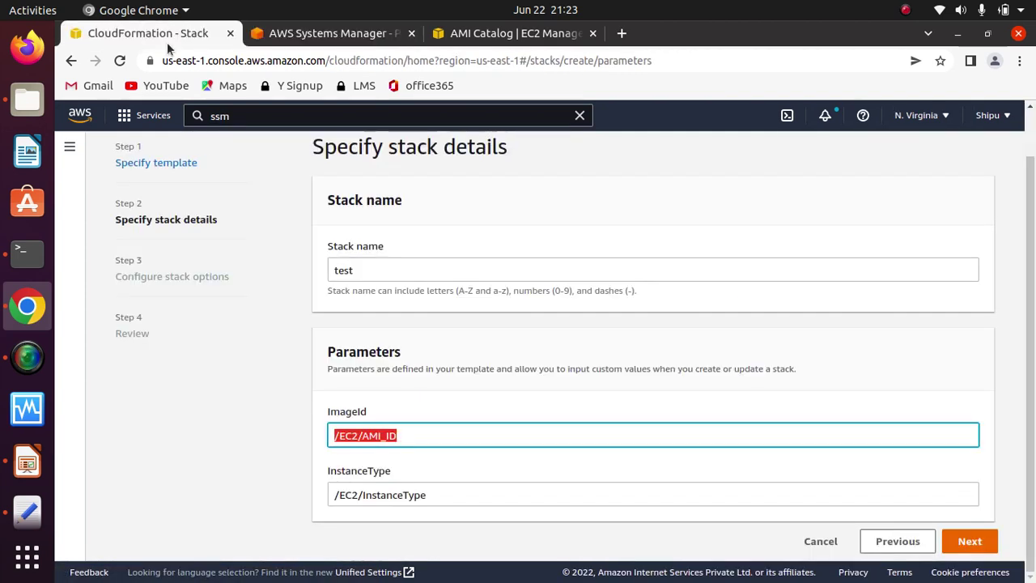
pyautogui.click(499, 366)
pyautogui.click(446, 493)
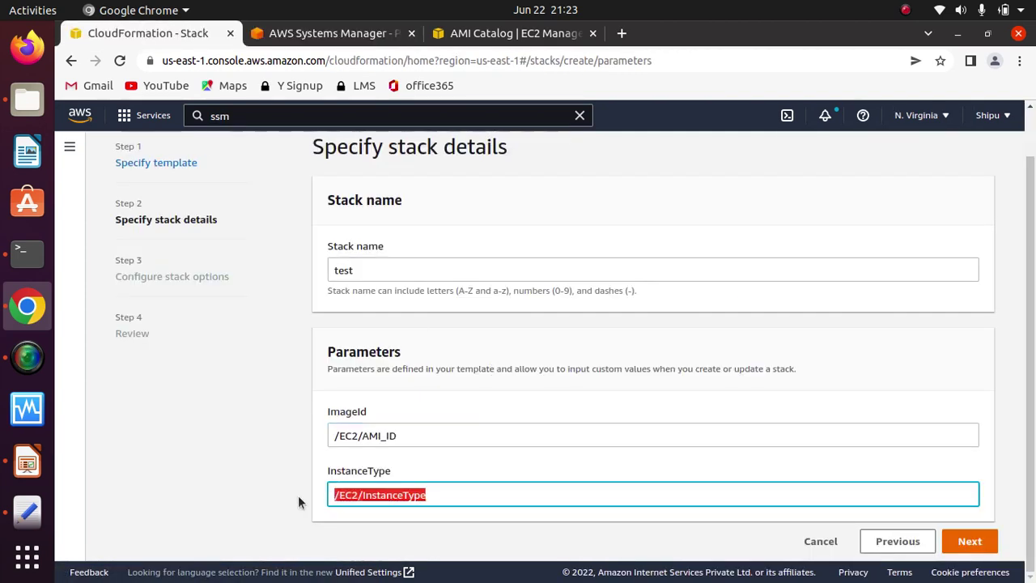
pyautogui.rightClick(395, 494)
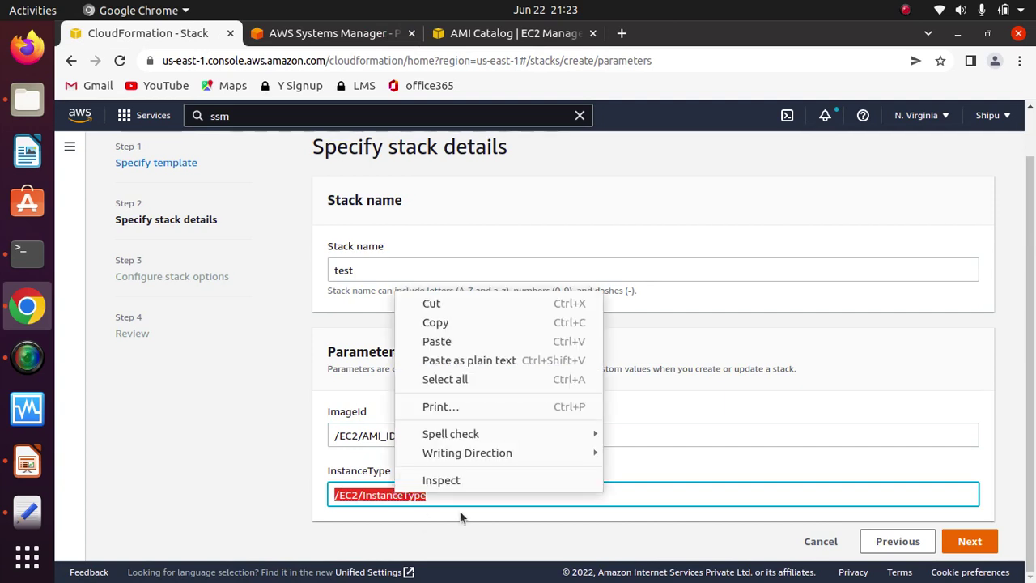
pyautogui.click(438, 323)
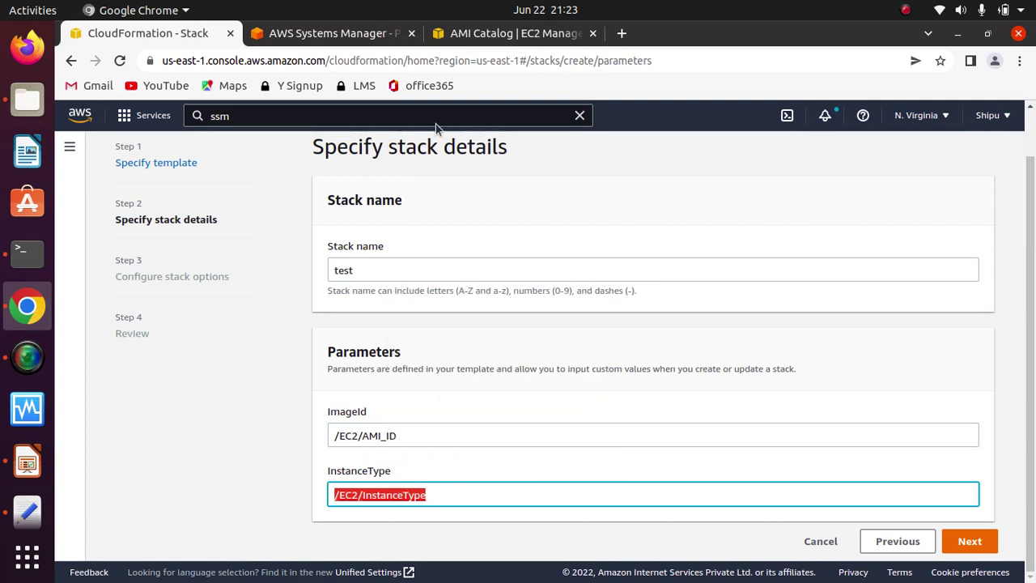
pyautogui.click(306, 33)
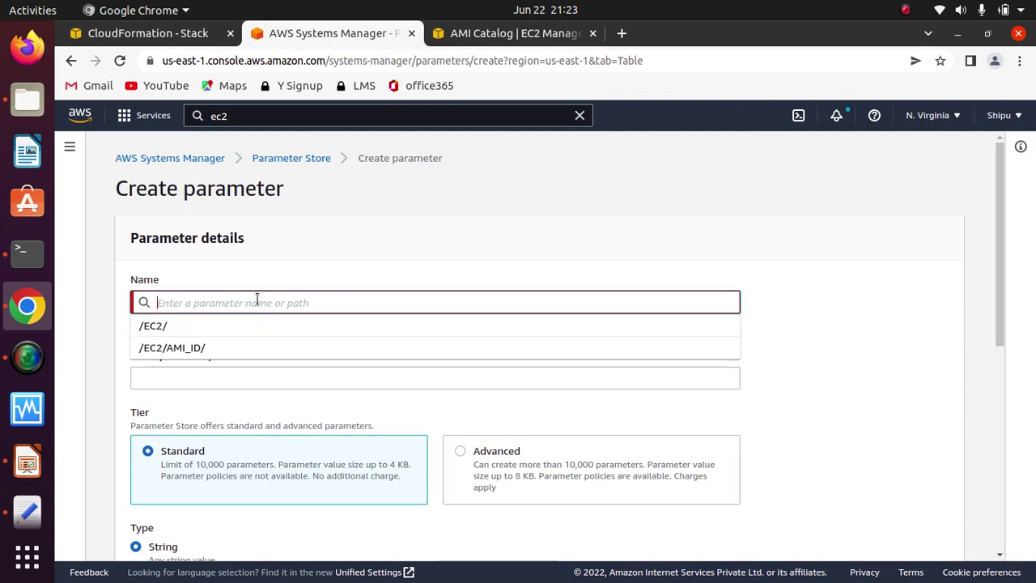
pyautogui.hotkey('ctrl', 'v')
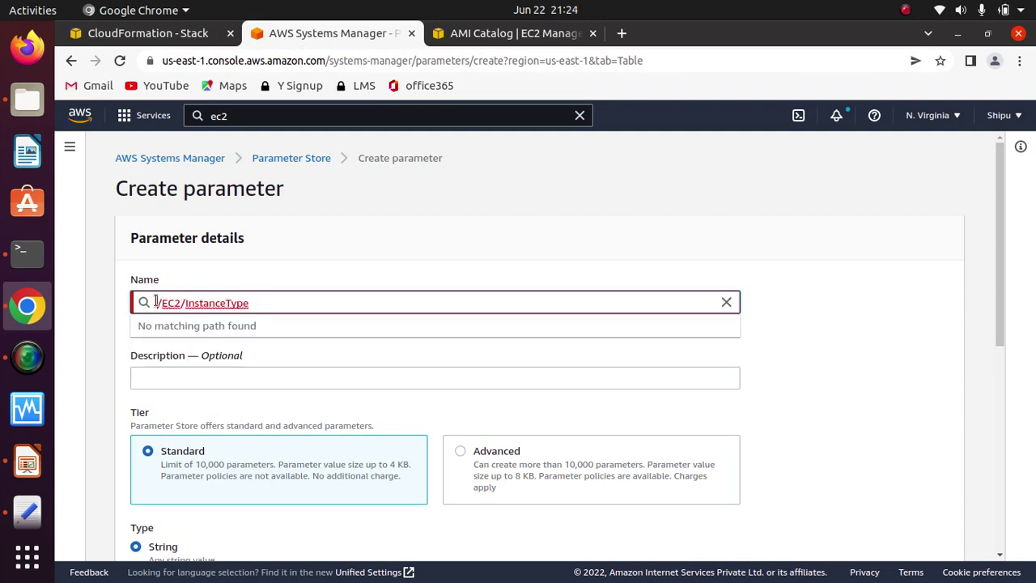
# Step: Set the /EC2/InstanceType parameter's value to t2.micro, keeping the String type and text data type
pyautogui.click(717, 407)
pyautogui.moveTo(998, 270); pyautogui.dragTo(986, 426)
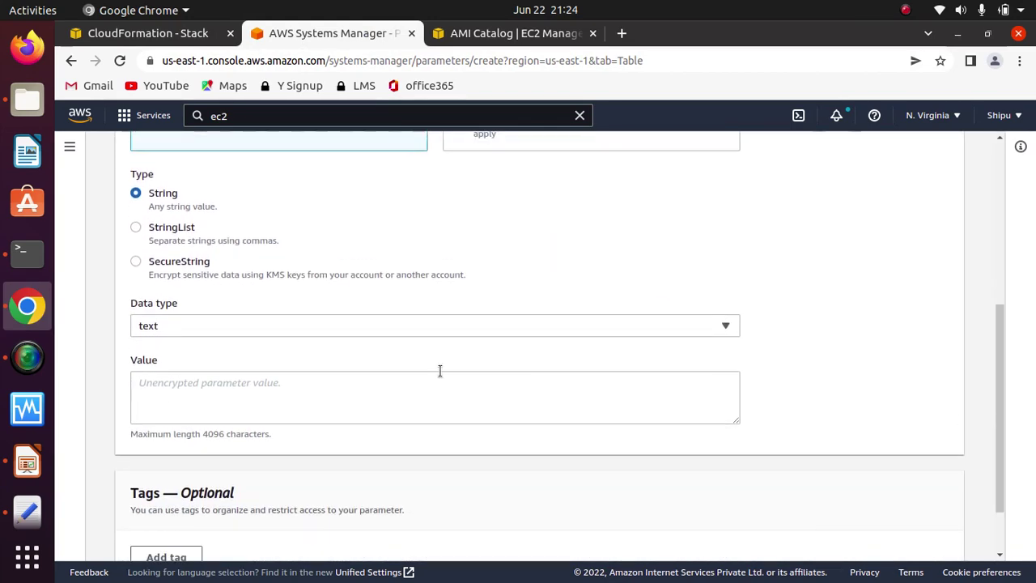
pyautogui.click(344, 392)
pyautogui.write('t2.micro')
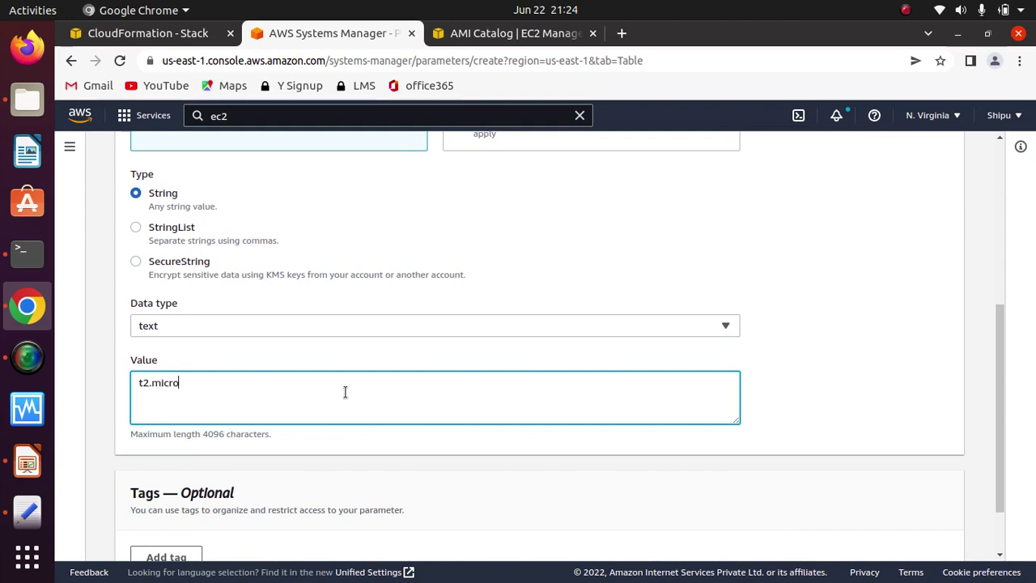
pyautogui.click(838, 357)
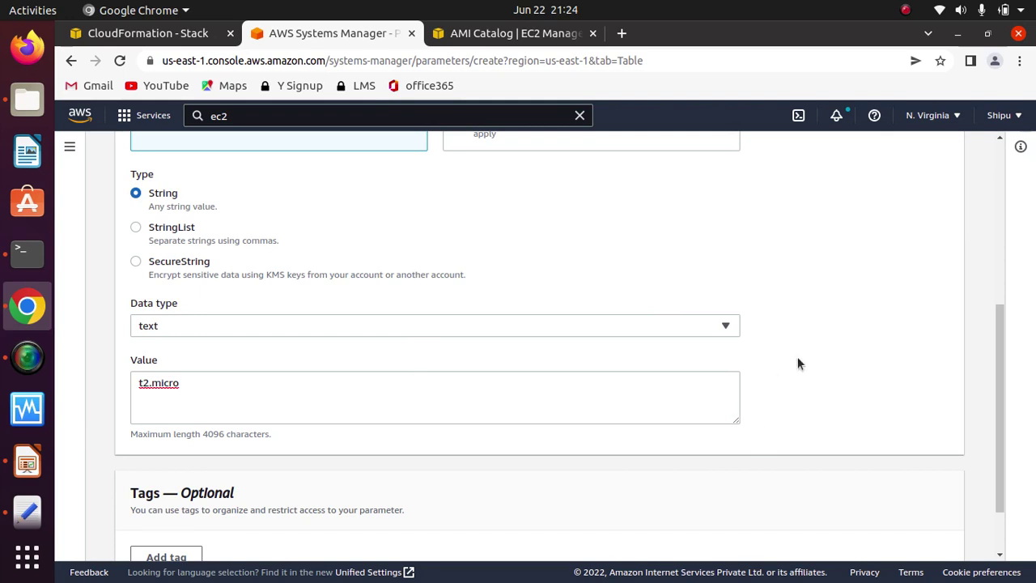
# Step: Examine the EC2 instance types list, comparing vCPUs, architecture, memory, network performance and On-Demand Linux pricing
pyautogui.click(464, 34)
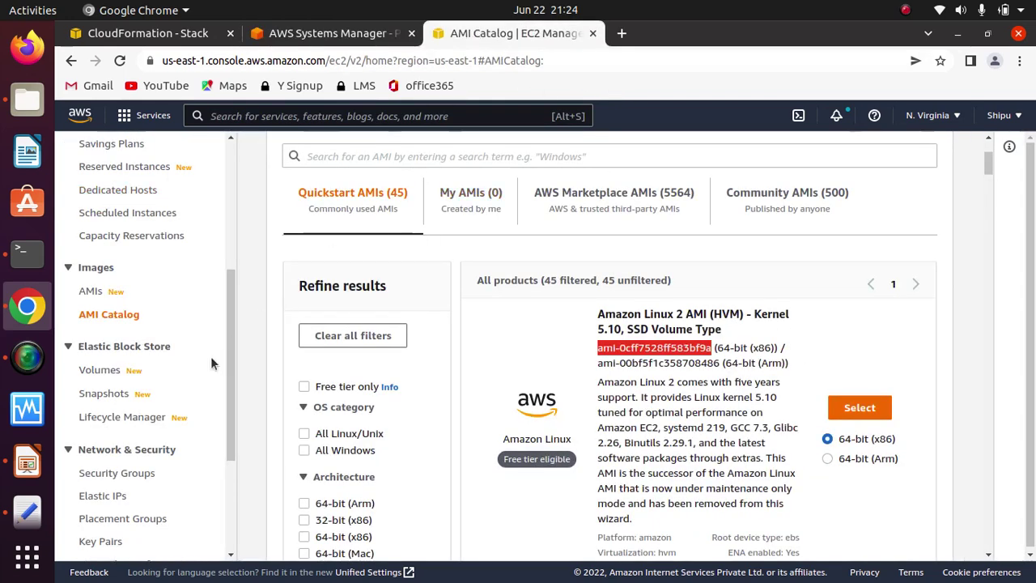
pyautogui.moveTo(233, 334); pyautogui.dragTo(223, 246)
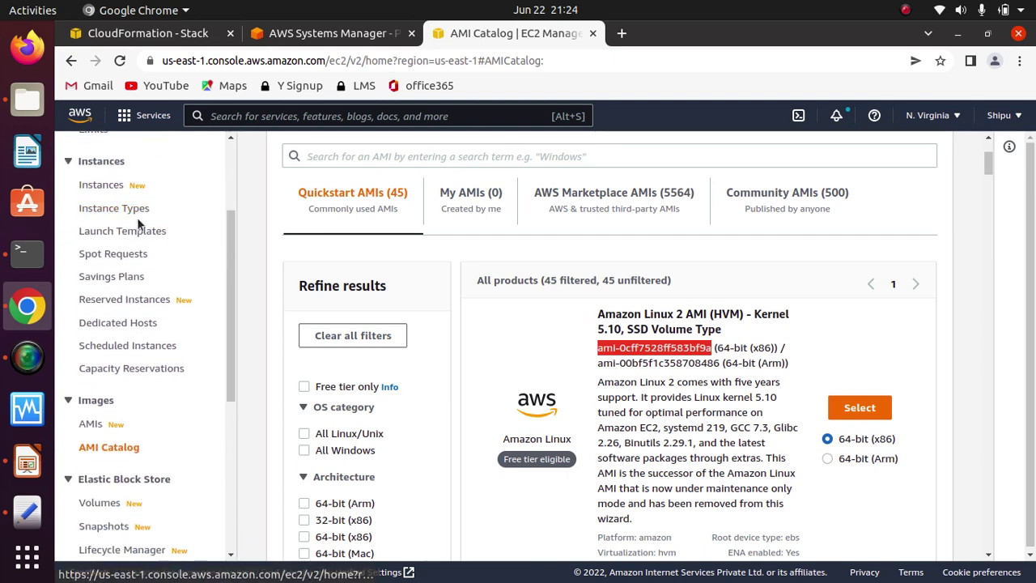
pyautogui.click(109, 211)
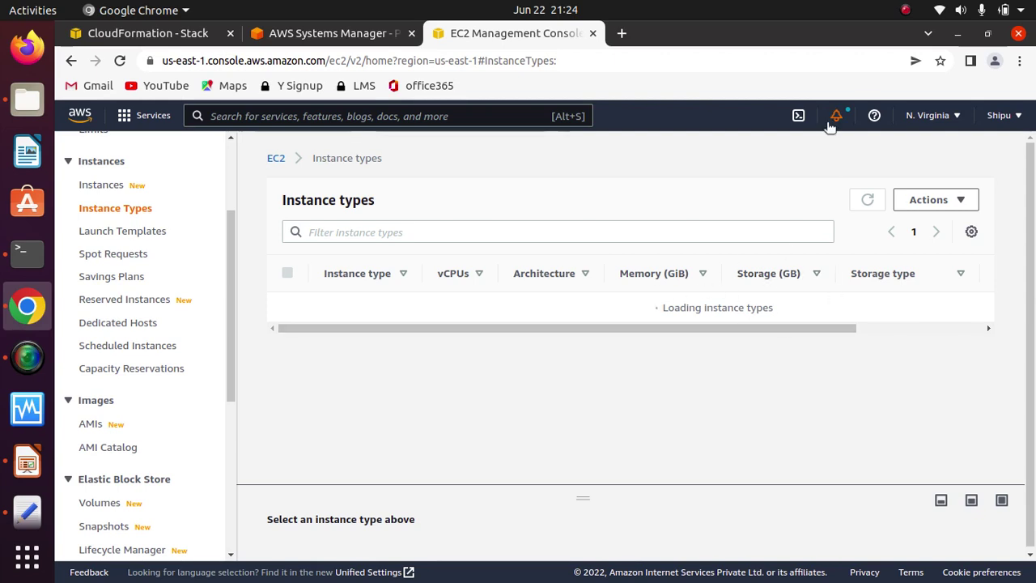
pyautogui.click(905, 8)
pyautogui.click(905, 8)
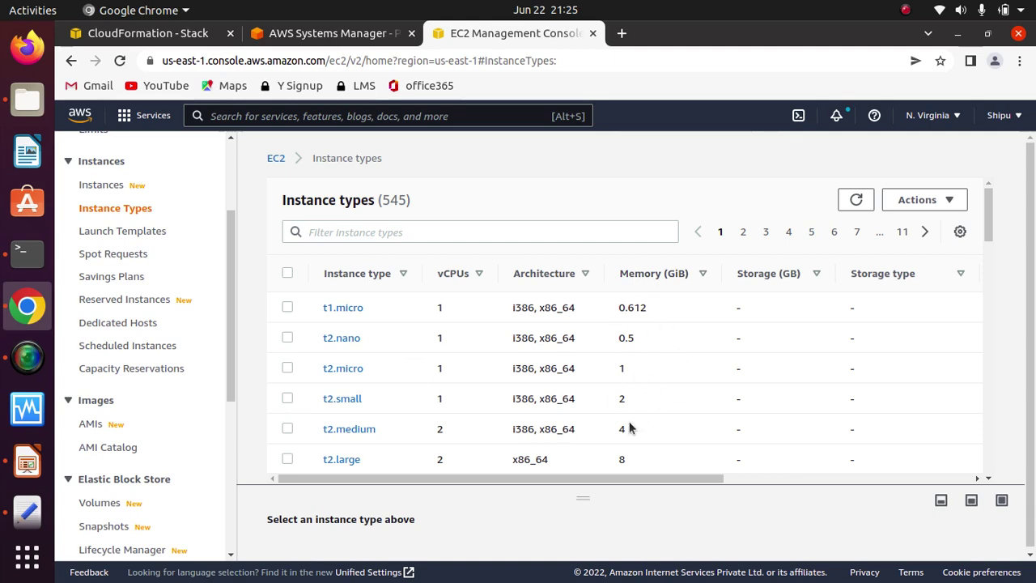
pyautogui.moveTo(652, 477); pyautogui.dragTo(906, 471)
pyautogui.hscroll(-10, 832, 457)
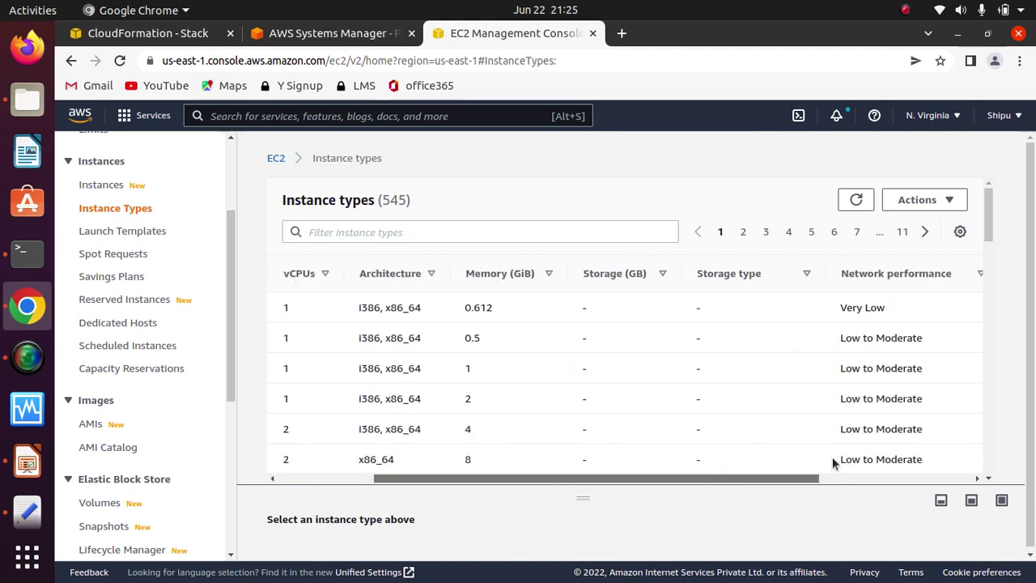
pyautogui.hscroll(10, 832, 456)
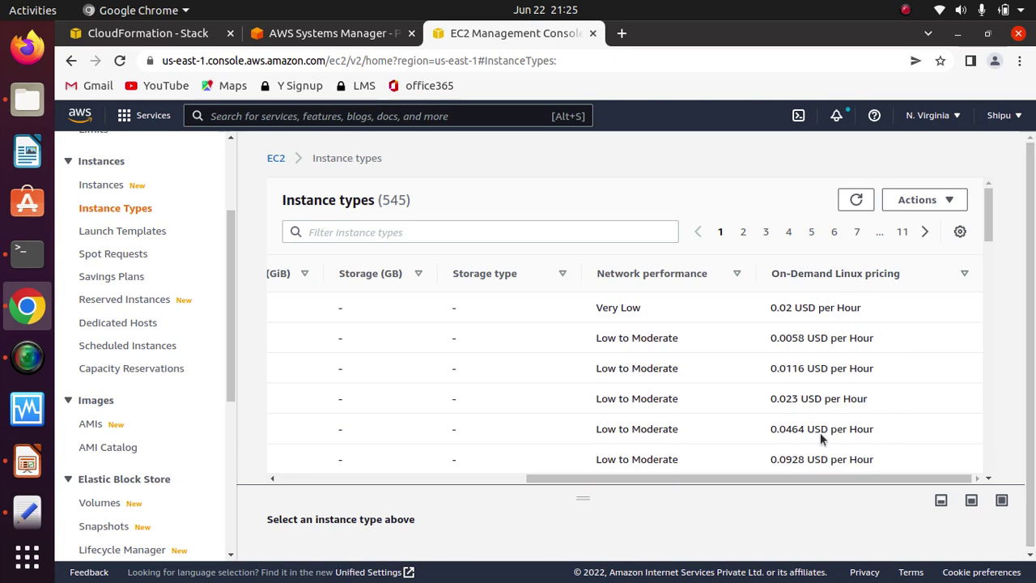
pyautogui.moveTo(888, 477); pyautogui.dragTo(272, 486)
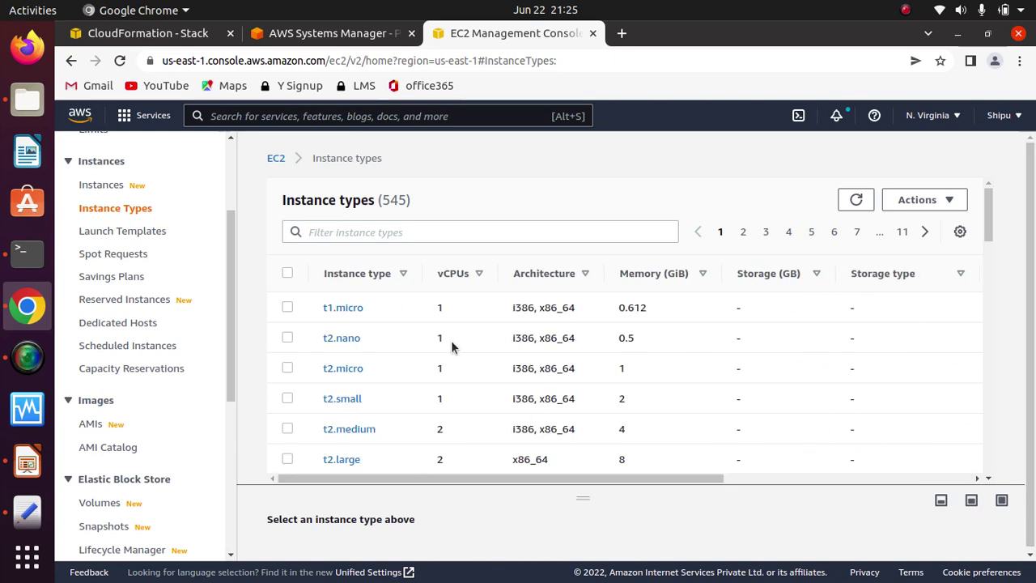
# Step: Create the /EC2/InstanceType parameter in Systems Manager with the value t2.micro
pyautogui.click(320, 32)
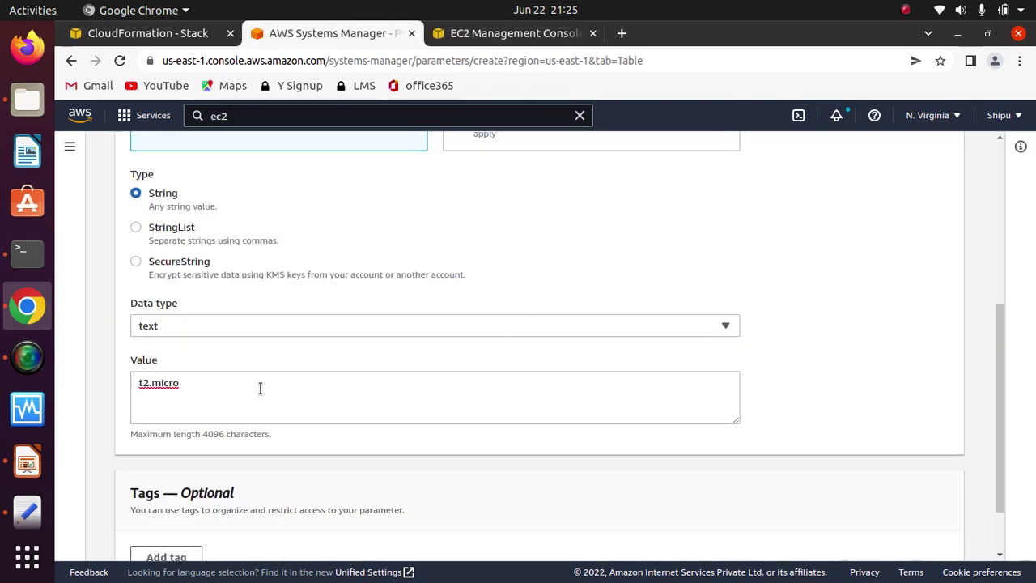
pyautogui.click(518, 34)
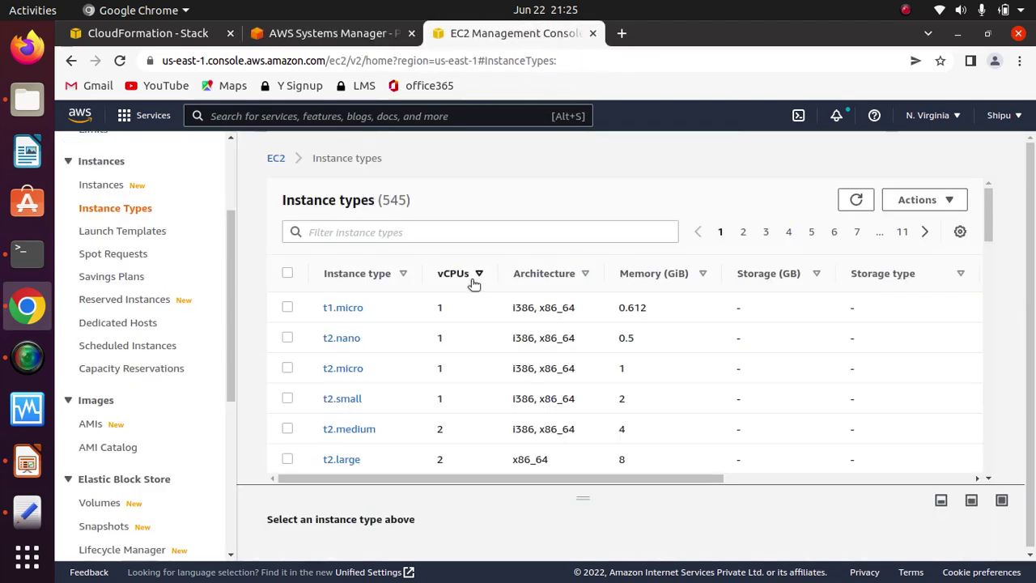
pyautogui.click(326, 34)
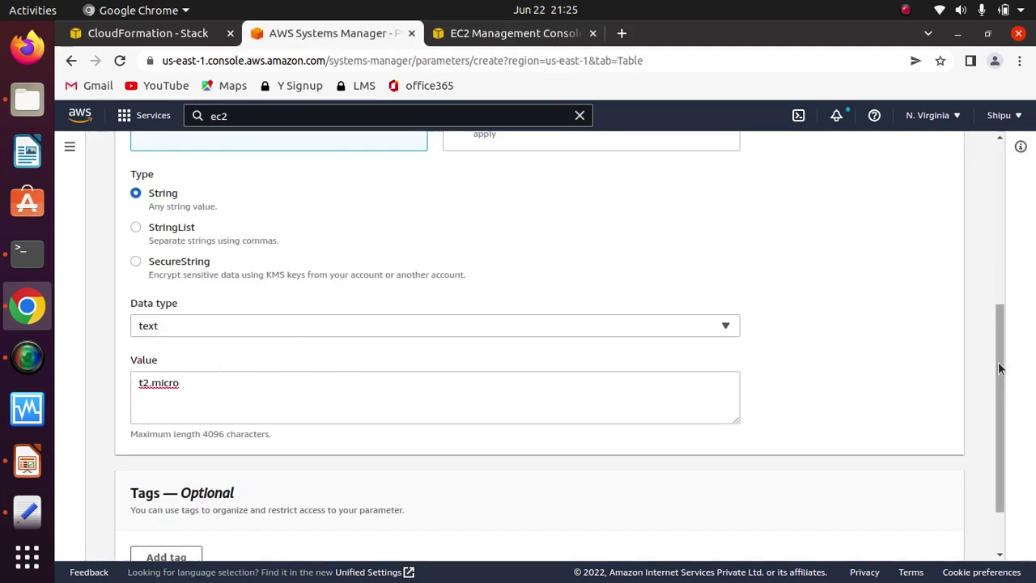
pyautogui.scroll(-2, 979, 506)
pyautogui.click(880, 536)
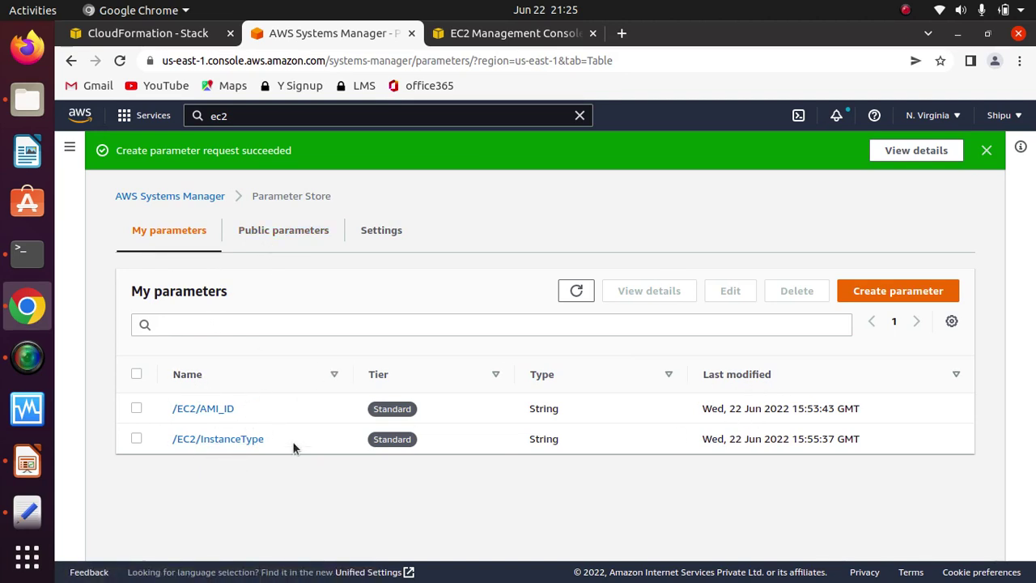
# Step: Check the name and value in the overview of the /EC2/InstanceType parameter
pyautogui.click(223, 437)
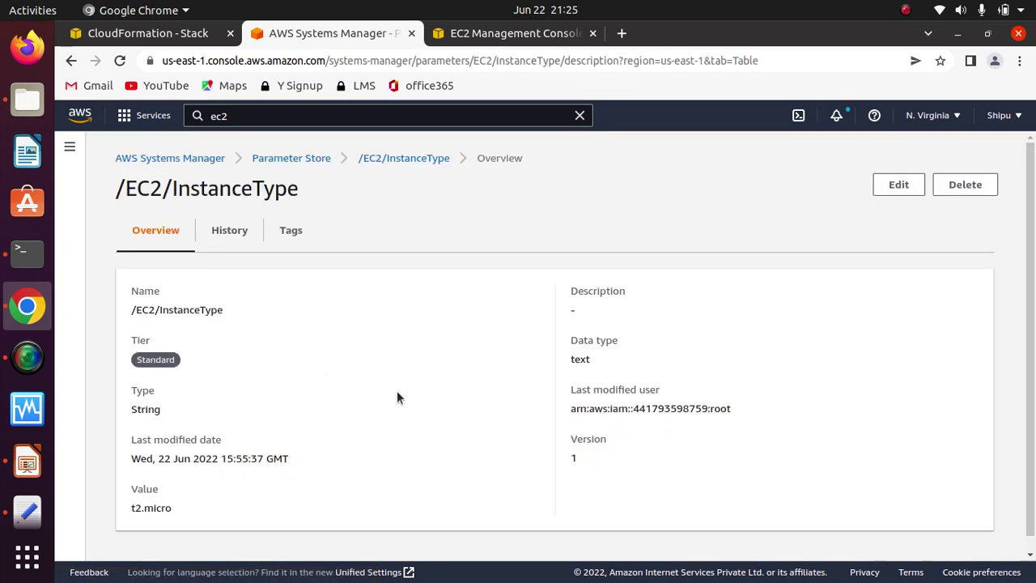
pyautogui.moveTo(1031, 292); pyautogui.dragTo(1033, 368)
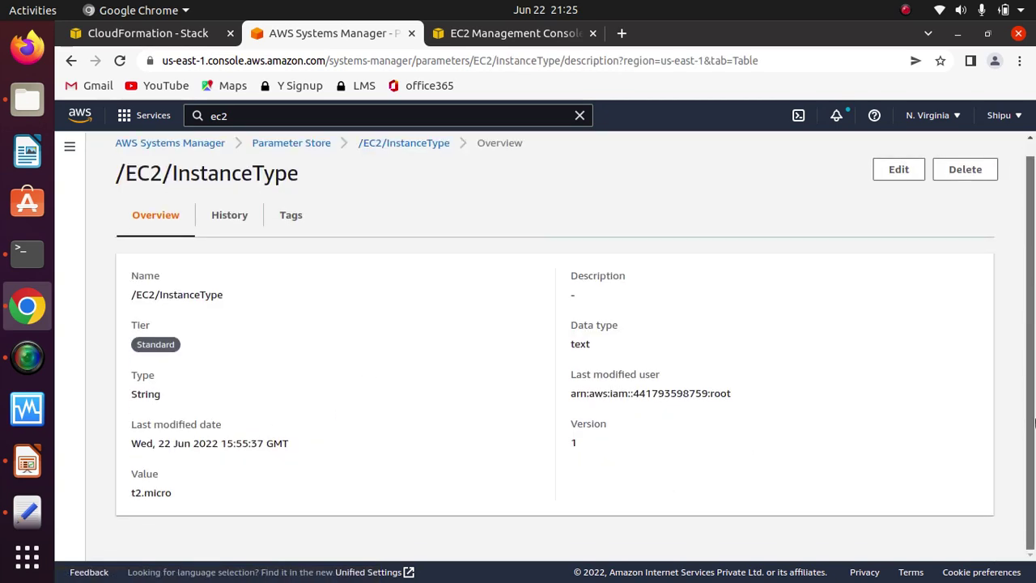
pyautogui.scroll(1, 1034, 421)
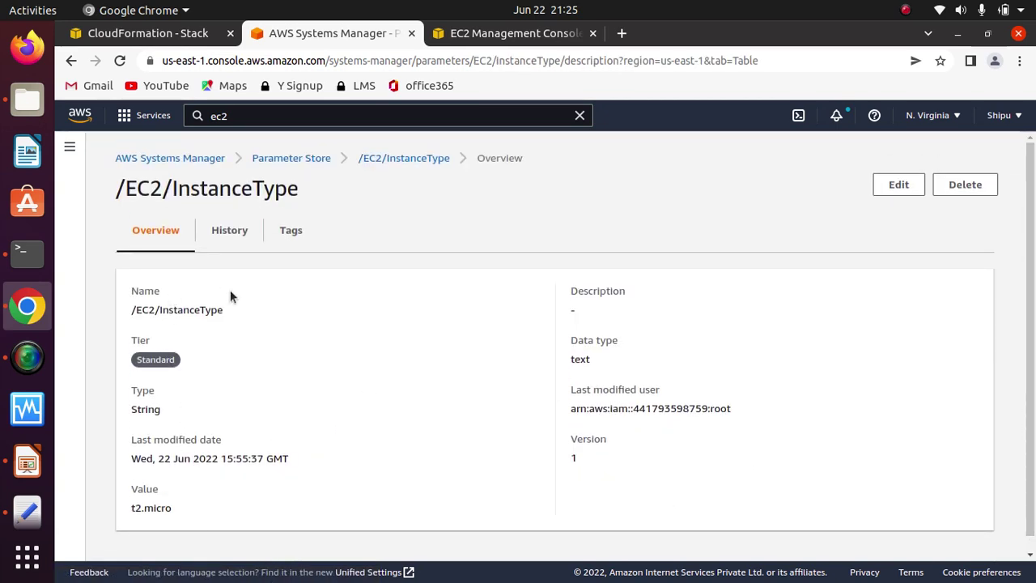
pyautogui.moveTo(230, 296); pyautogui.dragTo(103, 313)
pyautogui.moveTo(173, 509); pyautogui.dragTo(110, 502)
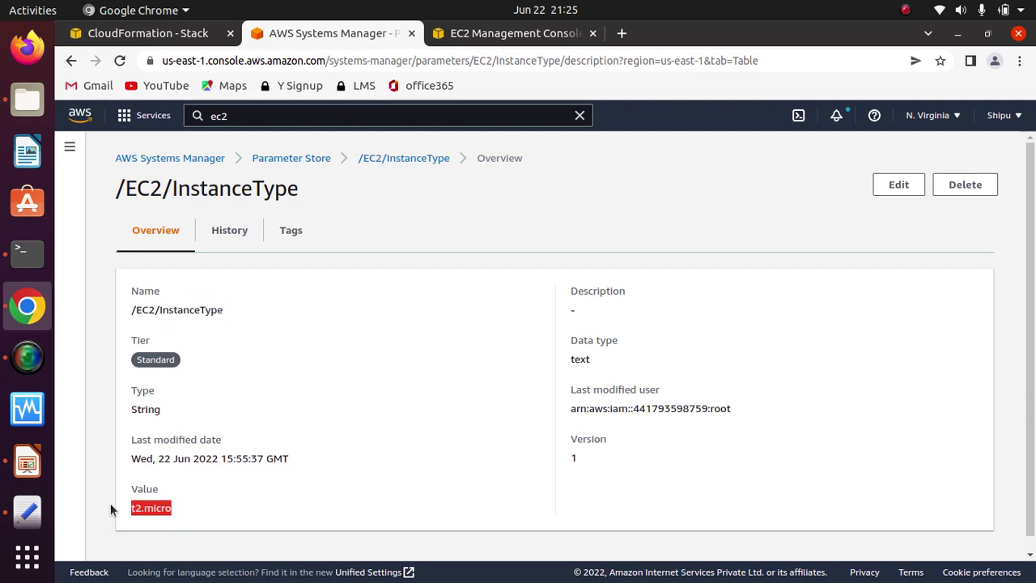
pyautogui.click(425, 199)
# Step: Return to CloudFormation and cancel the unfinished creation of the test stack
pyautogui.click(161, 34)
pyautogui.click(232, 378)
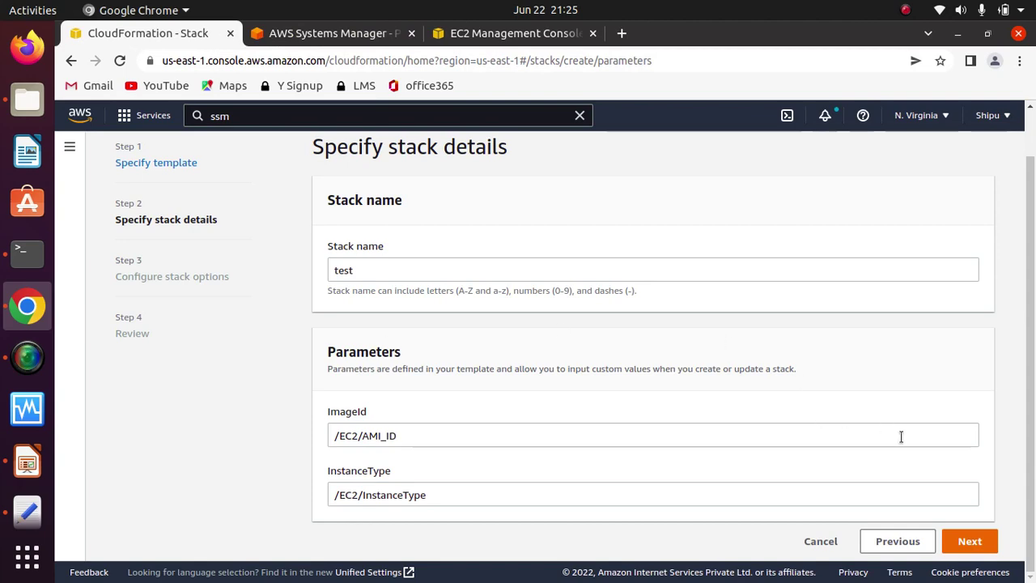
pyautogui.click(821, 542)
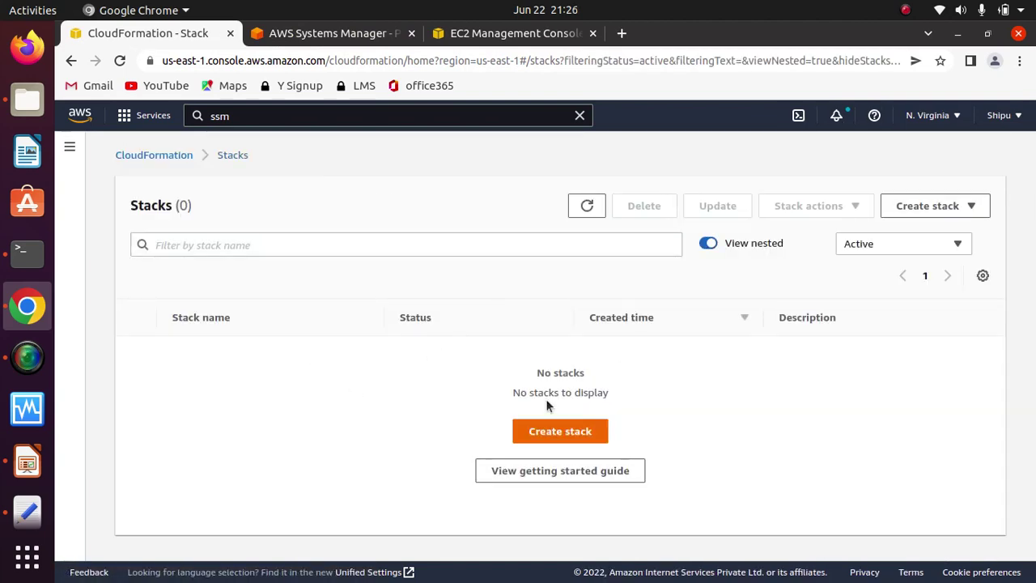
# Step: Start a new CloudFormation stack and upload 10-parameter-ssm.yml as its ready-made template
pyautogui.click(560, 431)
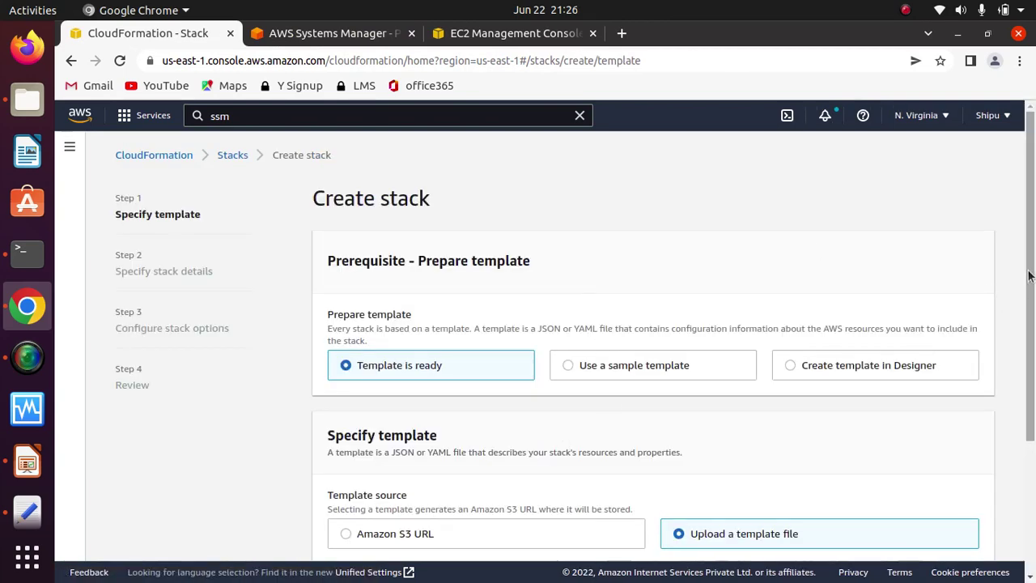
pyautogui.scroll(-5, 1029, 276)
pyautogui.scroll(4, 1030, 279)
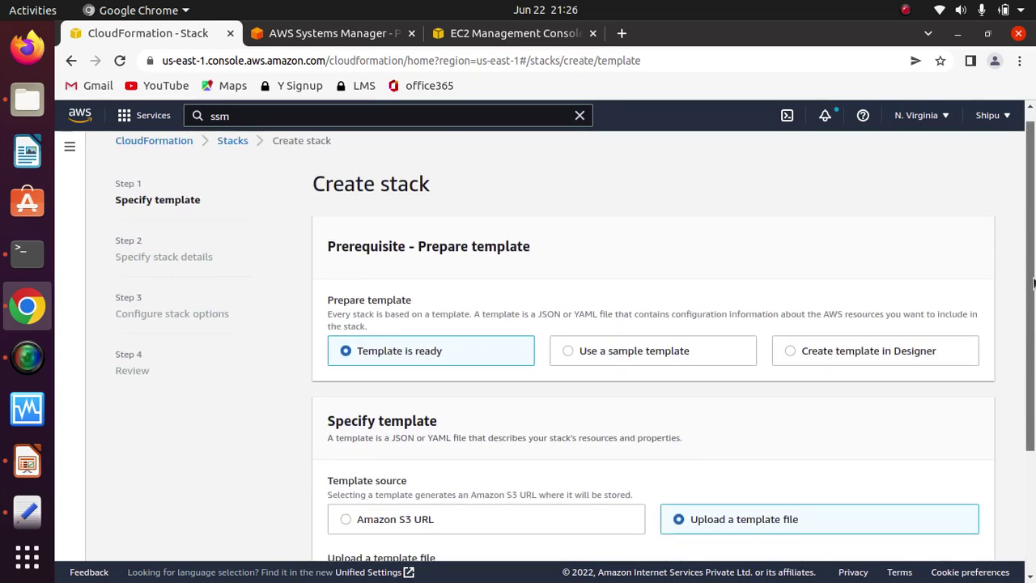
pyautogui.scroll(-3, 1032, 281)
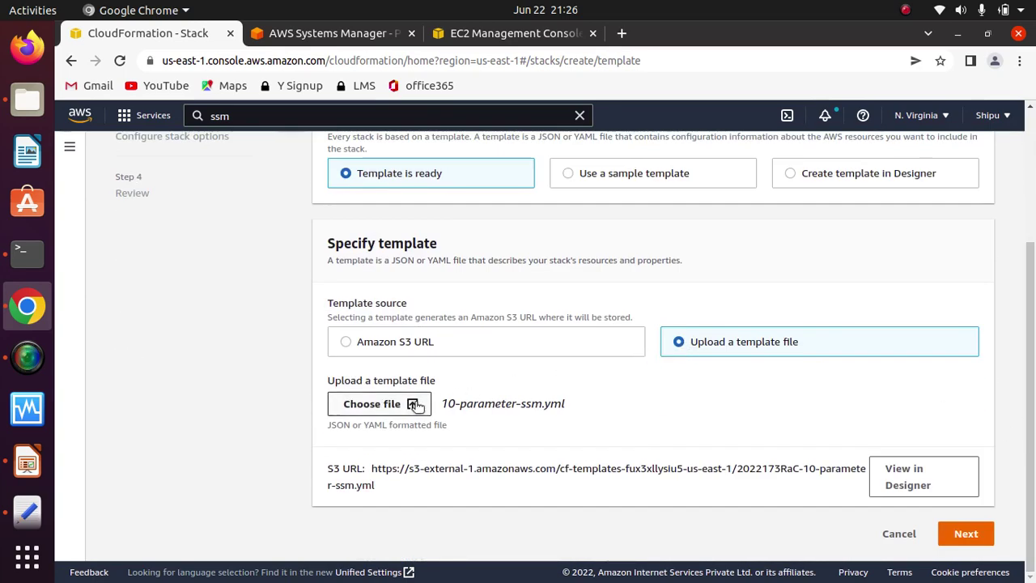
pyautogui.click(379, 403)
pyautogui.click(291, 138)
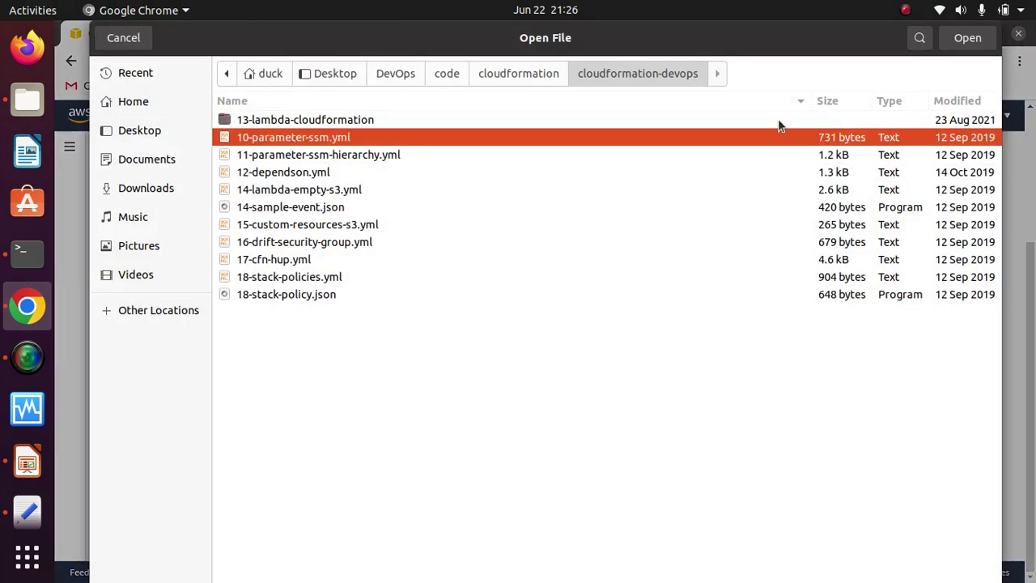
pyautogui.click(968, 38)
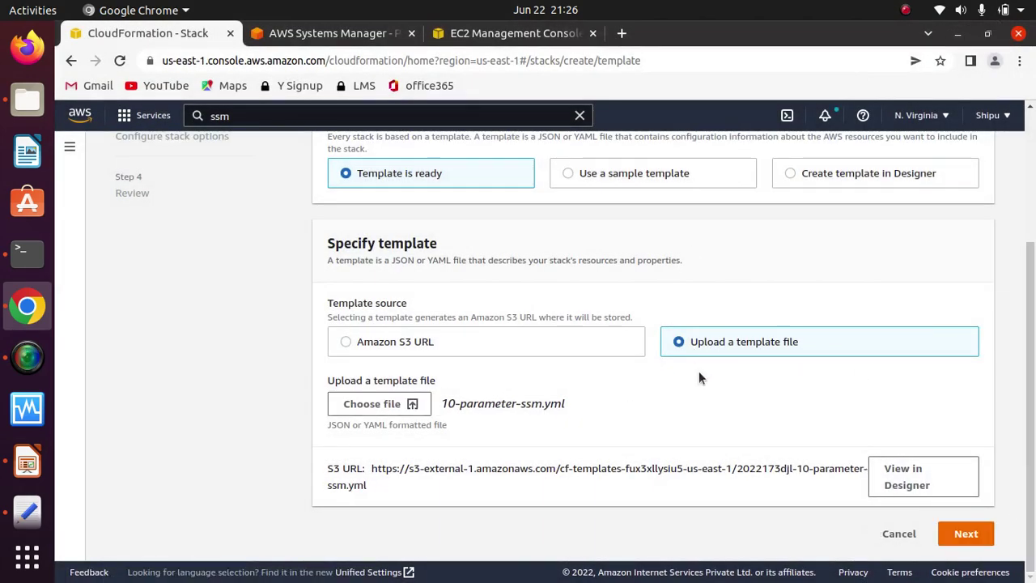
pyautogui.click(965, 533)
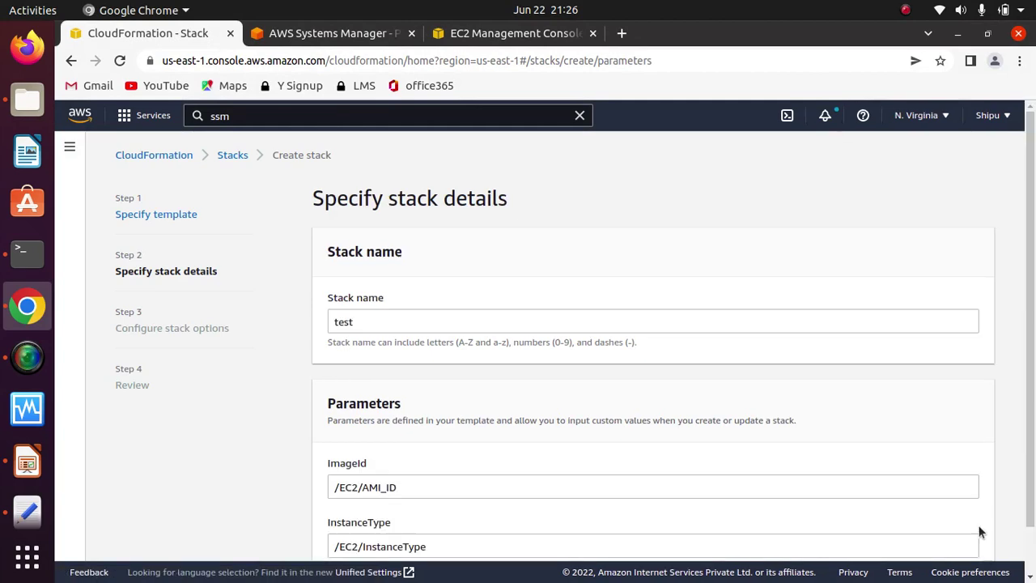
# Step: Create the stack named test with ImageId /EC2/AMI_ID and InstanceType /EC2/InstanceType, keeping the default stack options
pyautogui.scroll(-2, 1013, 370)
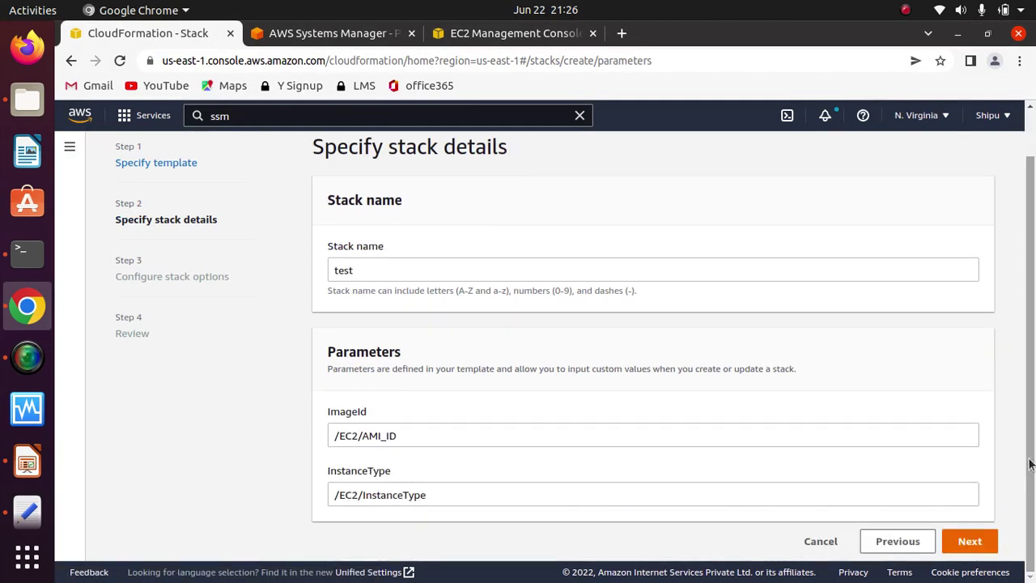
pyautogui.click(969, 541)
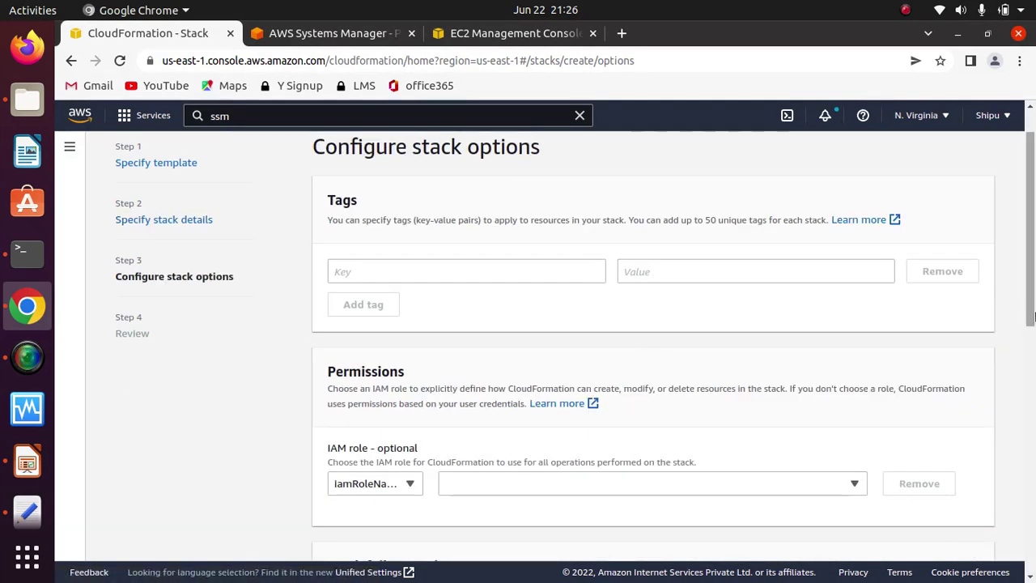
pyautogui.scroll(-10, 1028, 263)
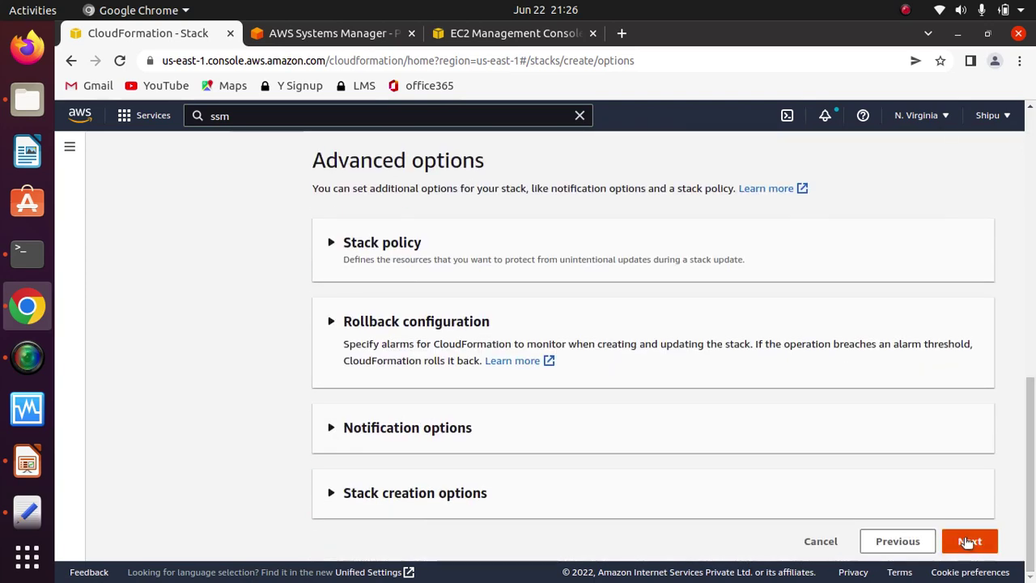
pyautogui.click(967, 539)
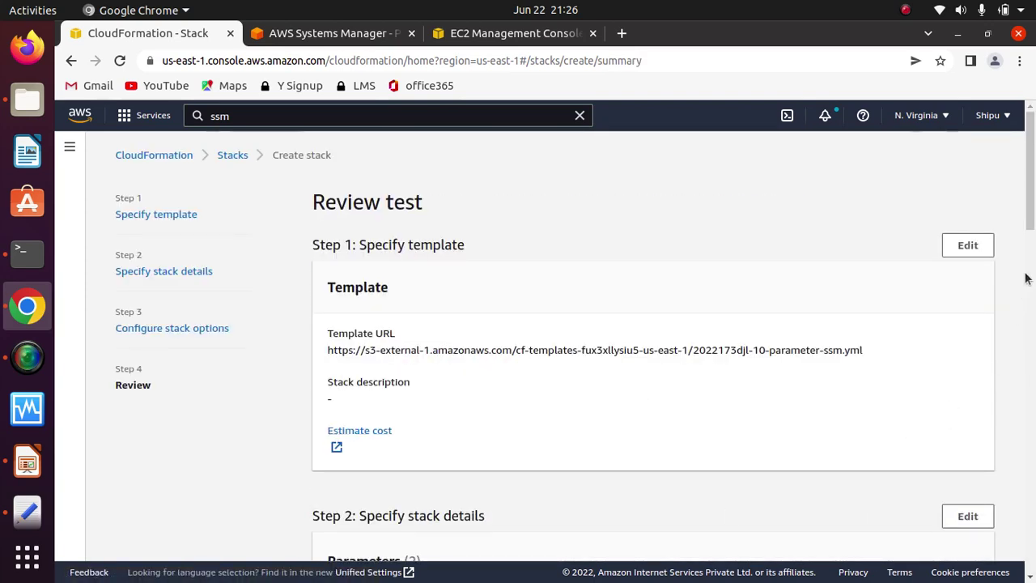
pyautogui.moveTo(1030, 211); pyautogui.dragTo(1030, 566)
pyautogui.click(935, 536)
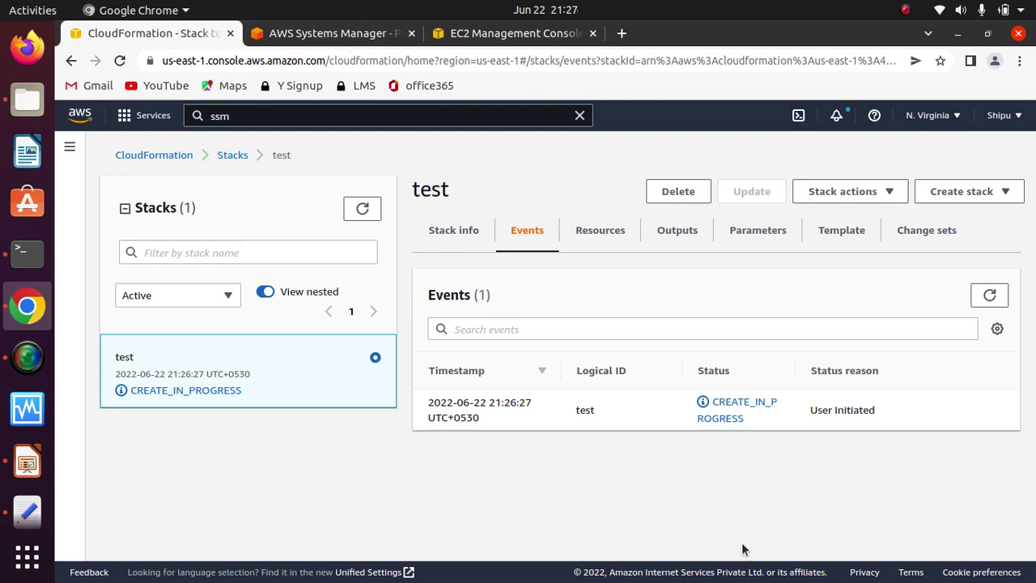
# Step: Check the test stack's info and resources, and open the details of its launched instance in EC2
pyautogui.click(460, 232)
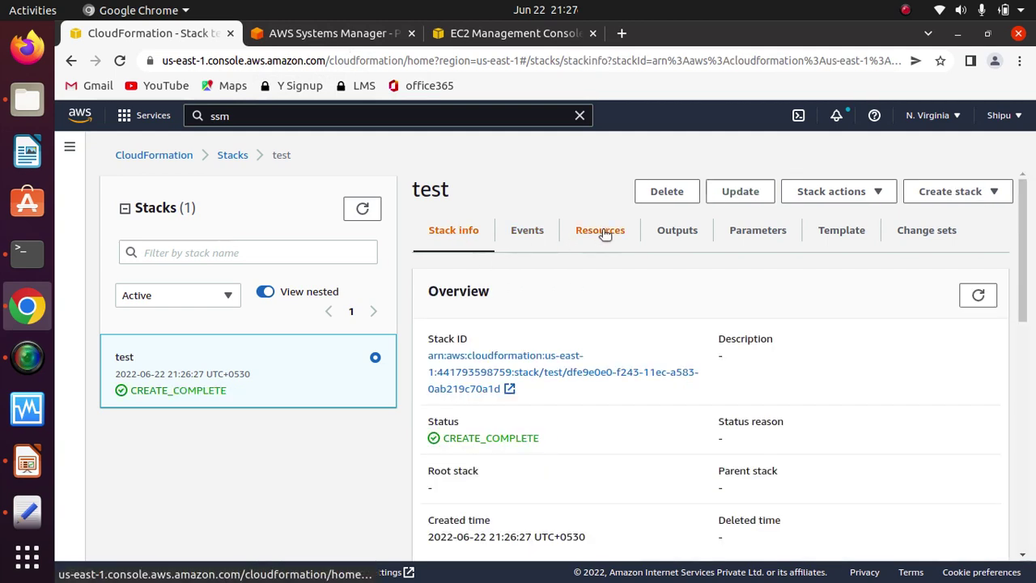
pyautogui.click(603, 234)
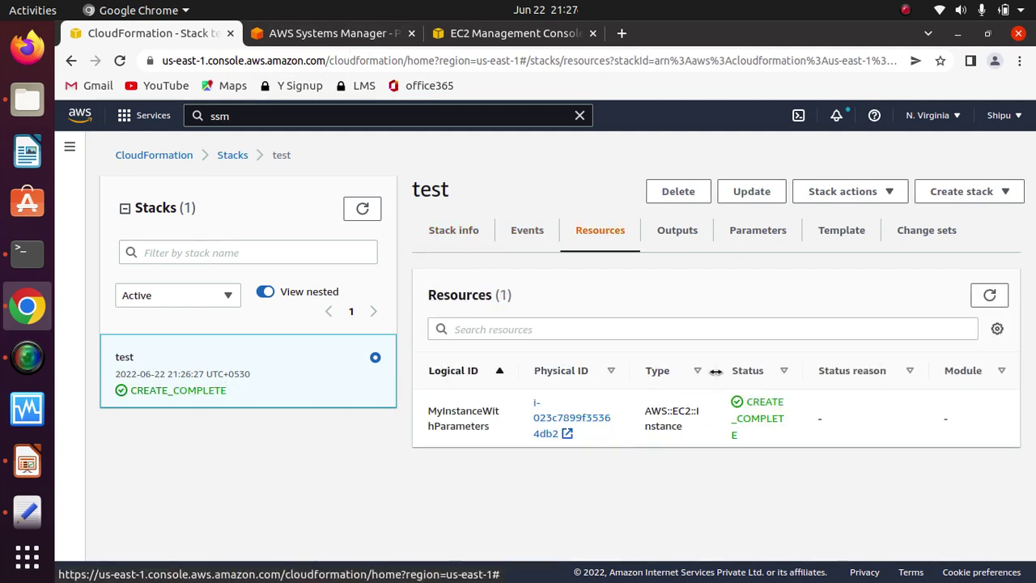
pyautogui.click(467, 35)
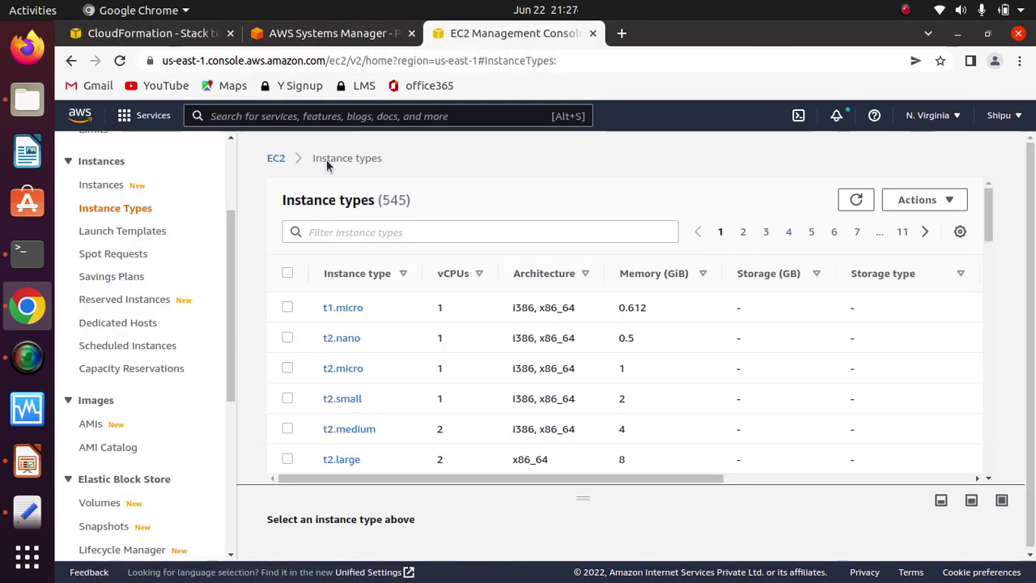
pyautogui.click(95, 185)
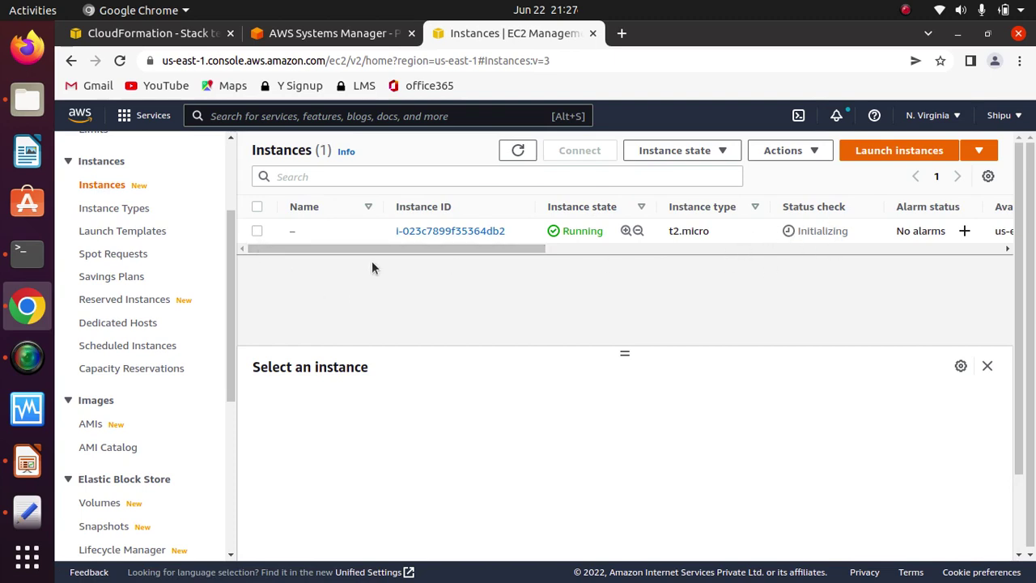
pyautogui.click(257, 231)
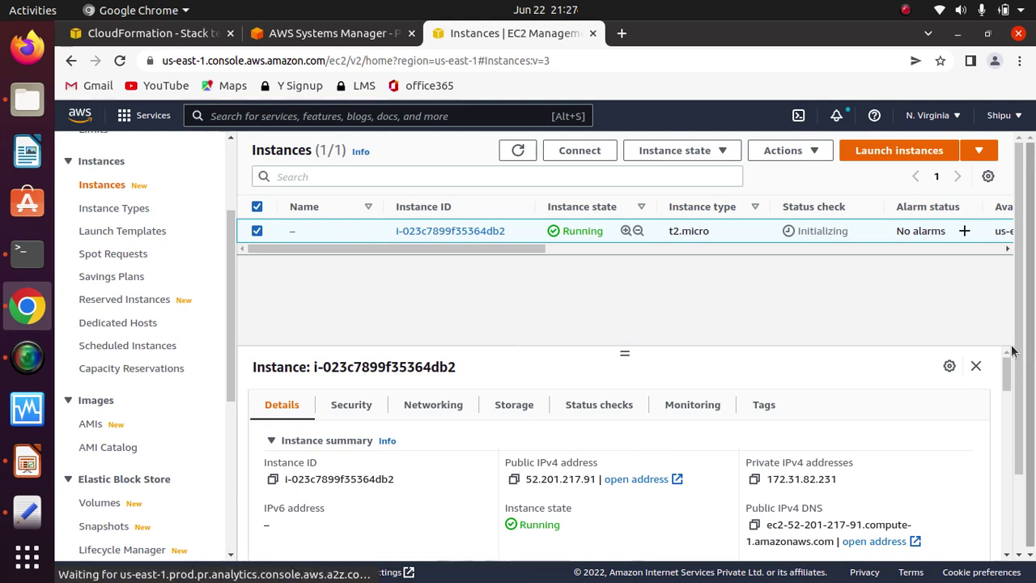
pyautogui.scroll(-1, 1033, 366)
pyautogui.scroll(1, 1033, 365)
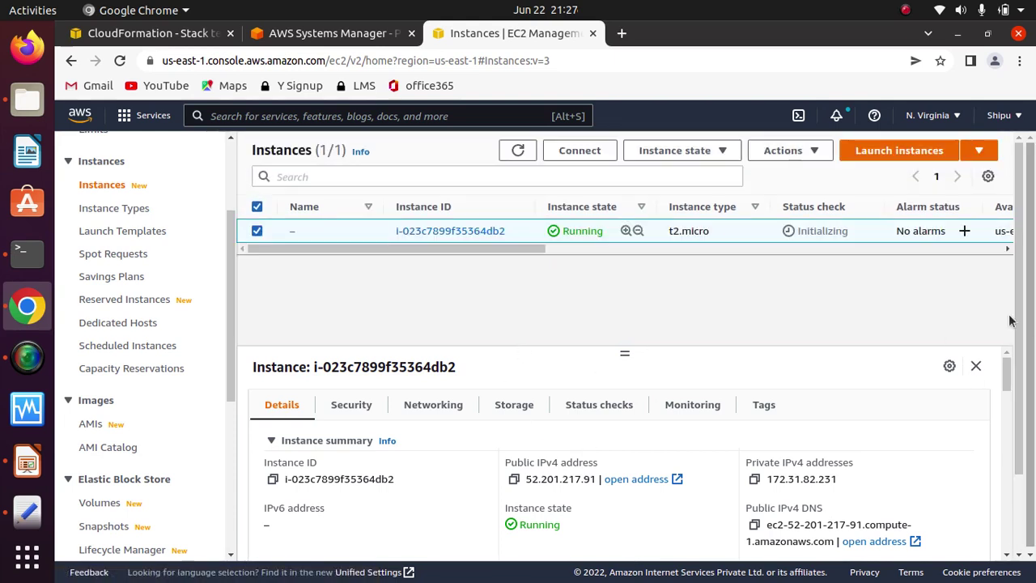
pyautogui.click(464, 230)
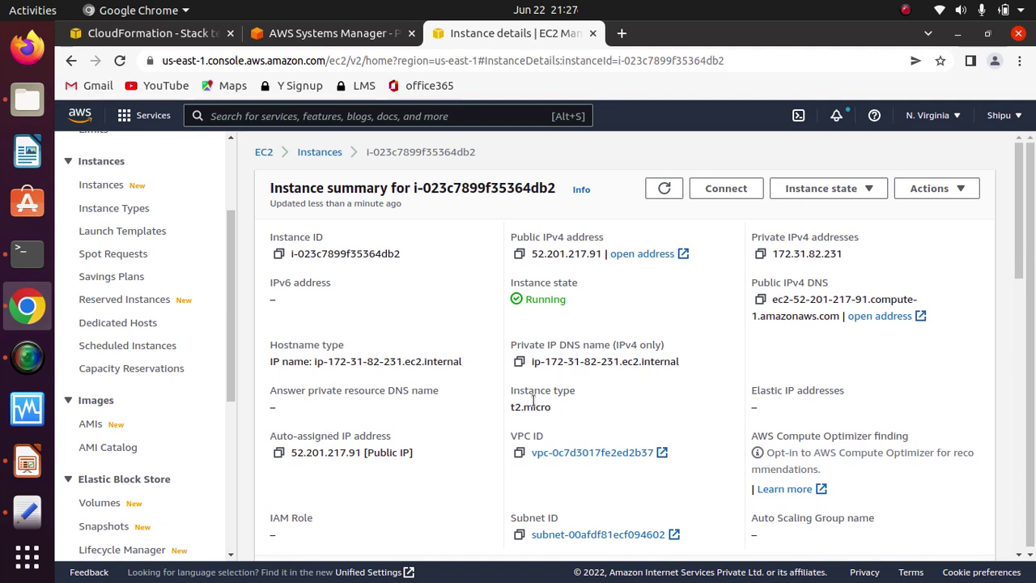
# Step: Examine the instance type and AMI ID in the launched instance's details
pyautogui.moveTo(508, 391); pyautogui.dragTo(569, 413)
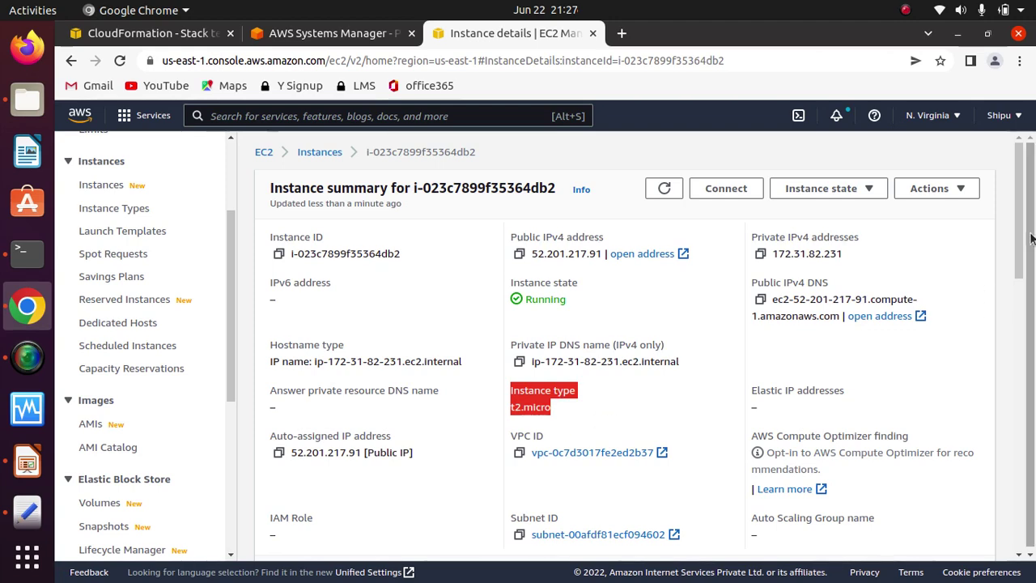
pyautogui.scroll(-3, 562, 243)
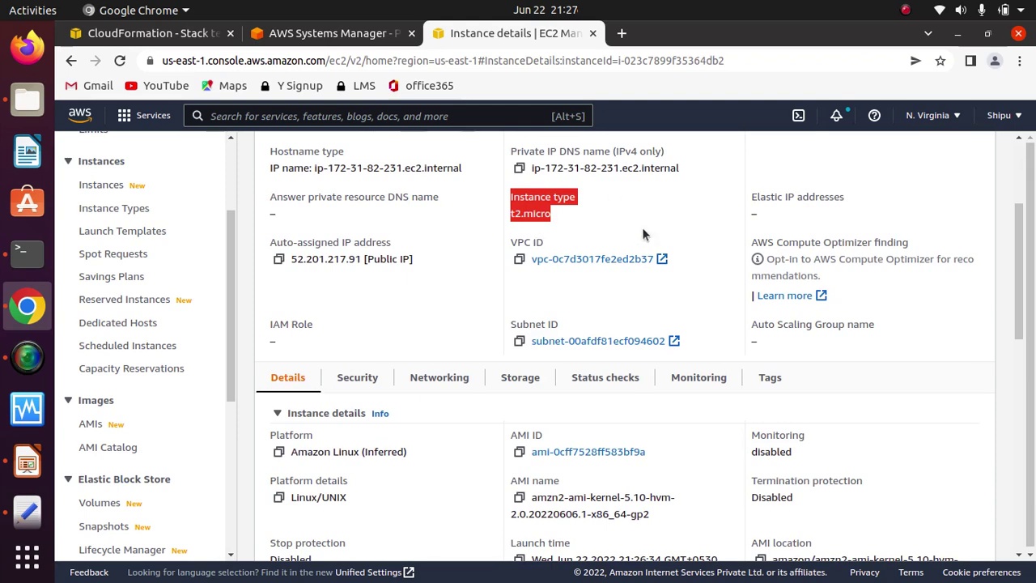
pyautogui.moveTo(1019, 281); pyautogui.dragTo(1016, 350)
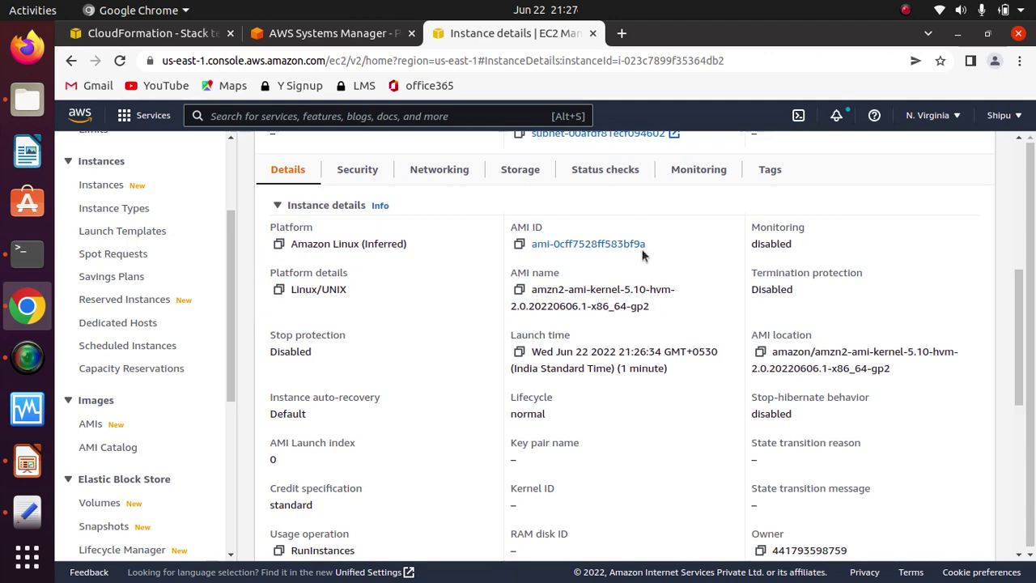
pyautogui.moveTo(597, 249); pyautogui.dragTo(526, 245)
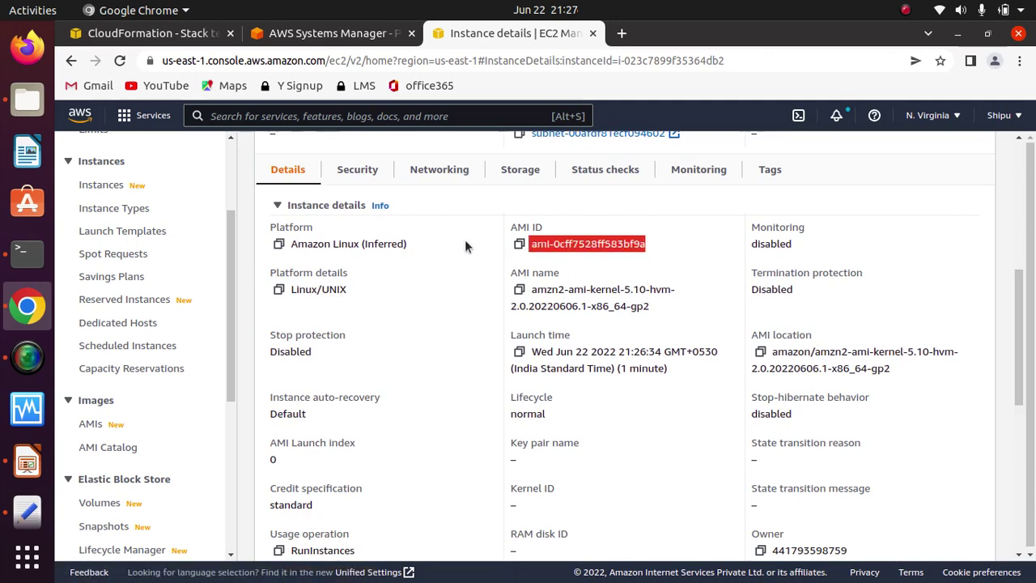
# Step: Check the /EC2/InstanceType history and the /EC2/AMI_ID value in Parameter Store, comparing the AMI ID with the launched instance's
pyautogui.click(309, 34)
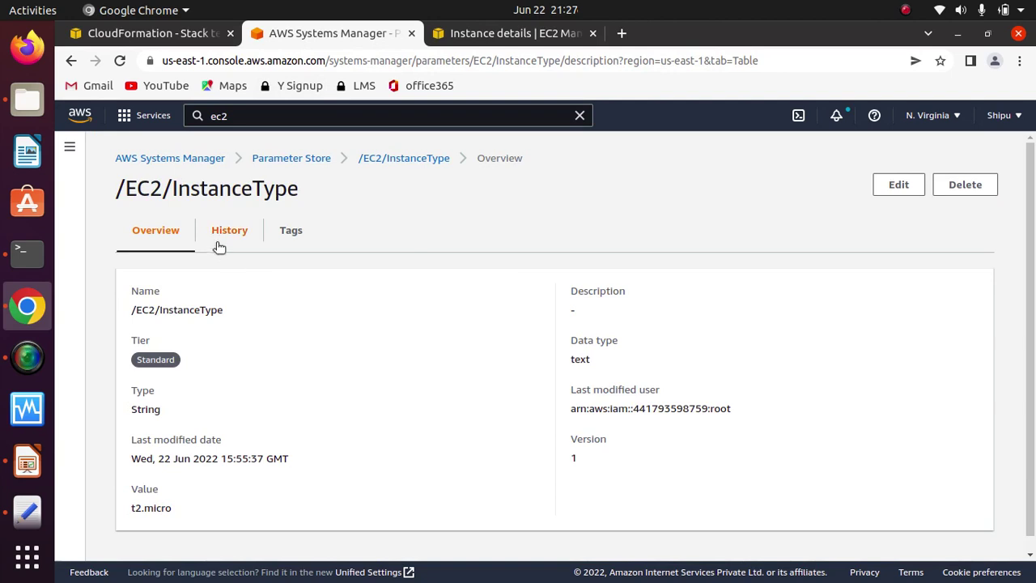
pyautogui.click(244, 230)
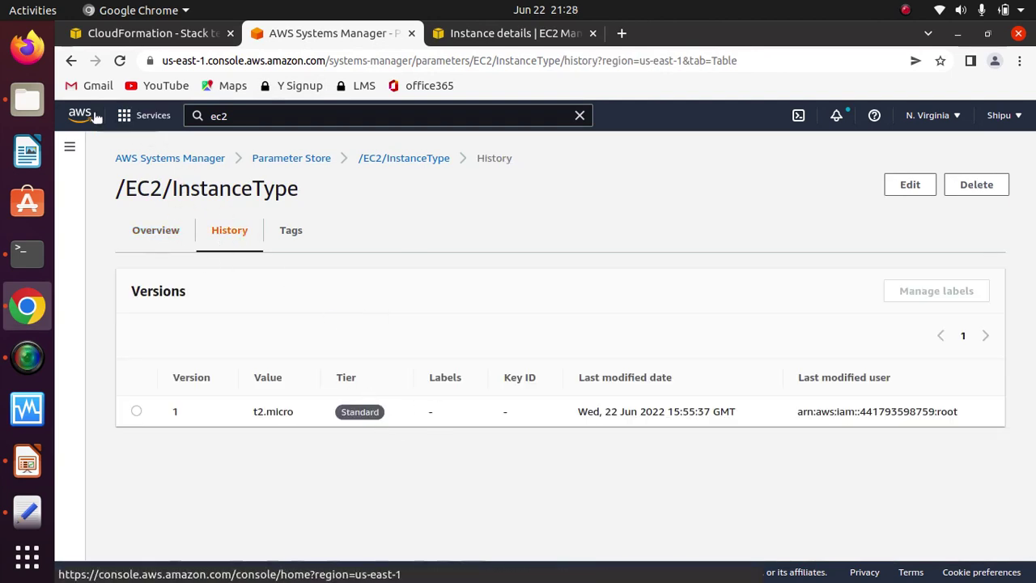
pyautogui.click(71, 60)
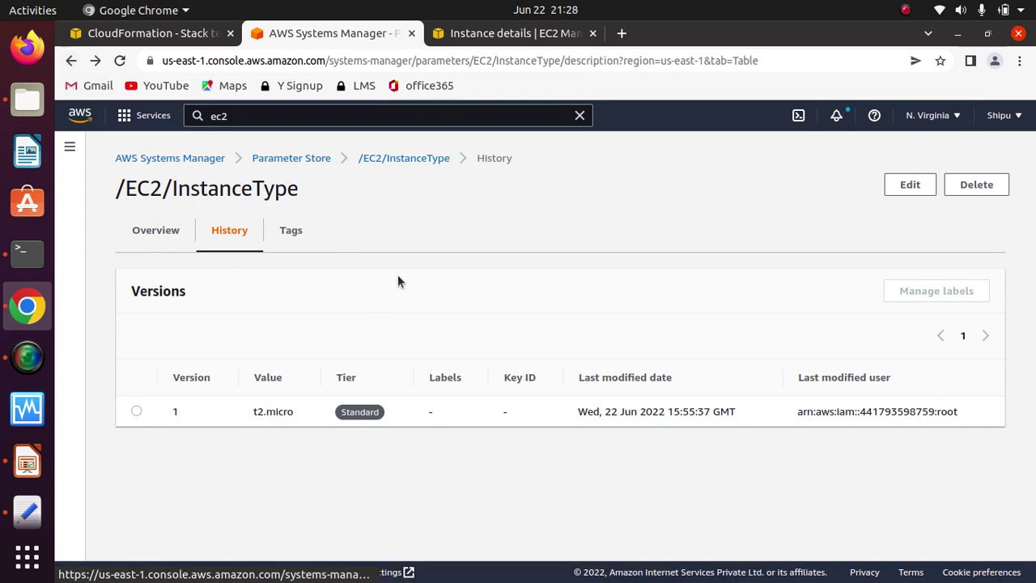
pyautogui.click(394, 160)
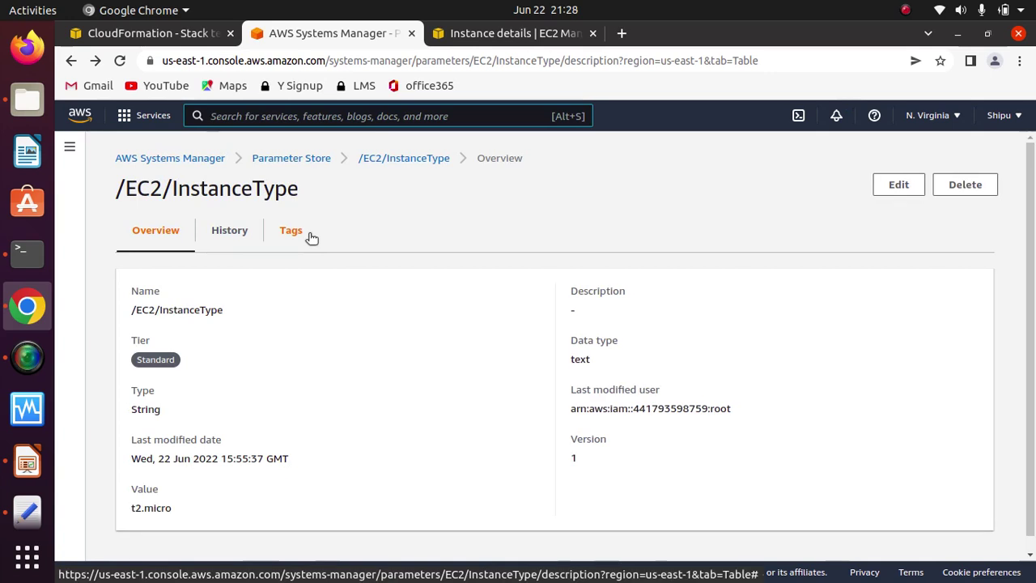
pyautogui.click(305, 162)
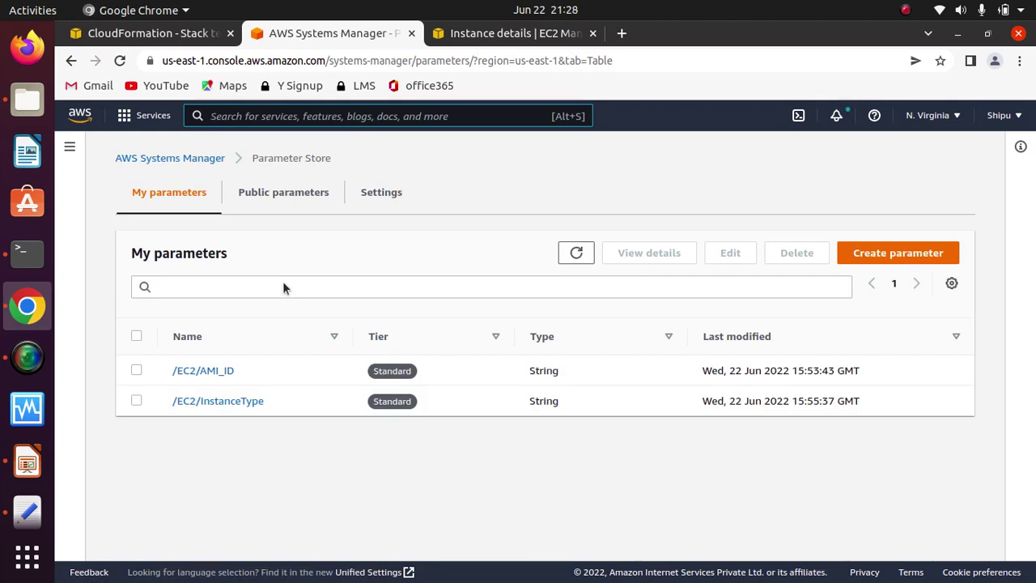
pyautogui.click(217, 372)
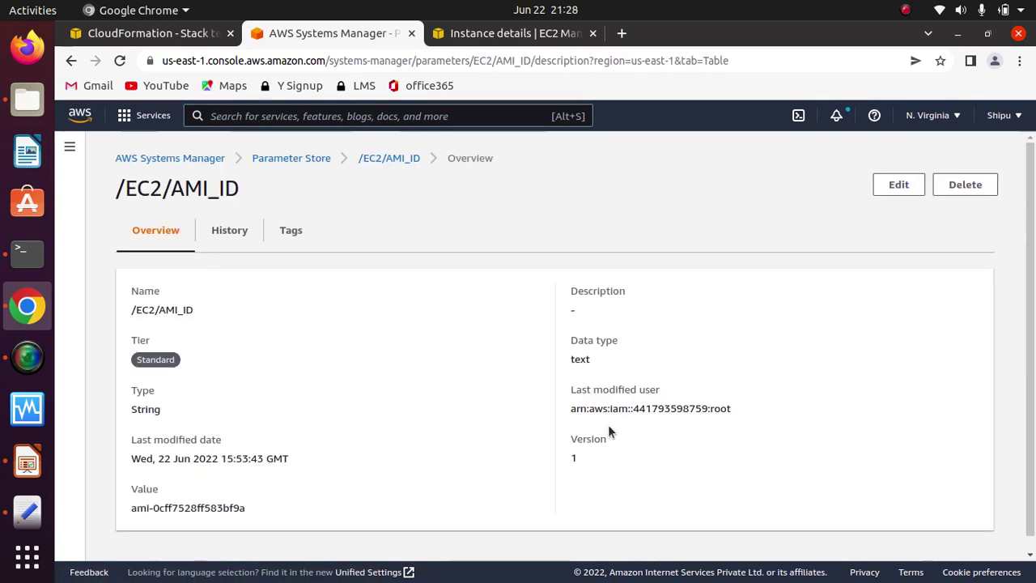
pyautogui.moveTo(217, 507); pyautogui.dragTo(259, 512)
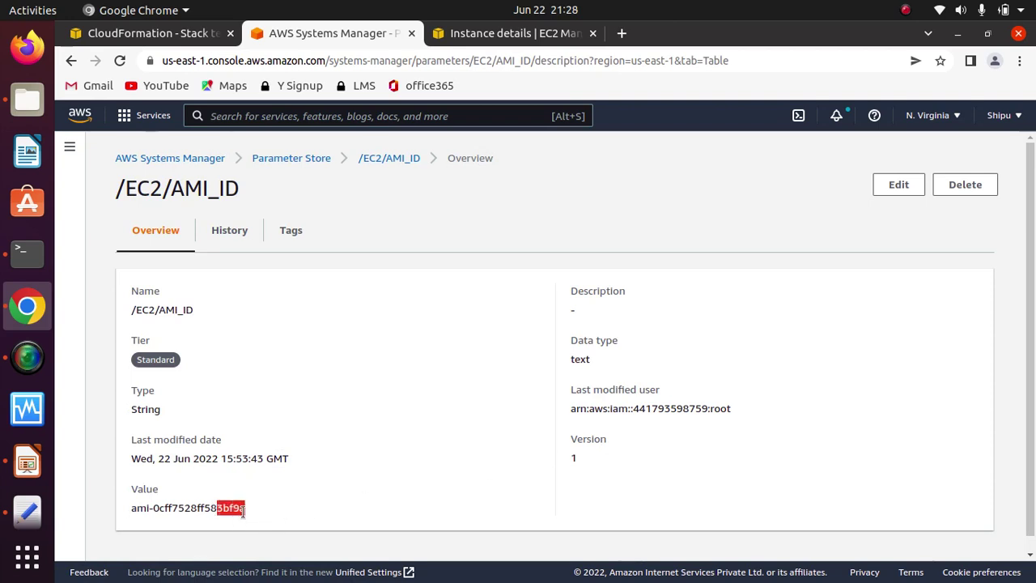
pyautogui.click(509, 37)
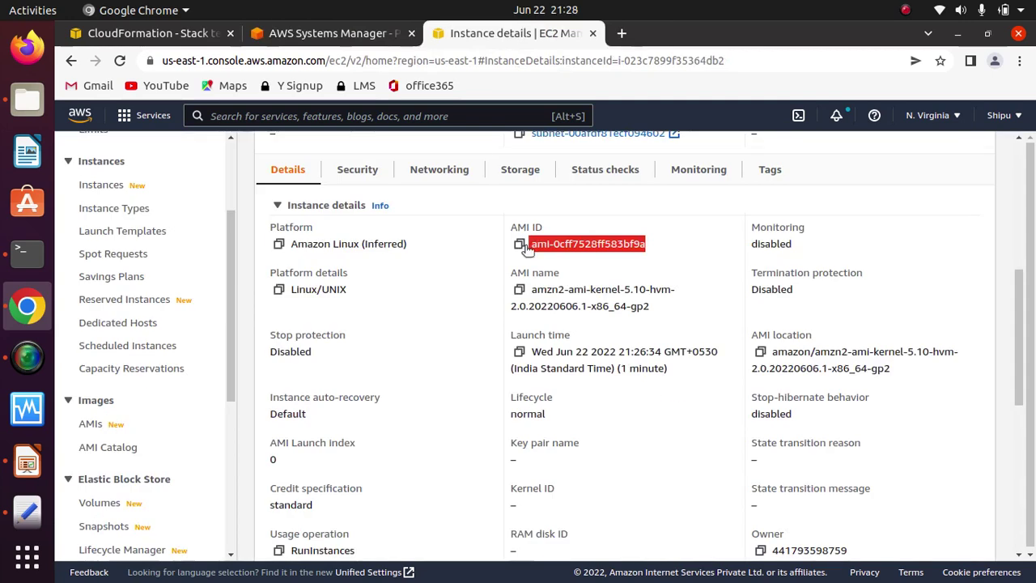
pyautogui.click(648, 241)
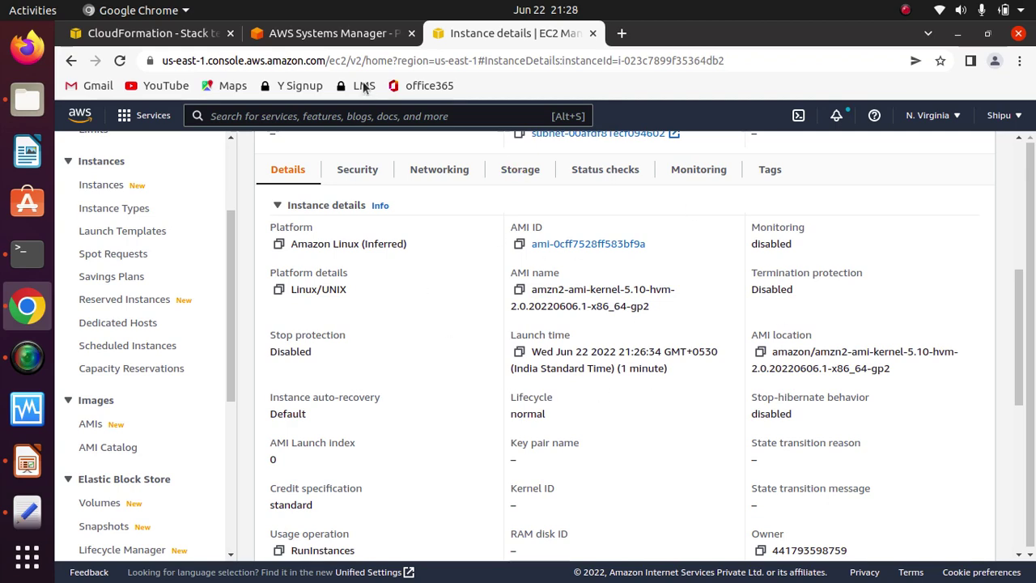
pyautogui.click(303, 33)
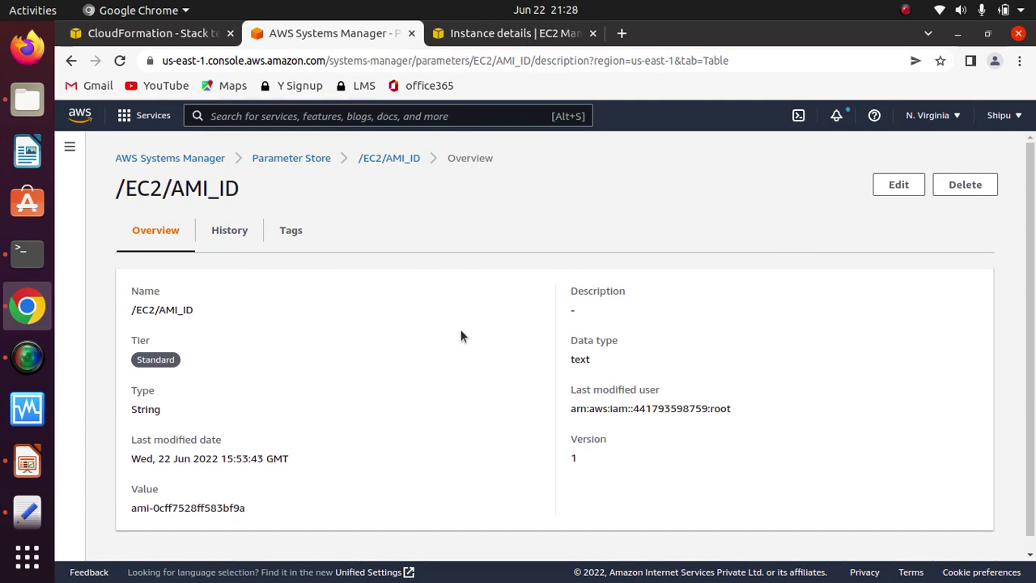
# Step: Start an update of the CloudFormation stack test using its current template and proceed to its parameters
pyautogui.click(151, 33)
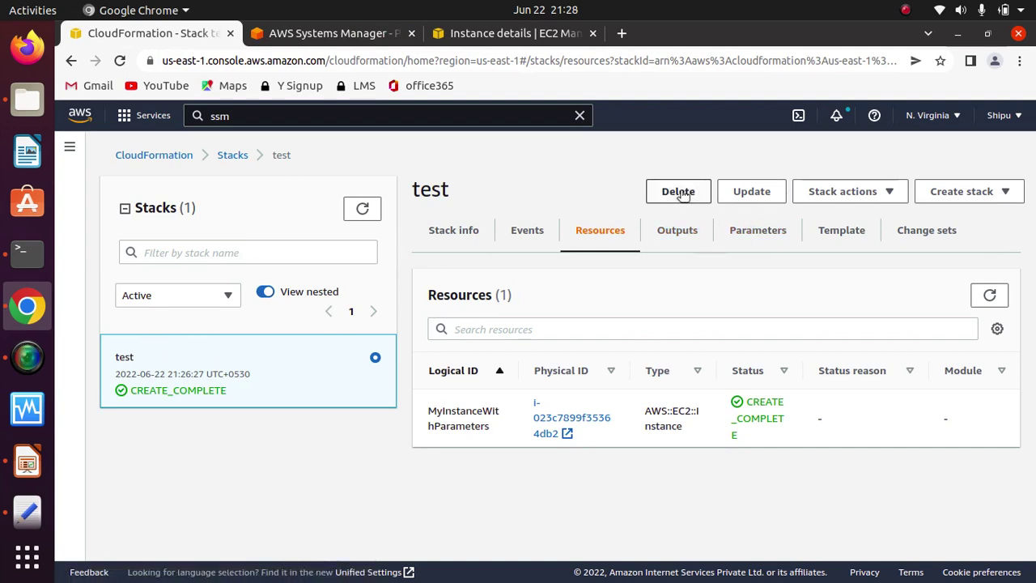
pyautogui.click(752, 191)
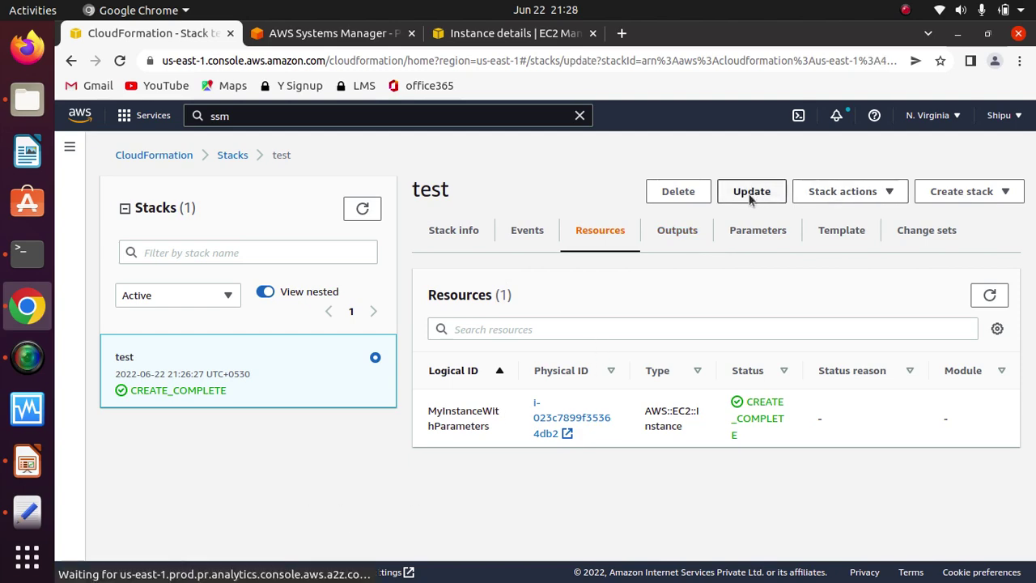
pyautogui.click(661, 366)
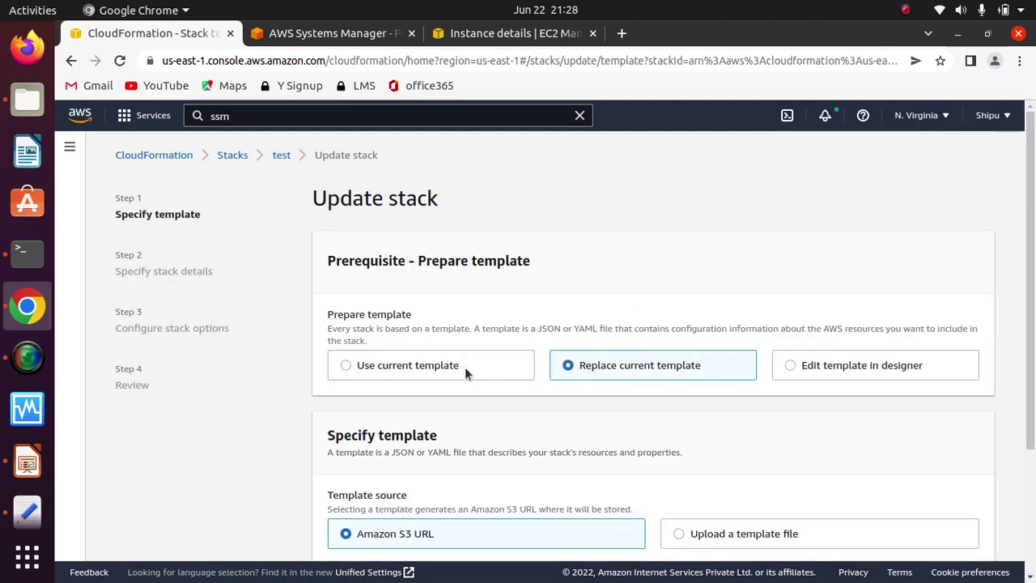
pyautogui.click(462, 367)
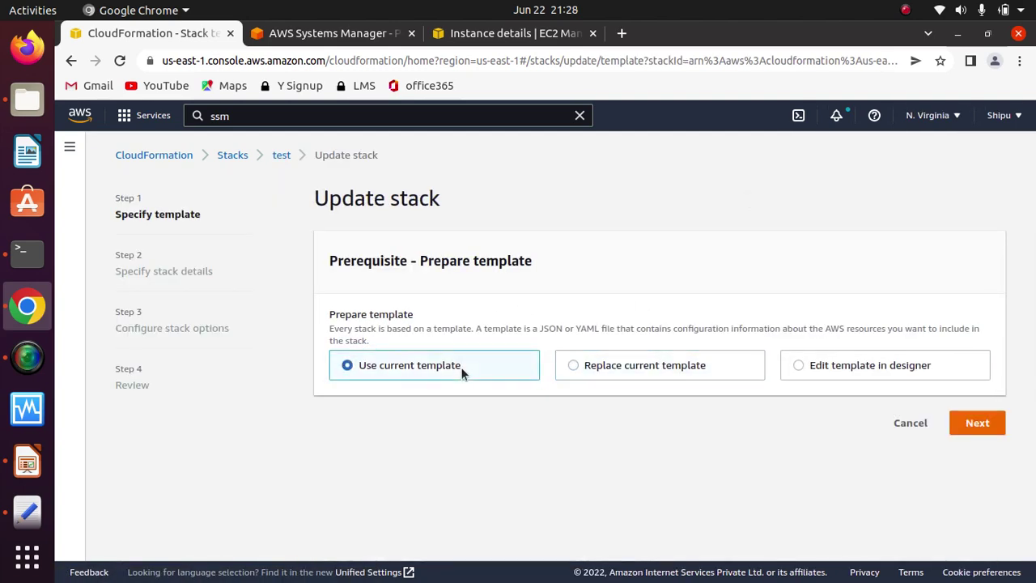
pyautogui.click(977, 423)
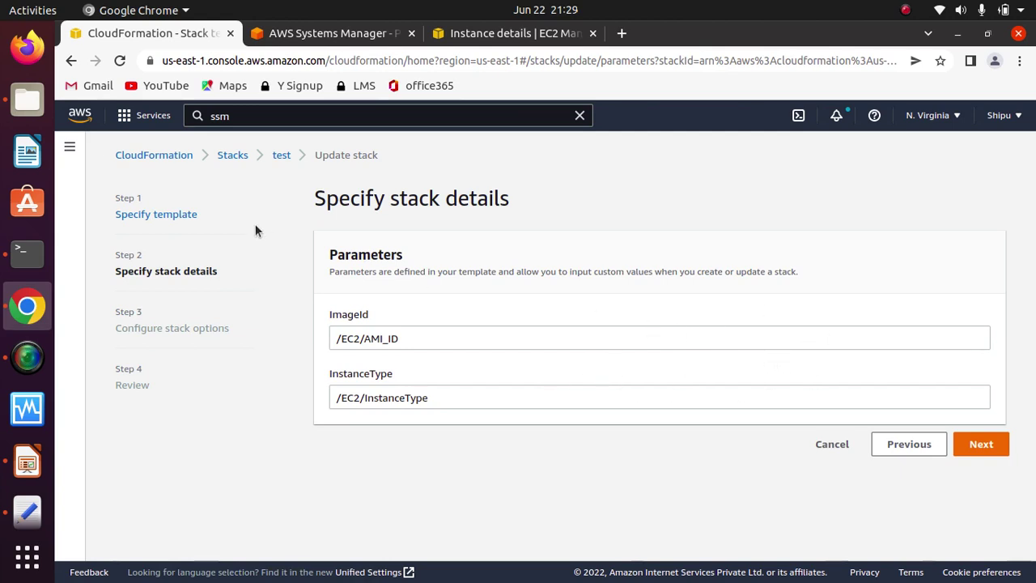
# Step: Open the /EC2/AMI_ID parameter in Parameter Store for editing and place the cursor in its value
pyautogui.click(298, 34)
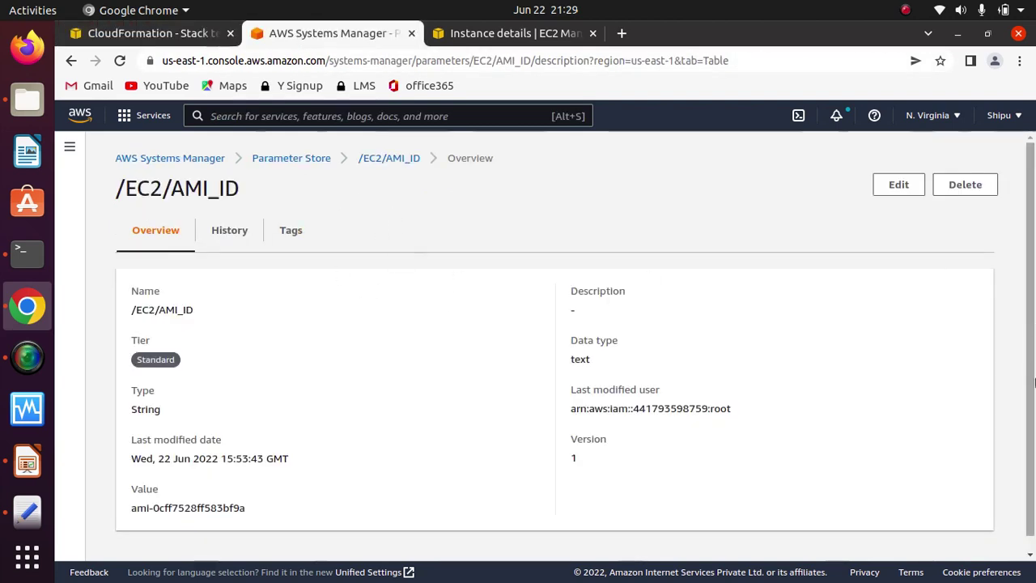
pyautogui.scroll(-1, 1031, 341)
pyautogui.scroll(1, 1026, 332)
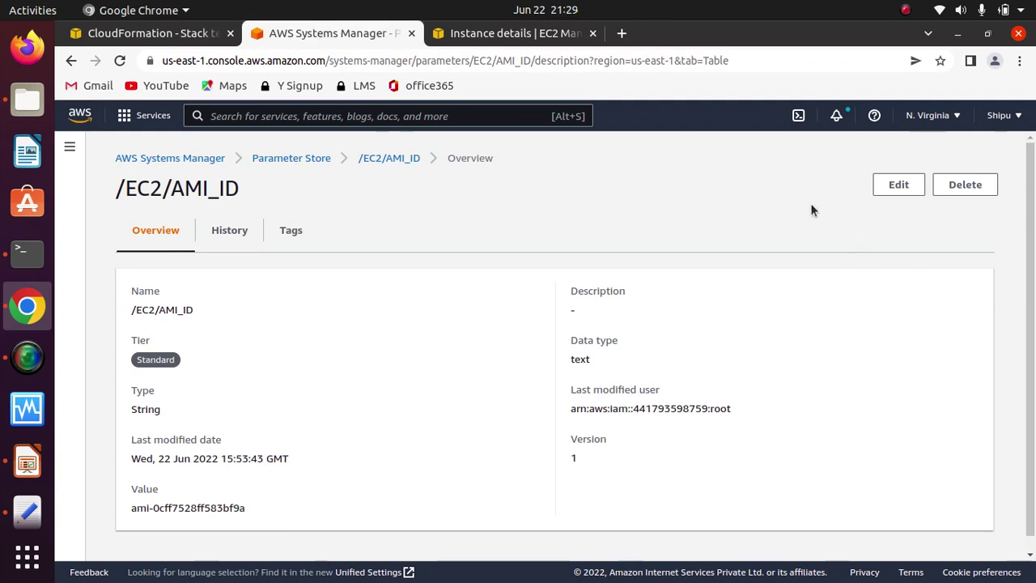
pyautogui.click(285, 159)
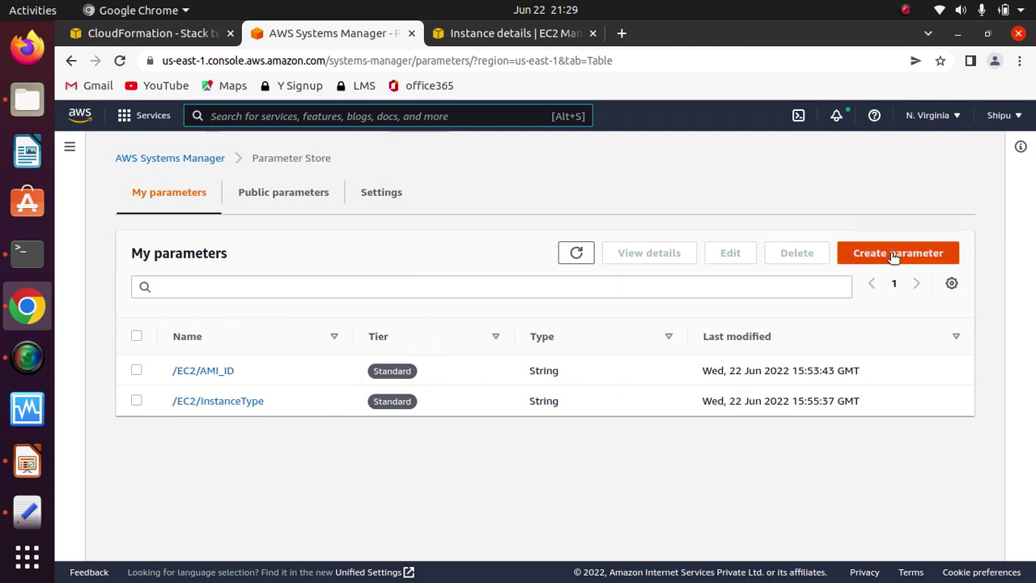
pyautogui.click(231, 401)
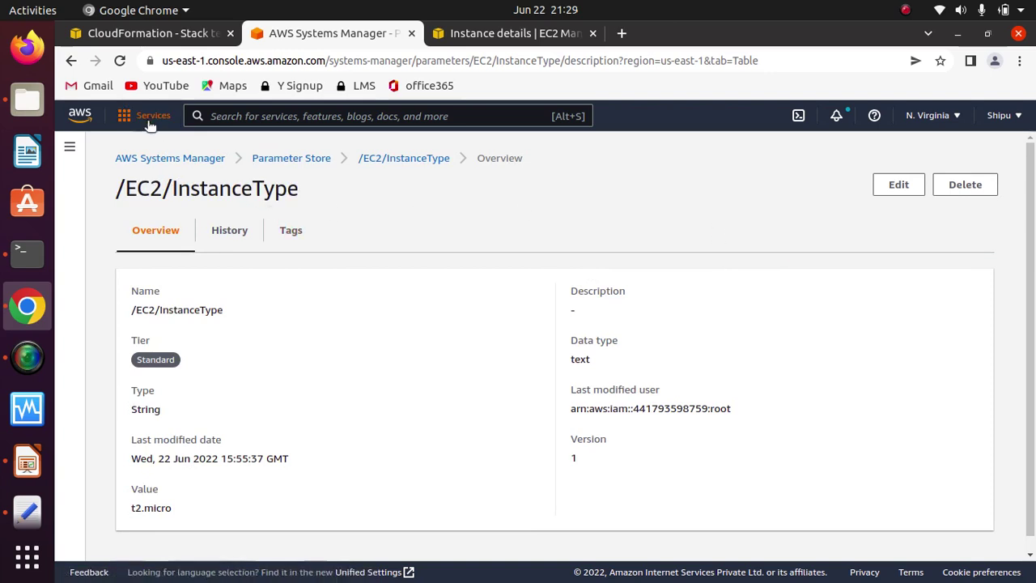
pyautogui.click(71, 61)
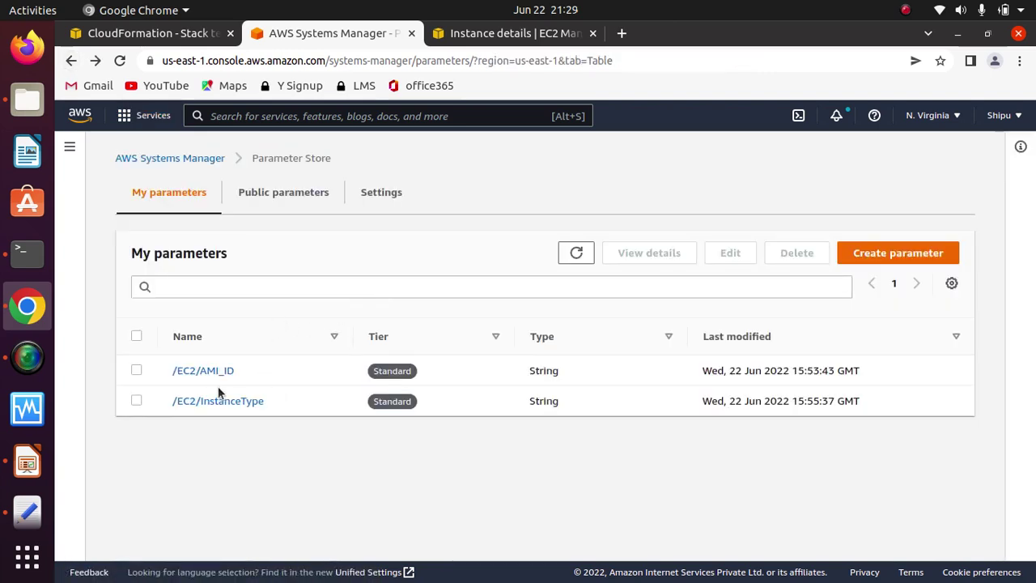
pyautogui.click(203, 368)
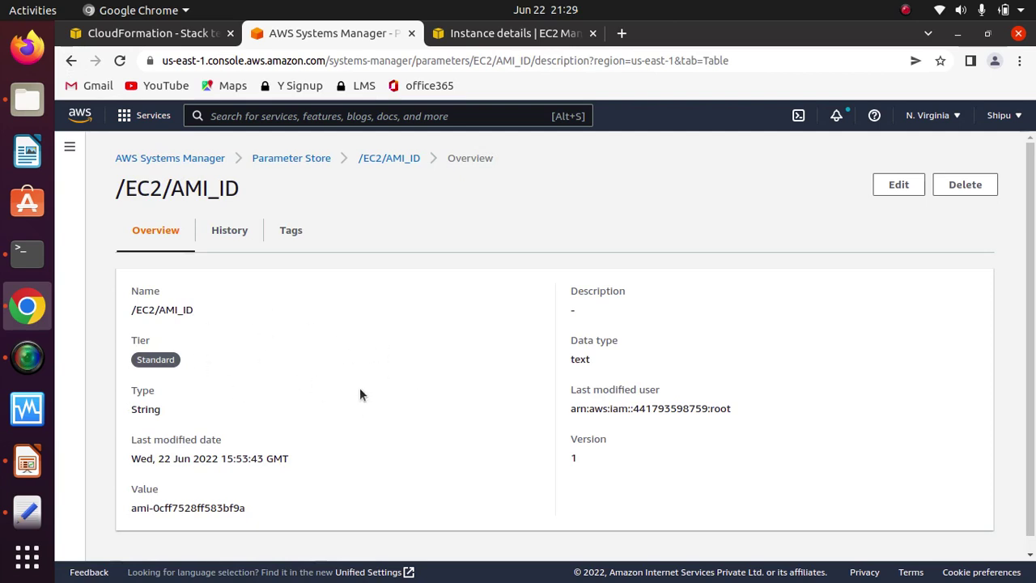
pyautogui.click(893, 189)
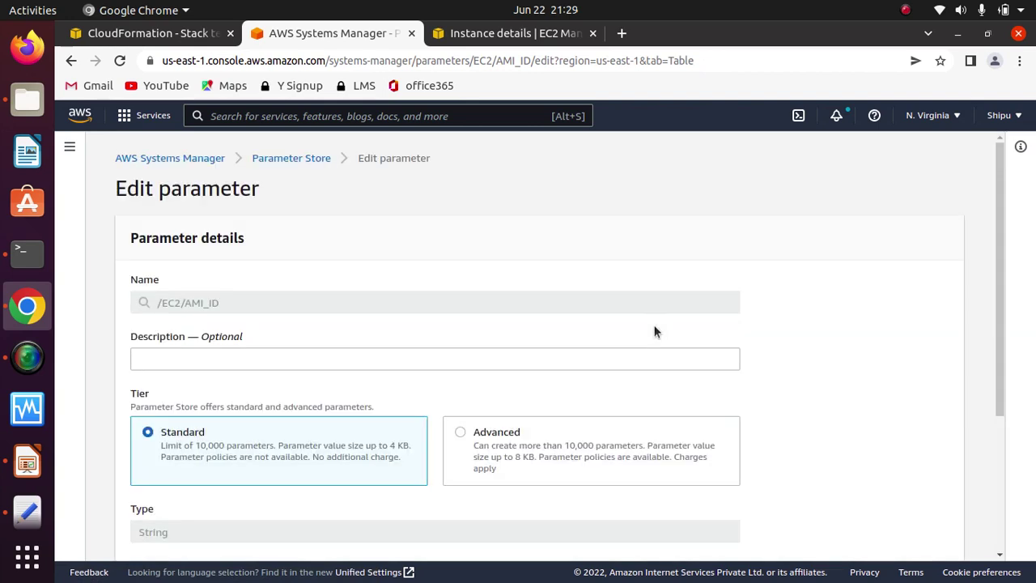
pyautogui.moveTo(996, 266); pyautogui.dragTo(559, 280)
pyautogui.click(1016, 322)
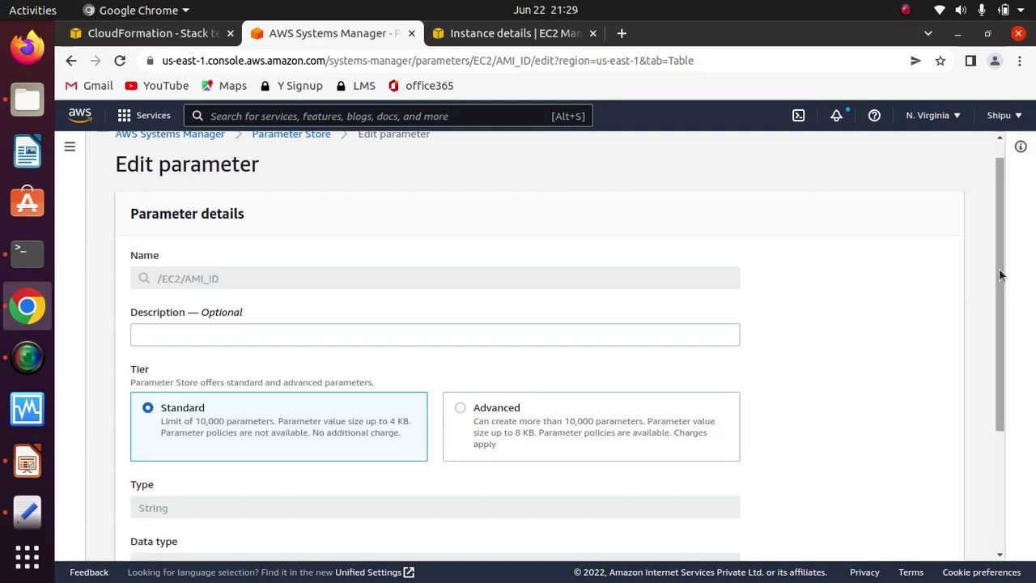
pyautogui.scroll(-3, 1016, 322)
pyautogui.click(267, 444)
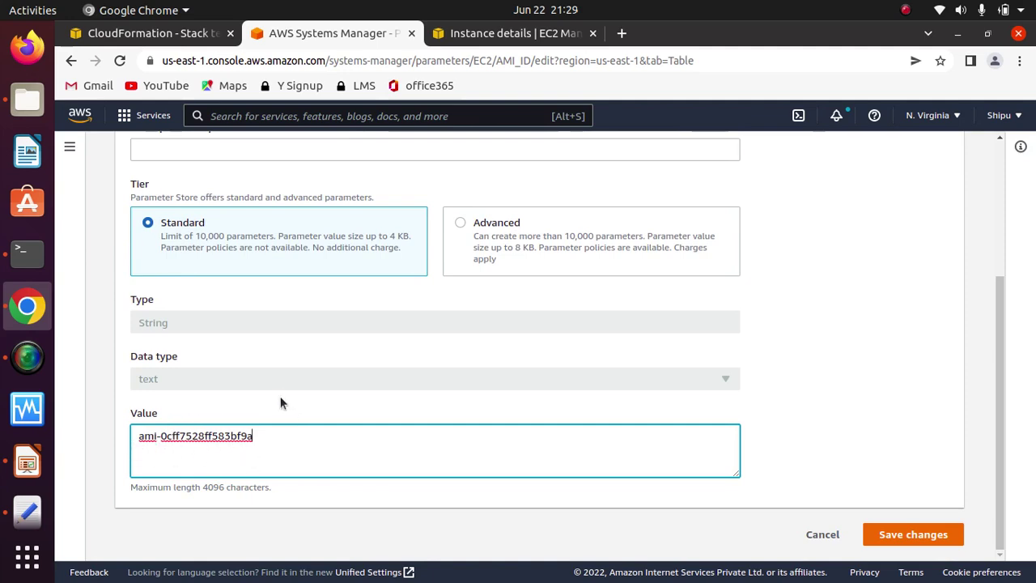
# Step: Copy the 64-bit (x86) Red Hat Enterprise Linux 8 AMI ID, ami-06640050dc3f556bb, from the EC2 AMI Catalog
pyautogui.click(515, 38)
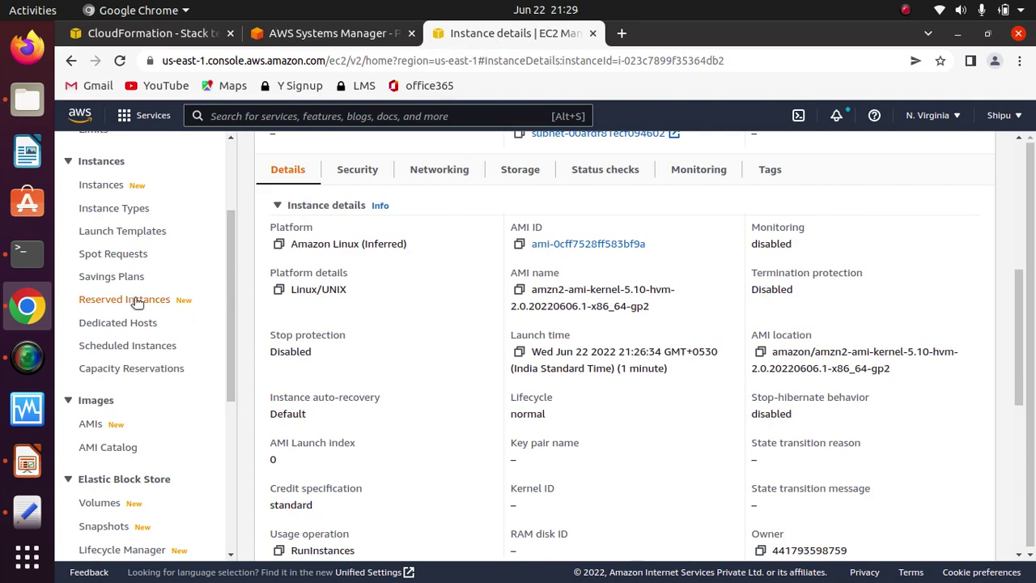
pyautogui.click(109, 448)
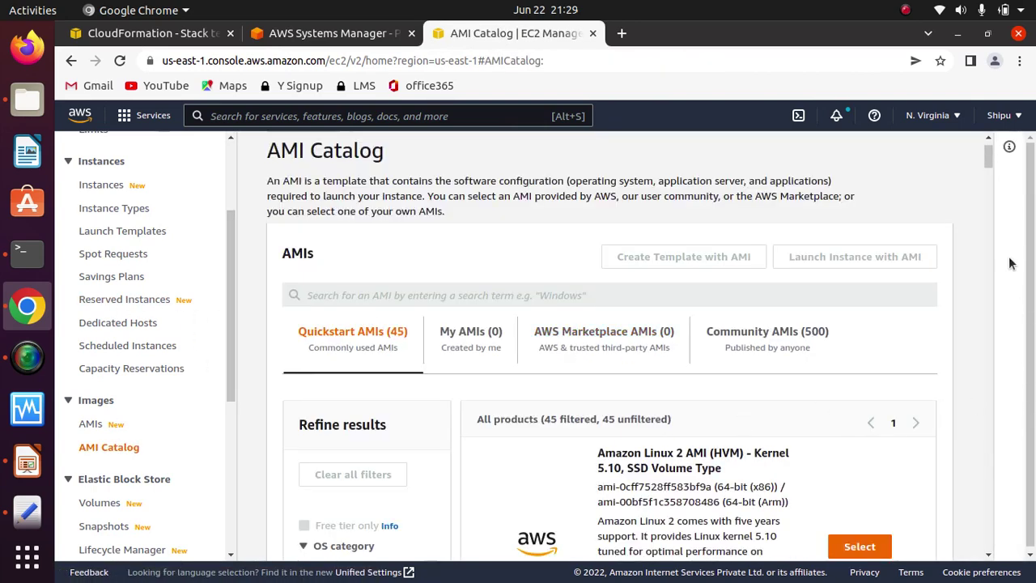
pyautogui.moveTo(988, 153); pyautogui.dragTo(981, 208)
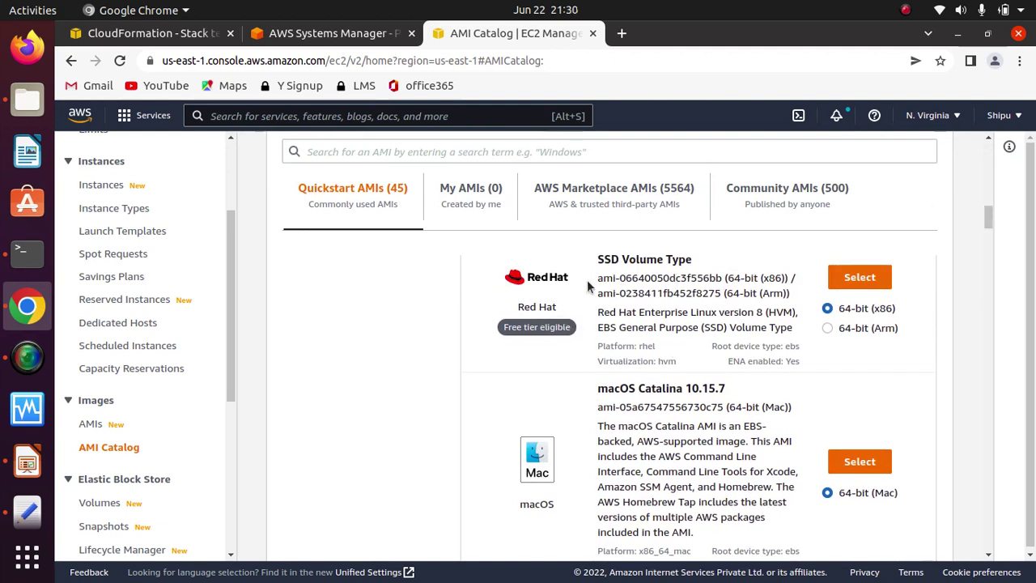
pyautogui.moveTo(590, 278); pyautogui.dragTo(688, 277)
pyautogui.click(620, 293)
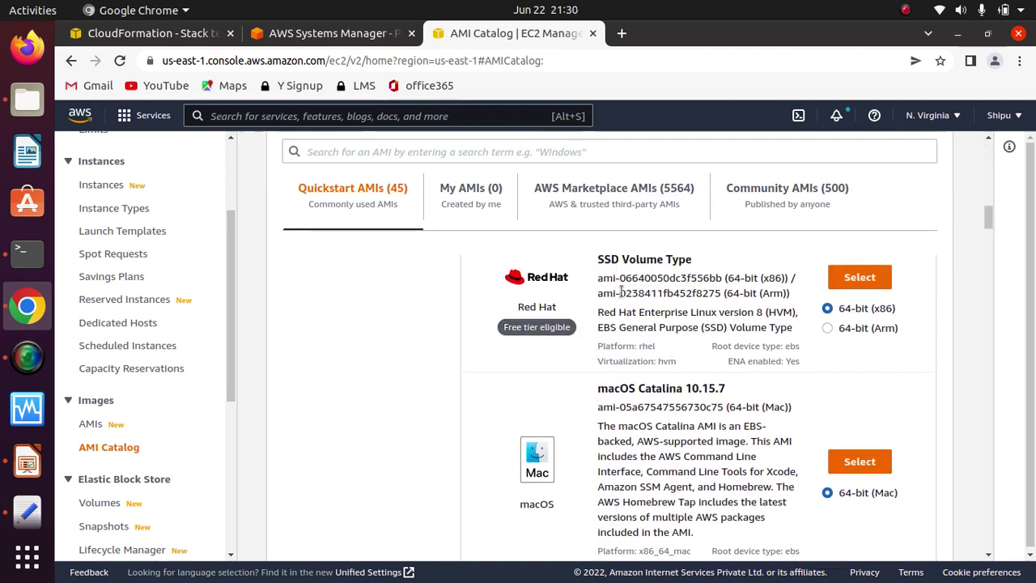
pyautogui.moveTo(598, 283); pyautogui.dragTo(717, 293)
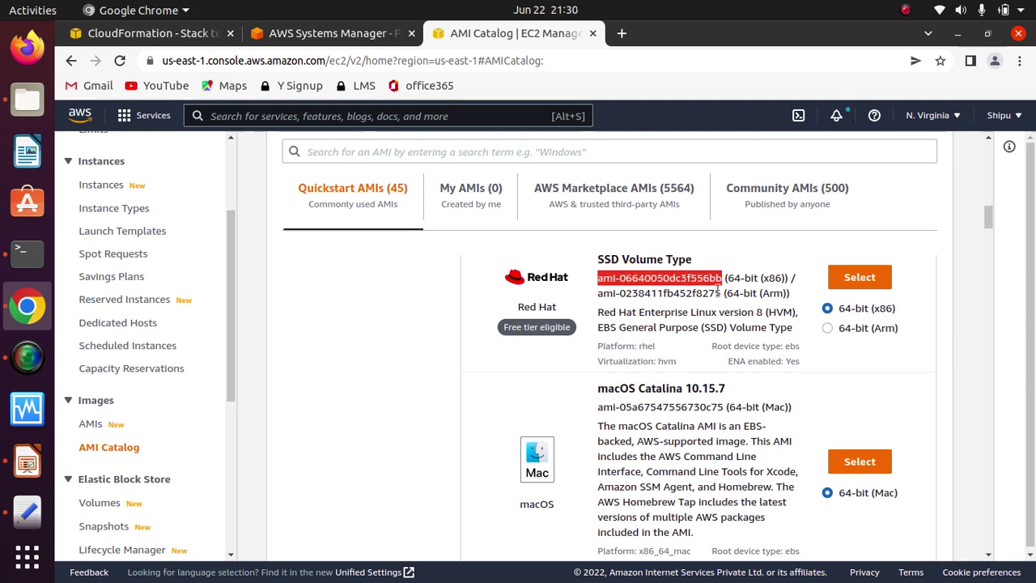
pyautogui.rightClick(647, 277)
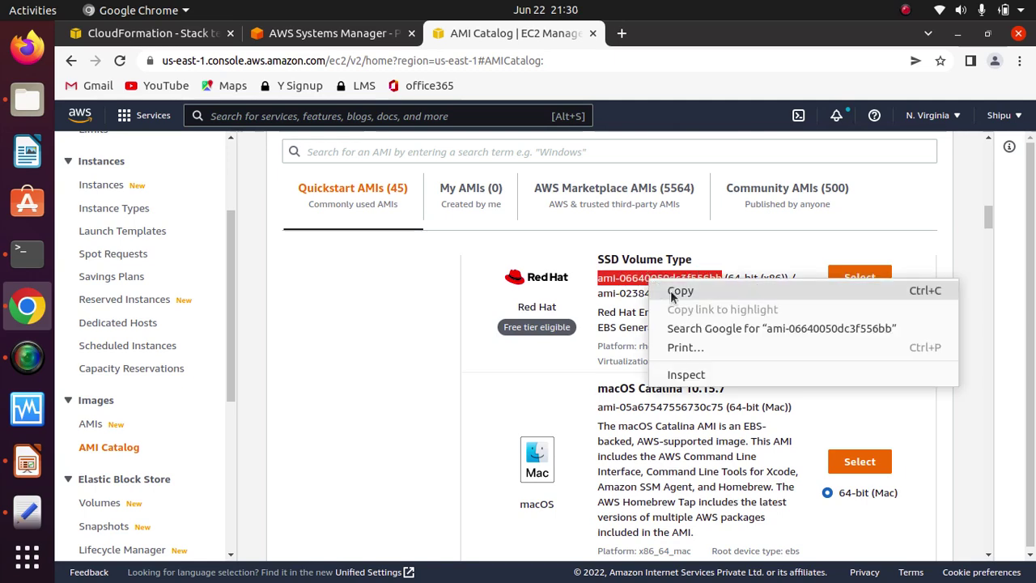
pyautogui.click(665, 288)
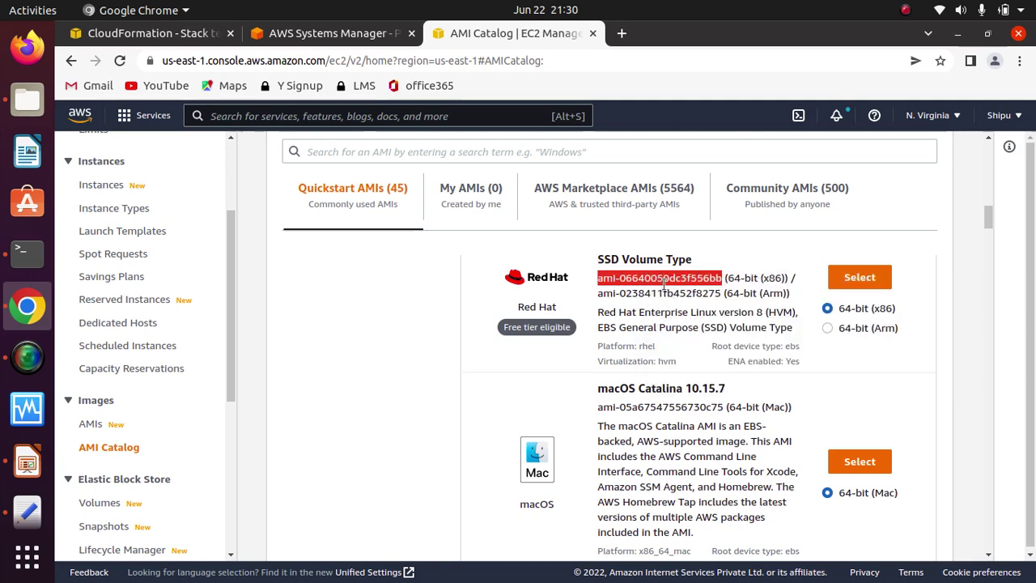
# Step: Replace the /EC2/AMI_ID parameter's value with the copied Red Hat AMI ID, ami-06640050dc3f556bb, and save the change
pyautogui.click(310, 37)
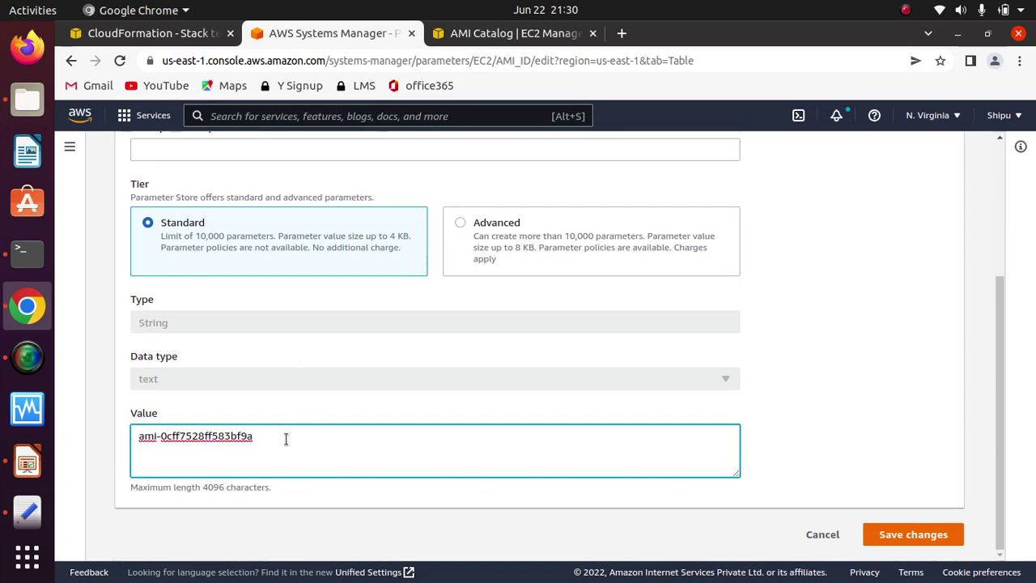
pyautogui.moveTo(287, 439); pyautogui.dragTo(105, 432)
pyautogui.press('BackSpace')
pyautogui.hotkey('ctrl', 'v')
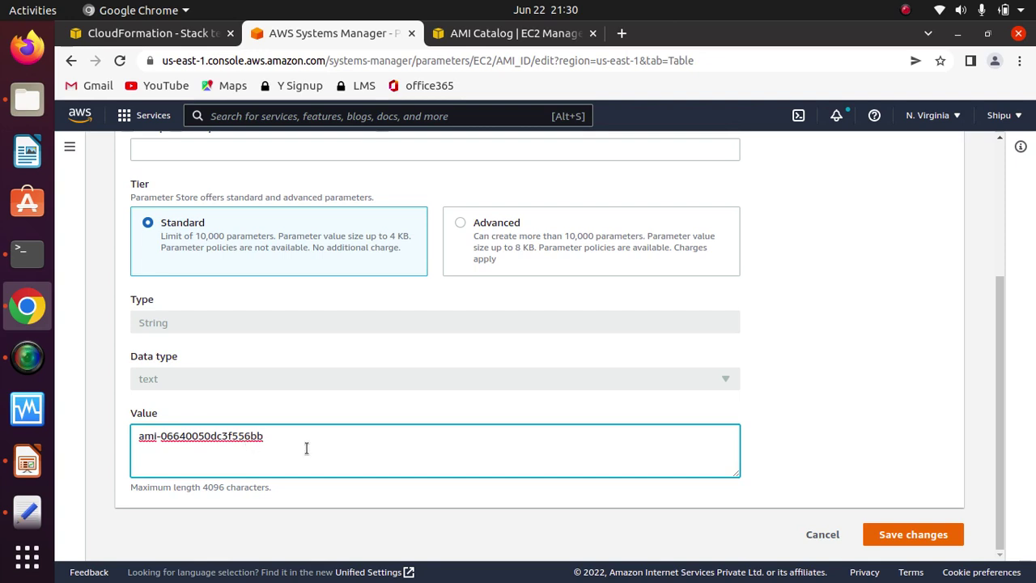
pyautogui.click(912, 534)
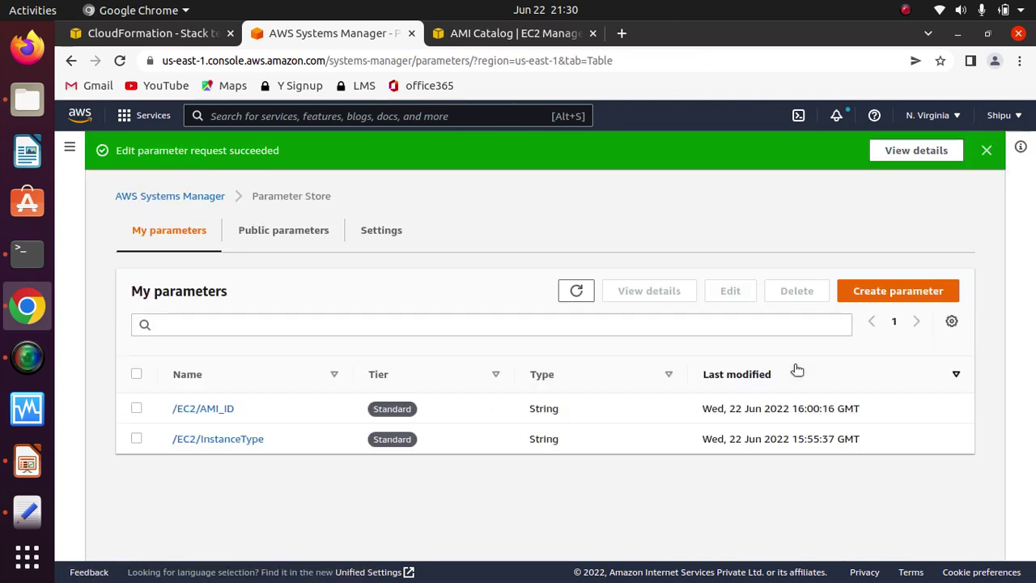
# Step: Review the /EC2/AMI_ID parameter's overview and version history, comparing the AMI IDs of versions 1 and 2
pyautogui.click(576, 290)
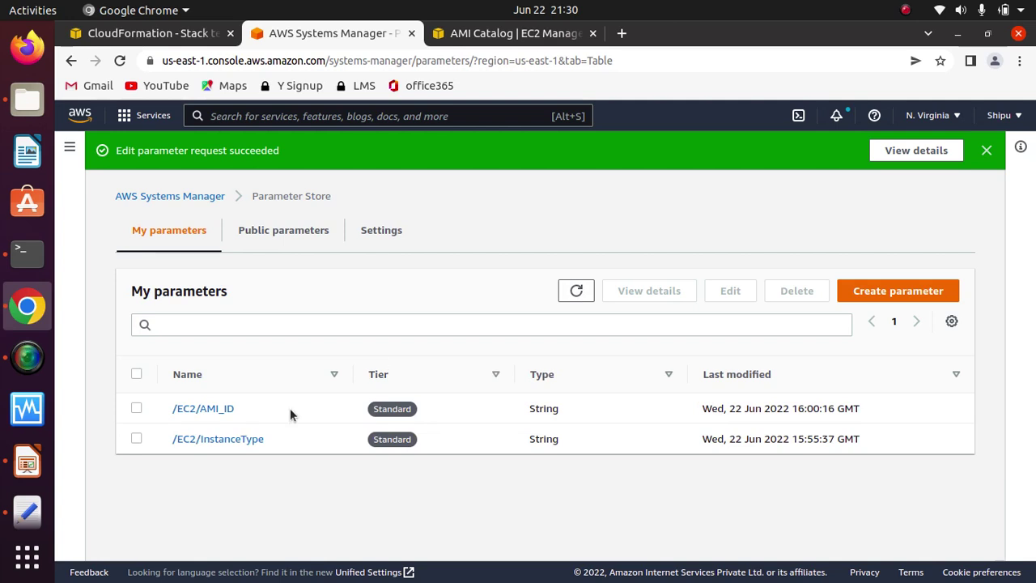
pyautogui.click(222, 409)
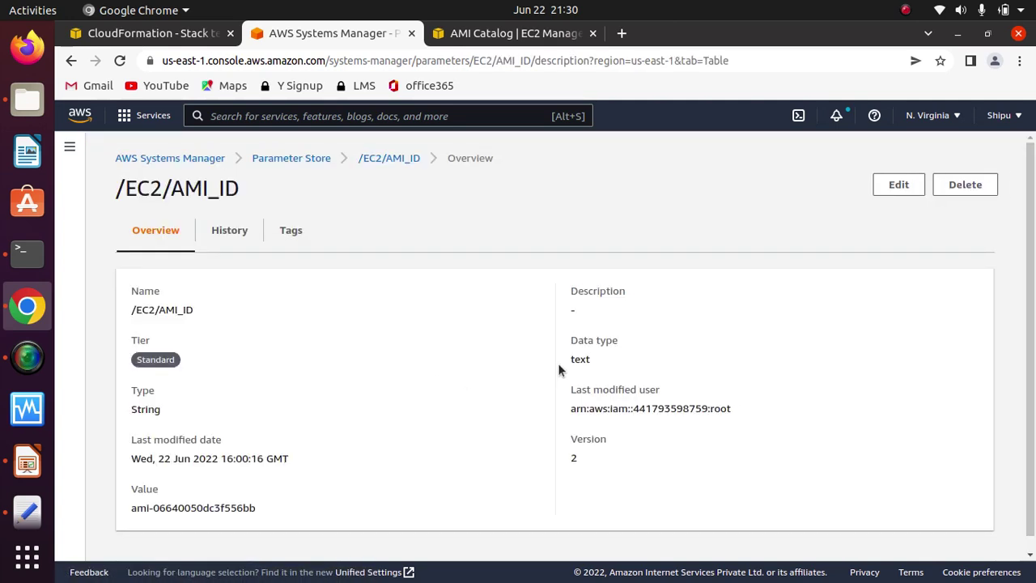
pyautogui.scroll(-1, 1034, 371)
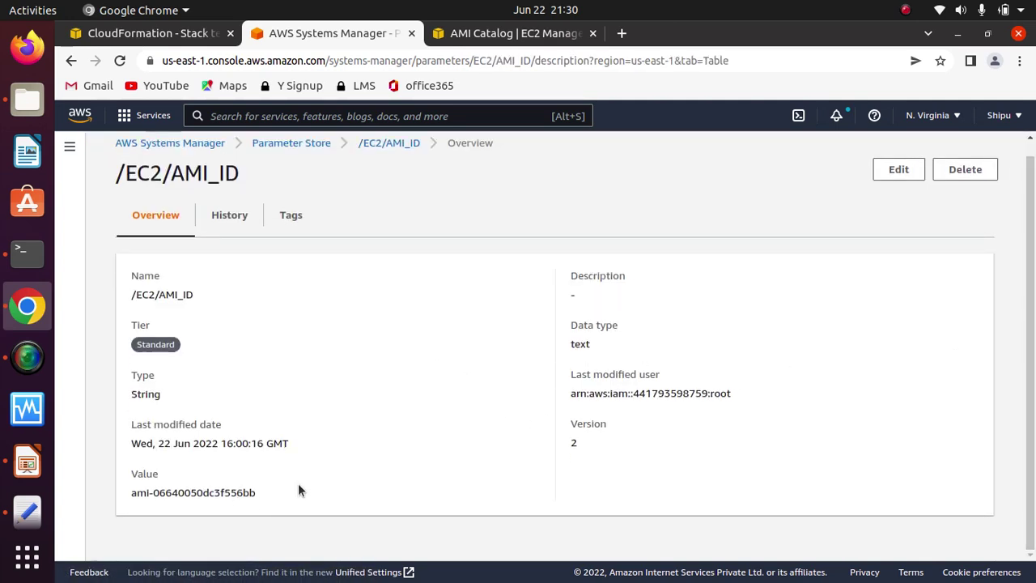
pyautogui.click(232, 218)
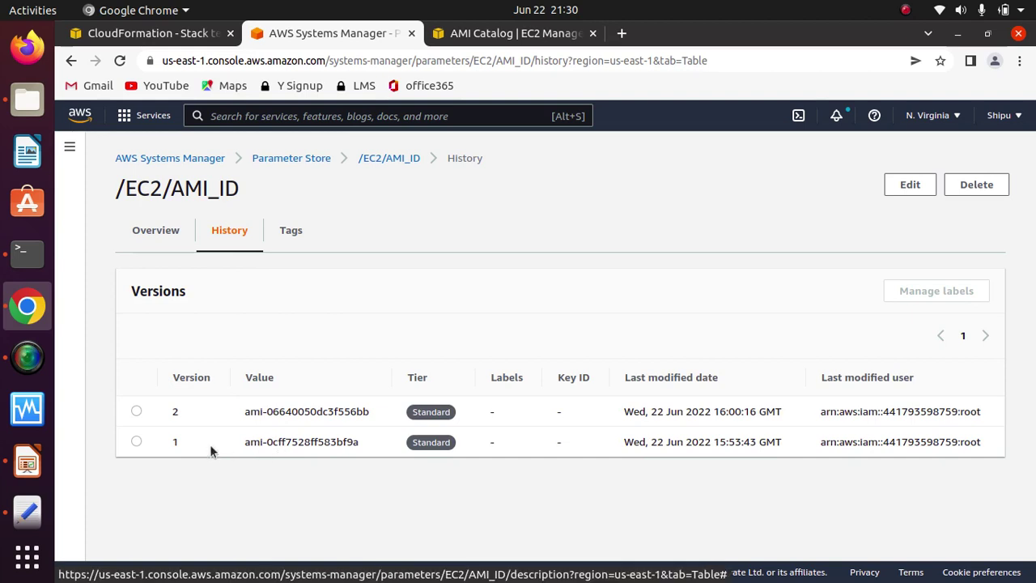
pyautogui.moveTo(365, 442); pyautogui.dragTo(194, 446)
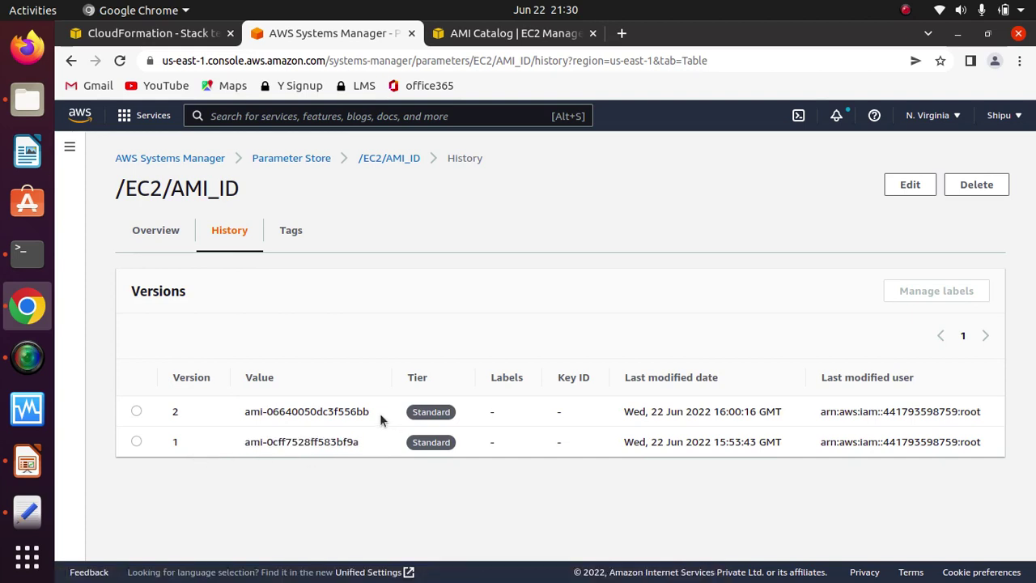
pyautogui.moveTo(379, 411); pyautogui.dragTo(252, 411)
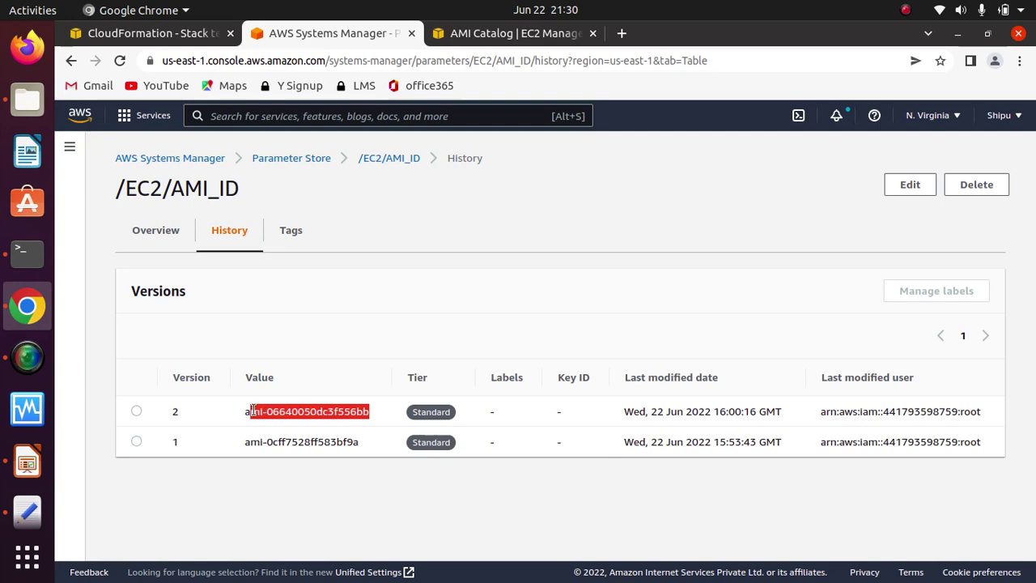
pyautogui.click(389, 477)
pyautogui.moveTo(373, 411); pyautogui.dragTo(243, 411)
pyautogui.click(397, 302)
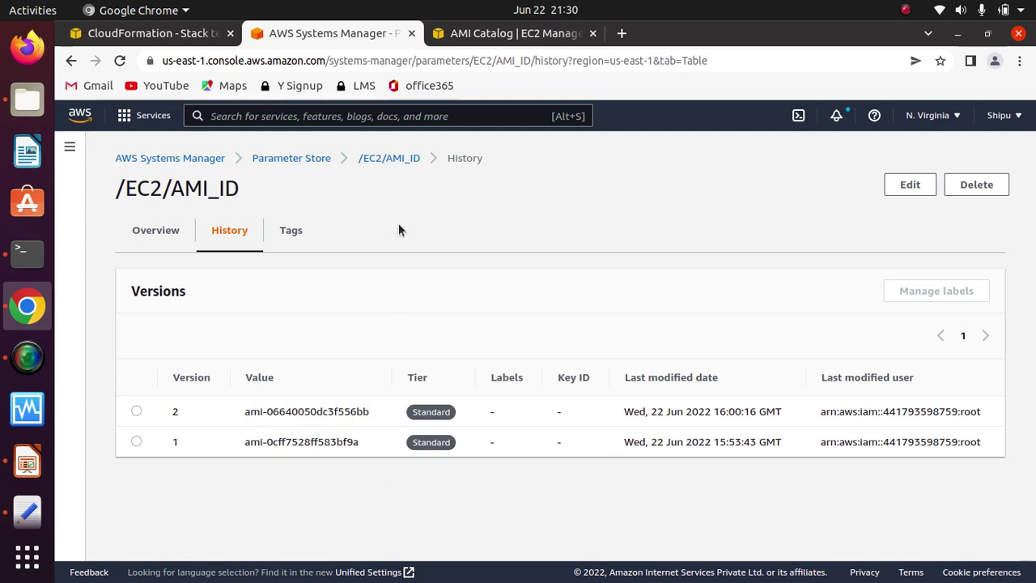
# Step: Return to CloudFormation, cancel the pending stack update, and select the stack test in the stack list
pyautogui.click(496, 34)
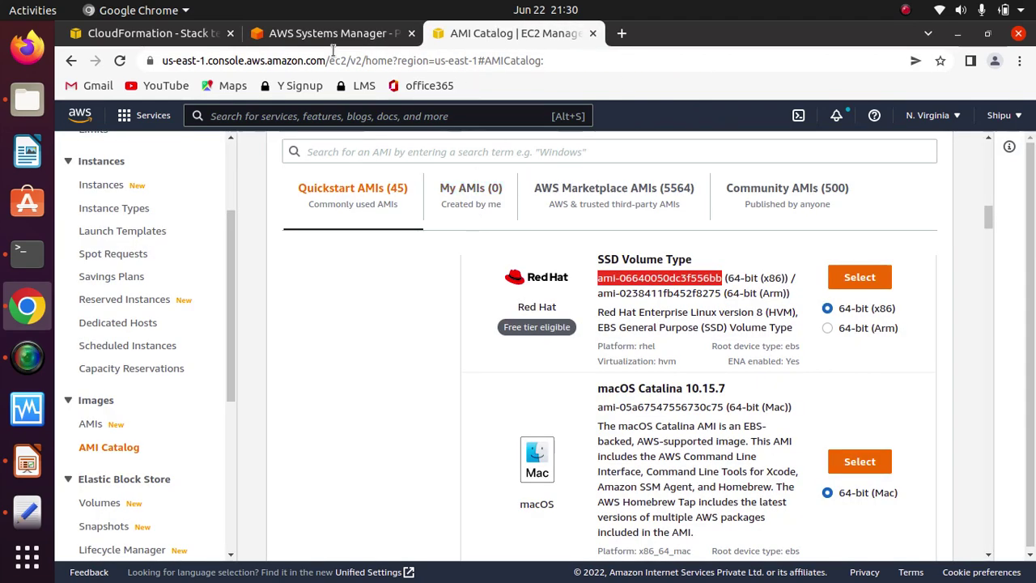
pyautogui.click(161, 39)
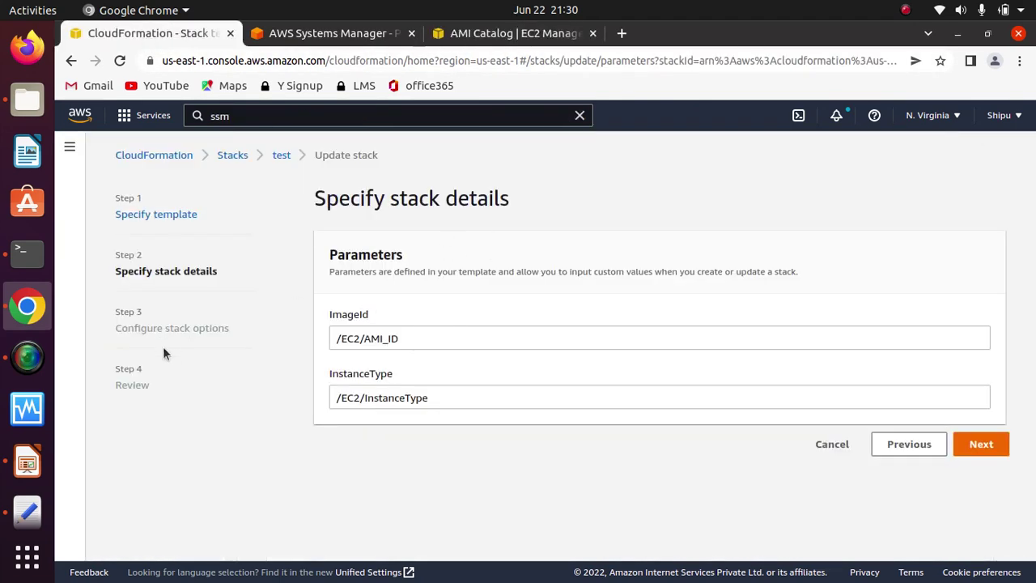
pyautogui.click(834, 450)
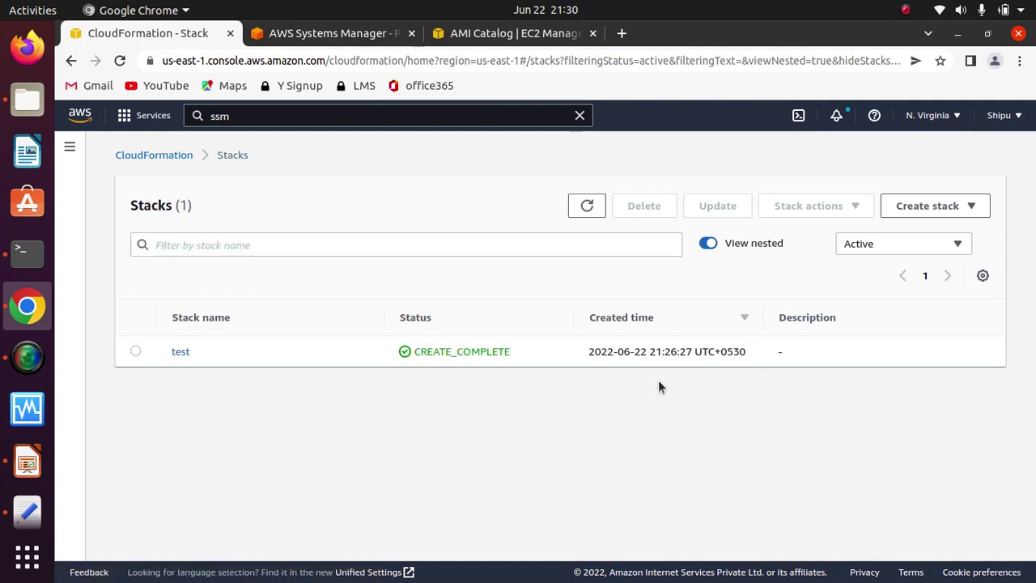
pyautogui.click(135, 351)
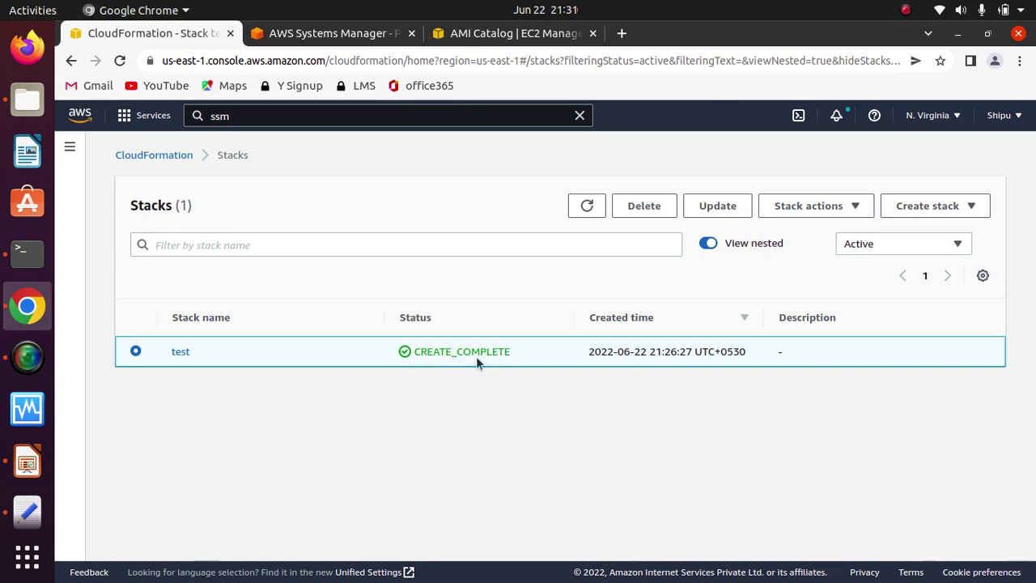
# Step: Check the AMI ID of the running EC2 instance and compare it with the versions in the /EC2/AMI_ID history
pyautogui.click(488, 36)
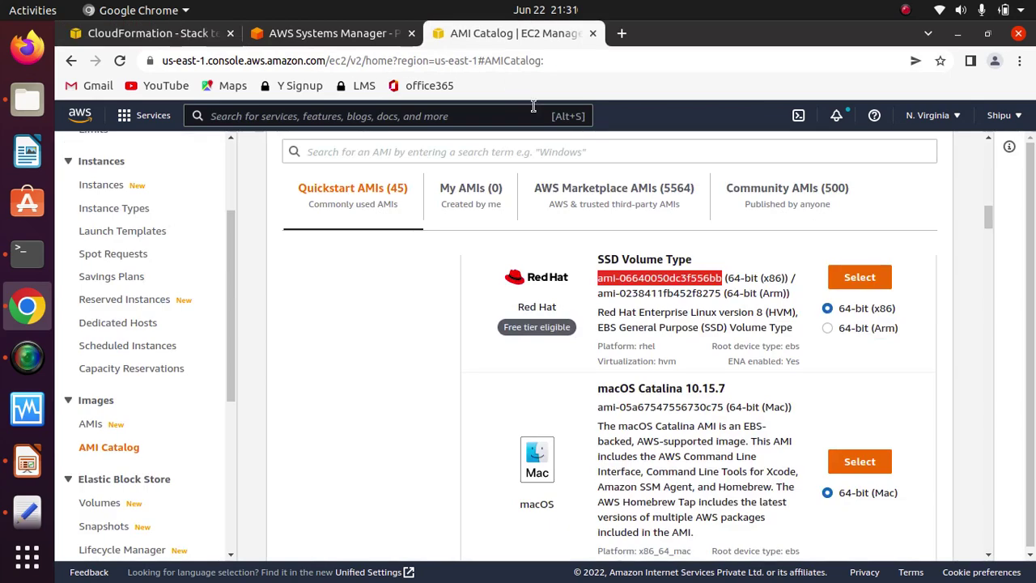
pyautogui.click(102, 186)
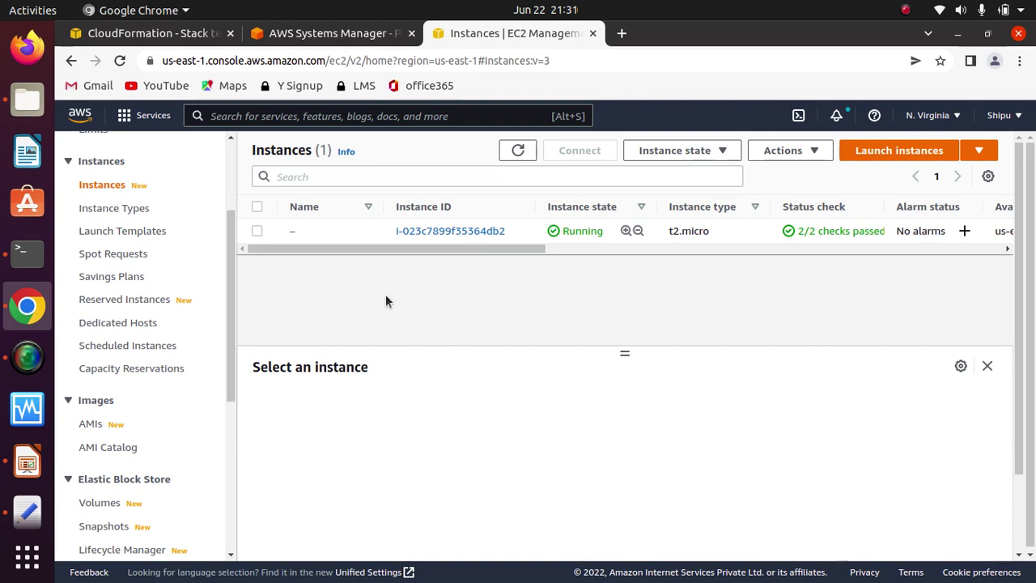
pyautogui.moveTo(365, 249); pyautogui.dragTo(193, 283)
pyautogui.click(259, 233)
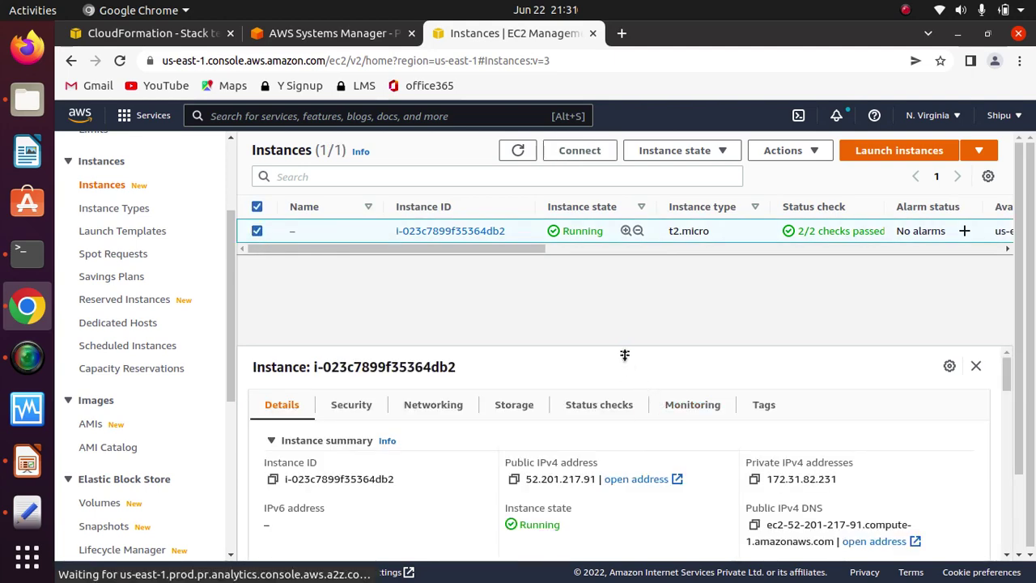
pyautogui.moveTo(615, 282); pyautogui.dragTo(611, 253)
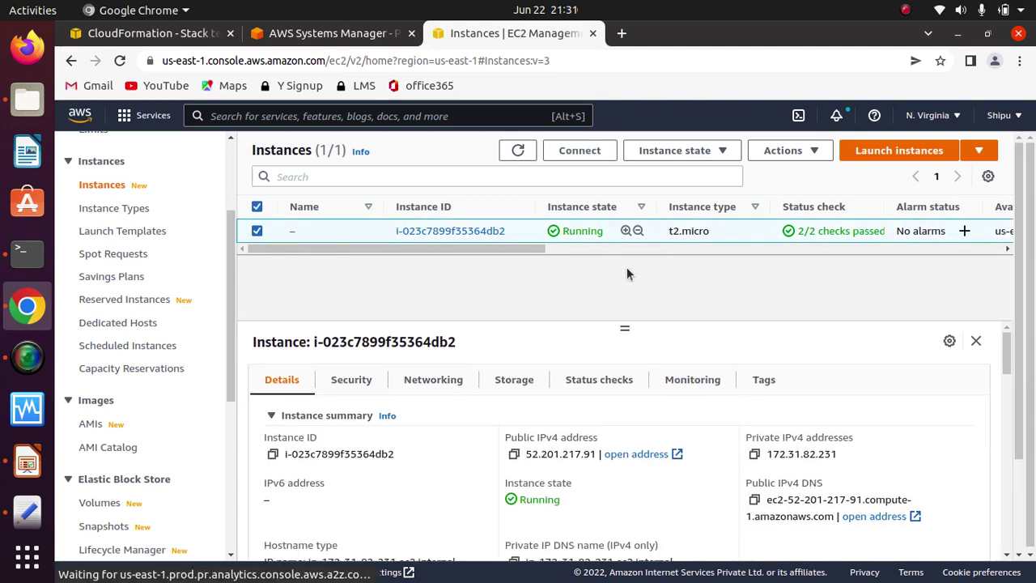
pyautogui.moveTo(1007, 371); pyautogui.dragTo(1007, 411)
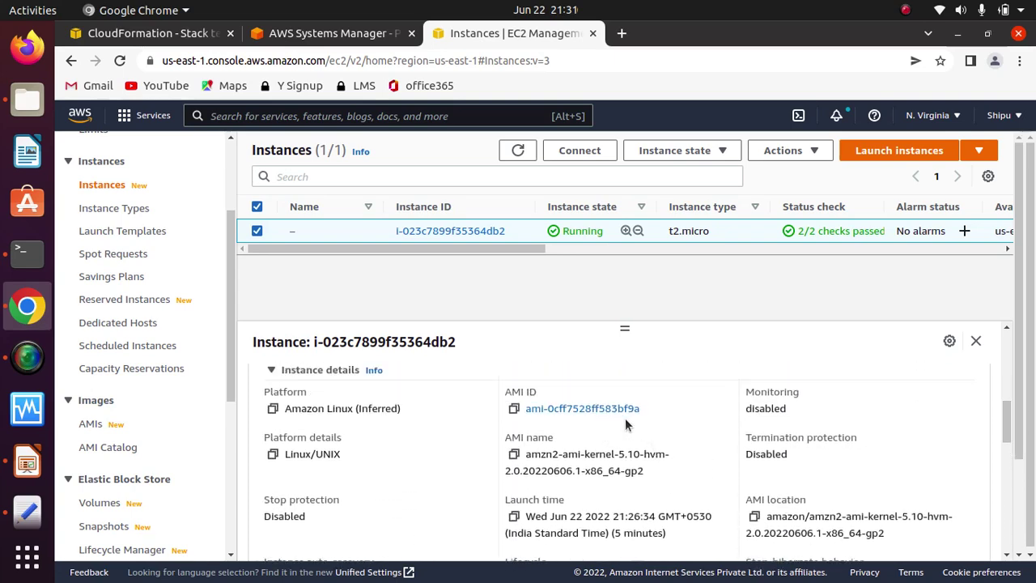
pyautogui.click(328, 33)
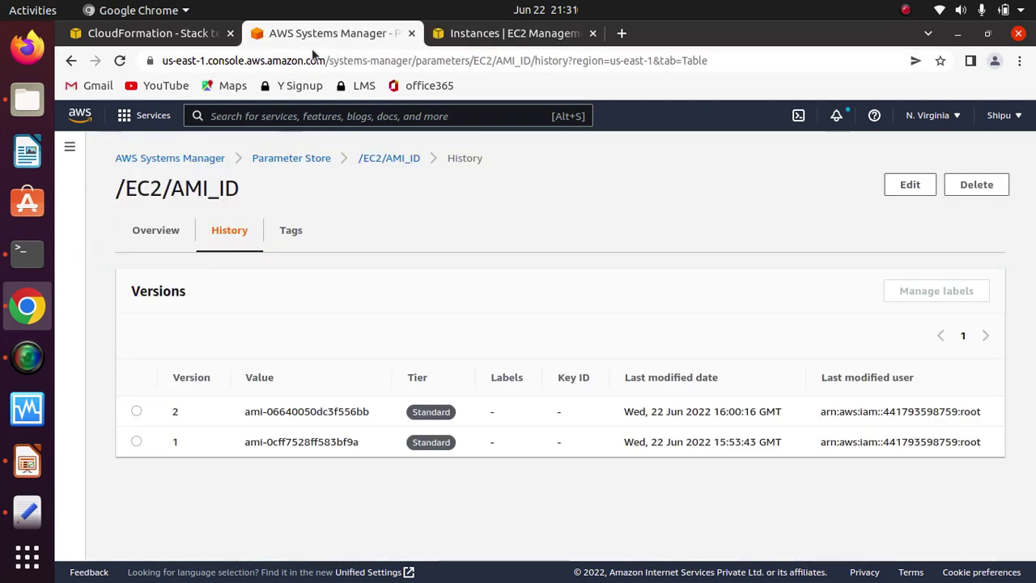
pyautogui.moveTo(343, 442); pyautogui.dragTo(370, 448)
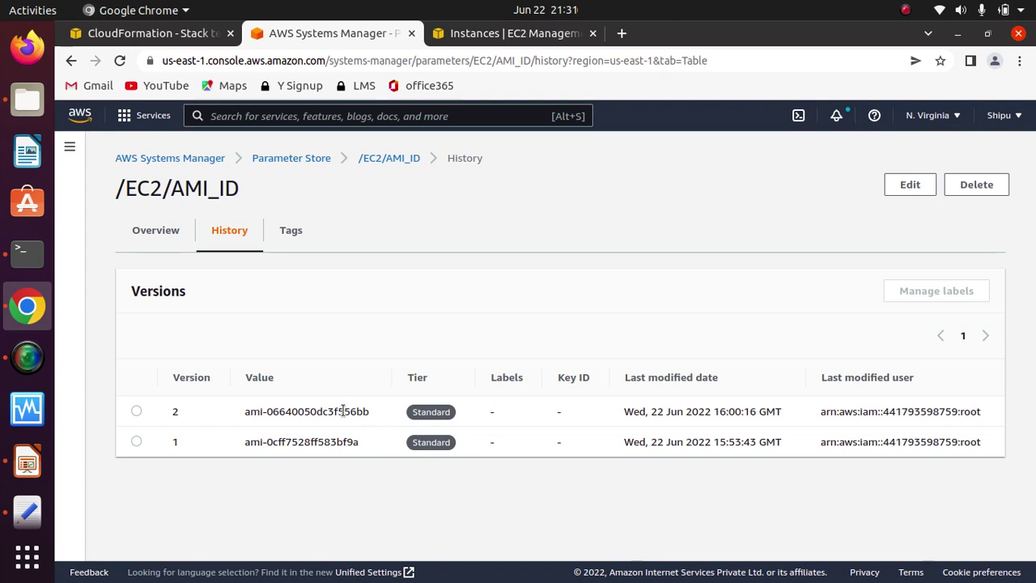
pyautogui.moveTo(344, 411); pyautogui.dragTo(392, 418)
# Step: Start an update of the CloudFormation stack test with its current template, keeping the parameters /EC2/AMI_ID and /EC2/InstanceType
pyautogui.click(152, 34)
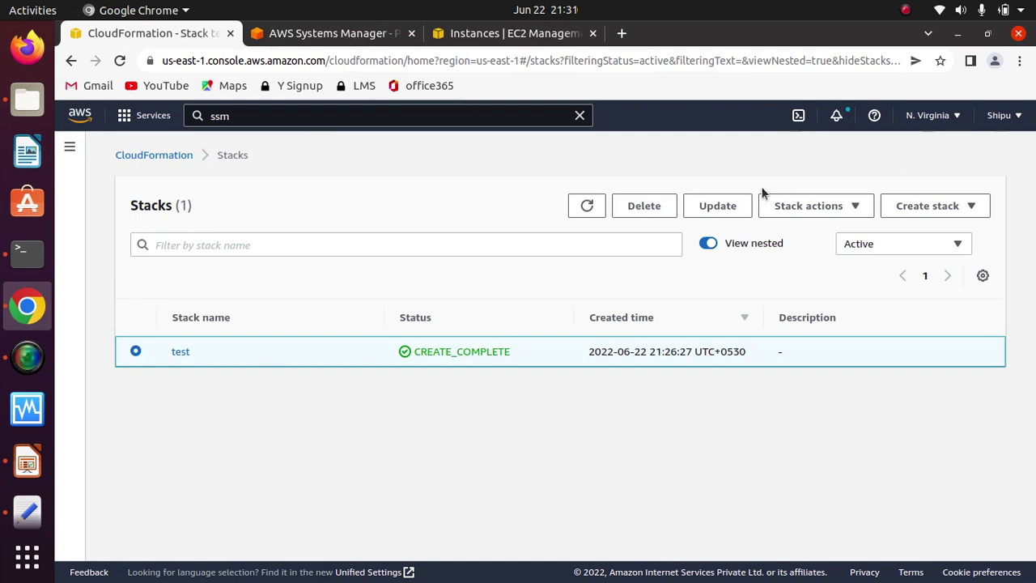
pyautogui.click(718, 204)
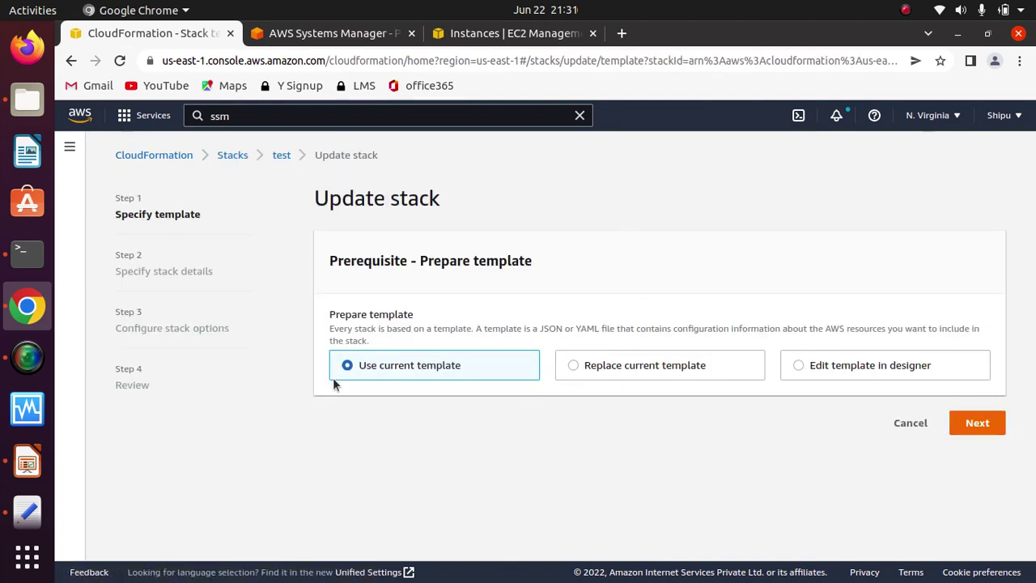
pyautogui.click(977, 422)
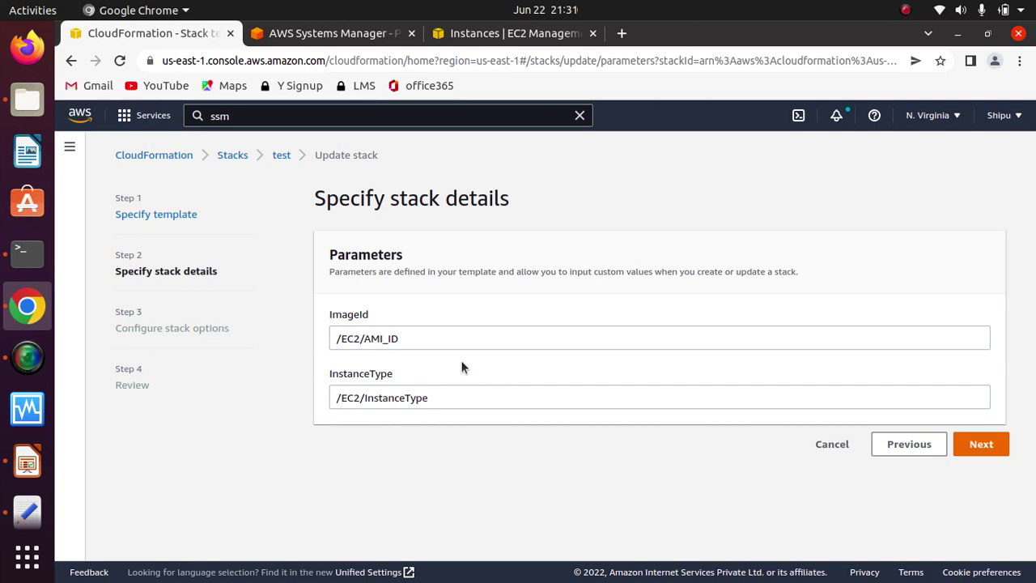
pyautogui.click(981, 444)
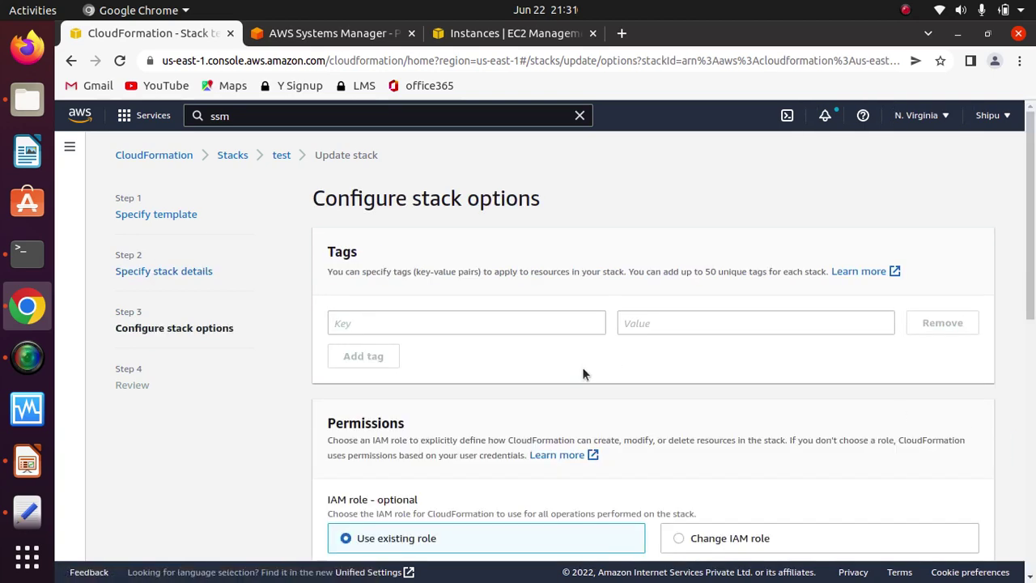
# Step: Keep the default stack options and submit the update of the stack test from the review page
pyautogui.scroll(-5, 1034, 366)
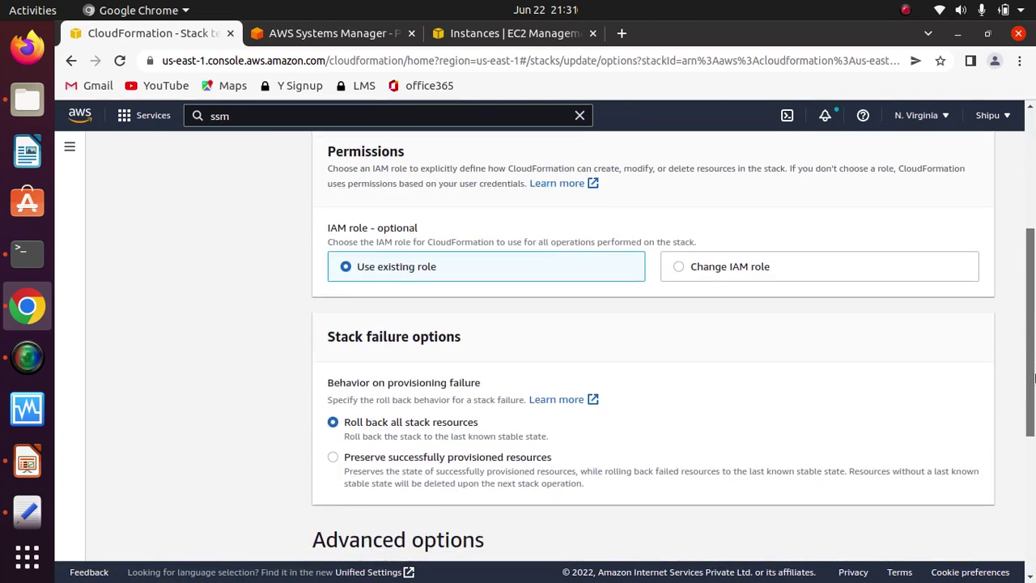
pyautogui.scroll(-6, 1035, 377)
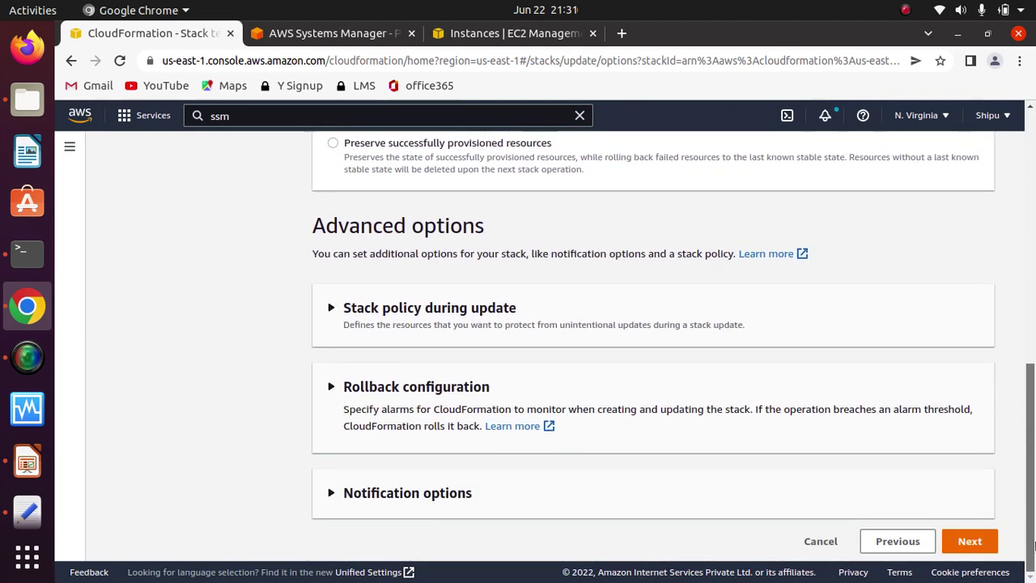
pyautogui.click(965, 537)
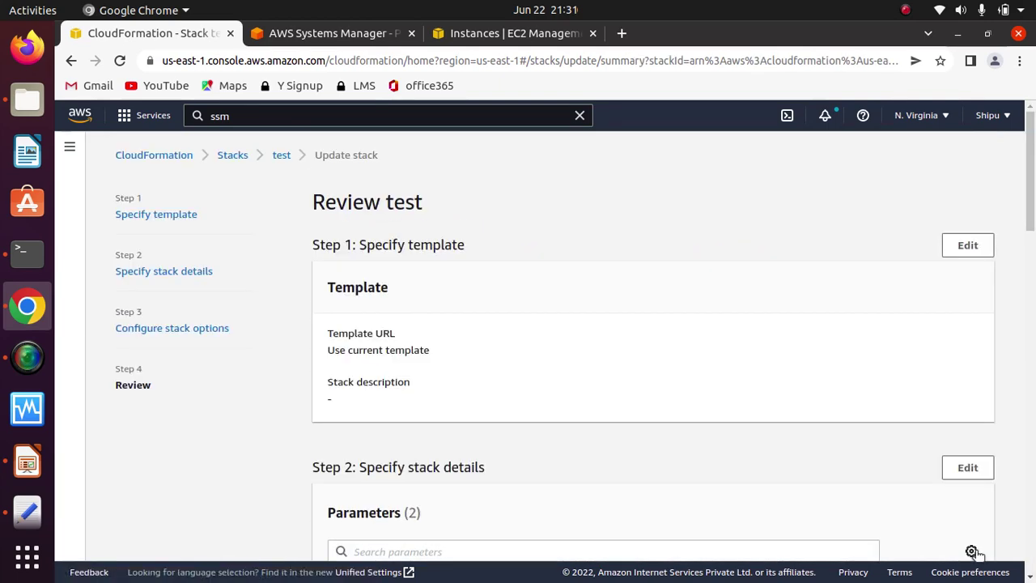
pyautogui.scroll(-15, 1031, 259)
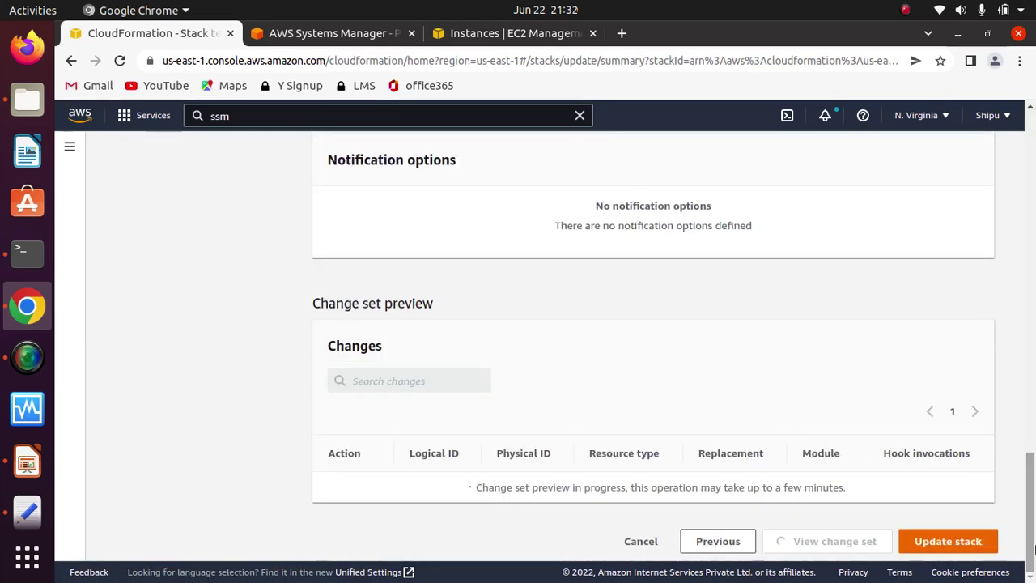
pyautogui.click(960, 542)
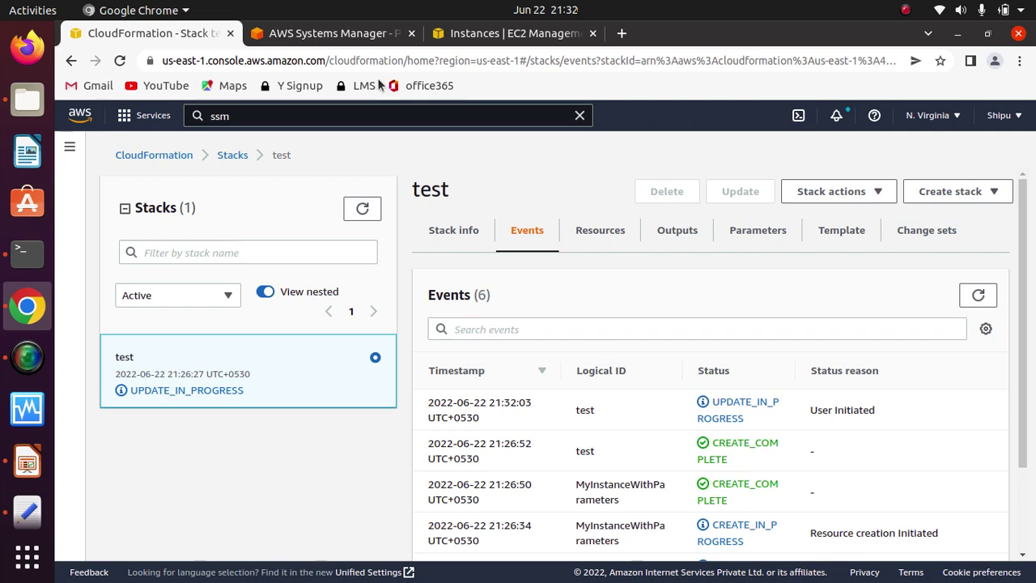
# Step: Refresh the EC2 instances list to check for a replacement instance, and return to the /EC2/AMI_ID parameter history
pyautogui.click(332, 33)
pyautogui.click(510, 33)
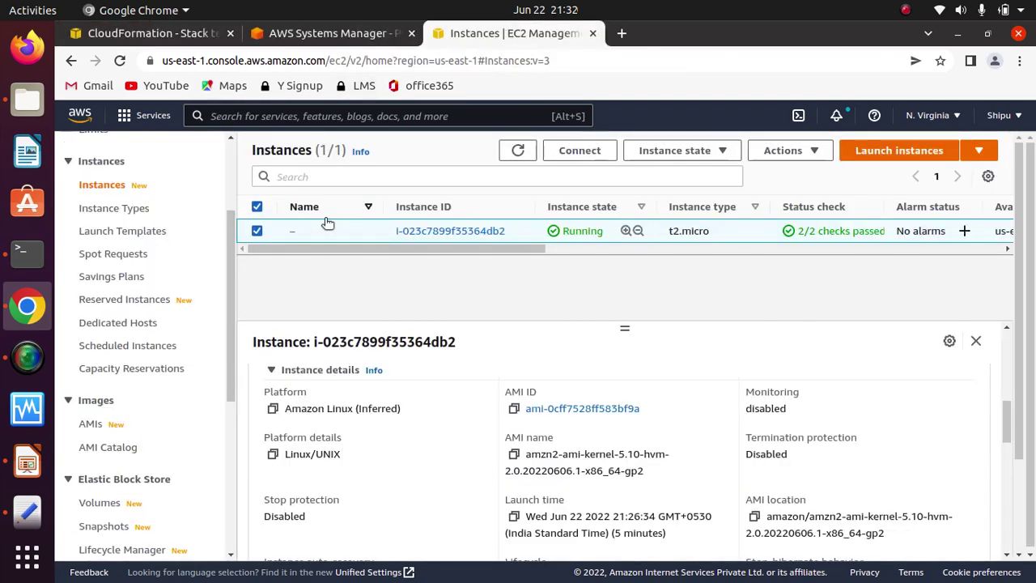
pyautogui.click(518, 149)
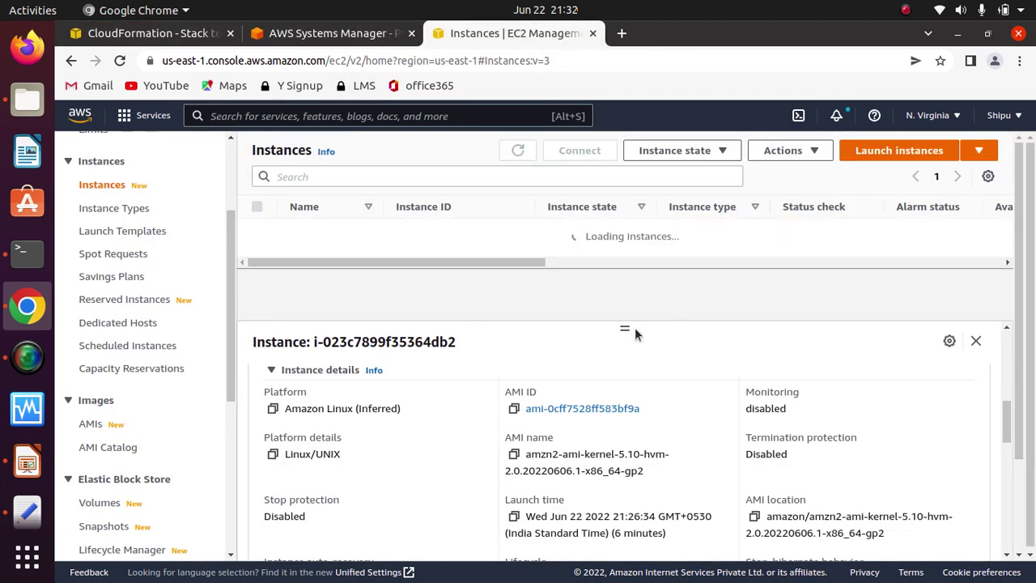
pyautogui.moveTo(631, 327); pyautogui.dragTo(625, 351)
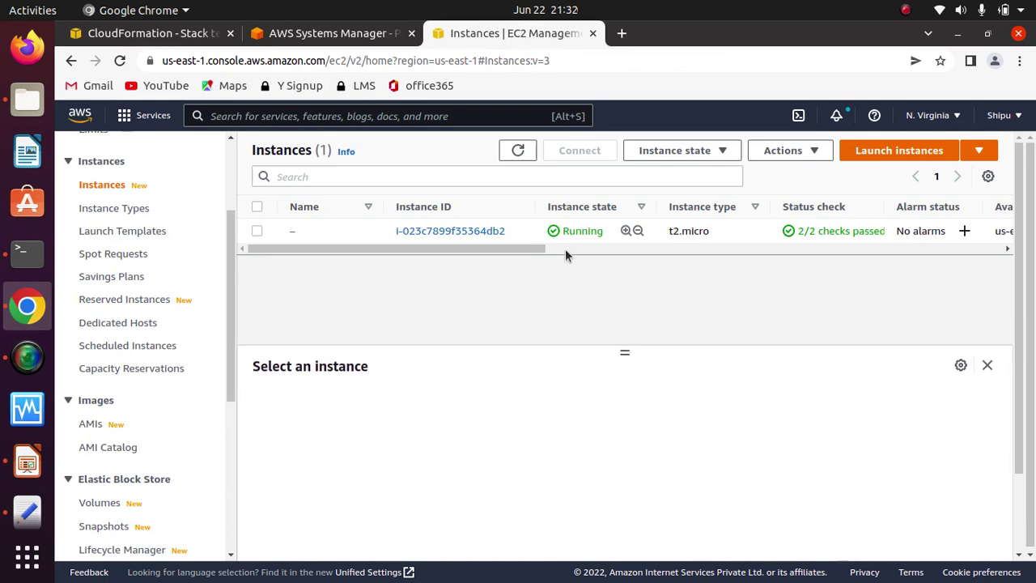
pyautogui.click(565, 249)
pyautogui.moveTo(574, 252); pyautogui.dragTo(269, 252)
pyautogui.click(518, 150)
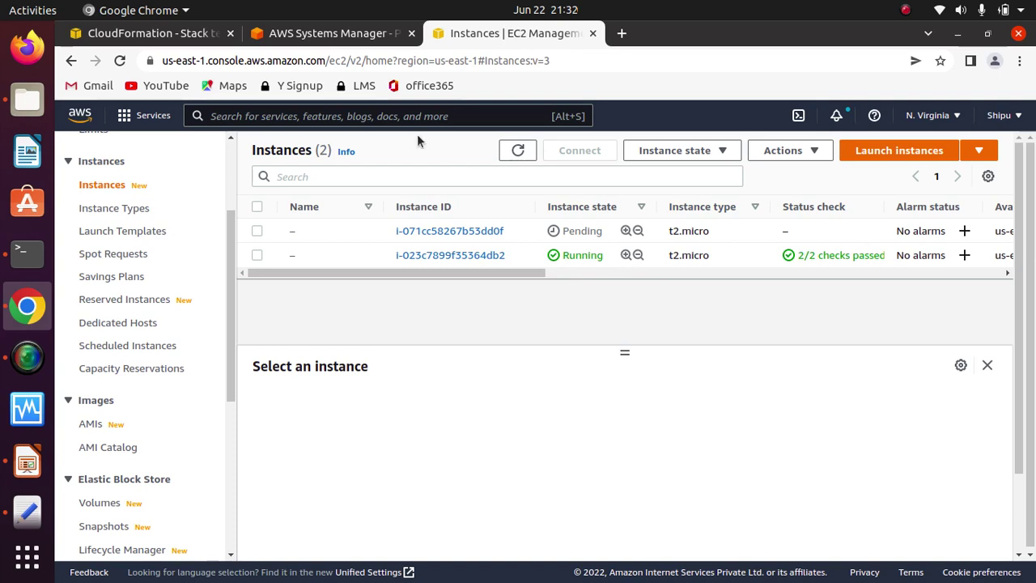
pyautogui.click(335, 36)
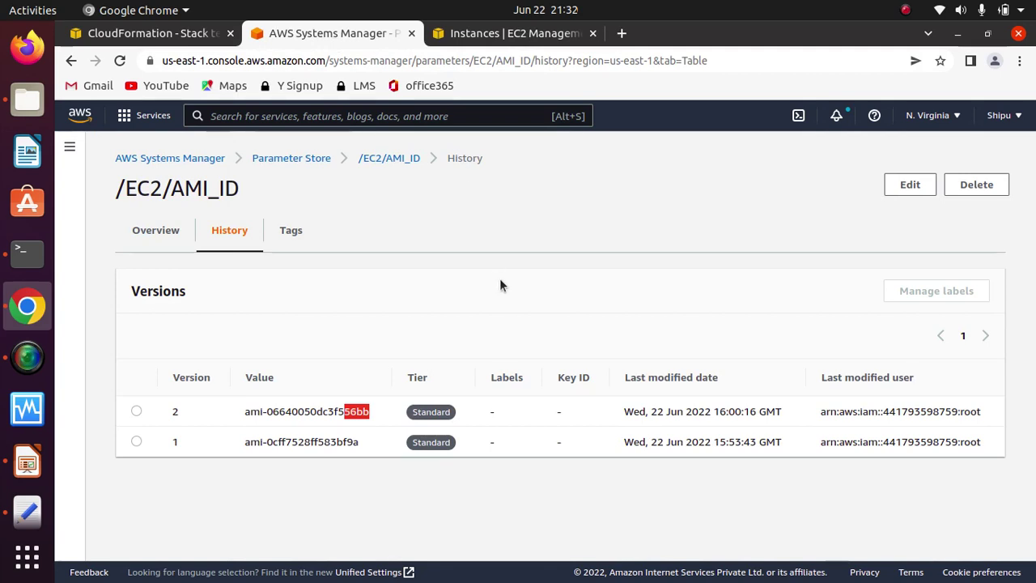
# Step: Compare the AMI ID of the new EC2 instance with version 2 in the /EC2/AMI_ID history
pyautogui.click(413, 290)
pyautogui.moveTo(372, 414); pyautogui.dragTo(344, 412)
pyautogui.click(493, 34)
pyautogui.click(257, 231)
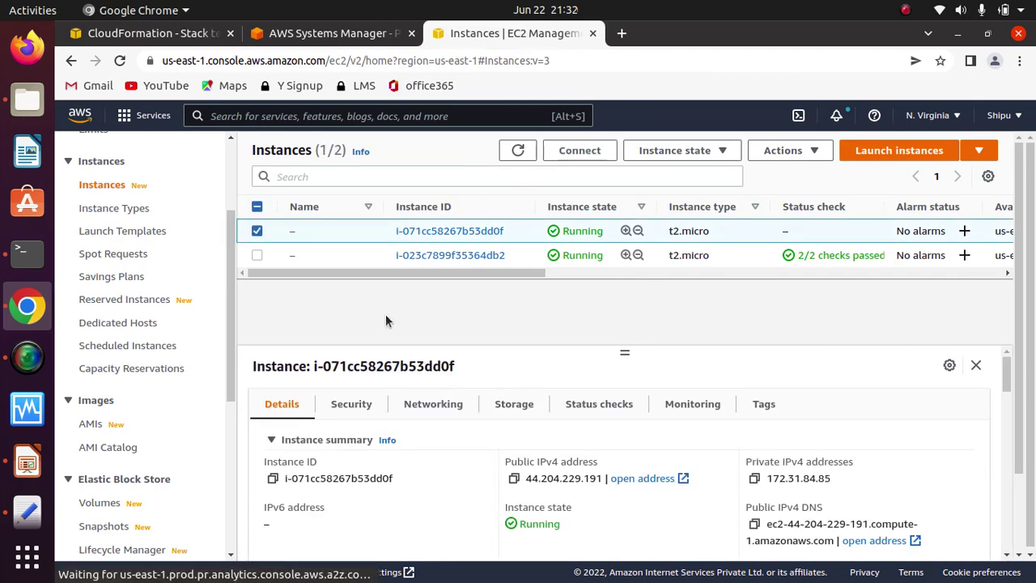
pyautogui.moveTo(1006, 380); pyautogui.dragTo(993, 445)
pyautogui.moveTo(657, 423); pyautogui.dragTo(523, 423)
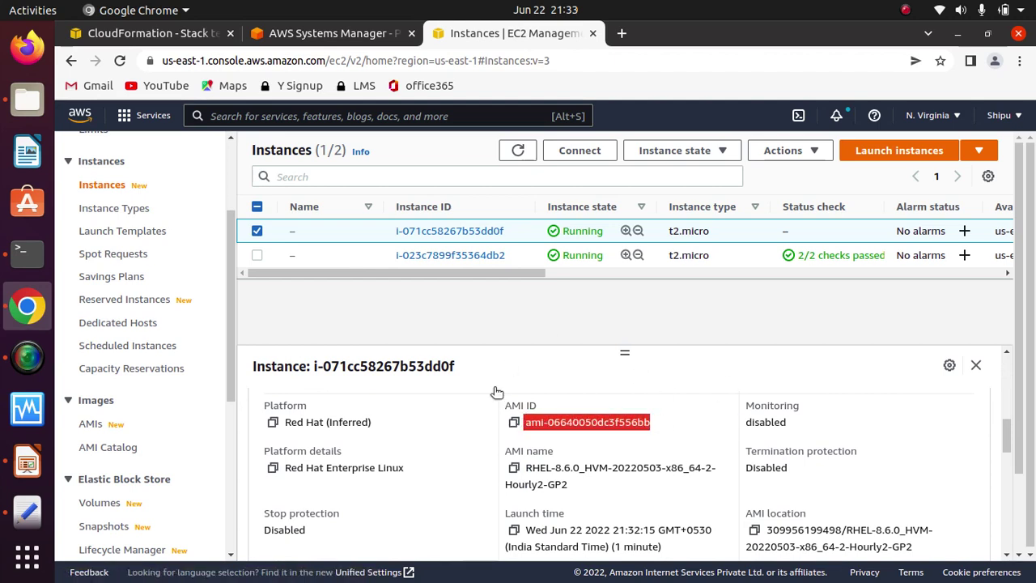
# Step: Refresh the EC2 instances list to check the state of the old instance, and glance back at the /EC2/AMI_ID history
pyautogui.click(523, 158)
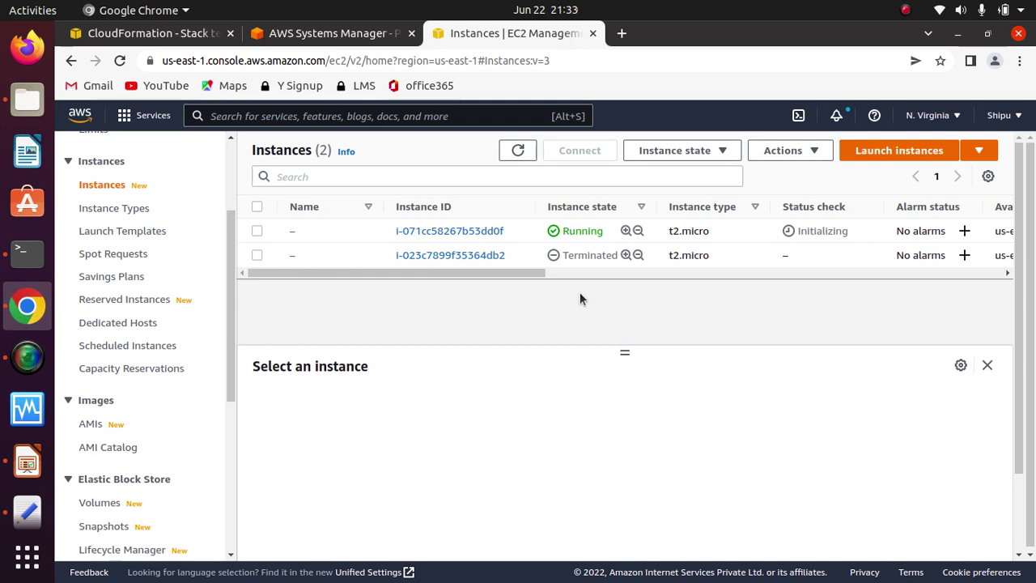
pyautogui.click(329, 36)
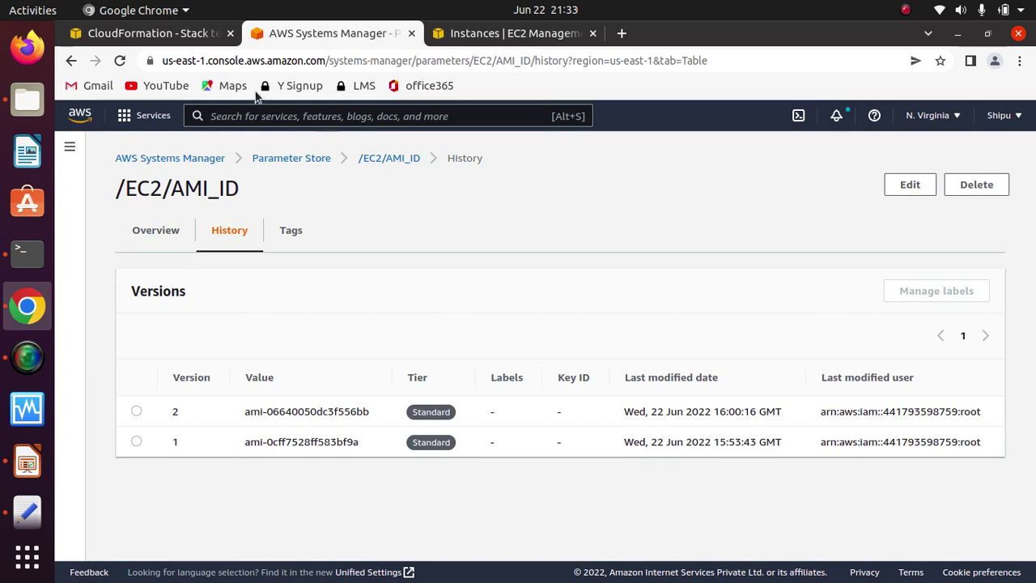
pyautogui.click(494, 37)
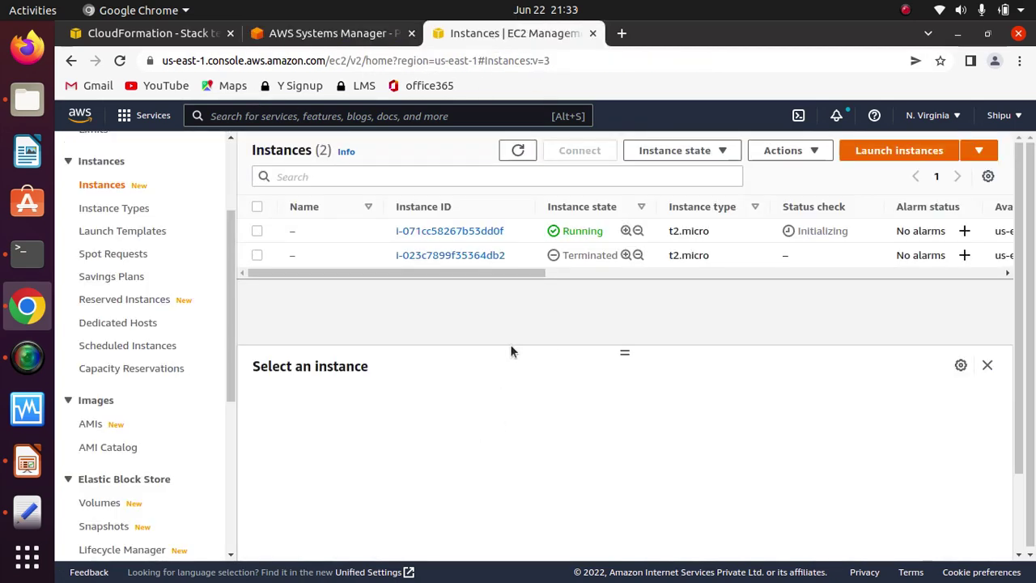
# Step: Refresh the status of the CloudFormation stack test, delete the stack, and dismiss the notification
pyautogui.click(153, 32)
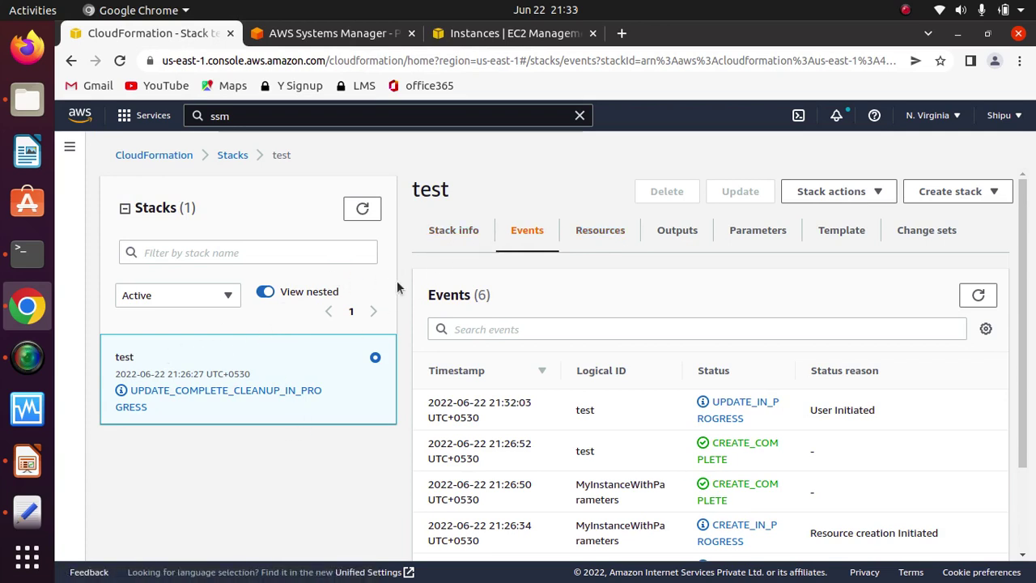
pyautogui.click(362, 209)
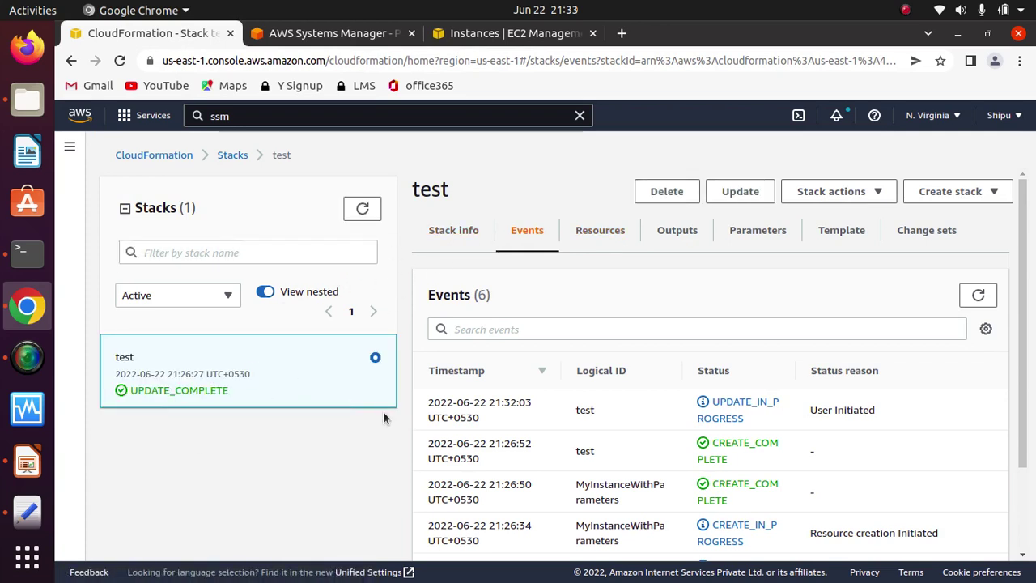
pyautogui.click(668, 192)
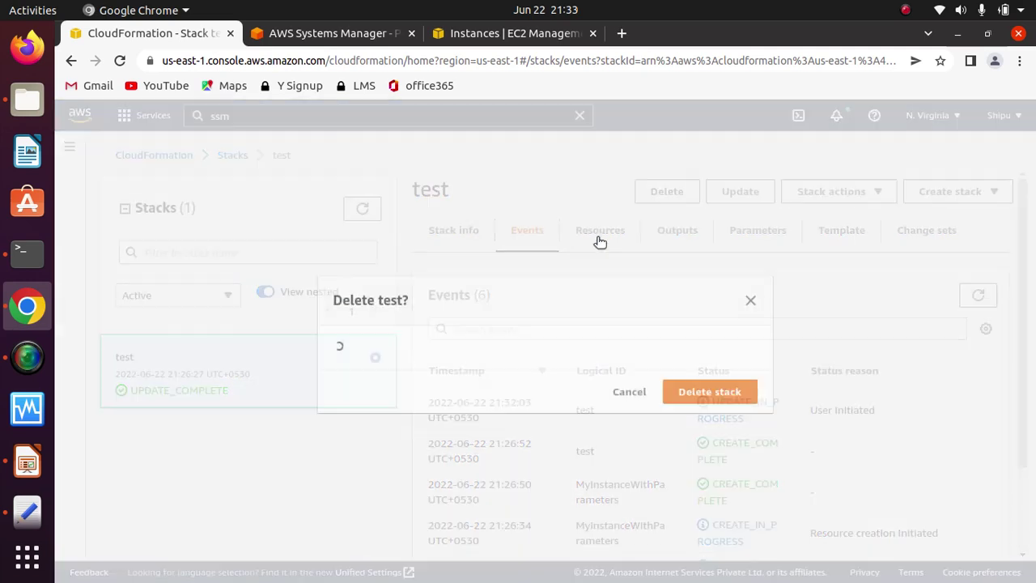
pyautogui.click(707, 400)
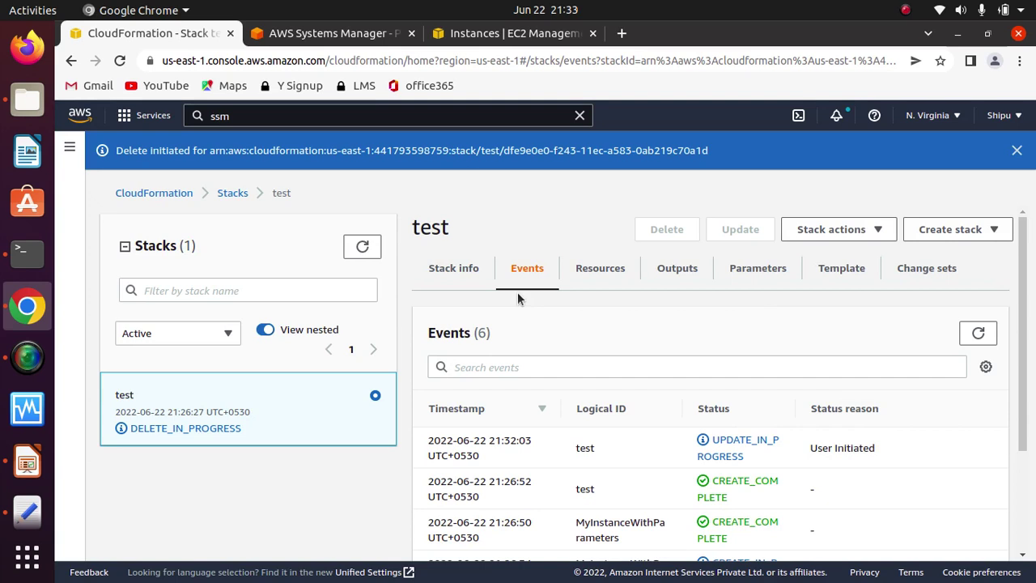
pyautogui.click(1017, 151)
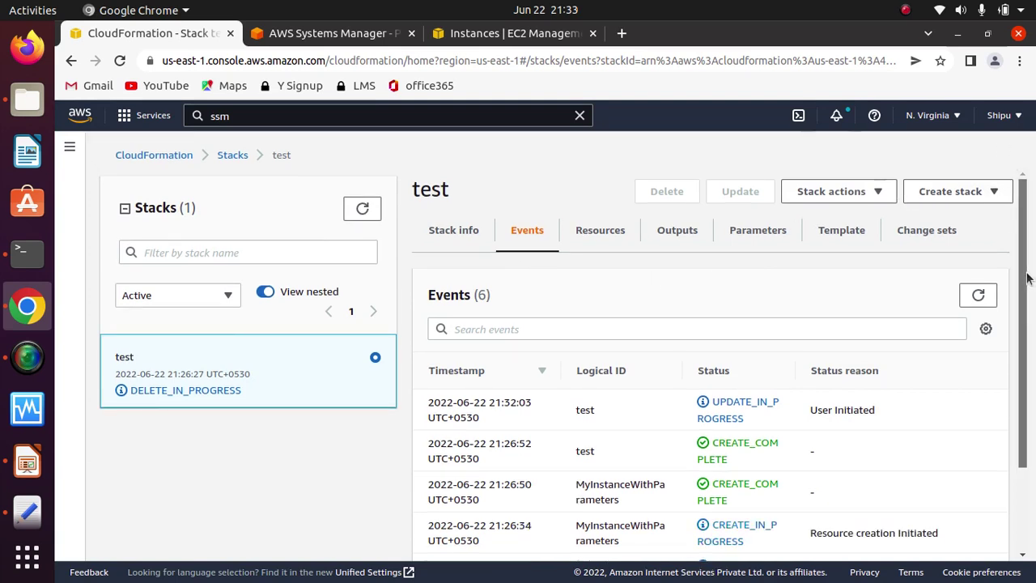
# Step: Refresh the stacks list and look through the events and available actions of the stack test
pyautogui.scroll(-3, 1028, 279)
pyautogui.click(362, 208)
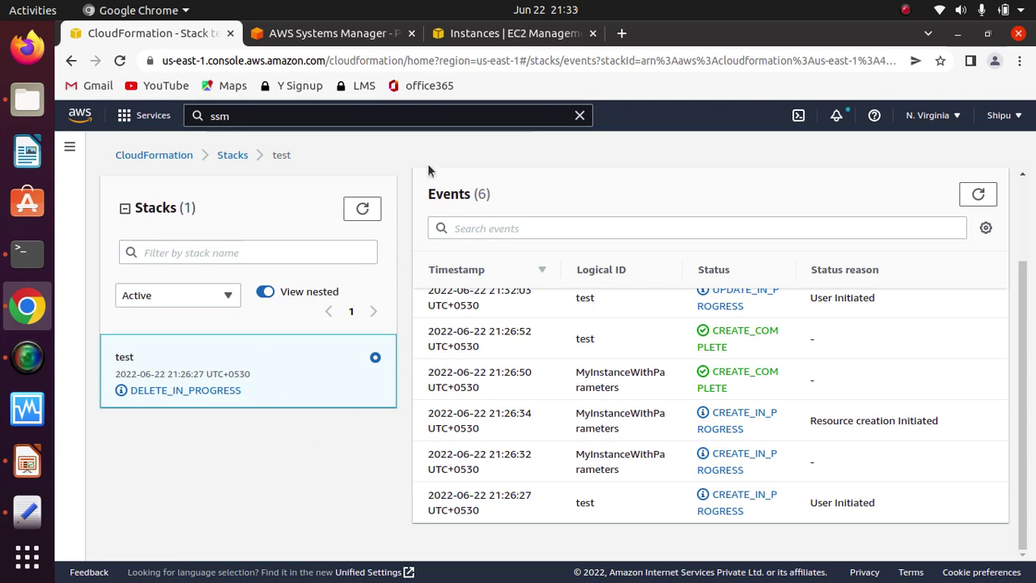
pyautogui.scroll(3, 1033, 289)
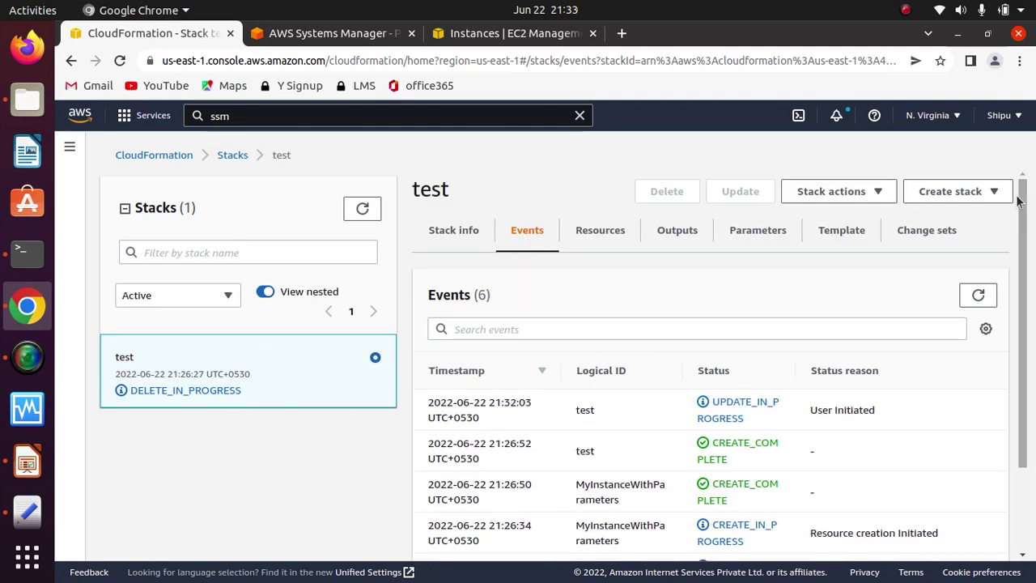
pyautogui.click(895, 195)
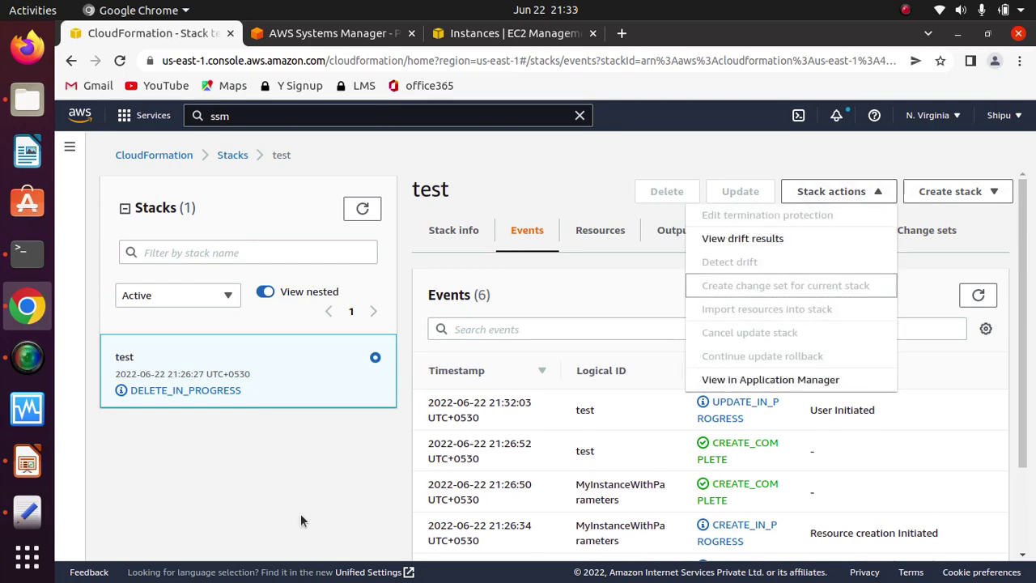
pyautogui.click(306, 440)
# Step: Switch to Files and open the template 11-parameter-ssm-hierarchy.yml from the cloudformation-devops folder in the text editor
pyautogui.click(27, 99)
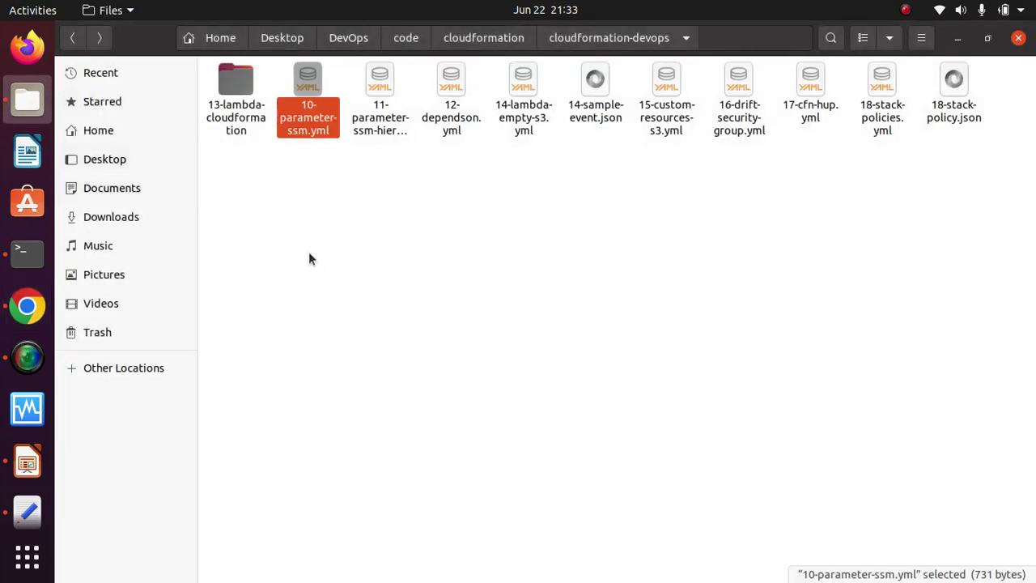
pyautogui.doubleClick(379, 86)
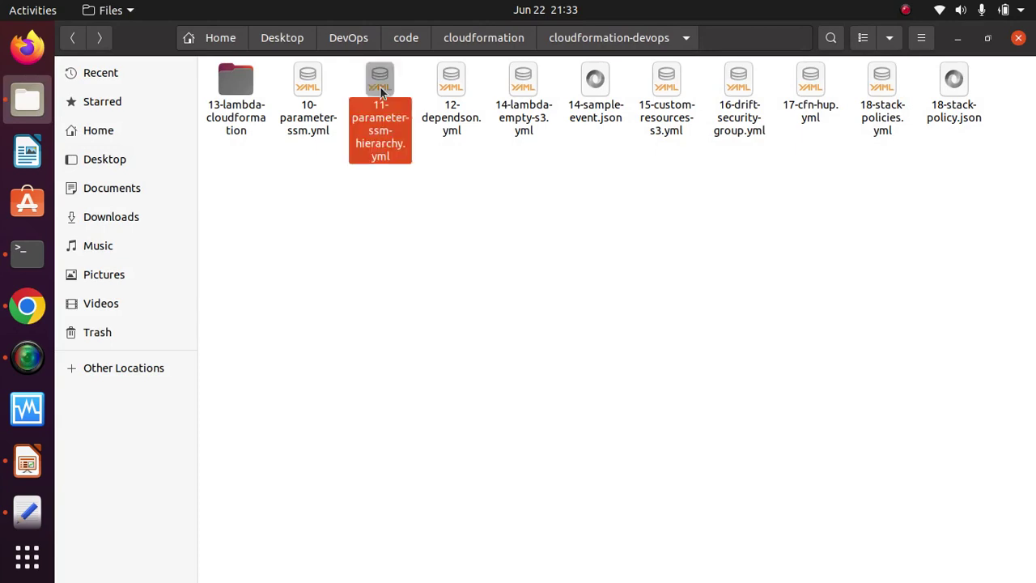
pyautogui.click(722, 443)
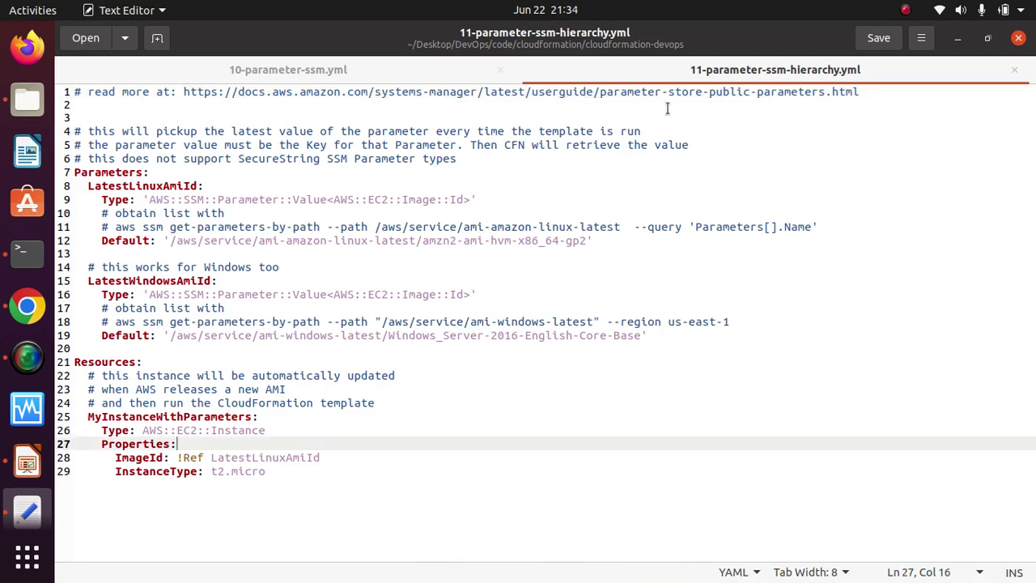
# Step: Examine the LatestLinuxAmiId parameter in the template, including its SSM parameter type and its default path
pyautogui.moveTo(152, 175); pyautogui.dragTo(76, 172)
pyautogui.moveTo(204, 185); pyautogui.dragTo(89, 185)
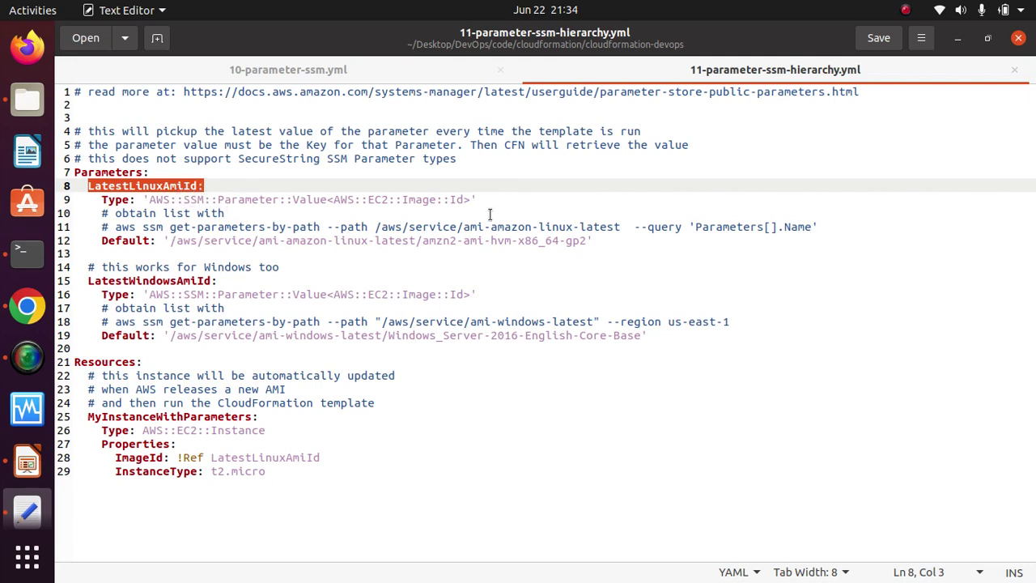
pyautogui.moveTo(490, 214); pyautogui.dragTo(144, 200)
pyautogui.click(287, 200)
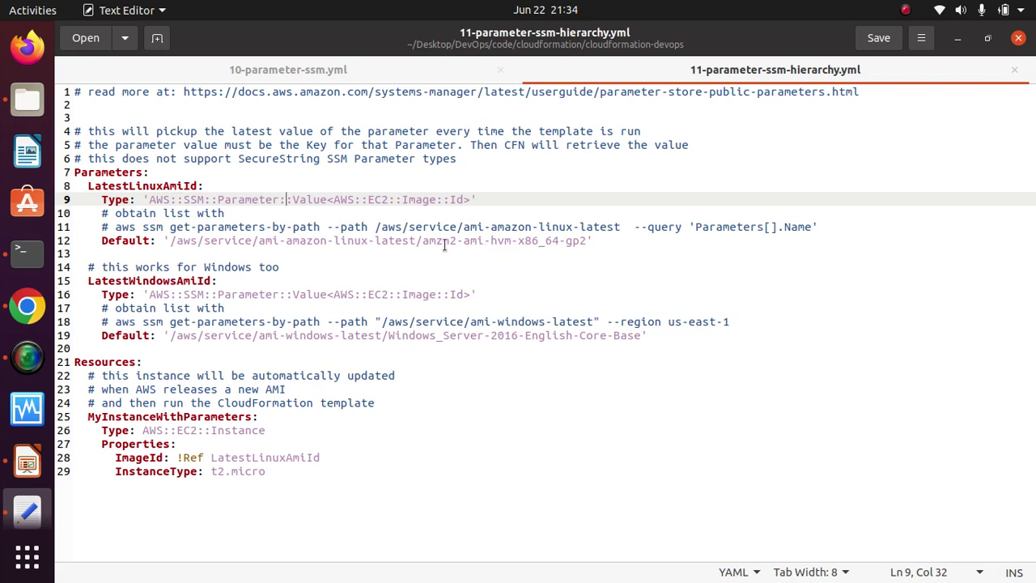
pyautogui.moveTo(596, 241); pyautogui.dragTo(166, 240)
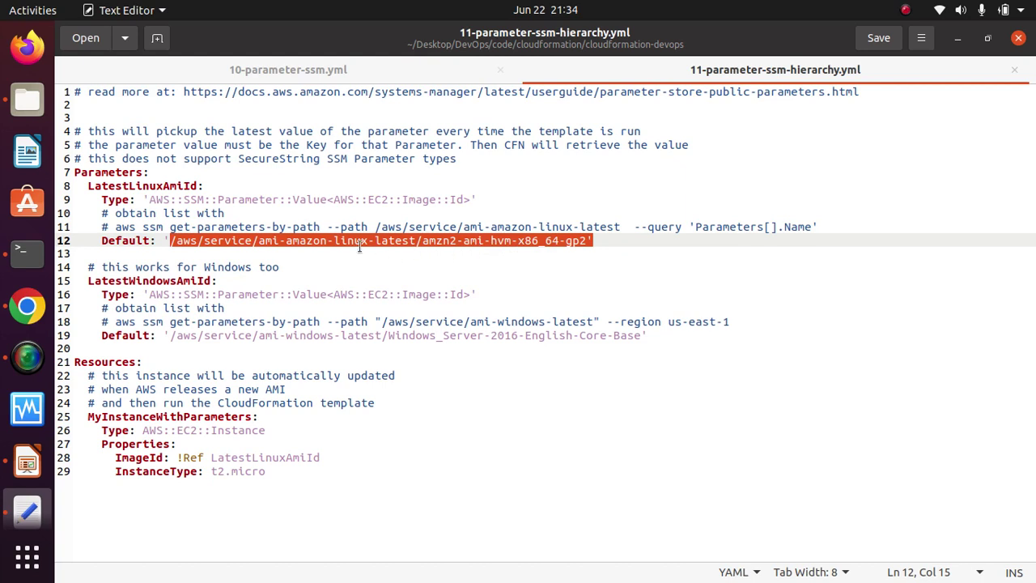
pyautogui.click(628, 243)
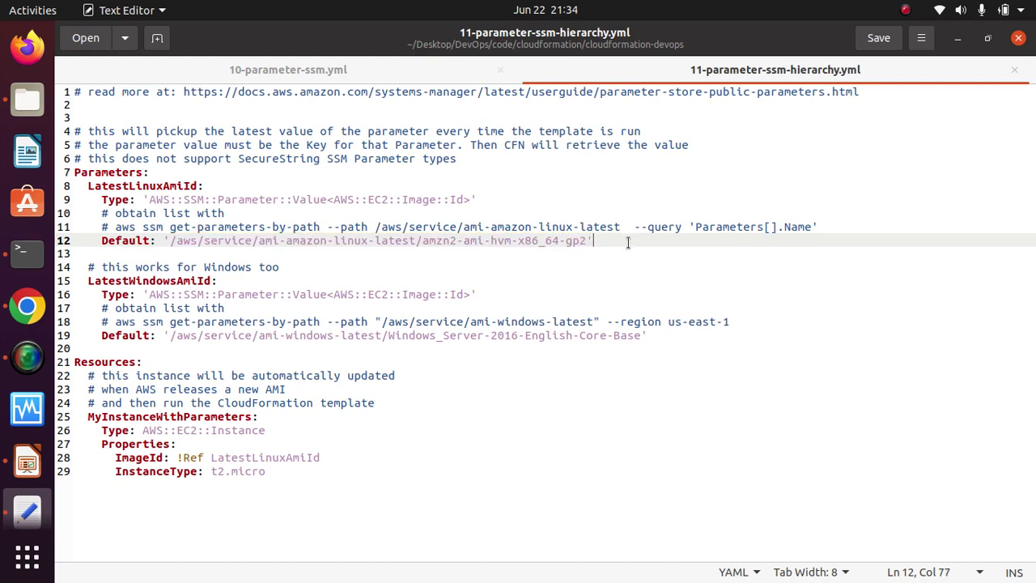
pyautogui.moveTo(605, 242); pyautogui.dragTo(167, 236)
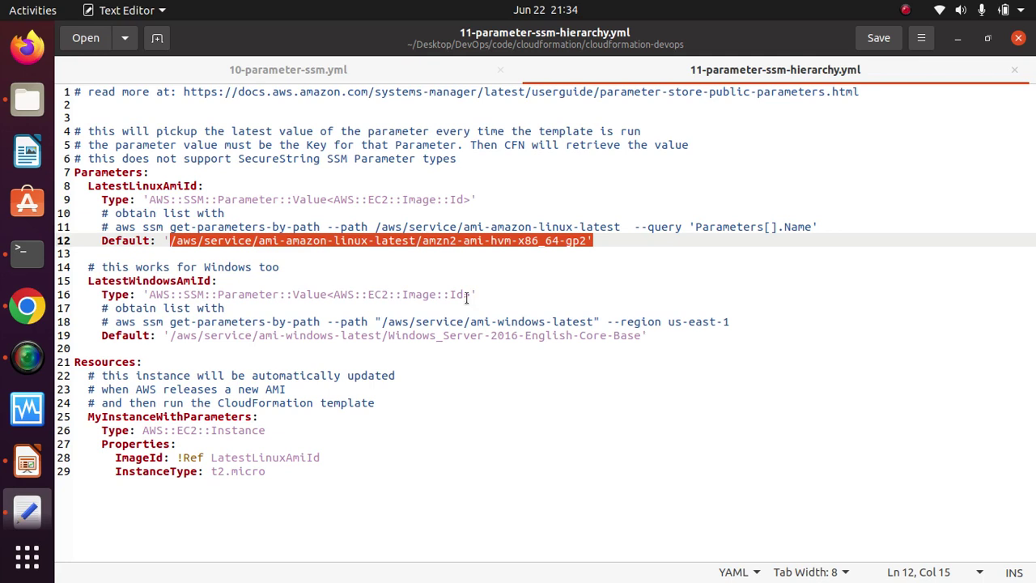
pyautogui.click(614, 253)
pyautogui.moveTo(592, 246); pyautogui.dragTo(170, 242)
pyautogui.click(705, 248)
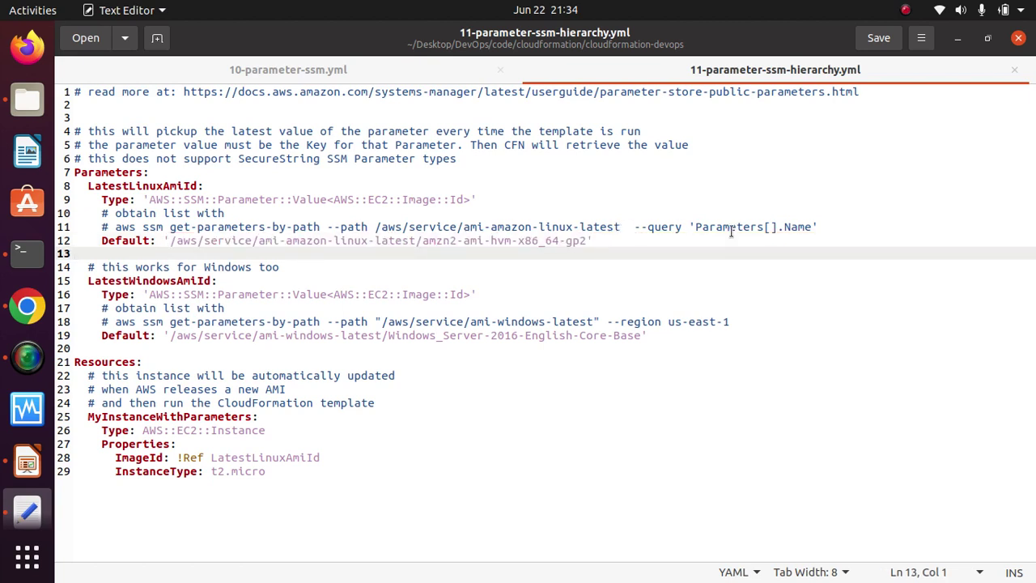
# Step: Copy the aws ssm get-parameters-by-path command for /aws/service/ami-amazon-linux-latest from the comment on line 11, without the comment mark
pyautogui.moveTo(816, 228); pyautogui.dragTo(243, 227)
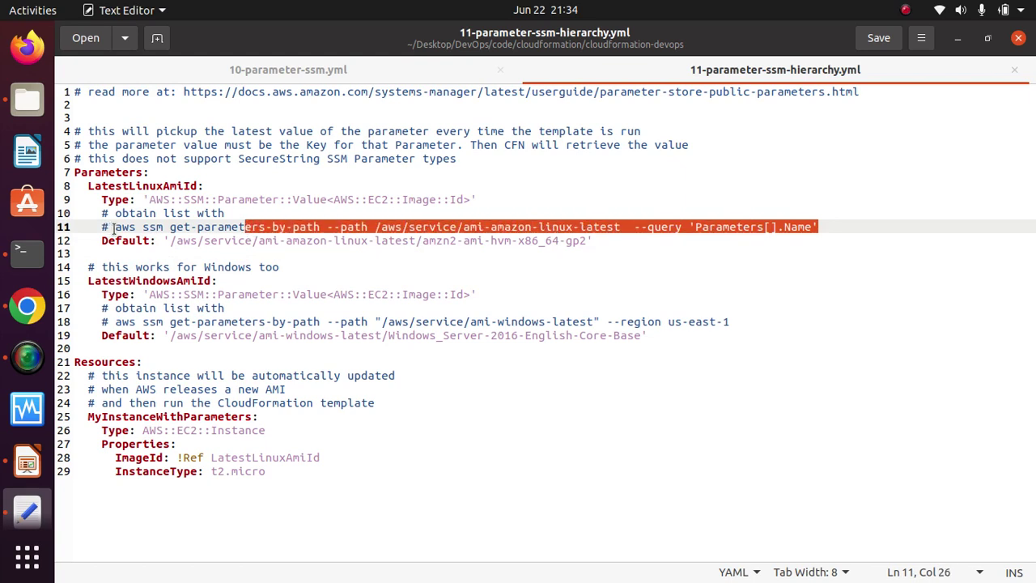
pyautogui.moveTo(114, 227)
pyautogui.mouseDown()
pyautogui.moveTo(678, 254)
pyautogui.moveTo(816, 227)
pyautogui.moveTo(485, 212)
pyautogui.moveTo(169, 241)
pyautogui.moveTo(126, 221)
pyautogui.mouseUp()
pyautogui.click(810, 226)
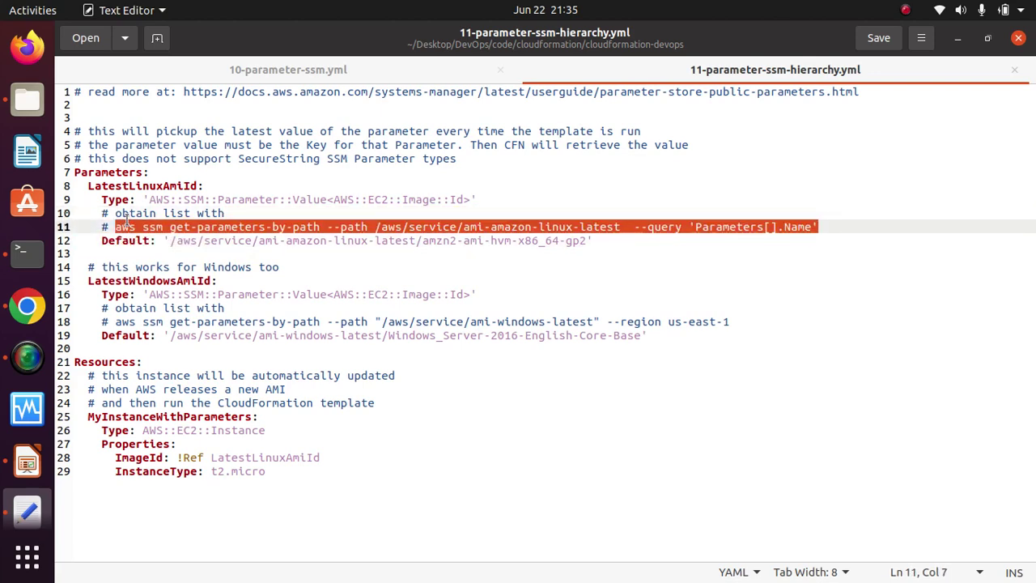
pyautogui.rightClick(396, 226)
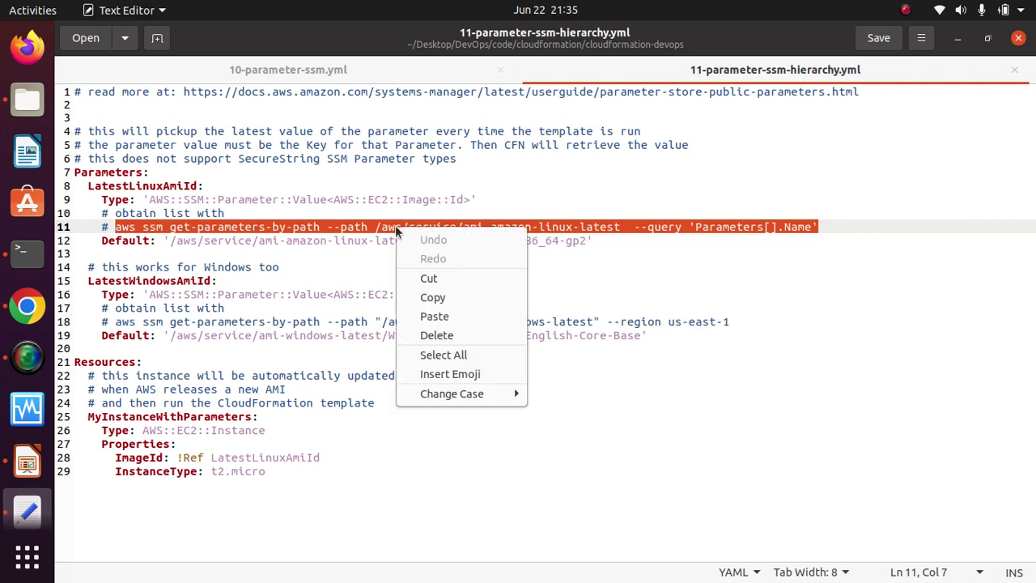
pyautogui.click(445, 295)
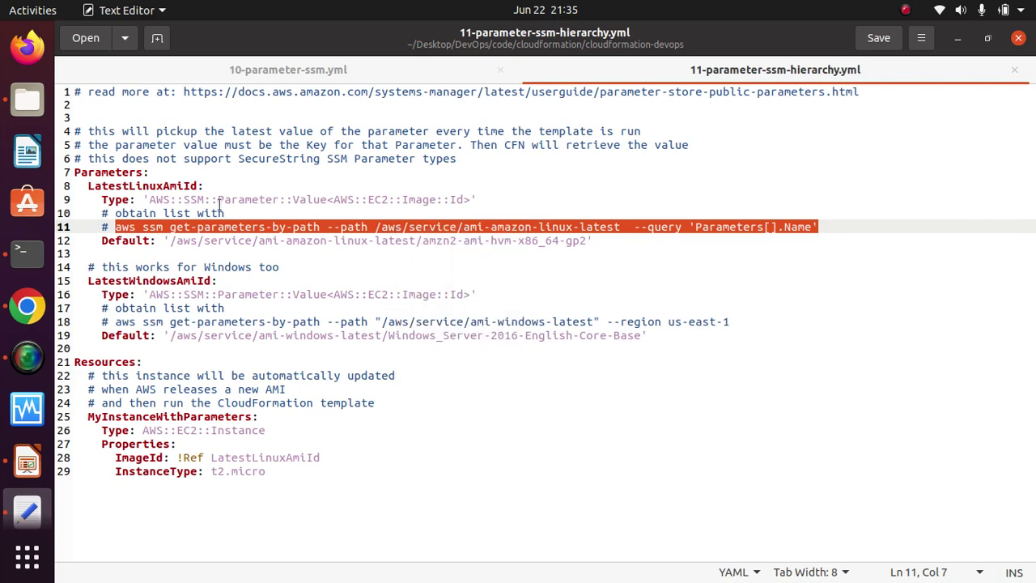
# Step: Switch to Terminal and check the installed AWS CLI version with aws --version
pyautogui.click(27, 252)
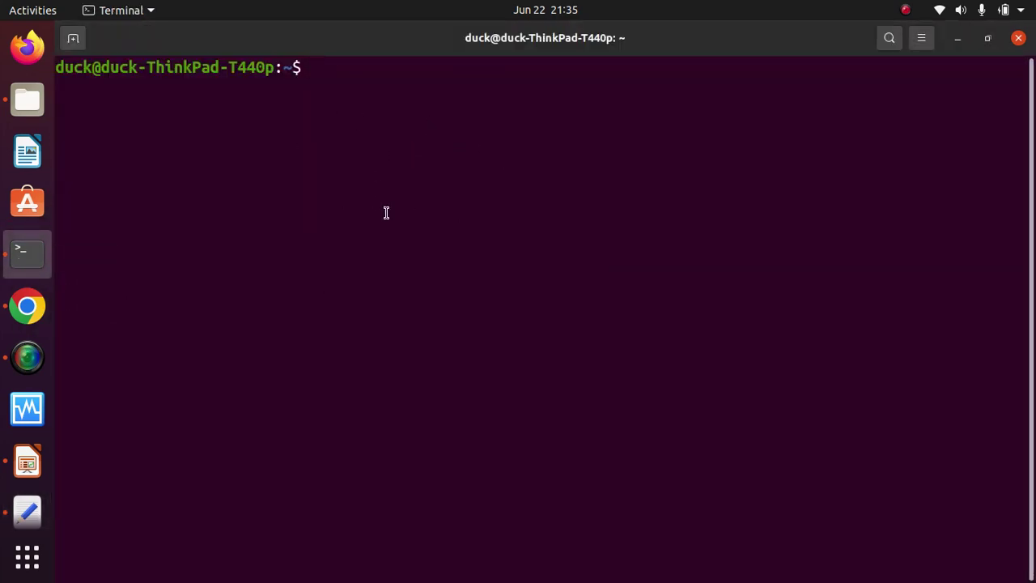
pyautogui.write('a')
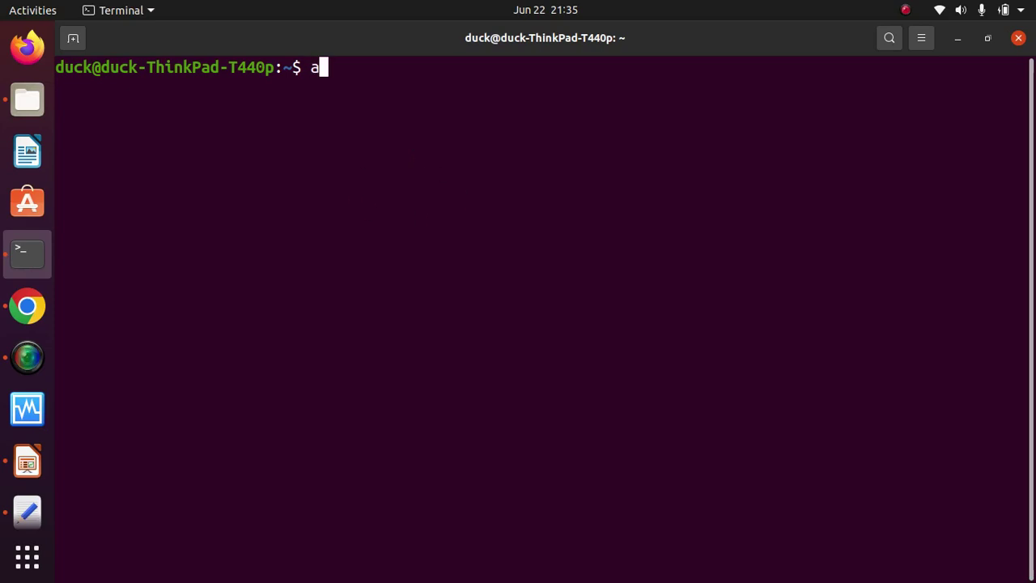
pyautogui.write('ws --version')
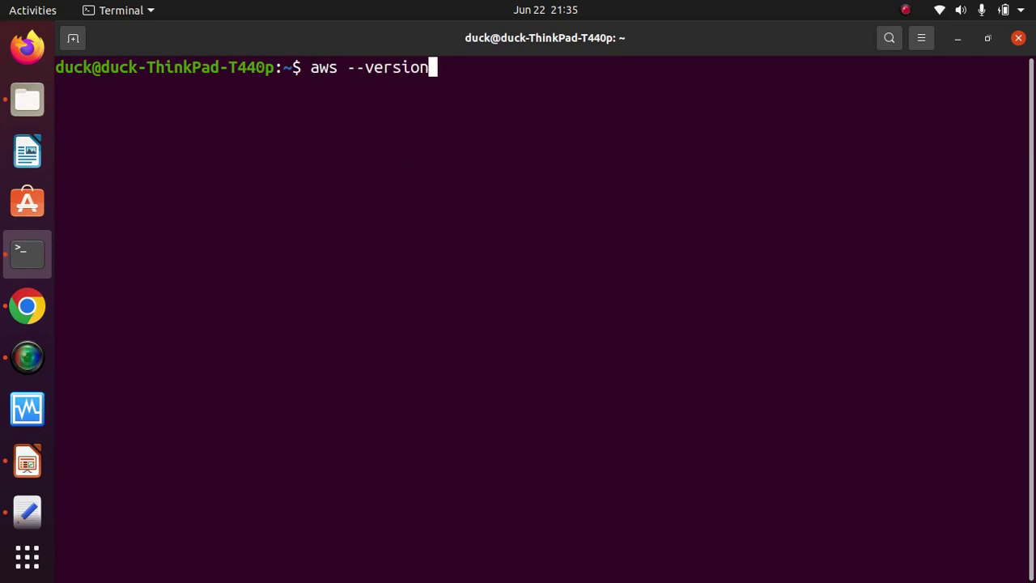
pyautogui.press('Return')
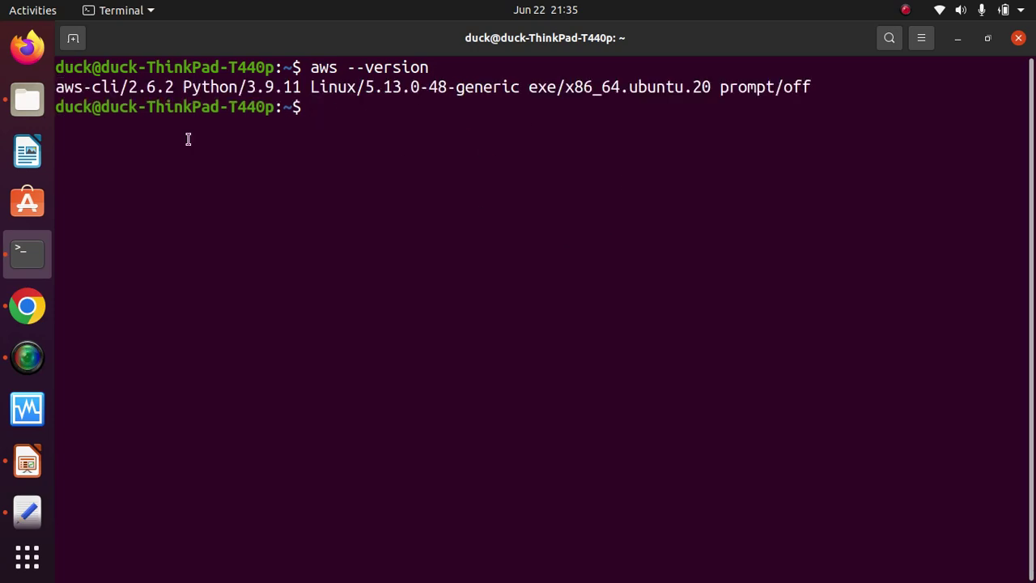
# Step: Run the copied aws ssm get-parameters-by-path command for /aws/service/ami-amazon-linux-latest with the query 'Parameters[].Name'
pyautogui.rightClick(395, 158)
pyautogui.click(434, 210)
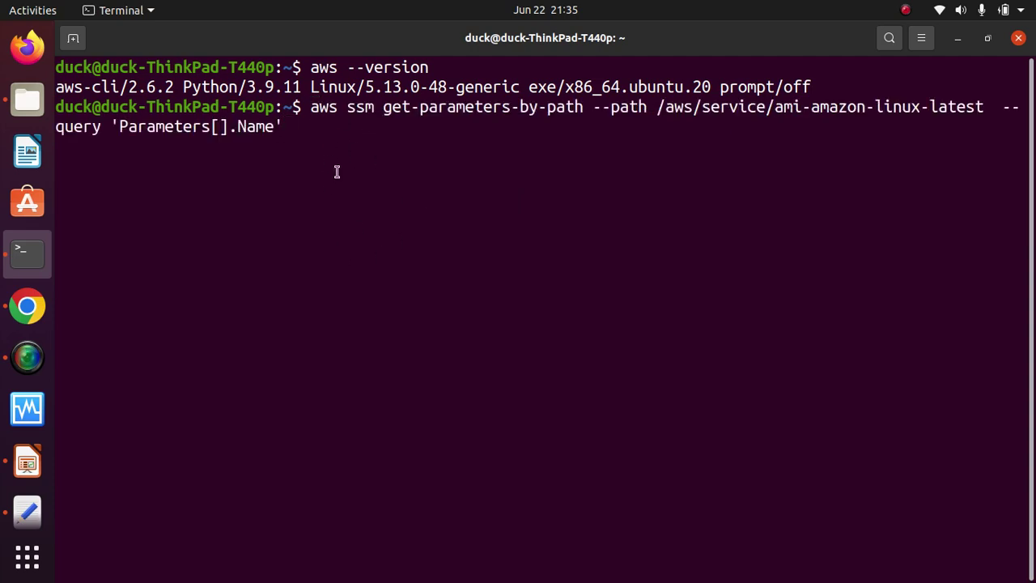
pyautogui.press('Return')
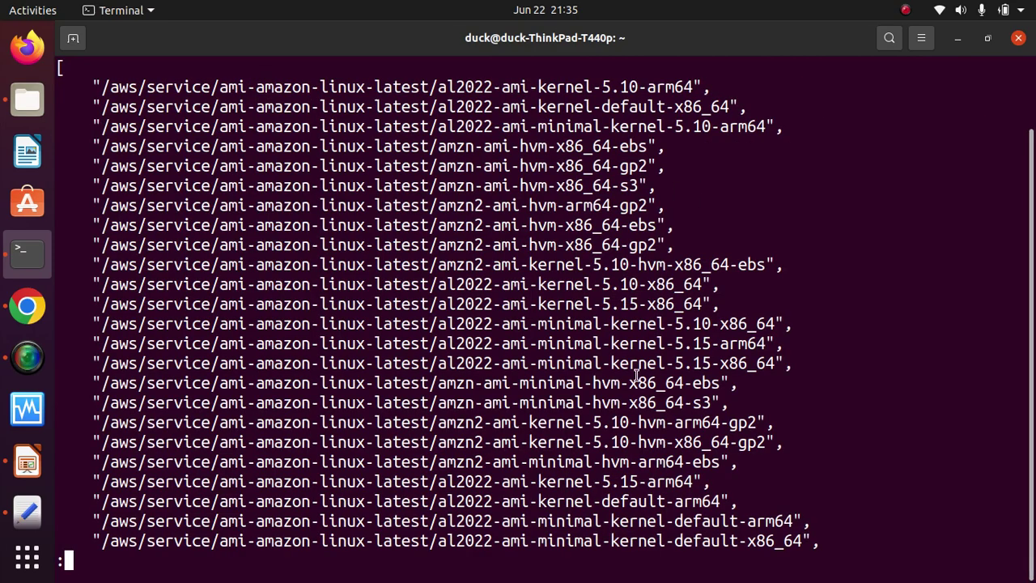
# Step: Examine the listed Amazon Linux AMI parameter names, particularly the amzn-ami-hvm-x86_64-gp2 path
pyautogui.press('Down')
pyautogui.press('Down')
pyautogui.press('Up')
pyautogui.press('Up')
pyautogui.moveTo(682, 169); pyautogui.dragTo(376, 167)
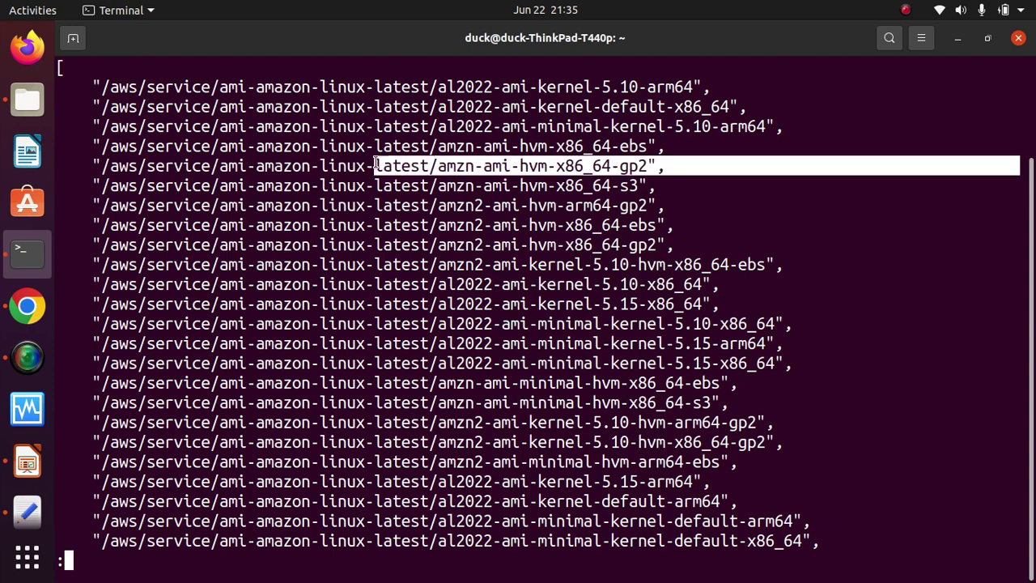
pyautogui.click(495, 185)
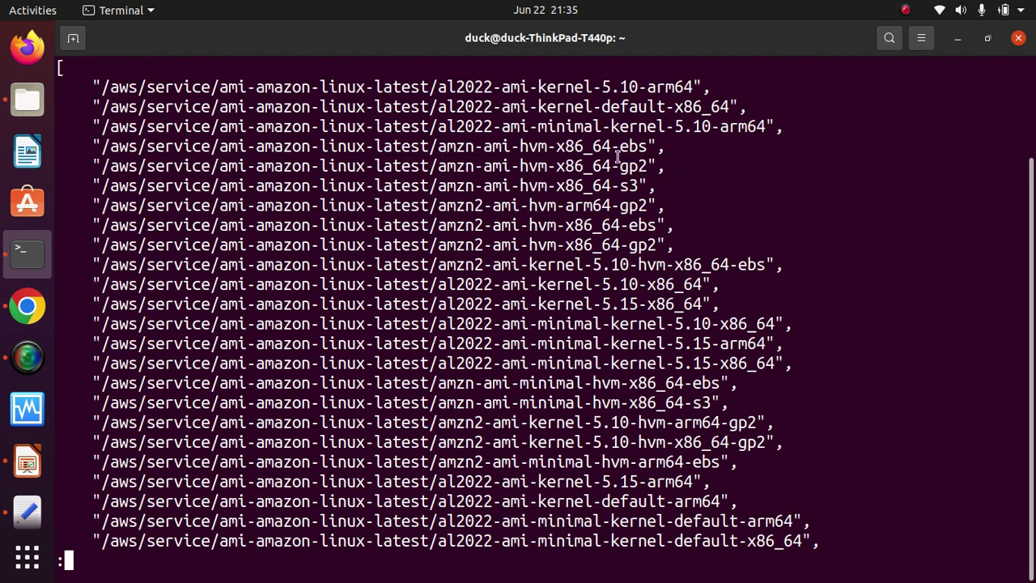
pyautogui.moveTo(666, 167); pyautogui.dragTo(87, 168)
pyautogui.click(530, 215)
pyautogui.scroll(2, 1033, 241)
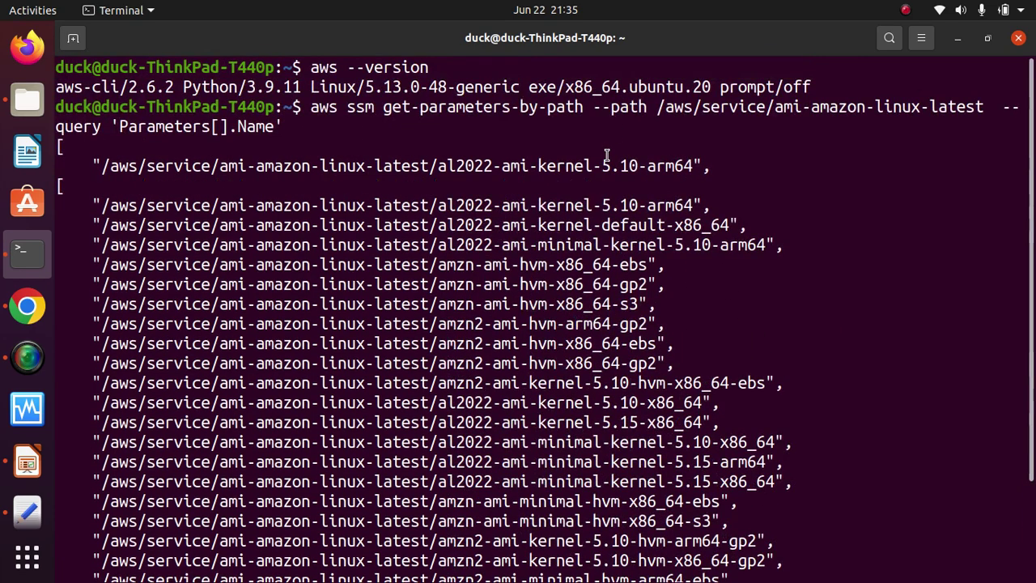
# Step: Return to 11-parameter-ssm-hierarchy.yml and examine the LatestLinuxAmiId default path and the LatestWindowsAmiId parameter block
pyautogui.click(957, 40)
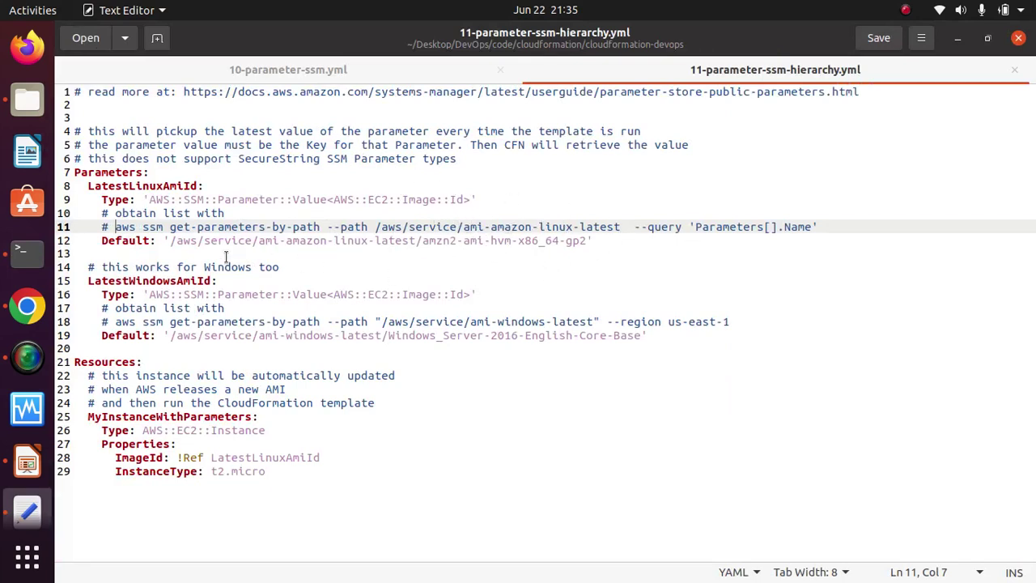
pyautogui.moveTo(174, 245); pyautogui.dragTo(602, 240)
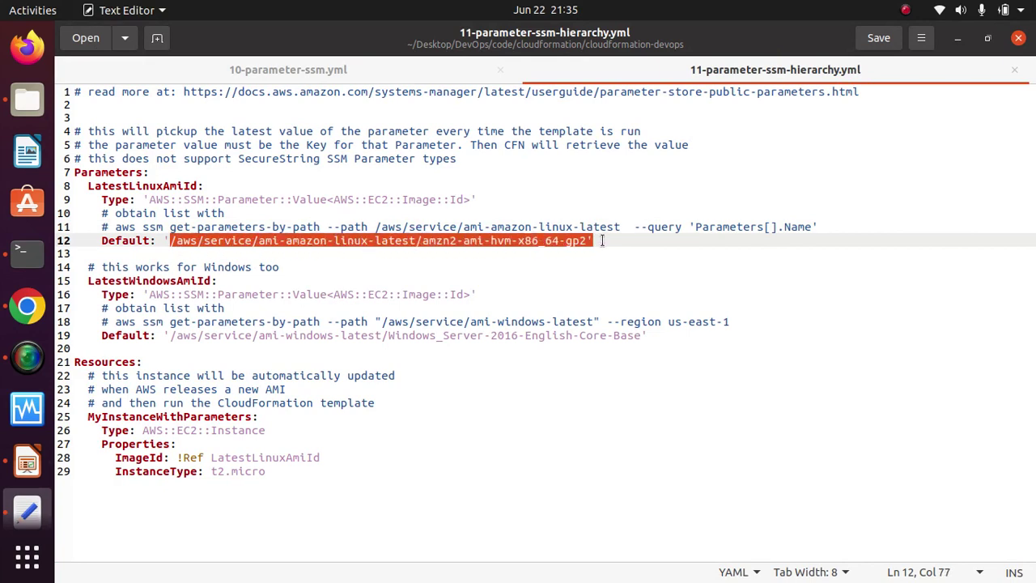
pyautogui.click(421, 241)
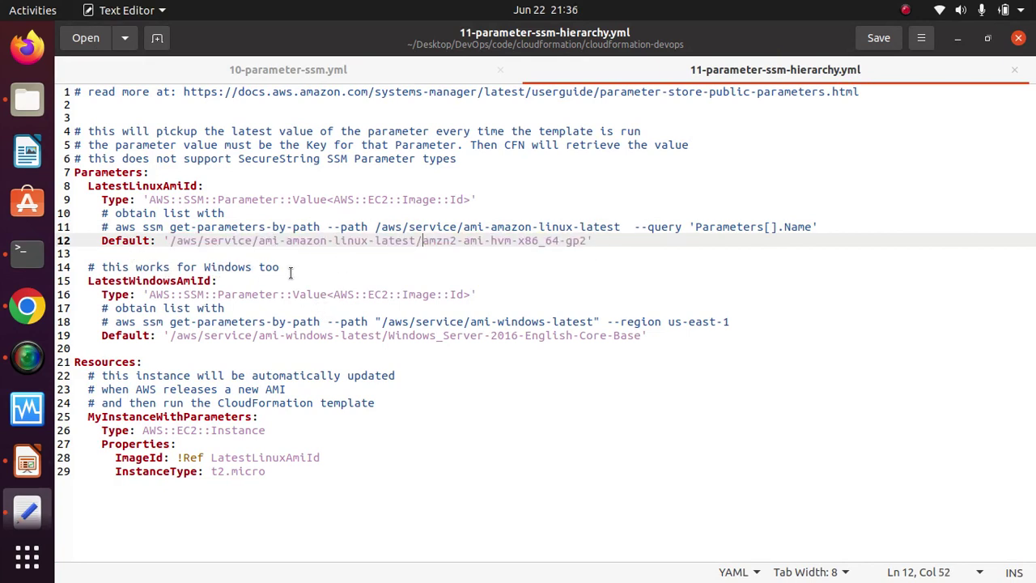
pyautogui.moveTo(283, 268); pyautogui.dragTo(98, 261)
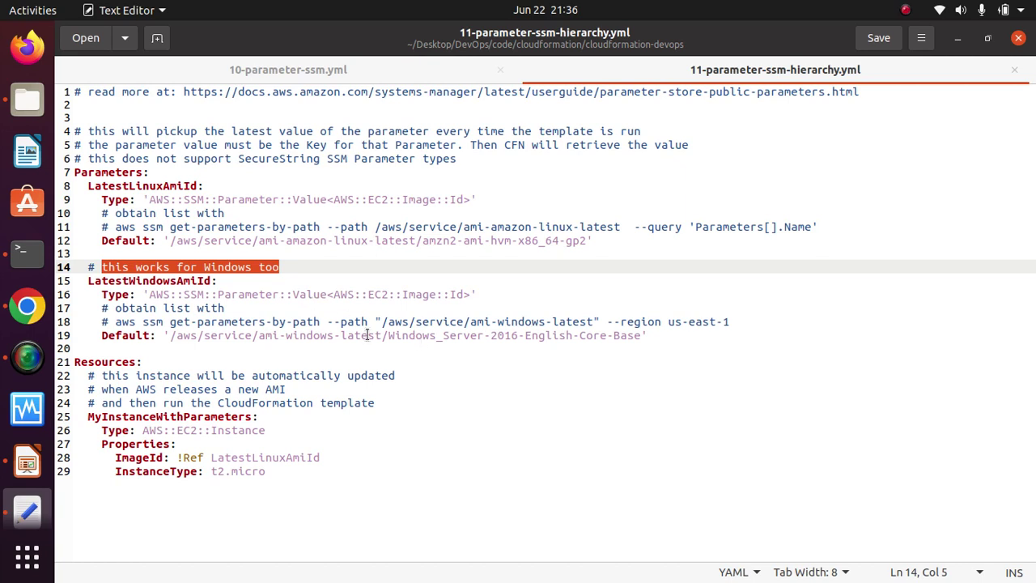
pyautogui.click(457, 335)
pyautogui.moveTo(83, 256); pyautogui.dragTo(635, 344)
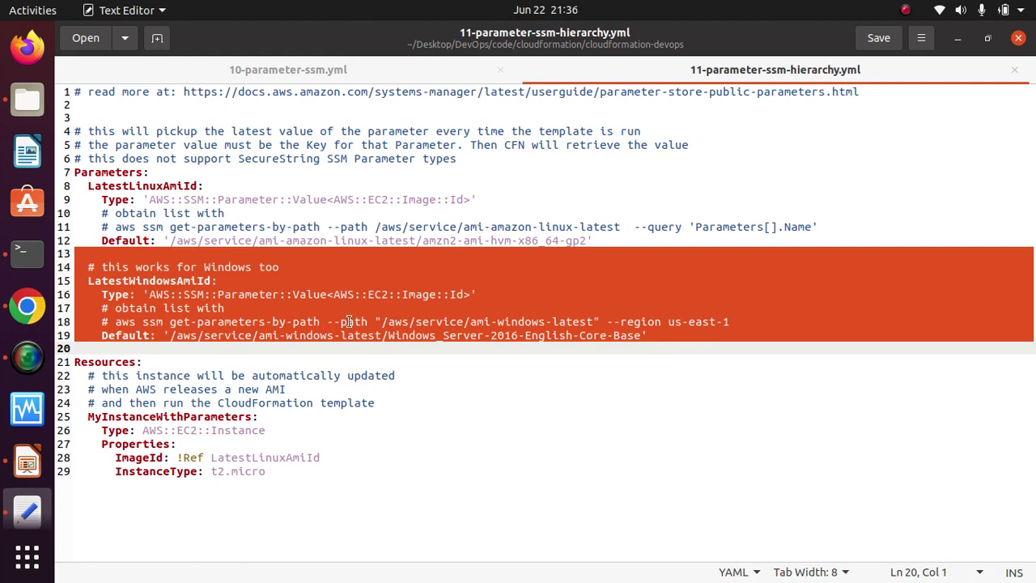
pyautogui.click(592, 322)
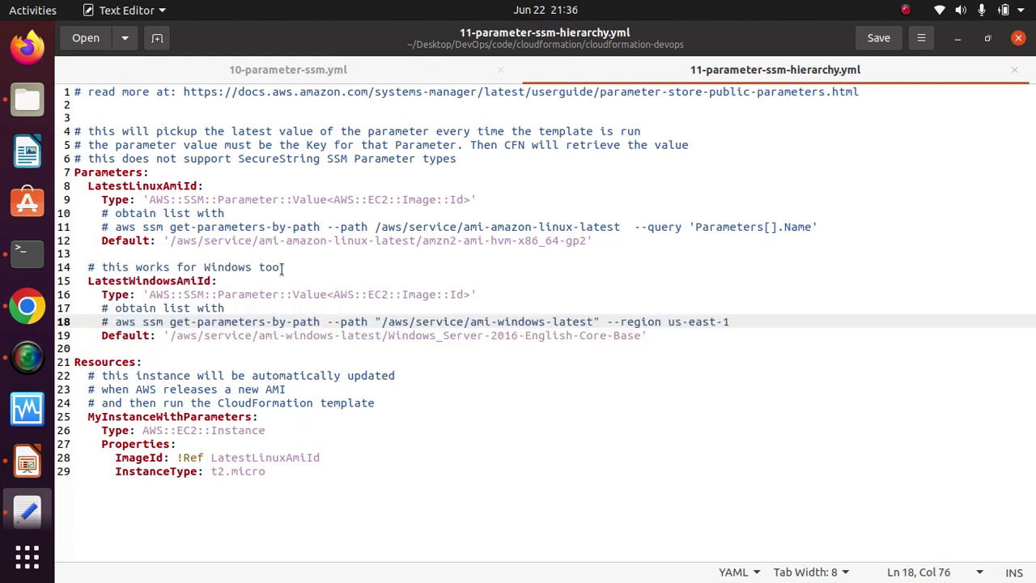
pyautogui.moveTo(282, 268); pyautogui.dragTo(81, 270)
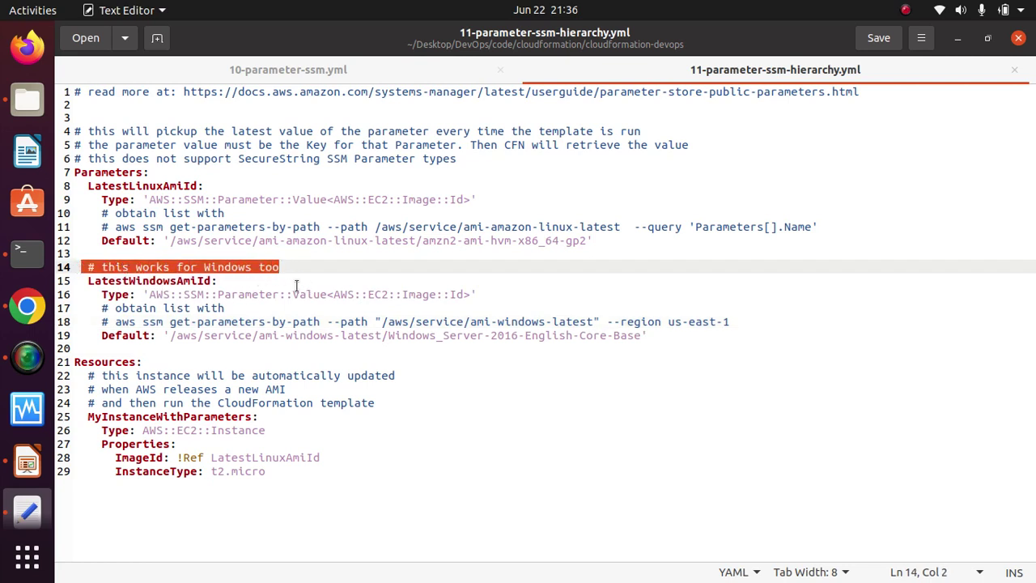
pyautogui.moveTo(671, 347); pyautogui.dragTo(81, 271)
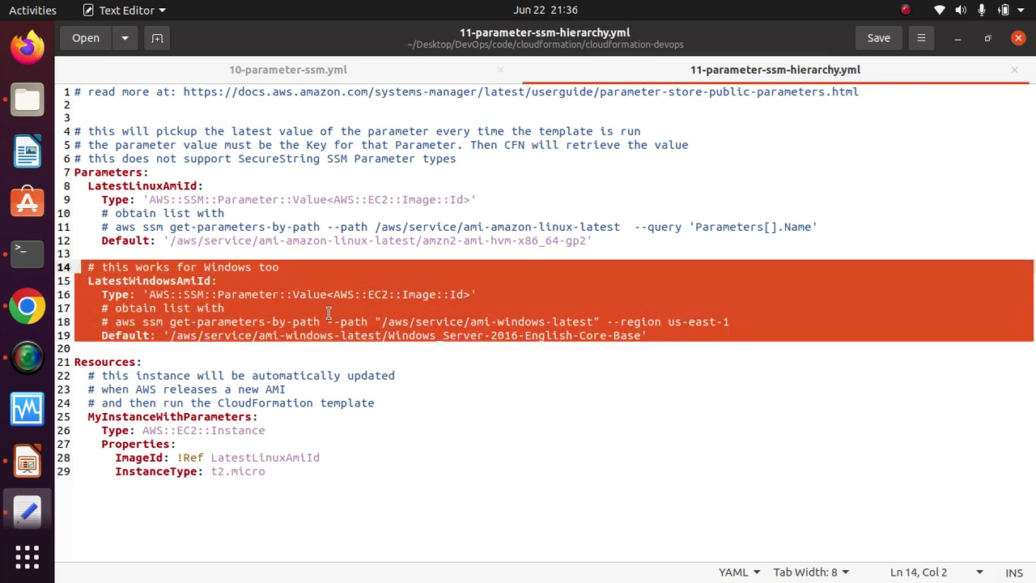
pyautogui.click(704, 447)
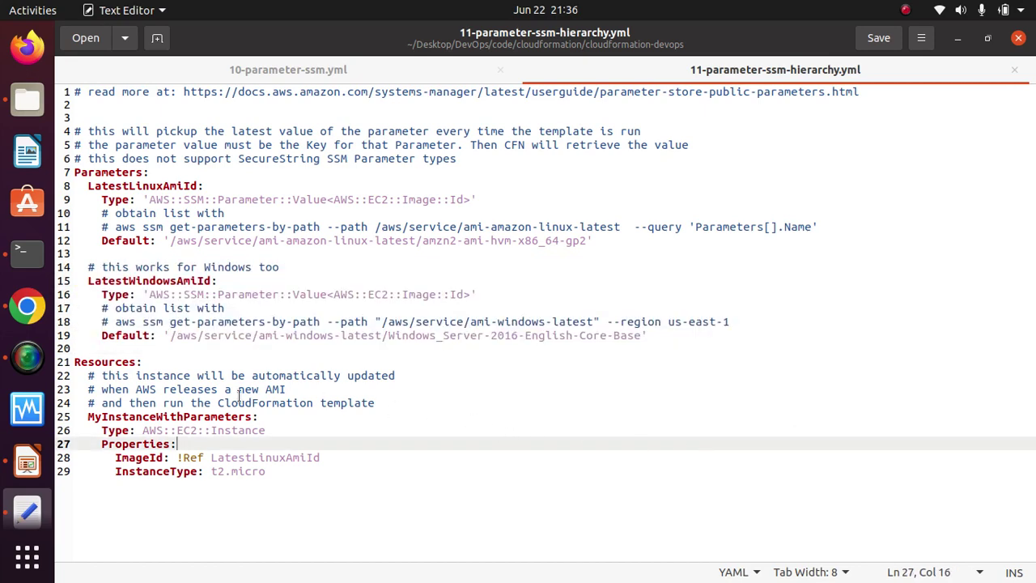
# Step: Examine the Resources section, covering the MyInstanceWithParameters EC2 instance and its properties
pyautogui.moveTo(144, 362); pyautogui.dragTo(74, 362)
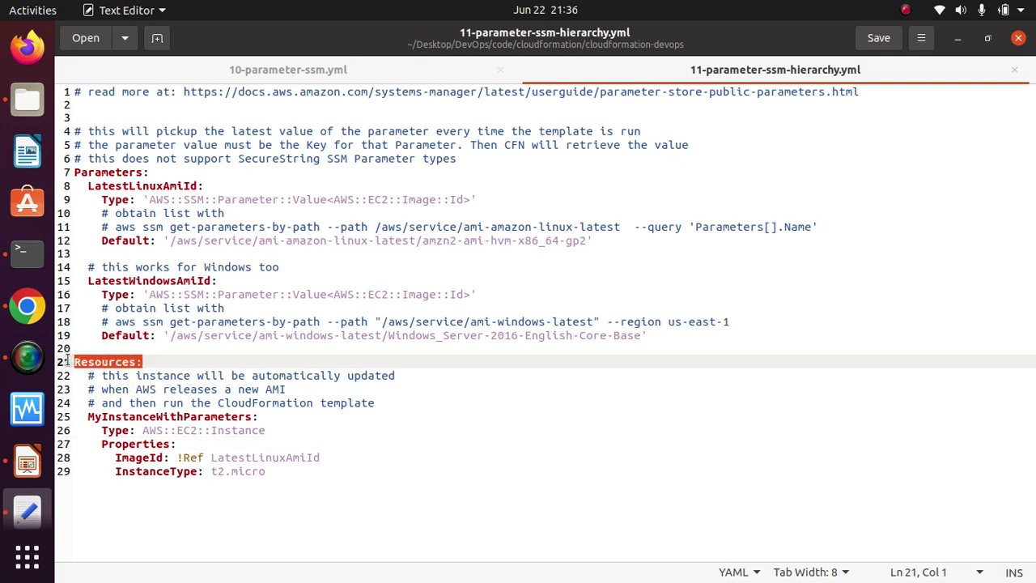
pyautogui.moveTo(276, 419); pyautogui.dragTo(87, 414)
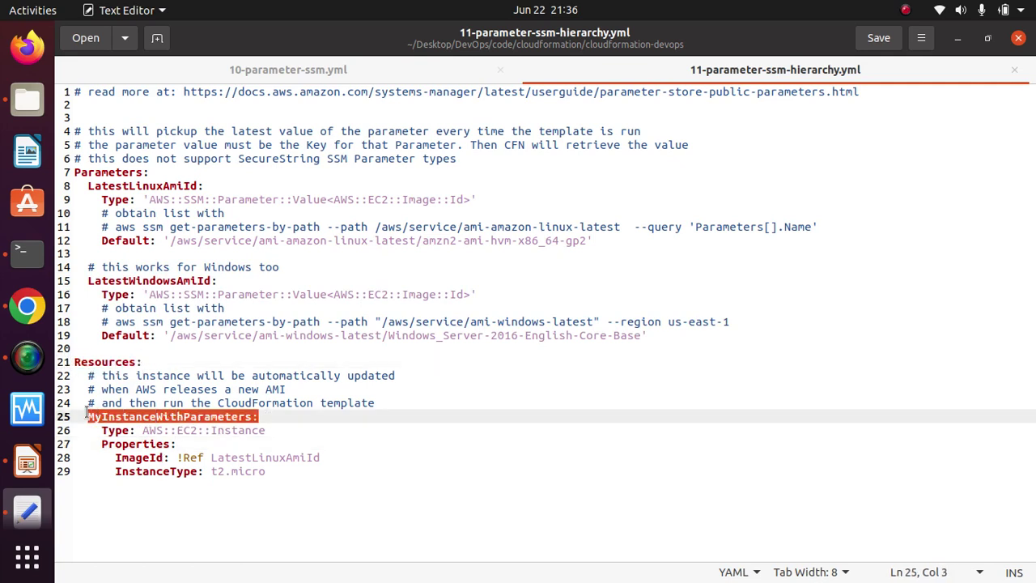
pyautogui.tripleClick(221, 424)
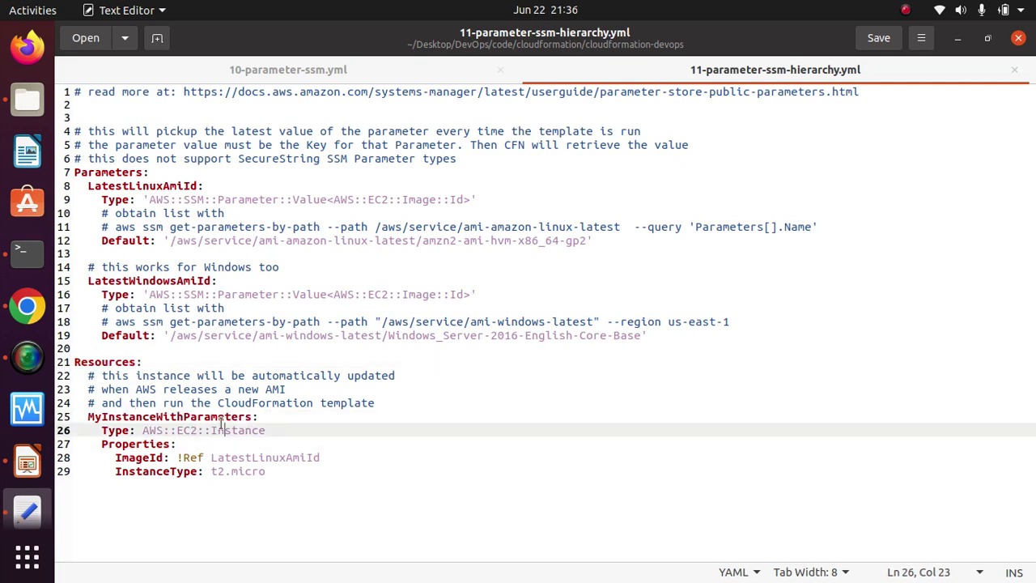
pyautogui.click(229, 418)
pyautogui.press('End')
pyautogui.hotkey('shift', 'Home')
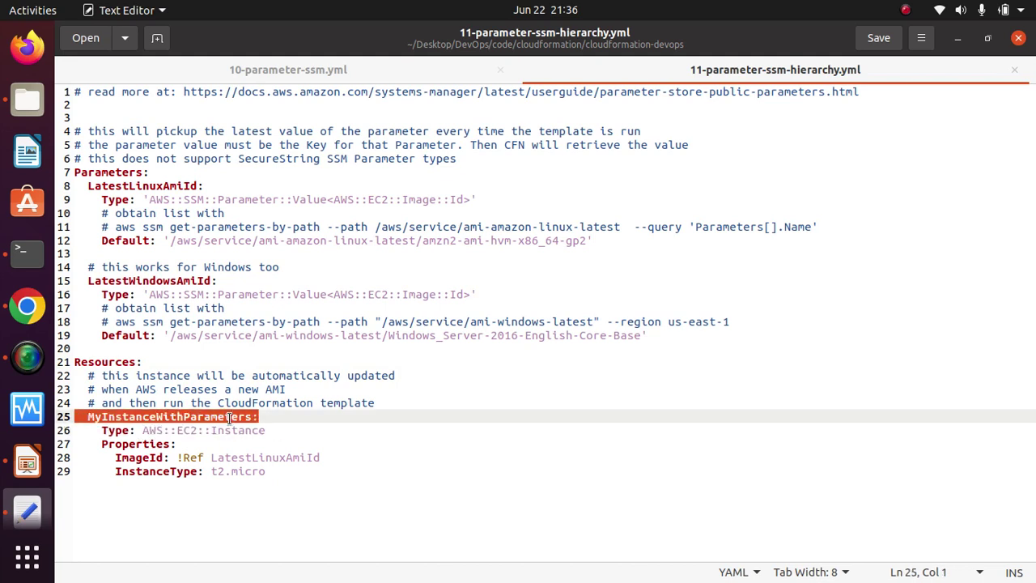
pyautogui.click(237, 430)
pyautogui.moveTo(290, 437); pyautogui.dragTo(279, 472)
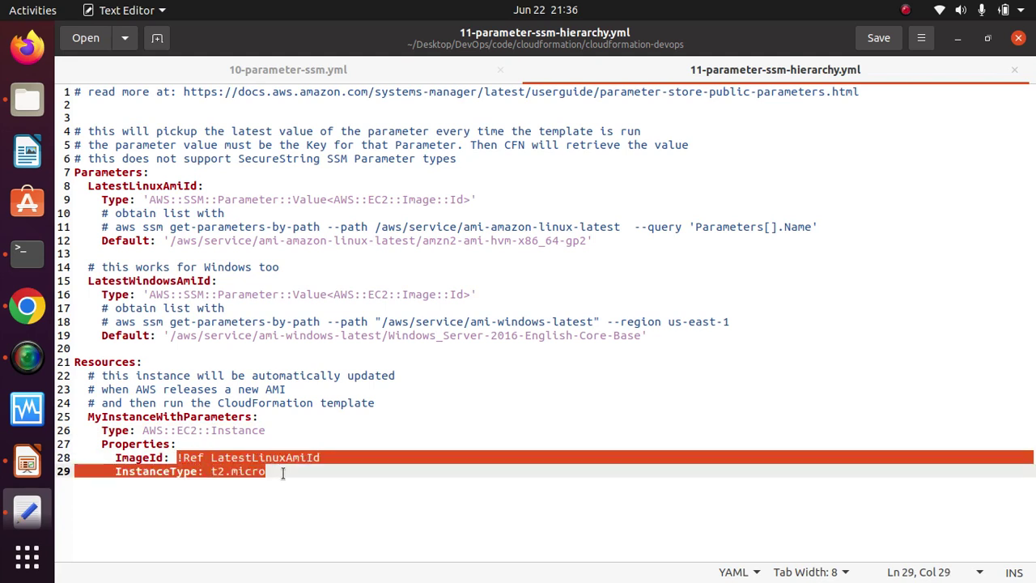
# Step: Trace the instance's ImageId reference to the LatestLinuxAmiId parameter, and check the LatestWindowsAmiId parameter and the InstanceType property
pyautogui.click(150, 458)
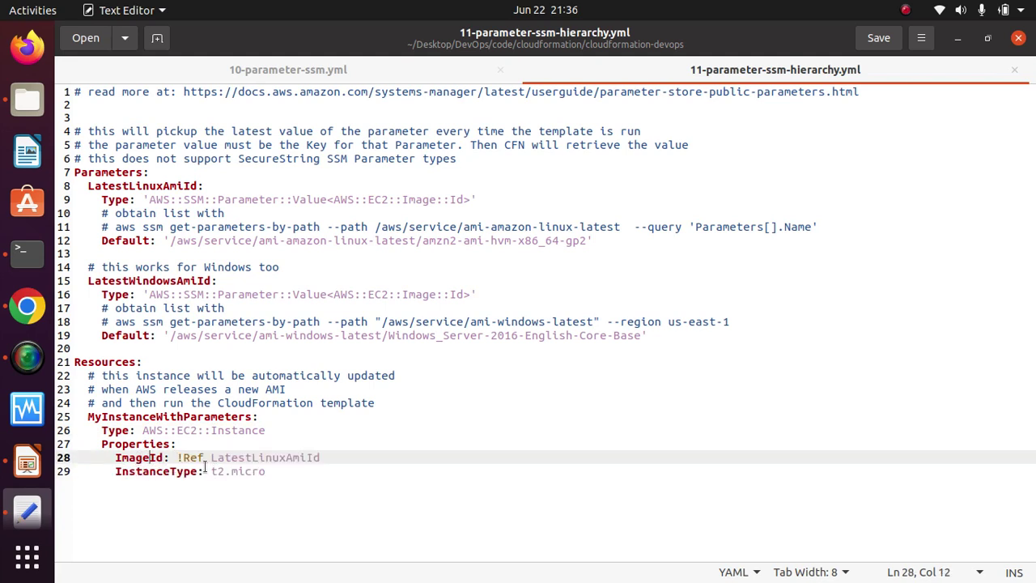
pyautogui.doubleClick(244, 458)
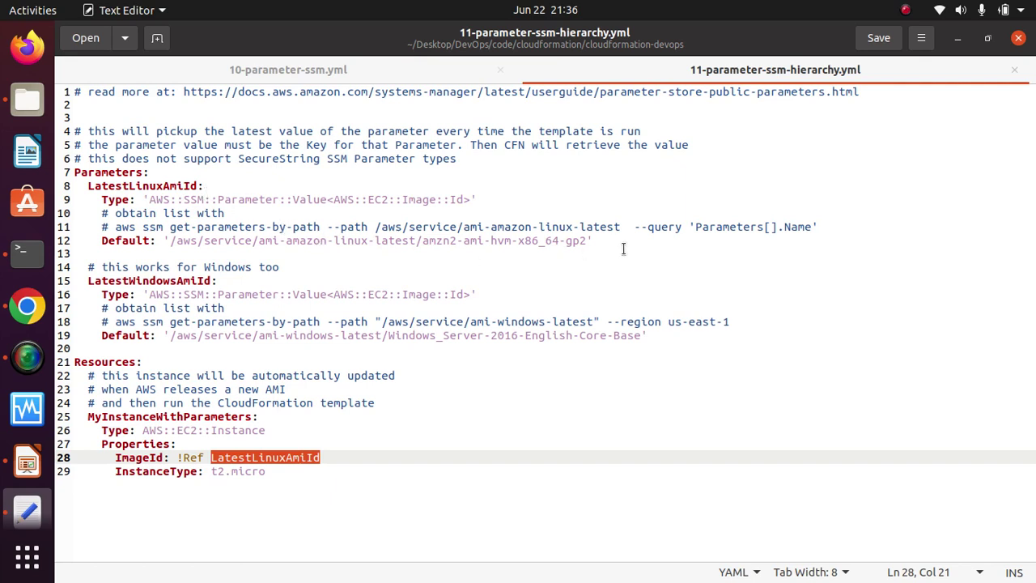
pyautogui.moveTo(623, 244); pyautogui.dragTo(85, 186)
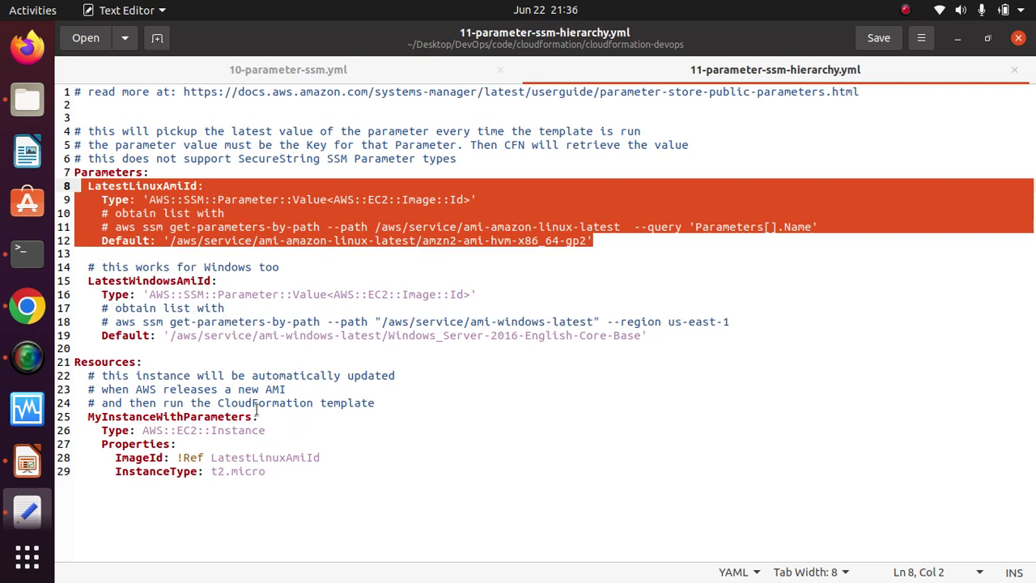
pyautogui.click(216, 281)
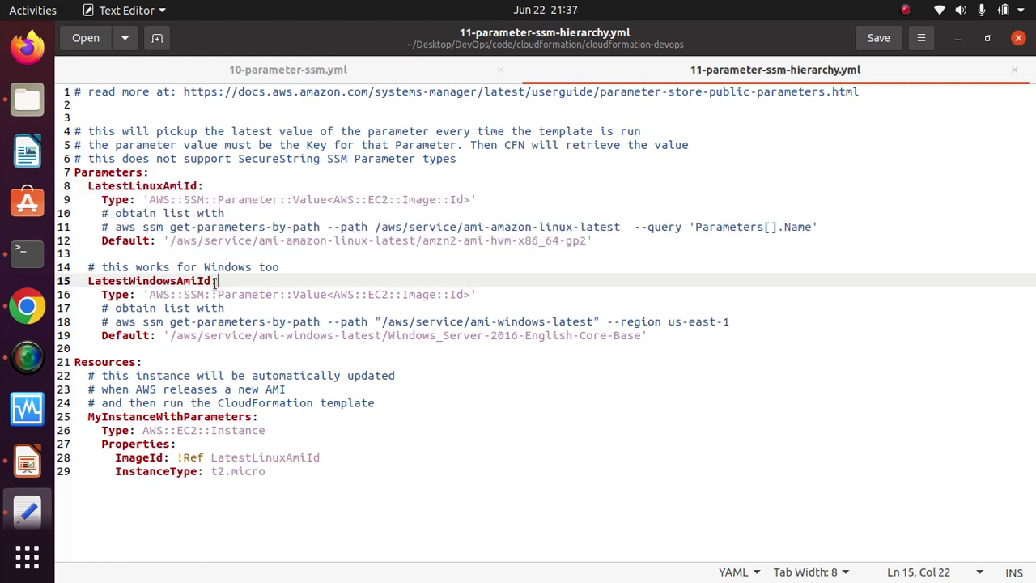
pyautogui.moveTo(214, 281); pyautogui.dragTo(89, 281)
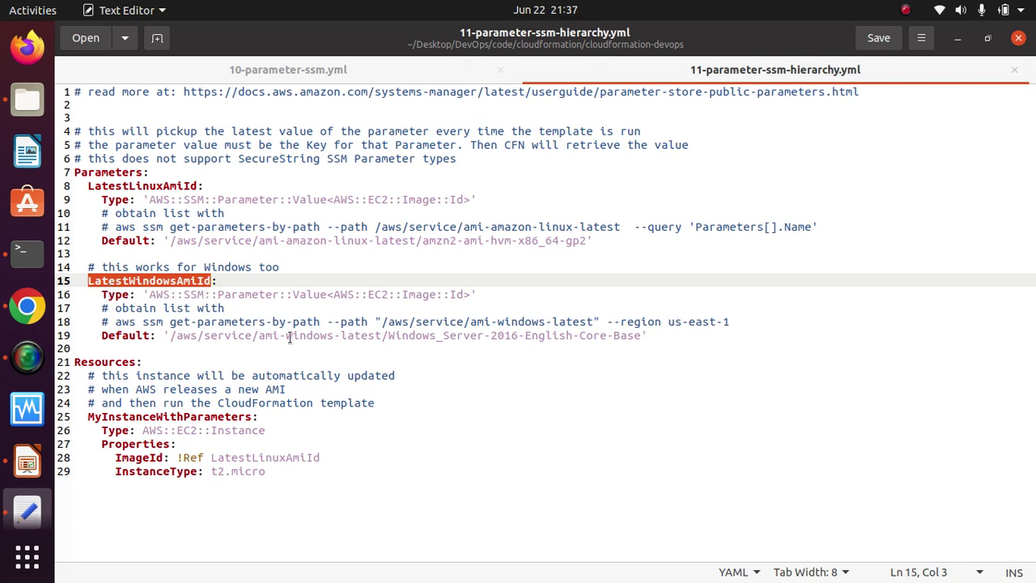
pyautogui.moveTo(213, 472); pyautogui.dragTo(279, 471)
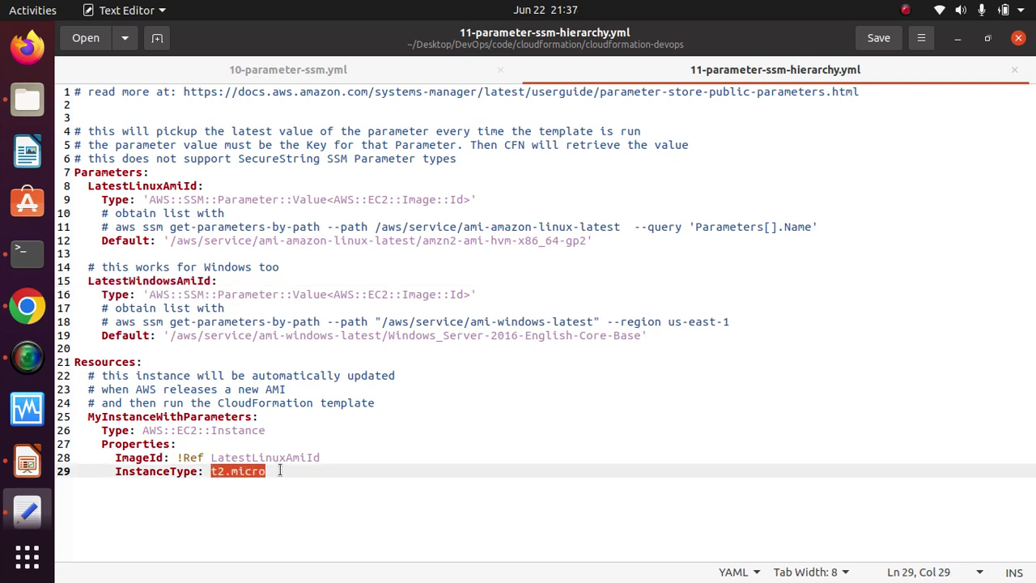
pyautogui.click(357, 476)
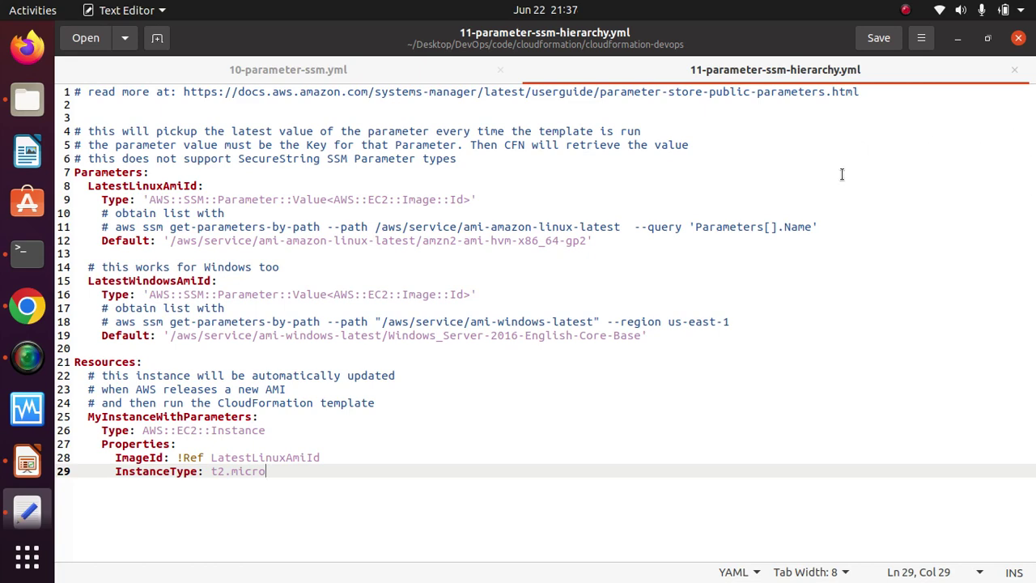
# Step: Close both open template files and reopen 11-parameter-ssm-hierarchy.yml from the cloudformation-devops folder
pyautogui.click(1014, 69)
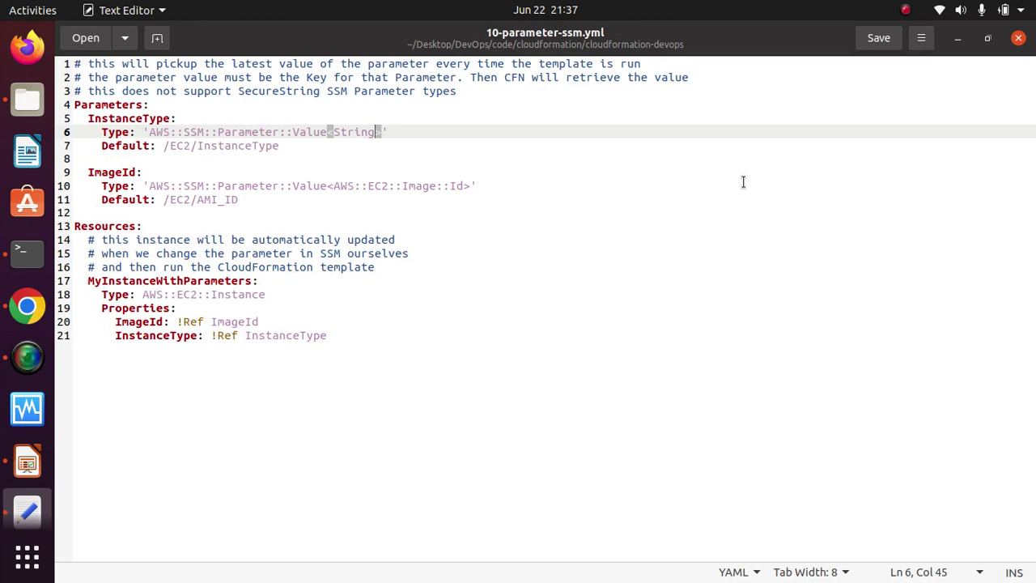
pyautogui.click(1018, 38)
pyautogui.click(476, 252)
pyautogui.doubleClick(404, 127)
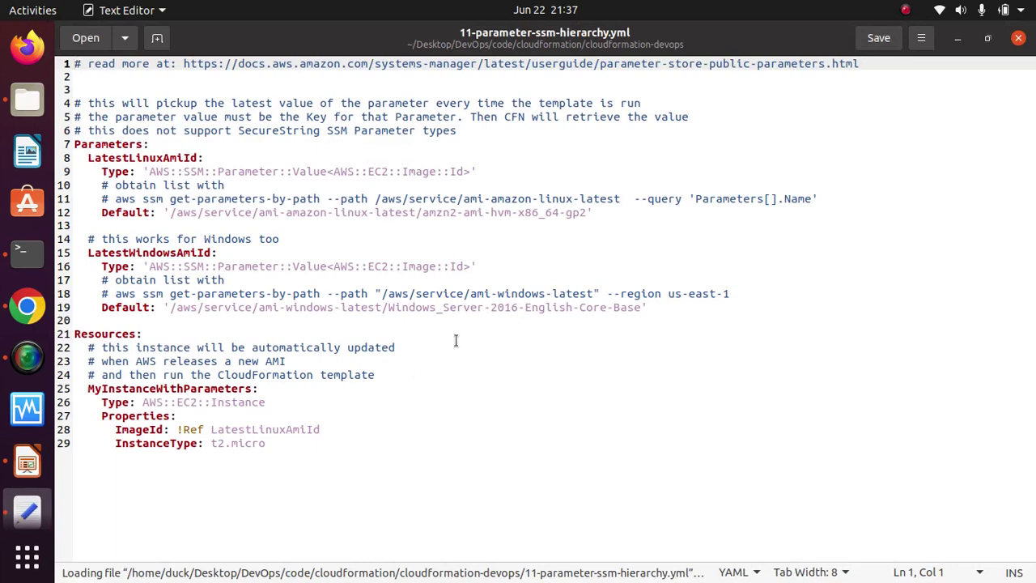
# Step: Switch to Chrome, refresh the CloudFormation stack list to check the deletion of the test stack, and go back to the Stacks overview
pyautogui.click(26, 306)
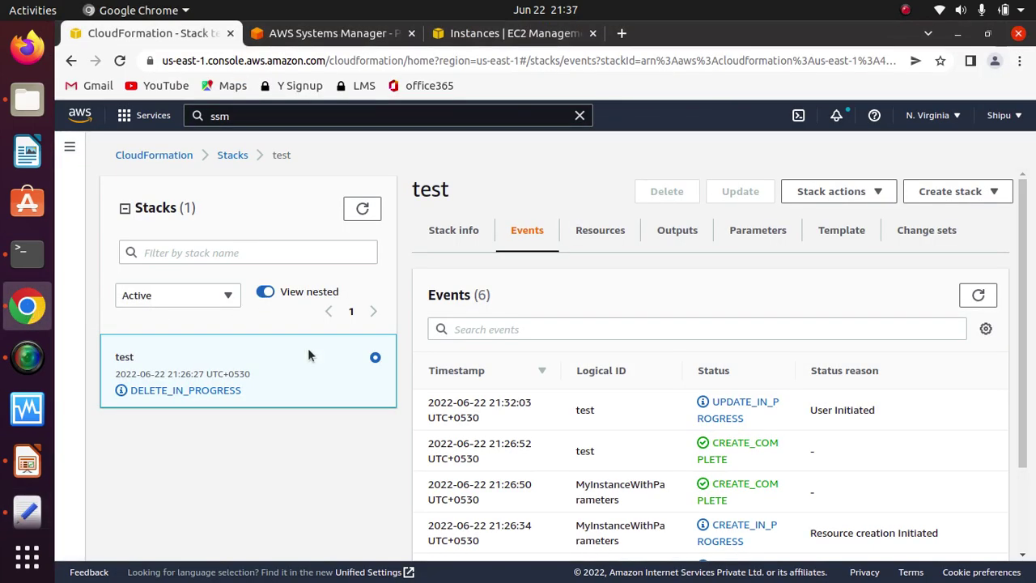
pyautogui.click(362, 209)
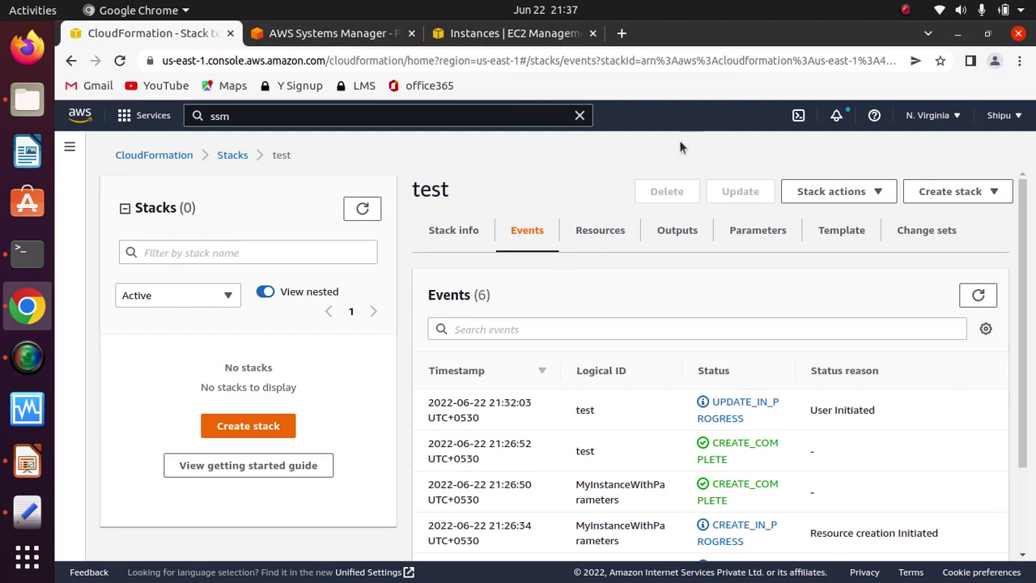
pyautogui.click(226, 154)
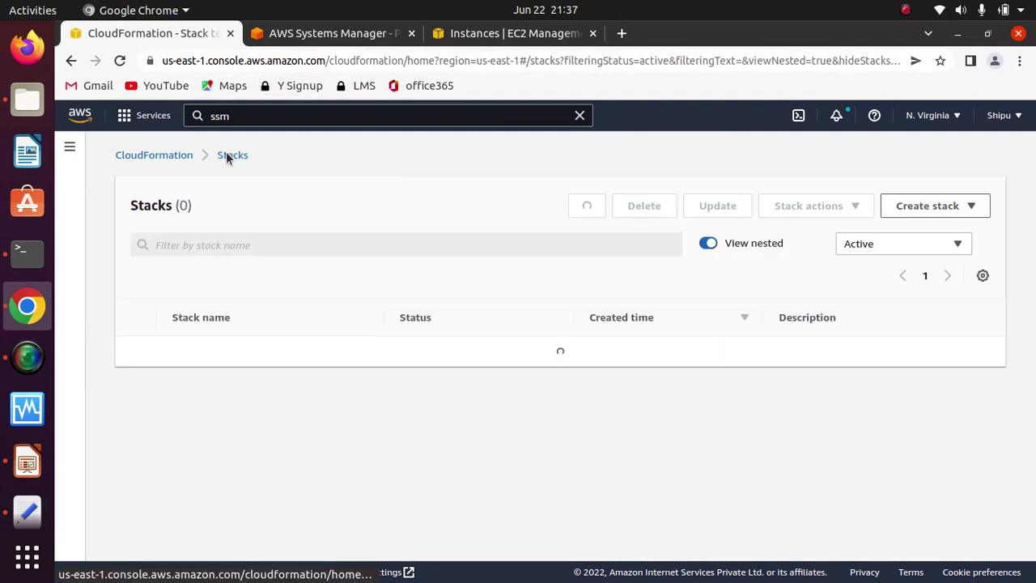
# Step: Start creating a stack from the uploaded template file 11-parameter-ssm-hierarchy.yml and continue to the stack details
pyautogui.click(590, 438)
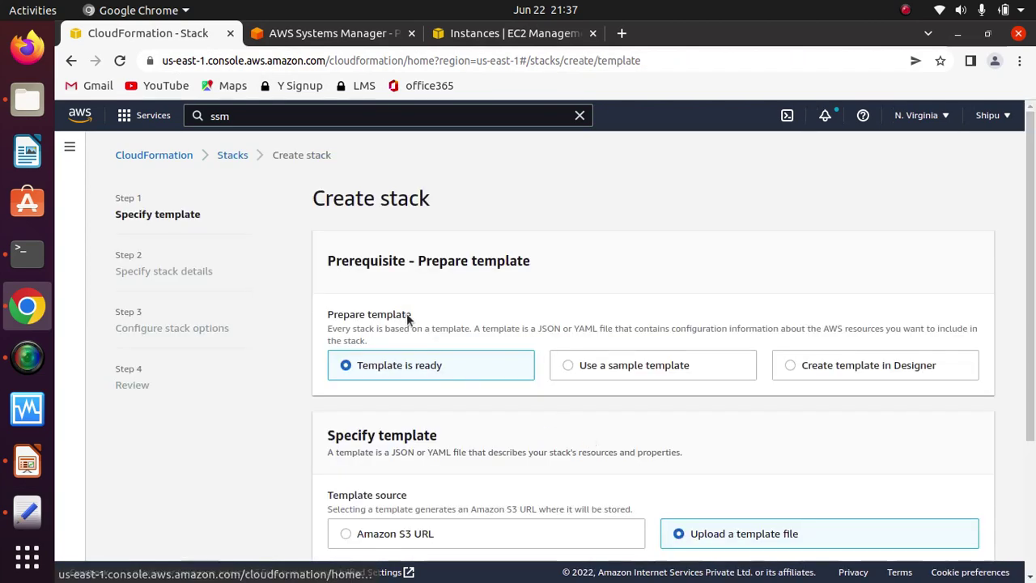
pyautogui.scroll(-3, 1030, 258)
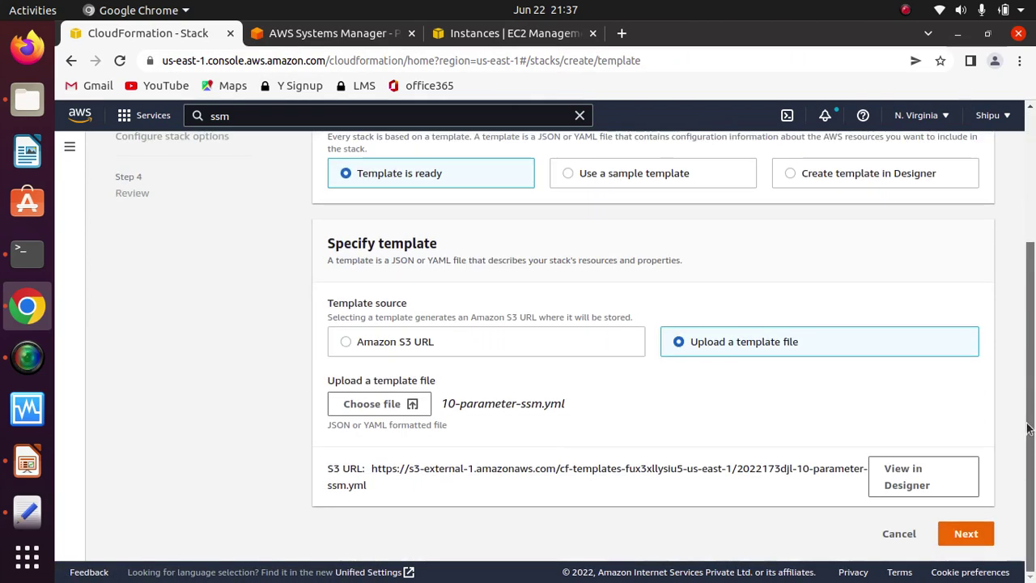
pyautogui.click(404, 404)
pyautogui.click(339, 155)
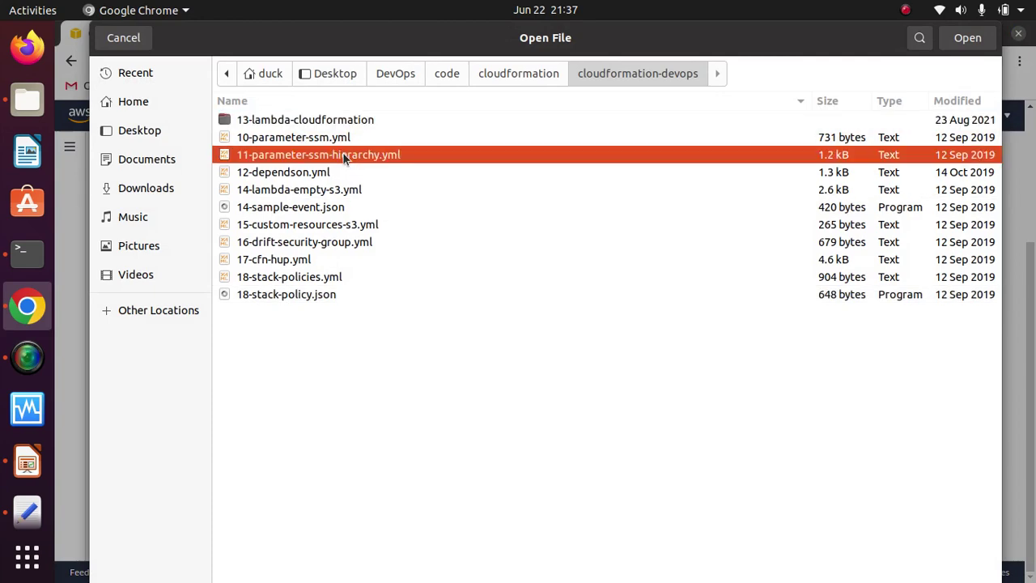
pyautogui.click(965, 37)
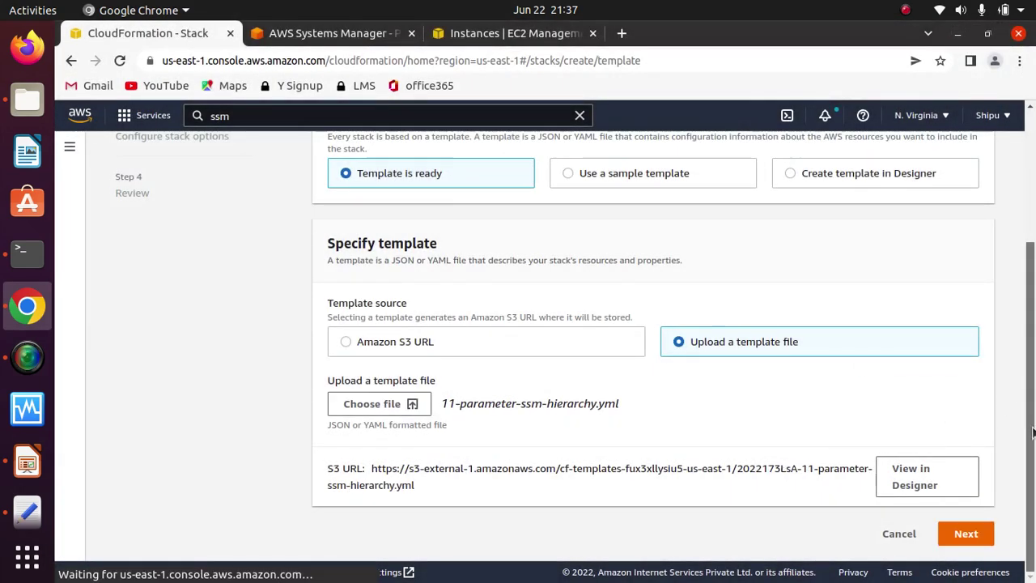
pyautogui.click(966, 534)
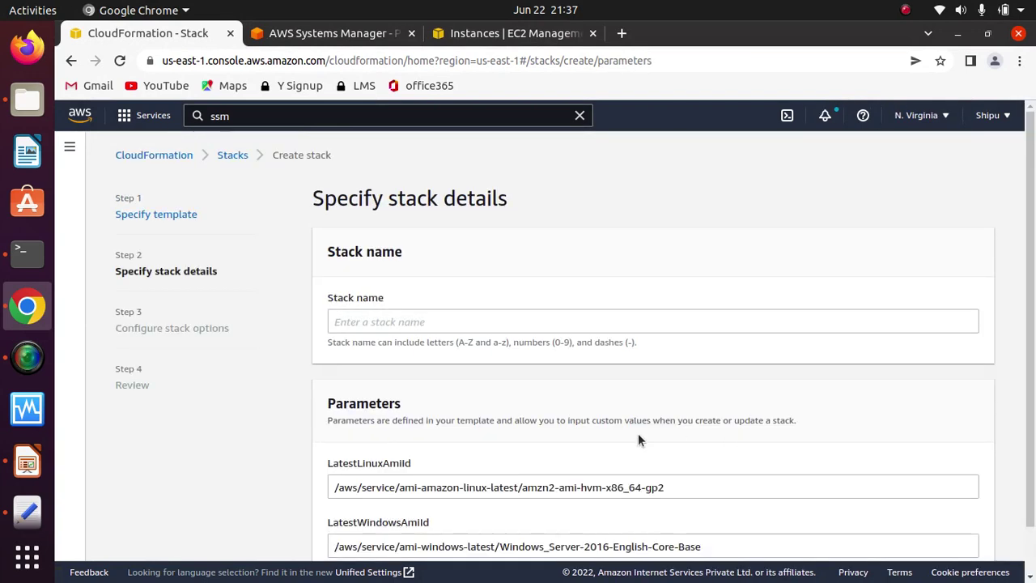
# Step: Name the stack testing and review the default paths of the LatestLinuxAmiId and LatestWindowsAmiId parameters
pyautogui.click(438, 324)
pyautogui.write('testing')
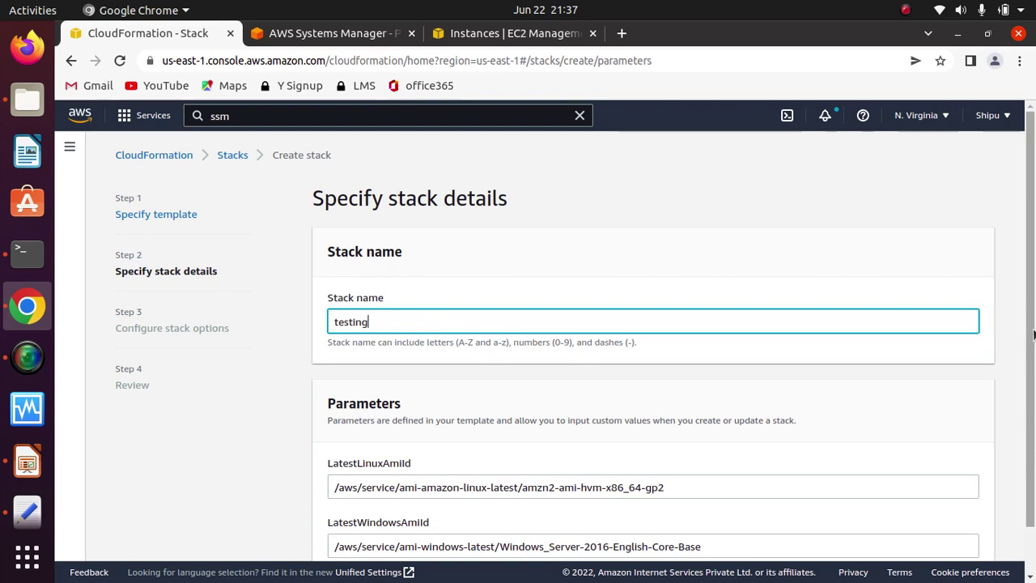
pyautogui.scroll(-2, 840, 403)
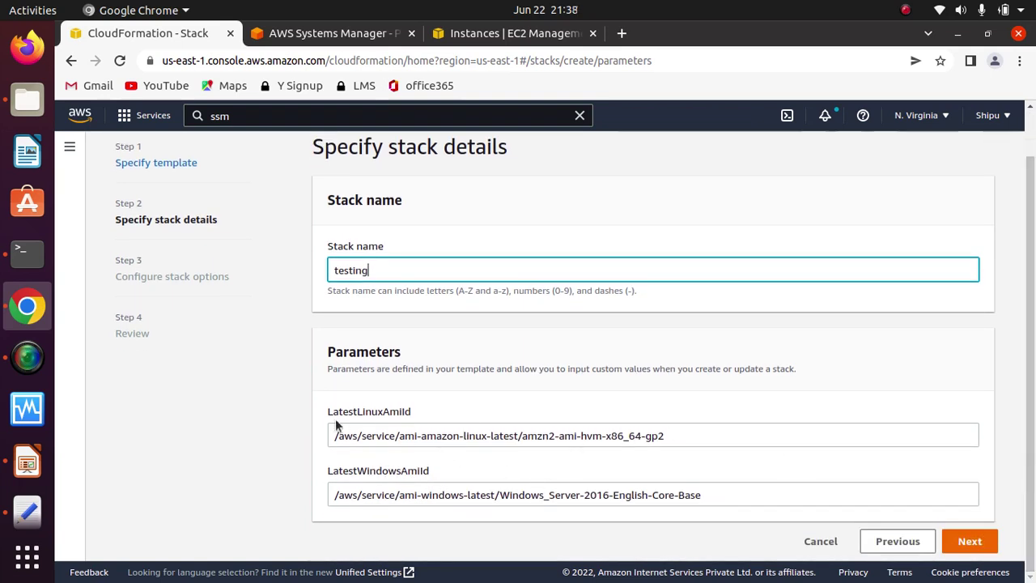
pyautogui.moveTo(667, 436); pyautogui.dragTo(315, 435)
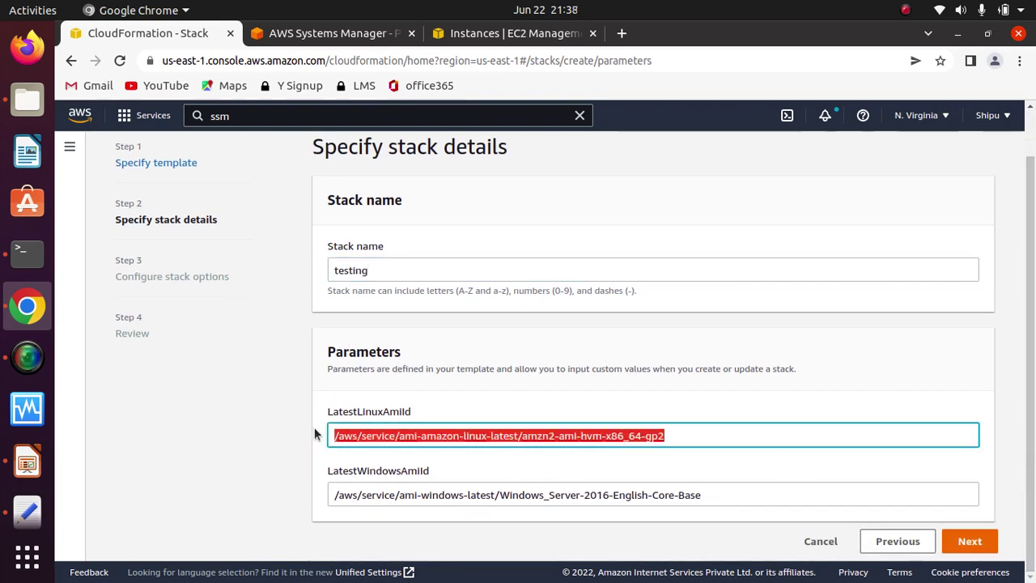
pyautogui.moveTo(723, 494); pyautogui.dragTo(360, 484)
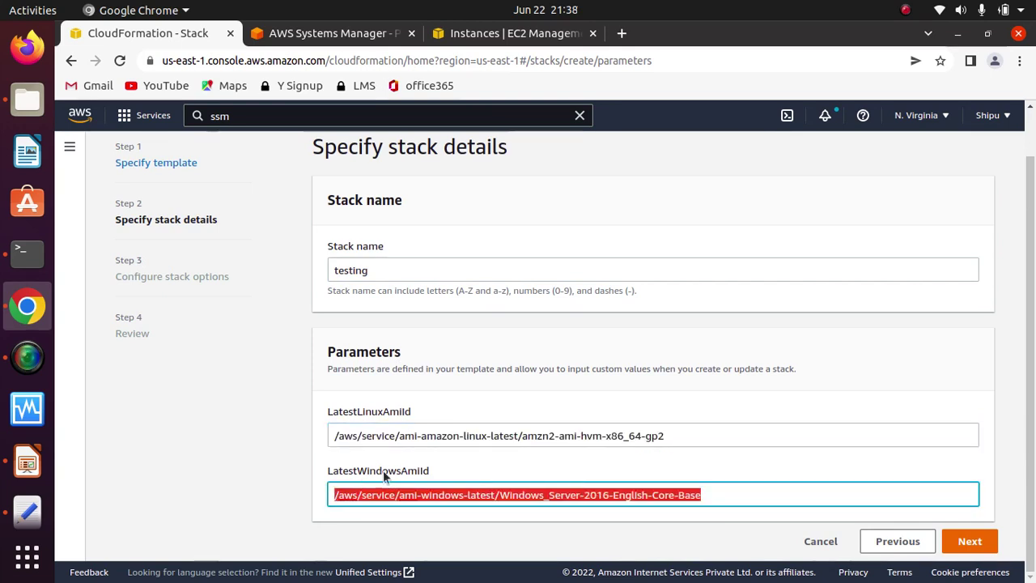
# Step: Keep the default Linux and Windows AMI parameter paths and the default stack options, and create the testing stack
pyautogui.click(717, 494)
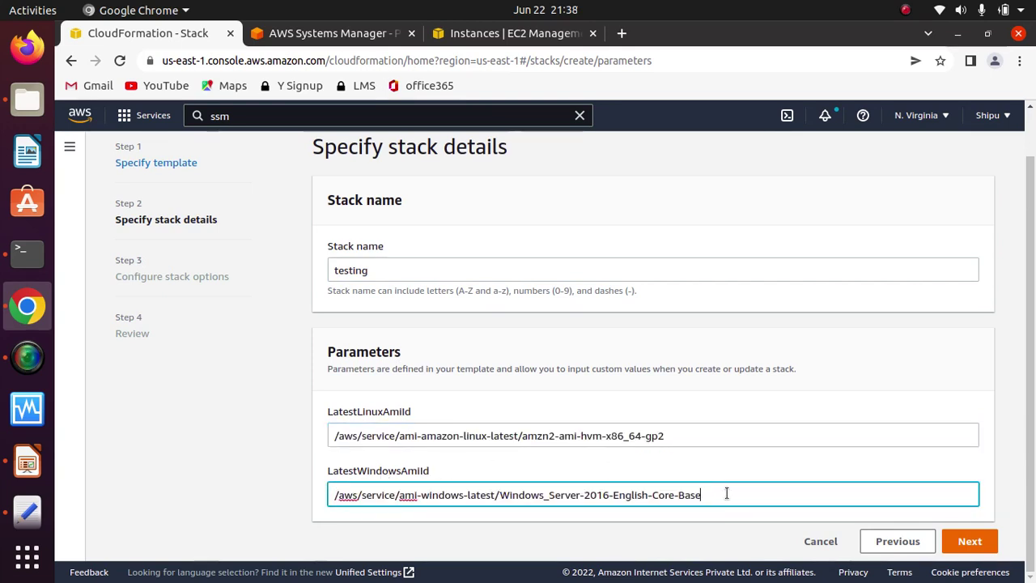
pyautogui.moveTo(705, 437); pyautogui.dragTo(147, 407)
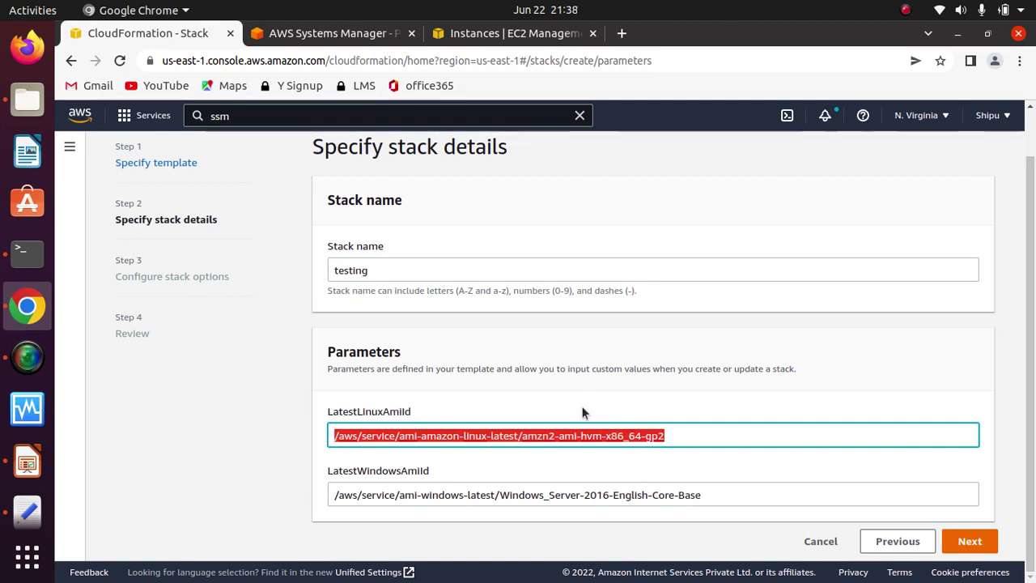
pyautogui.doubleClick(678, 436)
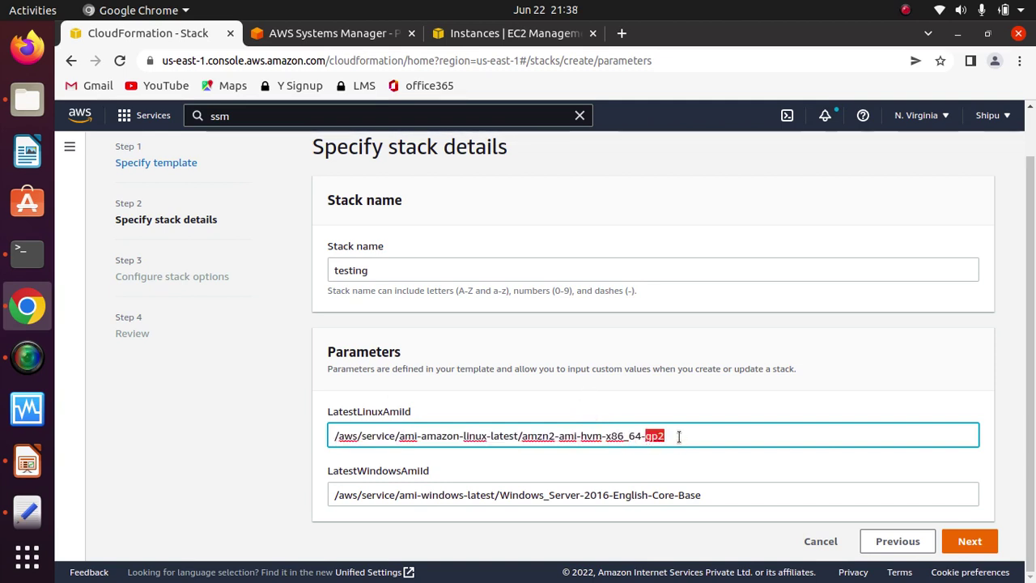
pyautogui.moveTo(687, 437); pyautogui.dragTo(318, 433)
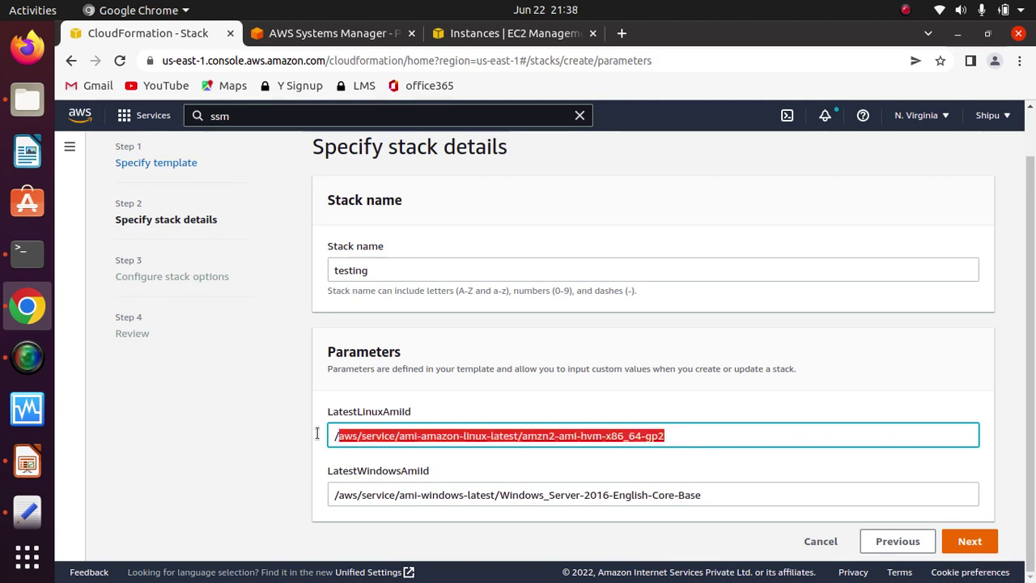
pyautogui.click(970, 540)
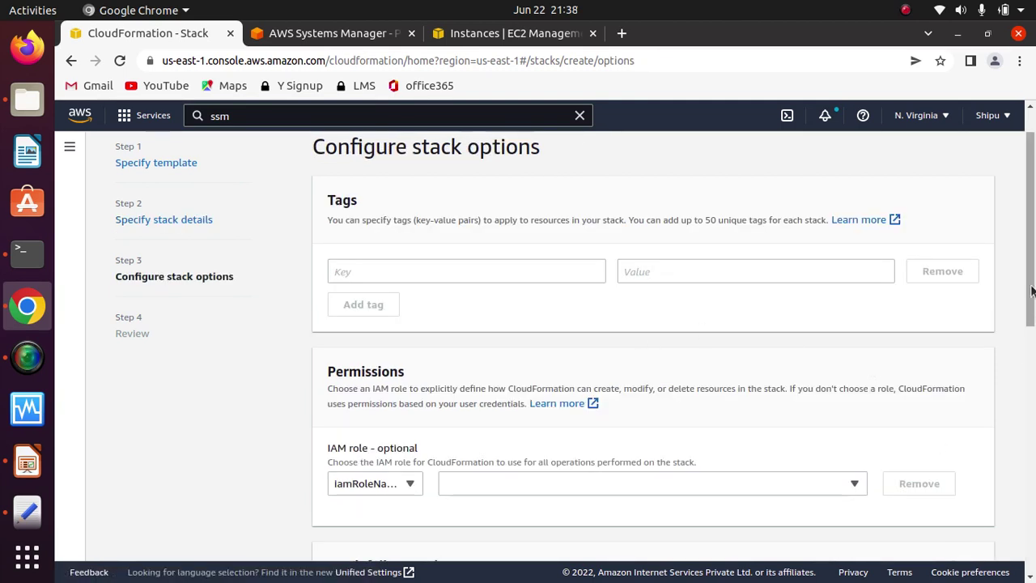
pyautogui.moveTo(1029, 289); pyautogui.dragTo(1032, 530)
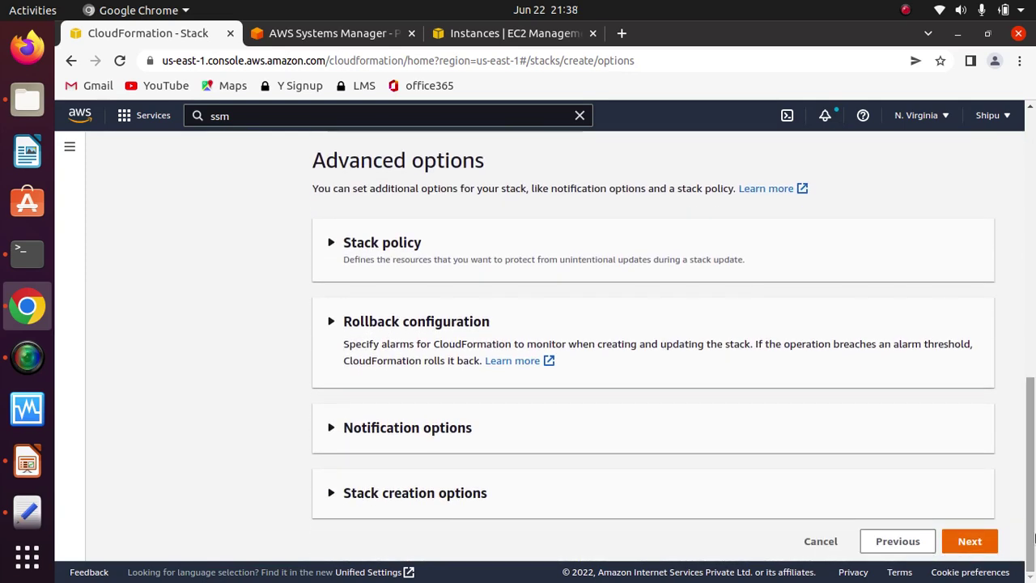
pyautogui.click(969, 539)
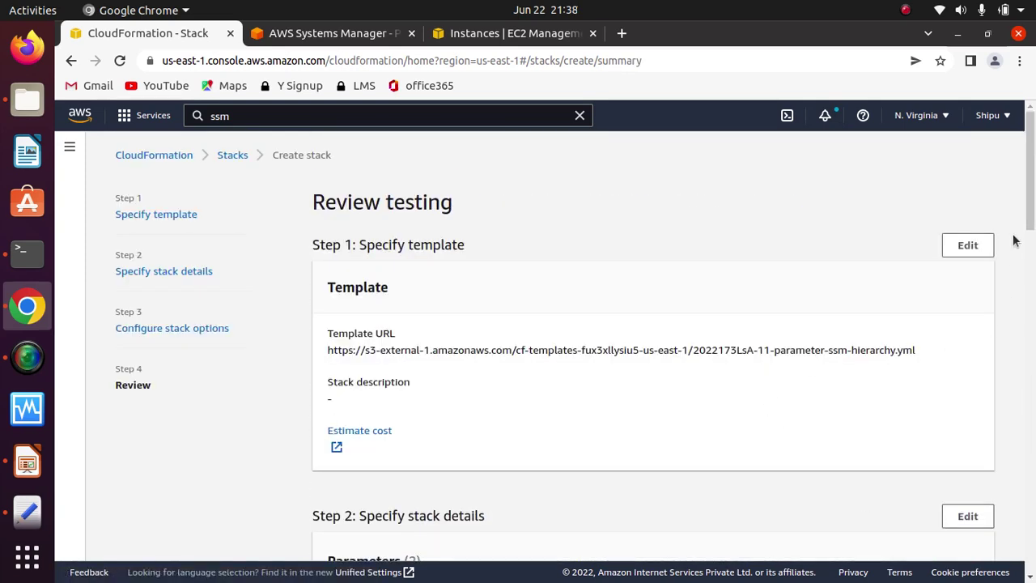
pyautogui.moveTo(1030, 178); pyautogui.dragTo(1032, 518)
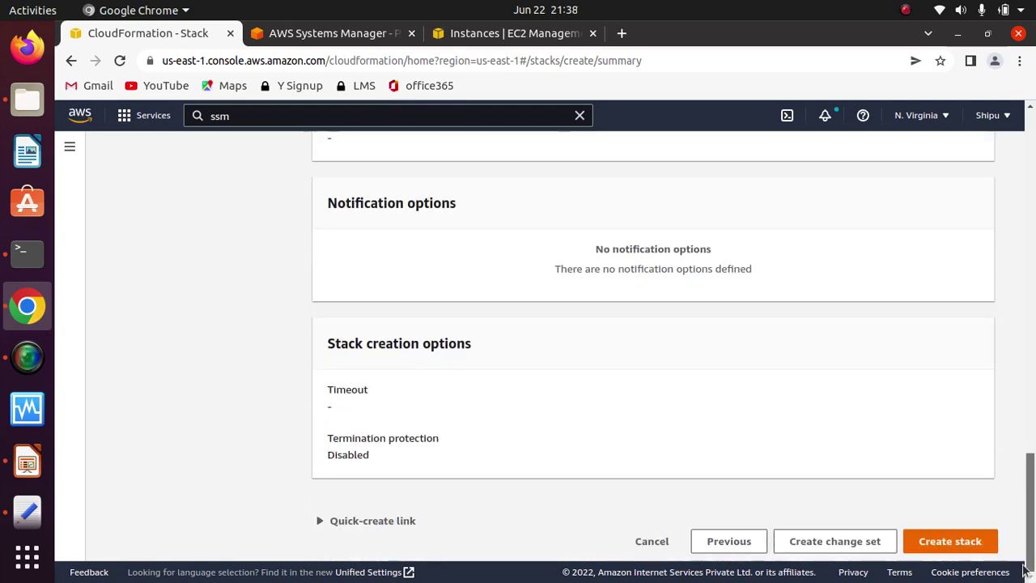
pyautogui.click(950, 541)
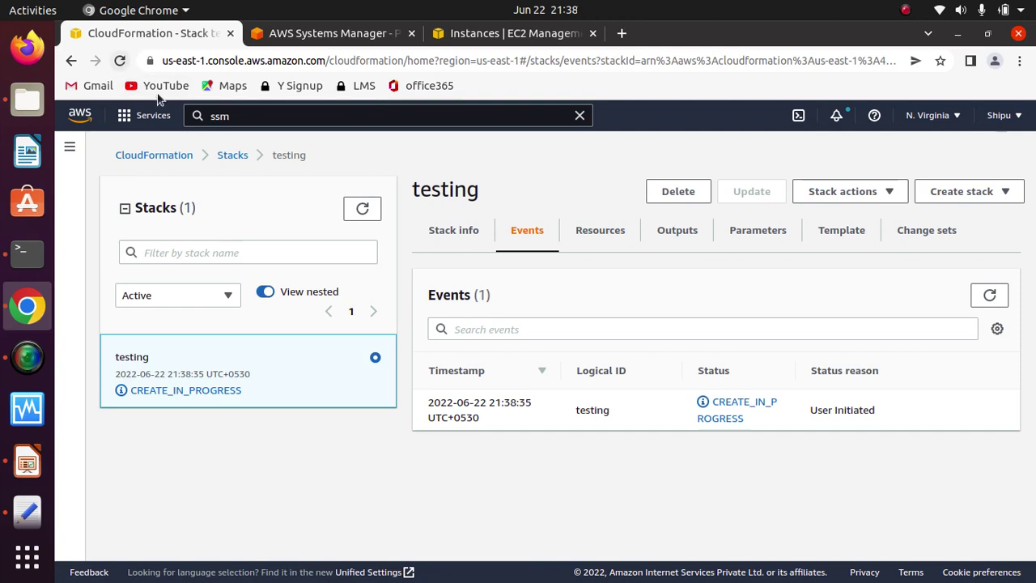
# Step: Refresh the testing stack's events repeatedly to follow its creation progress
pyautogui.click(989, 296)
pyautogui.click(990, 295)
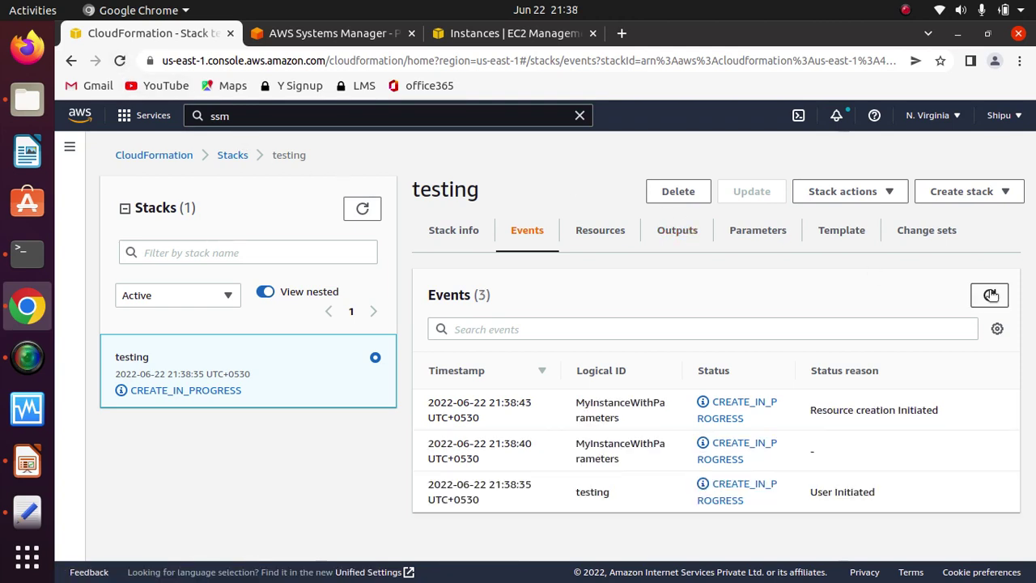
pyautogui.click(990, 296)
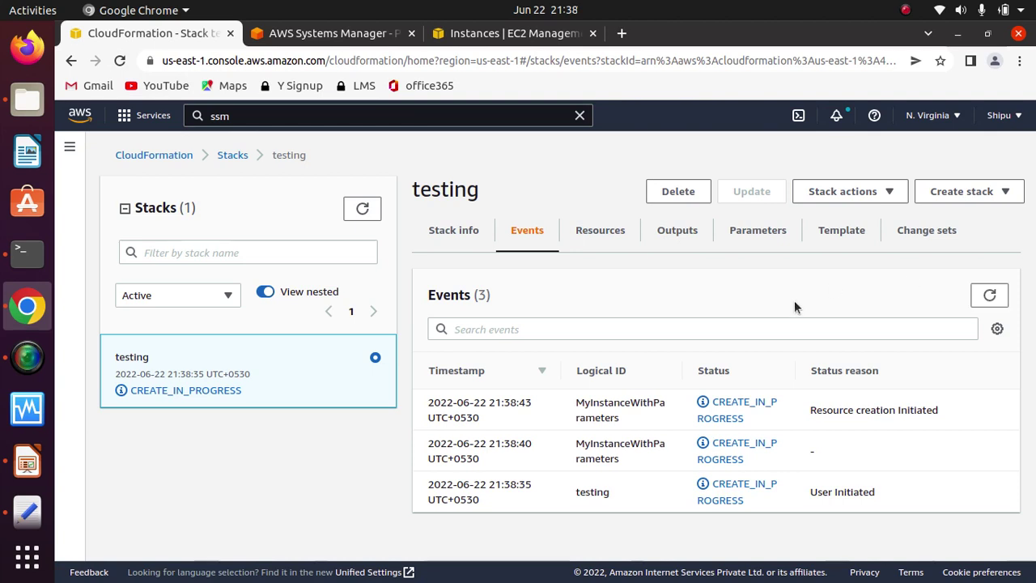
pyautogui.click(989, 297)
pyautogui.click(989, 298)
pyautogui.click(989, 299)
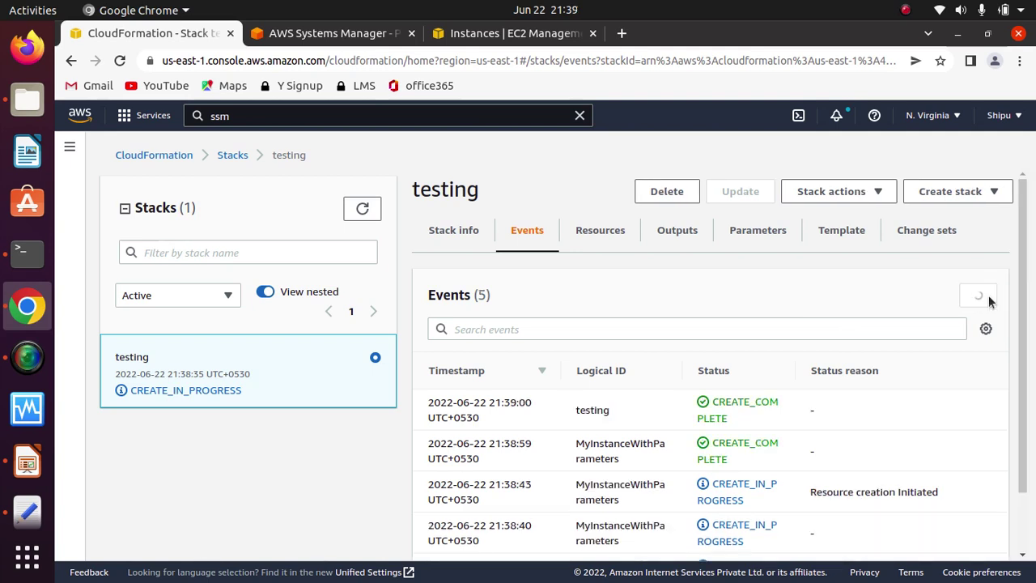
pyautogui.click(981, 300)
pyautogui.click(978, 302)
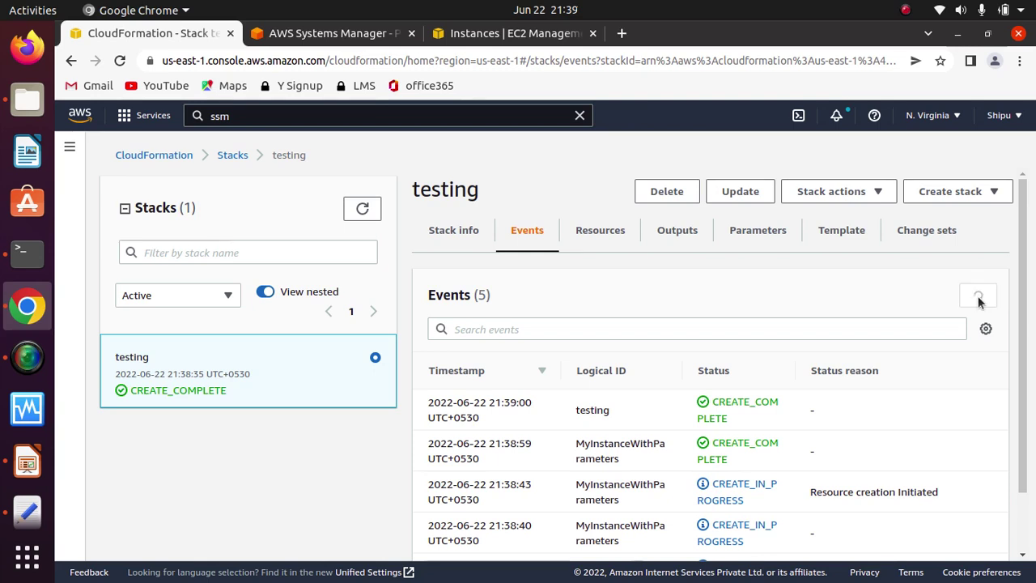
pyautogui.click(978, 301)
pyautogui.click(979, 297)
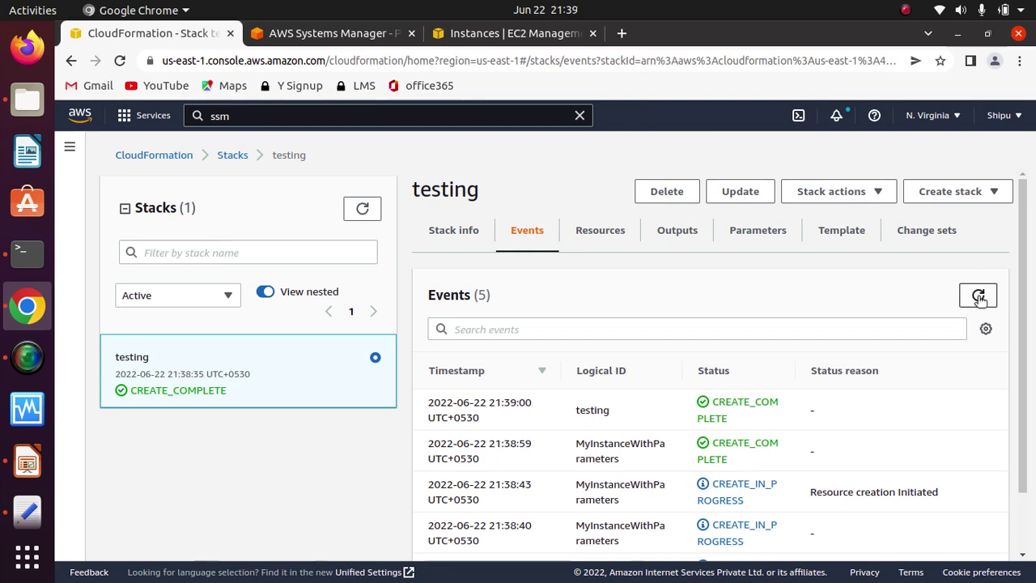
pyautogui.click(979, 297)
pyautogui.click(979, 297)
pyautogui.click(979, 297)
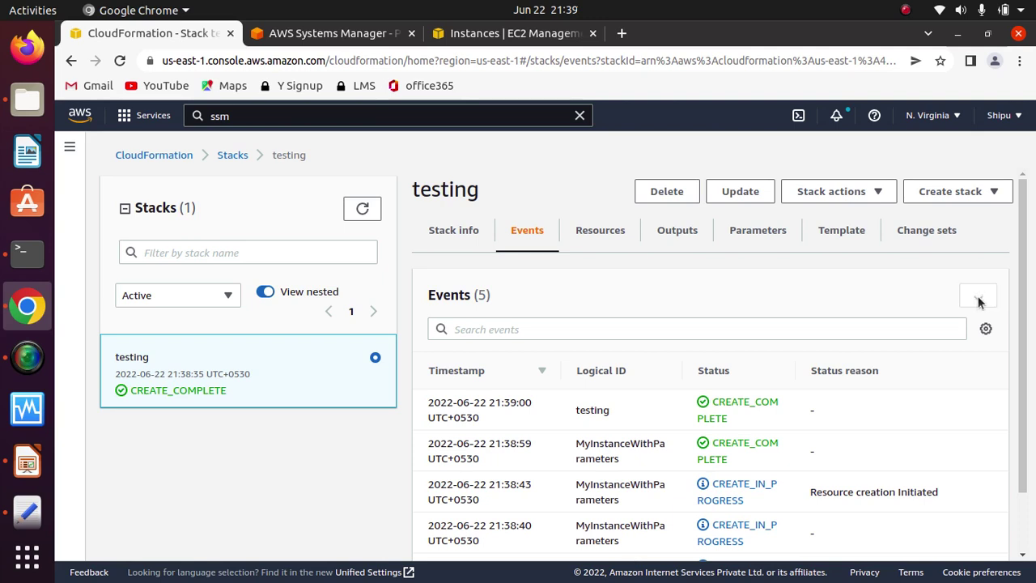
# Step: Go to the EC2 instances list, select the running instance, and examine its AMI ID in the instance details
pyautogui.click(331, 37)
pyautogui.click(477, 36)
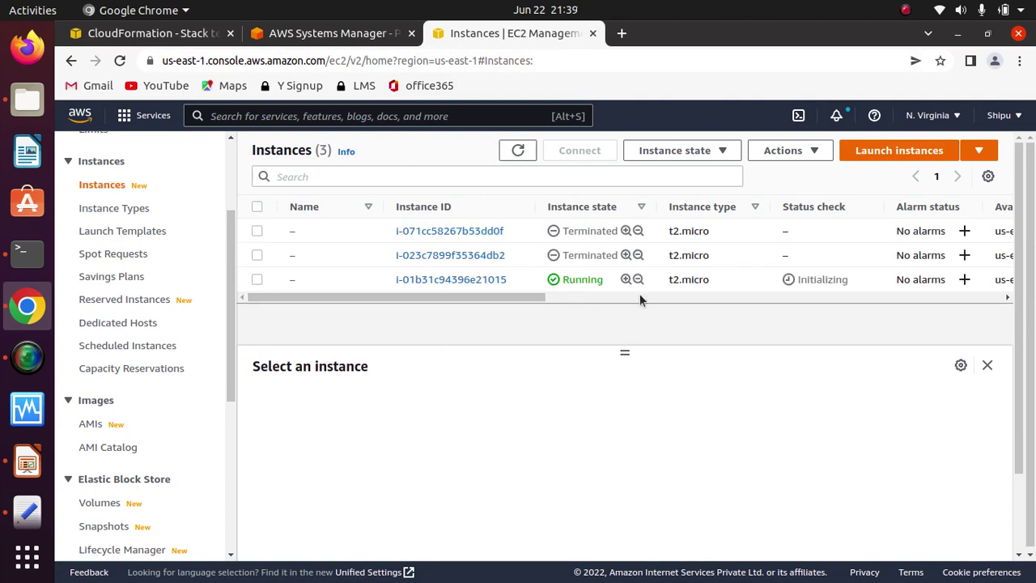
pyautogui.click(257, 279)
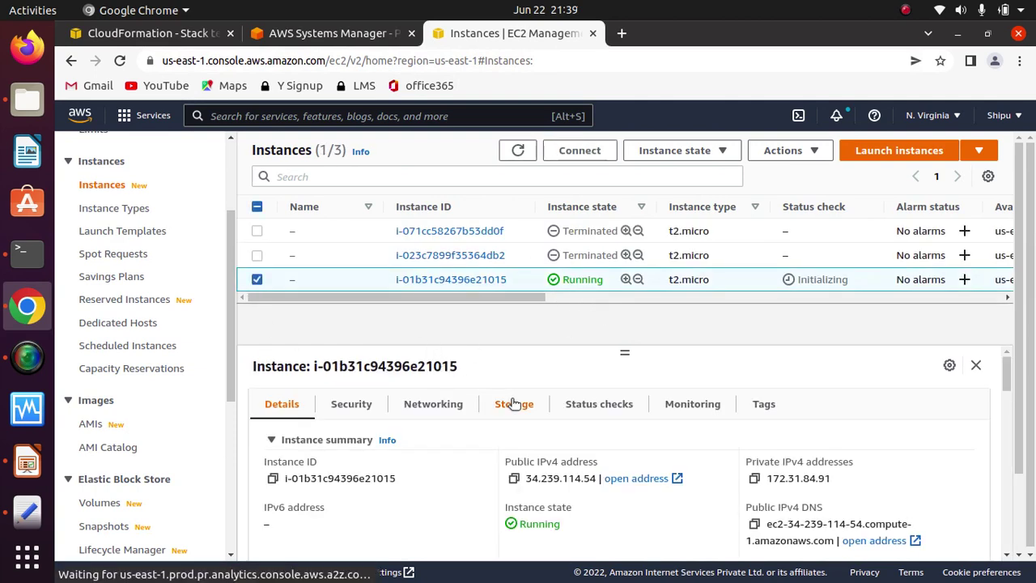
pyautogui.scroll(-2, 1008, 374)
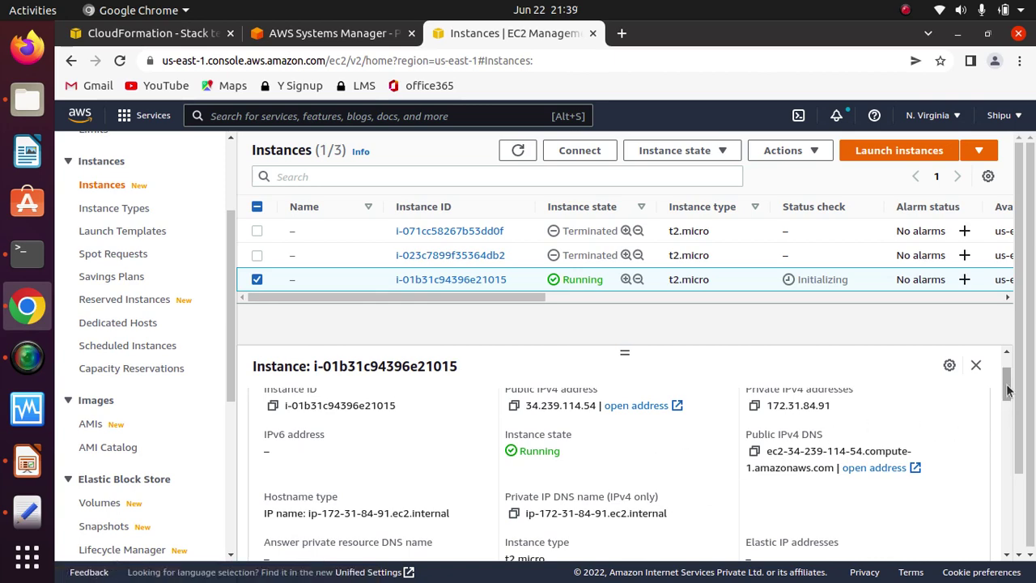
pyautogui.moveTo(1008, 387); pyautogui.dragTo(1008, 427)
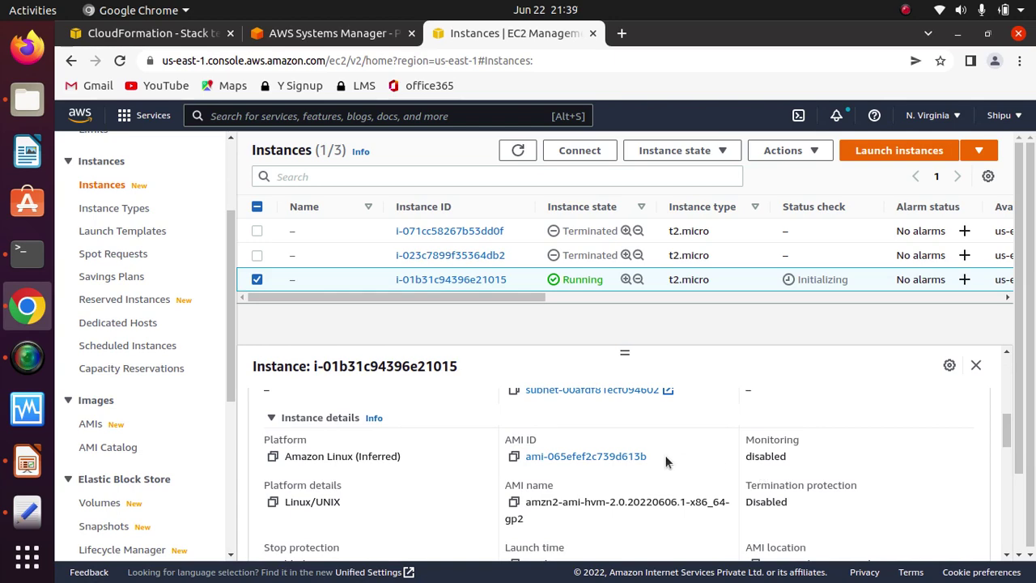
pyautogui.moveTo(666, 455); pyautogui.dragTo(524, 456)
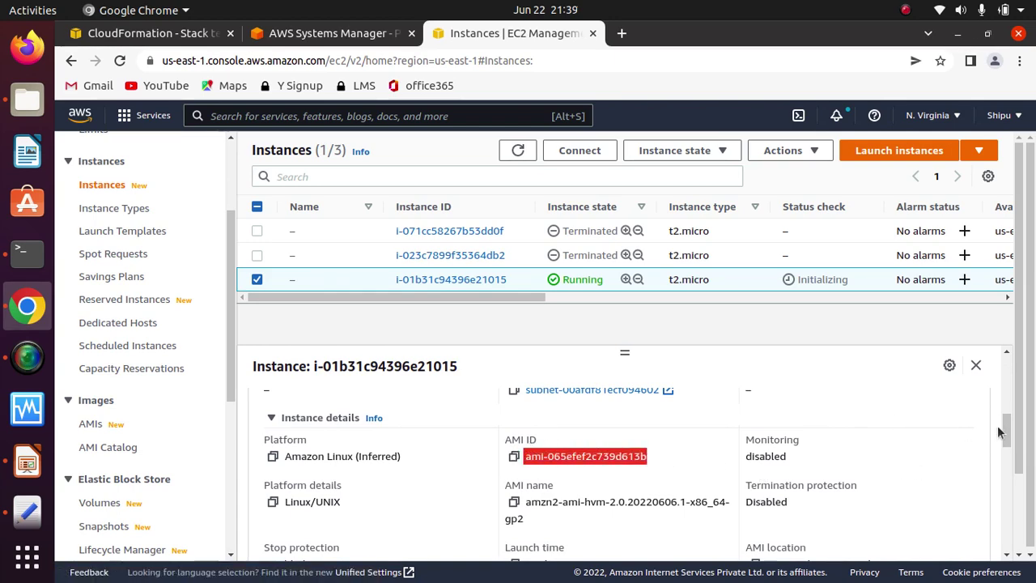
pyautogui.moveTo(999, 433); pyautogui.dragTo(1006, 374)
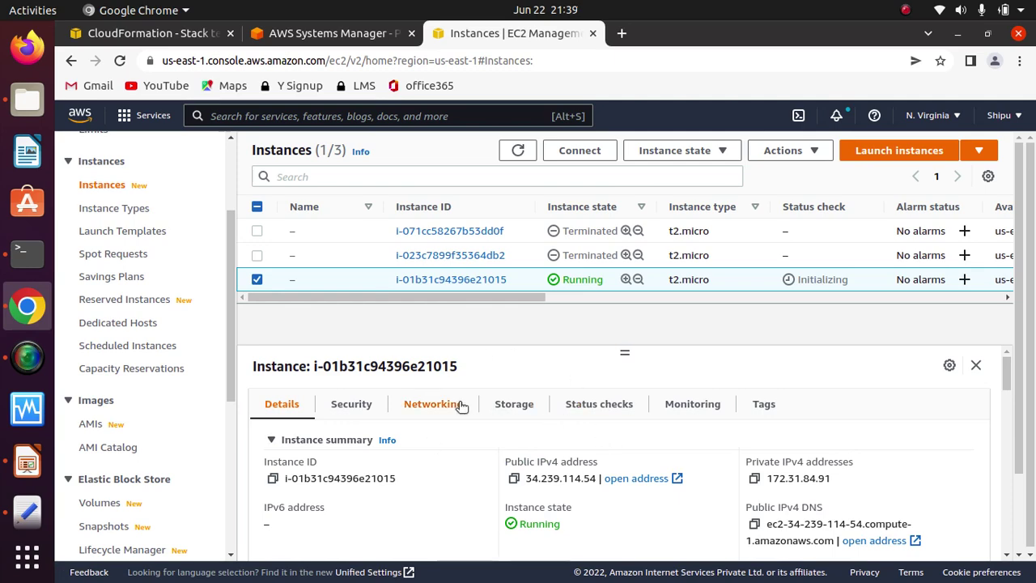
# Step: Return to the testing stack in CloudFormation and look over its available stack actions, clearing the leftover service search
pyautogui.click(293, 36)
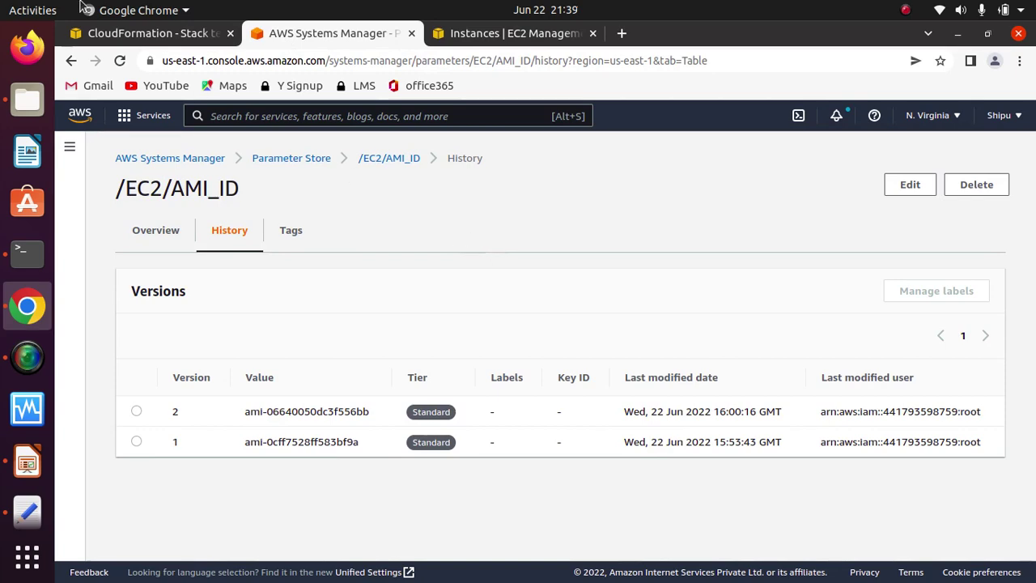
pyautogui.click(145, 33)
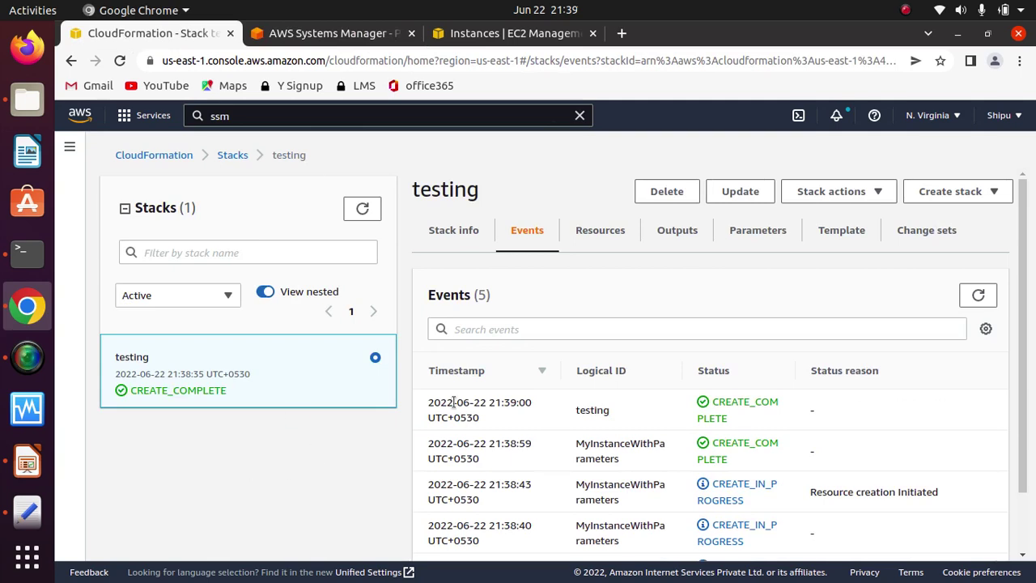
pyautogui.click(866, 194)
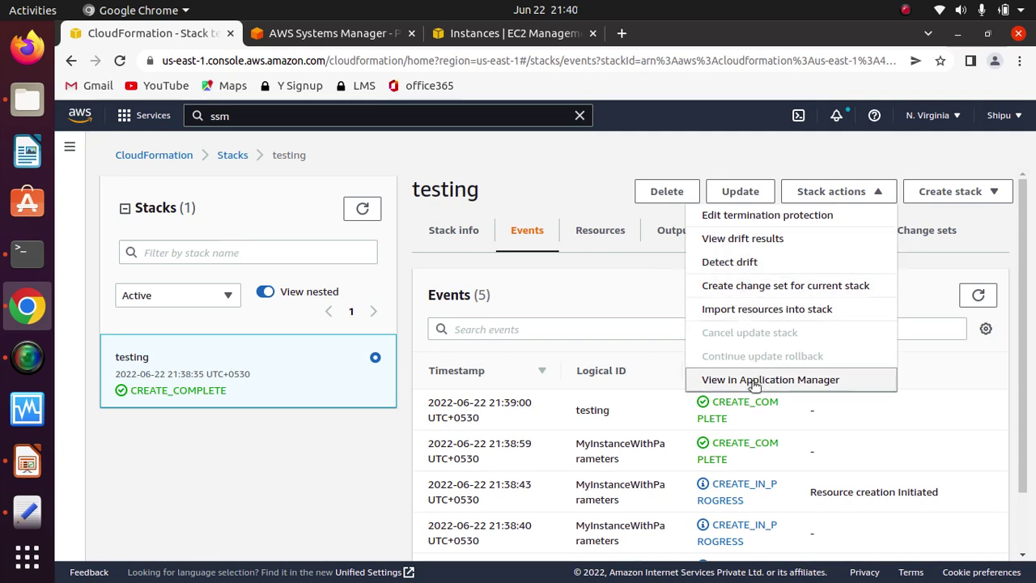
pyautogui.click(579, 289)
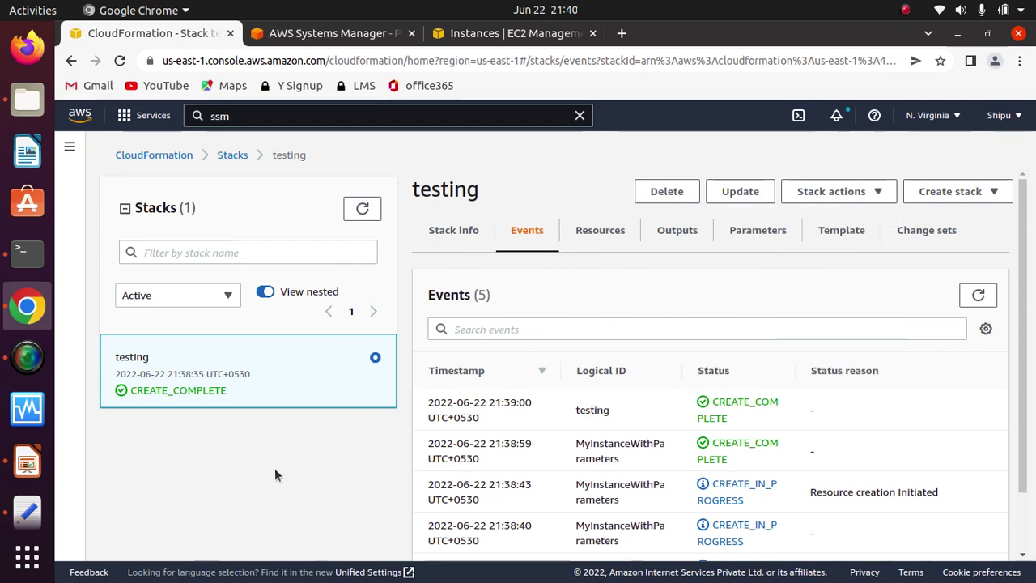
pyautogui.click(363, 209)
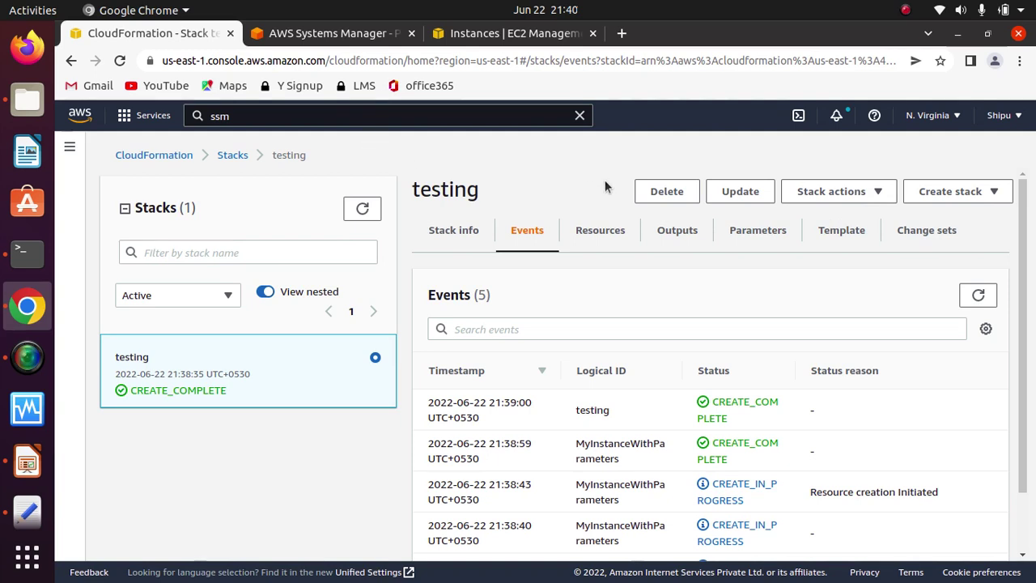
pyautogui.click(864, 192)
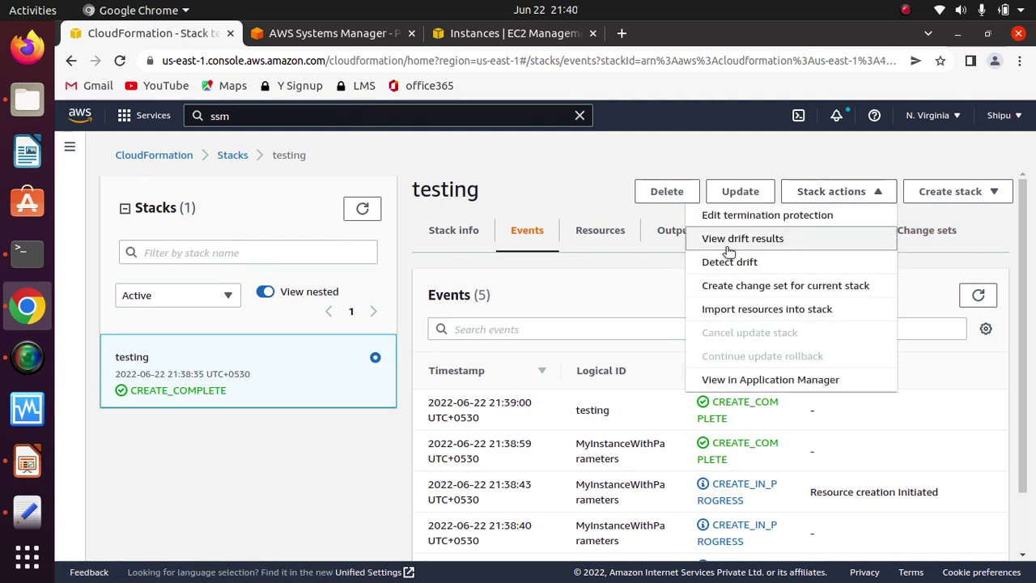
pyautogui.click(626, 148)
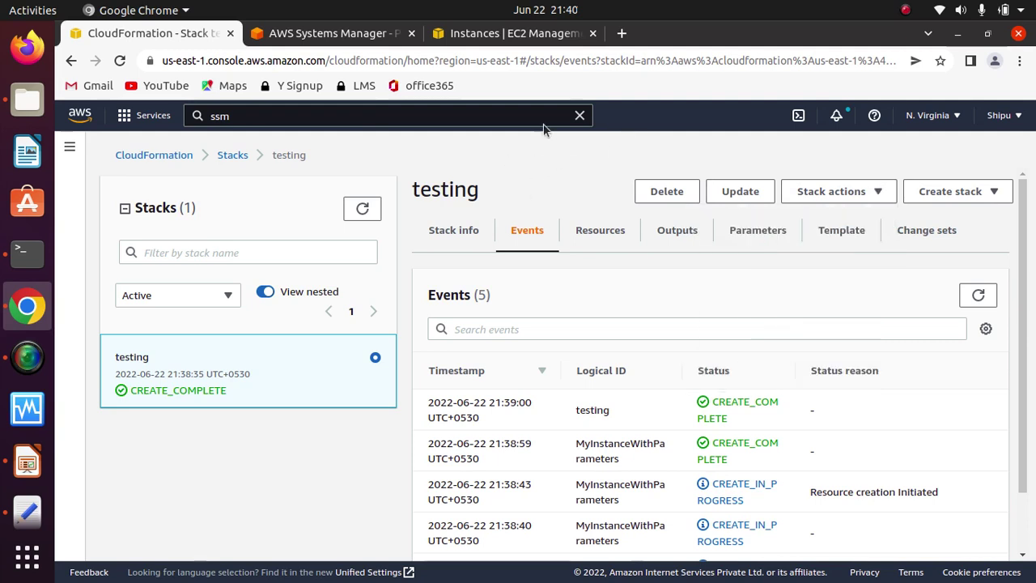
pyautogui.click(579, 115)
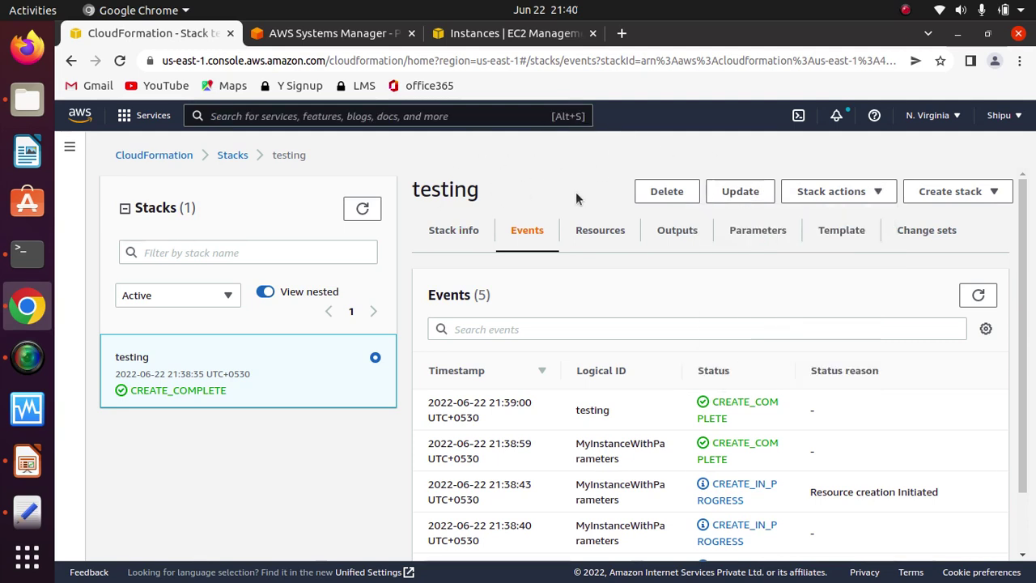
# Step: Delete the testing stack, dismiss the notification, and refresh the stack list to check the deletion
pyautogui.click(672, 193)
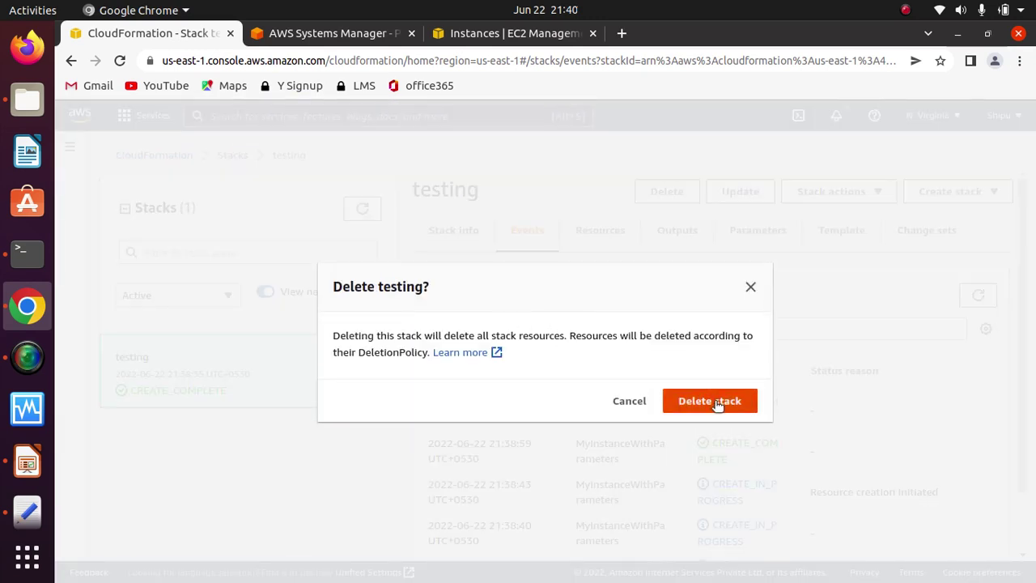
pyautogui.click(718, 400)
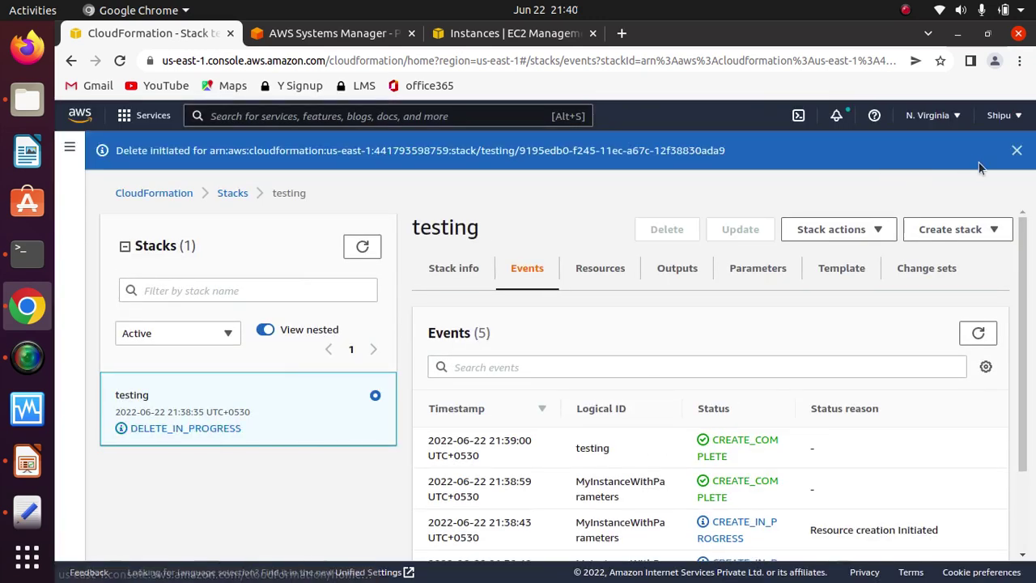
pyautogui.click(1016, 151)
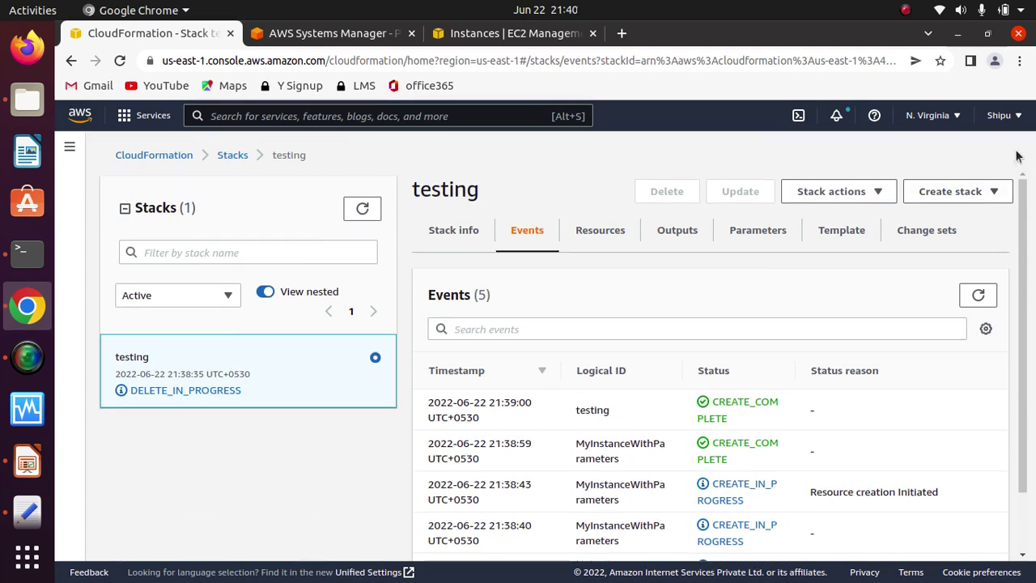
pyautogui.click(364, 209)
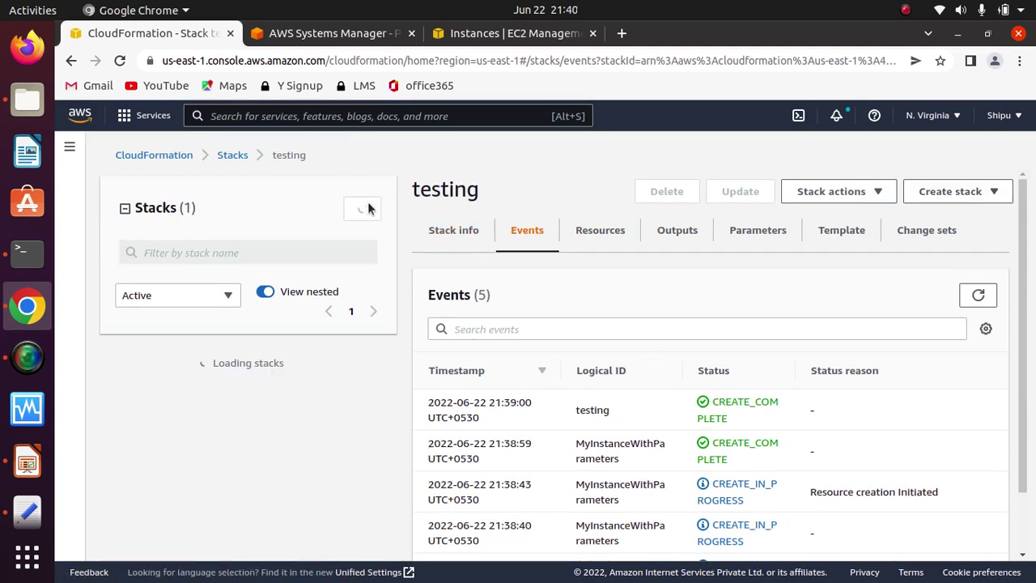
pyautogui.click(365, 208)
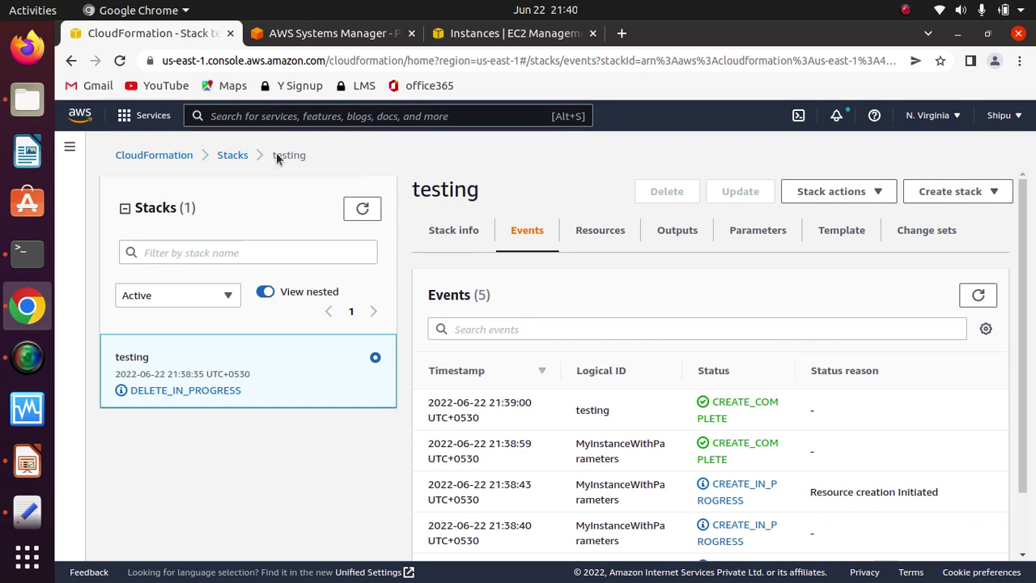
# Step: Open 12-dependson.yml from the cloudformation-devops folder in the text editor and skim through its mappings and resources
pyautogui.click(348, 37)
pyautogui.click(186, 37)
pyautogui.click(28, 98)
pyautogui.click(451, 162)
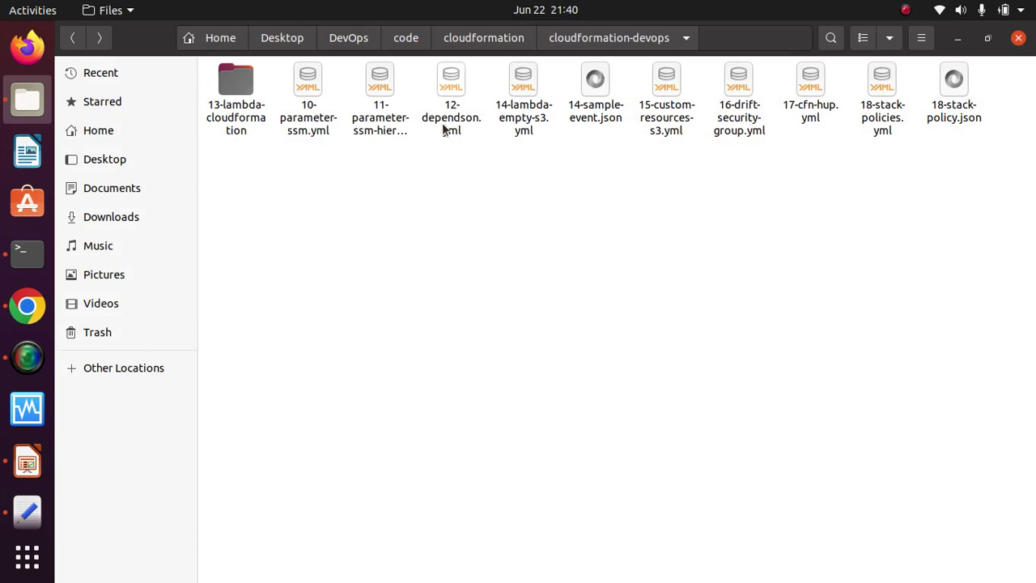
pyautogui.doubleClick(452, 93)
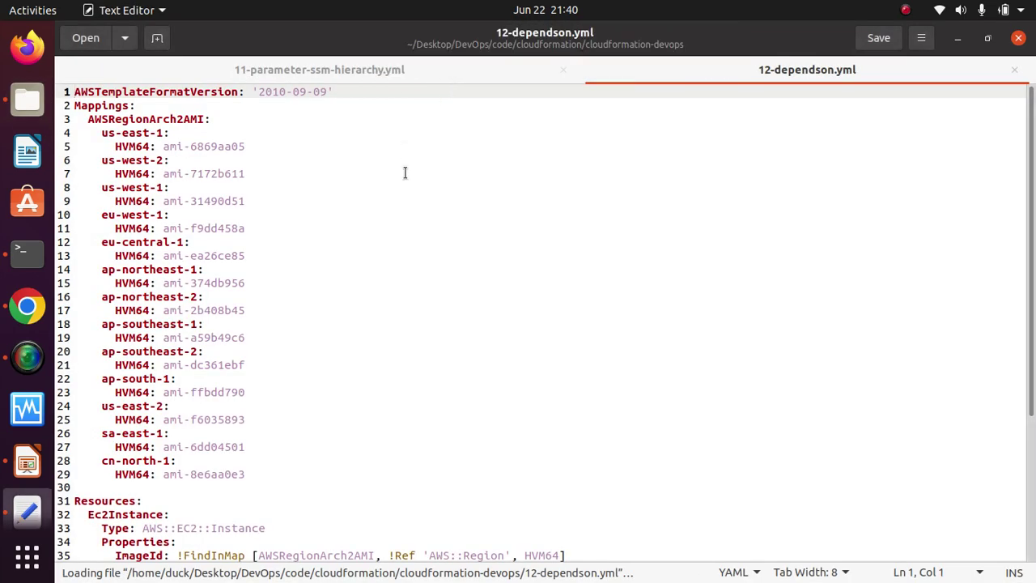
pyautogui.click(1034, 459)
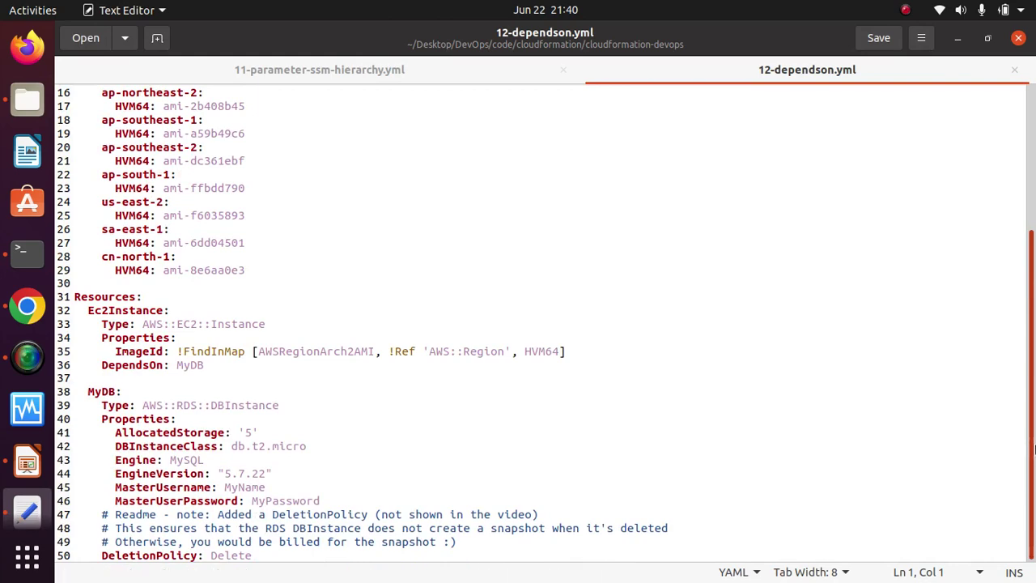
pyautogui.moveTo(1034, 435); pyautogui.dragTo(1034, 235)
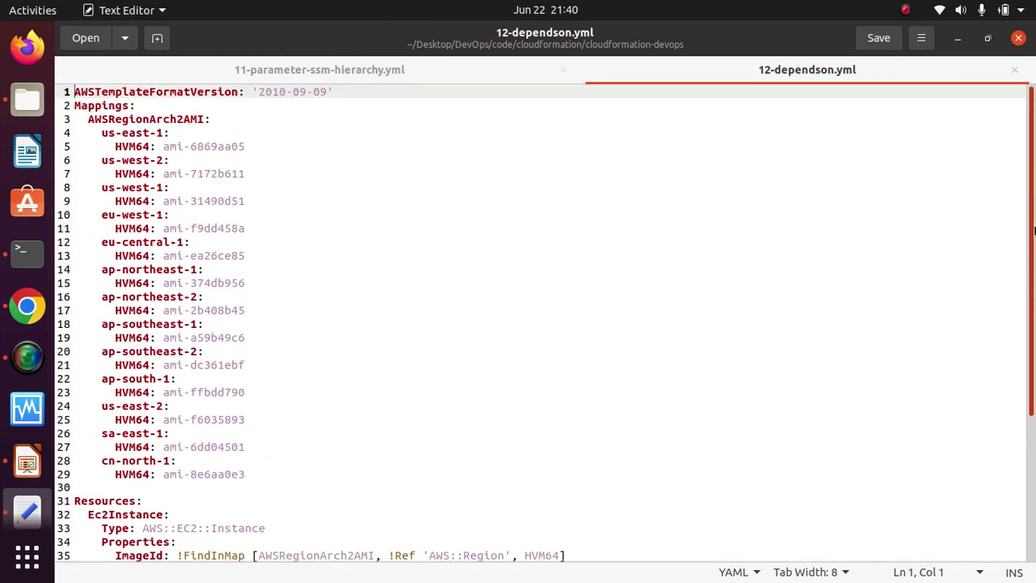
pyautogui.scroll(-4, 1034, 233)
pyautogui.scroll(4, 1018, 137)
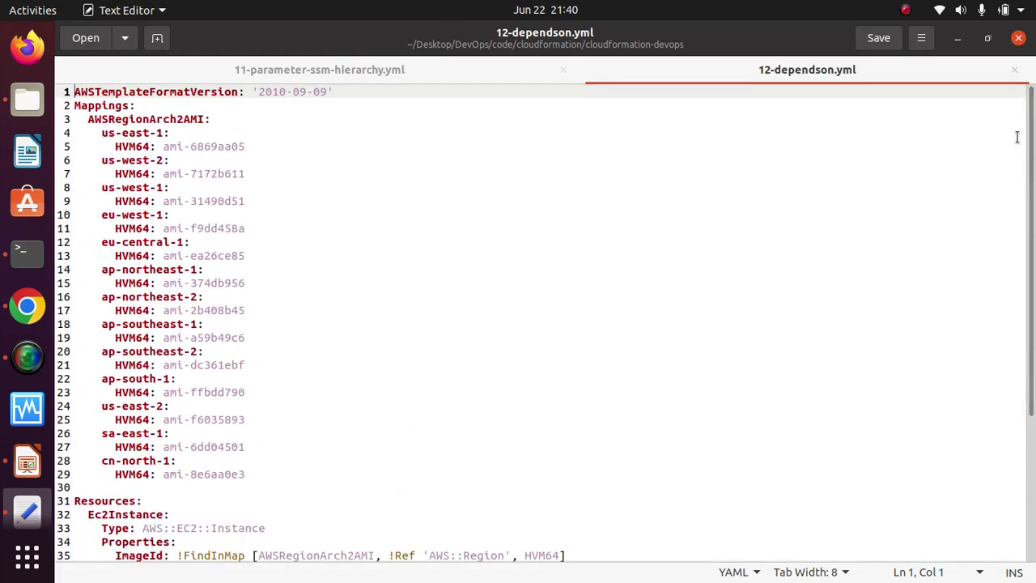
# Step: Close both open templates along with the text editor, and reopen 12-dependson.yml on its own
pyautogui.click(1013, 71)
pyautogui.click(1018, 38)
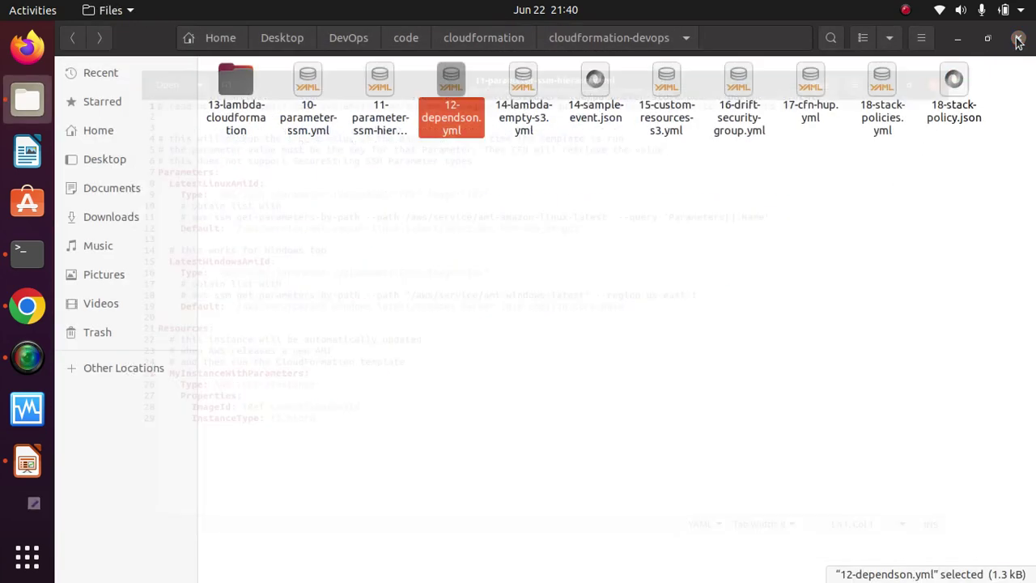
pyautogui.click(381, 198)
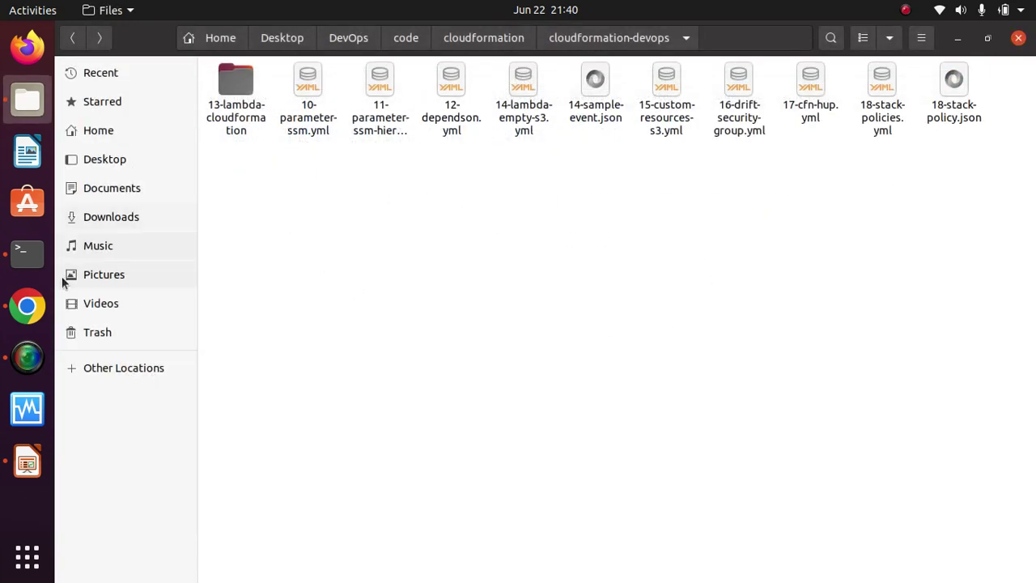
pyautogui.doubleClick(455, 95)
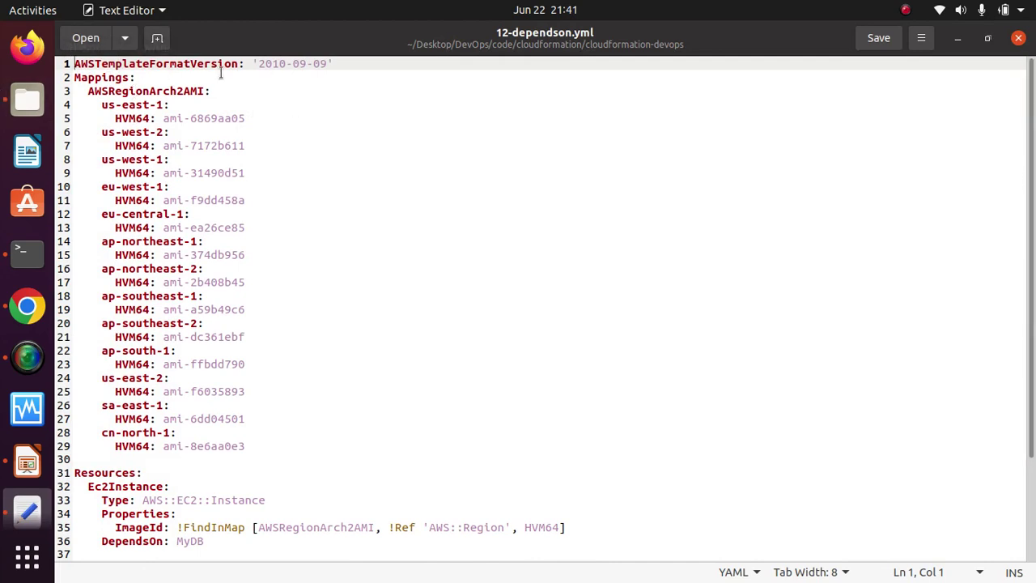
# Step: Examine the template's format version and the Ec2Instance resource, highlighting its type, ImageId map lookup and DependsOn attribute
pyautogui.moveTo(331, 70); pyautogui.dragTo(106, 62)
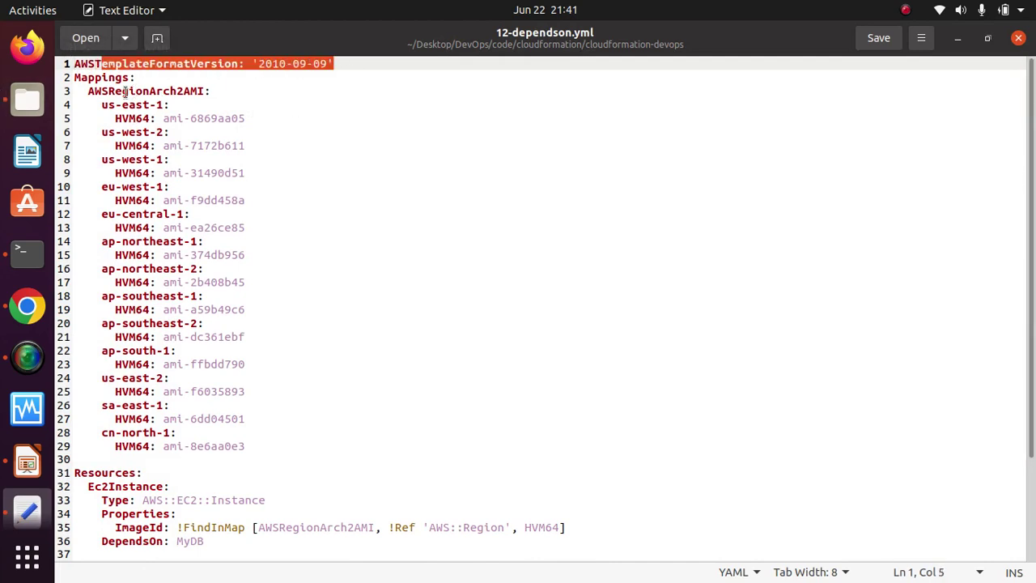
pyautogui.click(129, 92)
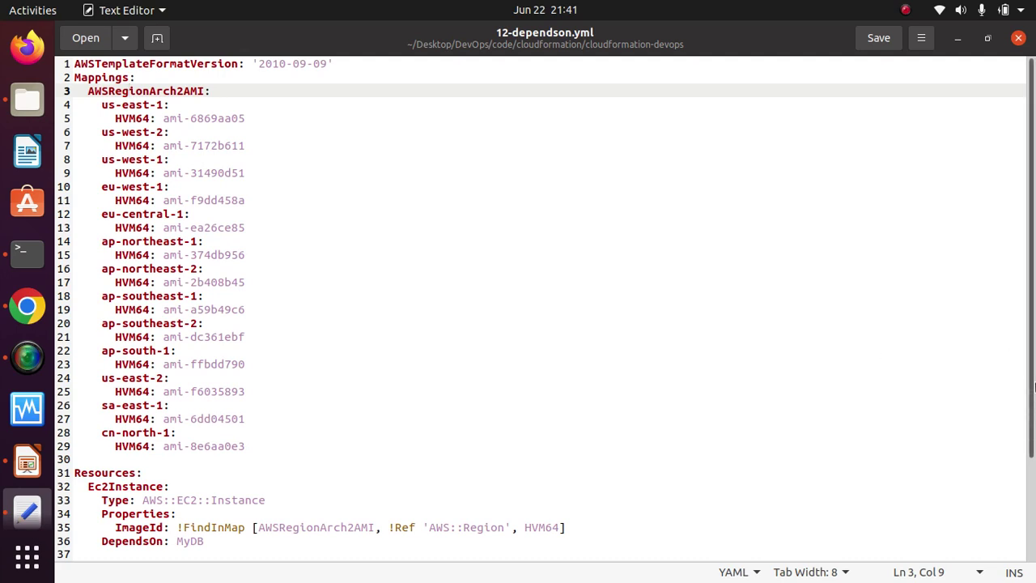
pyautogui.scroll(-5, 839, 392)
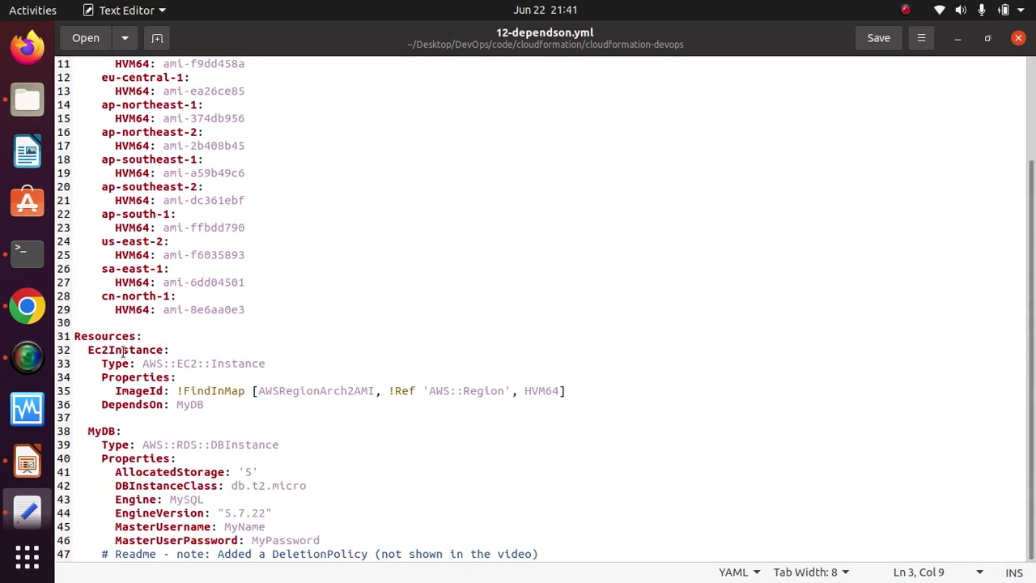
pyautogui.moveTo(79, 349); pyautogui.dragTo(184, 345)
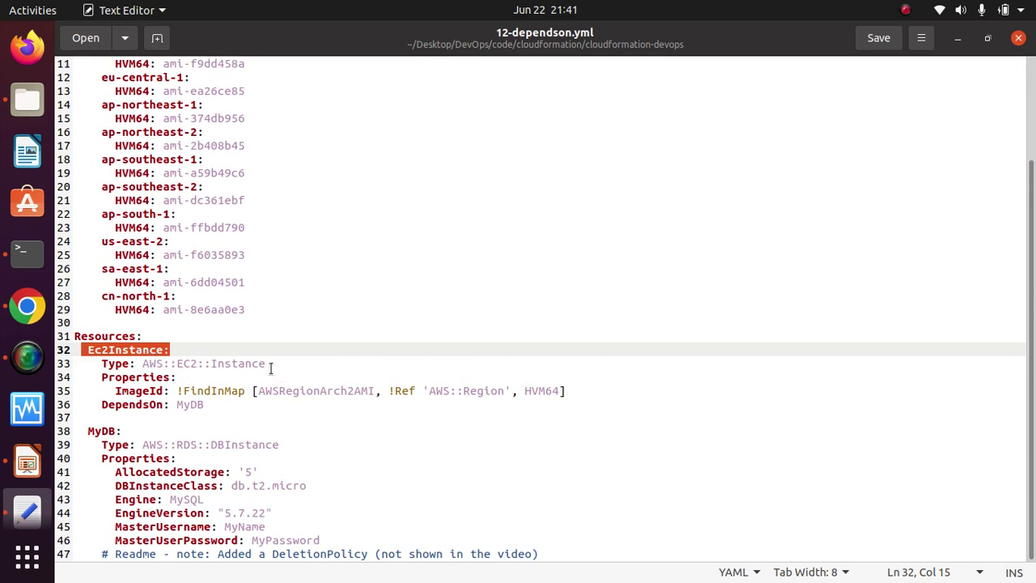
pyautogui.moveTo(272, 367); pyautogui.dragTo(152, 362)
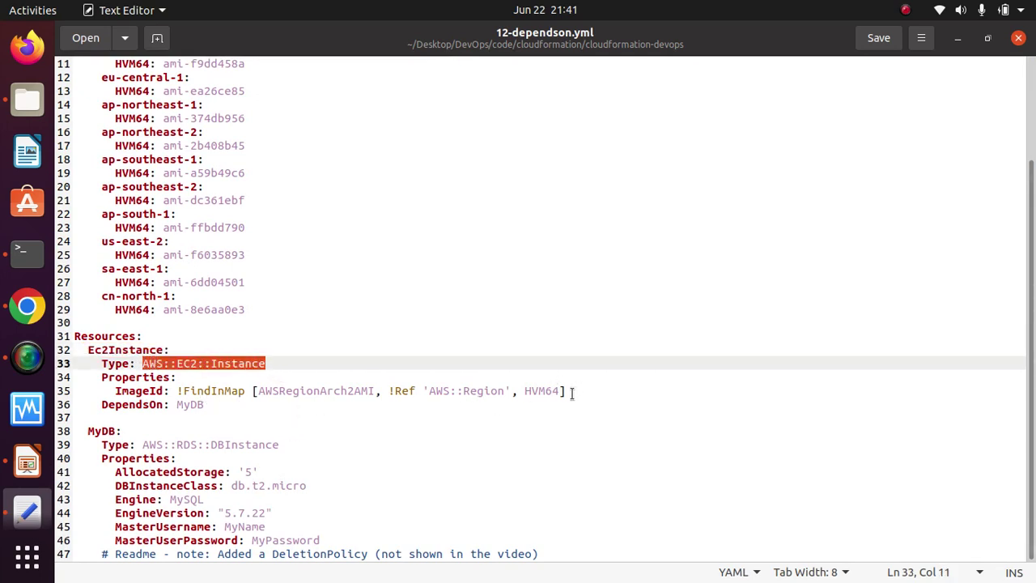
pyautogui.moveTo(571, 392); pyautogui.dragTo(244, 392)
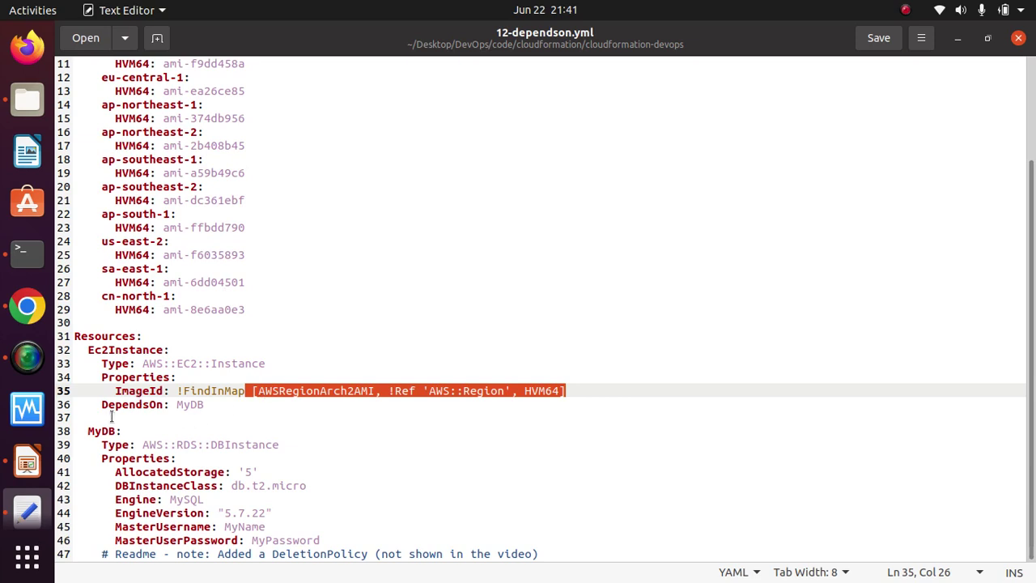
pyautogui.moveTo(208, 404); pyautogui.dragTo(102, 404)
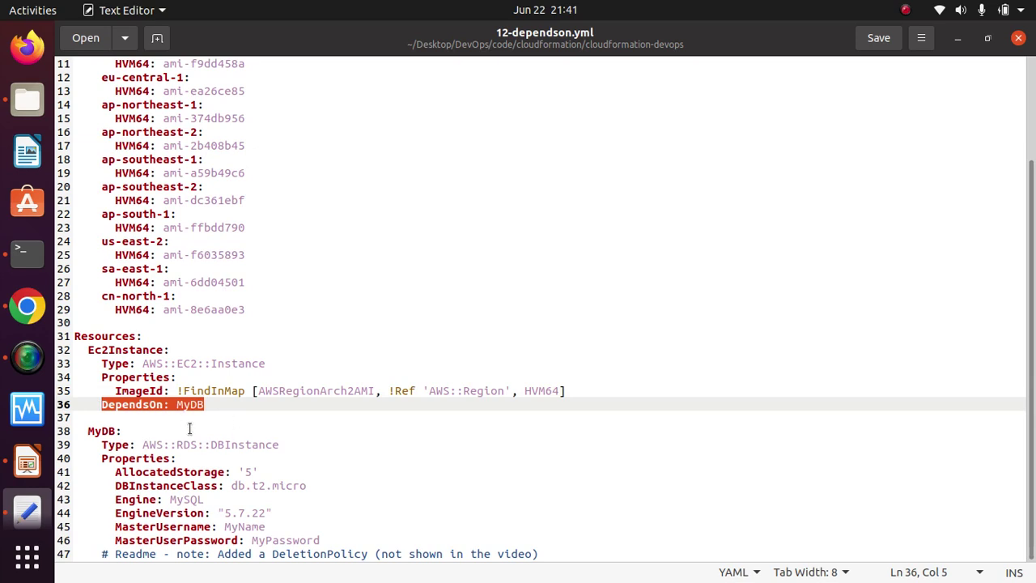
# Step: Highlight the MyDB resource block under Resources to examine the RDS database definition
pyautogui.moveTo(575, 551); pyautogui.dragTo(95, 429)
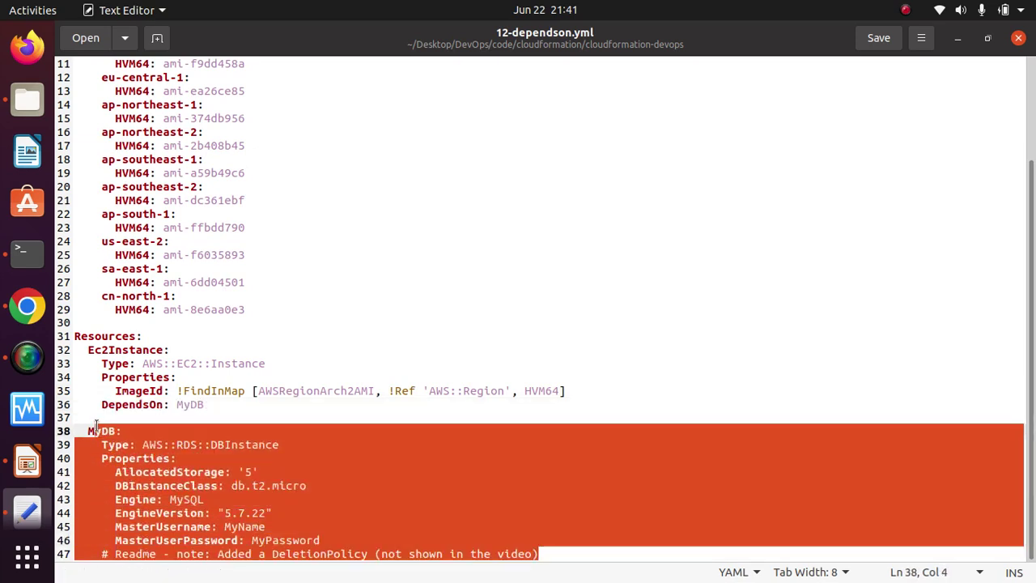
pyautogui.click(91, 431)
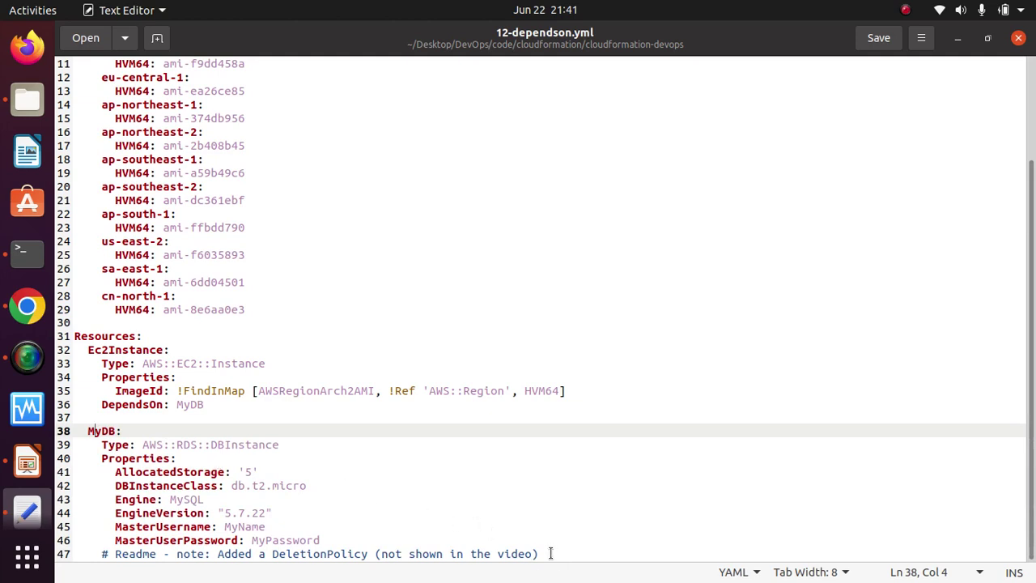
pyautogui.moveTo(550, 554); pyautogui.dragTo(87, 430)
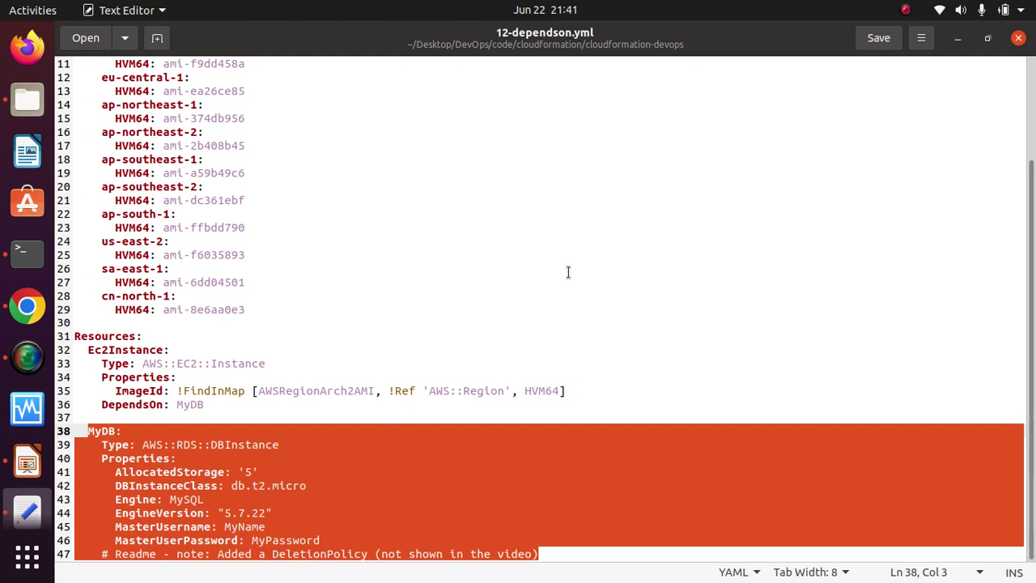
pyautogui.click(307, 472)
pyautogui.moveTo(550, 554); pyautogui.dragTo(71, 425)
# Step: Highlight the whole Ec2Instance block, and single out its DependsOn: MyDB line to examine the dependency
pyautogui.moveTo(220, 404); pyautogui.dragTo(74, 350)
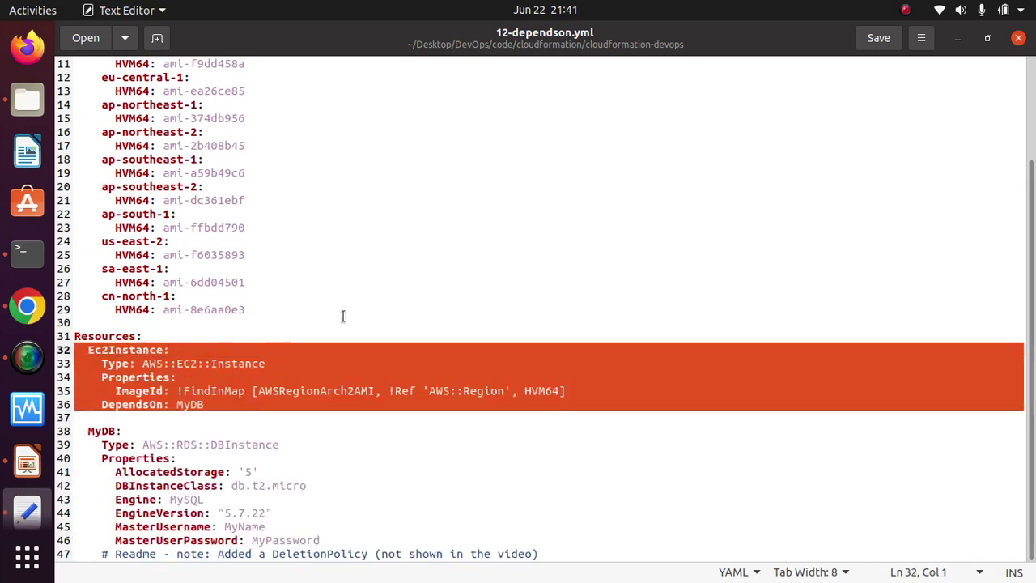
pyautogui.click(381, 310)
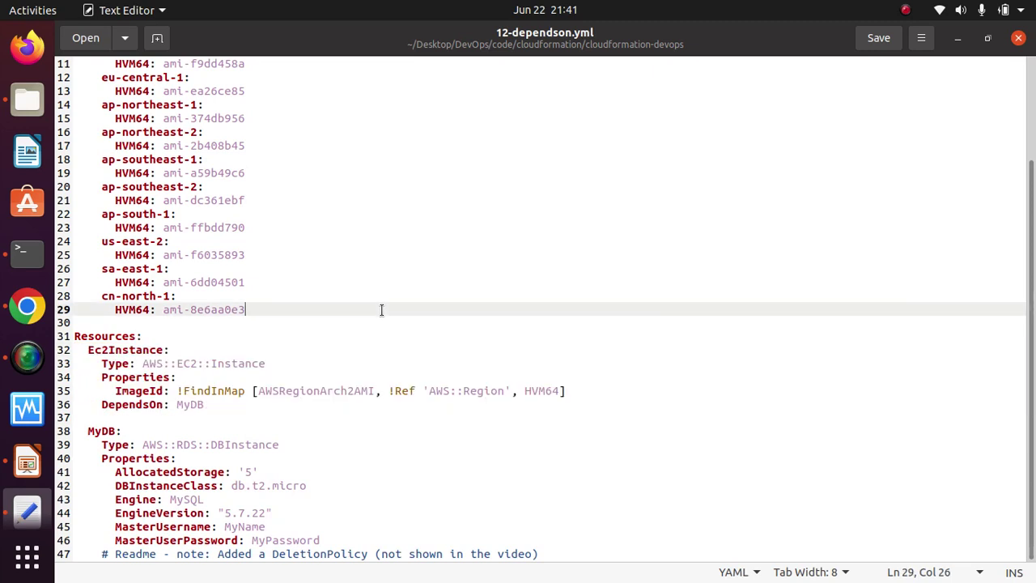
pyautogui.moveTo(217, 404); pyautogui.dragTo(101, 404)
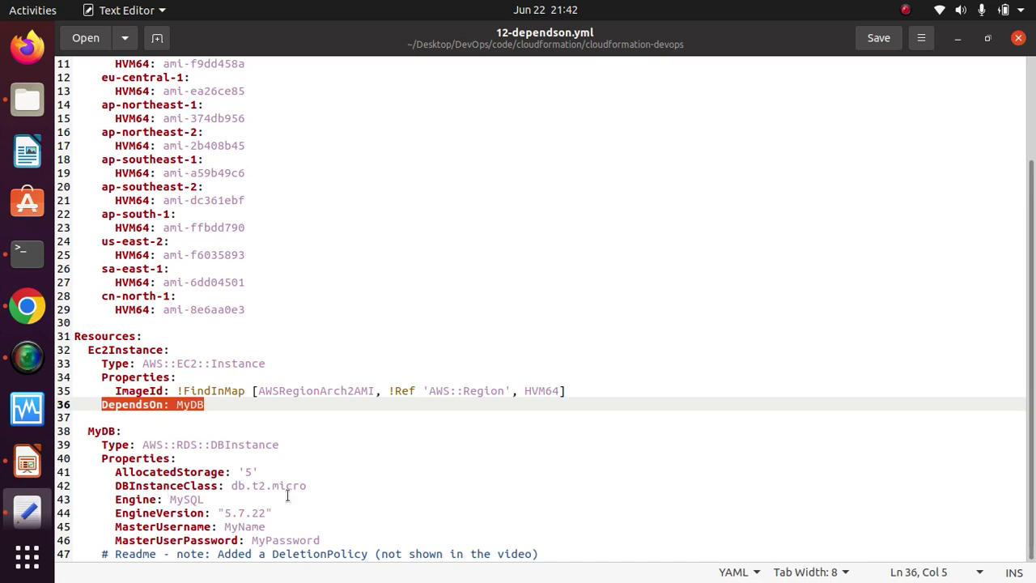
# Step: Switch to Chrome, refresh the CloudFormation stacks list, and start creating a new stack
pyautogui.click(756, 355)
pyautogui.scroll(3, 756, 355)
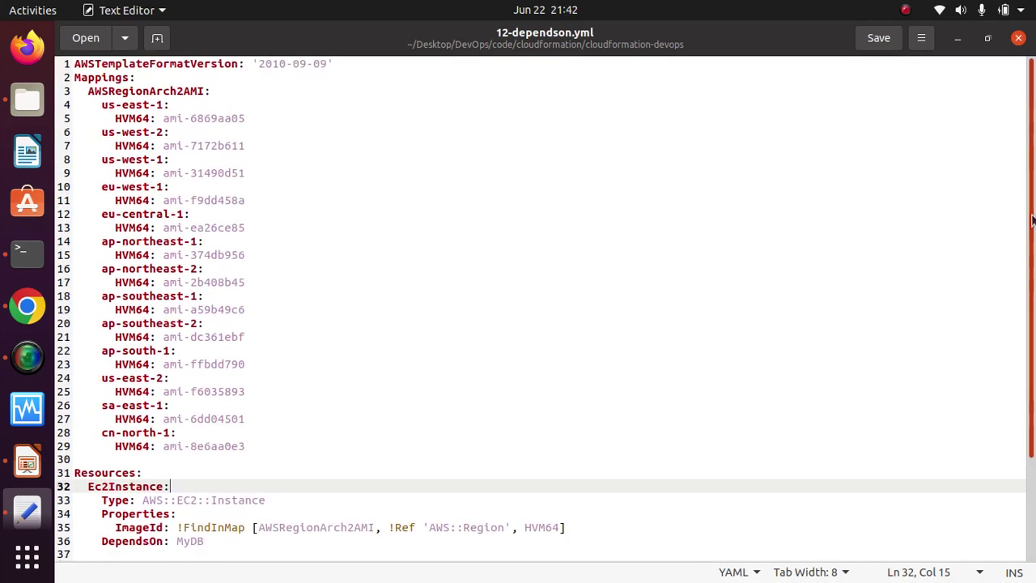
pyautogui.click(27, 306)
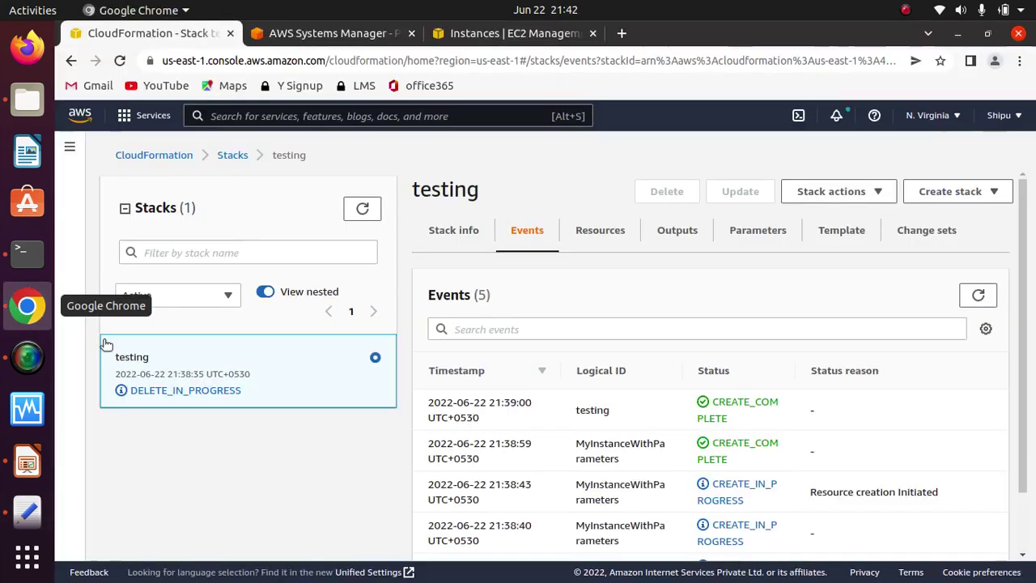
pyautogui.click(359, 209)
pyautogui.click(356, 210)
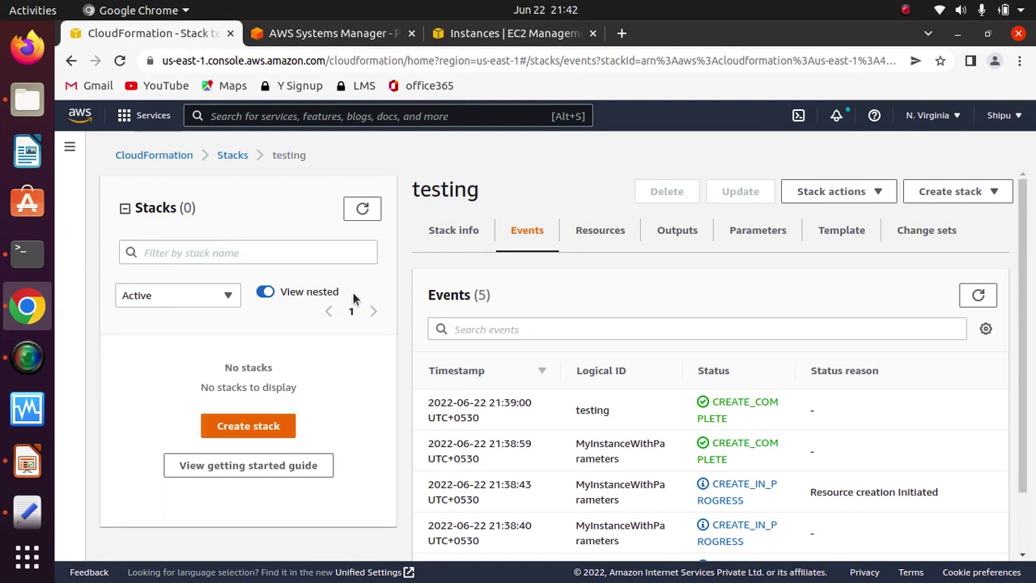
pyautogui.click(259, 429)
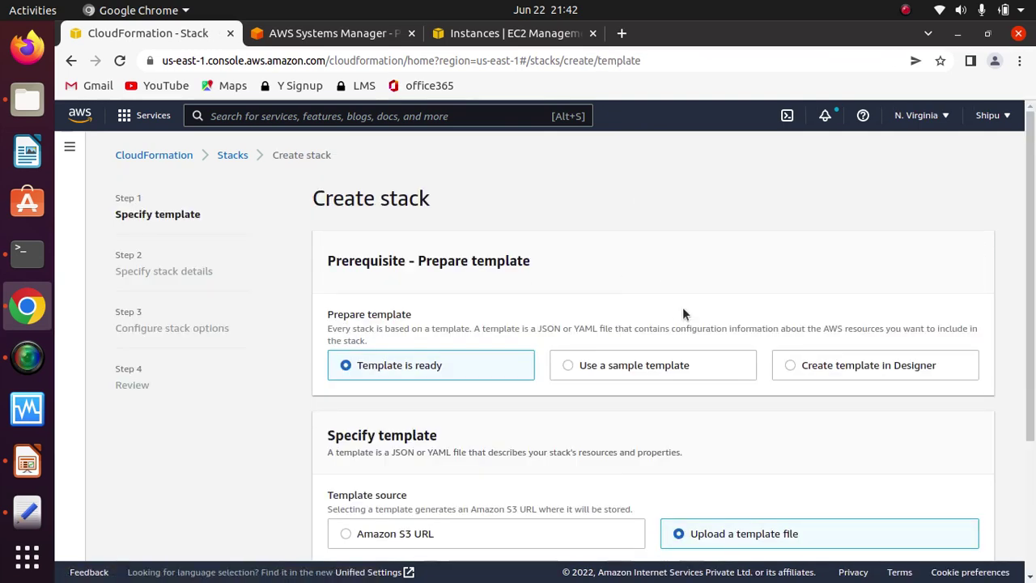
pyautogui.scroll(-3, 1009, 488)
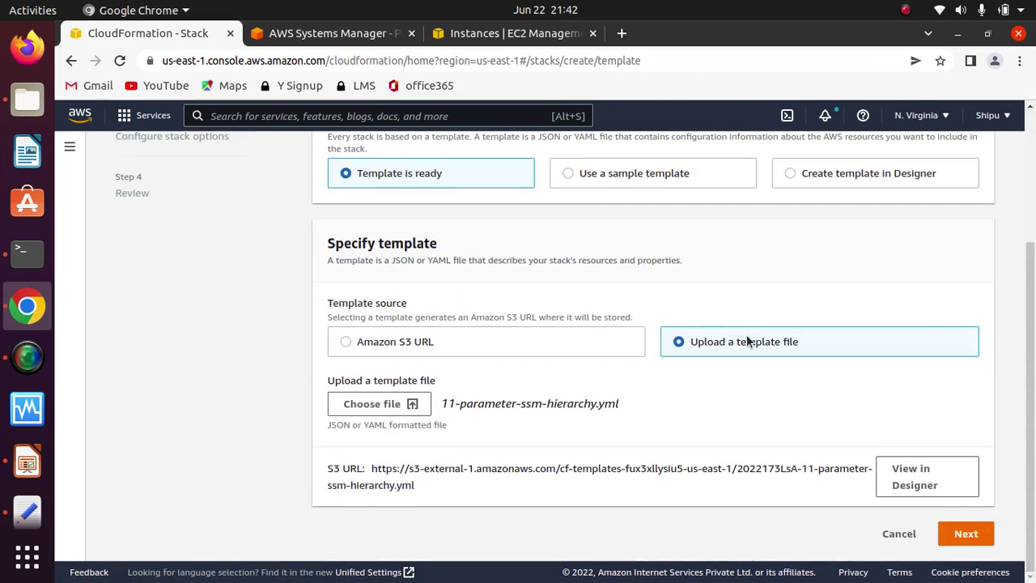
pyautogui.click(398, 405)
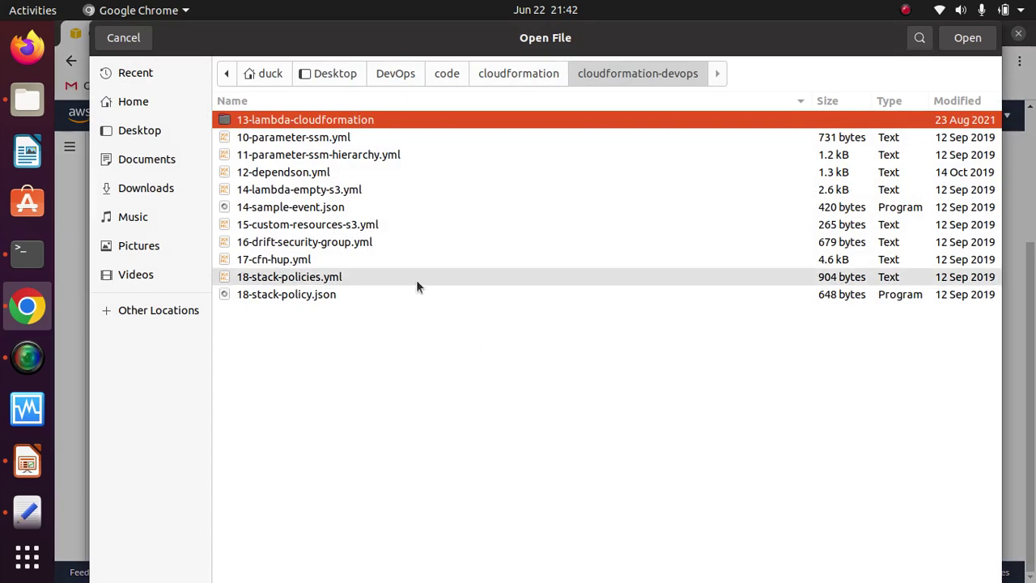
pyautogui.click(117, 41)
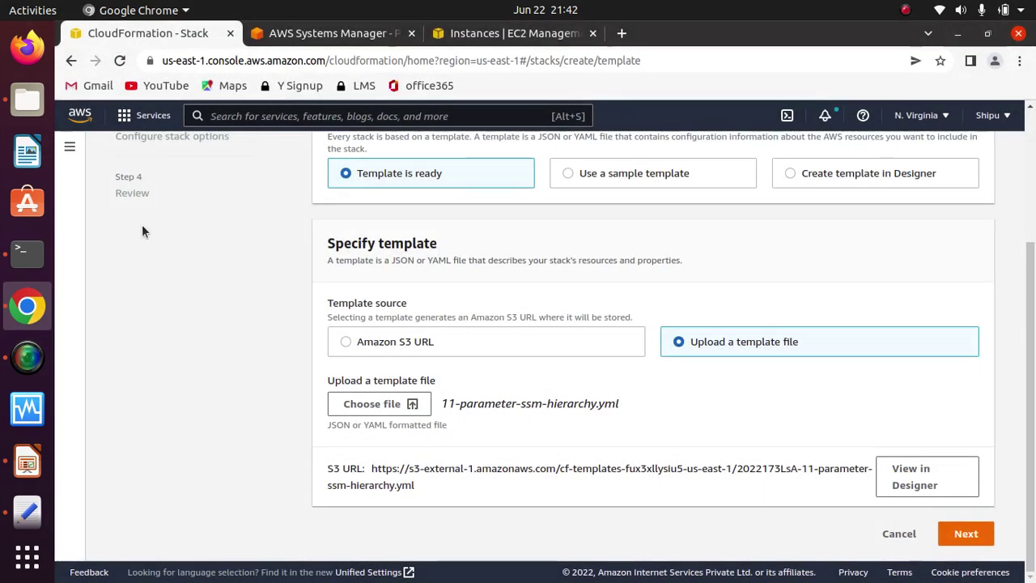
pyautogui.click(121, 62)
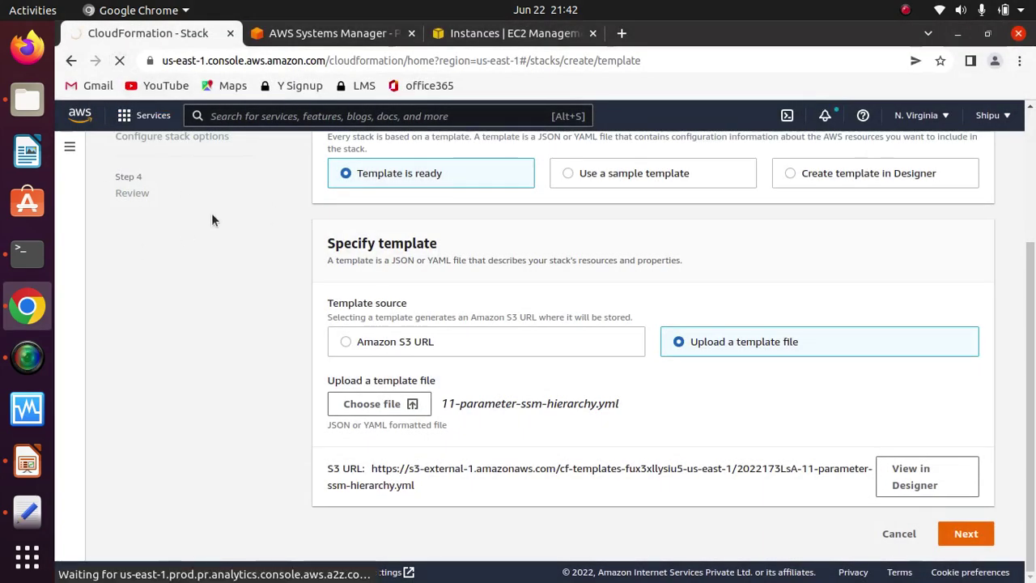
pyautogui.click(906, 10)
pyautogui.click(652, 331)
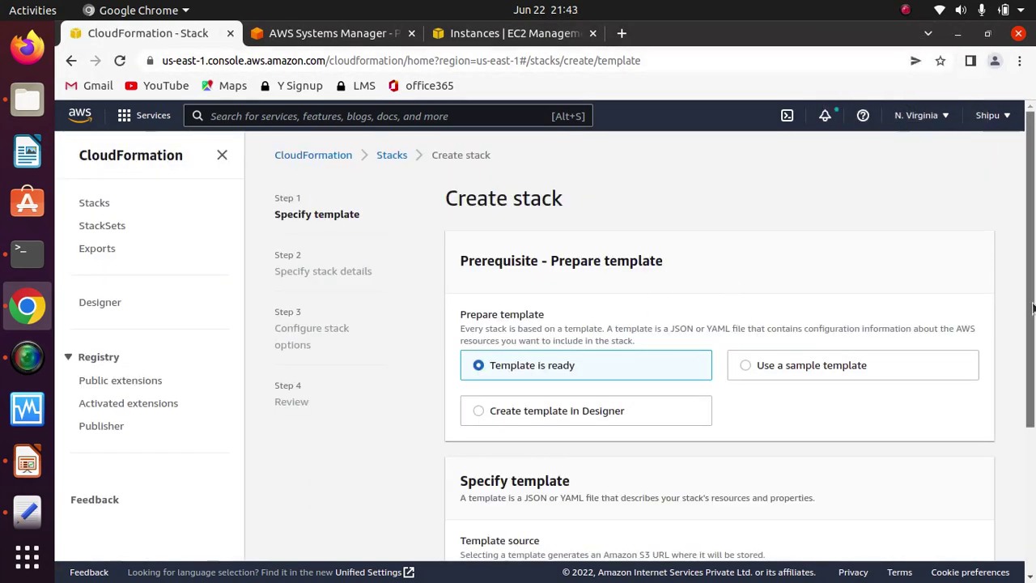
# Step: Upload 12-dependson.yml as the stack's template file and continue to the stack details
pyautogui.click(1031, 501)
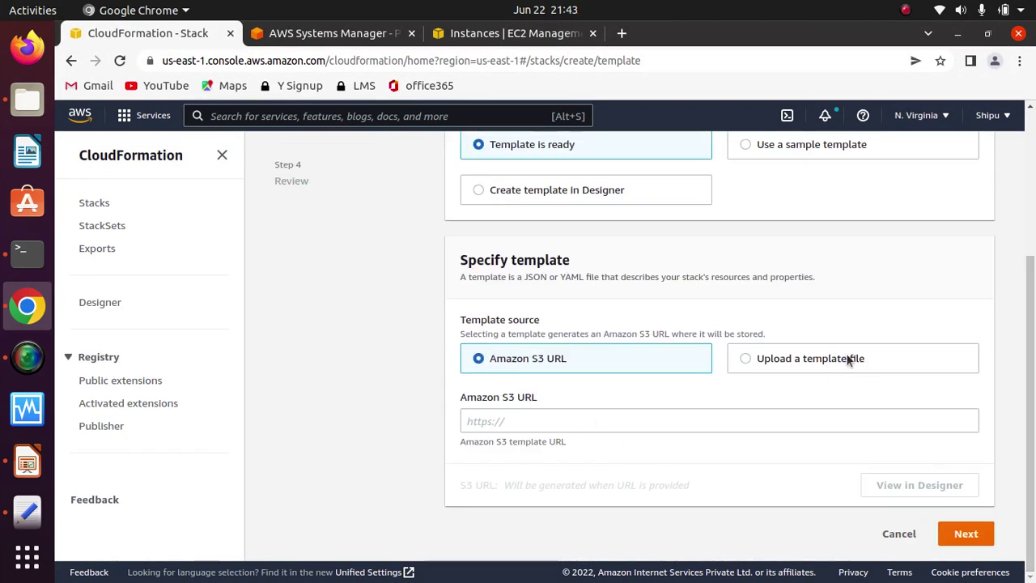
pyautogui.click(786, 362)
pyautogui.click(527, 420)
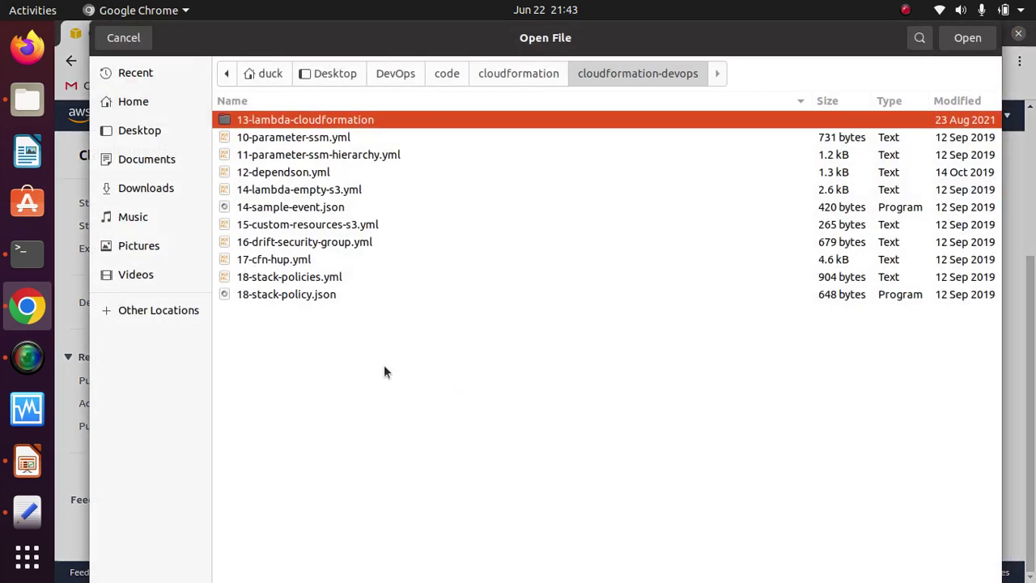
pyautogui.click(312, 174)
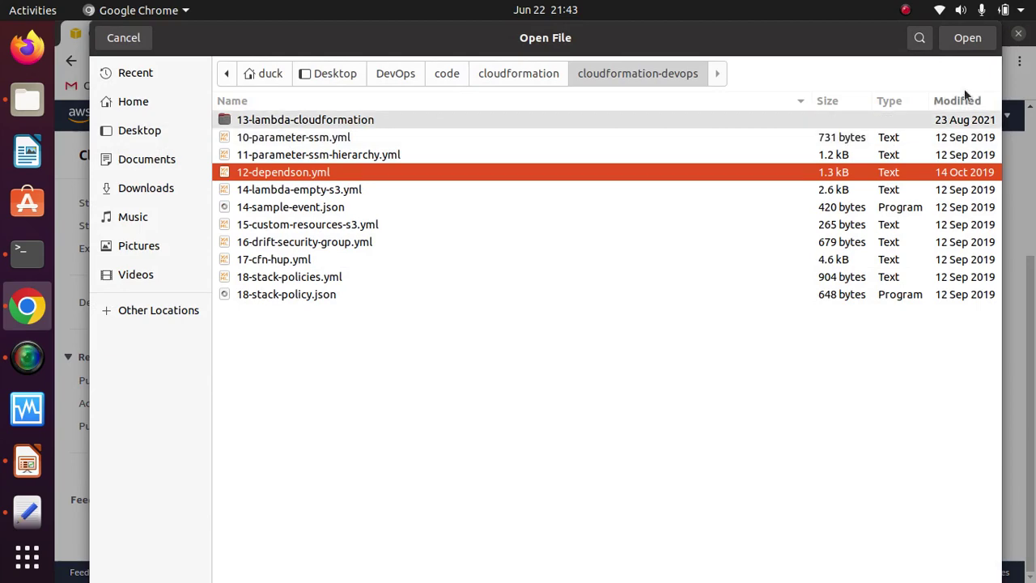
pyautogui.click(967, 38)
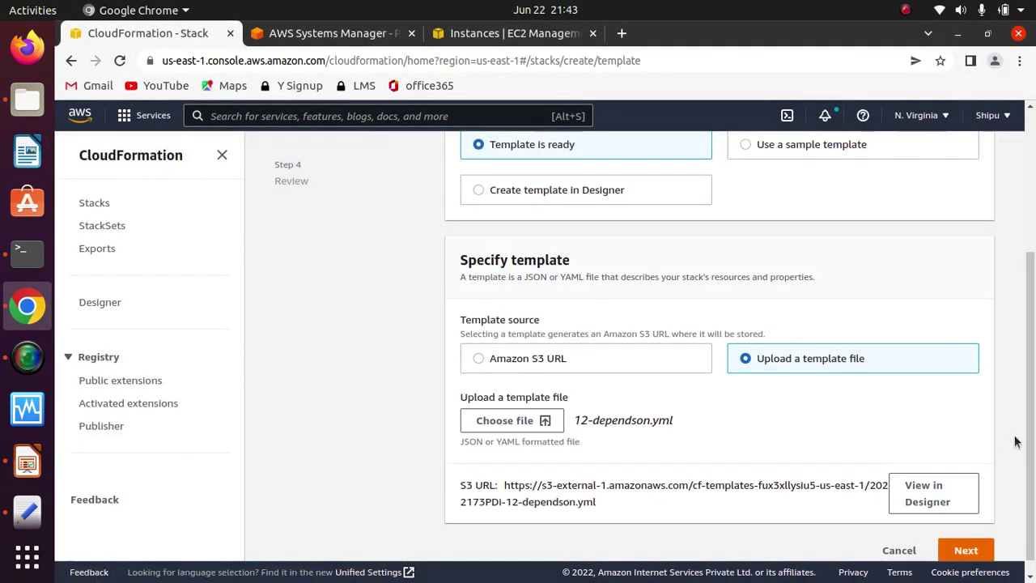
pyautogui.scroll(-1, 1015, 442)
pyautogui.click(966, 536)
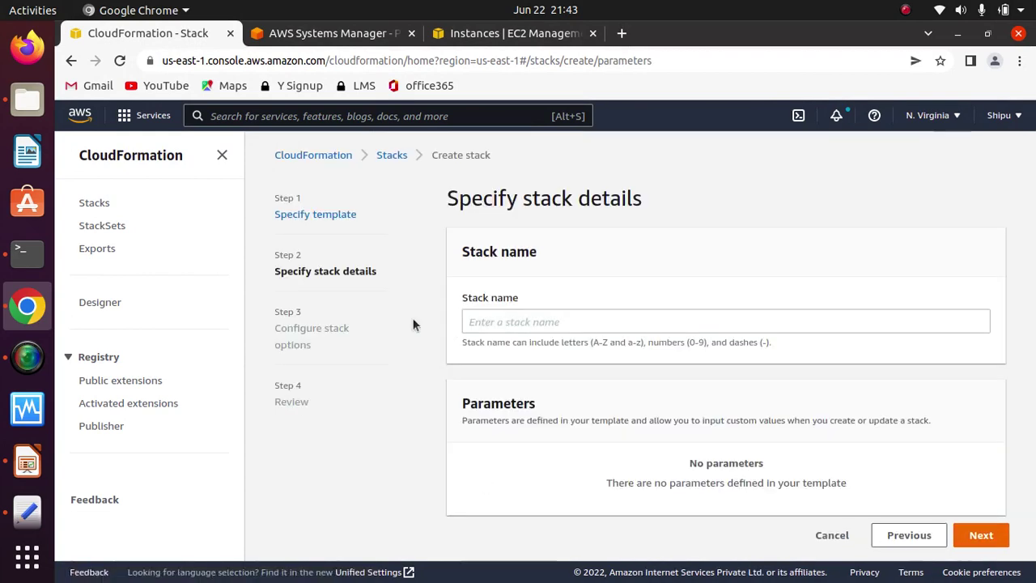
# Step: Name the stack "test", keep the default stack options, and submit it for creation
pyautogui.click(535, 324)
pyautogui.write('test')
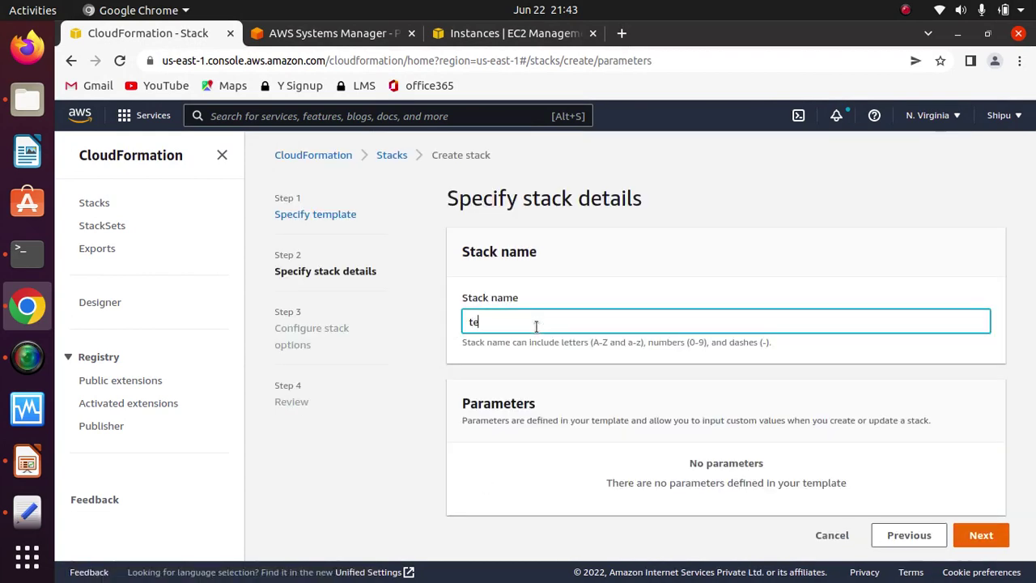
pyautogui.click(977, 537)
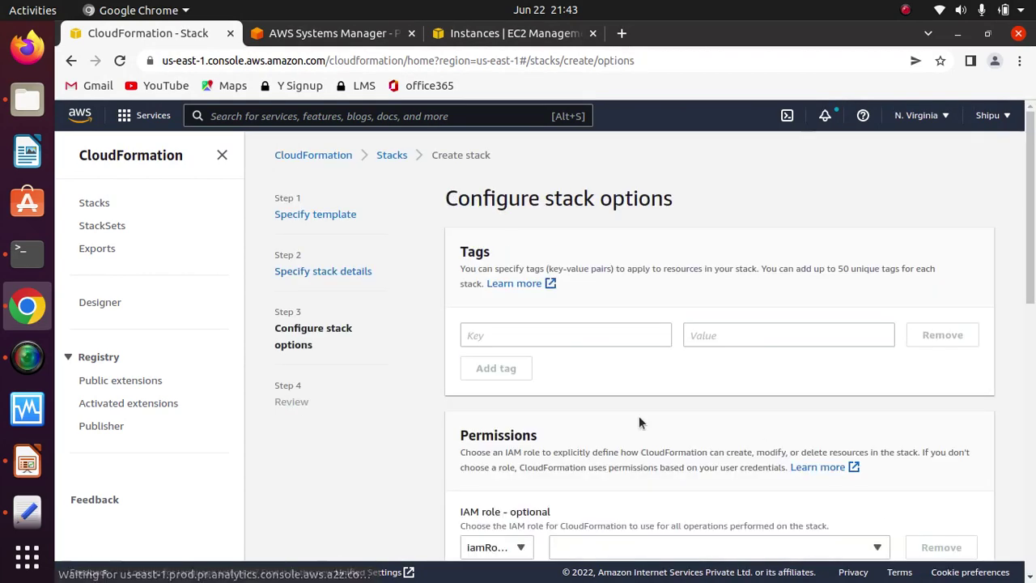
pyautogui.scroll(-1, 1031, 272)
pyautogui.scroll(-10, 1030, 272)
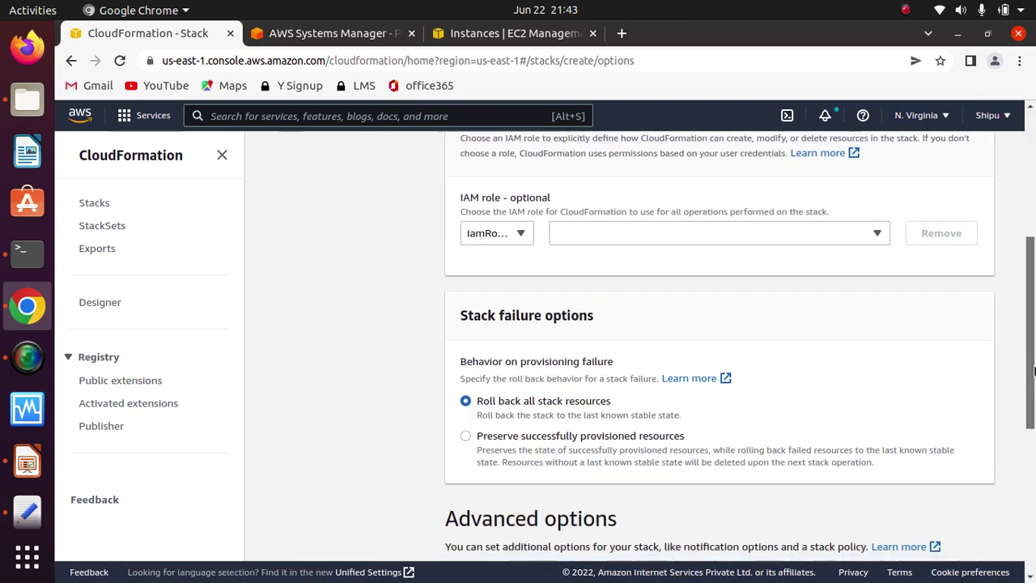
pyautogui.click(976, 544)
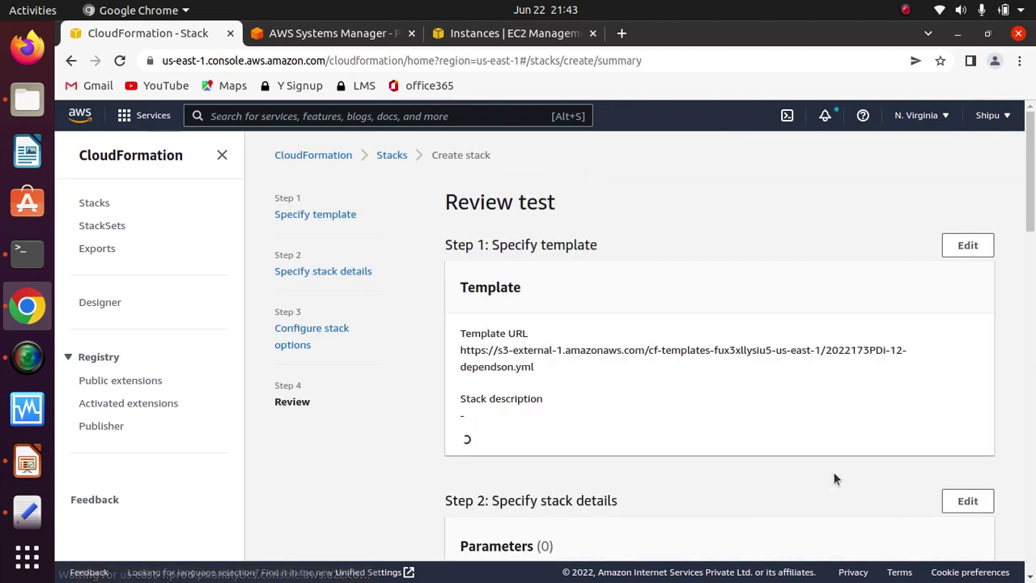
pyautogui.moveTo(1034, 207); pyautogui.dragTo(1031, 485)
pyautogui.click(965, 548)
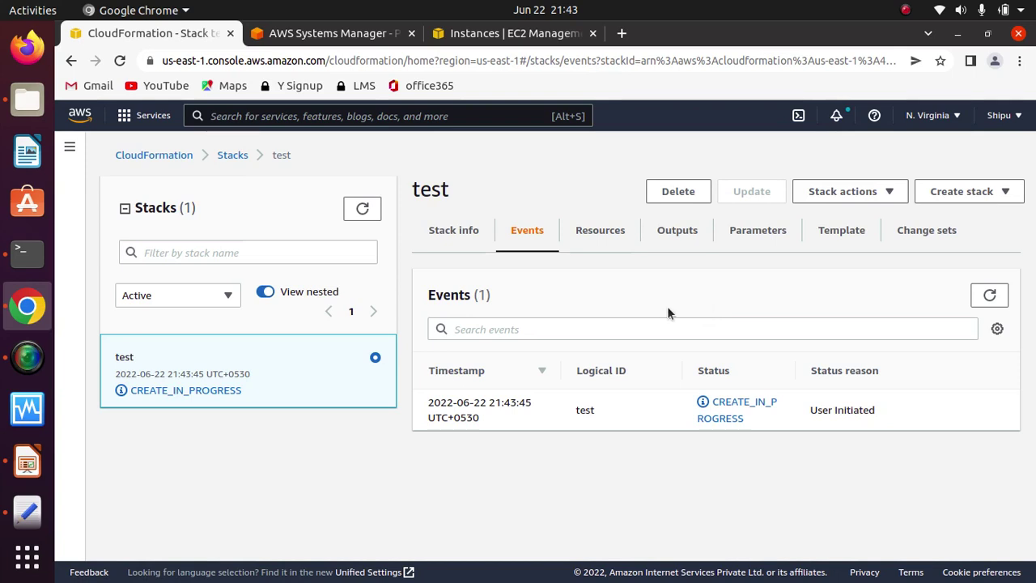
# Step: Refresh the test stack's events and the stacks list repeatedly to monitor the creation of the MyDB resource
pyautogui.click(989, 295)
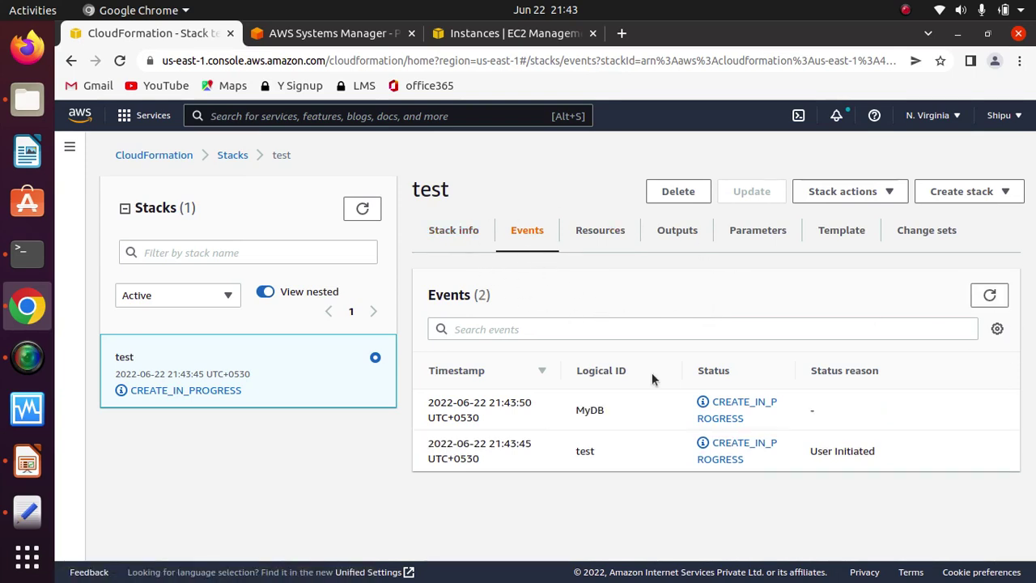
pyautogui.click(989, 295)
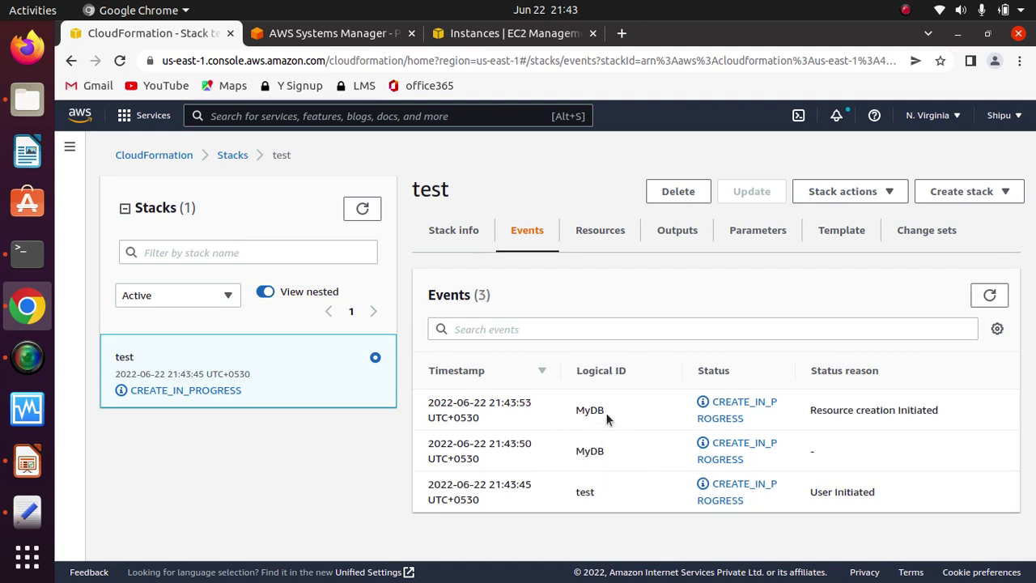
pyautogui.moveTo(607, 419); pyautogui.dragTo(572, 417)
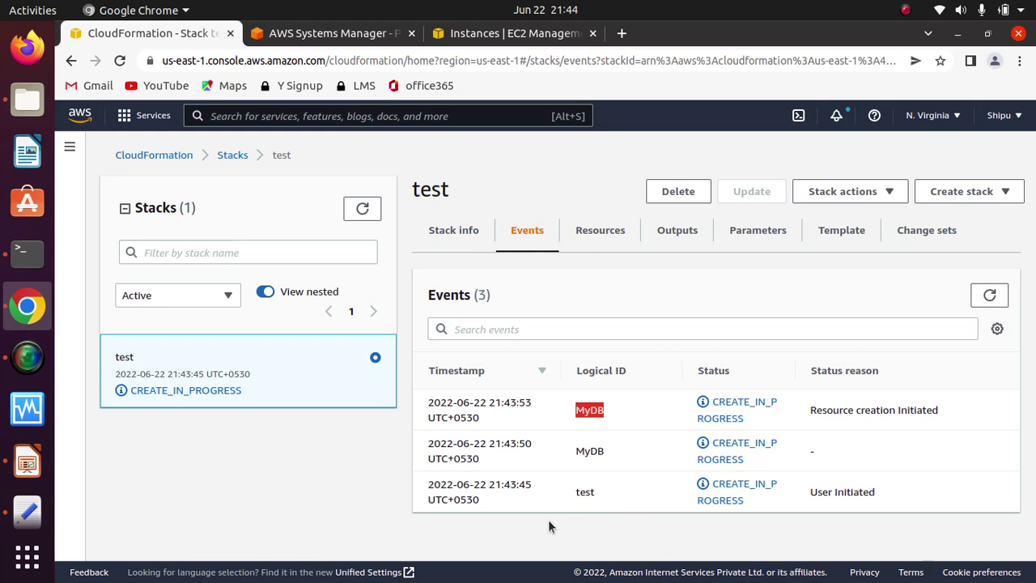
pyautogui.click(990, 298)
pyautogui.click(990, 300)
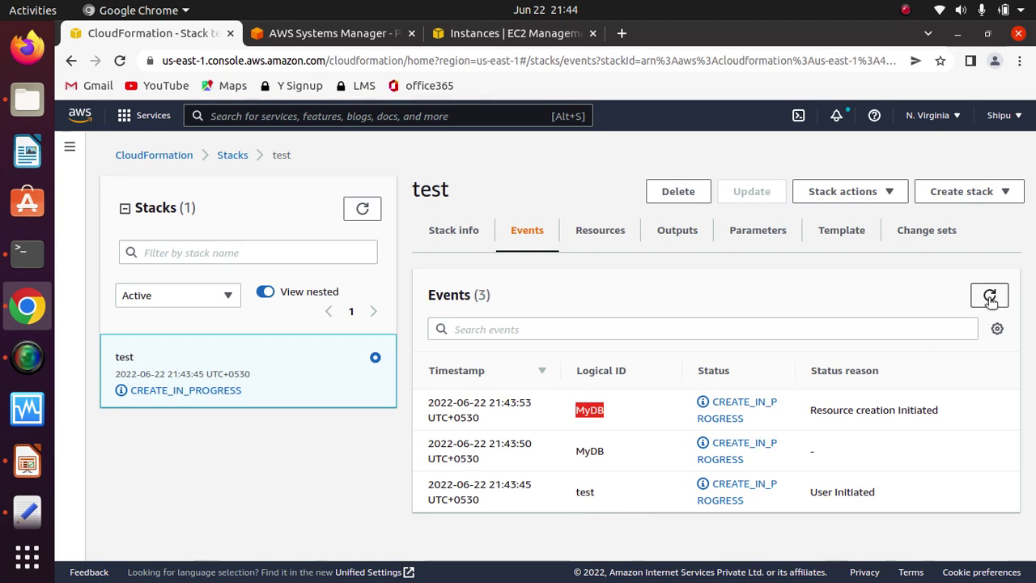
pyautogui.click(989, 301)
pyautogui.click(989, 301)
pyautogui.click(362, 208)
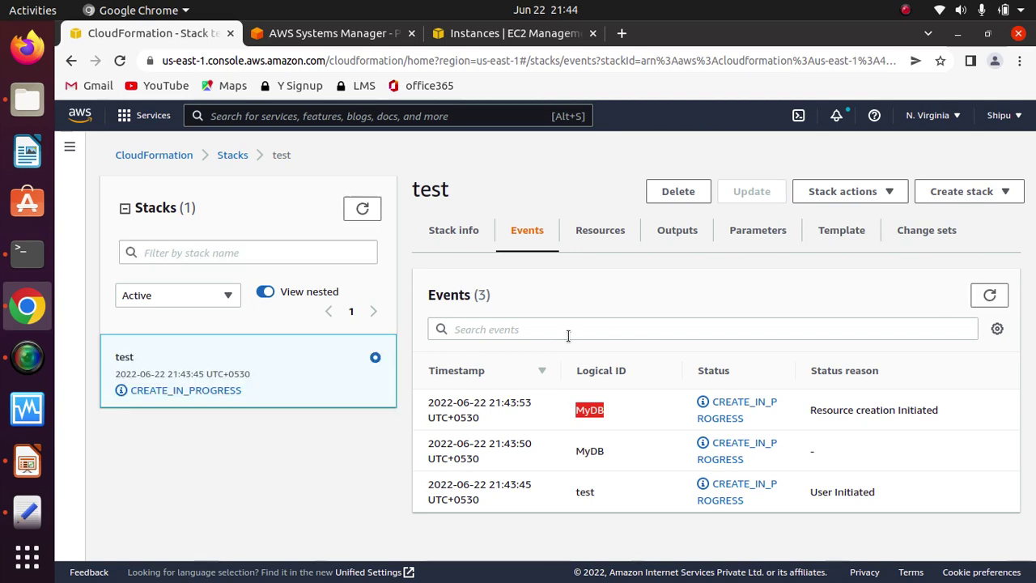
pyautogui.click(364, 211)
pyautogui.click(365, 208)
pyautogui.click(989, 296)
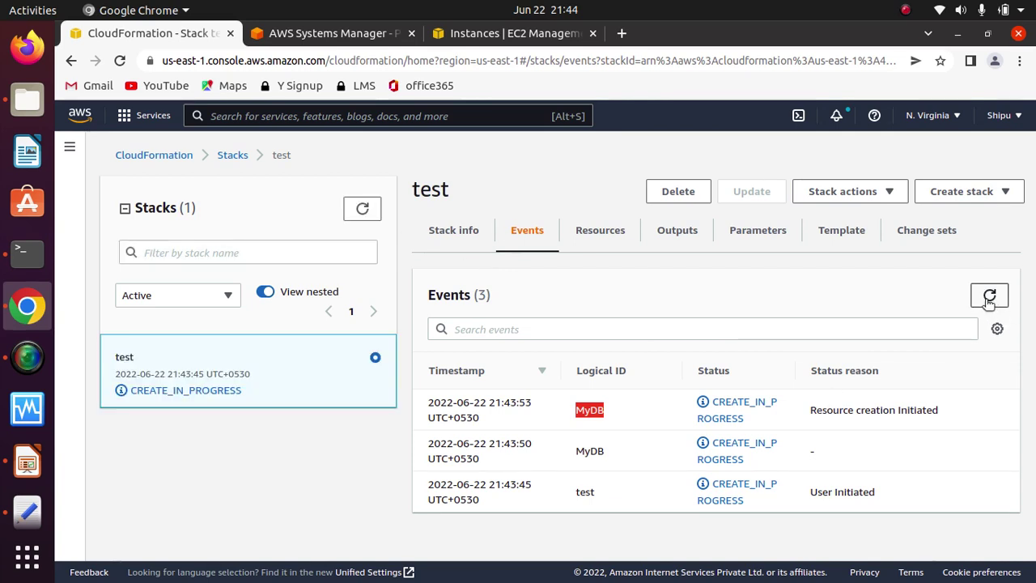
pyautogui.click(989, 296)
pyautogui.click(986, 299)
pyautogui.click(986, 300)
pyautogui.click(988, 298)
pyautogui.click(364, 219)
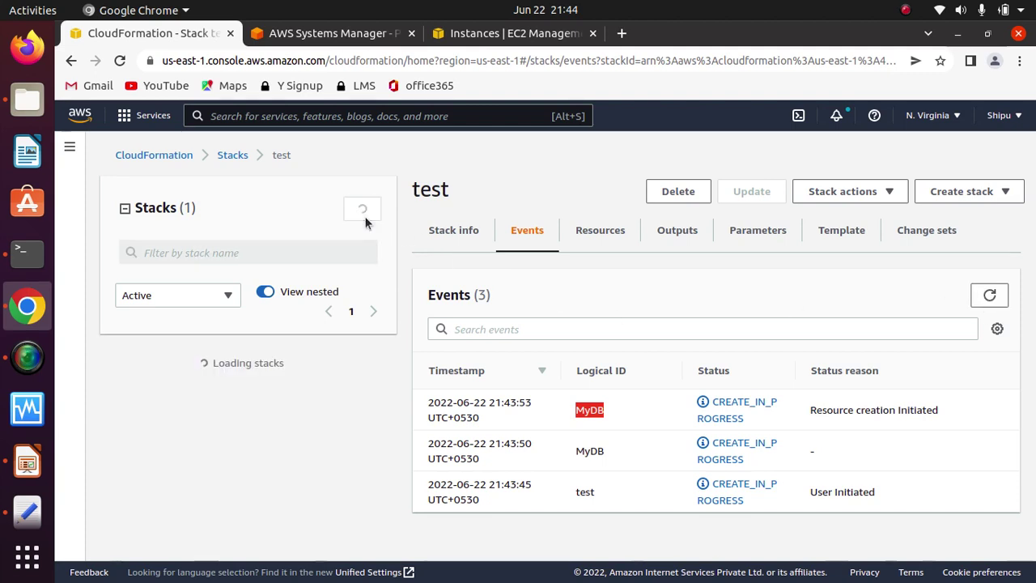
pyautogui.click(364, 219)
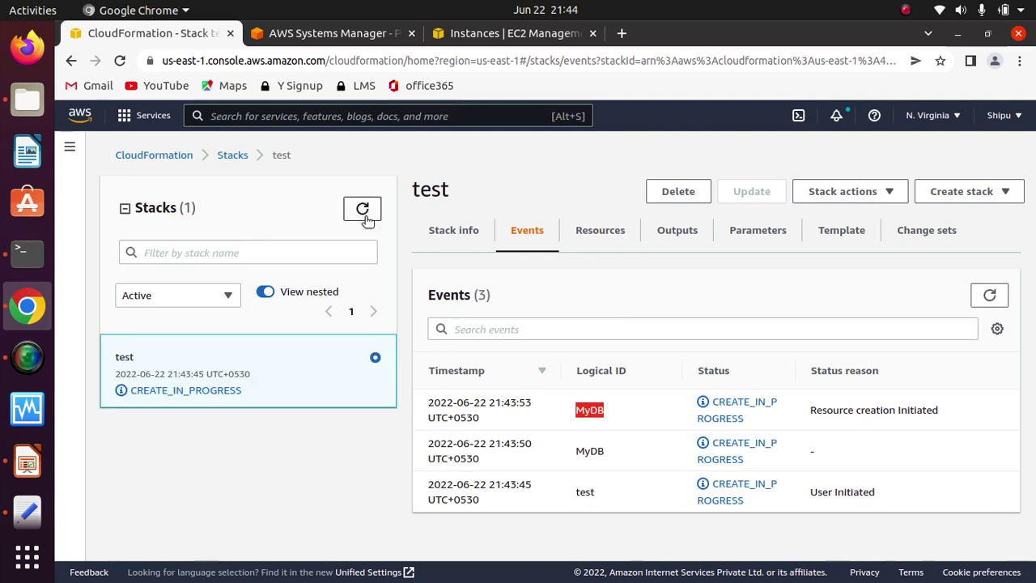
pyautogui.click(363, 216)
pyautogui.click(363, 217)
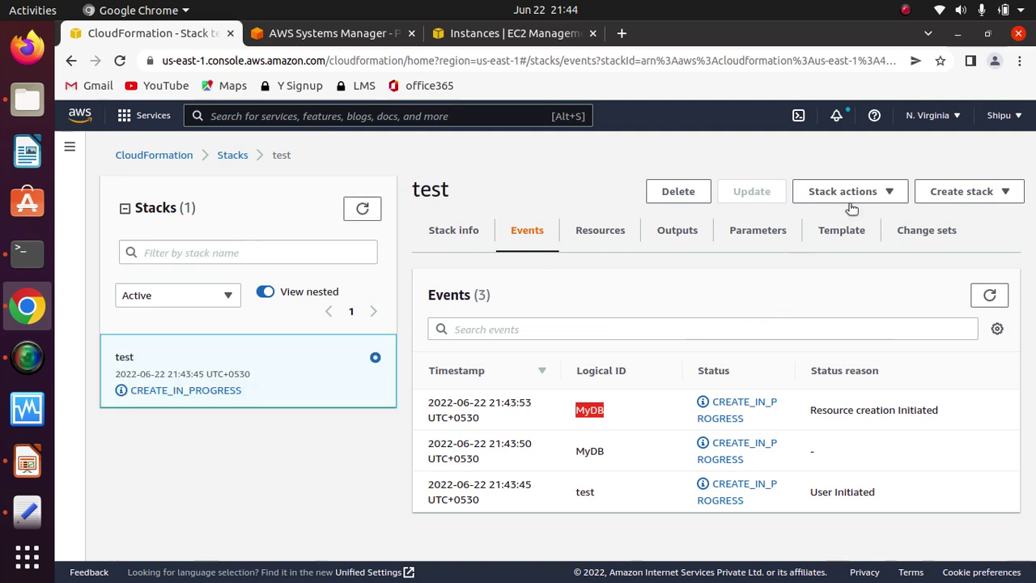
pyautogui.click(906, 11)
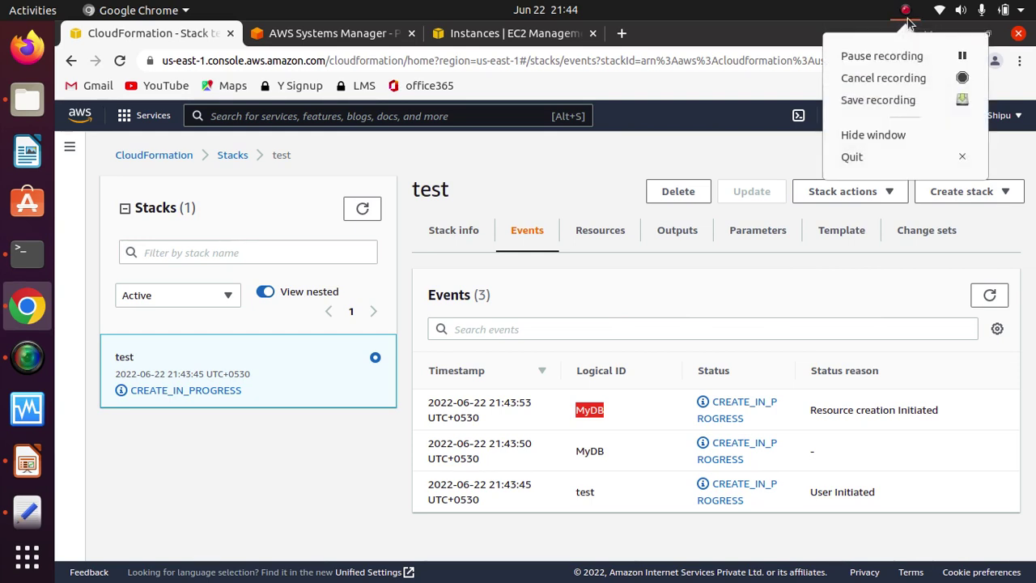
pyautogui.click(937, 56)
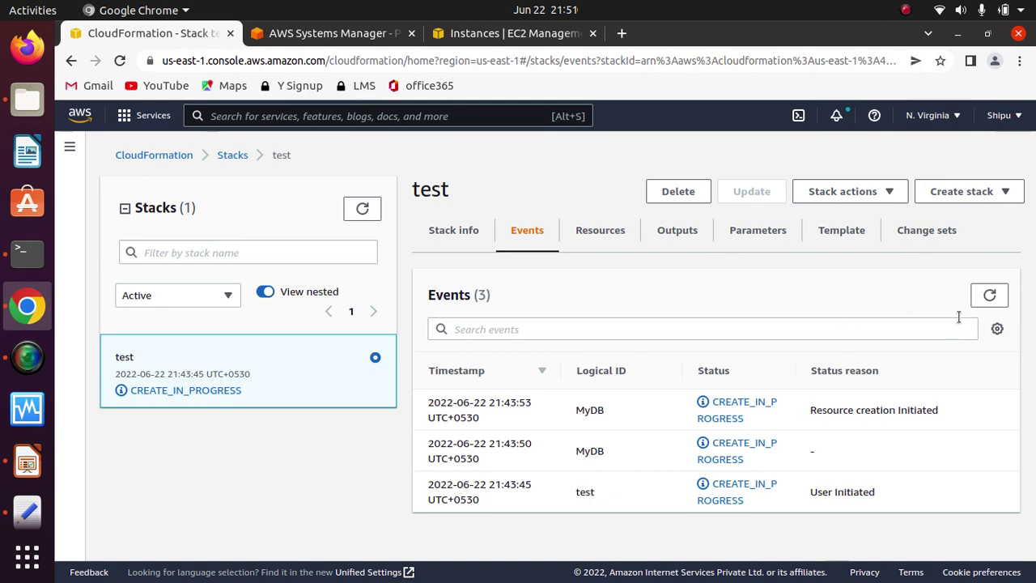
# Step: Refresh the test stack's events to check the creation progress again
pyautogui.click(995, 297)
pyautogui.click(989, 297)
pyautogui.click(993, 297)
# Step: Start creating another CloudFormation stack from the test stack's page
pyautogui.click(872, 198)
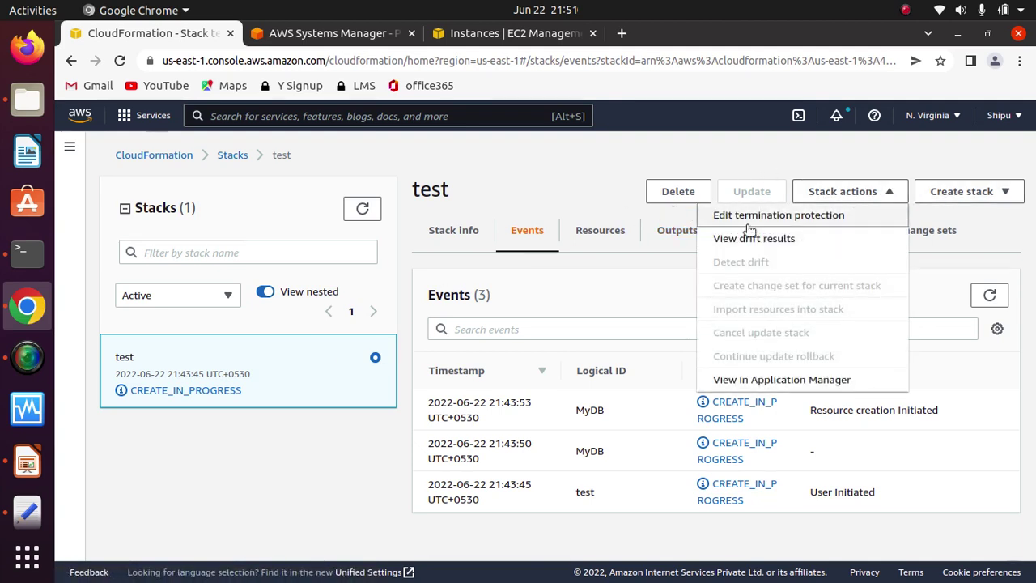
pyautogui.click(874, 201)
pyautogui.click(977, 186)
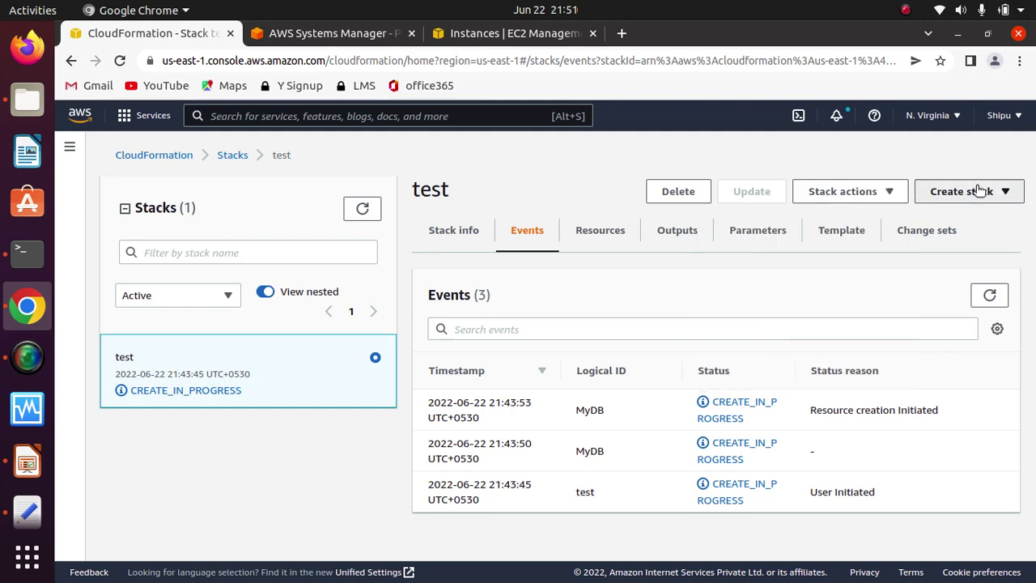
pyautogui.click(871, 216)
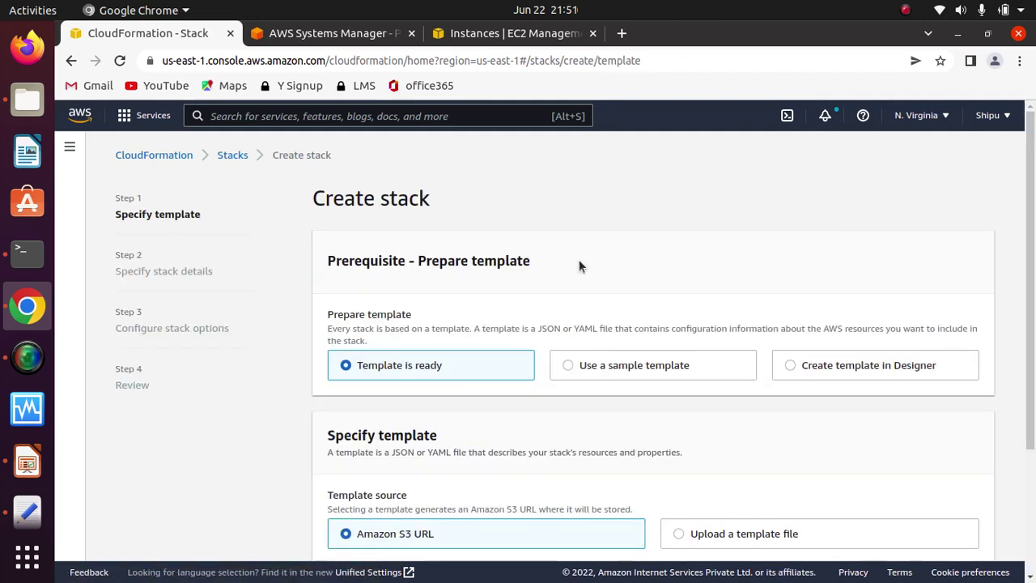
# Step: Switch to Files and open the 13-lambda-cloudformation folder inside cloudformation-devops
pyautogui.click(27, 99)
pyautogui.click(306, 235)
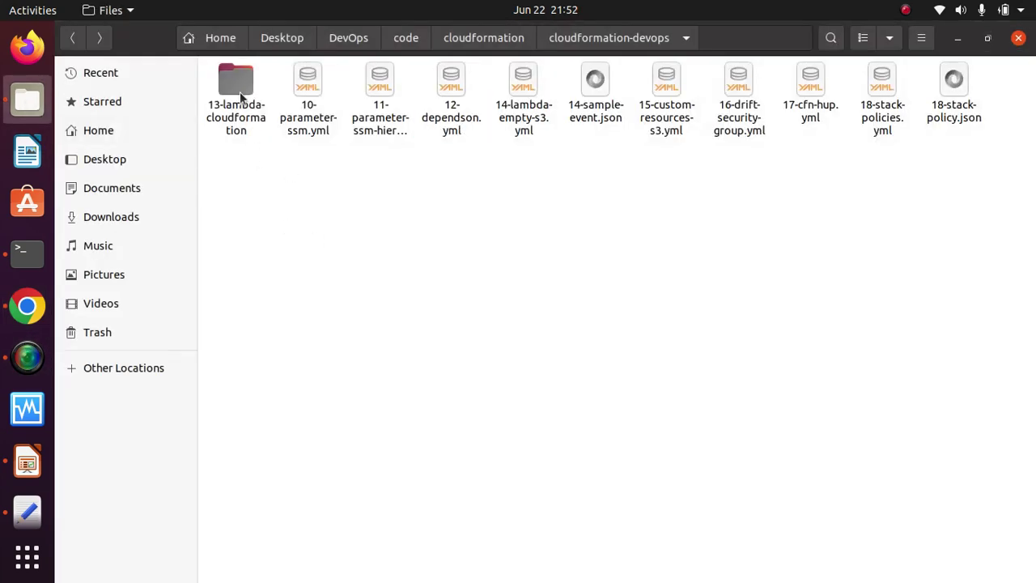
pyautogui.doubleClick(238, 102)
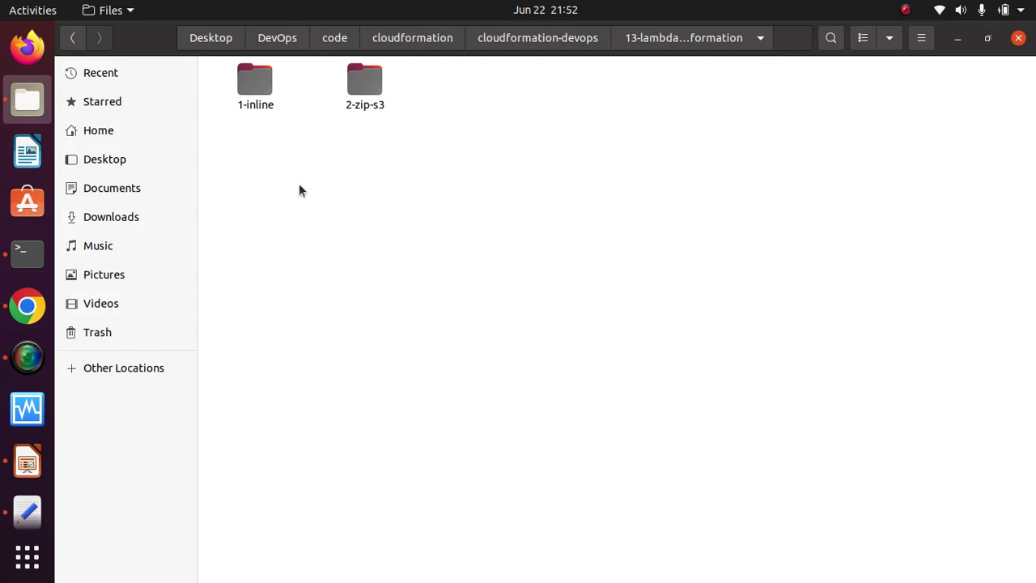
# Step: Open the 1-inline folder and bring up the start of its 1-lambda-inline.yml template in the text editor
pyautogui.doubleClick(257, 89)
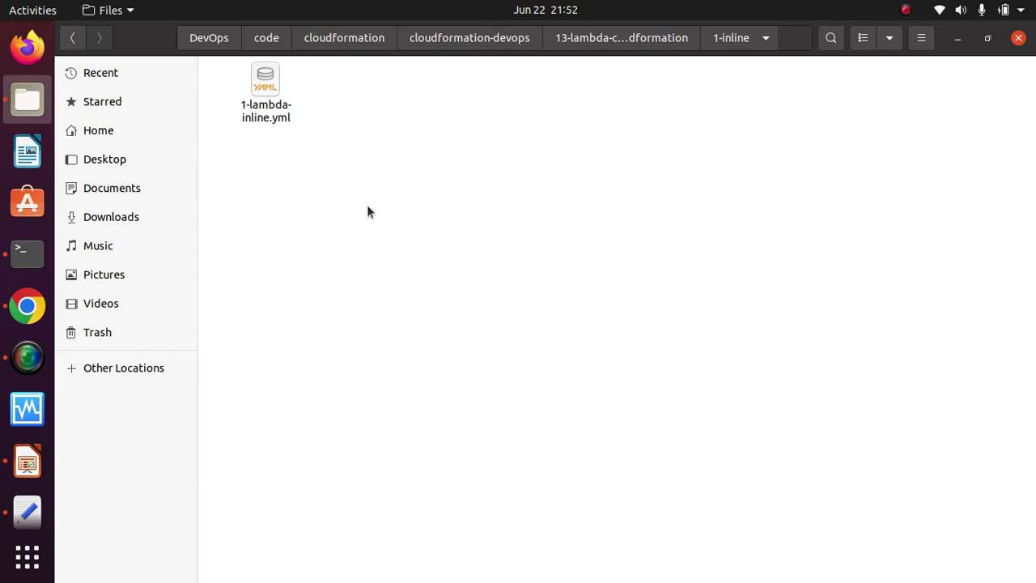
pyautogui.doubleClick(266, 89)
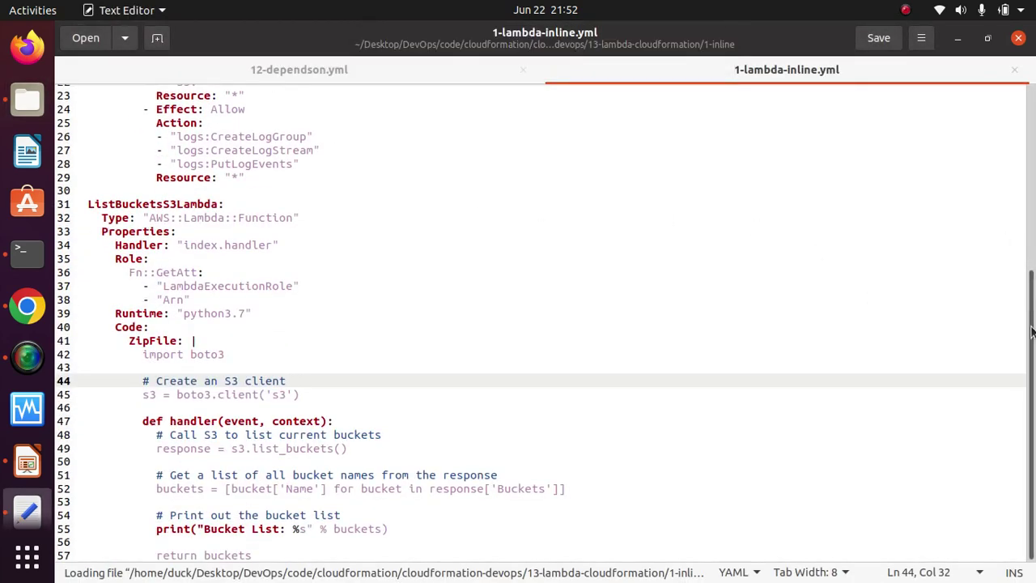
pyautogui.moveTo(1033, 324); pyautogui.dragTo(1034, 135)
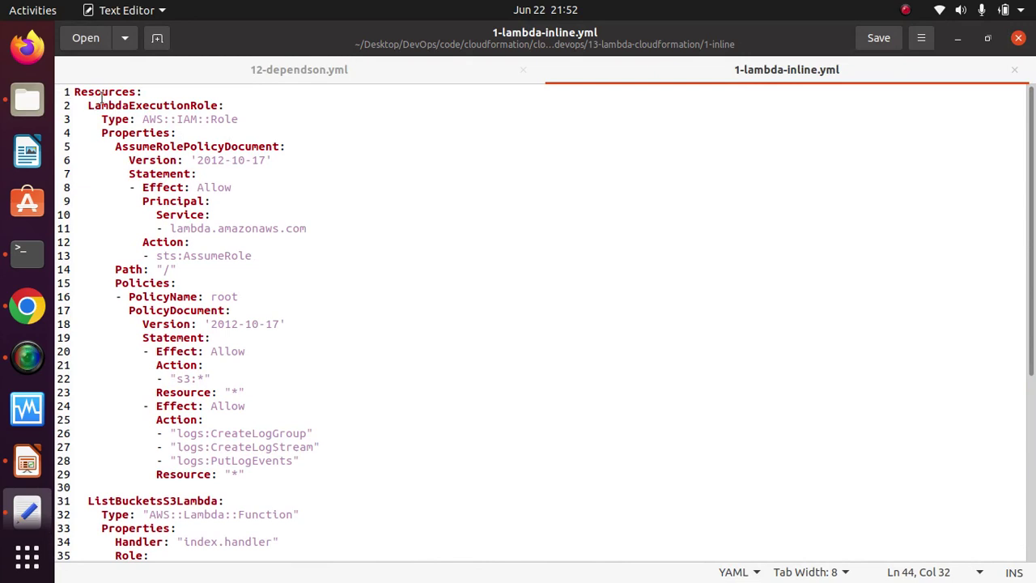
# Step: Examine the LambdaExecutionRole resource in the template: its type, assume-role policy, Lambda service principal, and S3 and logs permissions
pyautogui.moveTo(88, 106); pyautogui.dragTo(231, 108)
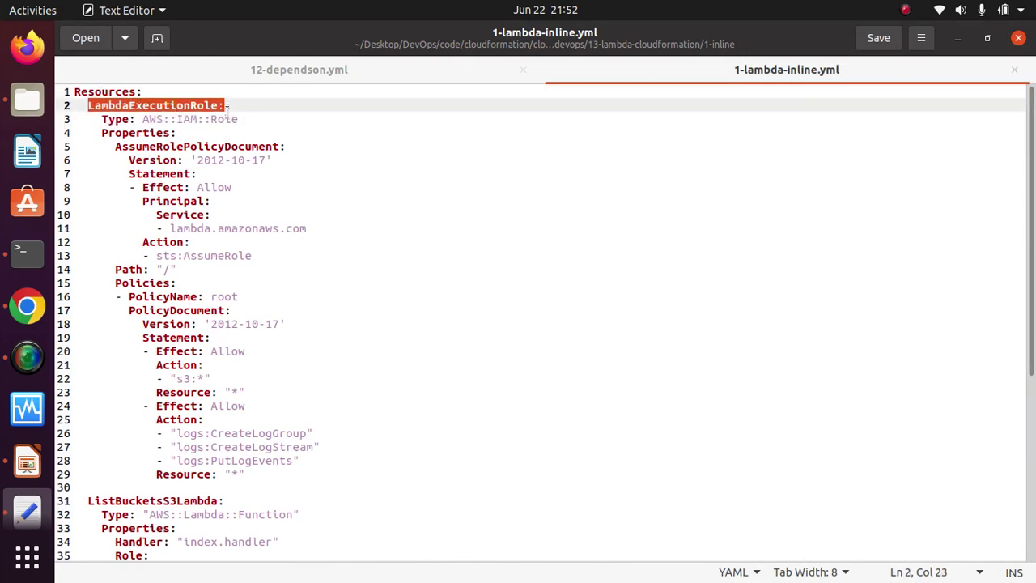
pyautogui.moveTo(142, 119); pyautogui.dragTo(238, 119)
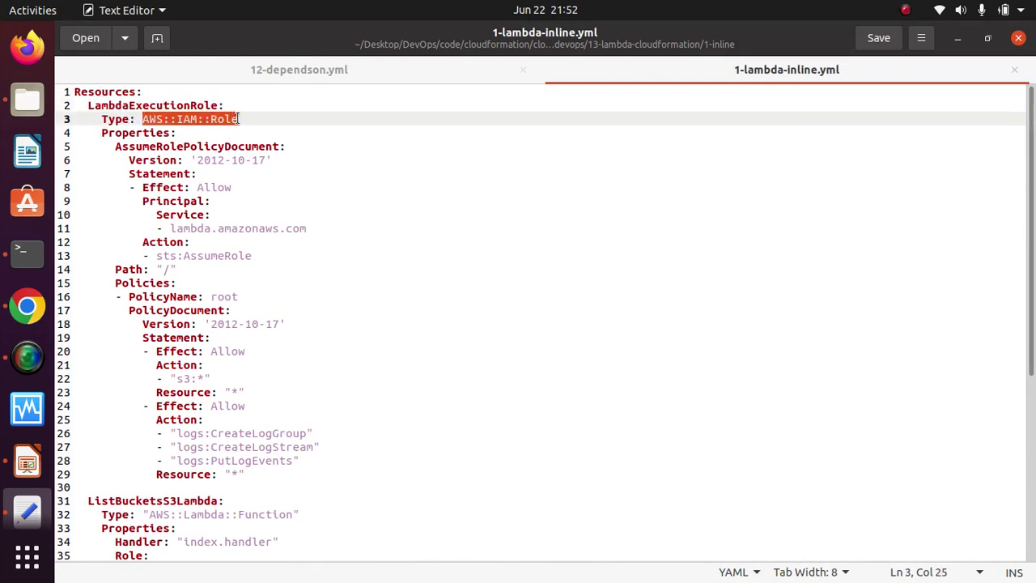
pyautogui.click(155, 134)
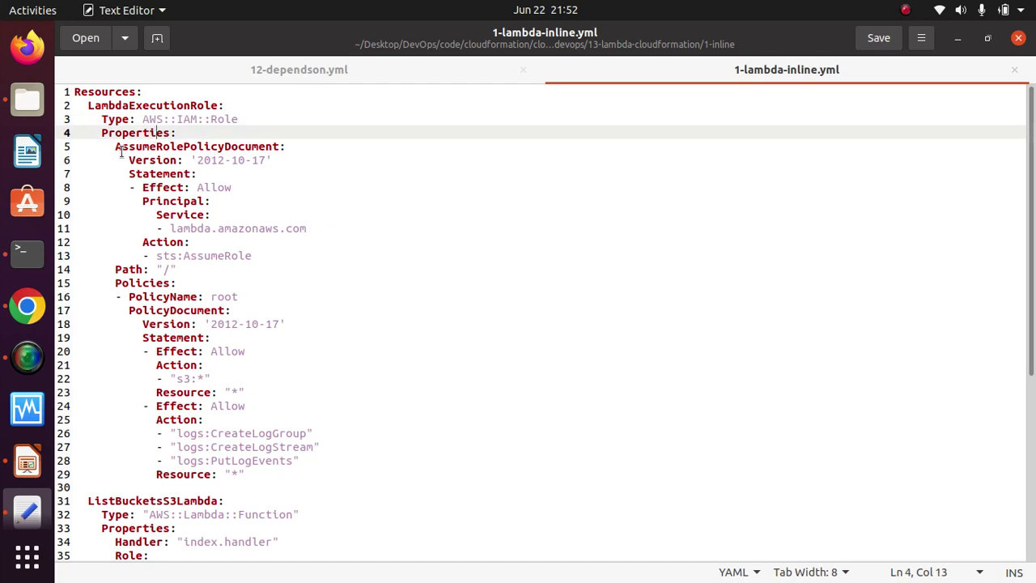
pyautogui.moveTo(122, 147); pyautogui.dragTo(258, 202)
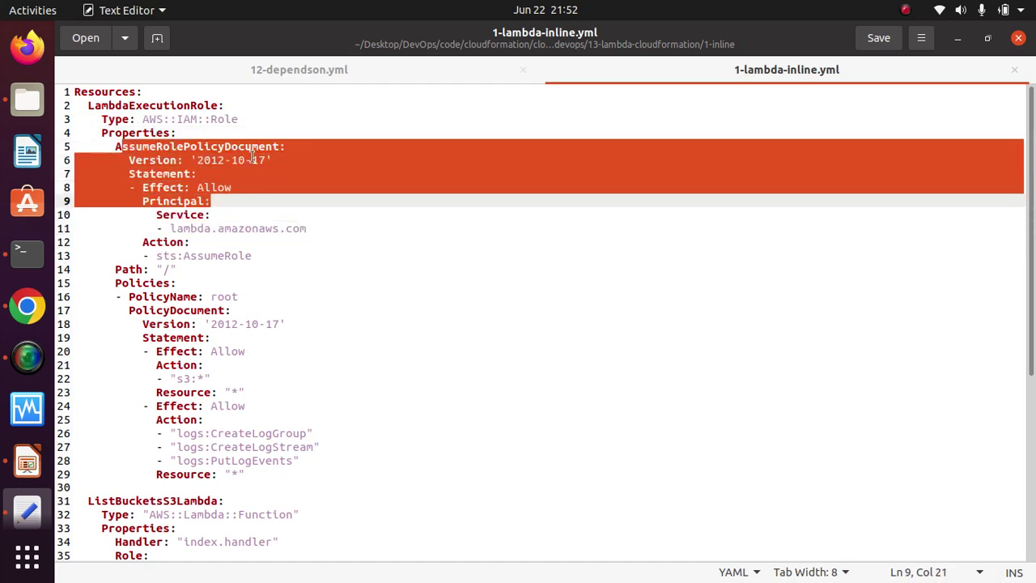
pyautogui.click(263, 228)
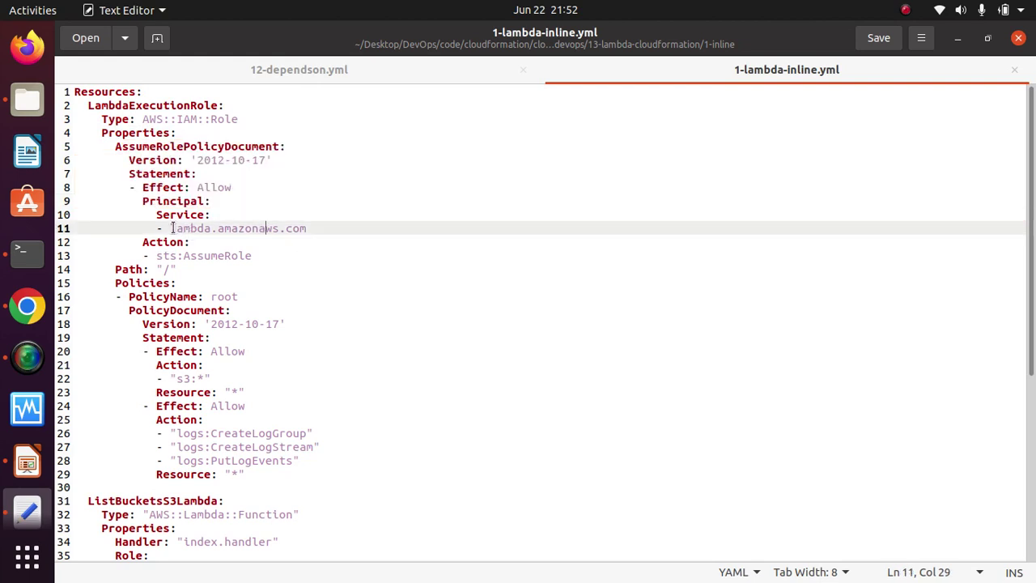
pyautogui.moveTo(170, 229); pyautogui.dragTo(314, 228)
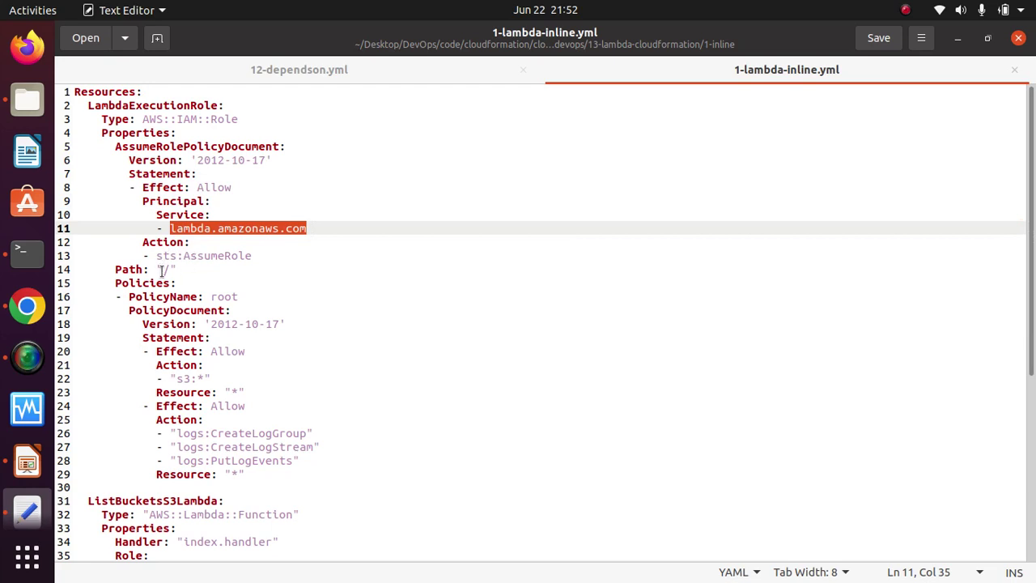
pyautogui.moveTo(110, 284); pyautogui.dragTo(255, 345)
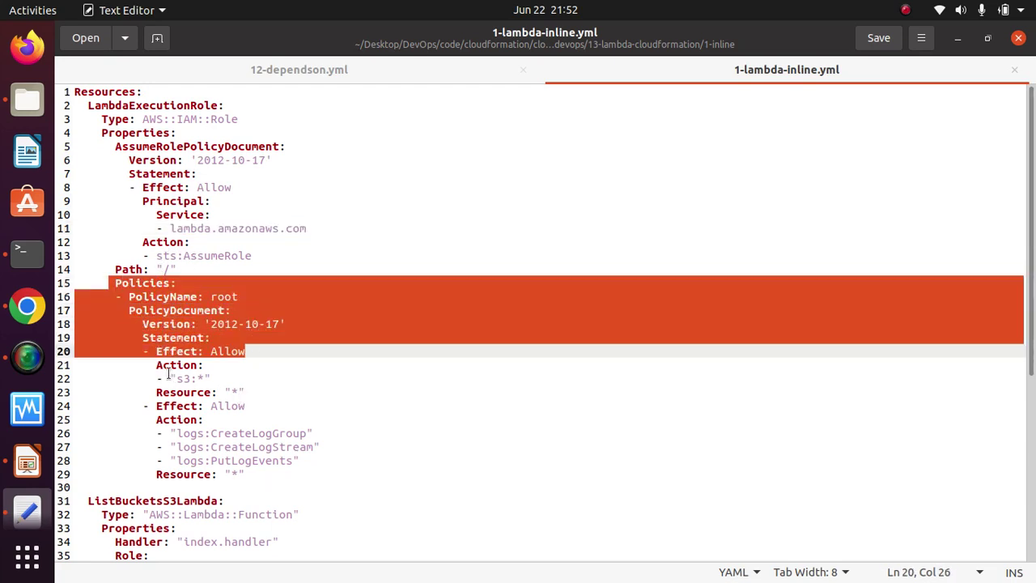
pyautogui.moveTo(170, 378); pyautogui.dragTo(212, 378)
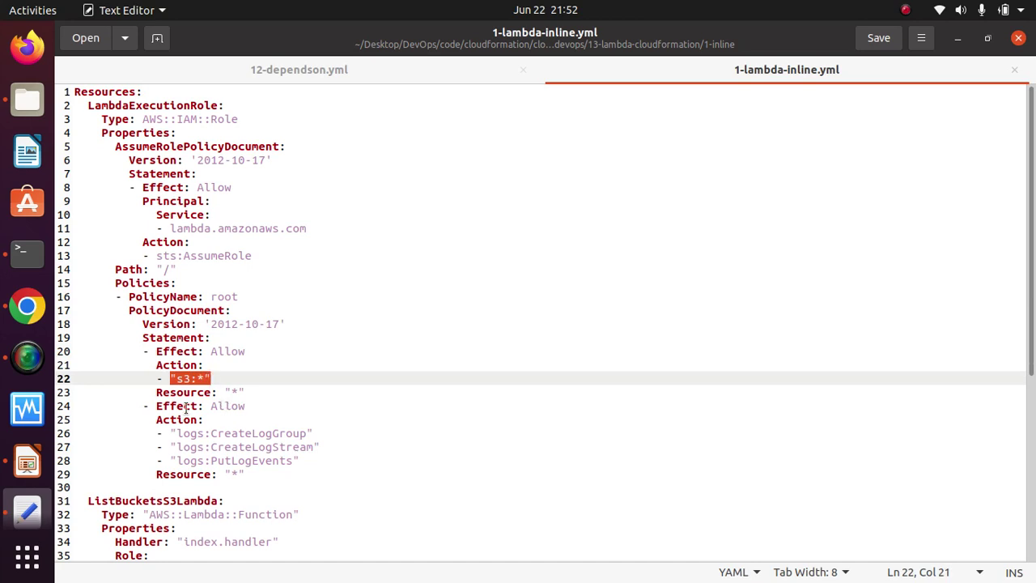
pyautogui.moveTo(150, 419); pyautogui.dragTo(299, 460)
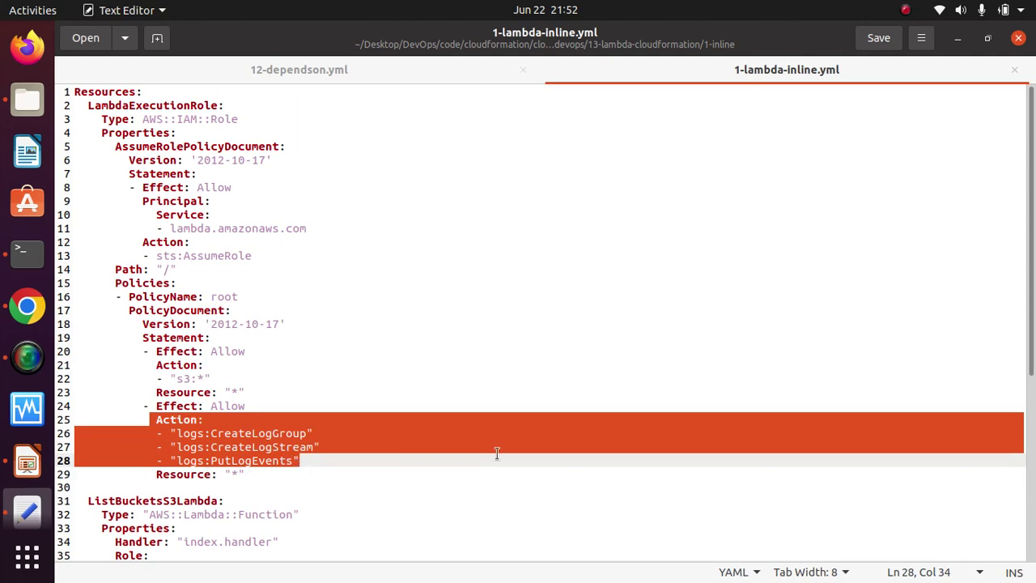
# Step: Examine the ListBucketsS3Lambda resource's handler, role reference, runtime and inline ZipFile Python code
pyautogui.scroll(-5, 1018, 335)
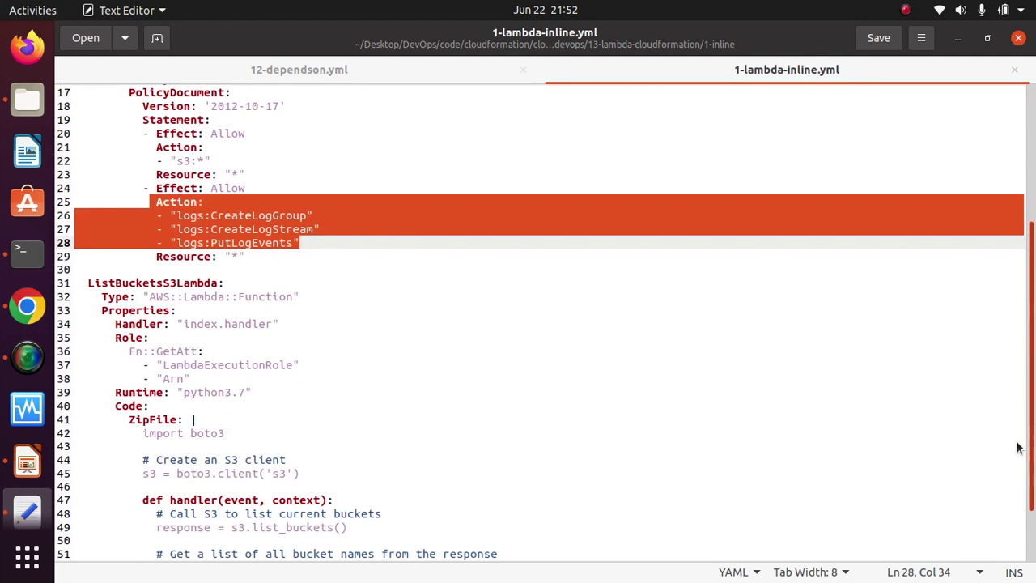
pyautogui.scroll(-2, 136, 250)
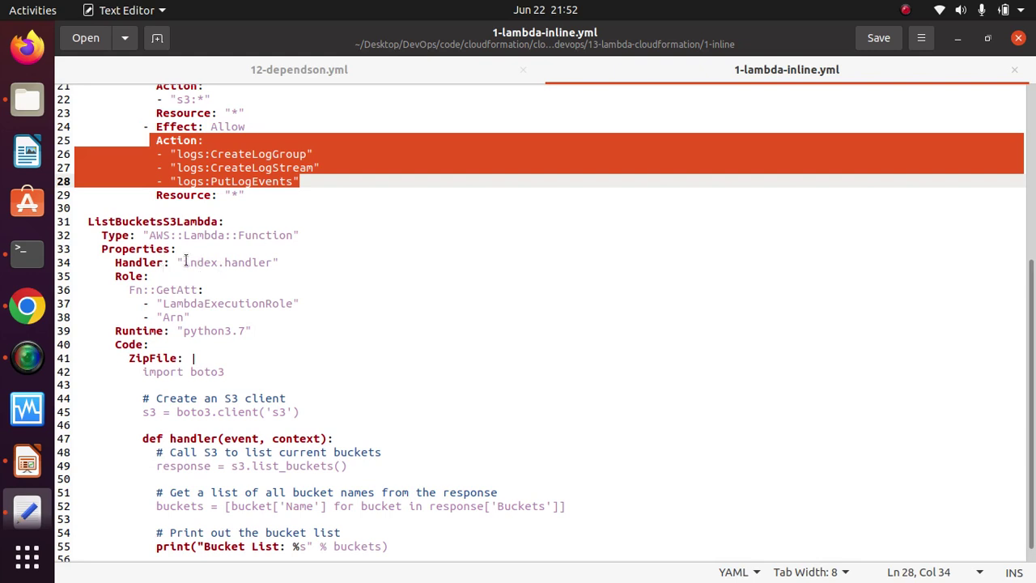
pyautogui.moveTo(184, 263)
pyautogui.mouseDown()
pyautogui.moveTo(279, 262)
pyautogui.moveTo(187, 262)
pyautogui.mouseUp()
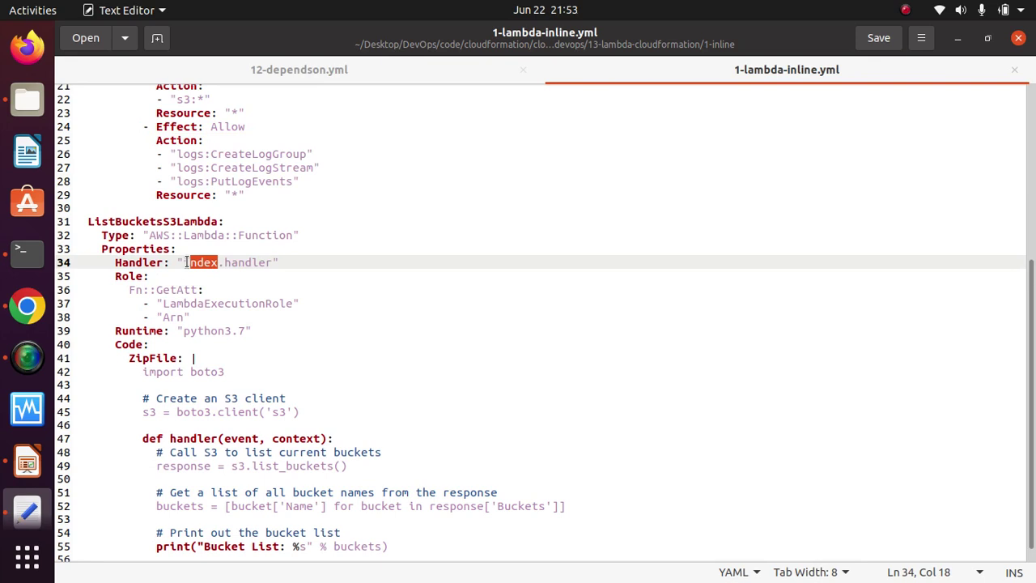
pyautogui.moveTo(218, 262); pyautogui.dragTo(183, 263)
pyautogui.moveTo(141, 438); pyautogui.dragTo(338, 438)
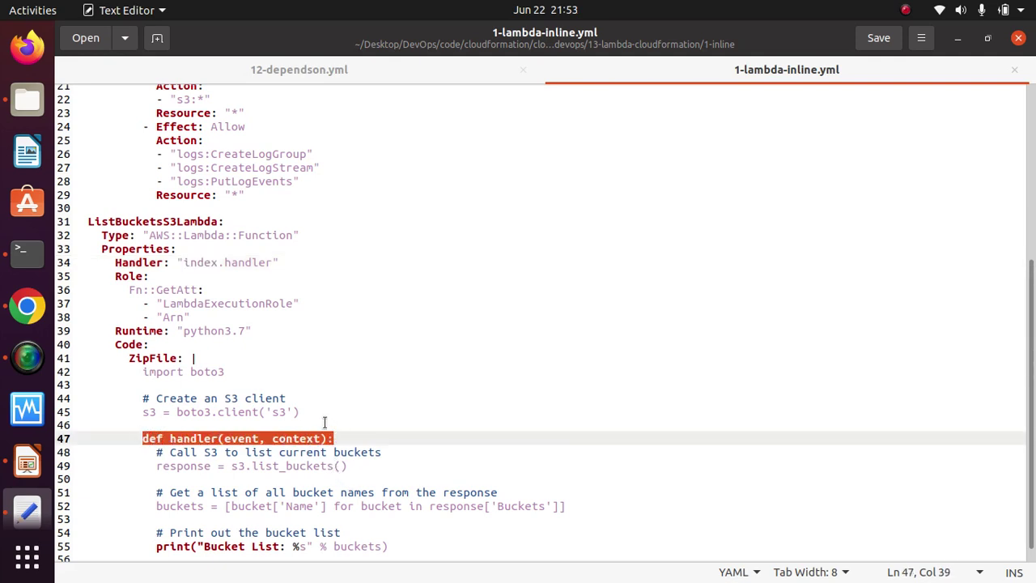
pyautogui.doubleClick(119, 276)
pyautogui.moveTo(127, 275); pyautogui.dragTo(170, 296)
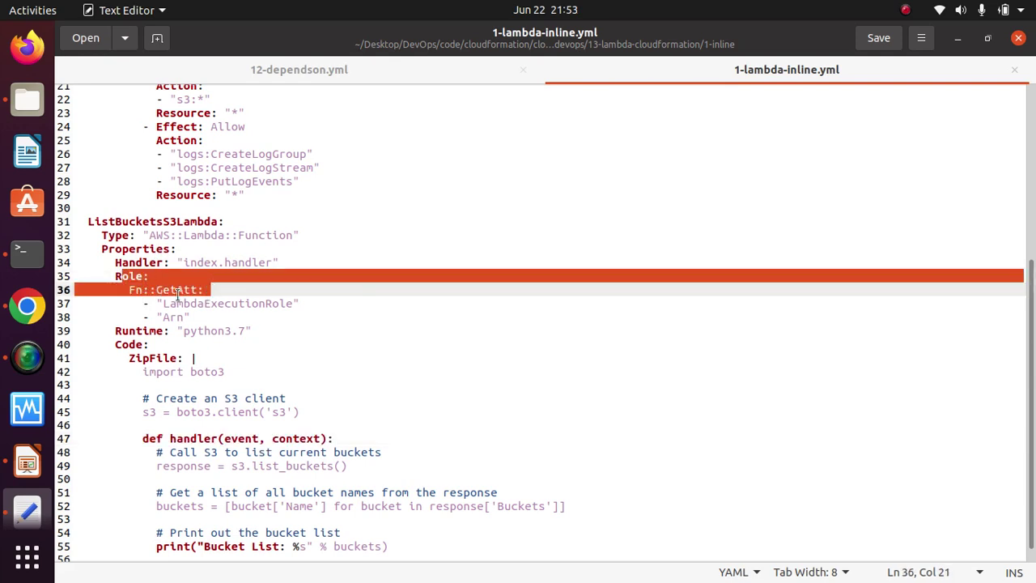
pyautogui.click(176, 293)
pyautogui.moveTo(292, 302); pyautogui.dragTo(167, 302)
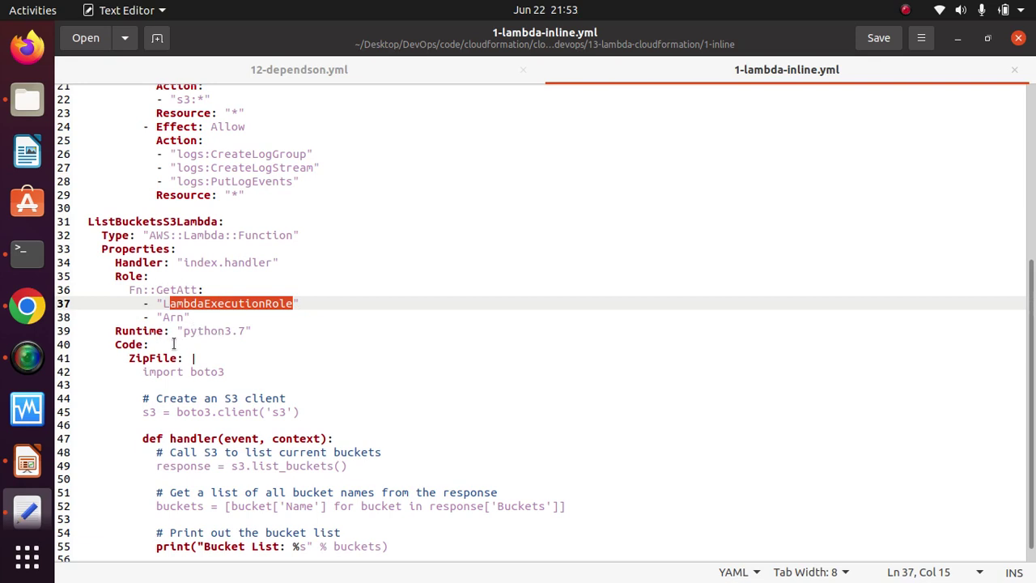
pyautogui.moveTo(255, 331); pyautogui.dragTo(183, 324)
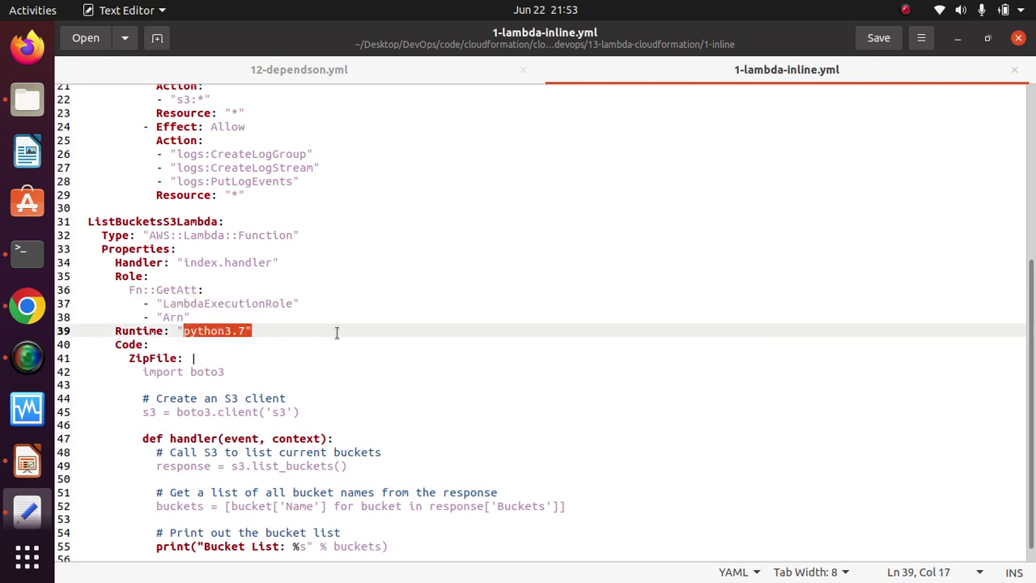
pyautogui.moveTo(136, 372); pyautogui.dragTo(400, 533)
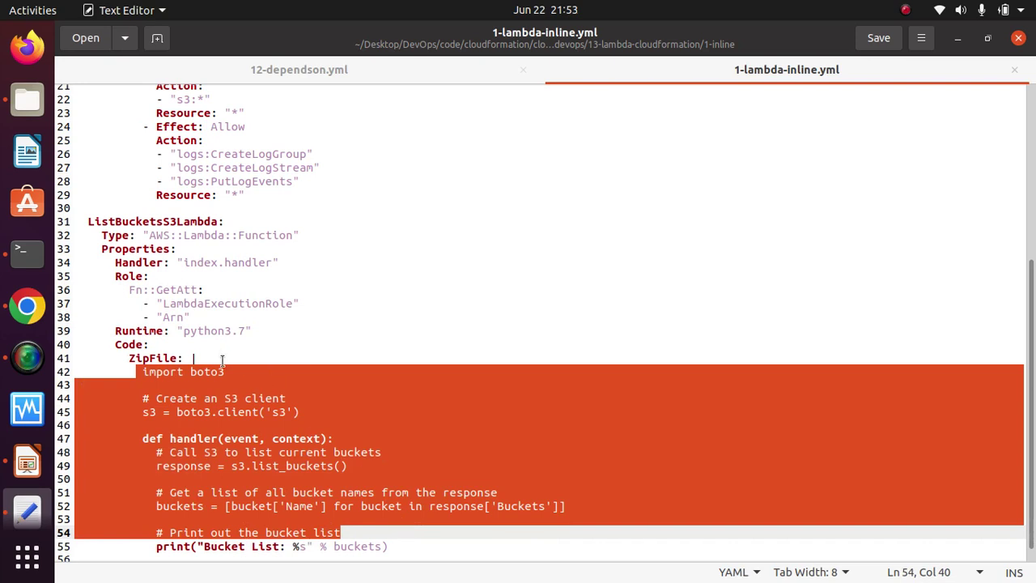
pyautogui.click(204, 356)
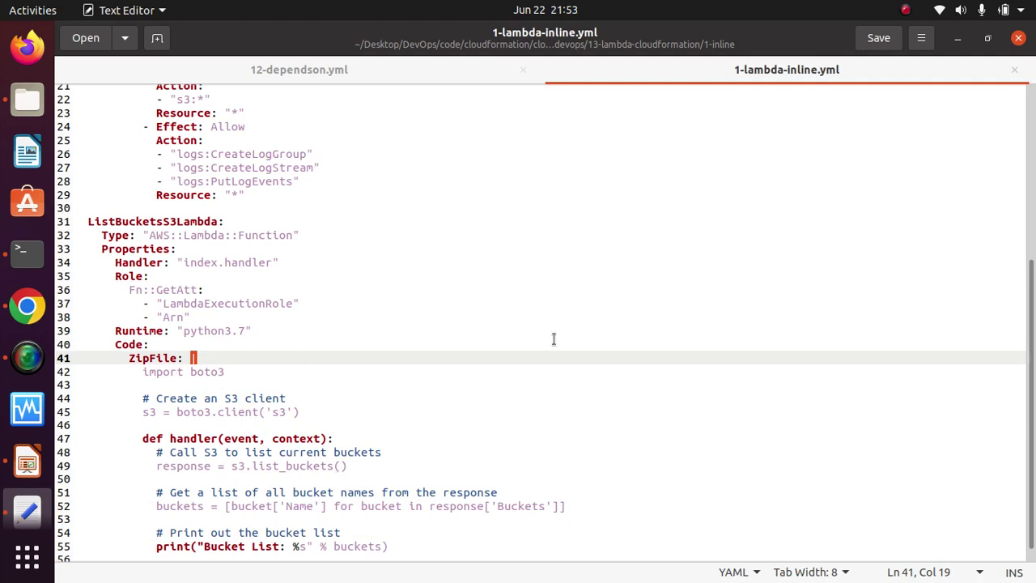
pyautogui.scroll(-1, 1028, 485)
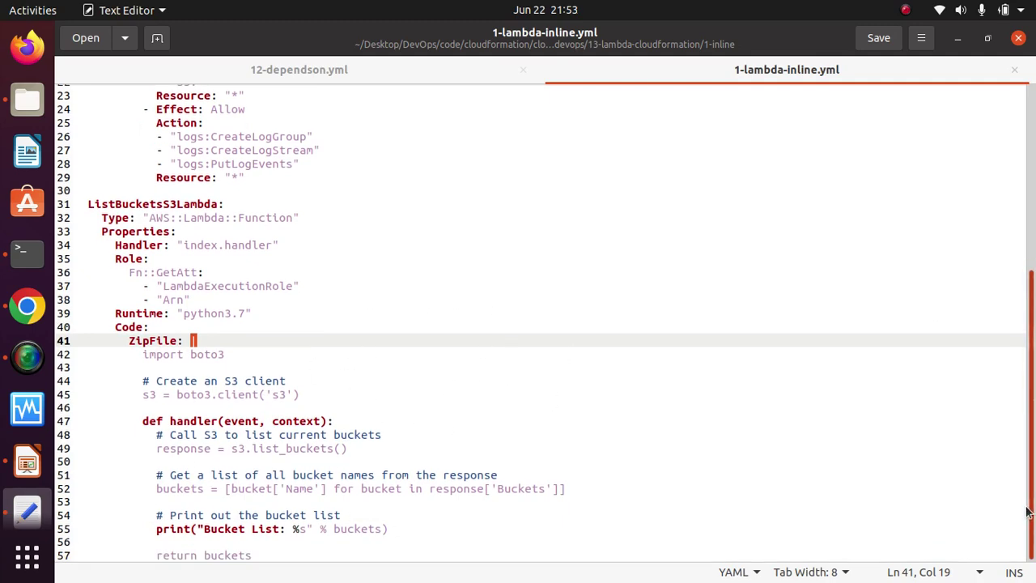
pyautogui.scroll(7, 655, 248)
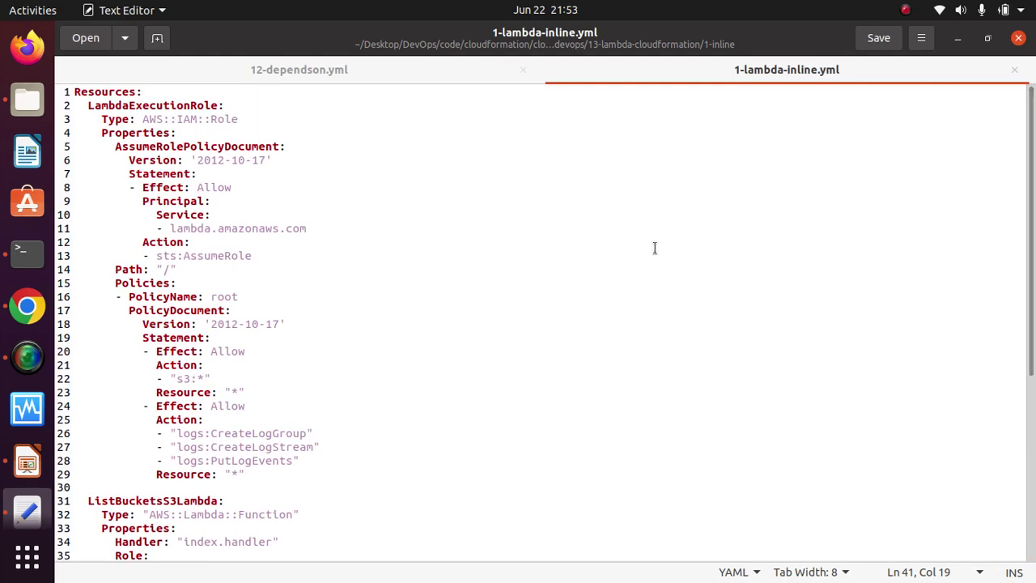
# Step: Close the 12-dependson.yml document and the text editor to return to the 1-inline folder
pyautogui.click(523, 70)
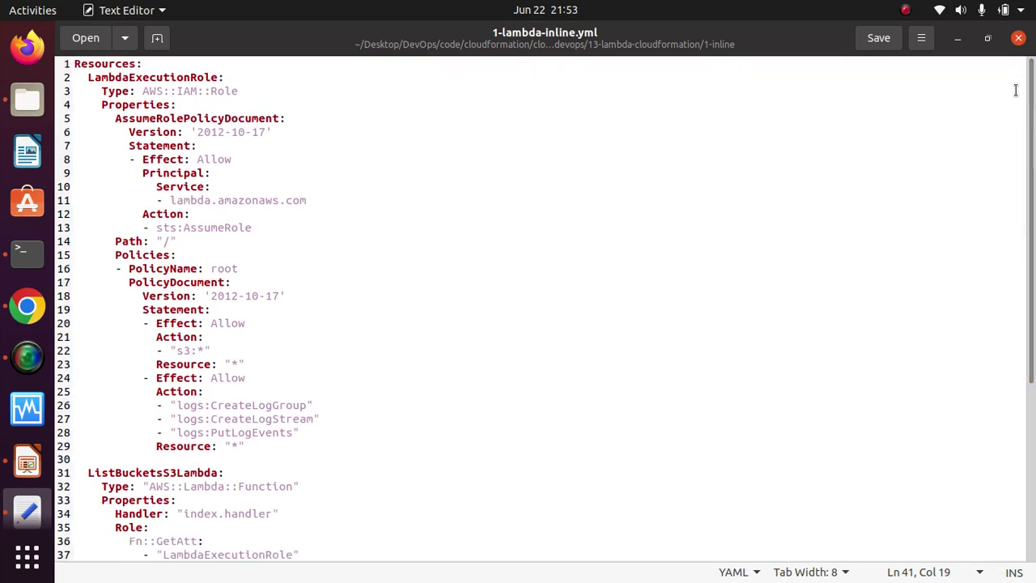
pyautogui.click(1018, 38)
pyautogui.click(564, 208)
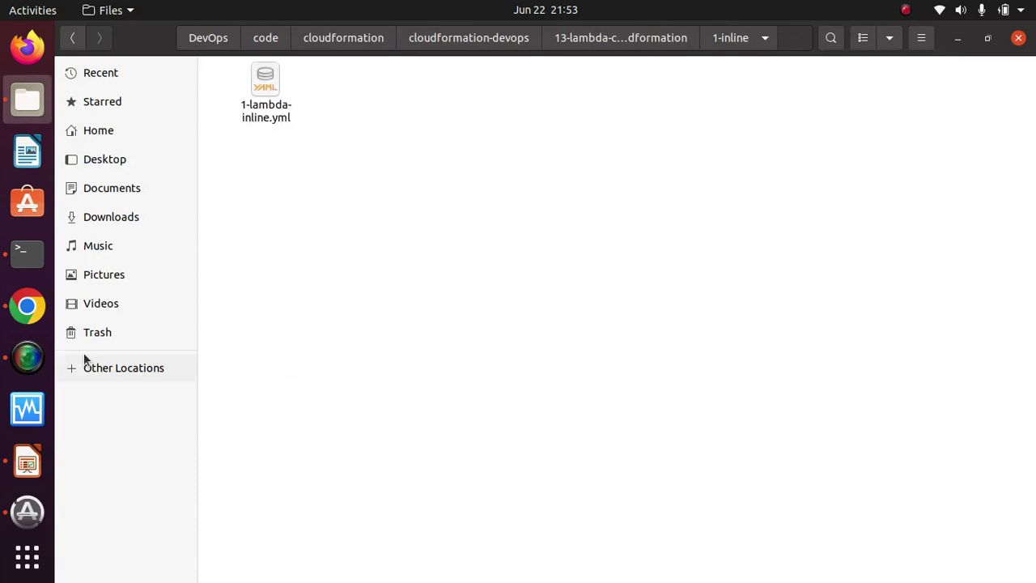
# Step: Switch to Chrome and upload 1-lambda-inline.yml from 13-lambda-cloudformation/1-inline as the new stack's template, continuing to the stack details
pyautogui.click(26, 306)
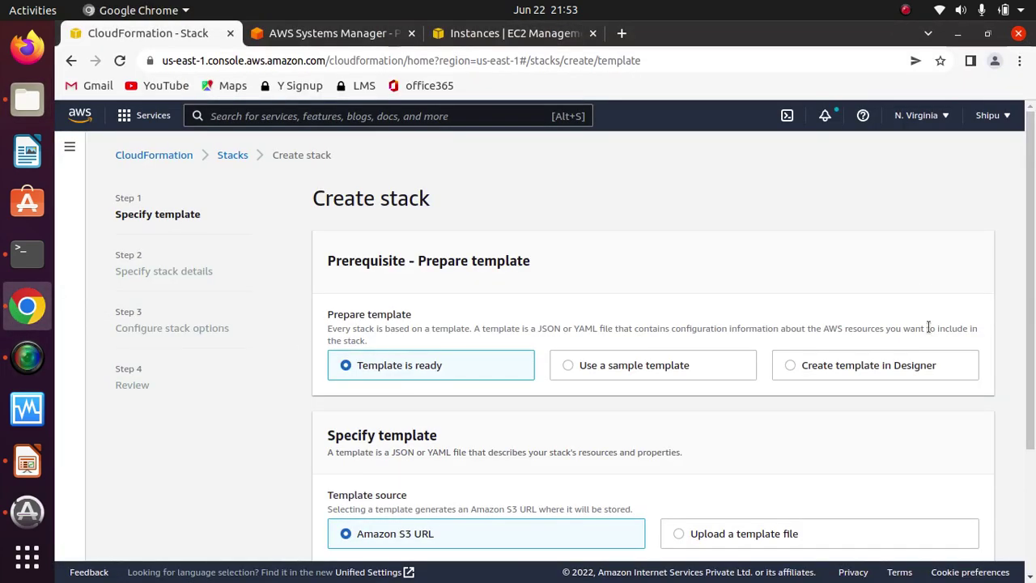
pyautogui.scroll(-3, 929, 327)
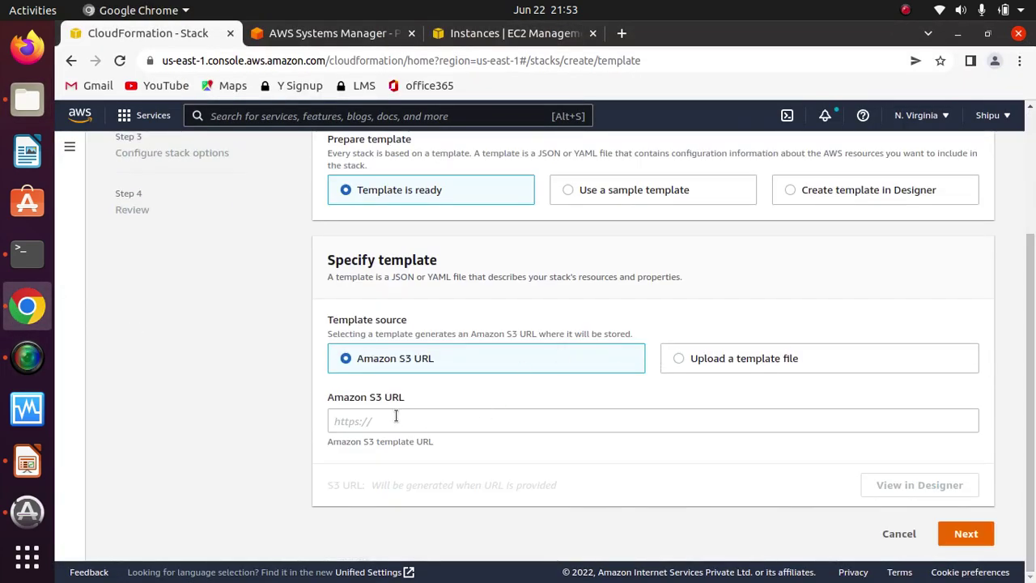
pyautogui.click(705, 358)
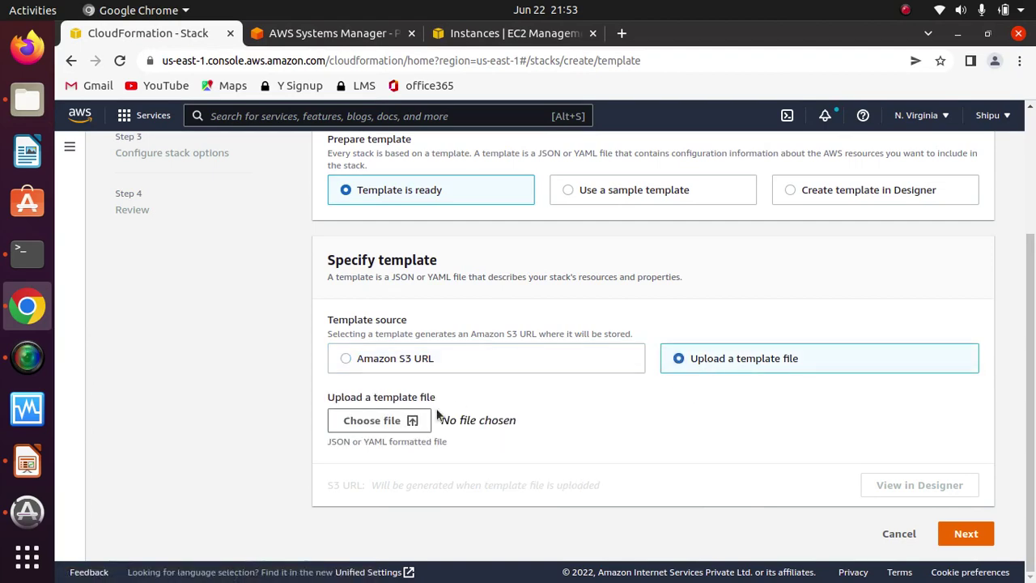
pyautogui.click(399, 418)
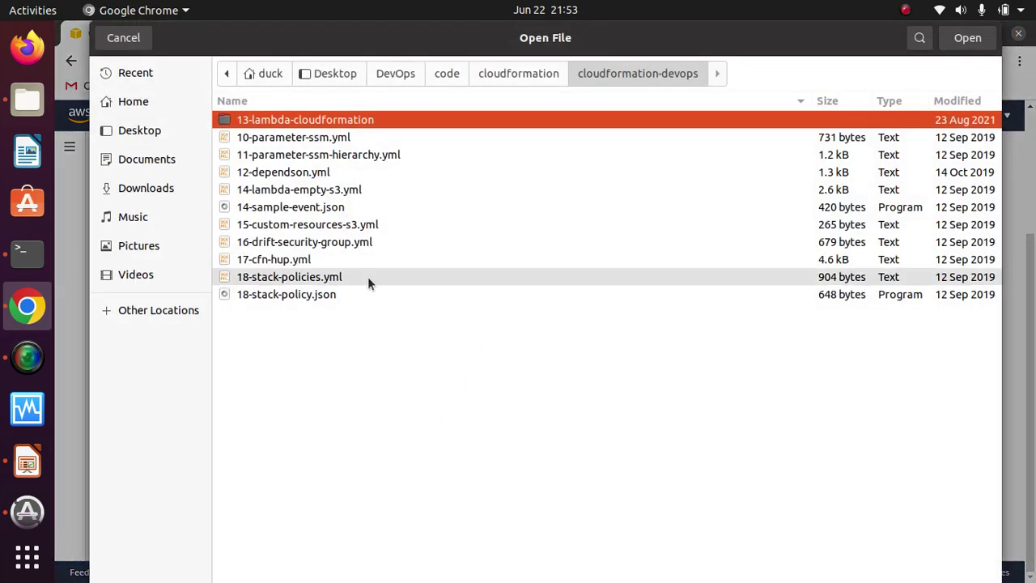
pyautogui.doubleClick(234, 124)
pyautogui.doubleClick(253, 122)
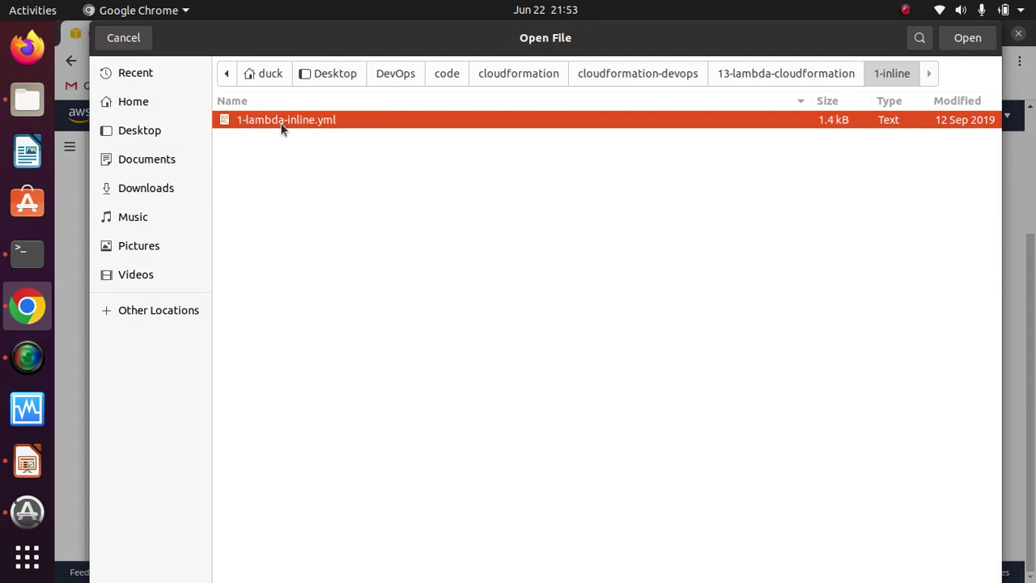
pyautogui.click(967, 38)
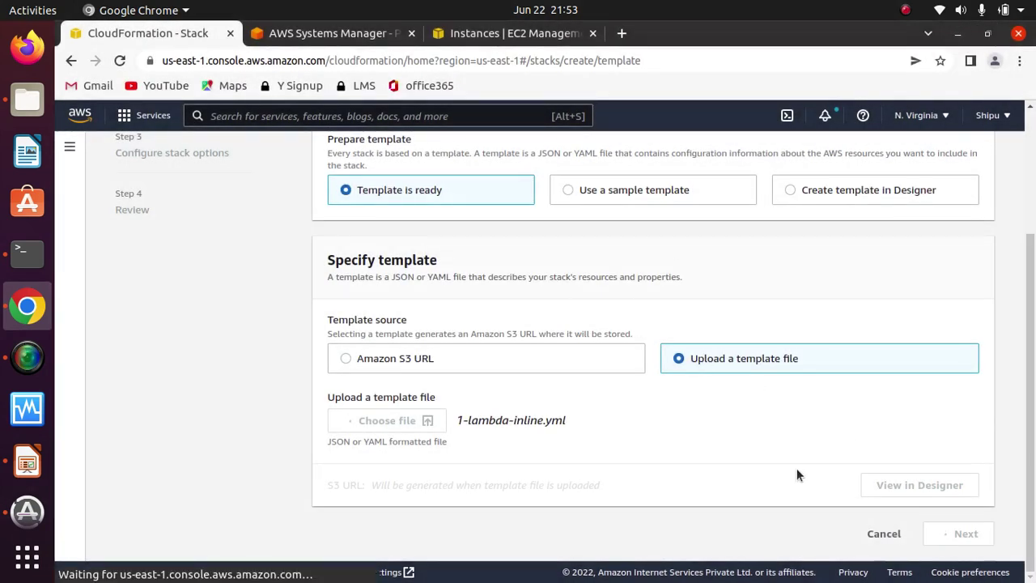
pyautogui.scroll(-1, 1026, 496)
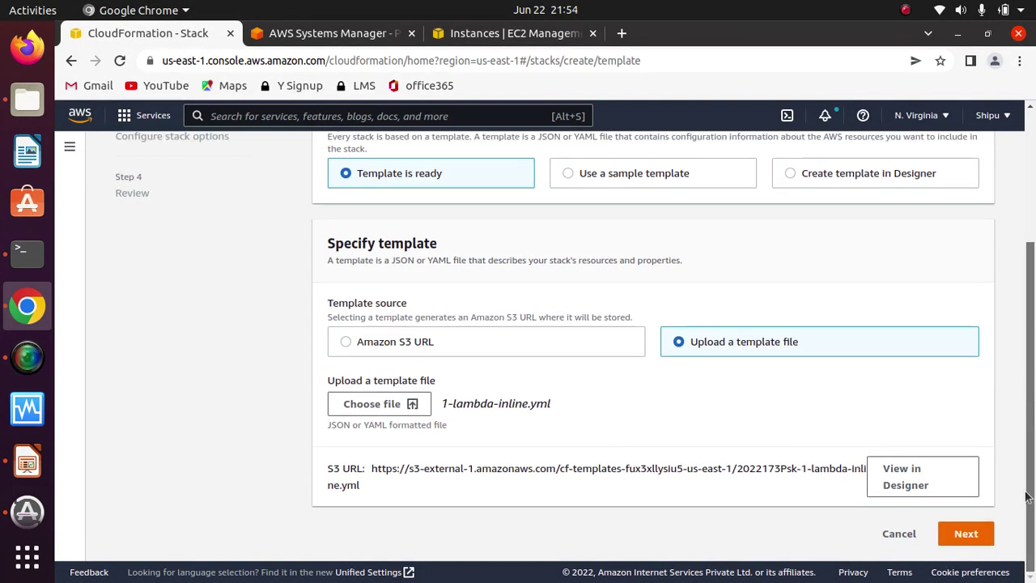
pyautogui.click(966, 533)
# Step: Name the stack lambdaFunctionm and continue to the stack options
pyautogui.click(454, 321)
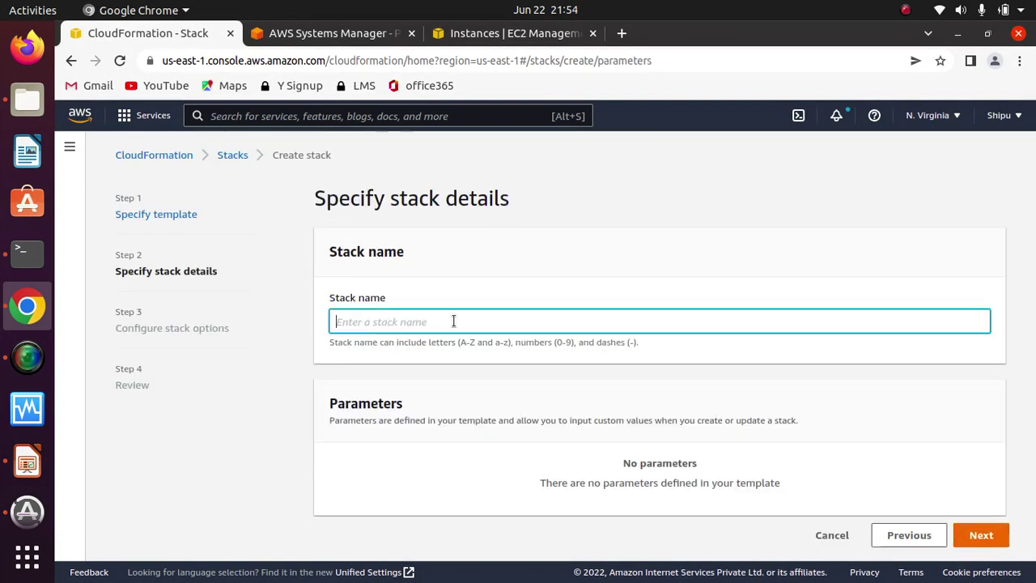
pyautogui.write('tes')
pyautogui.press('BackSpace')
pyautogui.press('BackSpace')
pyautogui.press('BackSpace')
pyautogui.press('BackSpace')
pyautogui.press('BackSpace')
pyautogui.press('BackSpace')
pyautogui.press('BackSpace')
pyautogui.write('lambdaFun')
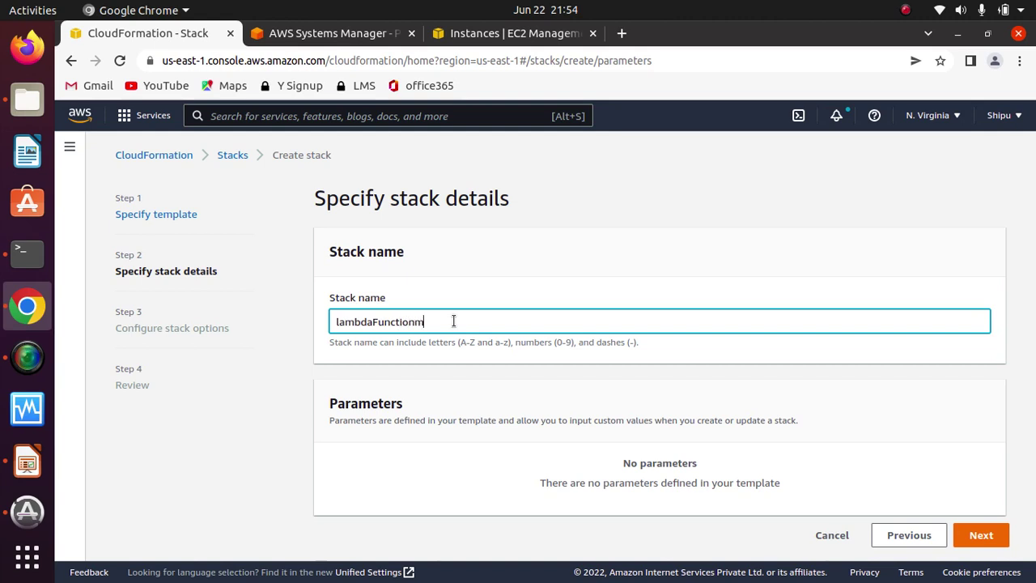
pyautogui.write('ction')
pyautogui.click(975, 536)
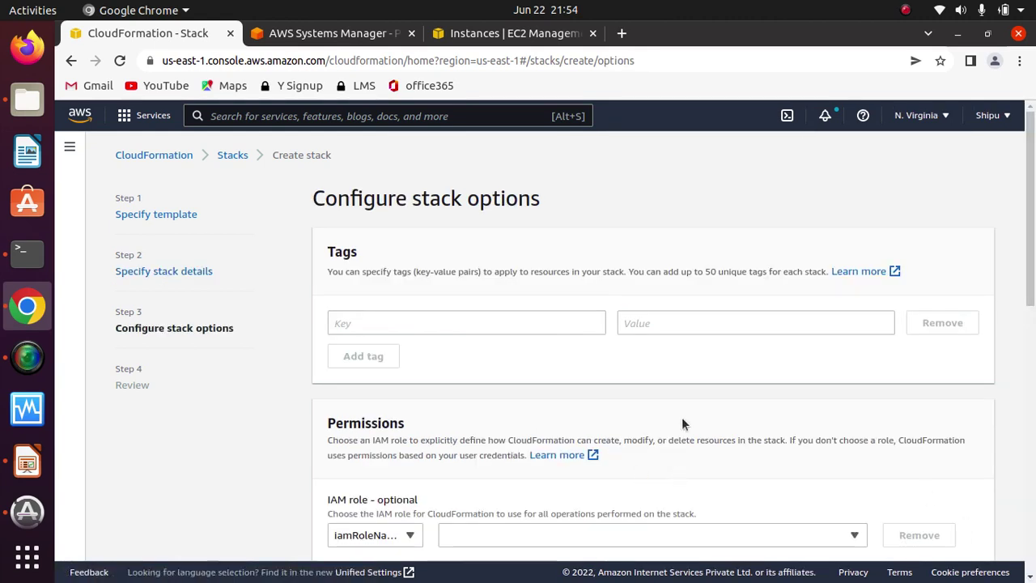
# Step: Keep the default permissions, failure and advanced options for the stack and continue to the review
pyautogui.moveTo(1033, 251); pyautogui.dragTo(1033, 357)
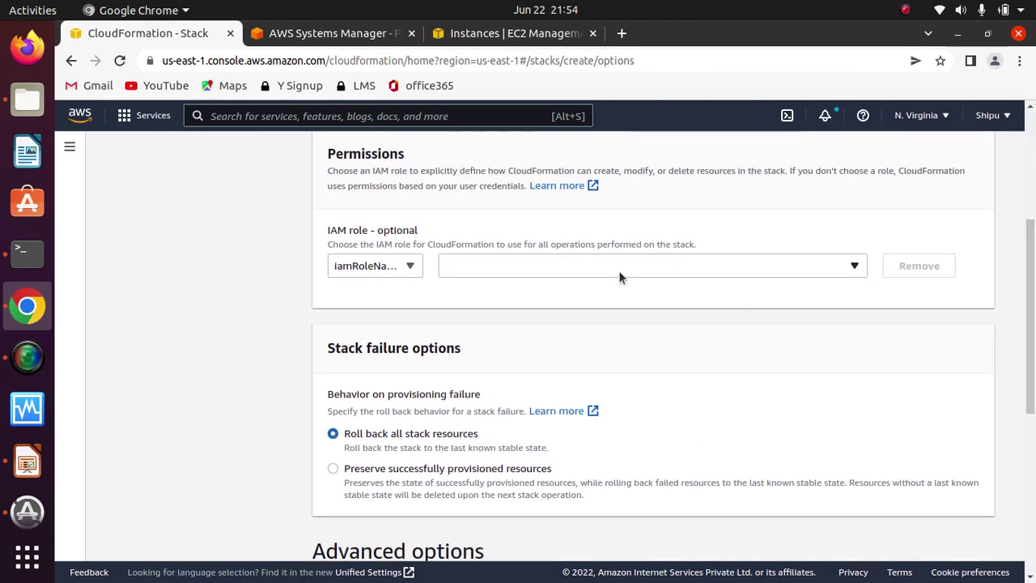
pyautogui.moveTo(1032, 348); pyautogui.dragTo(1022, 475)
pyautogui.scroll(-2, 1021, 476)
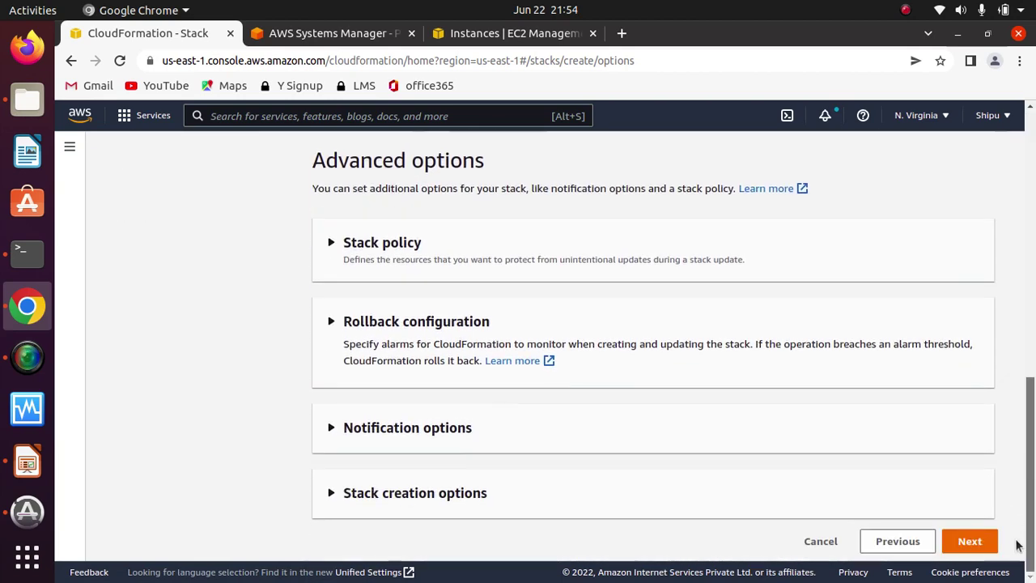
pyautogui.click(966, 539)
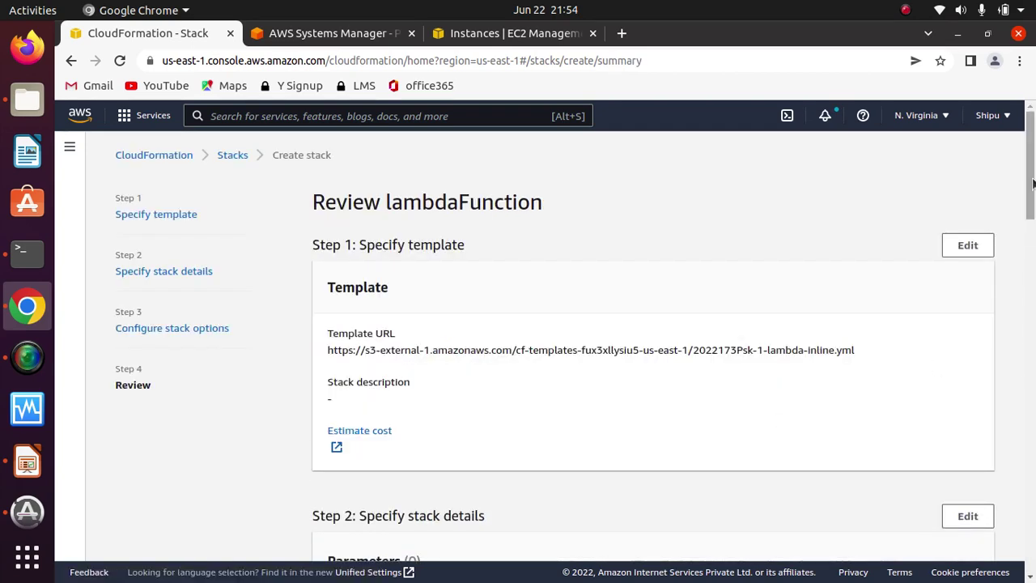
# Step: Acknowledge that CloudFormation might create IAM resources and create the lambdaFunction stack
pyautogui.moveTo(1031, 174); pyautogui.dragTo(1029, 547)
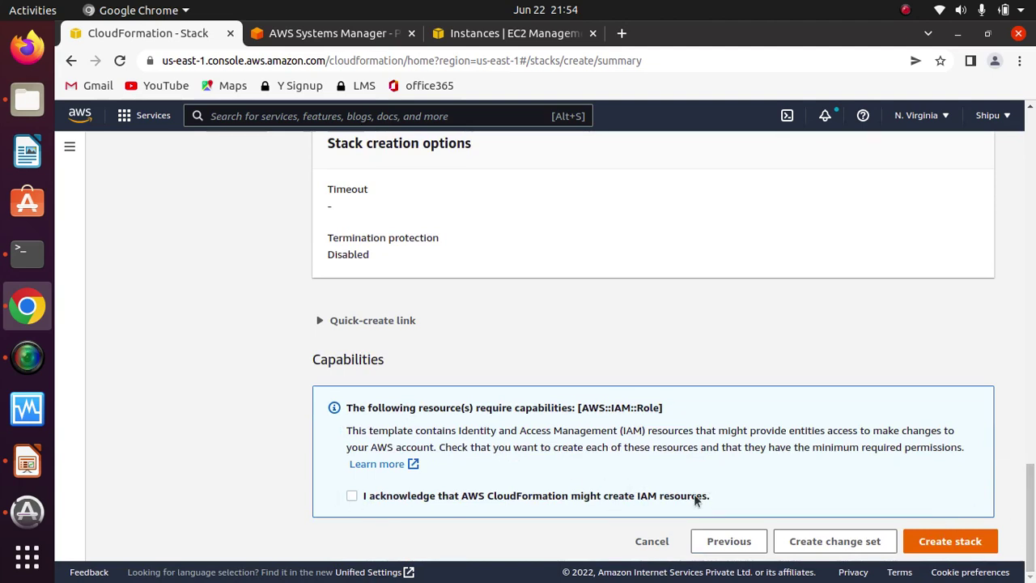
pyautogui.moveTo(694, 498); pyautogui.dragTo(612, 495)
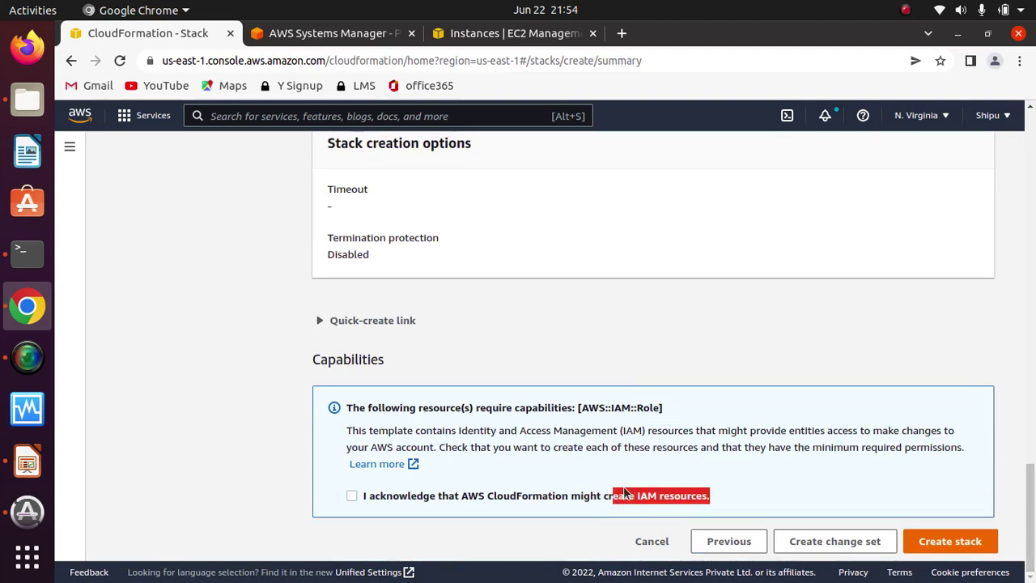
pyautogui.click(600, 489)
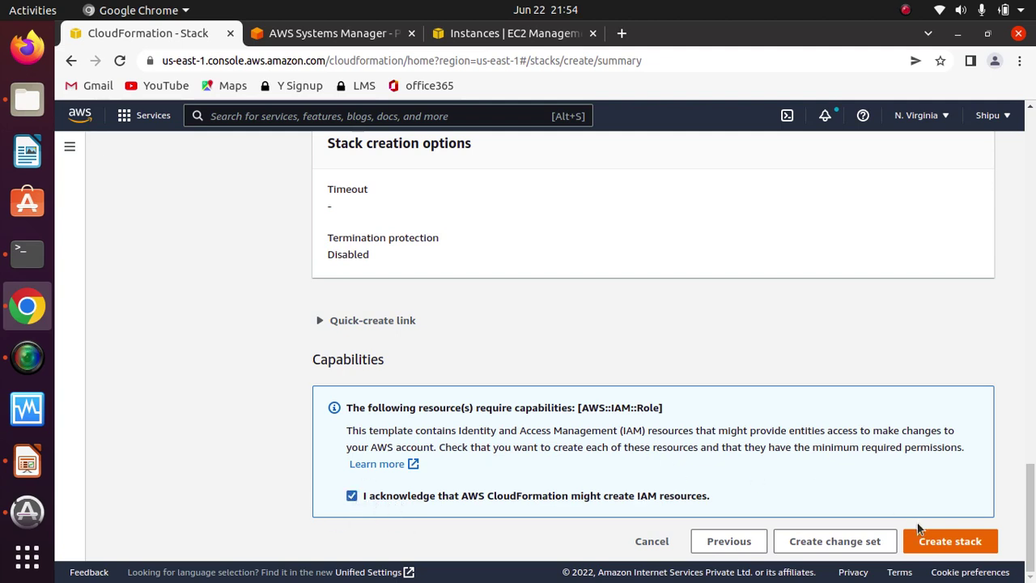
pyautogui.click(931, 539)
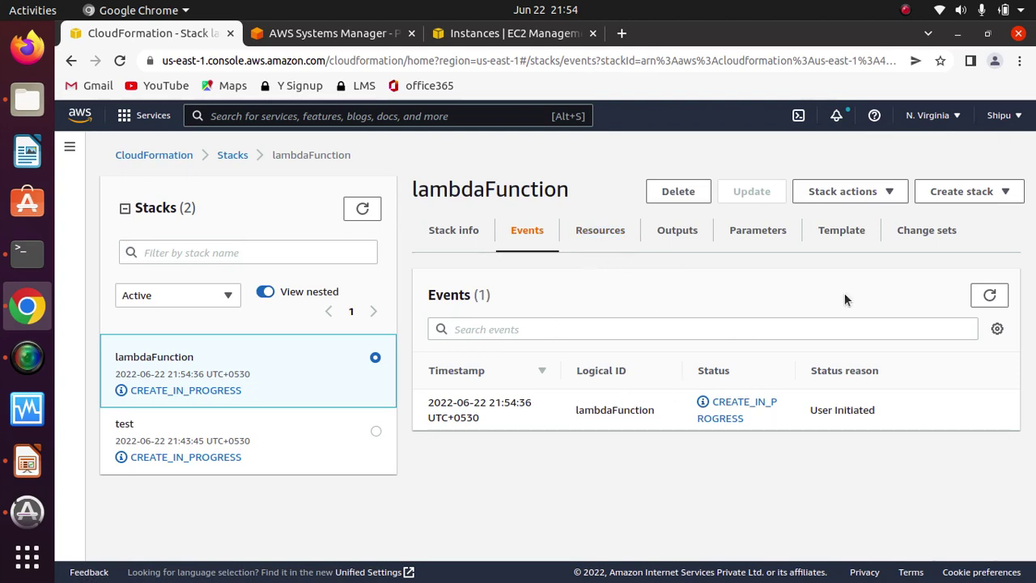
# Step: Refresh the lambdaFunction stack's events repeatedly to follow the creation progress of its resources
pyautogui.click(989, 295)
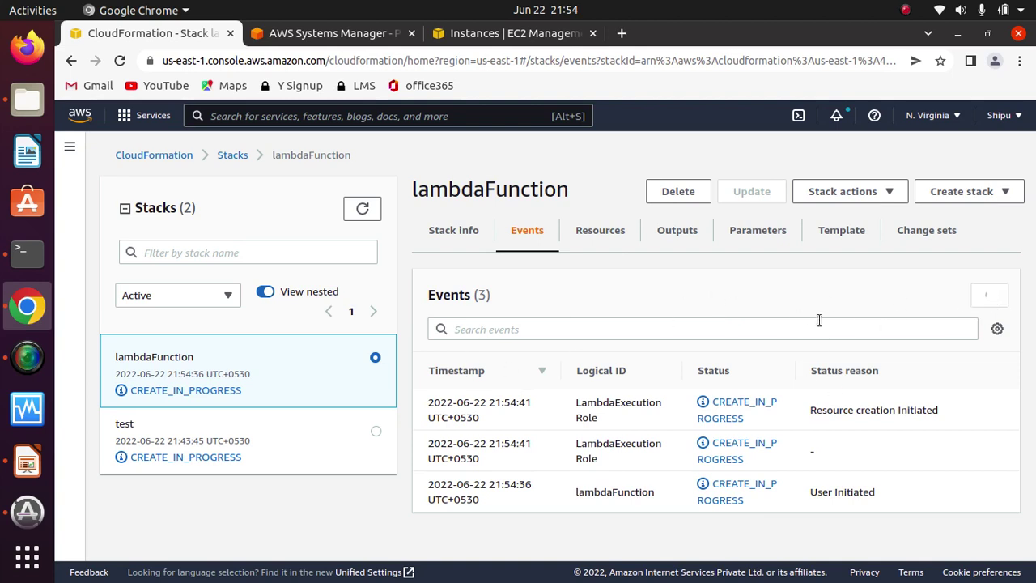
pyautogui.click(987, 299)
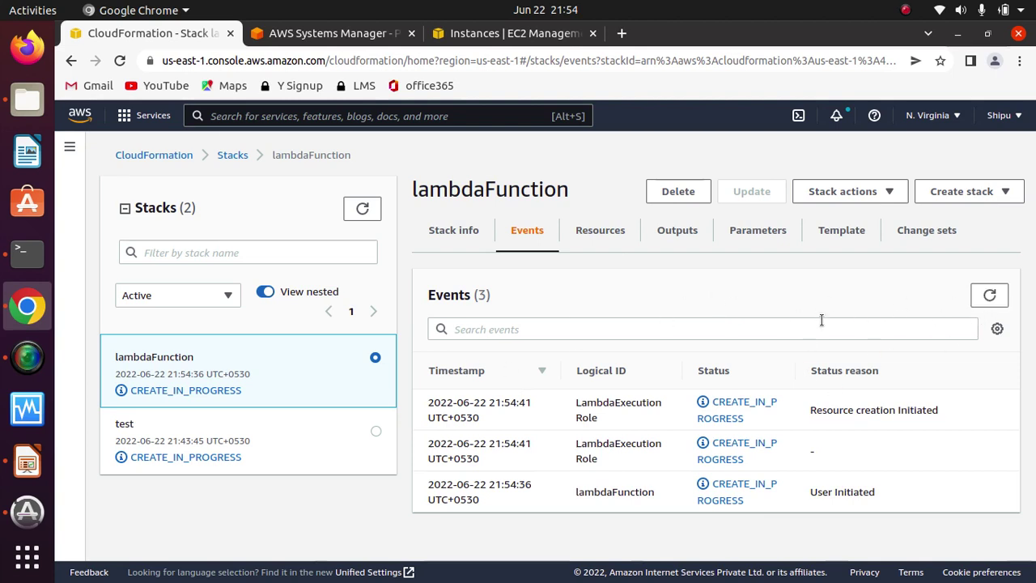
pyautogui.click(990, 294)
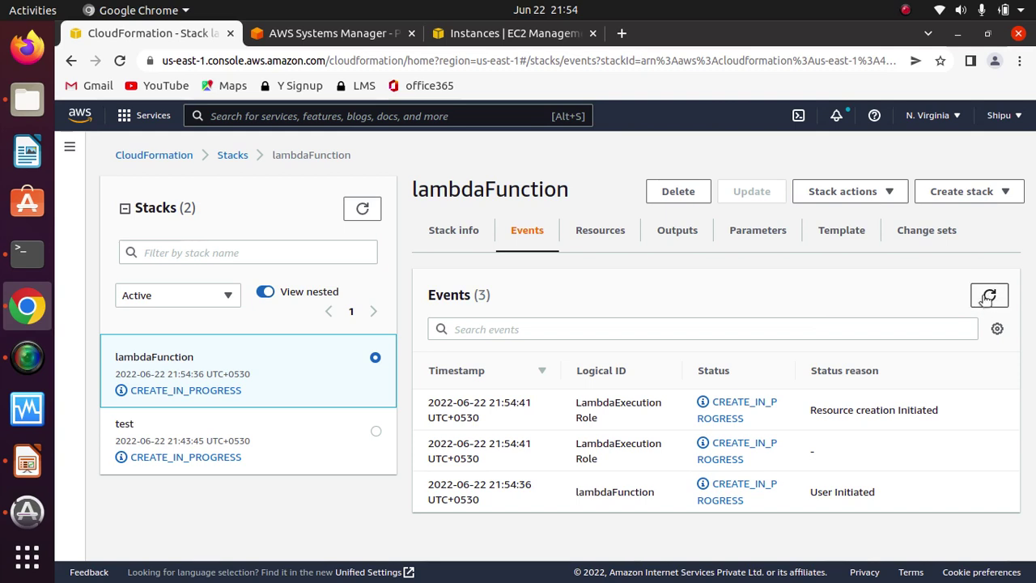
pyautogui.click(989, 294)
pyautogui.click(988, 297)
pyautogui.click(988, 296)
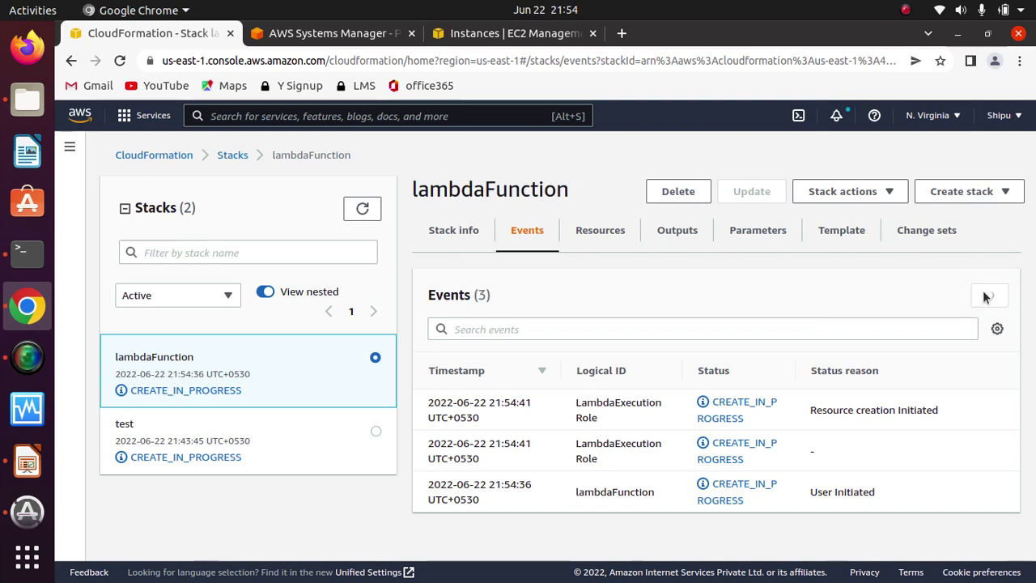
pyautogui.click(988, 297)
pyautogui.click(989, 296)
pyautogui.click(990, 296)
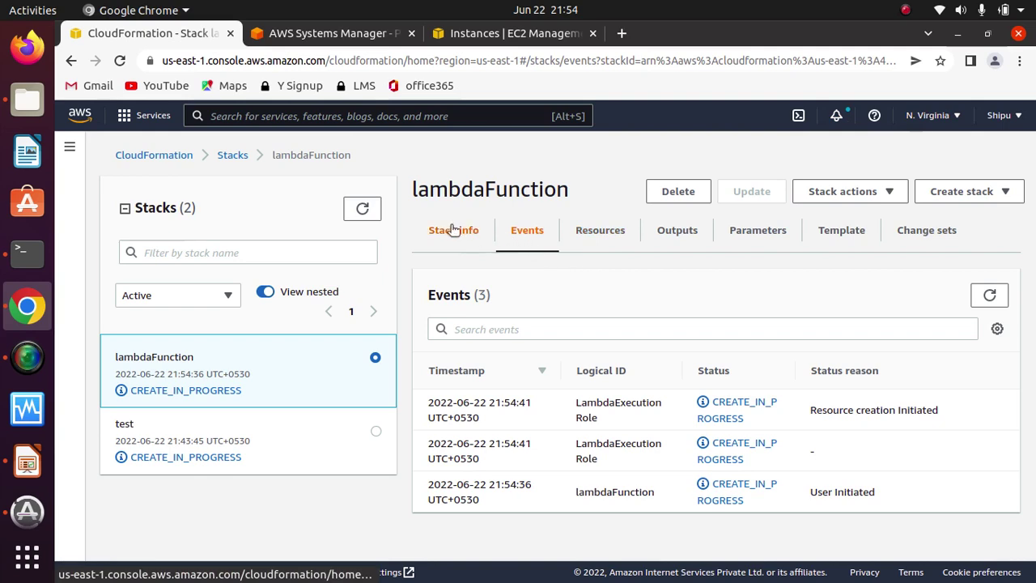
pyautogui.click(453, 231)
pyautogui.click(522, 236)
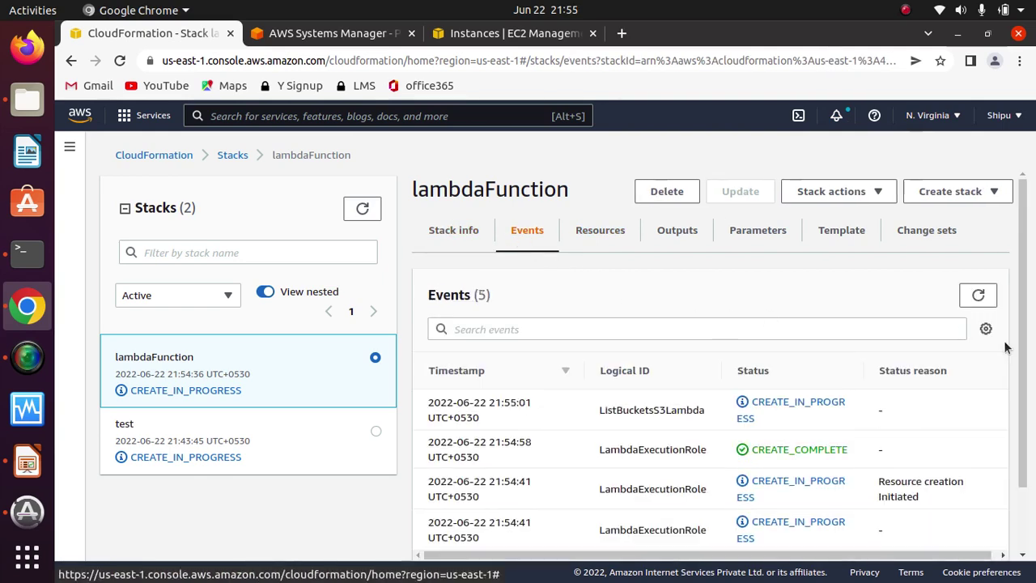
pyautogui.click(979, 297)
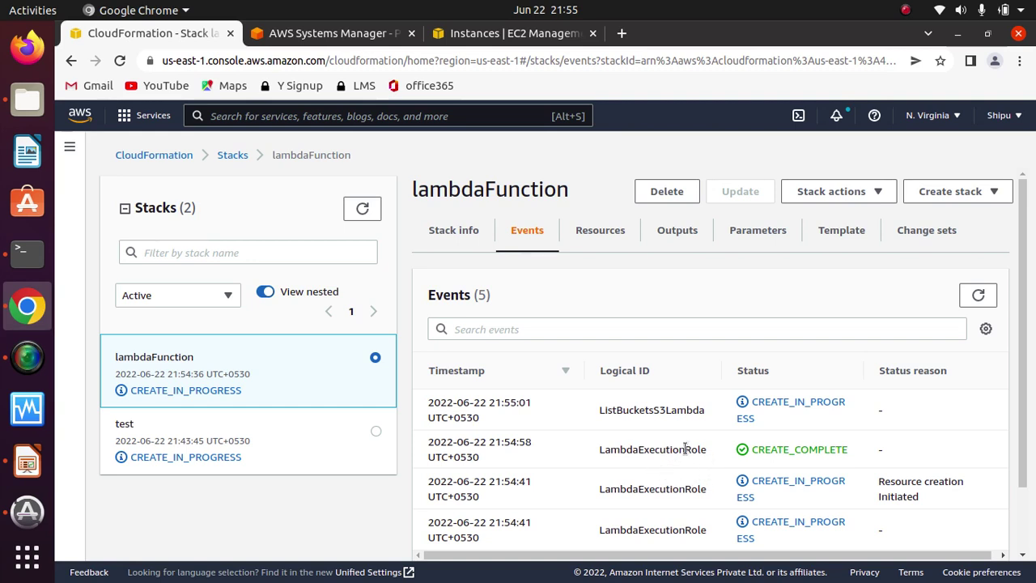
# Step: Examine the stack's resources, LambdaExecutionRole and ListBucketsS3Lambda, and their creation status
pyautogui.click(600, 232)
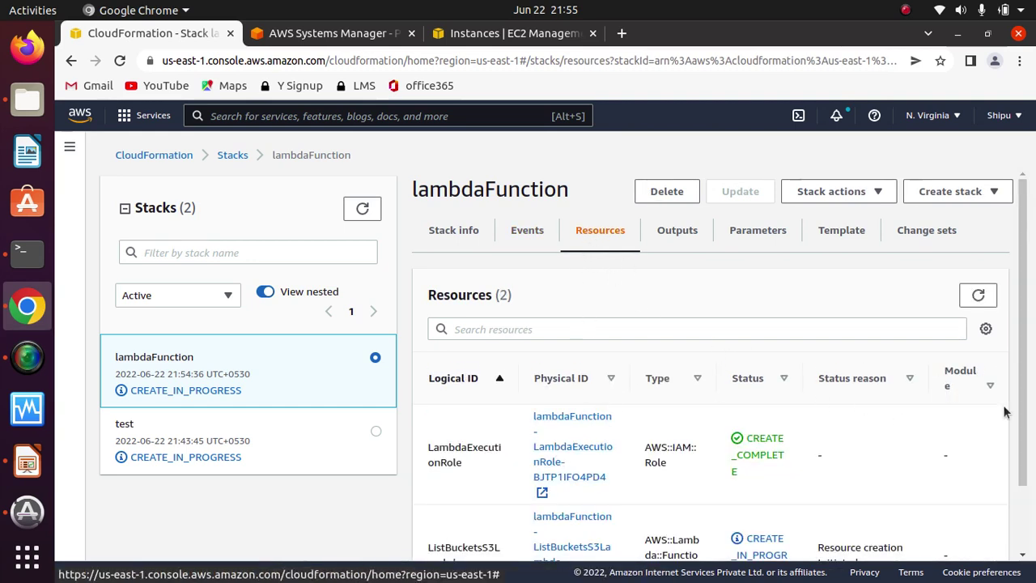
pyautogui.moveTo(1026, 387); pyautogui.dragTo(1013, 502)
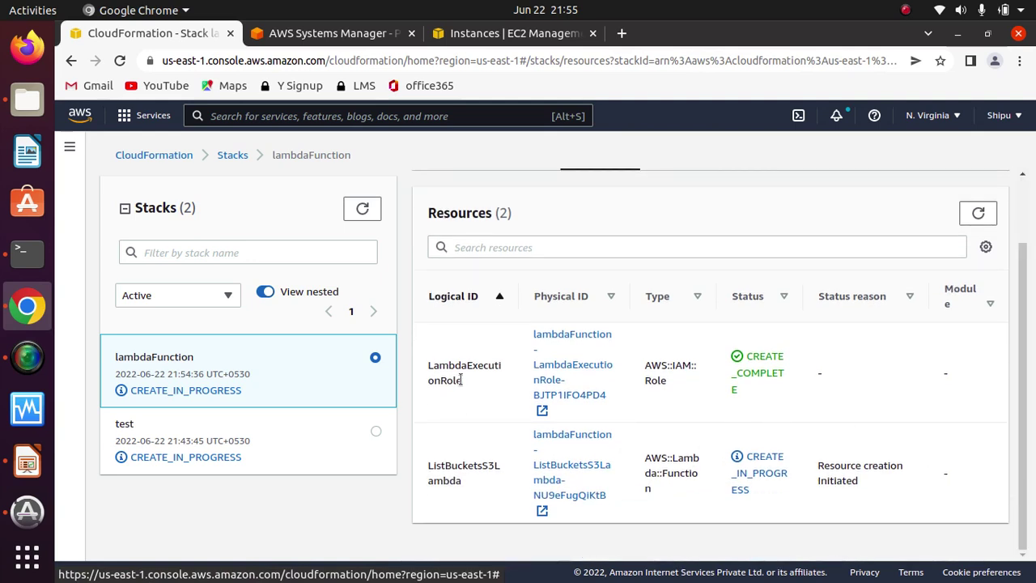
pyautogui.moveTo(466, 379); pyautogui.dragTo(425, 369)
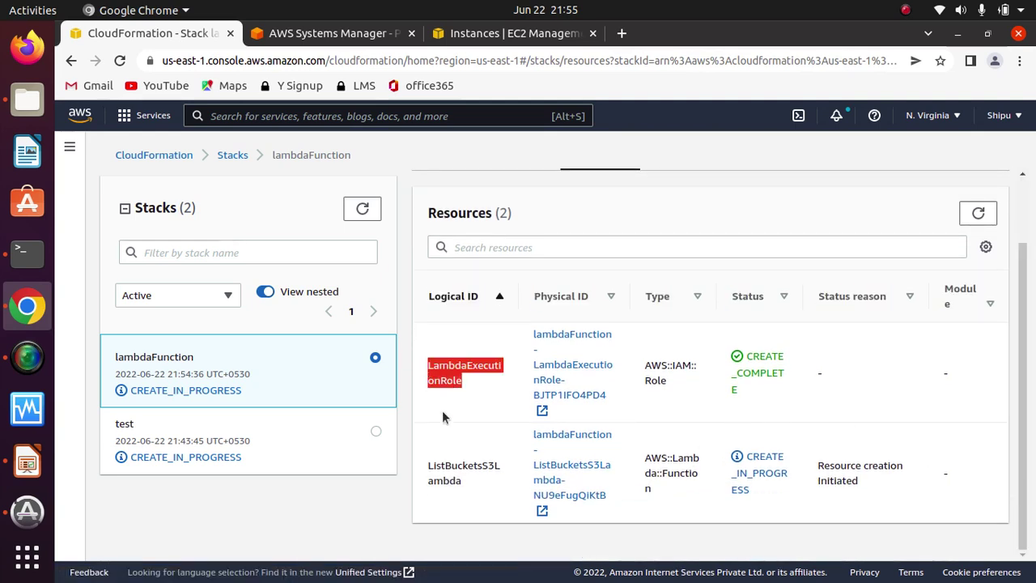
pyautogui.moveTo(489, 493); pyautogui.dragTo(428, 460)
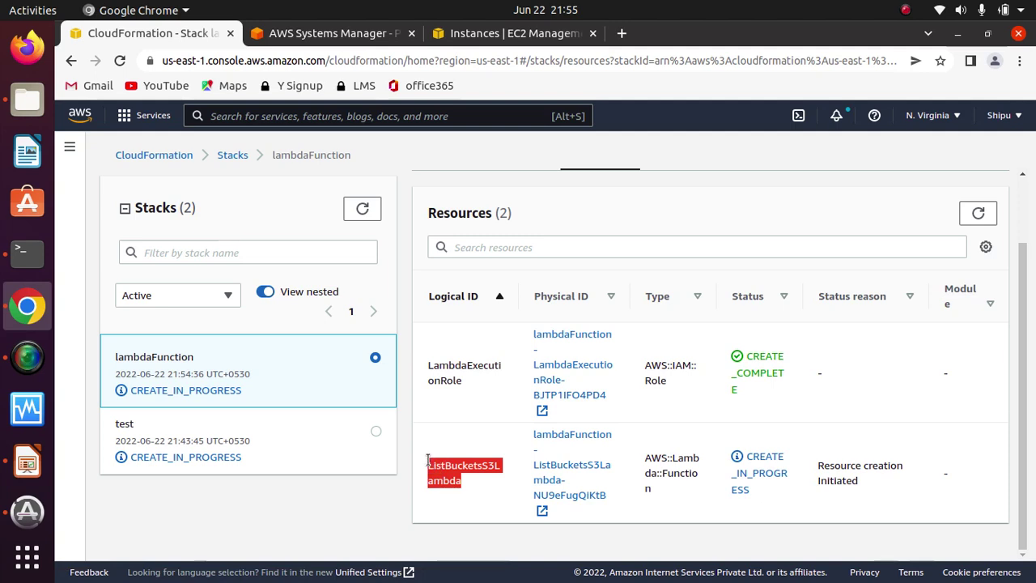
pyautogui.click(475, 495)
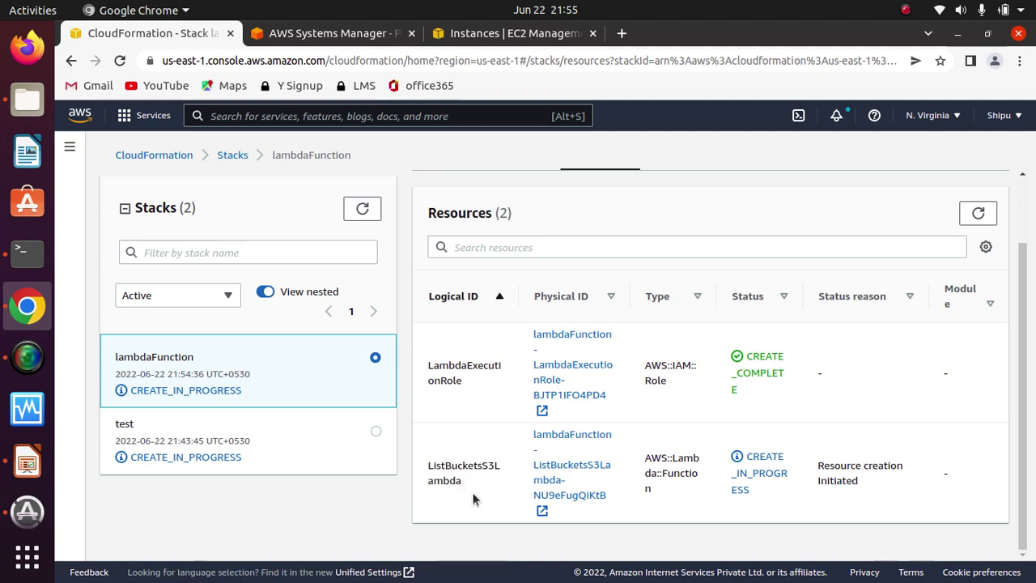
# Step: Search the AWS services for "lamba", open Lambda in a new browser tab and look at the listed function's name
pyautogui.click(331, 117)
pyautogui.write('lamba')
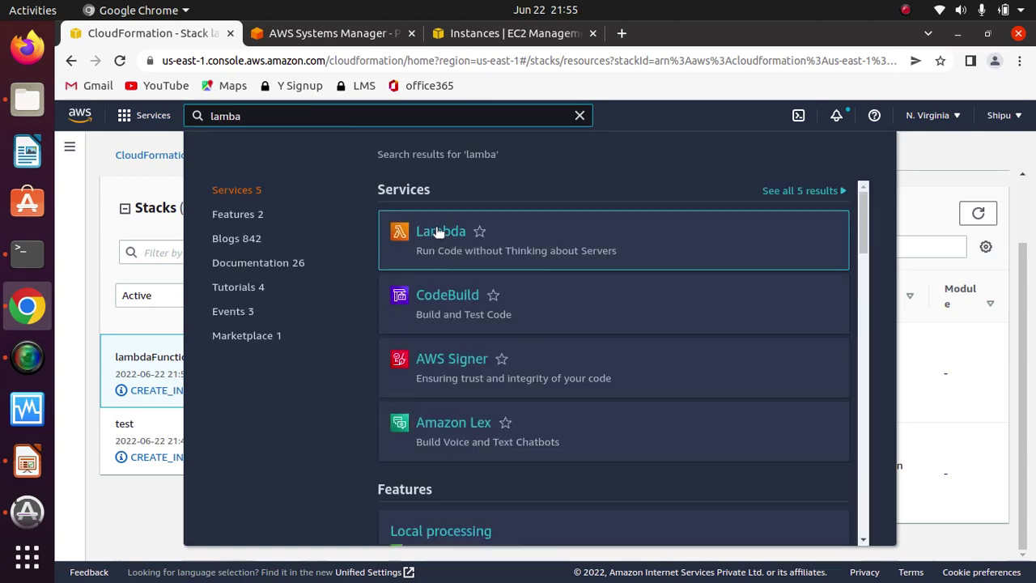
pyautogui.rightClick(439, 232)
pyautogui.click(525, 252)
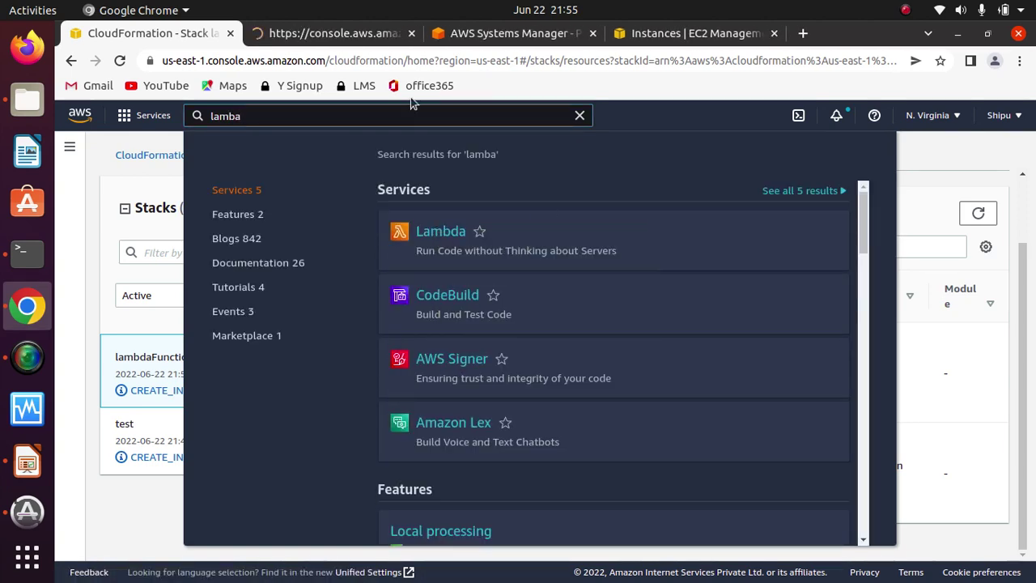
pyautogui.click(323, 33)
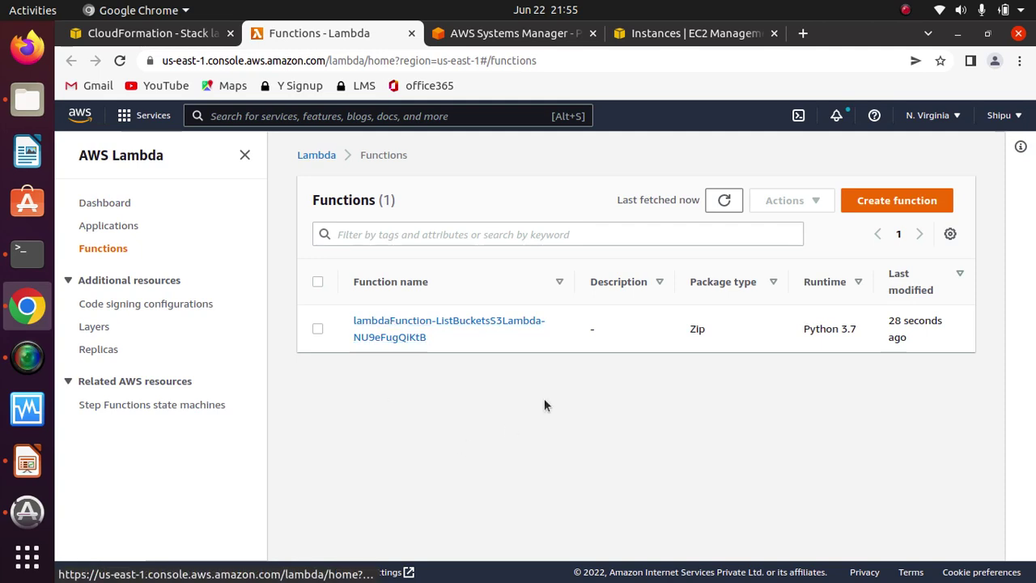
pyautogui.moveTo(437, 338); pyautogui.dragTo(353, 319)
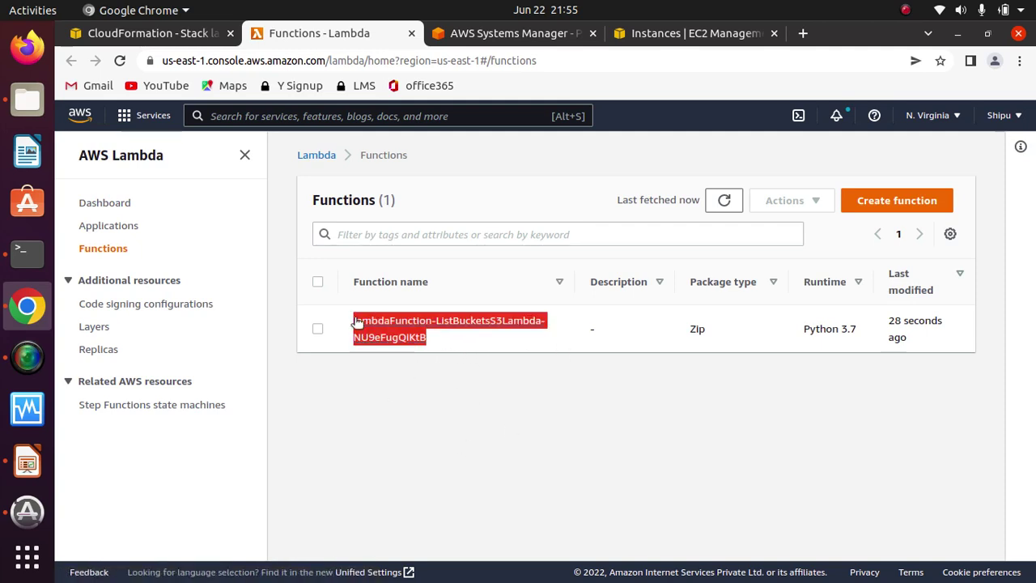
pyautogui.click(482, 343)
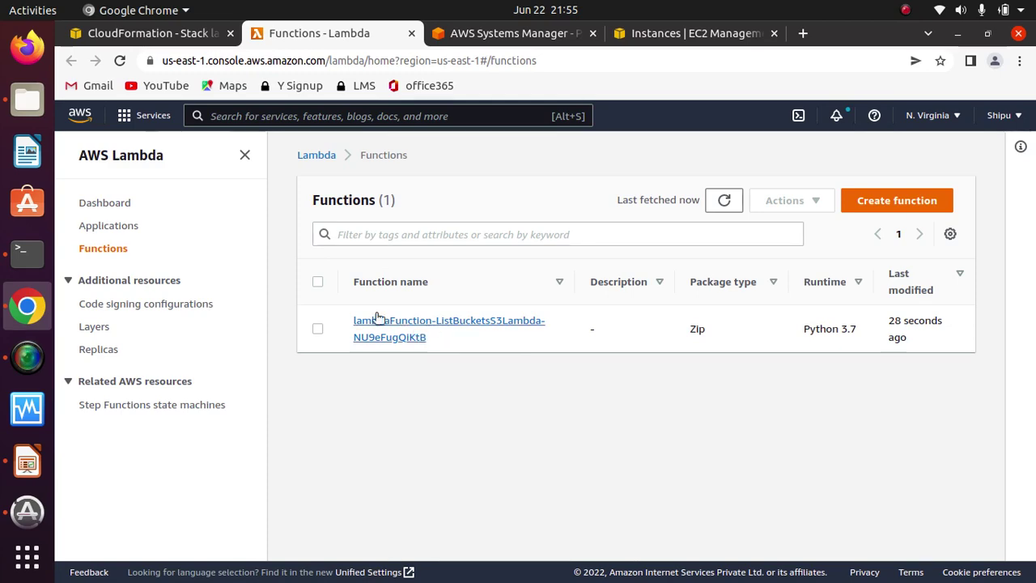
# Step: Dismiss the service search results over the CloudFormation stack, then open the ListBucketsS3Lambda function in the Lambda console
pyautogui.click(162, 33)
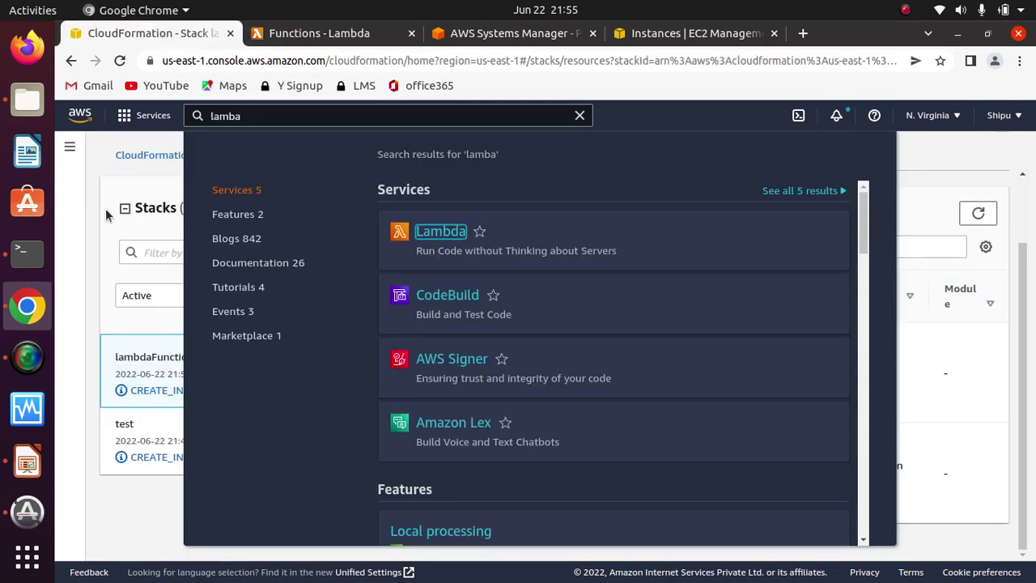
pyautogui.click(106, 208)
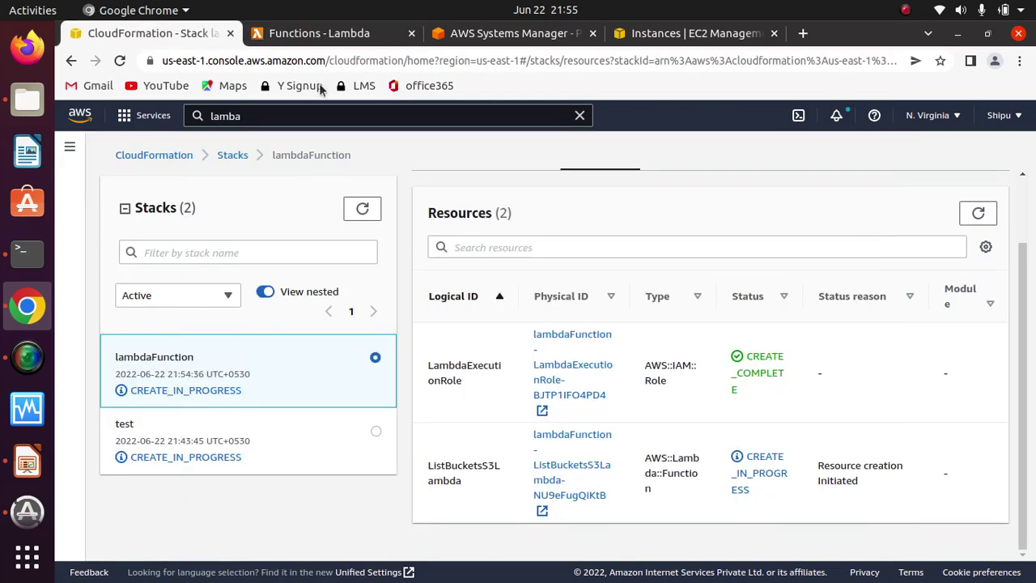
pyautogui.click(317, 34)
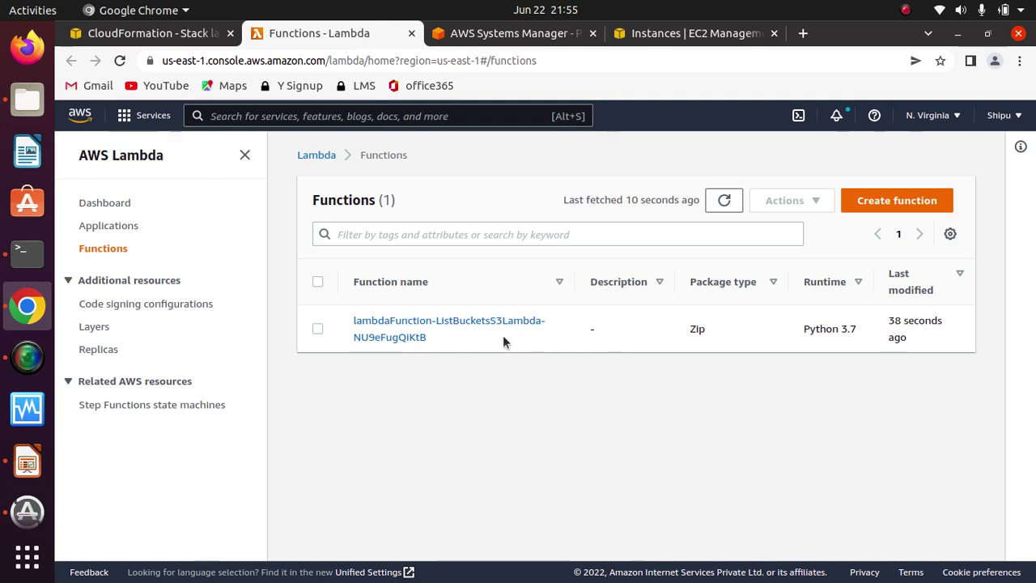
pyautogui.click(422, 328)
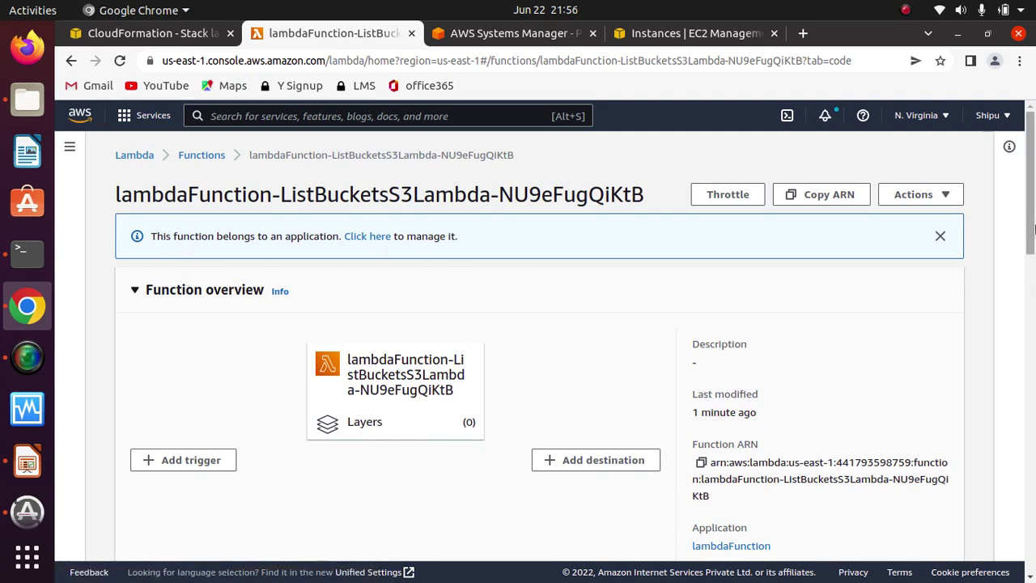
pyautogui.moveTo(1033, 197)
pyautogui.mouseDown()
pyautogui.moveTo(1033, 334)
pyautogui.moveTo(1034, 196)
pyautogui.mouseUp()
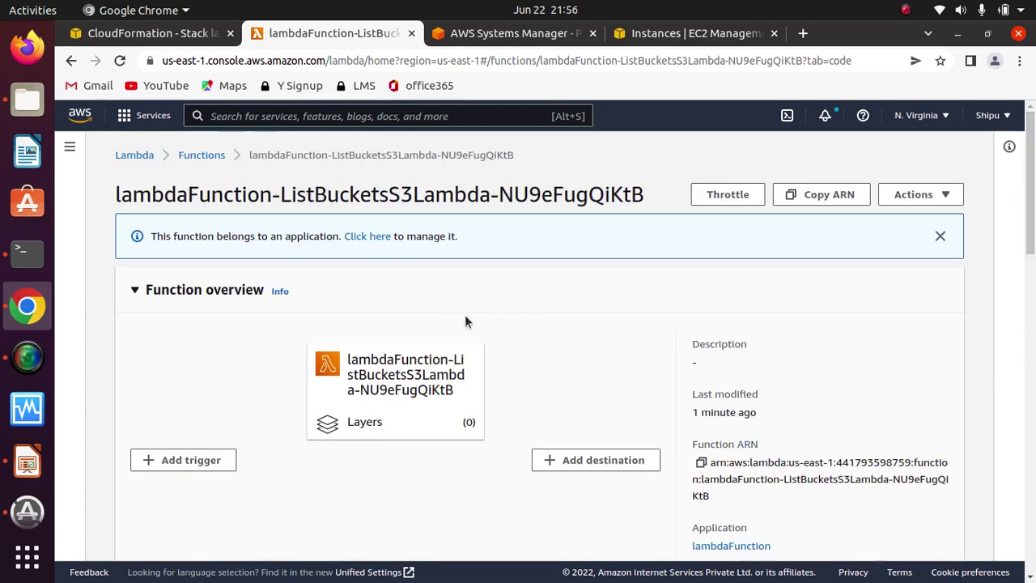
# Step: Refresh the CloudFormation stacks list, then return to the Lambda function's page and reload it
pyautogui.click(152, 33)
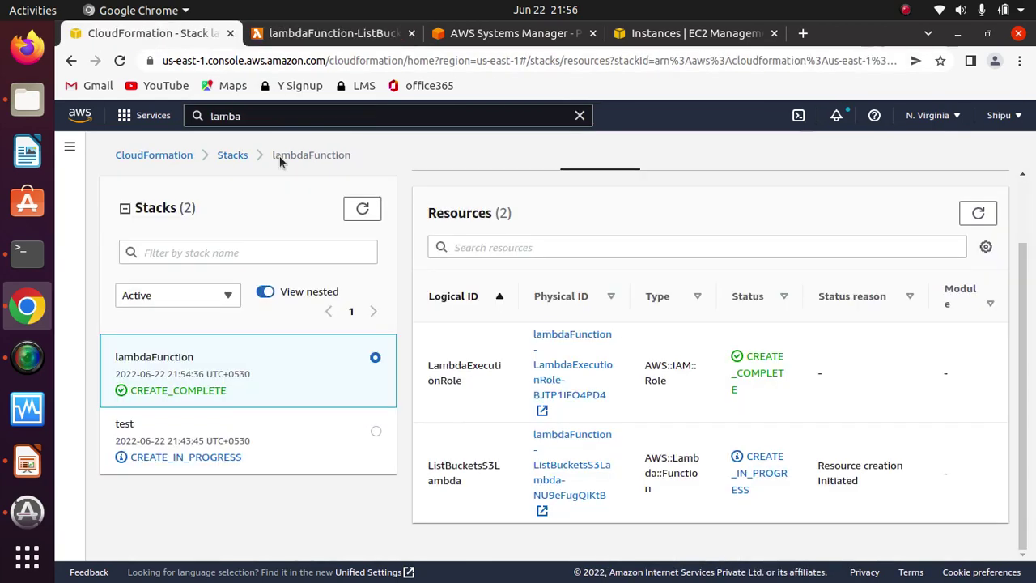
pyautogui.click(361, 208)
pyautogui.click(289, 31)
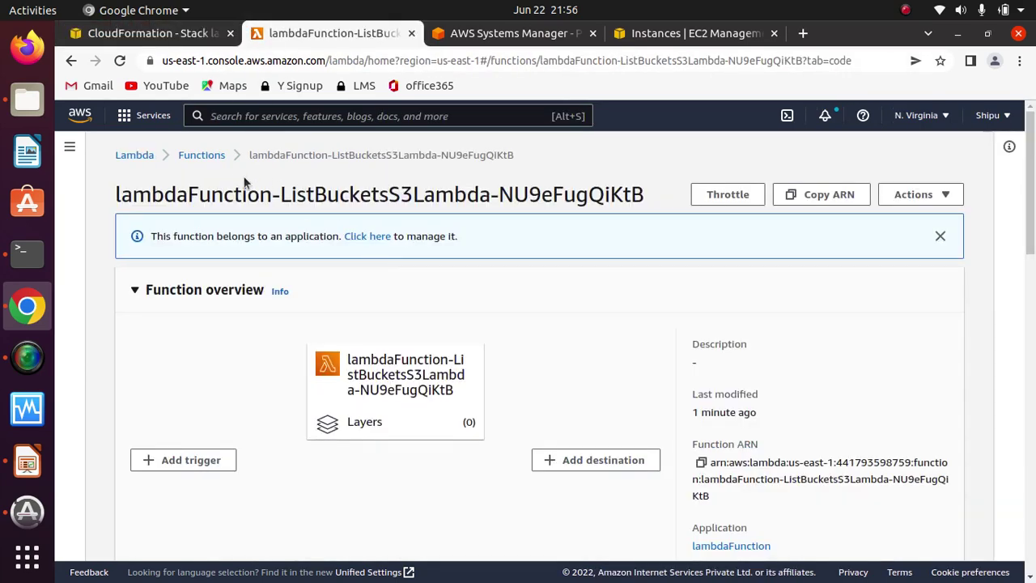
pyautogui.press('F5')
# Step: Examine the function's available actions and the inline Python code in index.py under its code source
pyautogui.click(947, 193)
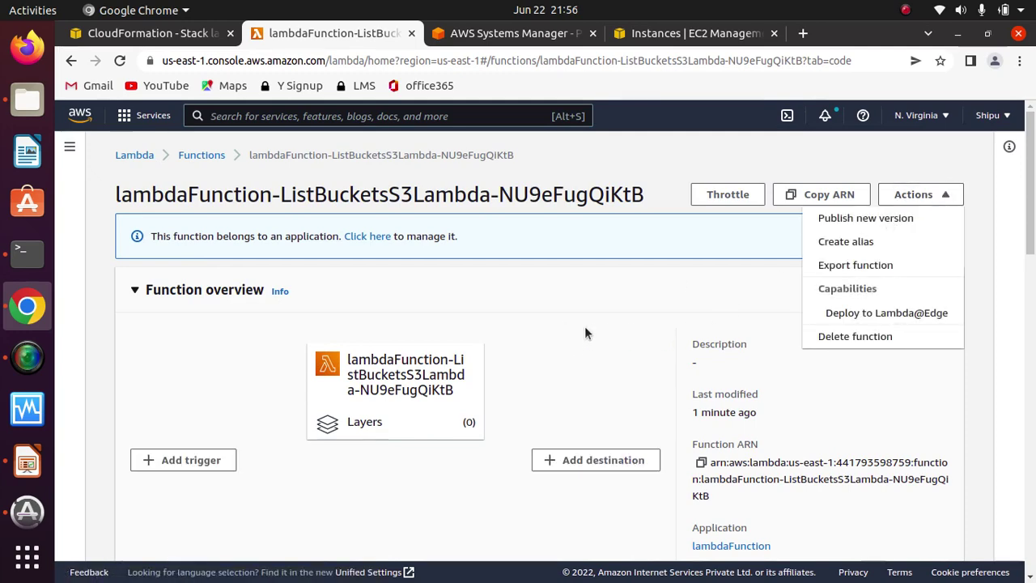
pyautogui.click(564, 336)
pyautogui.moveTo(1029, 217); pyautogui.dragTo(1030, 352)
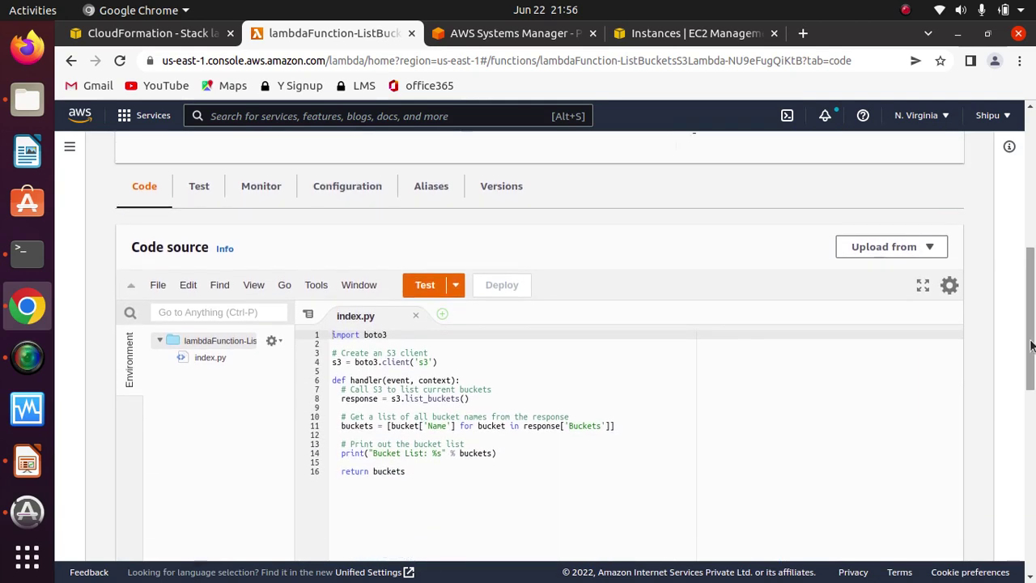
pyautogui.moveTo(406, 472); pyautogui.dragTo(326, 335)
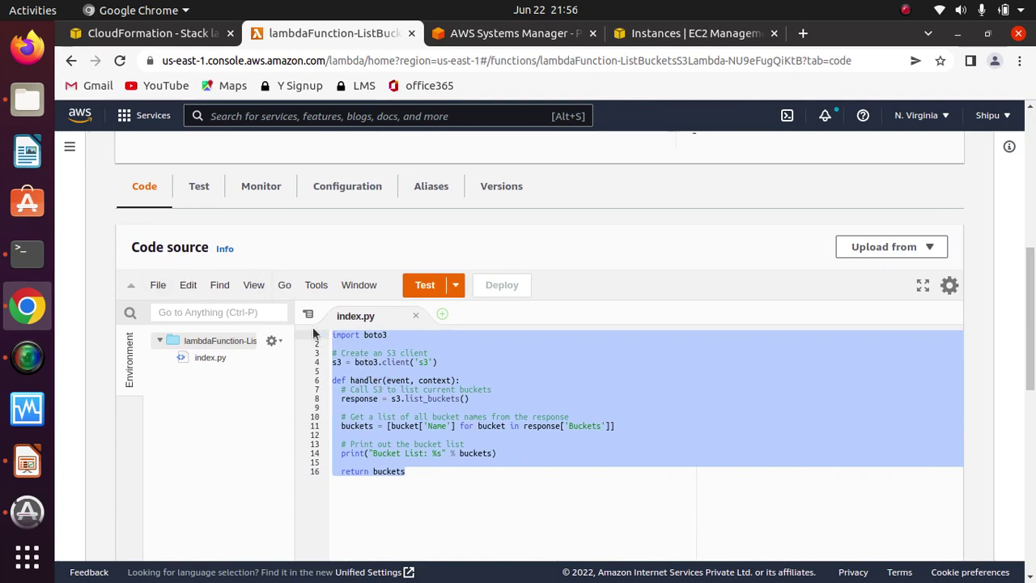
pyautogui.click(438, 479)
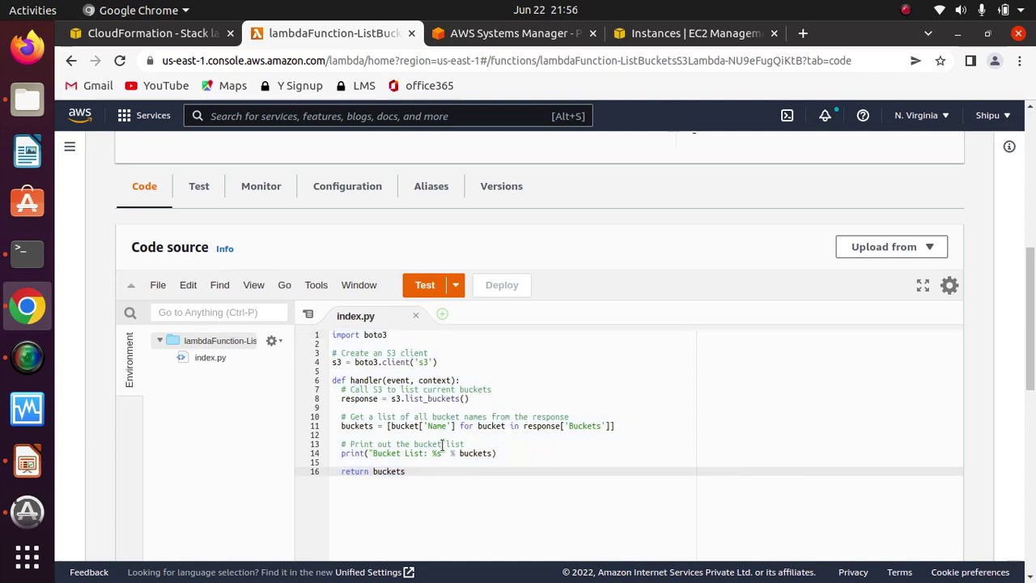
pyautogui.moveTo(433, 474); pyautogui.dragTo(320, 328)
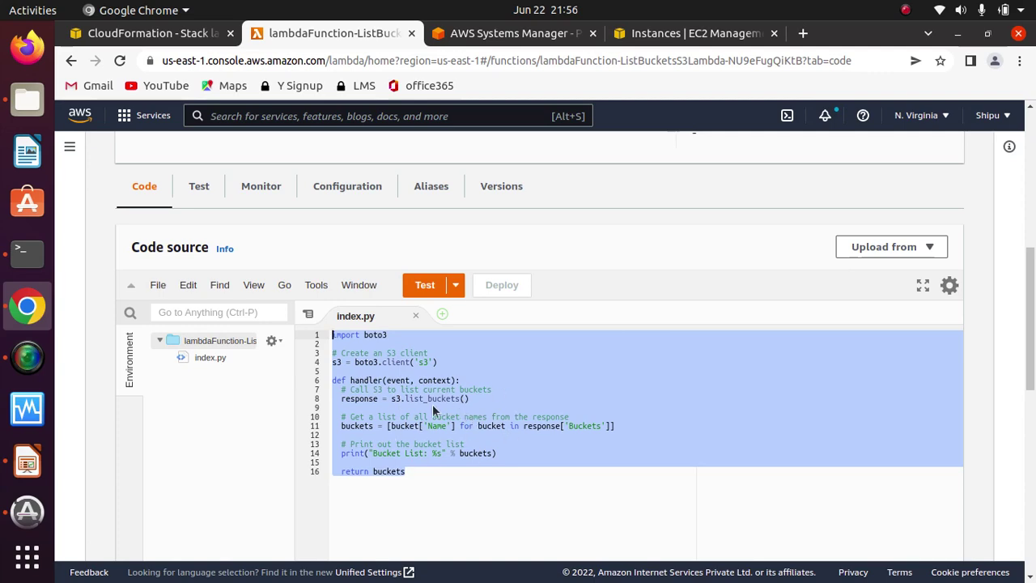
pyautogui.click(455, 284)
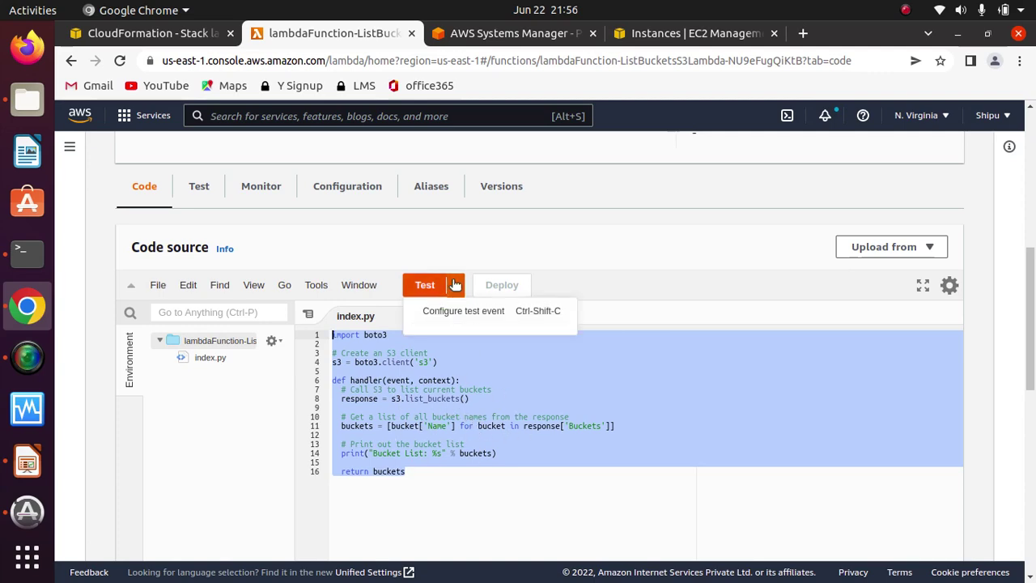
pyautogui.click(424, 286)
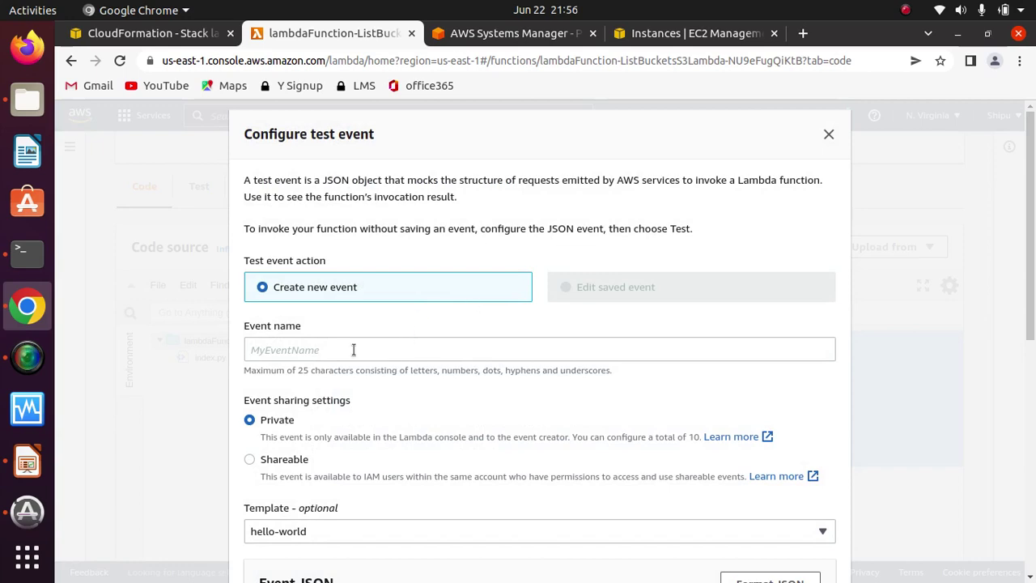
pyautogui.click(356, 350)
pyautogui.write('test')
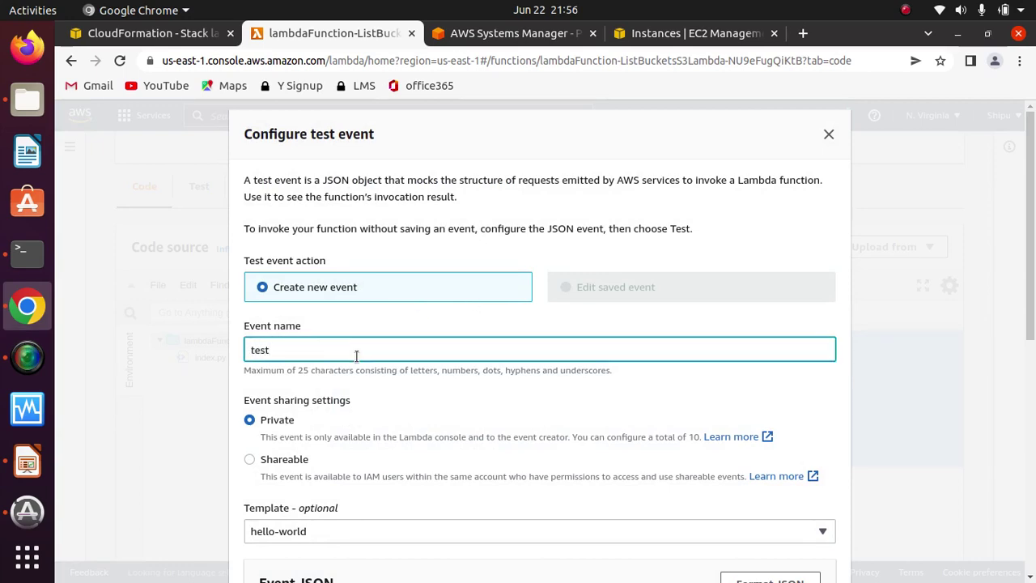
pyautogui.press('BackSpace')
pyautogui.press('BackSpace')
pyautogui.write('na')
pyautogui.click(873, 368)
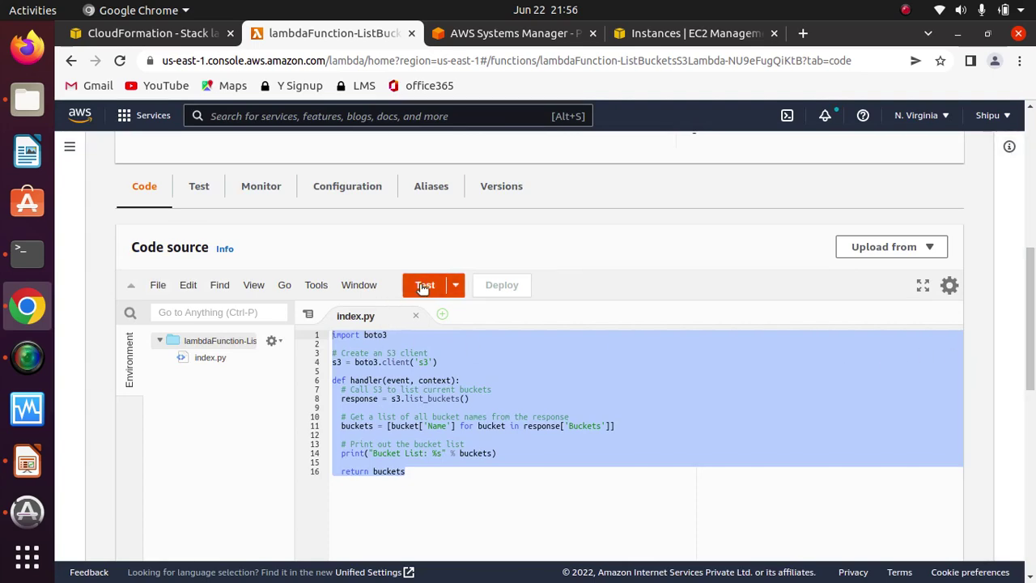
# Step: Save a private test event named "na" based on the hello-world template, and run the Lambda function with it
pyautogui.click(420, 290)
pyautogui.click(364, 351)
pyautogui.write('na')
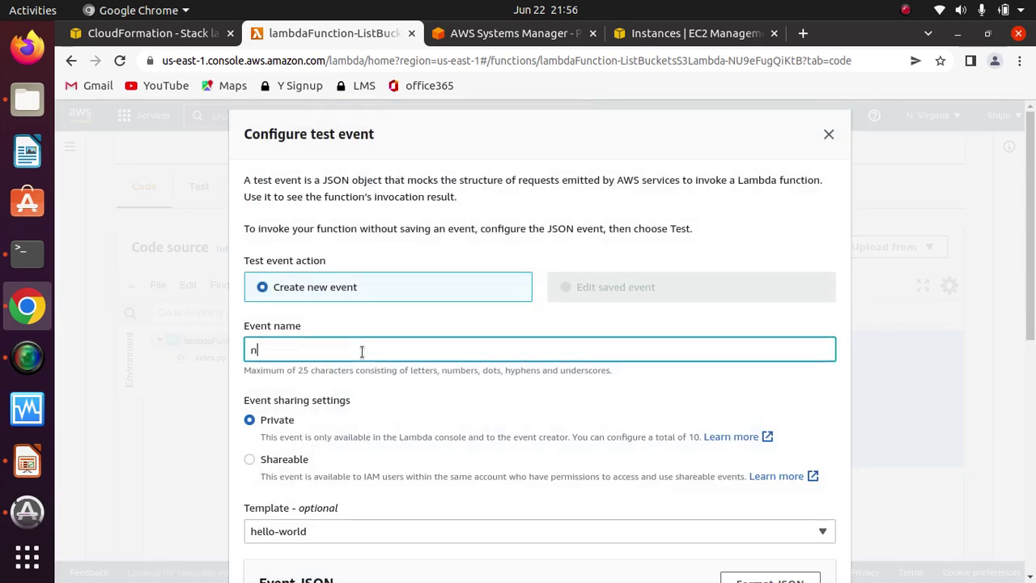
pyautogui.click(476, 407)
pyautogui.scroll(-6, 476, 406)
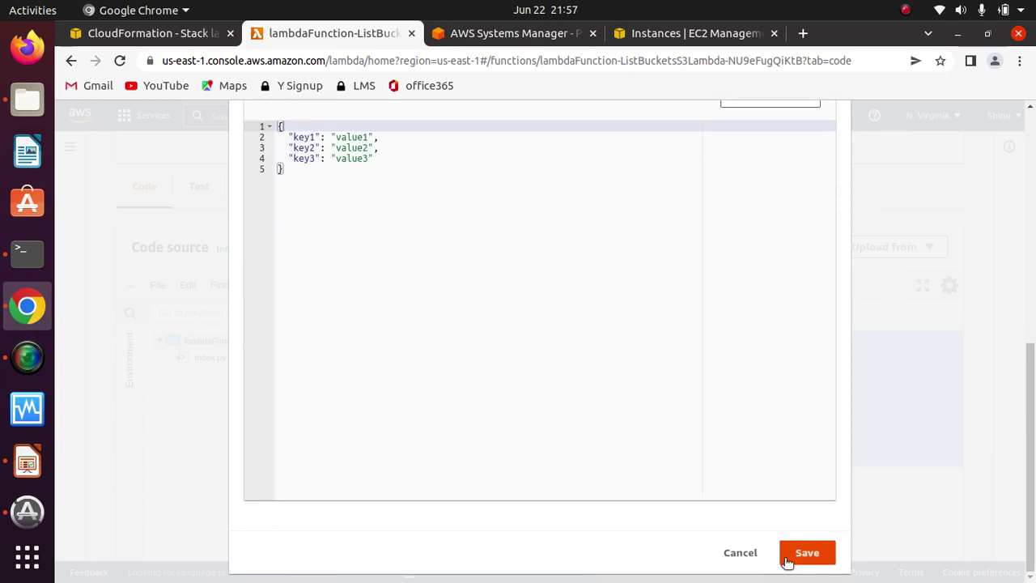
pyautogui.click(789, 557)
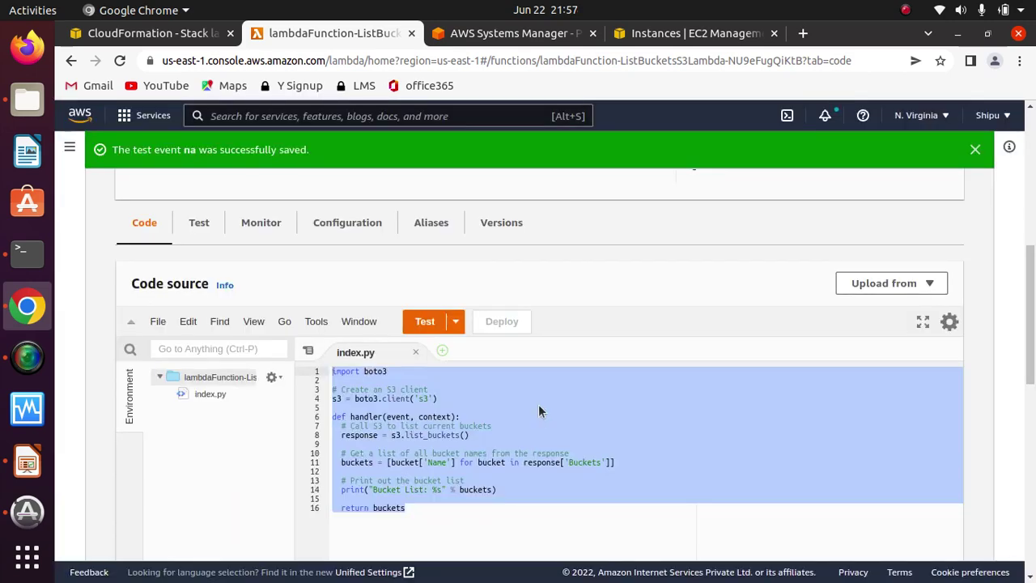
pyautogui.click(427, 323)
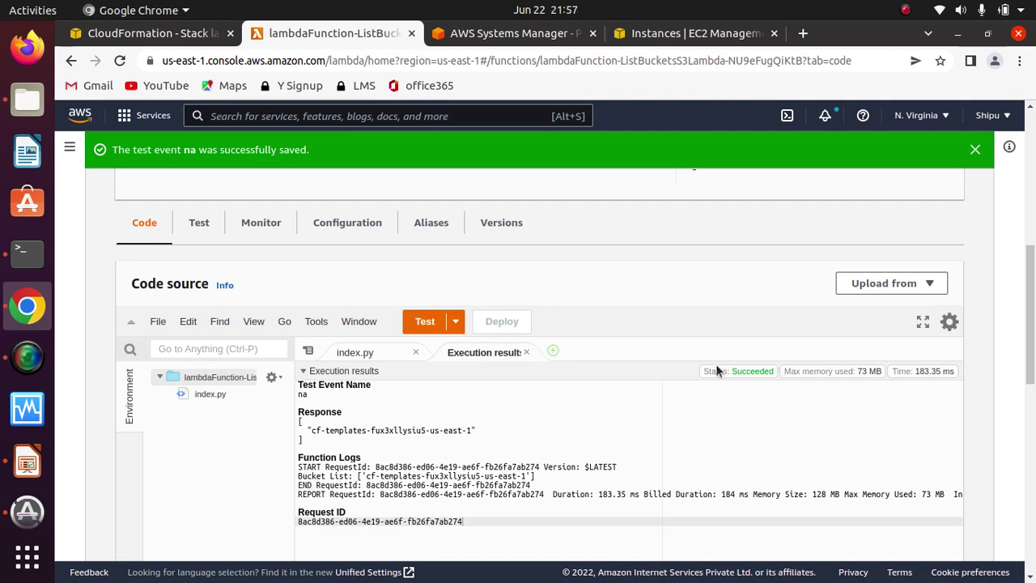
# Step: Examine the test's execution results, including the event name, response, function logs, request ID and returned bucket name
pyautogui.scroll(-2, 837, 367)
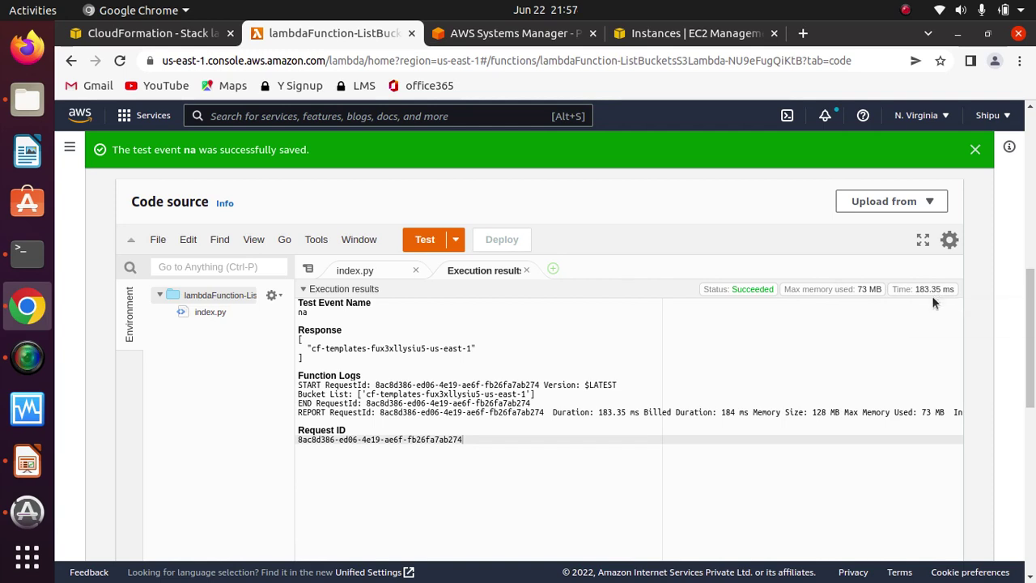
pyautogui.moveTo(534, 437); pyautogui.dragTo(288, 298)
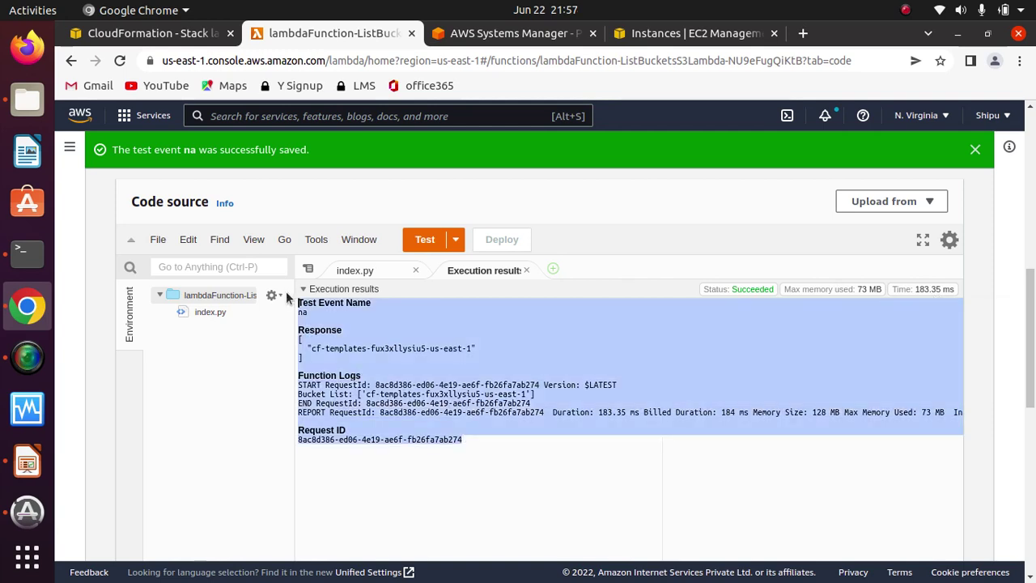
pyautogui.click(320, 335)
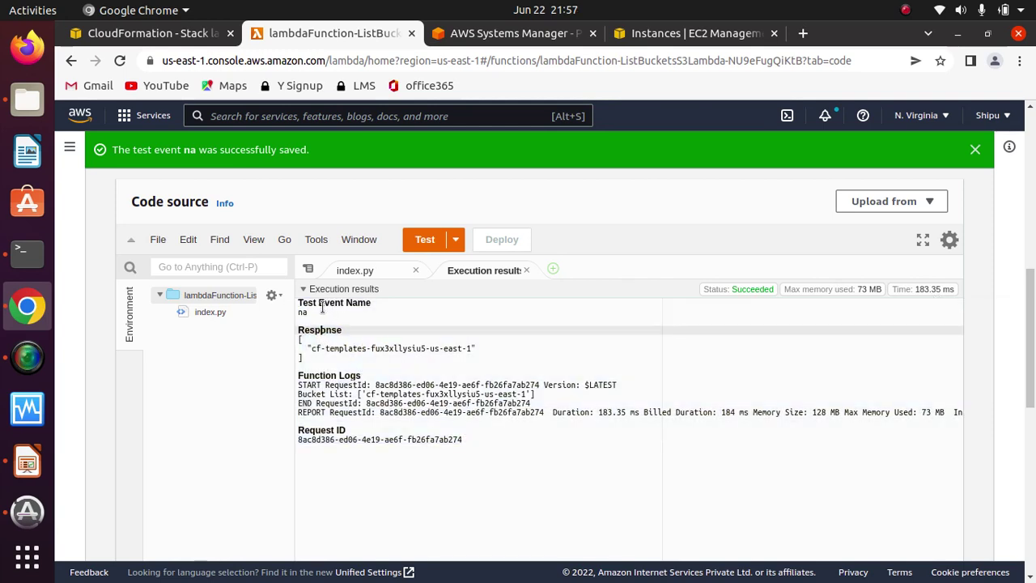
pyautogui.moveTo(383, 300); pyautogui.dragTo(293, 301)
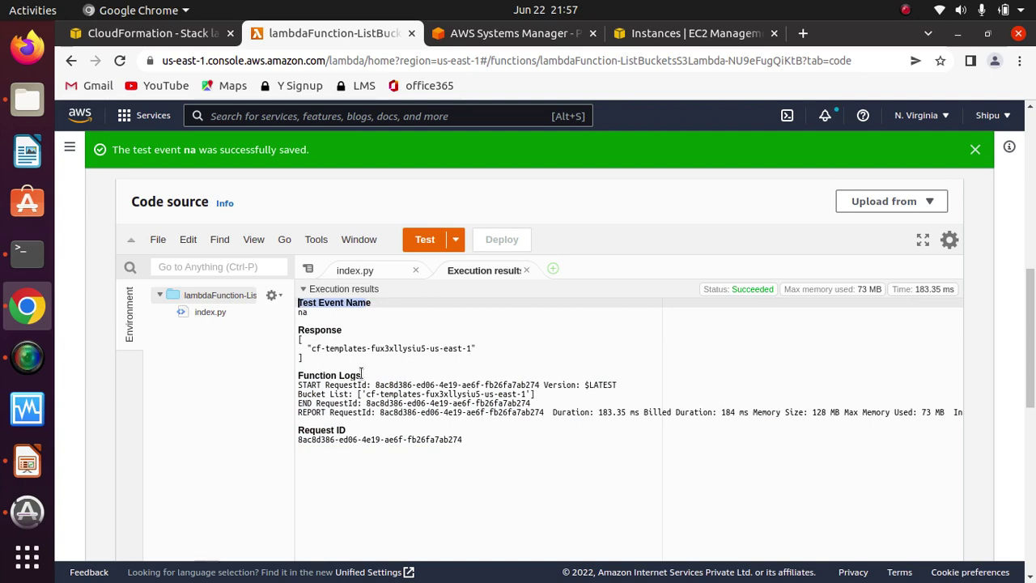
pyautogui.moveTo(362, 374); pyautogui.dragTo(282, 378)
pyautogui.moveTo(614, 418); pyautogui.dragTo(342, 385)
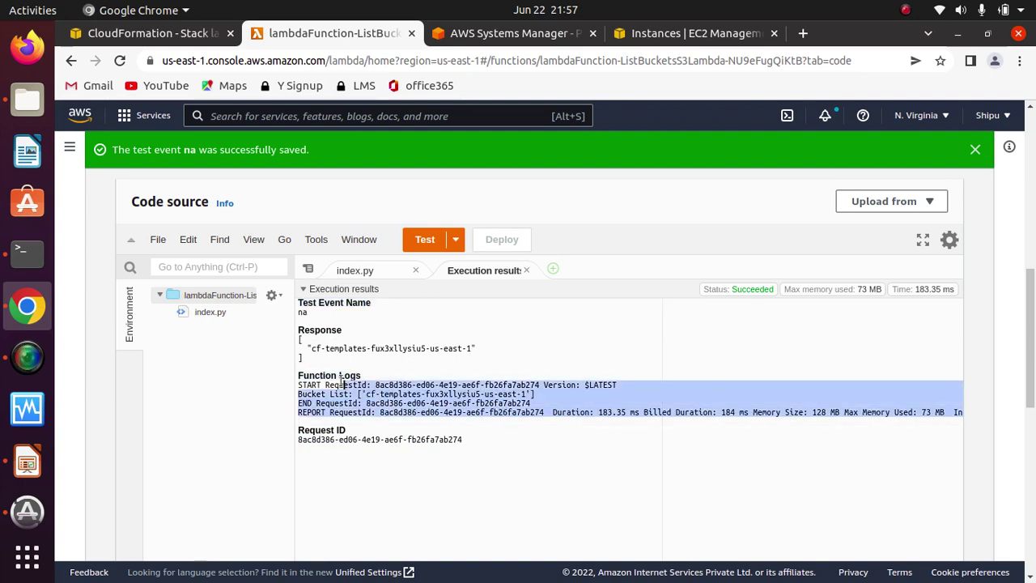
pyautogui.moveTo(474, 441); pyautogui.dragTo(325, 431)
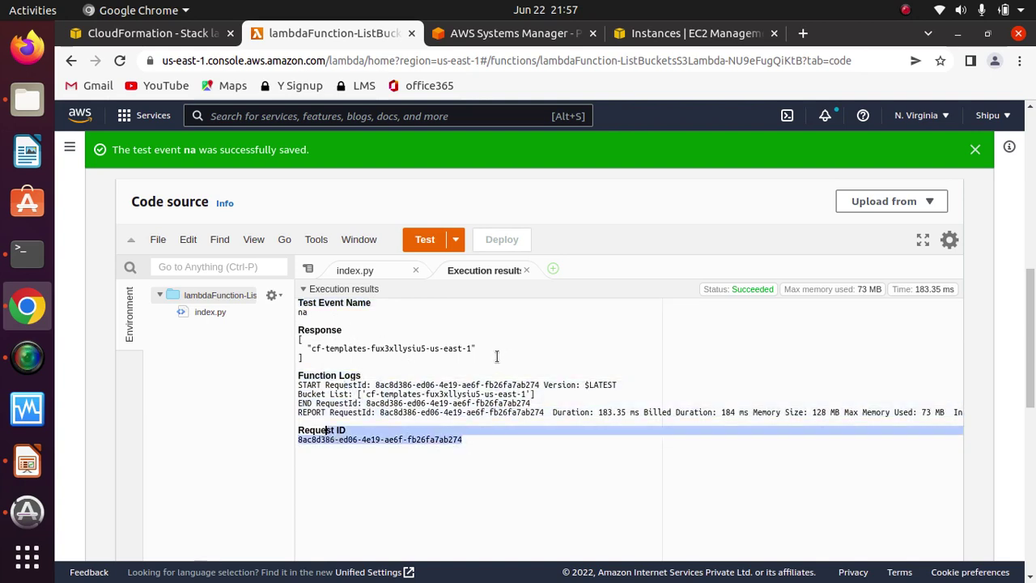
pyautogui.moveTo(497, 356); pyautogui.dragTo(307, 348)
pyautogui.click(427, 336)
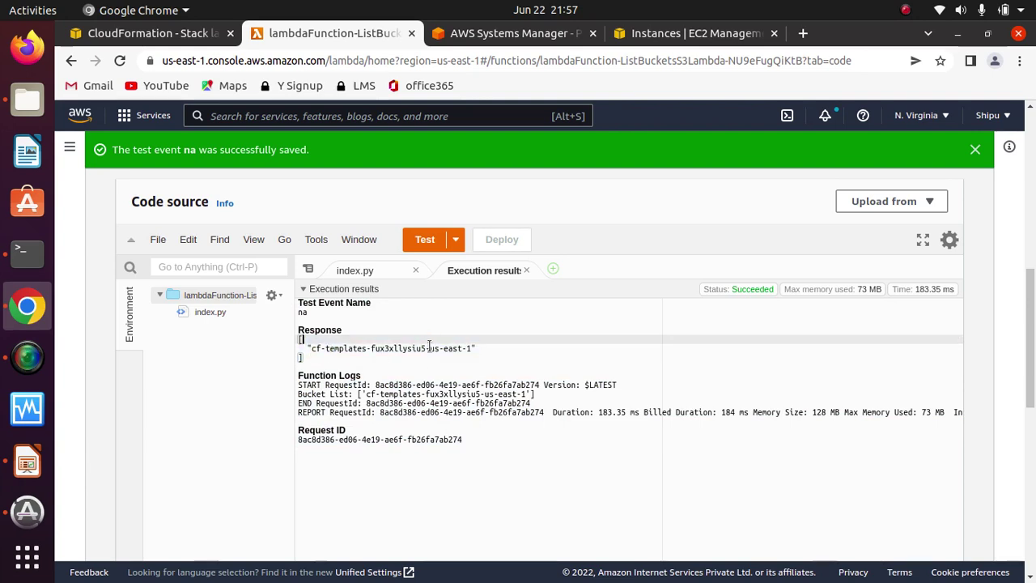
pyautogui.moveTo(477, 349); pyautogui.dragTo(315, 348)
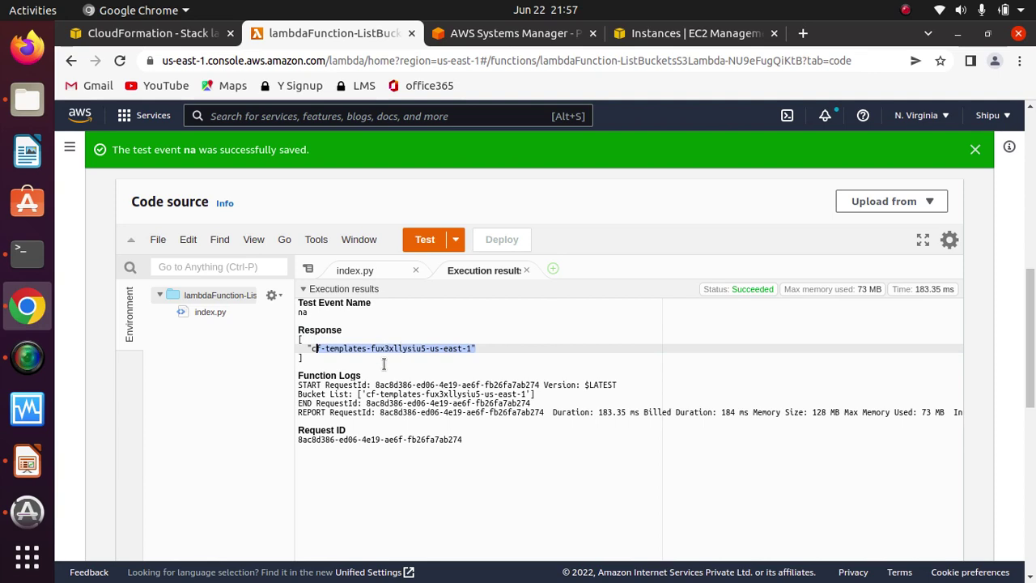
# Step: Search the AWS services for "s3" and open the S3 buckets list in a new browser tab
pyautogui.click(343, 114)
pyautogui.write('s3')
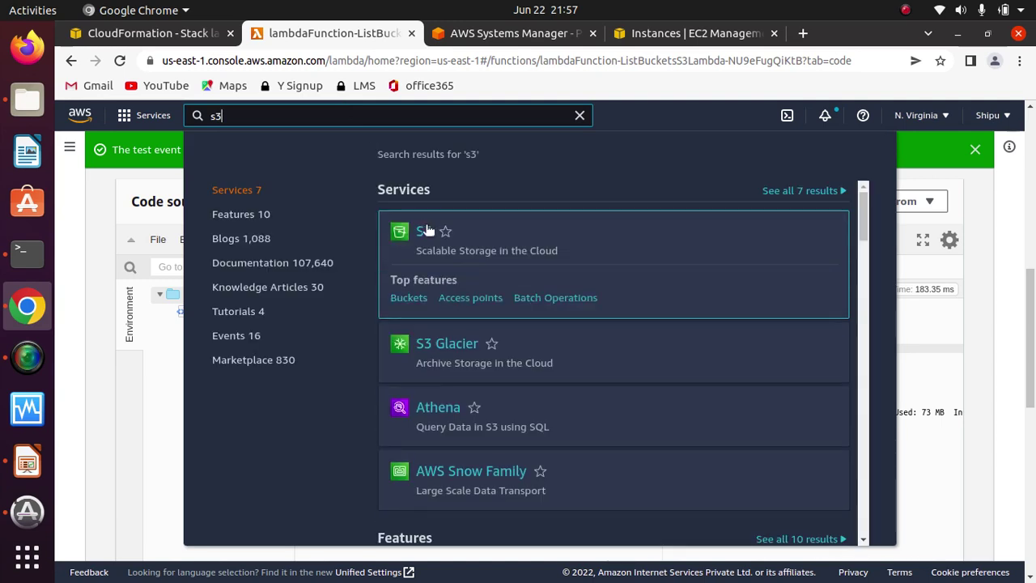
pyautogui.rightClick(427, 231)
pyautogui.click(462, 243)
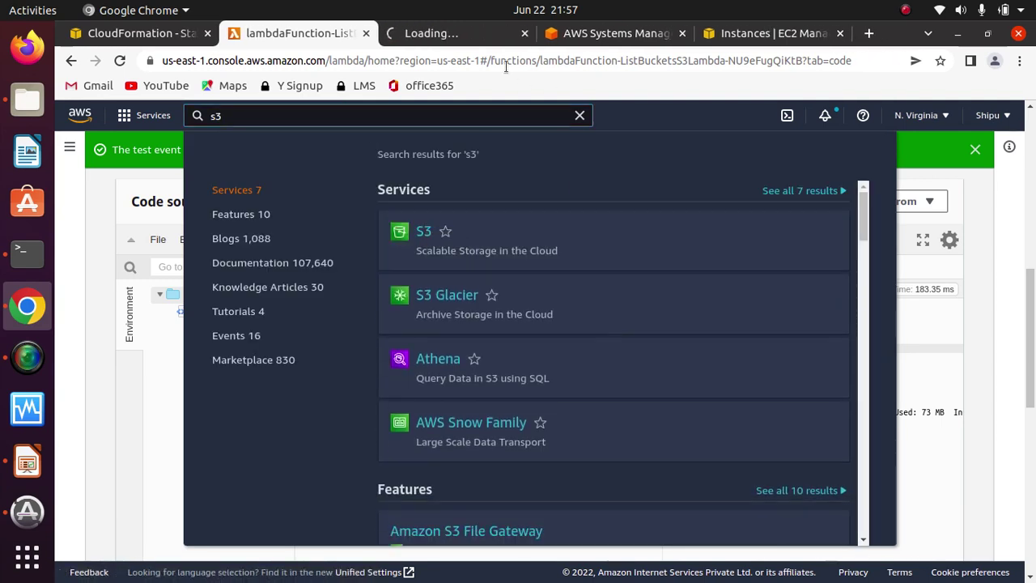
pyautogui.click(437, 33)
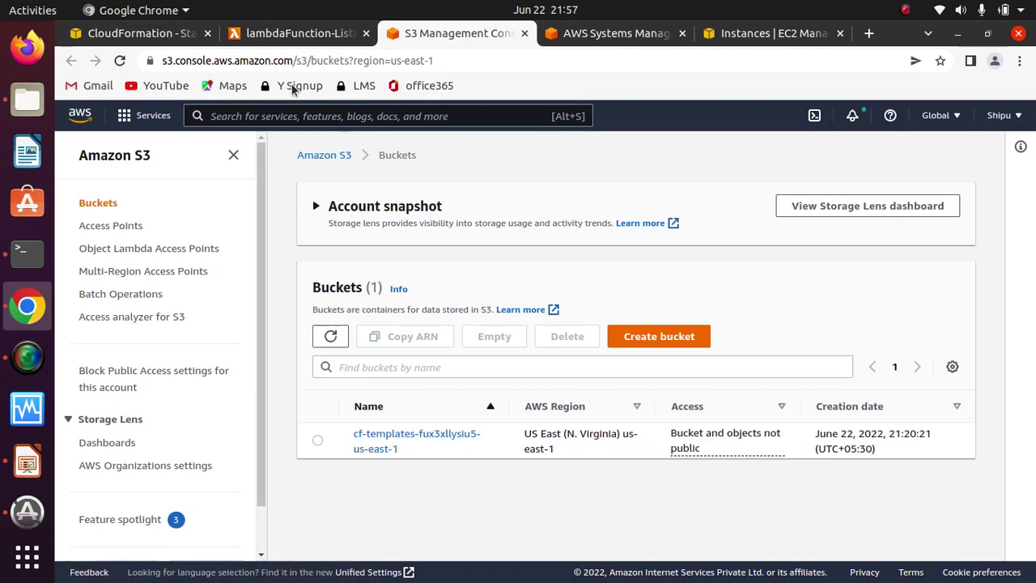
# Step: Compare the bucket name in the Lambda function's test response with the bucket listed in S3
pyautogui.click(268, 33)
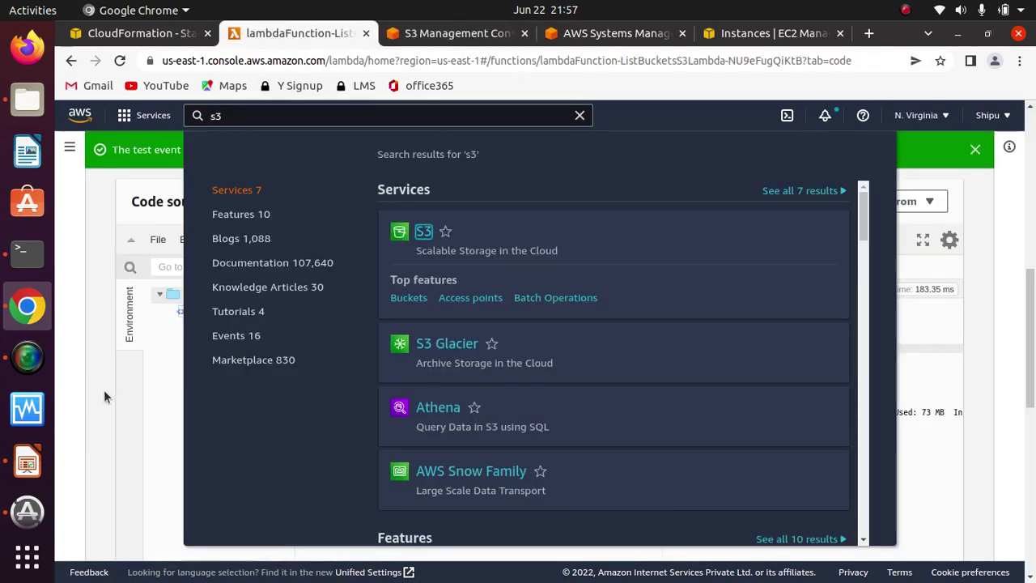
pyautogui.click(104, 390)
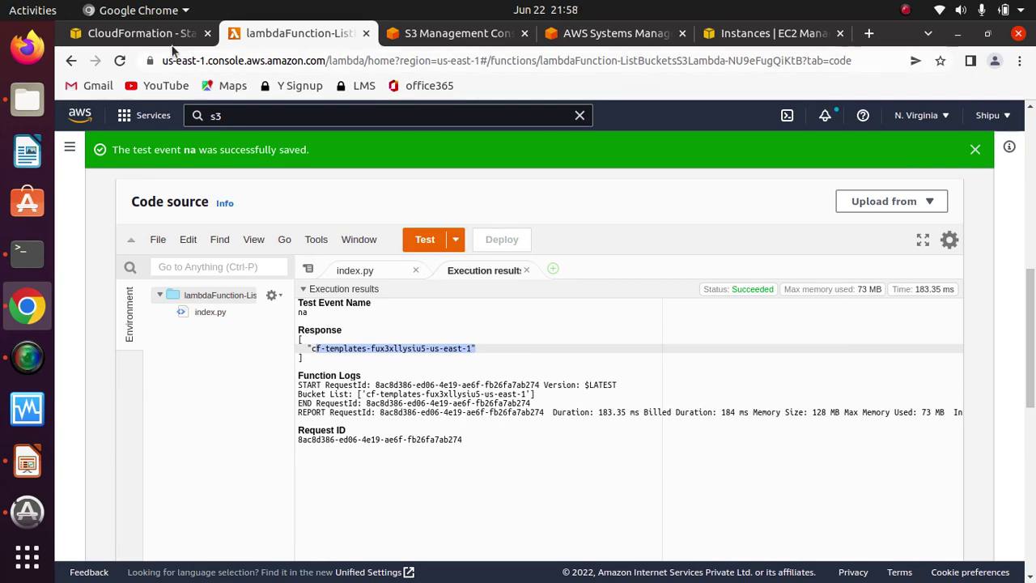
pyautogui.click(453, 33)
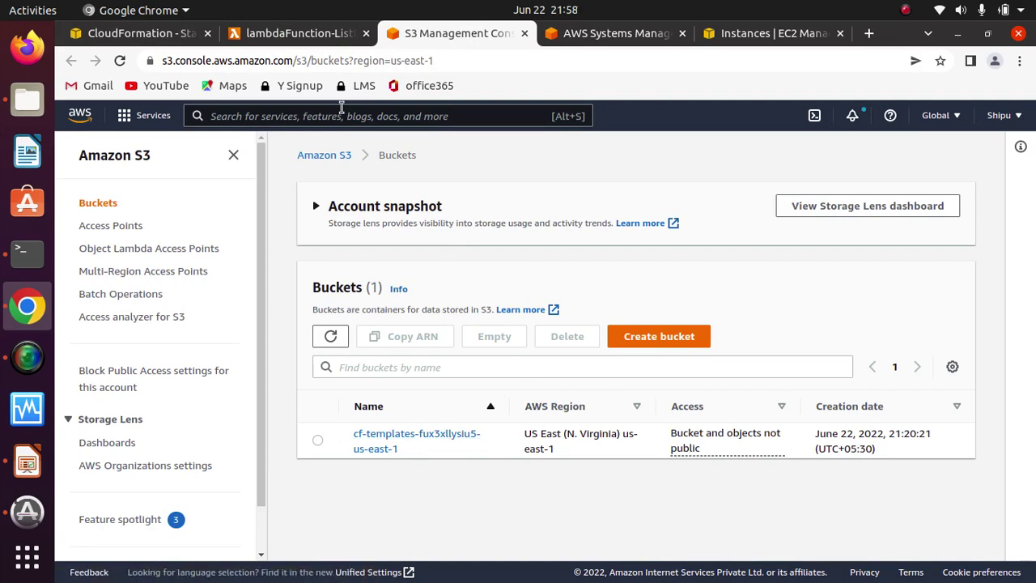
pyautogui.click(296, 33)
pyautogui.click(476, 361)
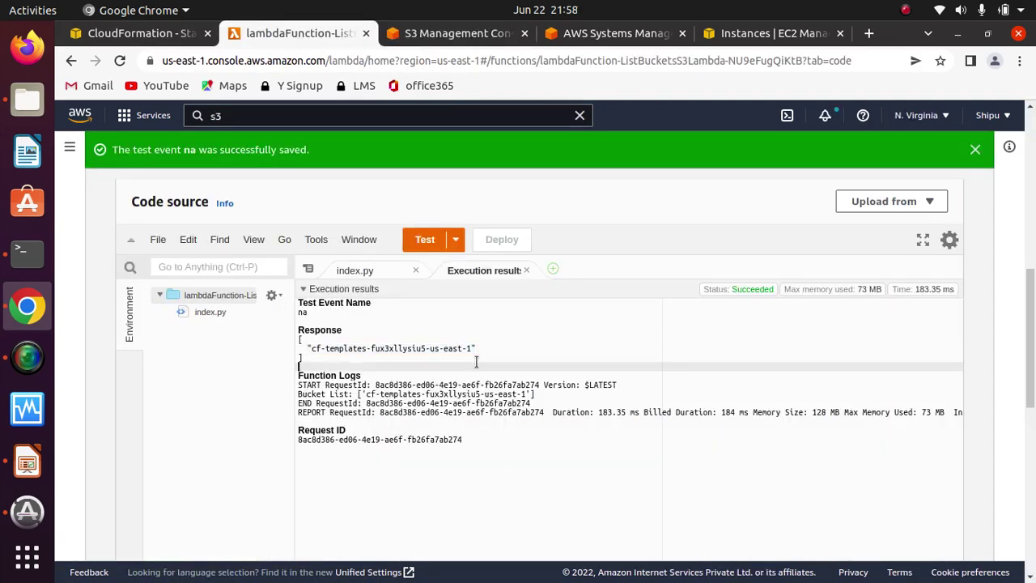
pyautogui.moveTo(478, 349); pyautogui.dragTo(312, 349)
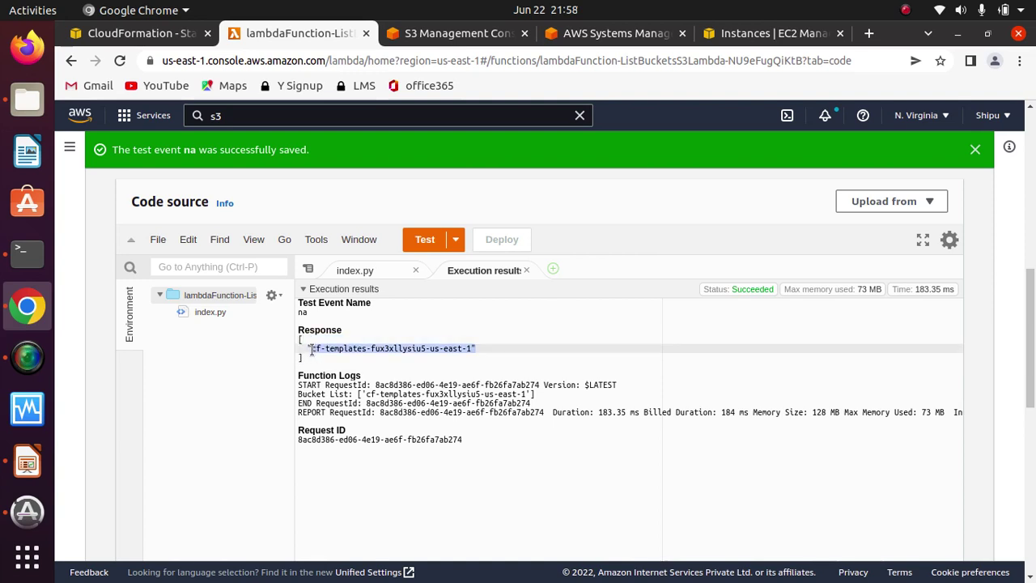
pyautogui.click(524, 507)
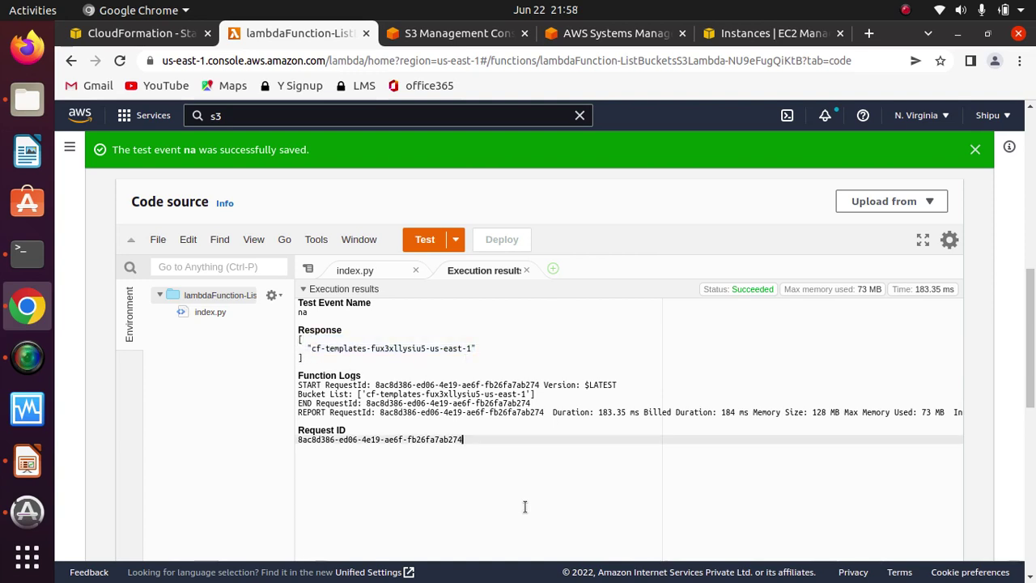
# Step: Dismiss the notification about the saved test event and return to the Lambda functions list
pyautogui.click(974, 148)
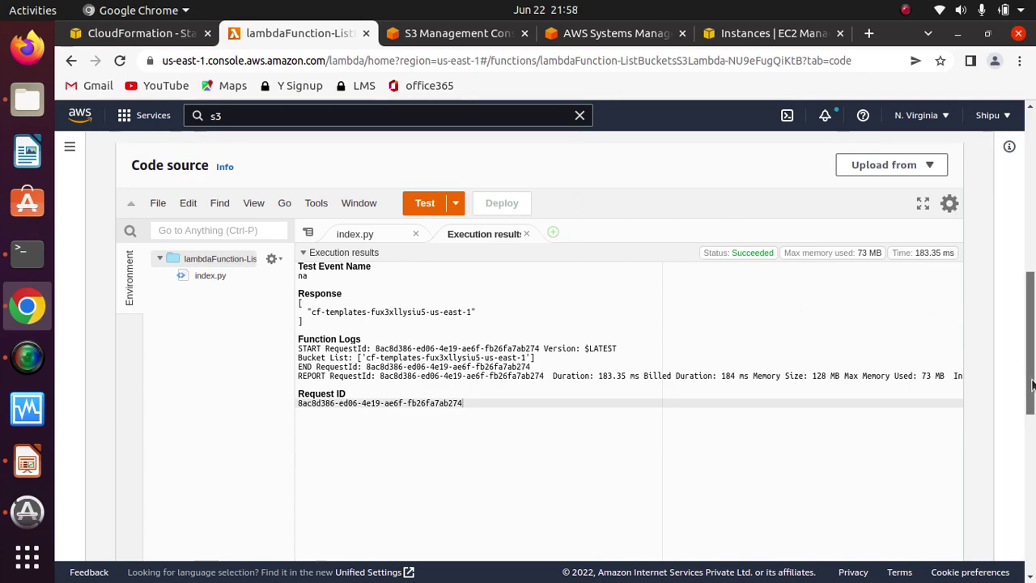
pyautogui.scroll(5, 777, 340)
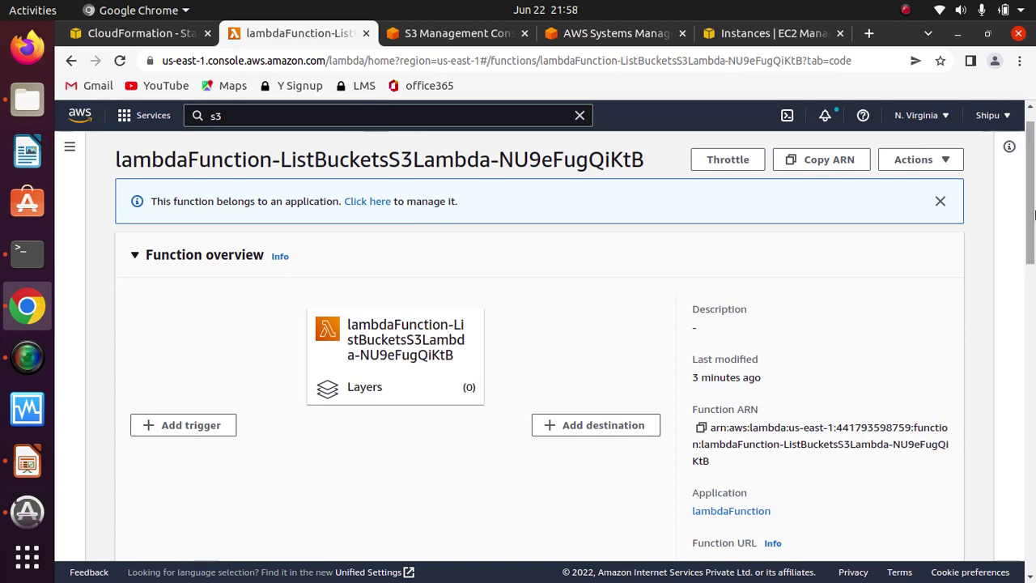
pyautogui.scroll(1, 1033, 212)
pyautogui.click(201, 155)
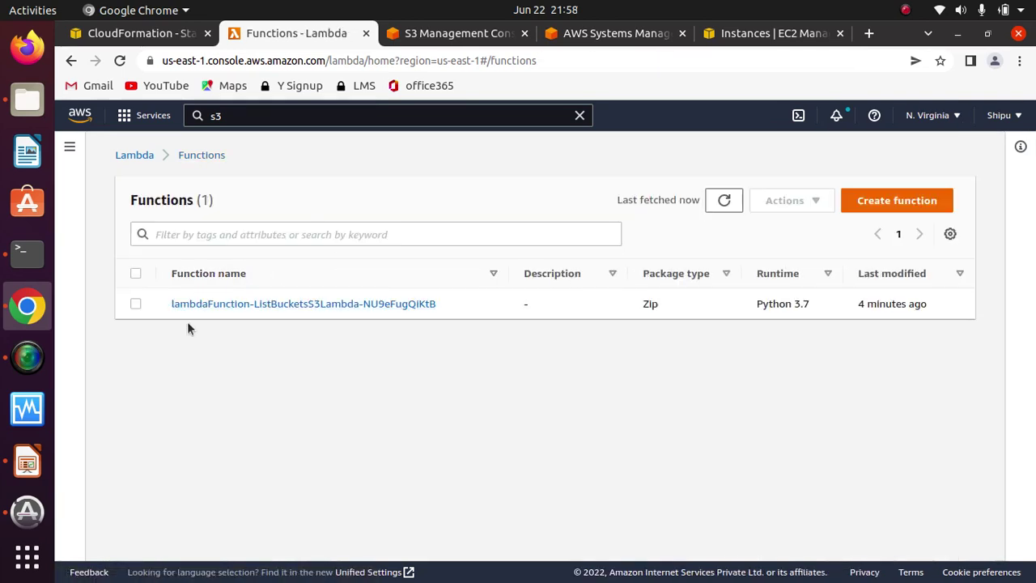
# Step: Delete the ListBucketsS3Lambda function from the functions list, confirming with "delete", and close the deletion dialog
pyautogui.click(135, 303)
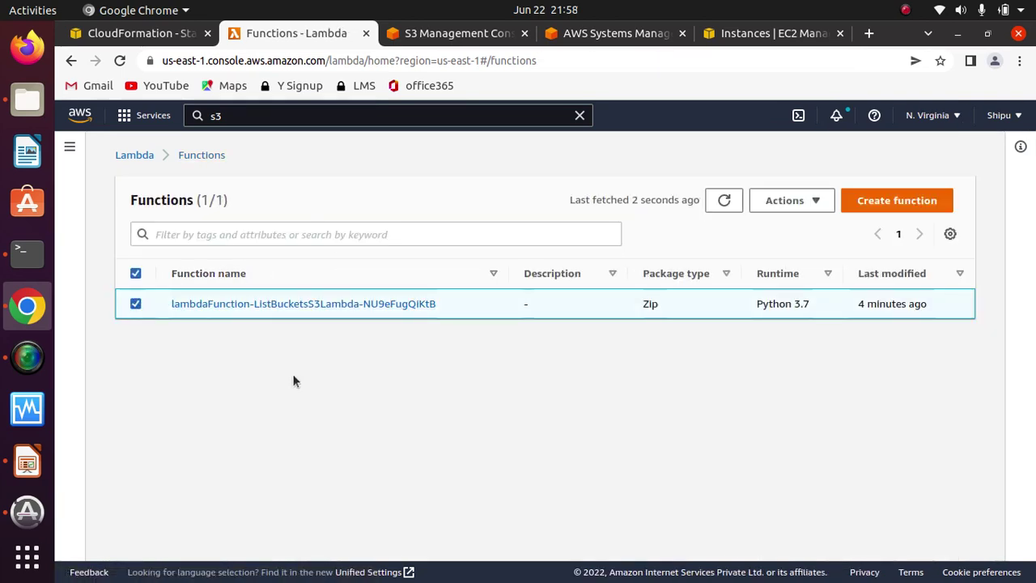
pyautogui.click(781, 206)
pyautogui.click(787, 276)
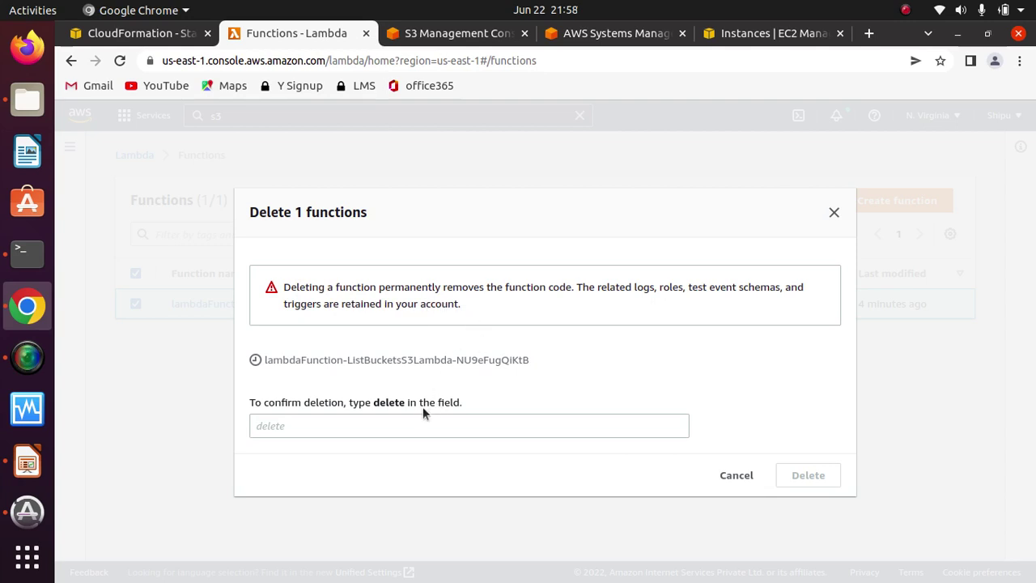
pyautogui.doubleClick(391, 404)
pyautogui.hotkey('ctrl', 'c')
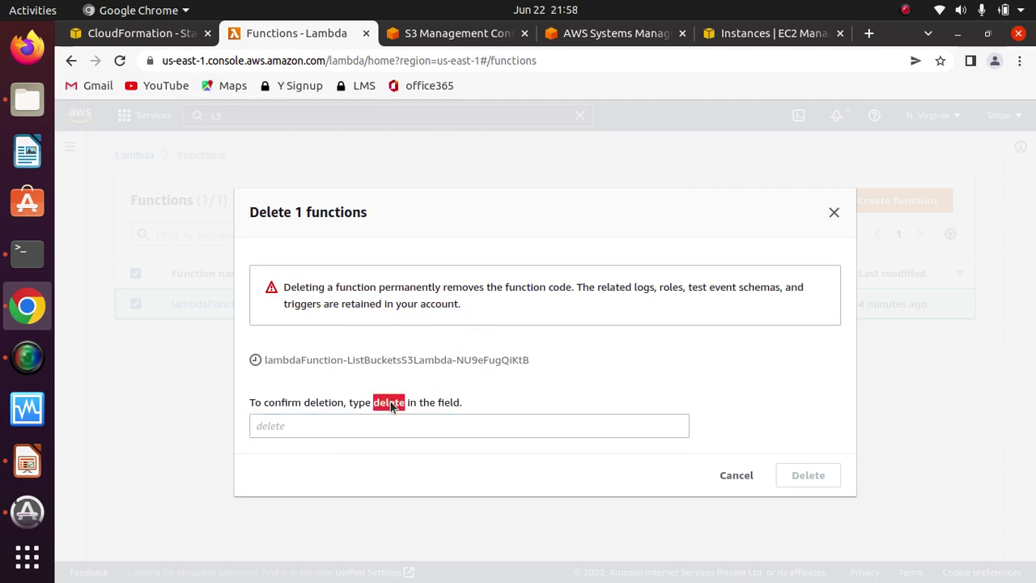
pyautogui.click(403, 429)
pyautogui.hotkey('ctrl', 'v')
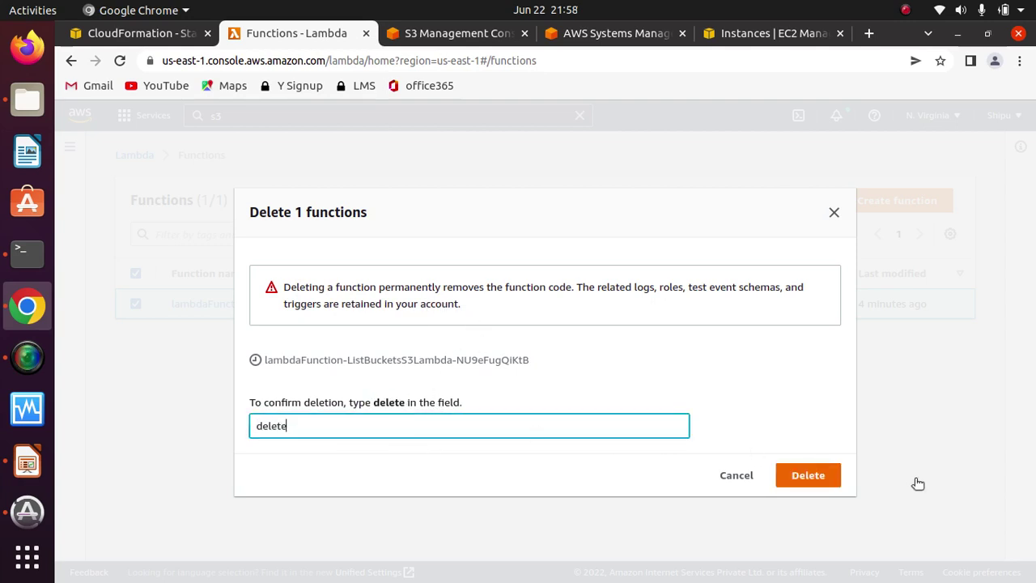
pyautogui.click(805, 476)
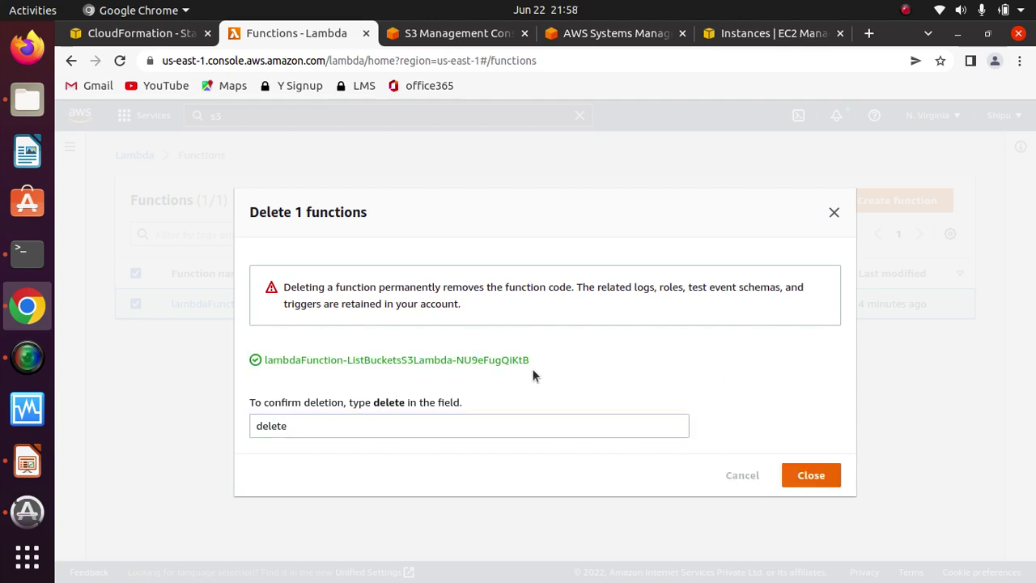
pyautogui.click(810, 475)
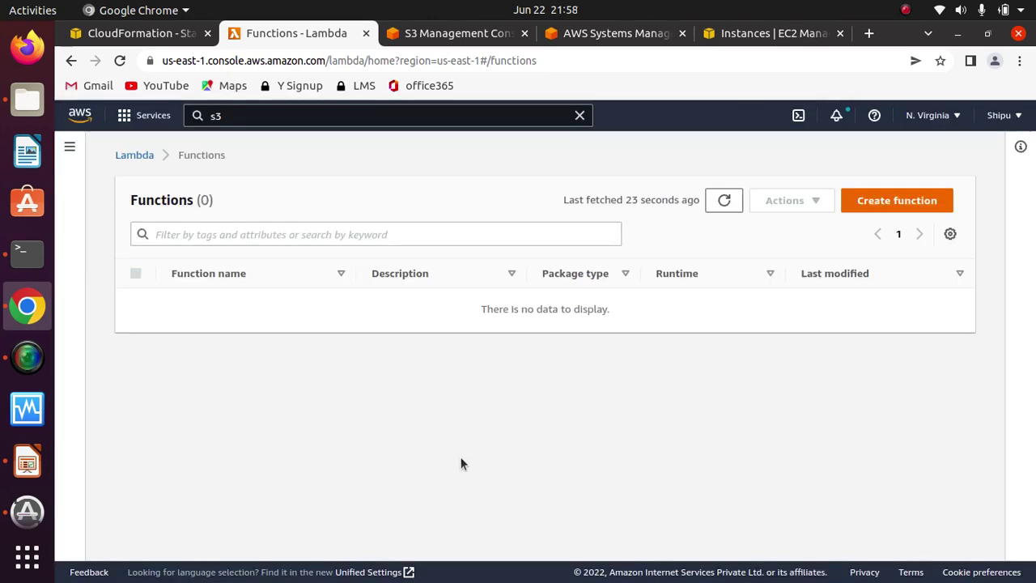
# Step: Examine the test stack's resources in CloudFormation, widening the Status and Type columns to read them in full
pyautogui.click(134, 33)
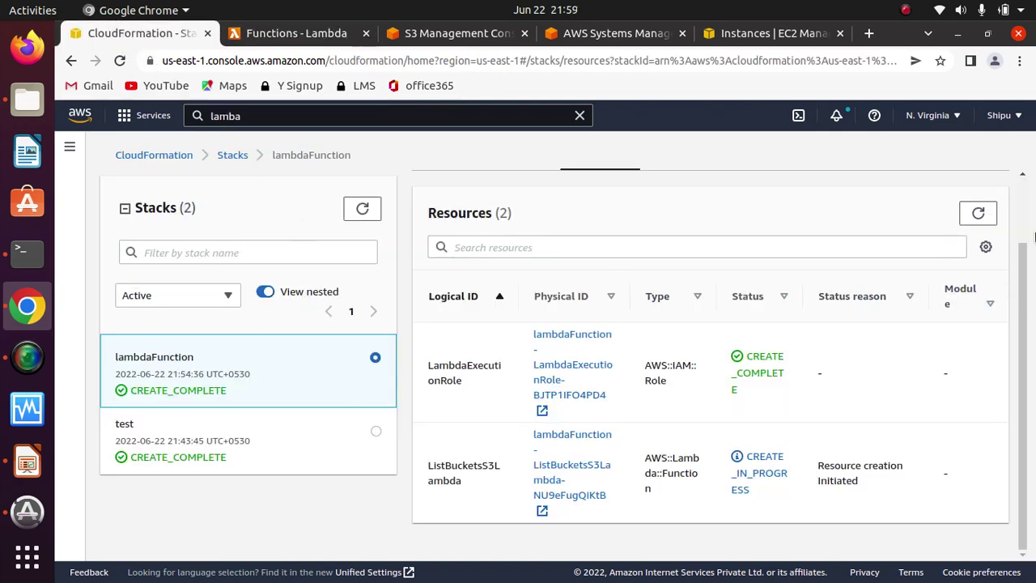
pyautogui.scroll(2, 1024, 320)
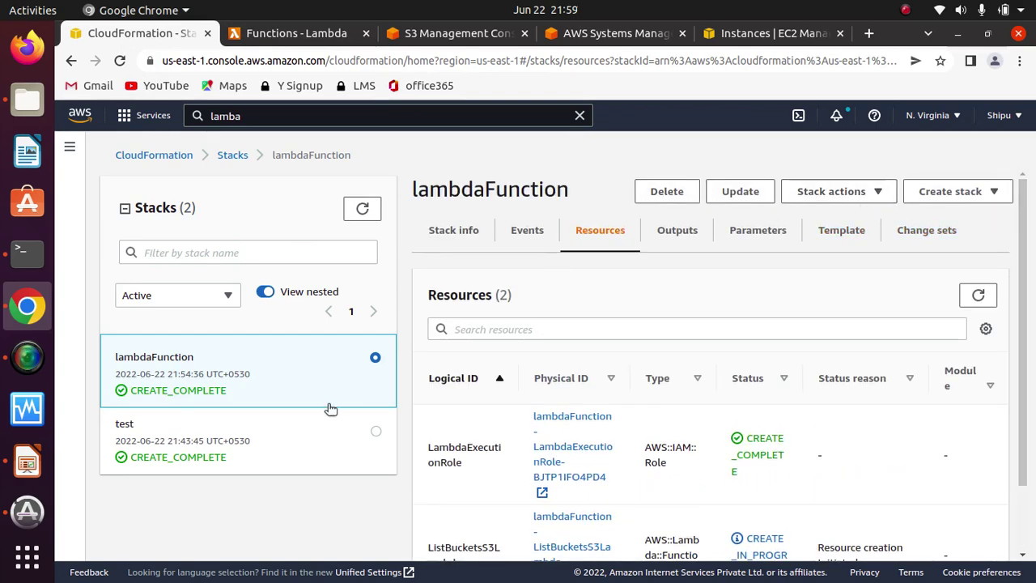
pyautogui.click(209, 435)
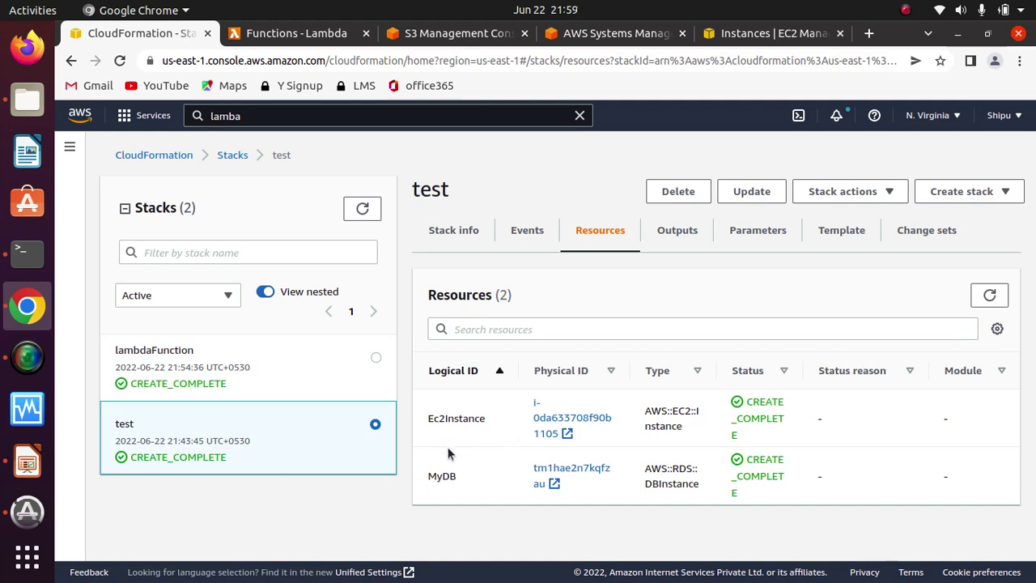
pyautogui.moveTo(466, 480); pyautogui.dragTo(425, 477)
pyautogui.moveTo(811, 374); pyautogui.dragTo(891, 382)
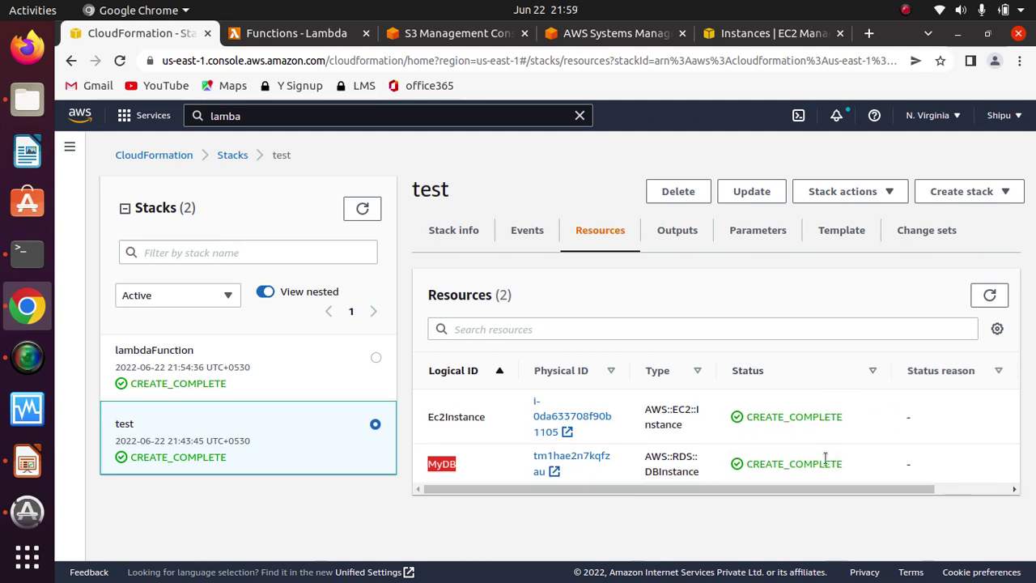
pyautogui.click(497, 472)
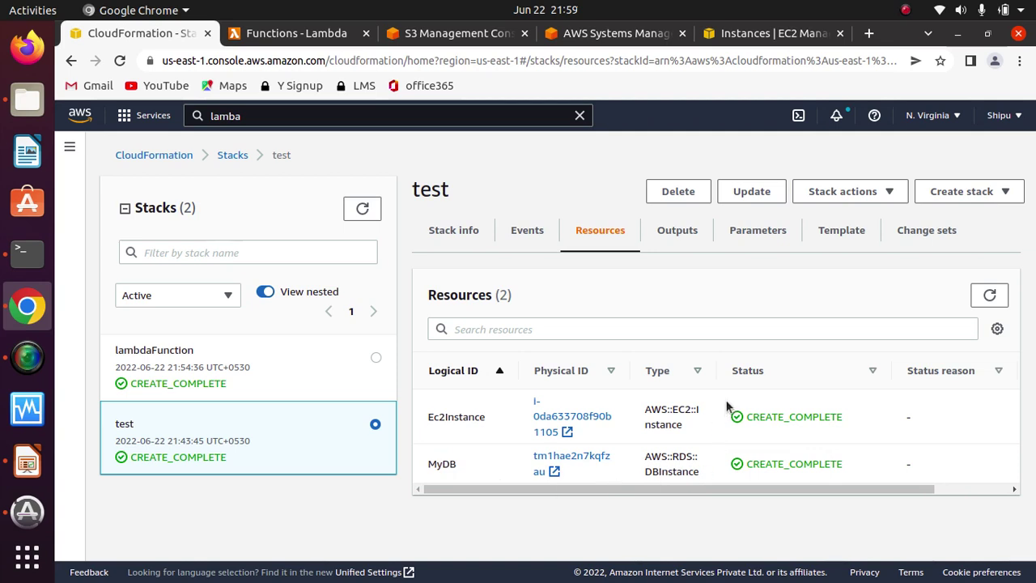
pyautogui.moveTo(720, 378); pyautogui.dragTo(786, 377)
pyautogui.moveTo(648, 488); pyautogui.dragTo(890, 490)
pyautogui.moveTo(777, 488); pyautogui.dragTo(547, 484)
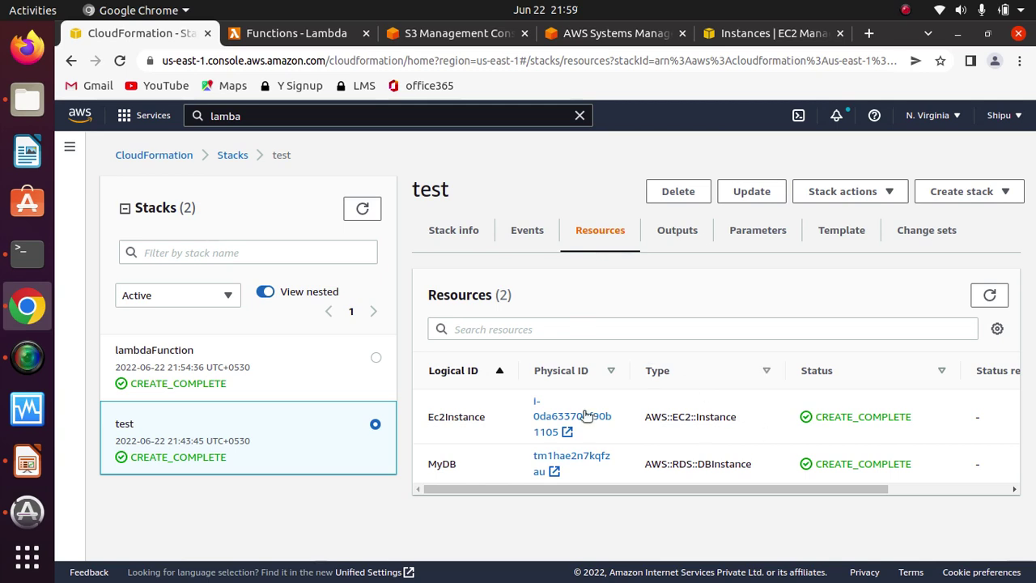
# Step: Delete the test stack, confirm the deletion, and dismiss the notification
pyautogui.click(223, 365)
pyautogui.click(377, 429)
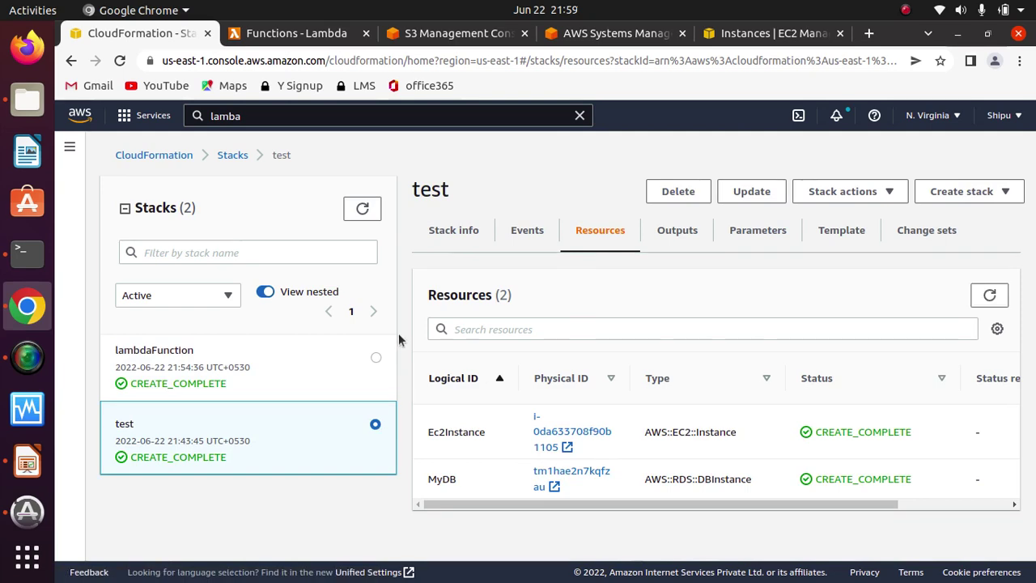
pyautogui.click(679, 192)
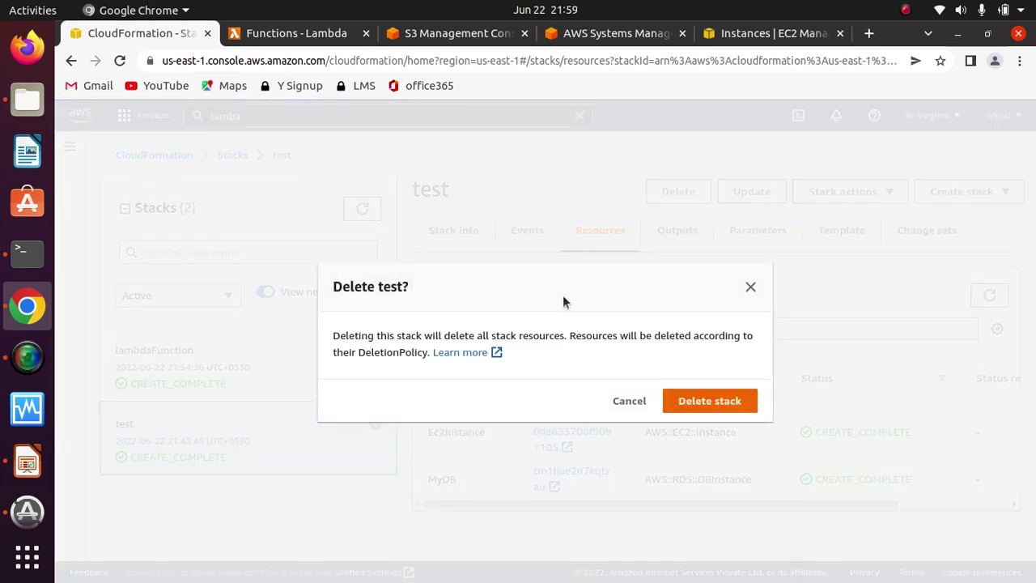
pyautogui.click(708, 398)
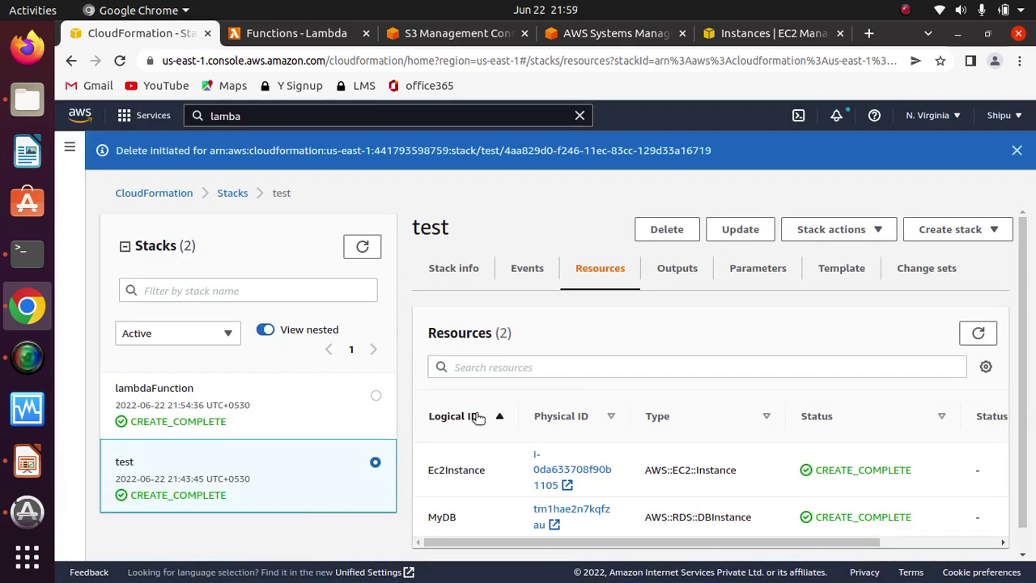
pyautogui.click(1017, 150)
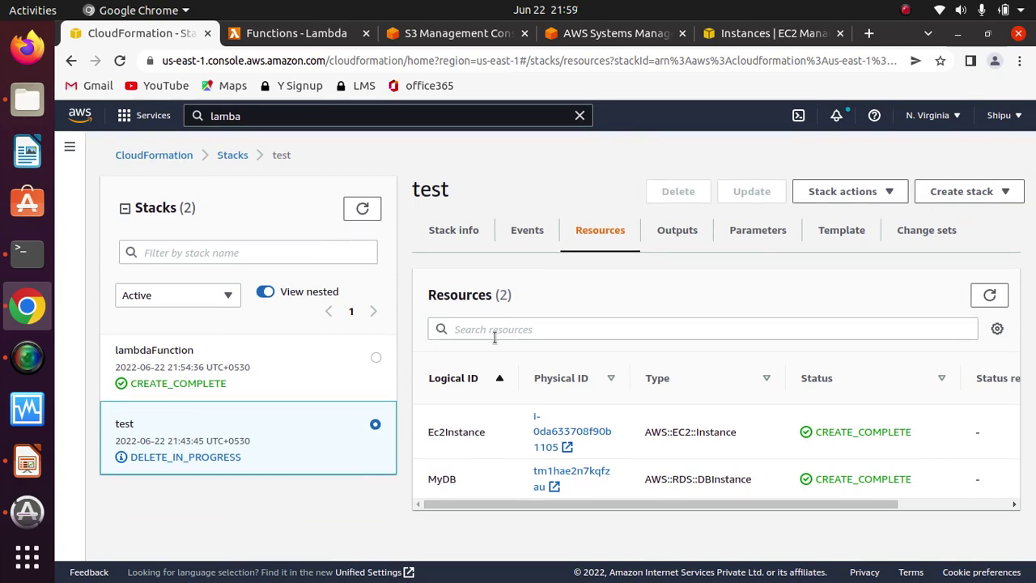
# Step: Delete the lambdaFunction stack, confirm the deletion, and dismiss the notification
pyautogui.click(203, 375)
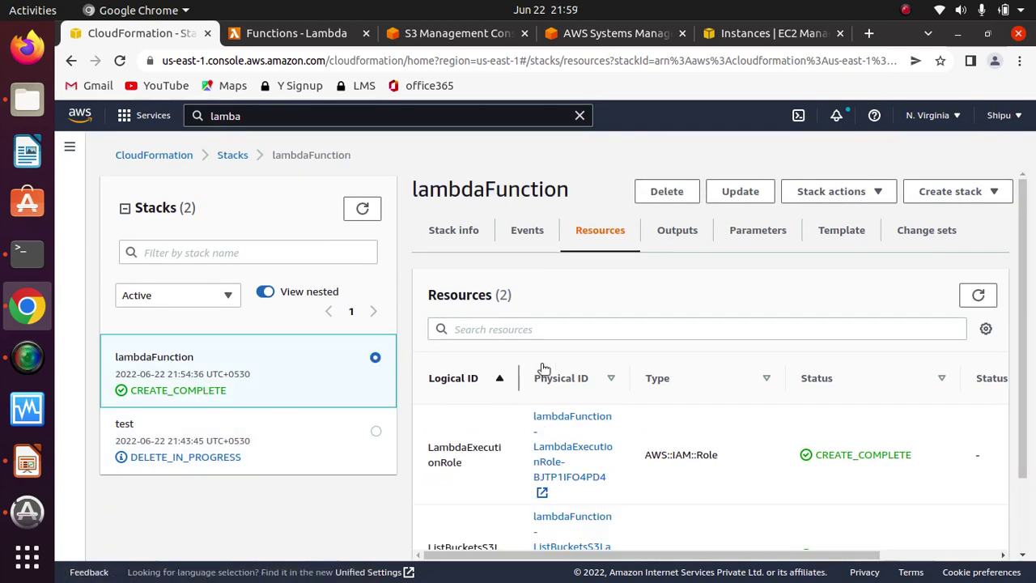
pyautogui.click(669, 194)
pyautogui.click(710, 389)
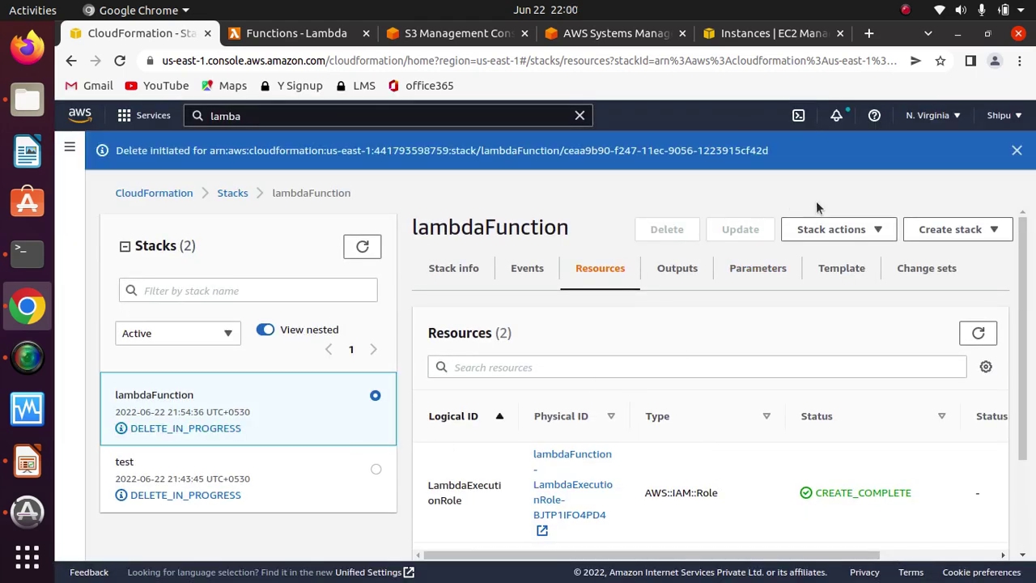
pyautogui.click(1014, 153)
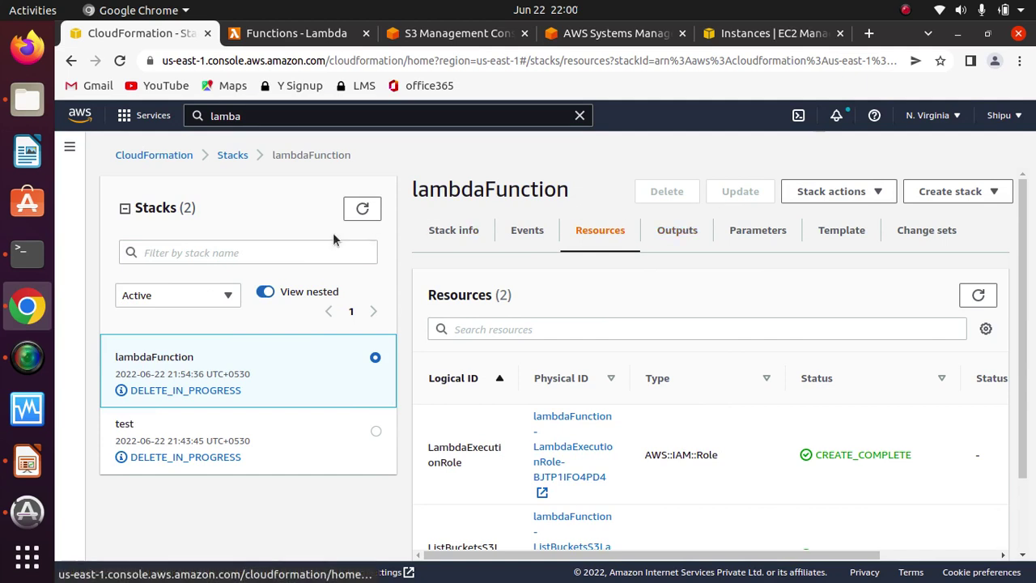
# Step: Refresh the stacks list several times to check the deletion status of both stacks
pyautogui.click(359, 215)
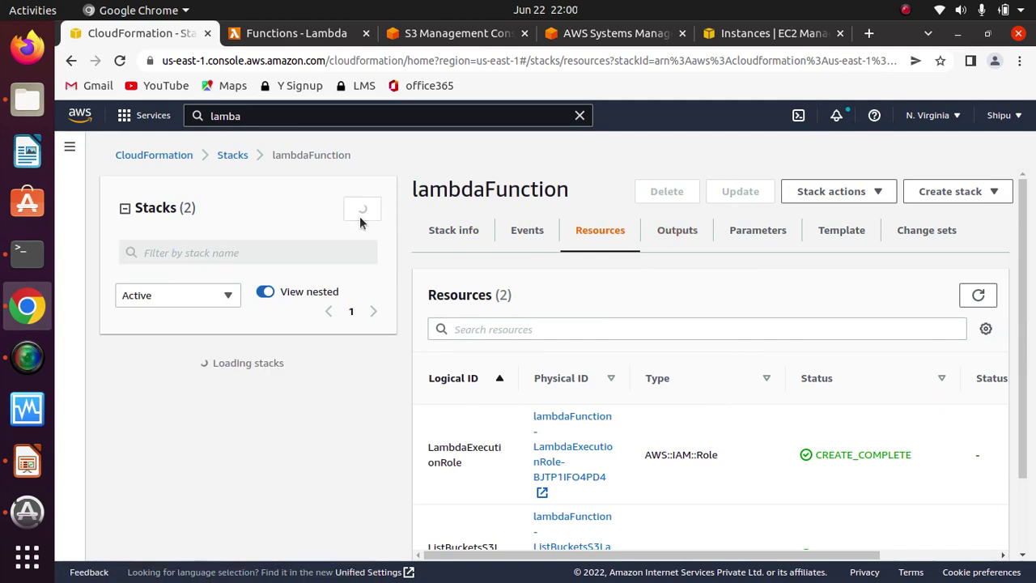
pyautogui.click(360, 217)
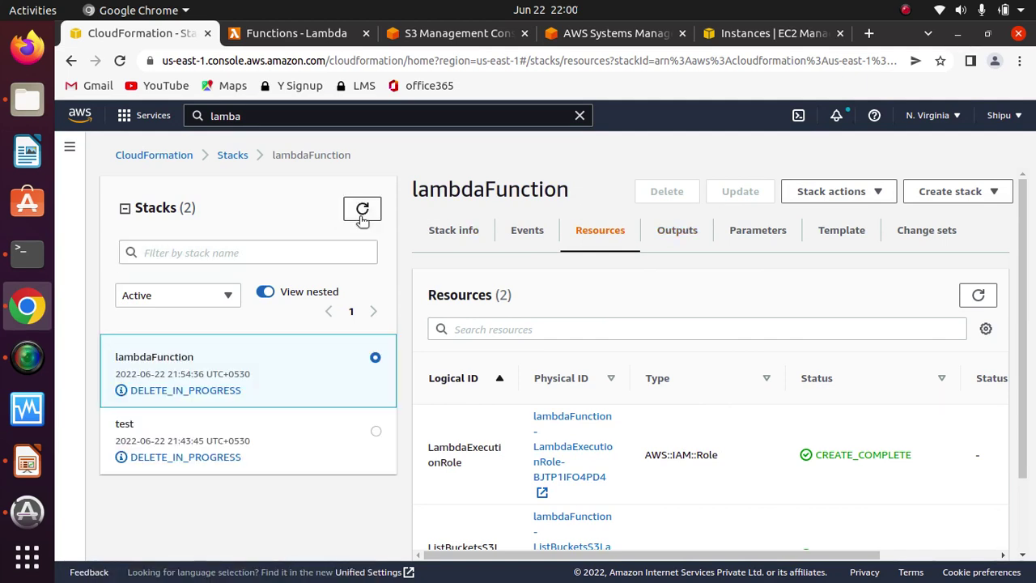
pyautogui.click(359, 216)
pyautogui.click(362, 217)
# Step: Switch to Files and open the 2-zip-s3 folder inside the 13-lambda-cloudformation folder
pyautogui.click(27, 98)
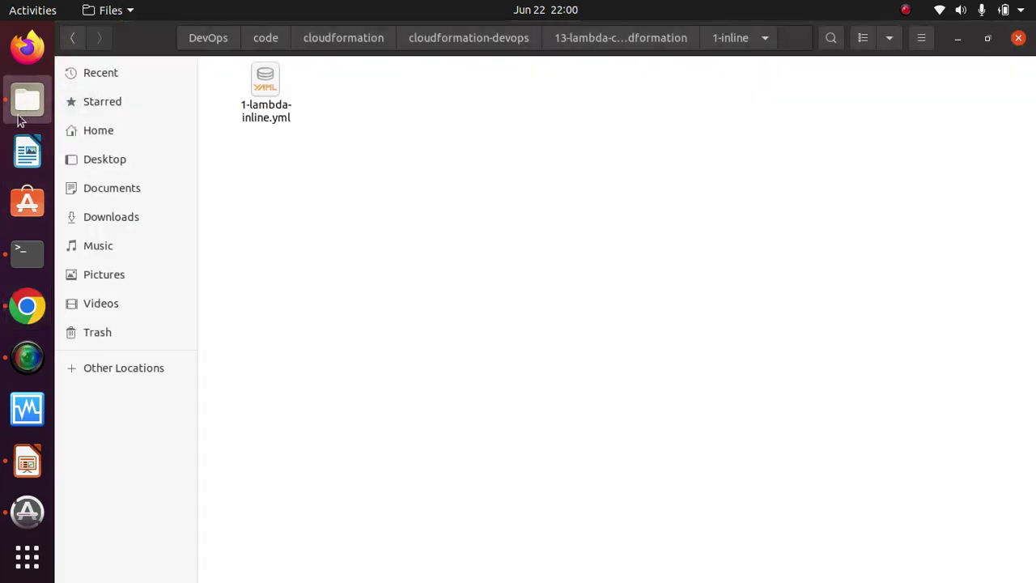
pyautogui.click(647, 46)
pyautogui.doubleClick(367, 85)
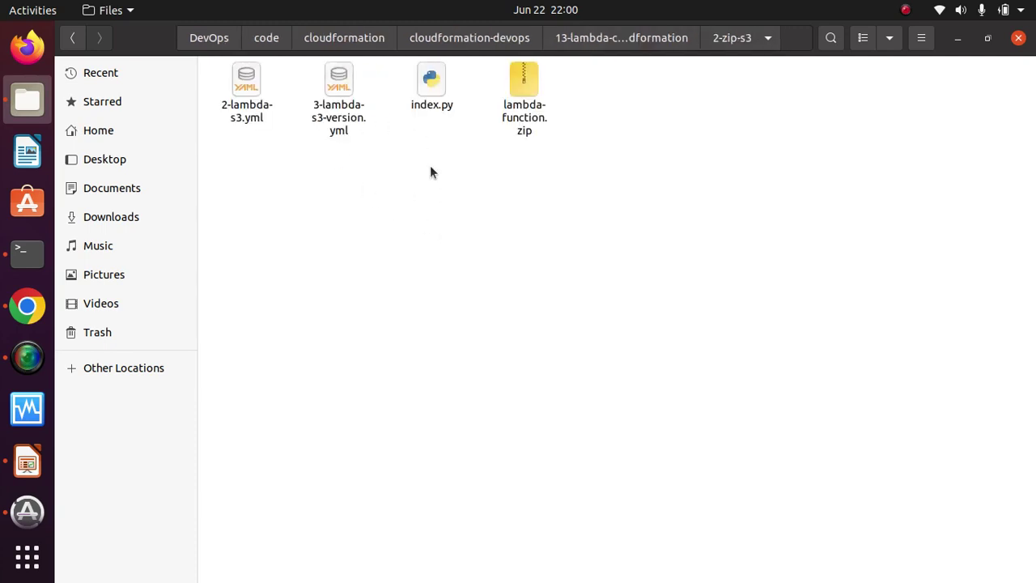
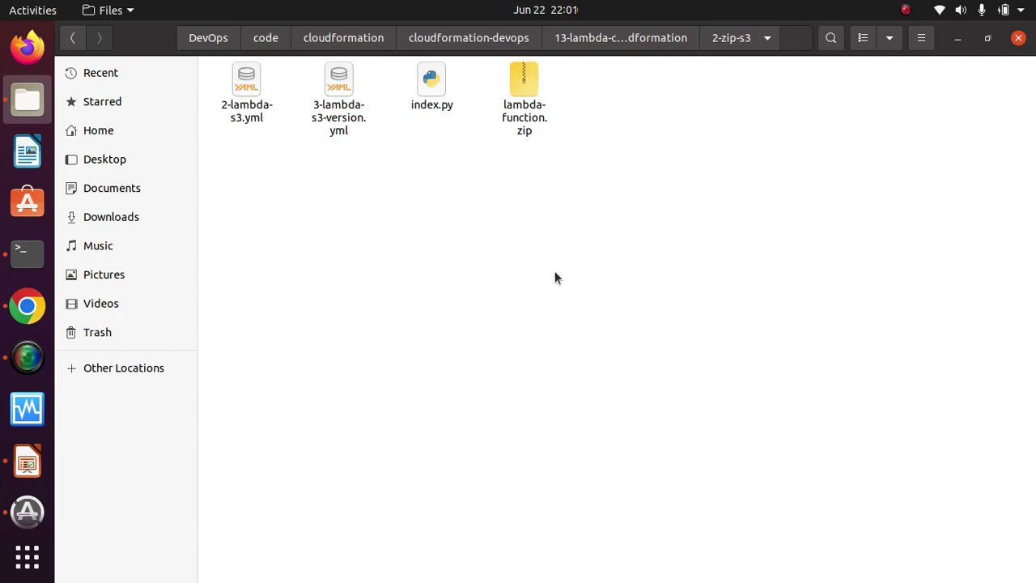
# Step: Return to Chrome, refresh the CloudFormation stacks list, and go to the Stacks overview page
pyautogui.click(27, 305)
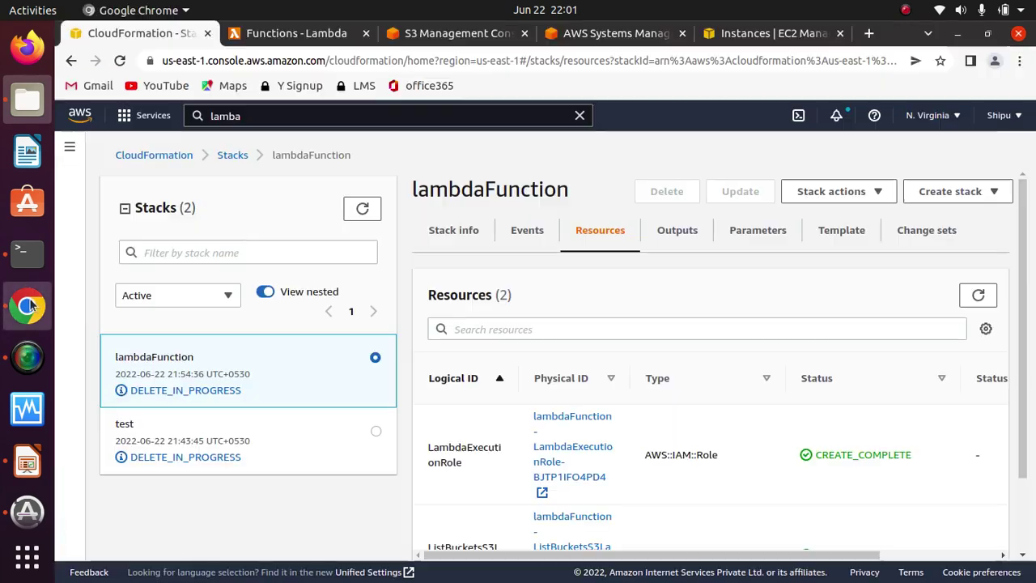
pyautogui.click(360, 209)
pyautogui.click(359, 210)
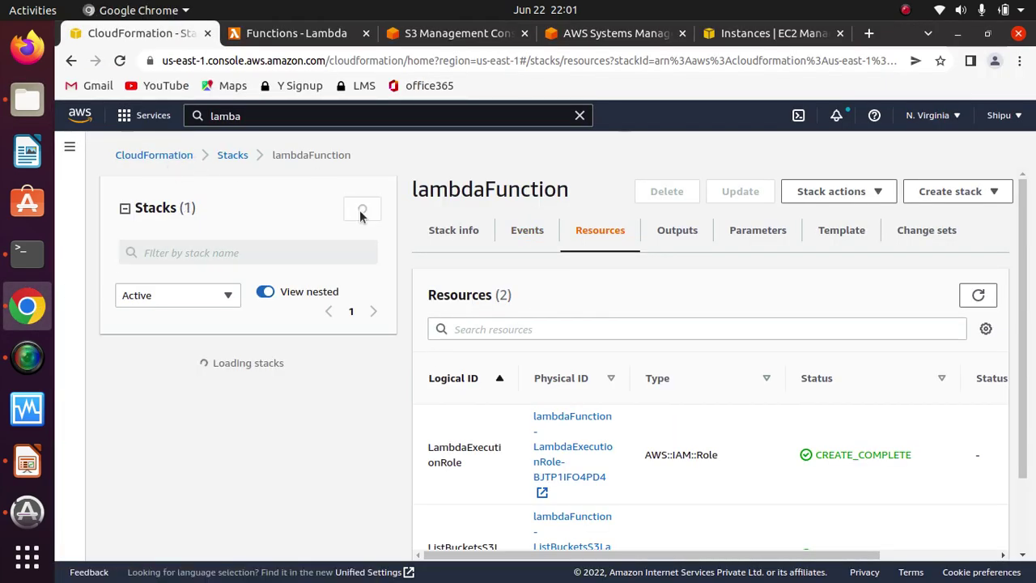
pyautogui.click(232, 156)
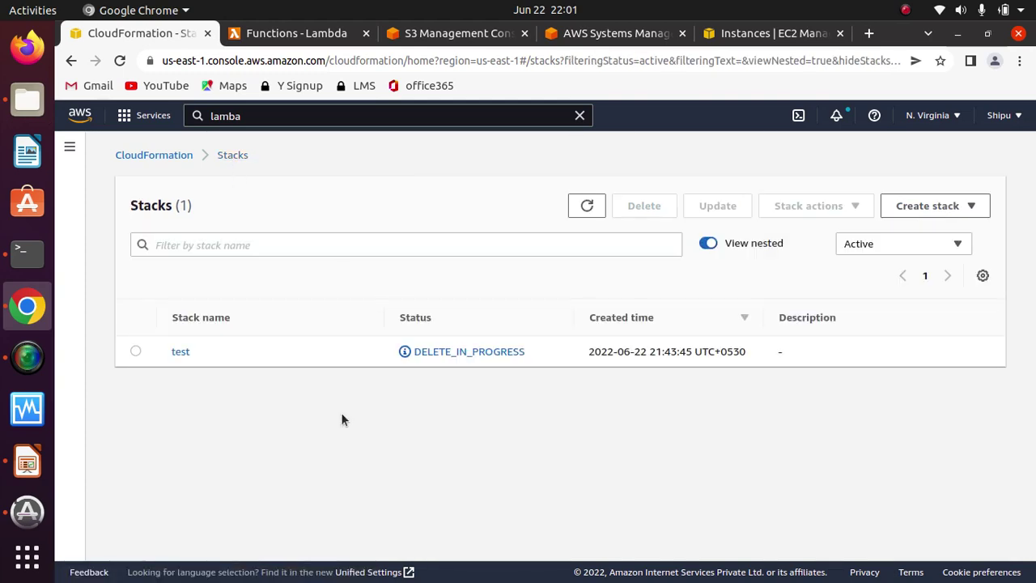
# Step: Start creating a stack with new resources and upload 2-lambda-s3.yml from the 2-zip-s3 folder as its template
pyautogui.click(930, 209)
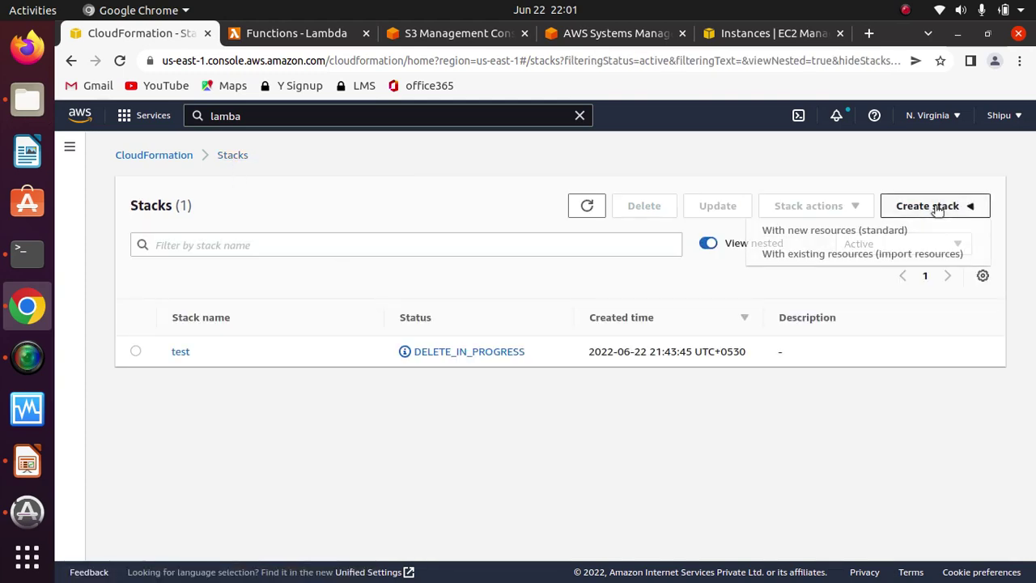
pyautogui.click(824, 234)
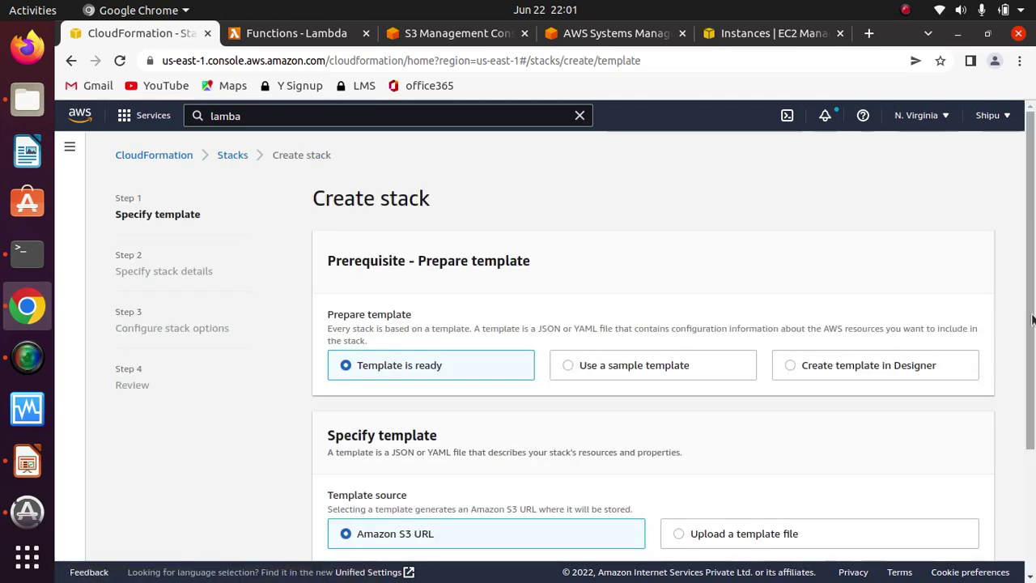
pyautogui.moveTo(1026, 305); pyautogui.dragTo(1021, 456)
pyautogui.click(814, 368)
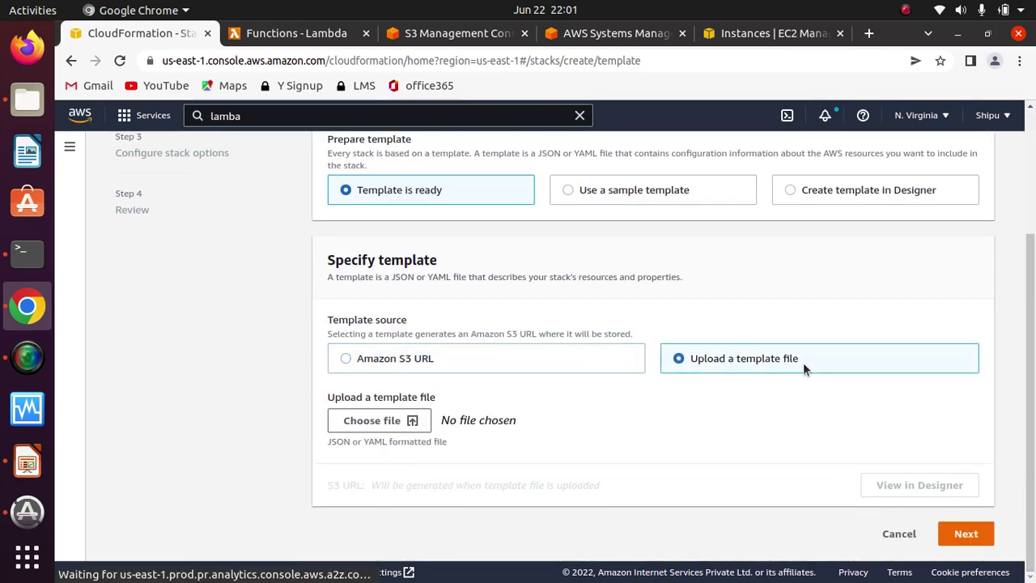
pyautogui.click(411, 426)
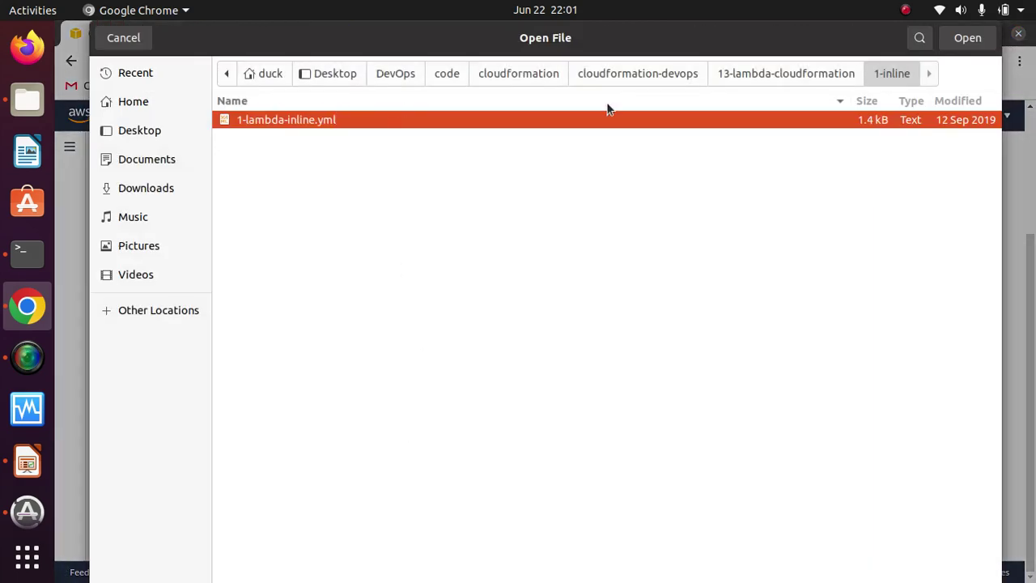
pyautogui.click(797, 76)
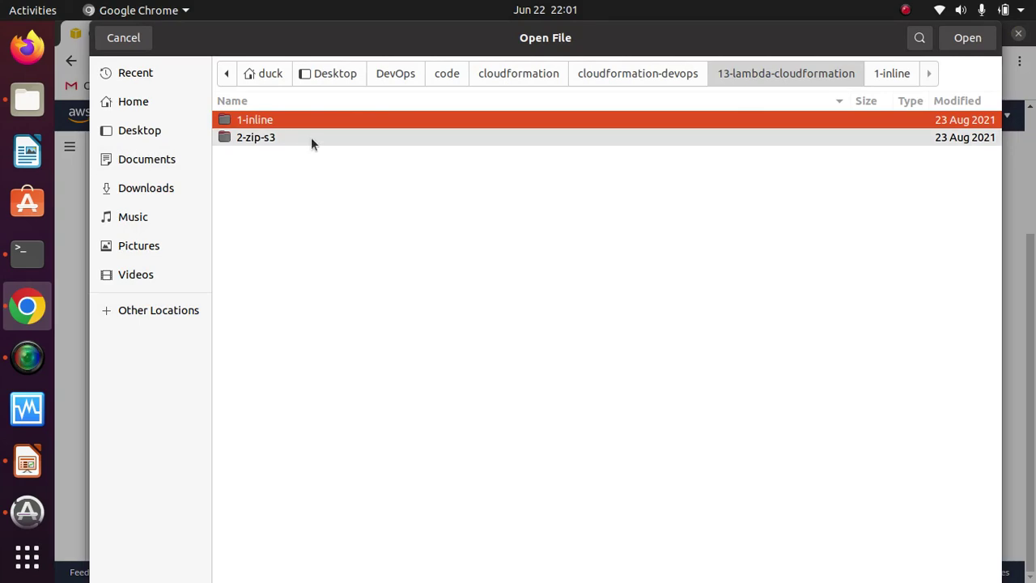
pyautogui.doubleClick(283, 137)
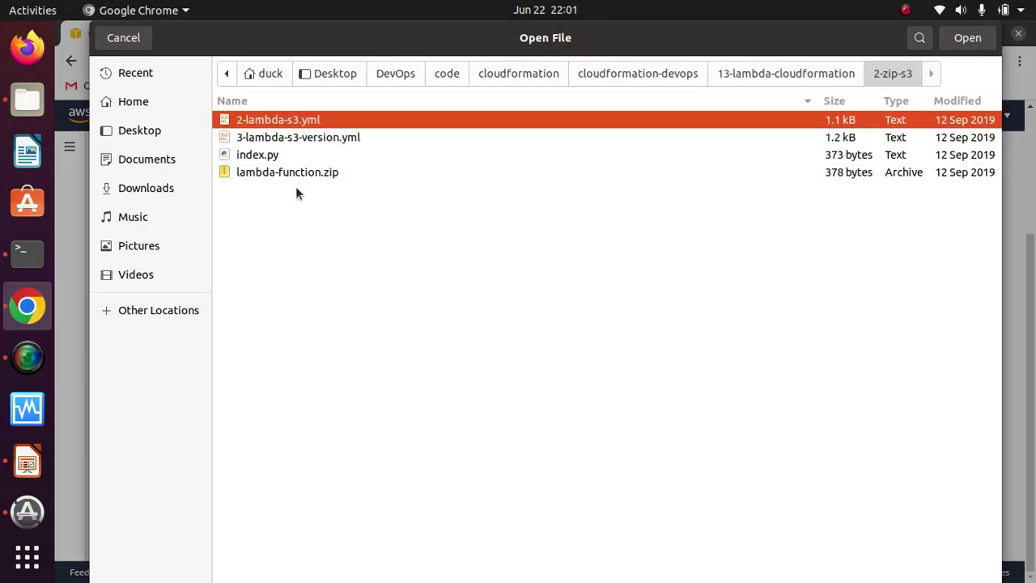
pyautogui.click(967, 37)
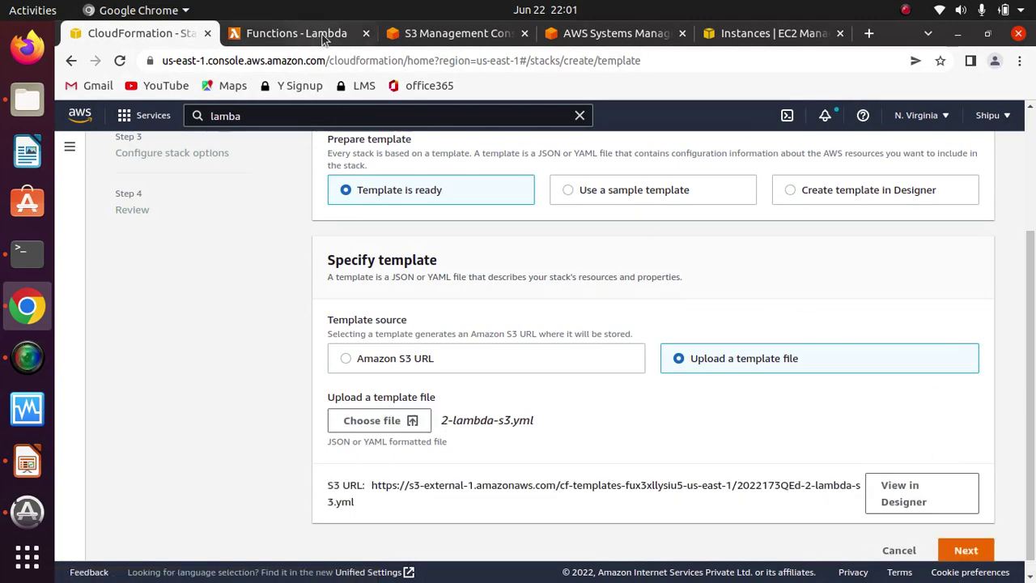
# Step: Switch to the S3 console and try to create a bucket named lambdaBucket in US East (N. Virginia) with default settings
pyautogui.click(453, 33)
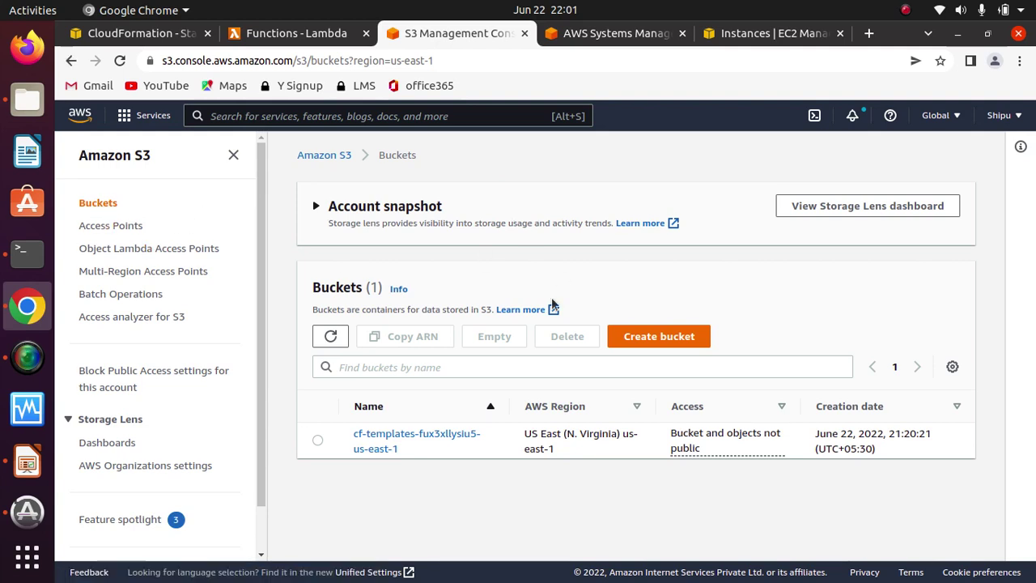
pyautogui.click(661, 336)
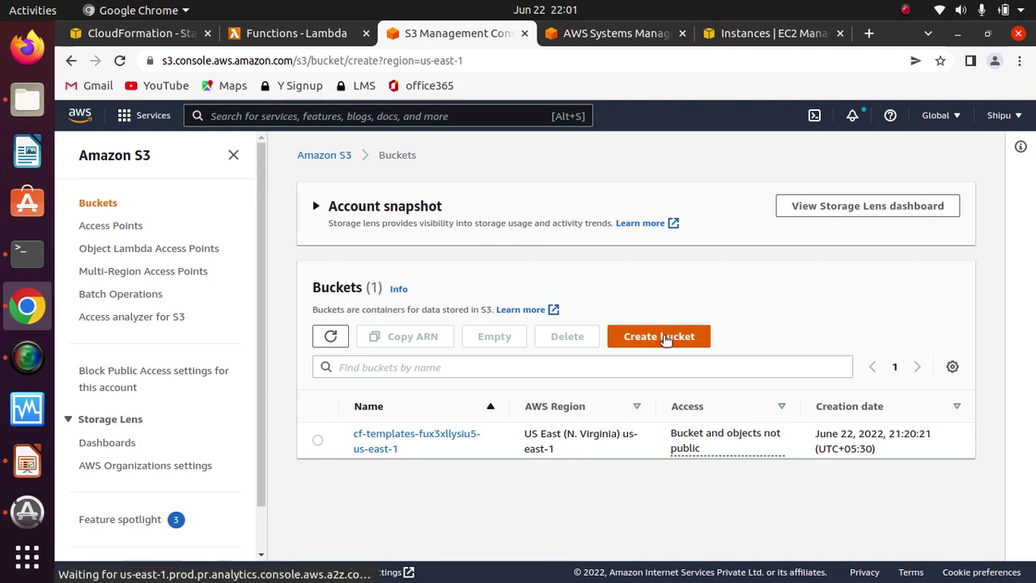
pyautogui.click(354, 334)
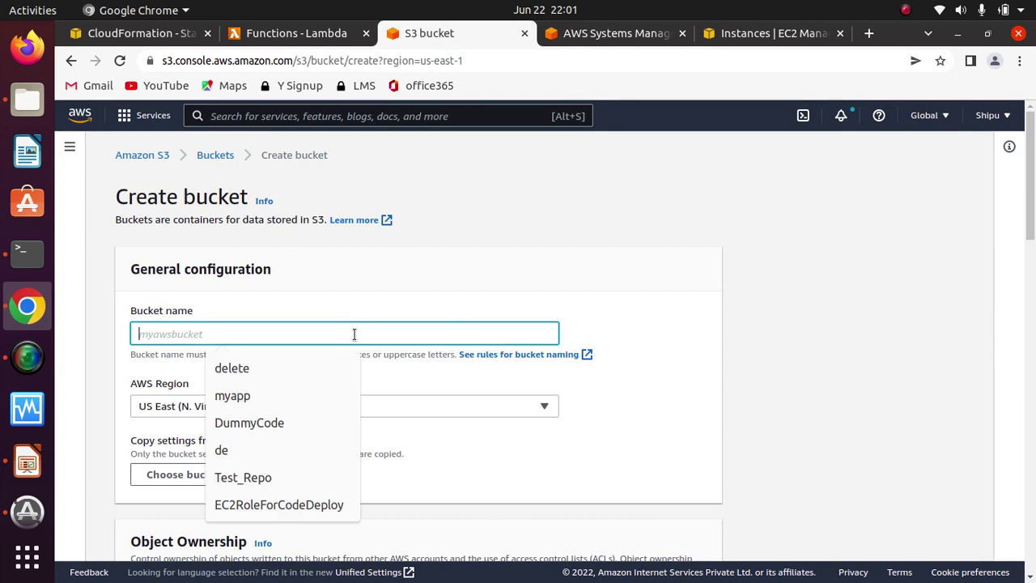
pyautogui.write('l')
pyautogui.press('BackSpace')
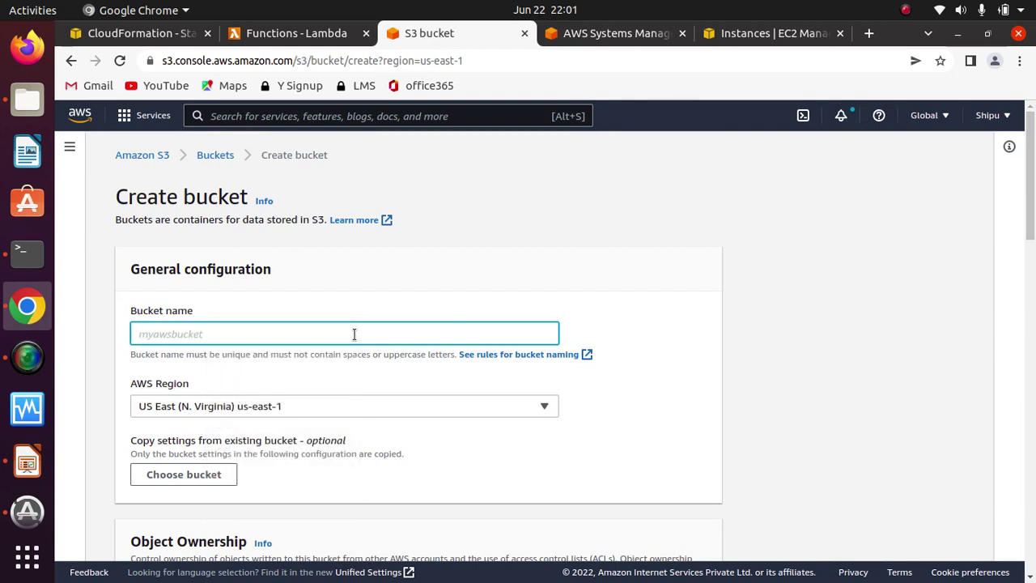
pyautogui.write('lambdaBucket')
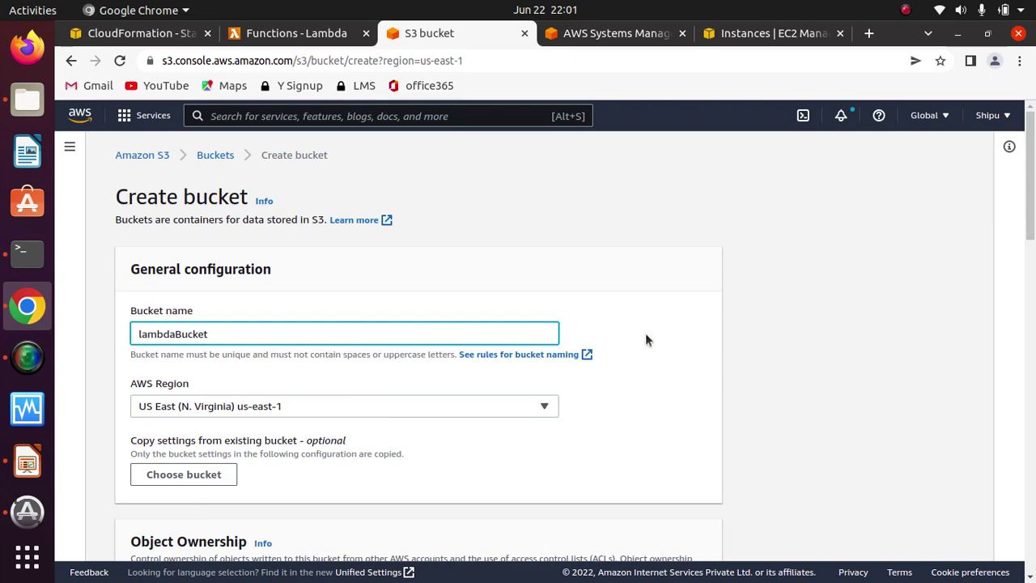
pyautogui.click(672, 357)
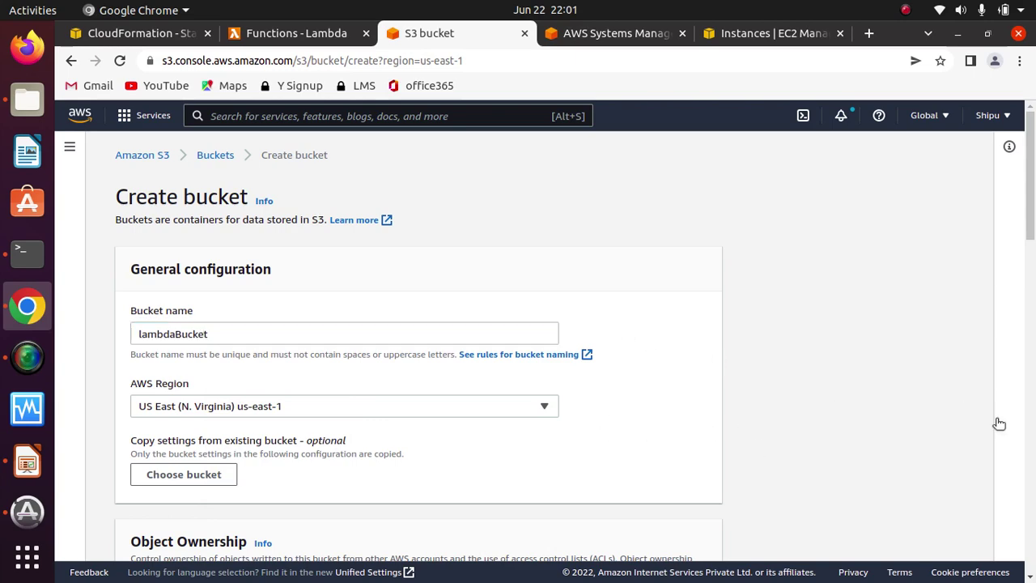
pyautogui.moveTo(1029, 221); pyautogui.dragTo(1030, 550)
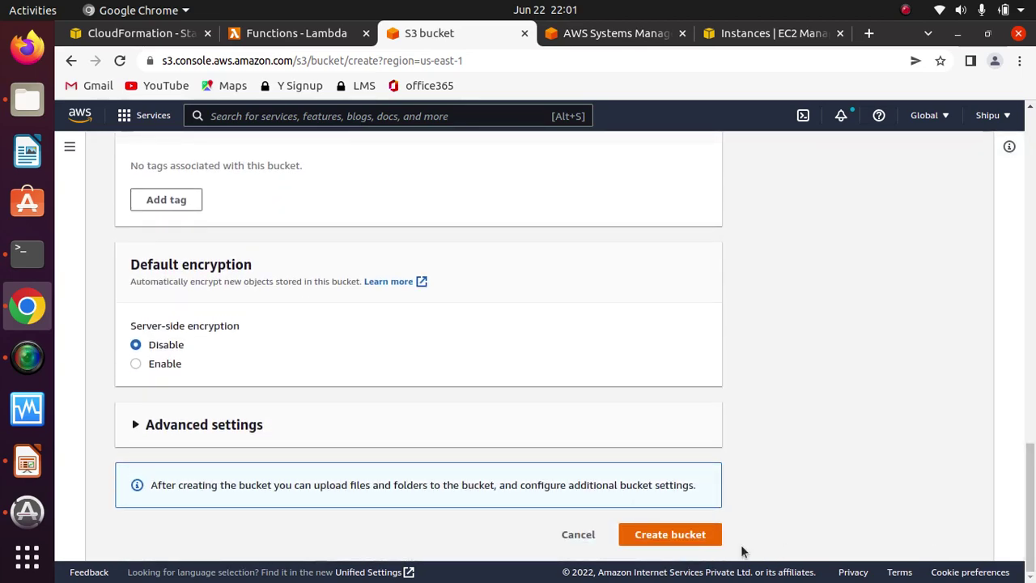
pyautogui.click(685, 535)
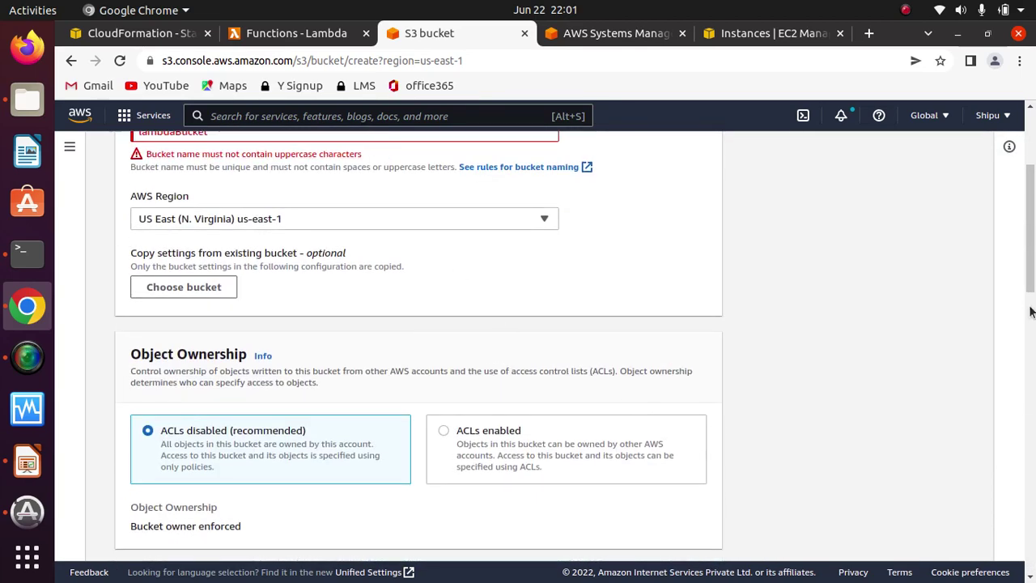
# Step: Change the bucket name to all-lowercase lambdabucket and try to create the bucket
pyautogui.scroll(2, 324, 275)
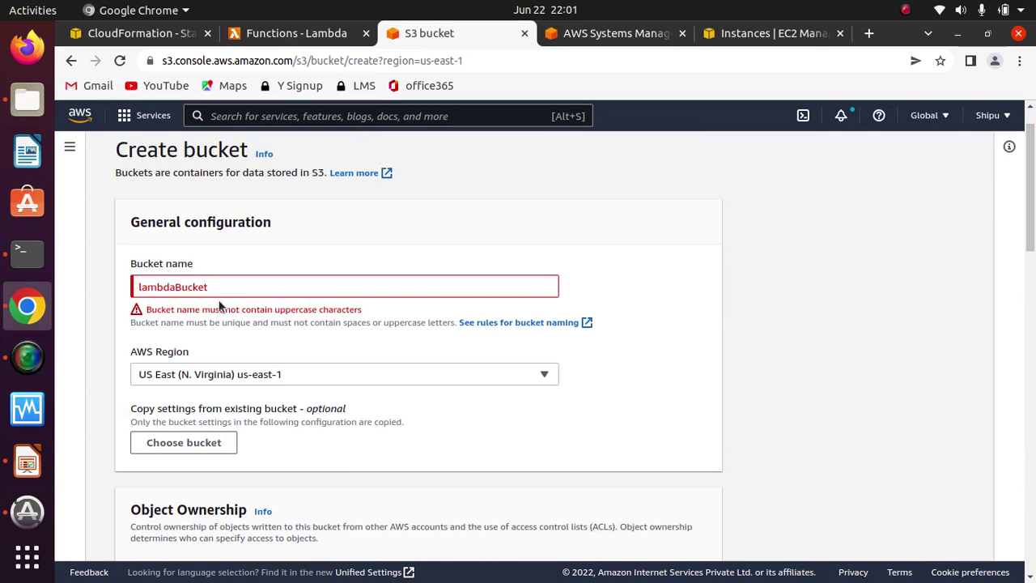
pyautogui.click(182, 288)
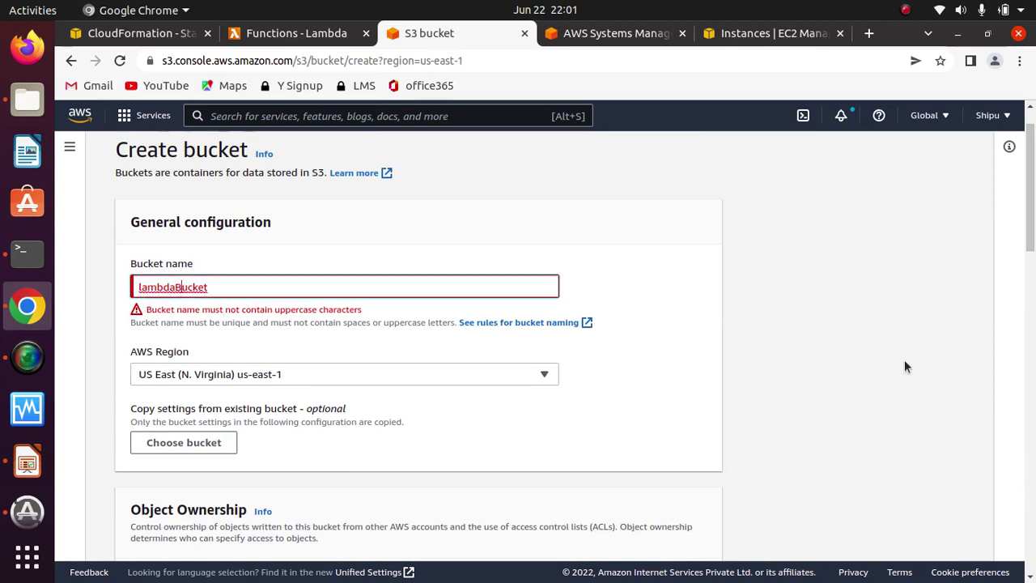
pyautogui.press('BackSpace')
pyautogui.write('b')
pyautogui.click(1015, 364)
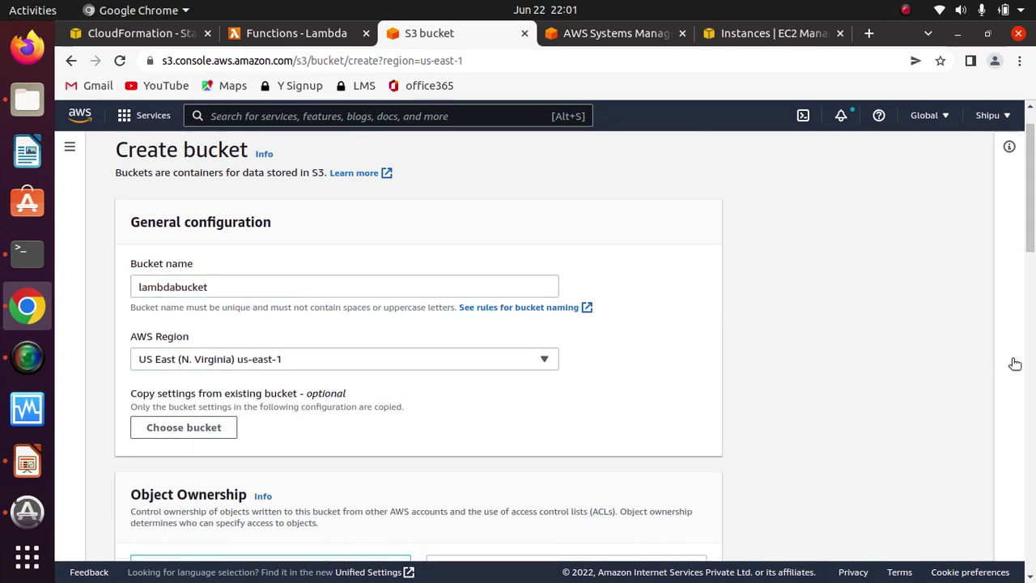
pyautogui.scroll(-2, 1012, 348)
pyautogui.scroll(1, 522, 221)
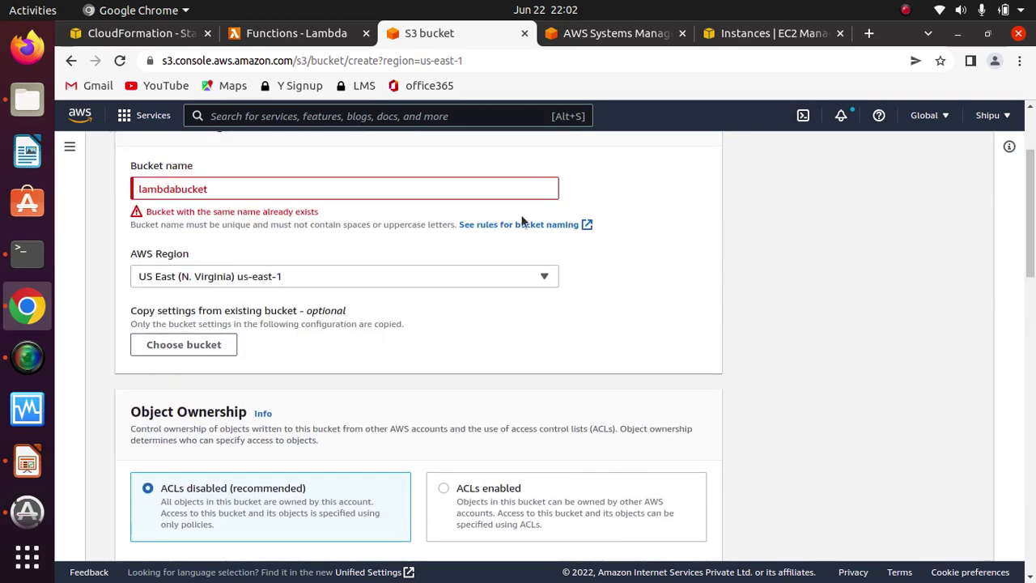
# Step: Make the bucket name unique as lambdabucket5454 and create the bucket
pyautogui.click(286, 188)
pyautogui.write('5')
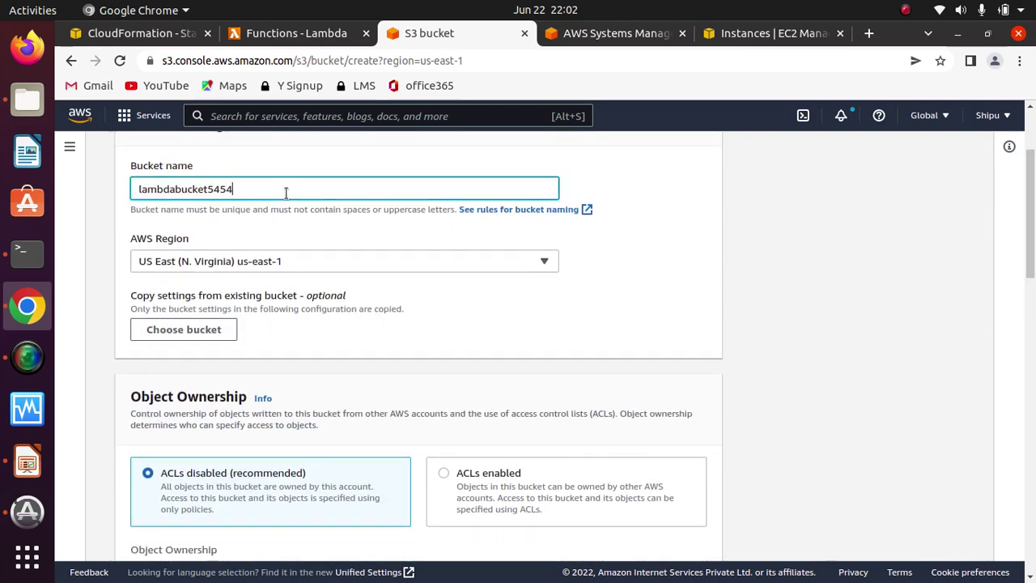
pyautogui.write('454')
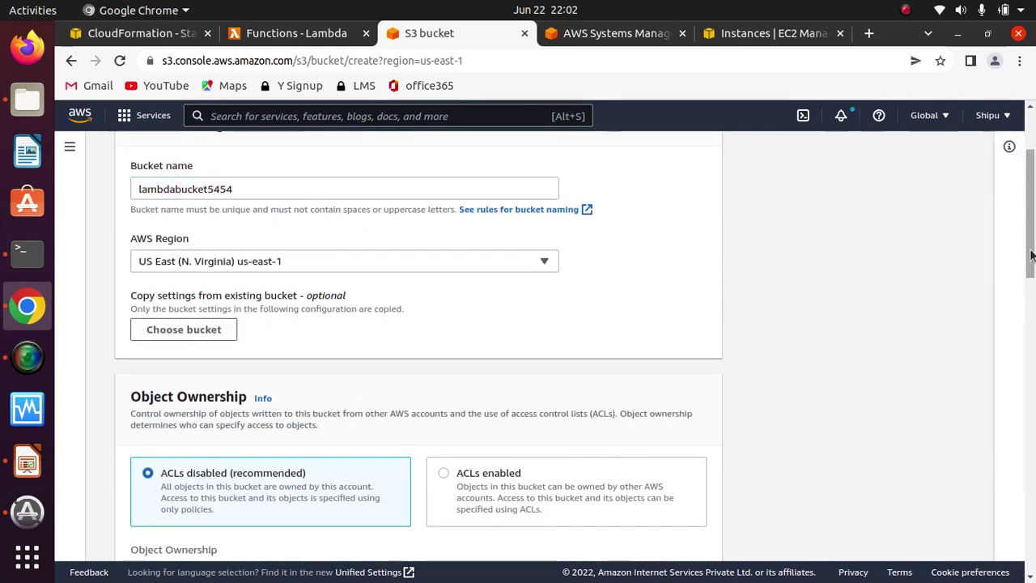
pyautogui.moveTo(1030, 212); pyautogui.dragTo(1031, 506)
pyautogui.click(684, 535)
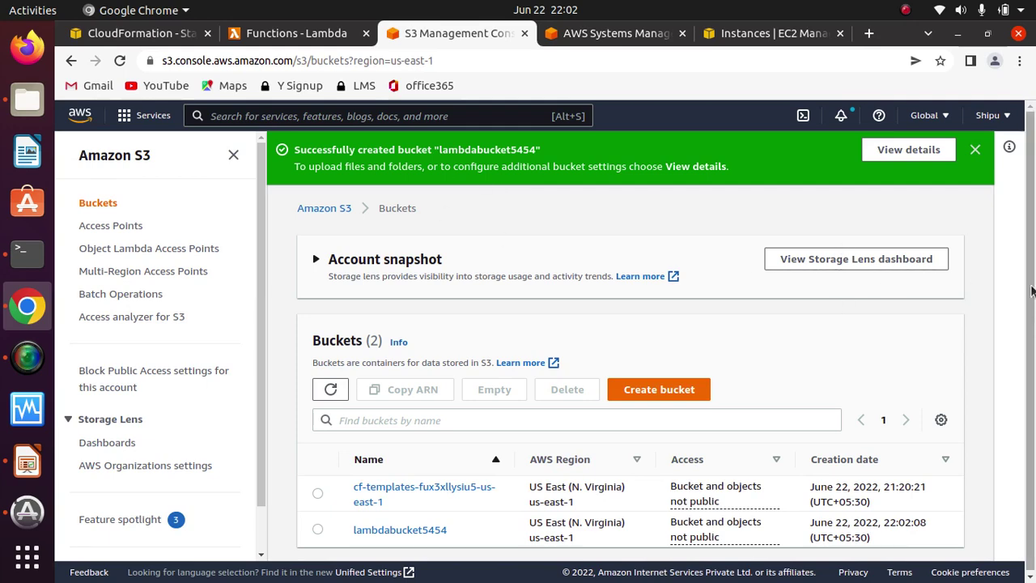
# Step: Open the lambdabucket5454 bucket and create a folder named lambda in it, with server-side encryption disabled
pyautogui.scroll(-1, 663, 413)
pyautogui.click(417, 528)
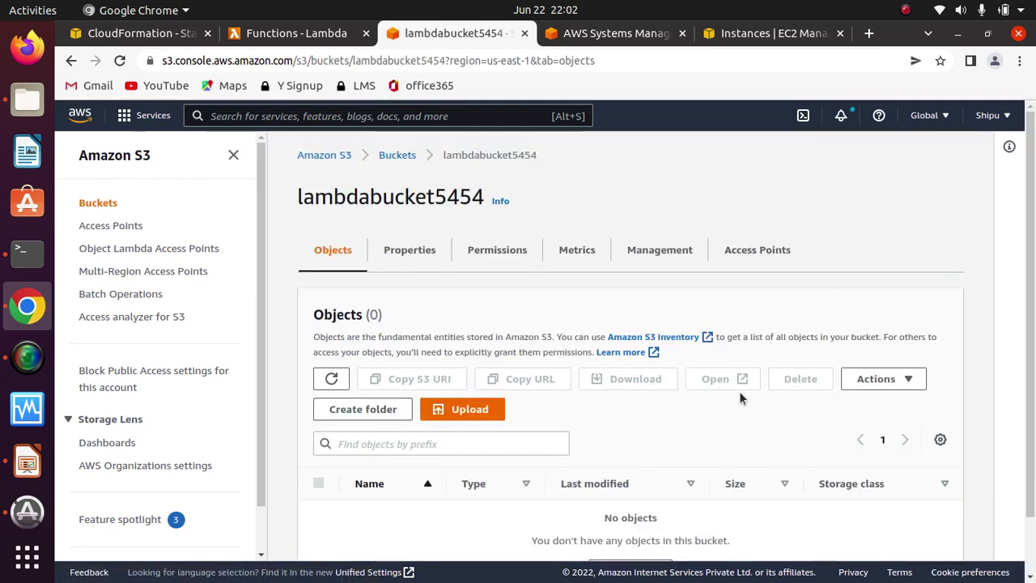
pyautogui.click(388, 409)
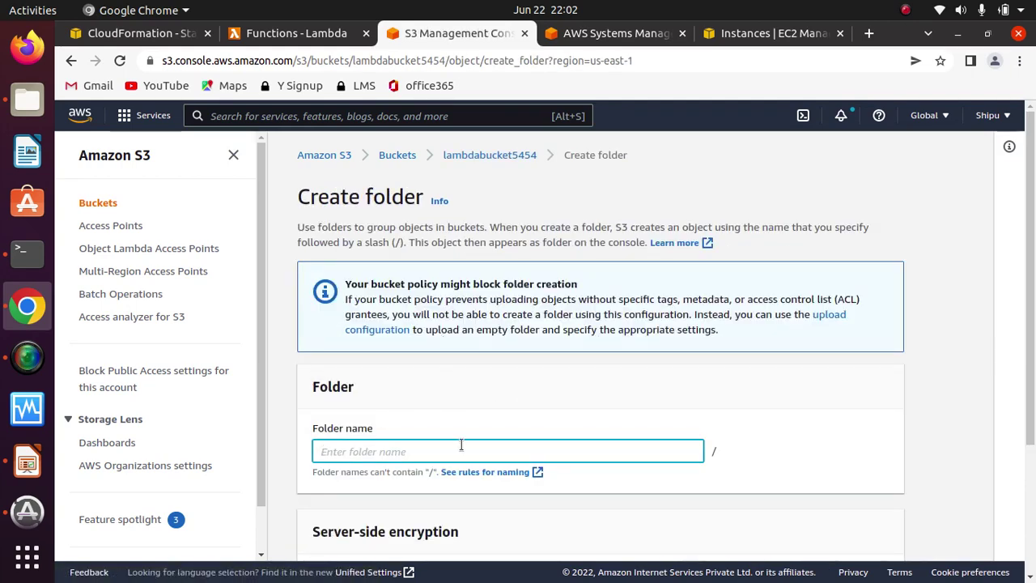
pyautogui.write('new')
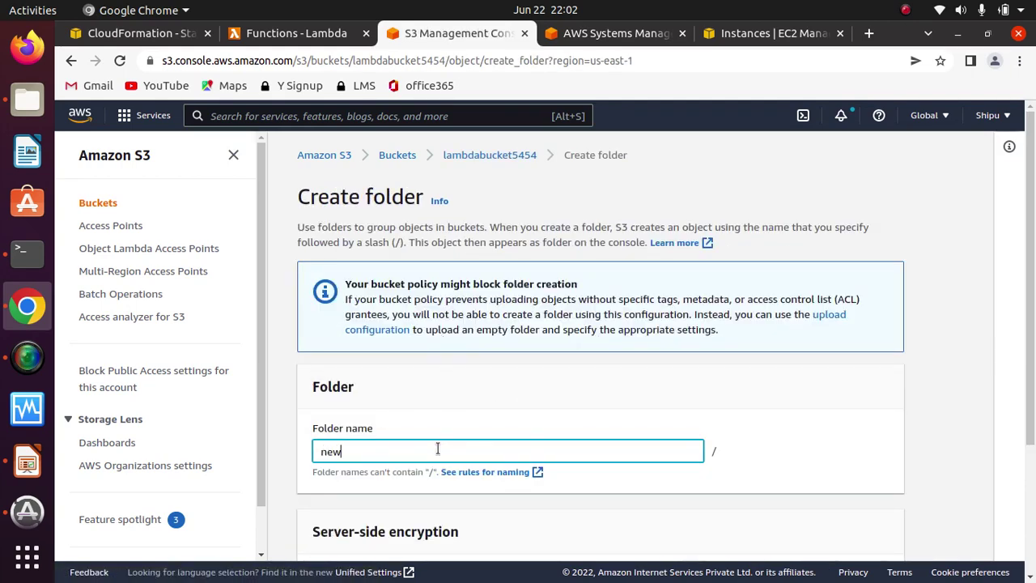
pyautogui.press('BackSpace')
pyautogui.press('BackSpace')
pyautogui.write('lan')
pyautogui.write('bda')
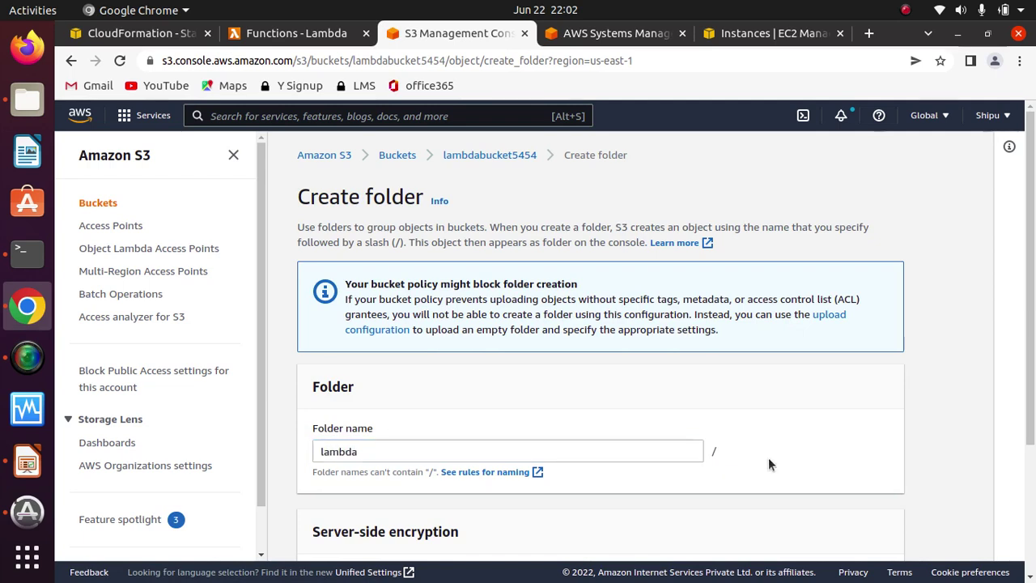
pyautogui.moveTo(1031, 358); pyautogui.dragTo(1034, 495)
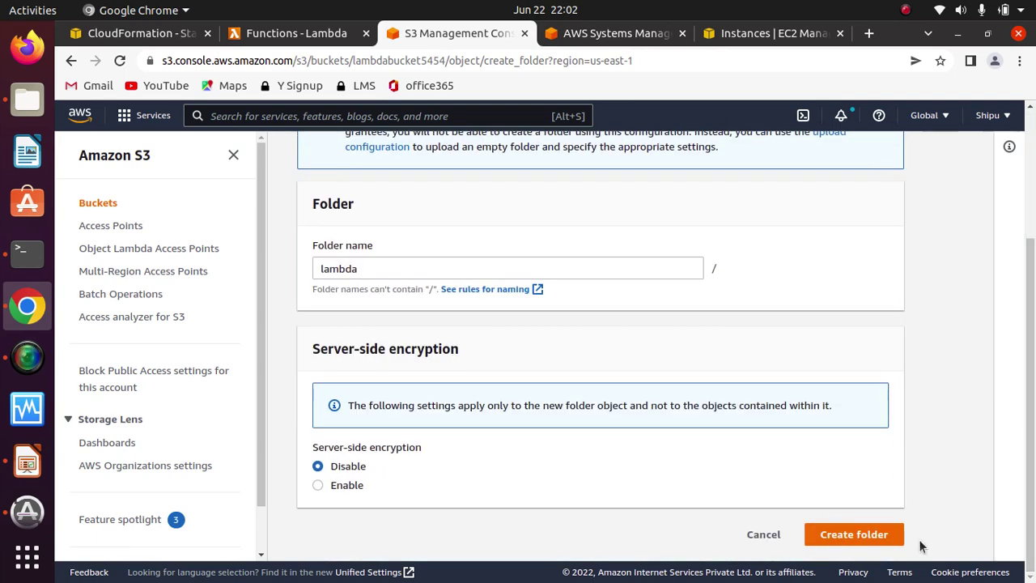
pyautogui.click(869, 534)
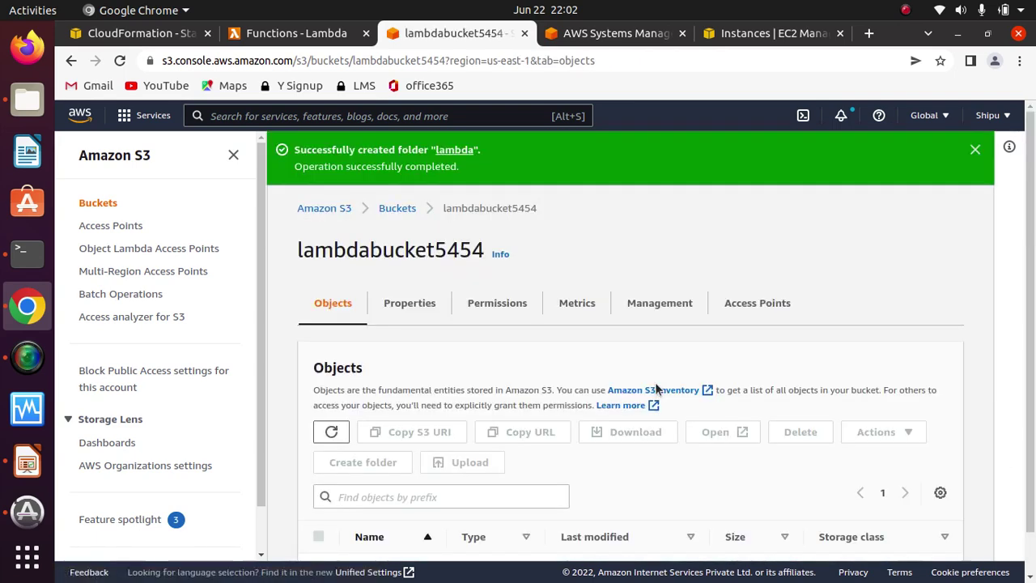
# Step: Upload lambda-function.zip from the 2-zip-s3 folder to the root of lambdabucket5454 and close the upload status page
pyautogui.scroll(-1, 1027, 267)
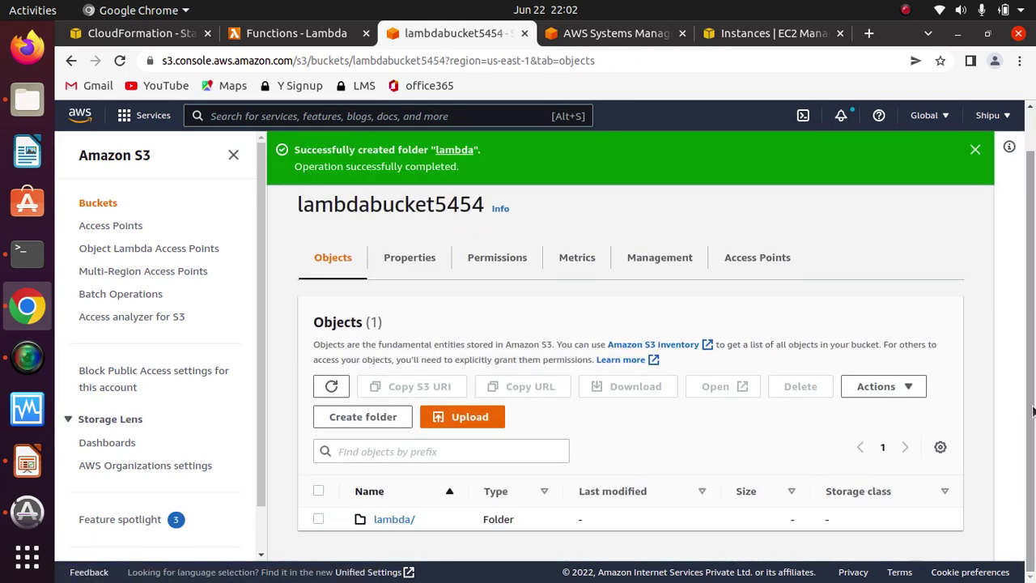
pyautogui.click(460, 416)
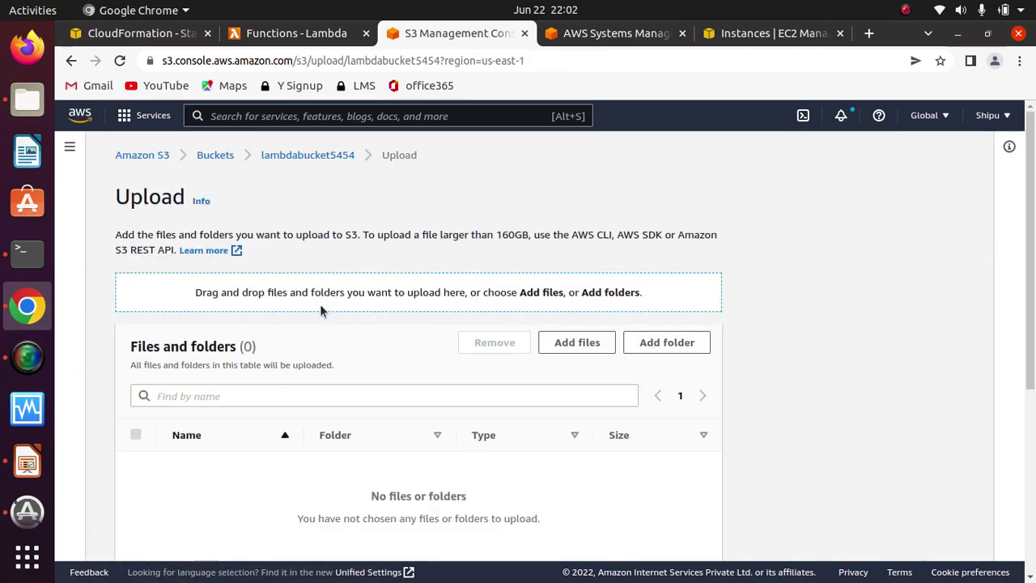
pyautogui.click(606, 346)
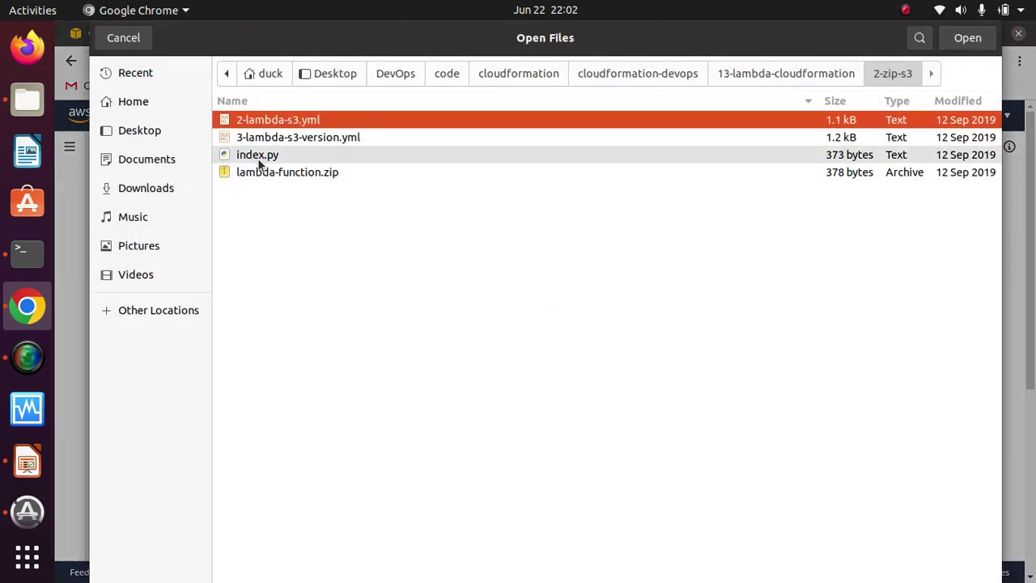
pyautogui.click(286, 173)
pyautogui.click(968, 38)
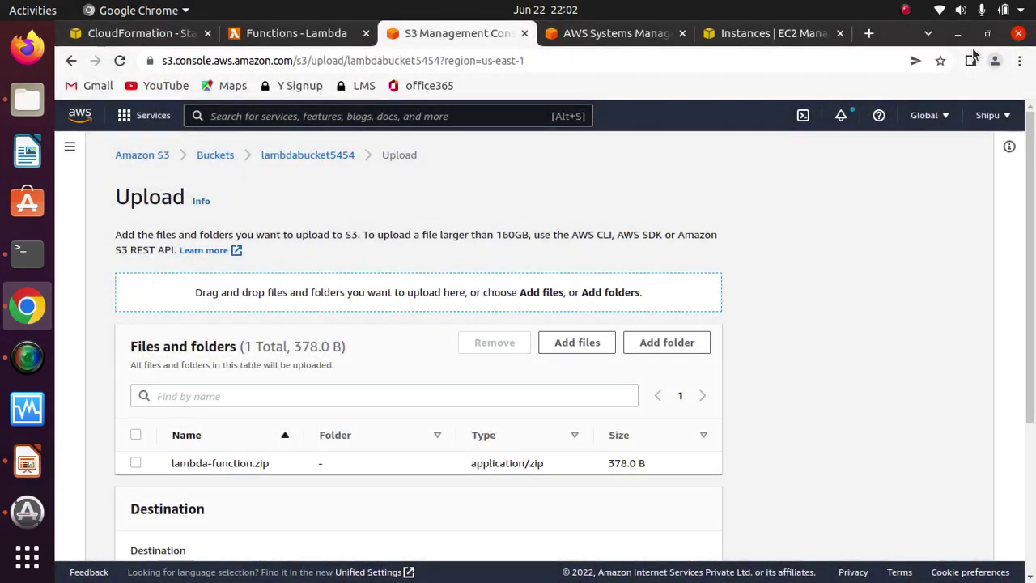
pyautogui.scroll(-5, 1019, 453)
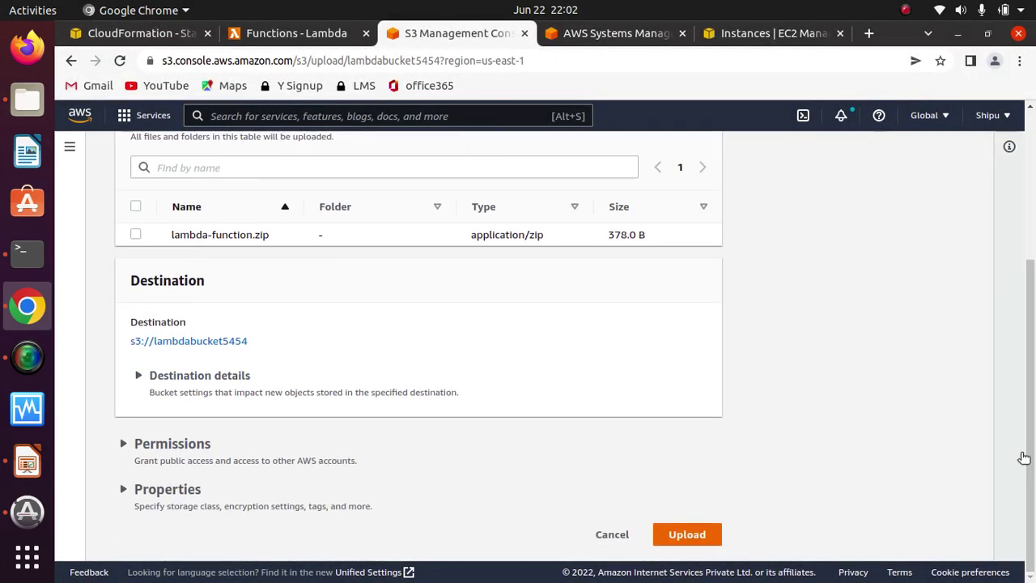
pyautogui.click(687, 534)
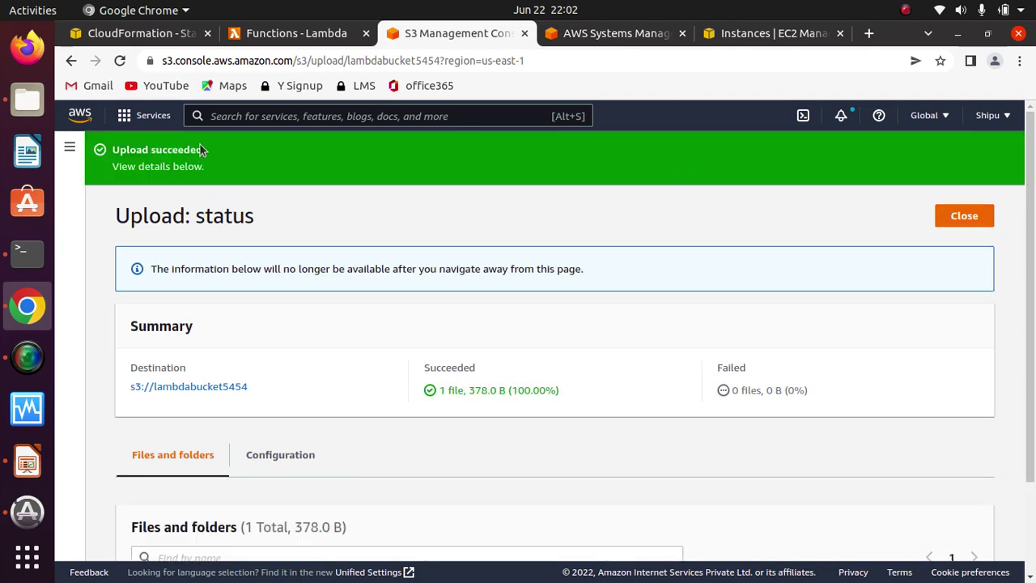
pyautogui.click(958, 217)
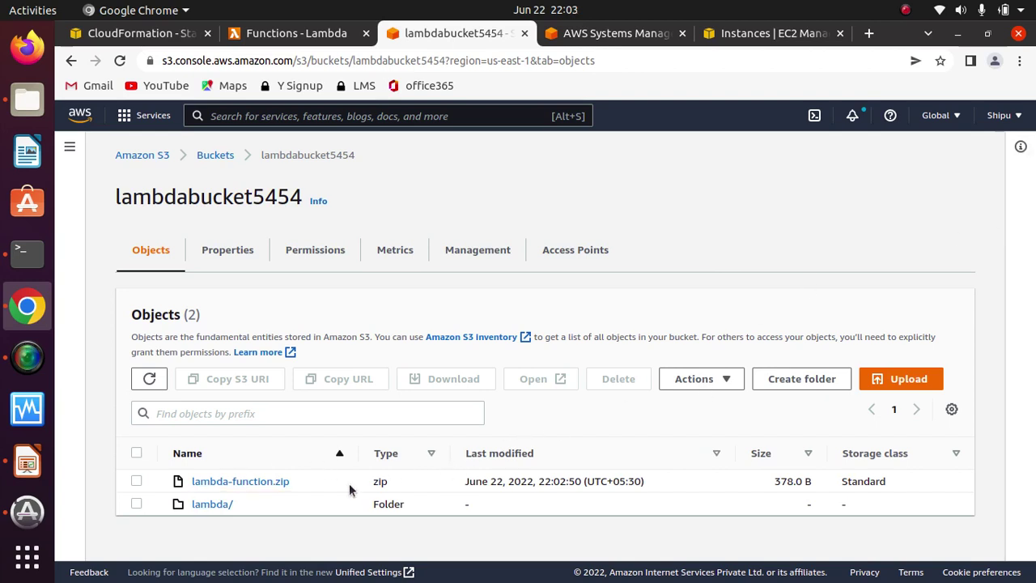
# Step: Permanently delete lambda-function.zip from the root of lambdabucket5454, entering the confirmation text "permanently delete"
pyautogui.click(136, 480)
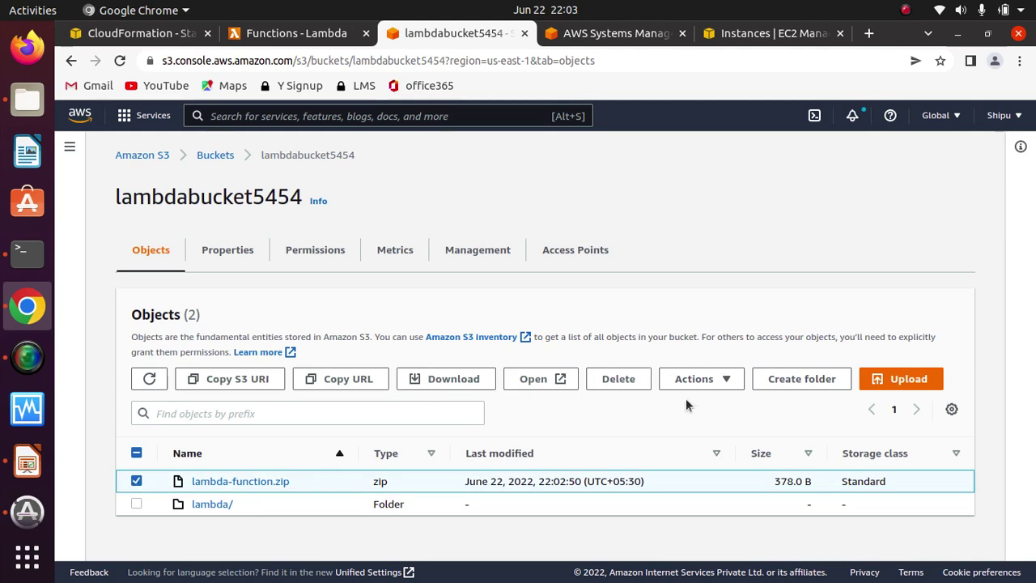
pyautogui.click(619, 379)
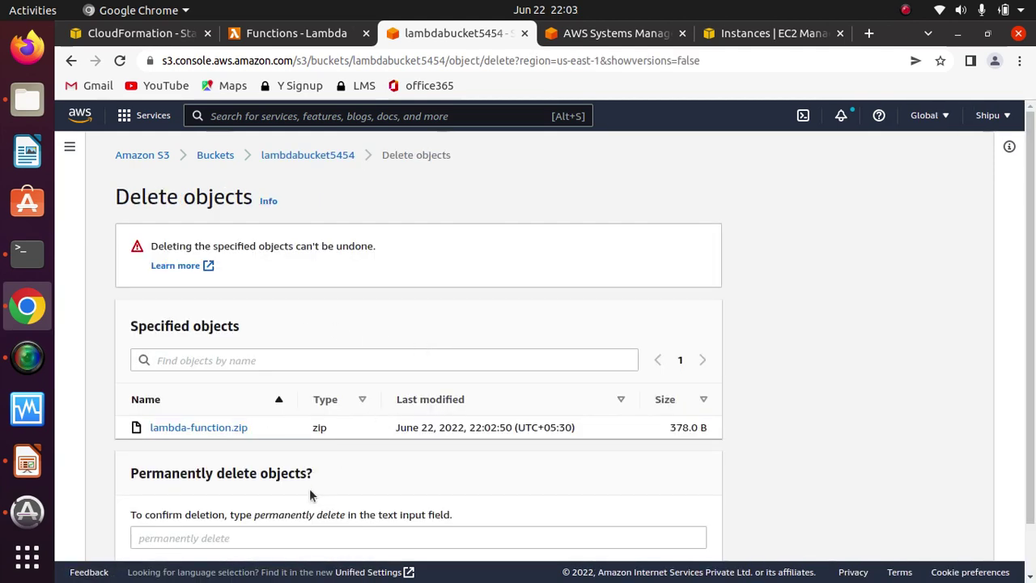
pyautogui.moveTo(254, 515); pyautogui.dragTo(350, 518)
pyautogui.hotkey('ctrl', 'c')
pyautogui.click(316, 537)
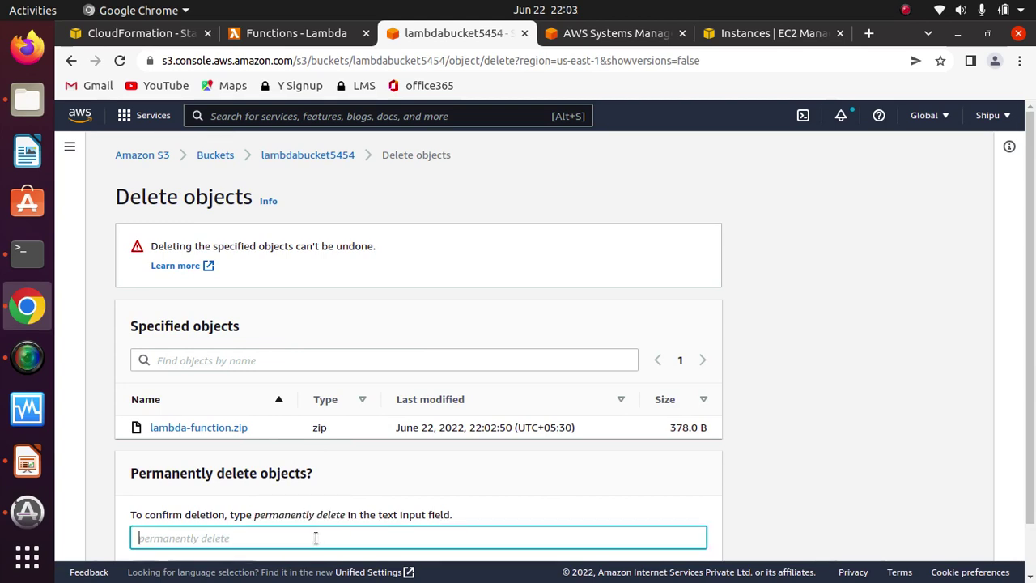
pyautogui.hotkey('ctrl', 'v')
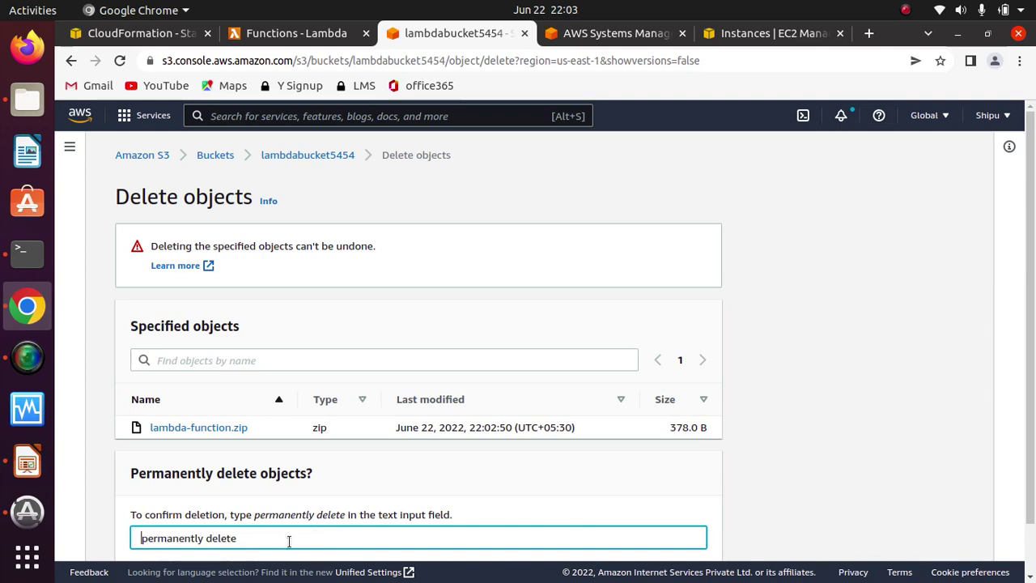
pyautogui.press('Delete')
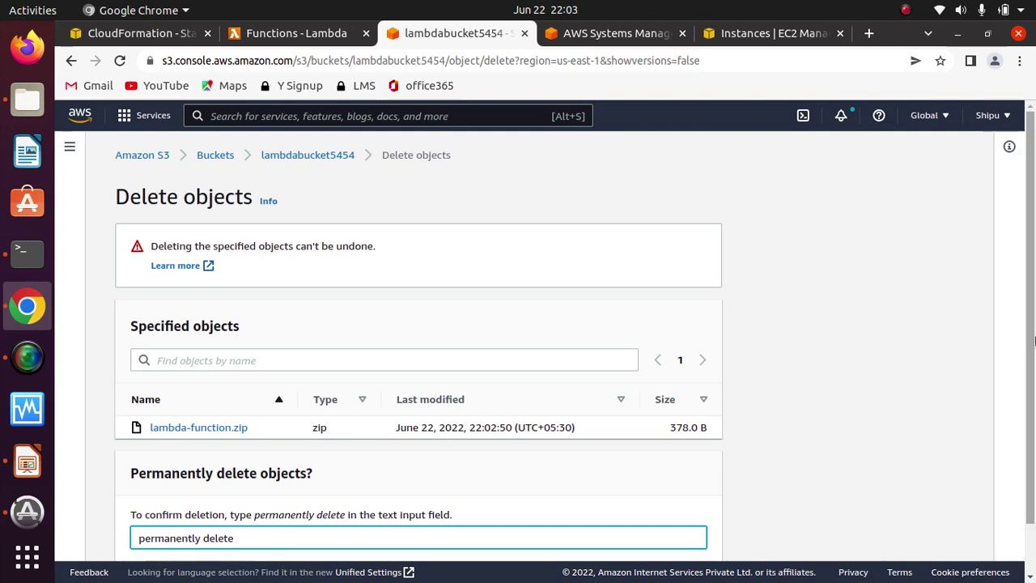
pyautogui.scroll(-1, 713, 497)
pyautogui.click(684, 538)
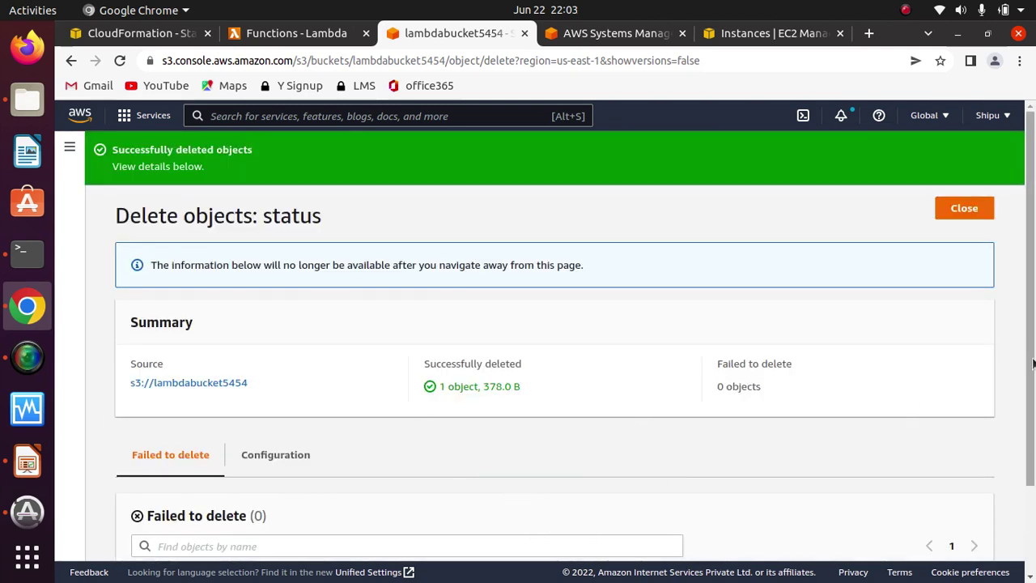
pyautogui.scroll(-2, 410, 411)
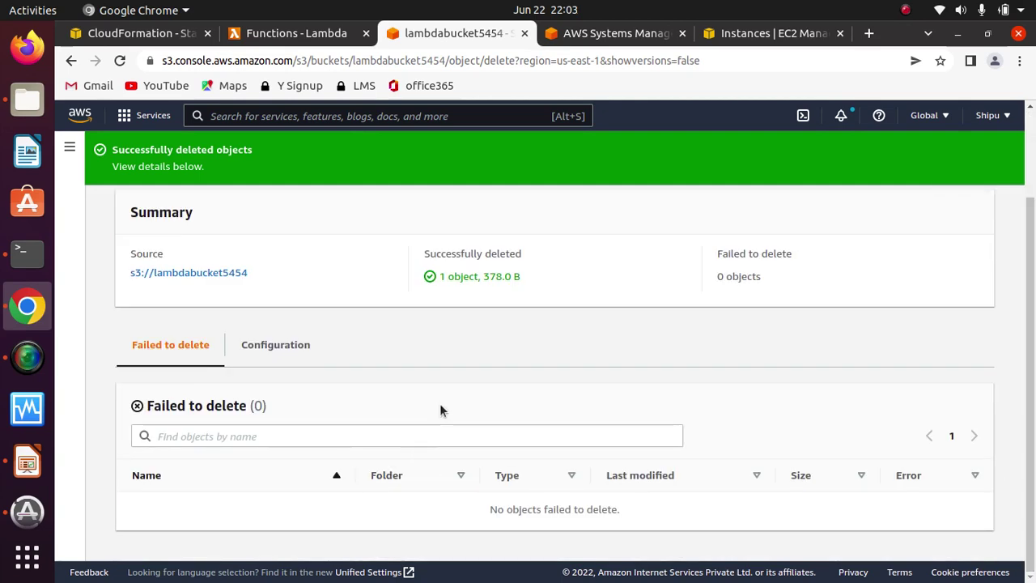
# Step: Close the deletion status page and open the lambda folder in lambdabucket5454
pyautogui.scroll(2, 1020, 356)
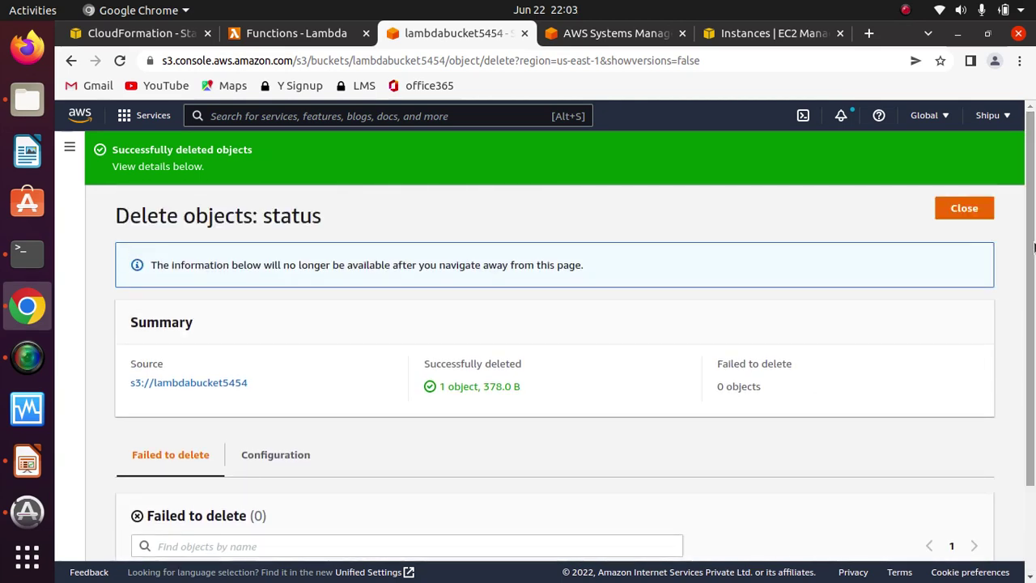
pyautogui.click(953, 211)
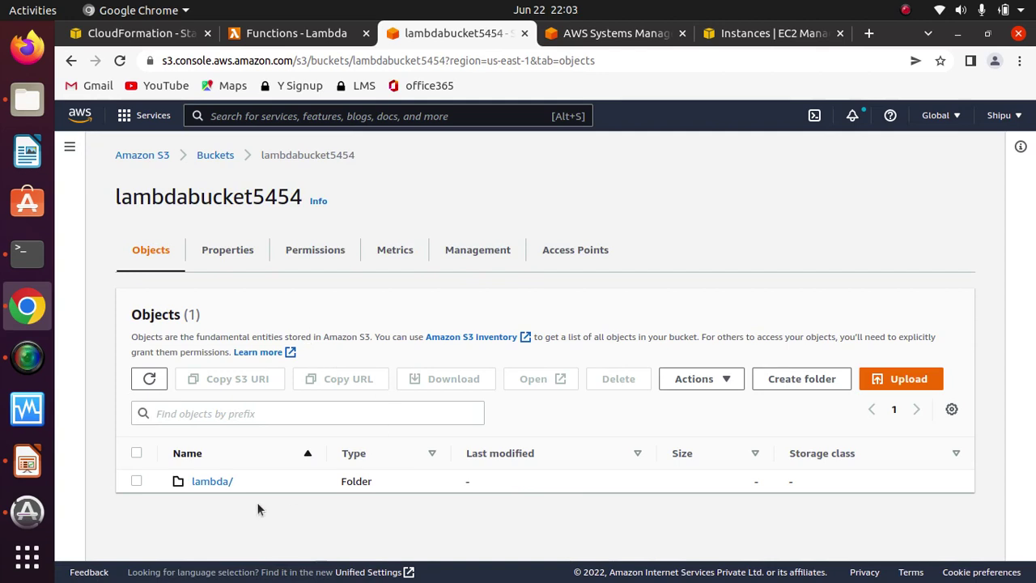
pyautogui.click(208, 483)
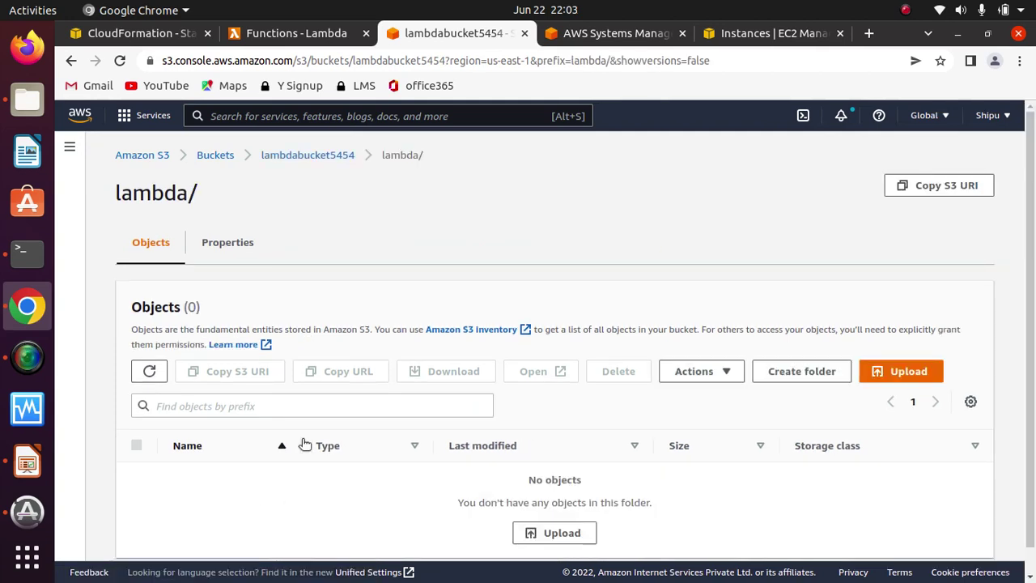
# Step: Upload lambda-function.zip from the 2-zip-s3 folder into the bucket's lambda folder and close the upload status page
pyautogui.scroll(-1, 1021, 486)
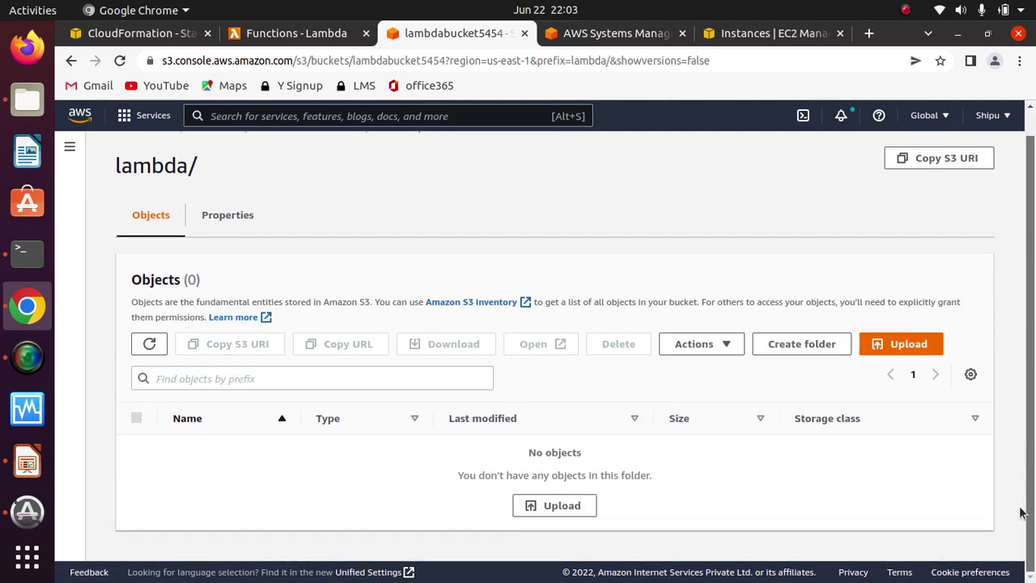
pyautogui.click(567, 505)
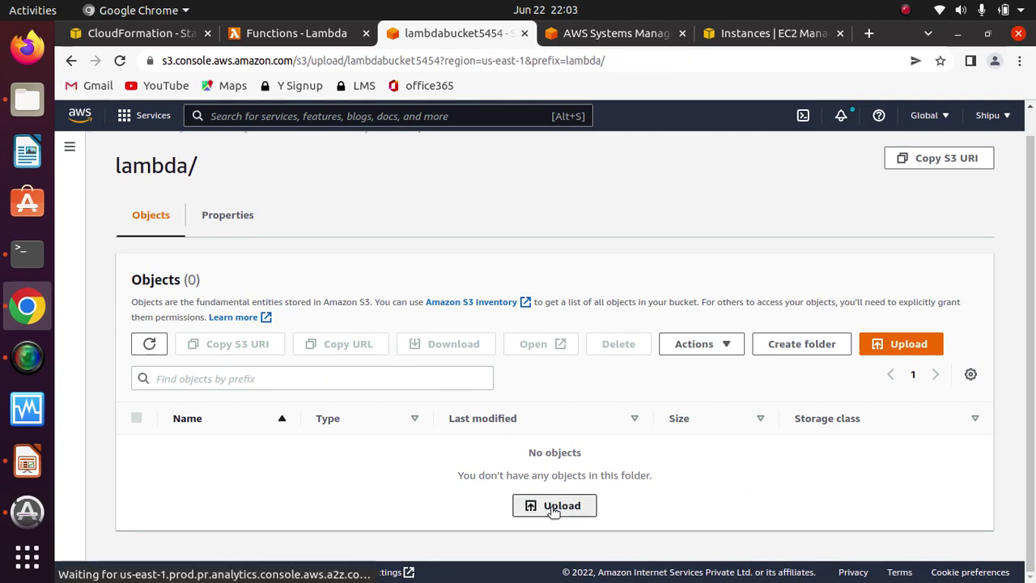
pyautogui.click(564, 342)
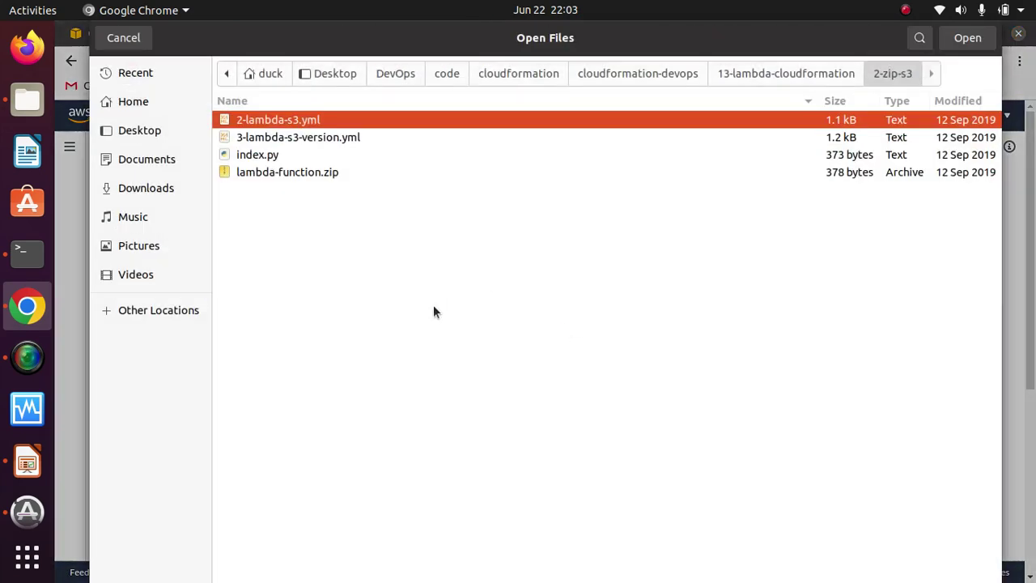
pyautogui.click(289, 173)
pyautogui.click(971, 37)
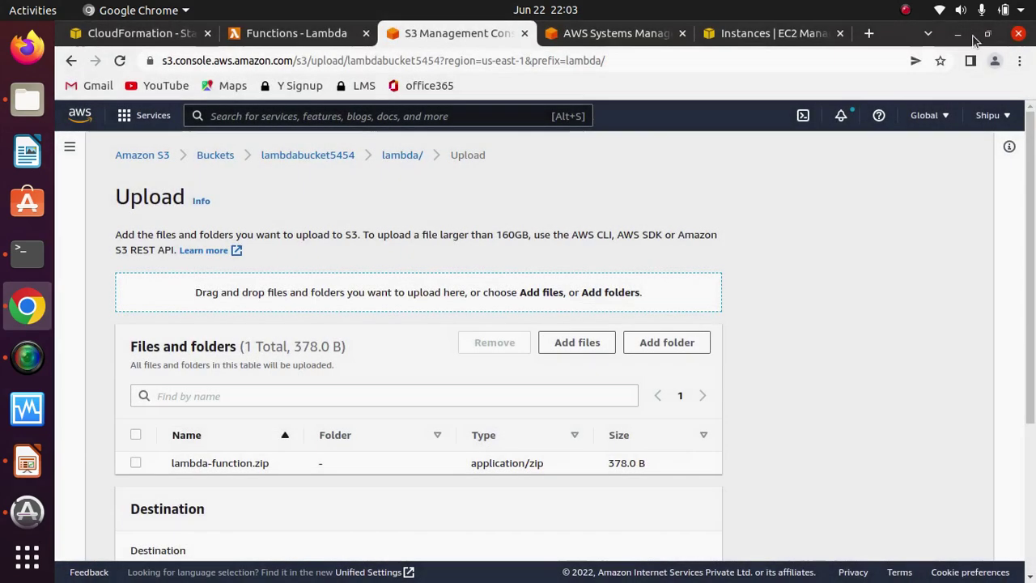
pyautogui.scroll(-5, 1033, 288)
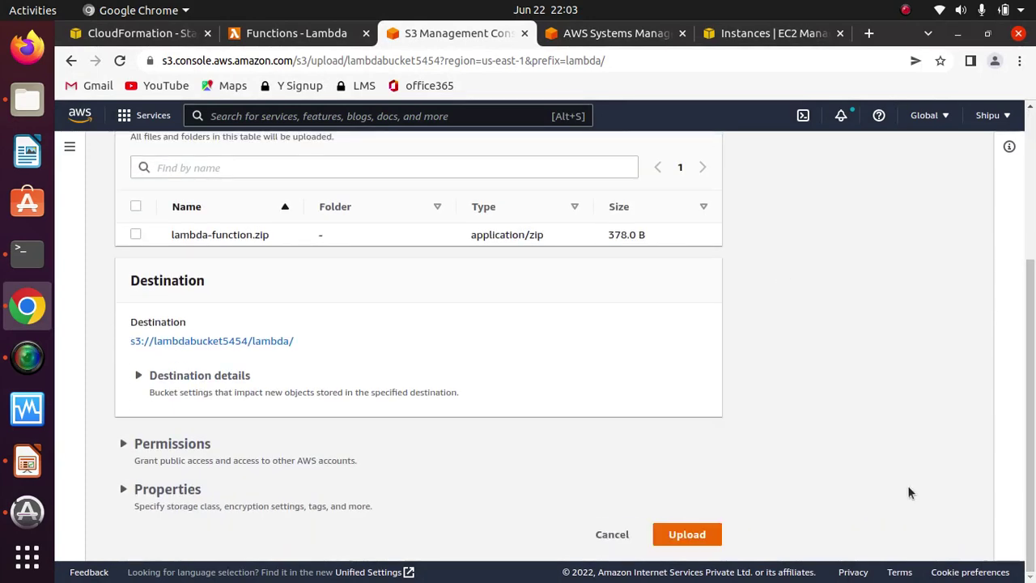
pyautogui.click(685, 534)
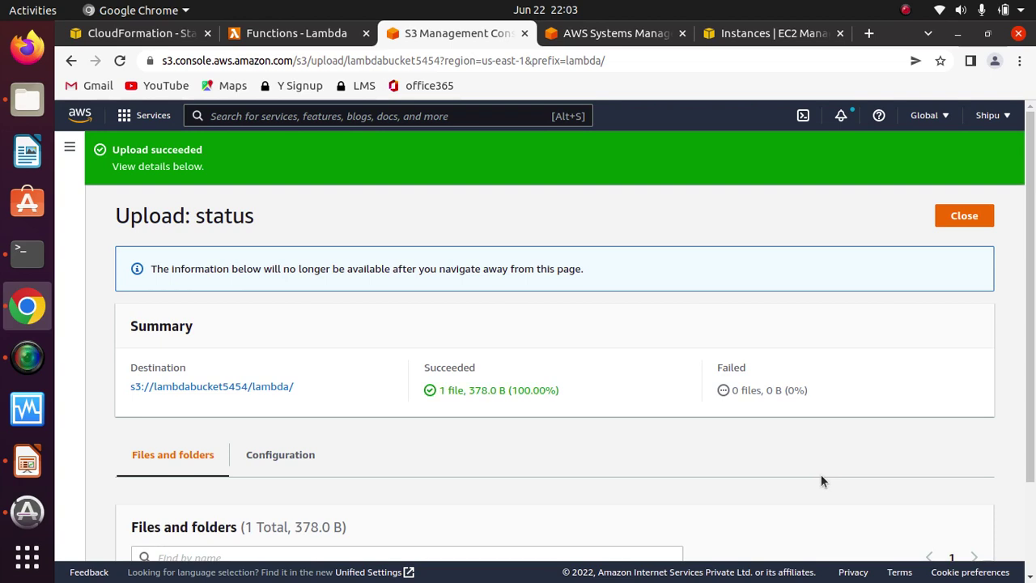
pyautogui.scroll(-3, 1022, 494)
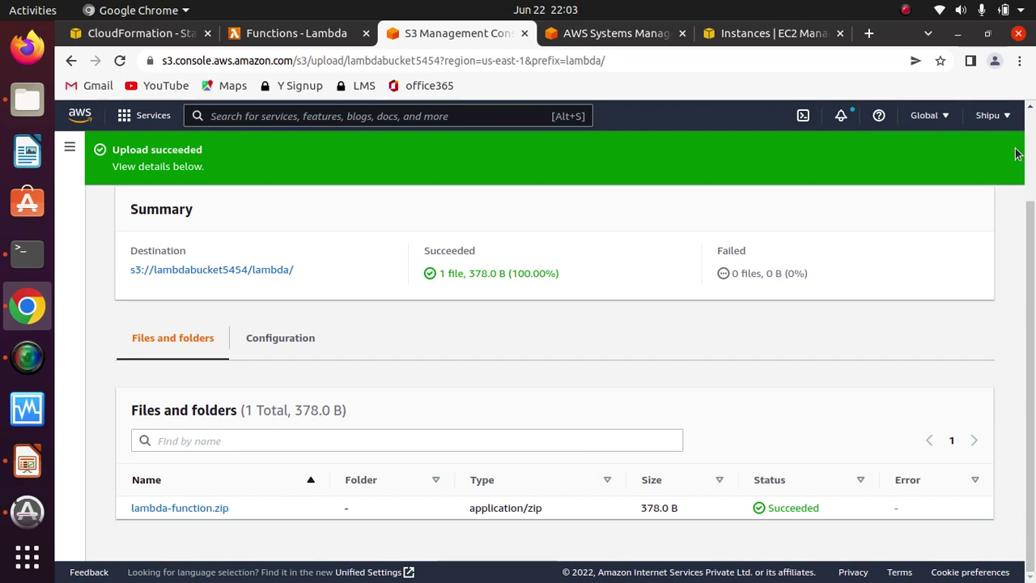
pyautogui.scroll(3, 1018, 162)
pyautogui.click(986, 217)
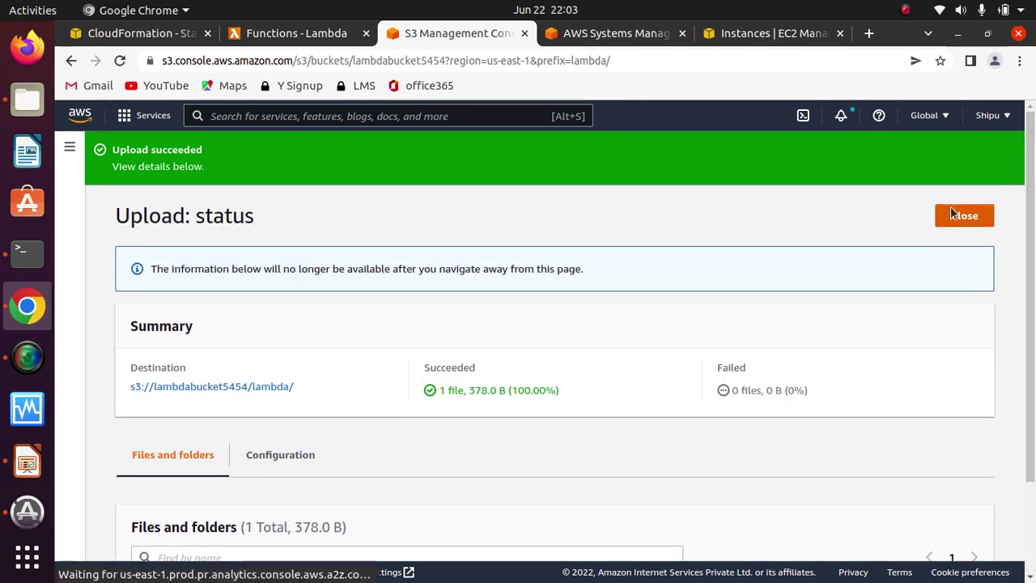
# Step: Return to the CloudFormation stack creation, continue with the 2-lambda-s3.yml template and name the stack test
pyautogui.click(295, 34)
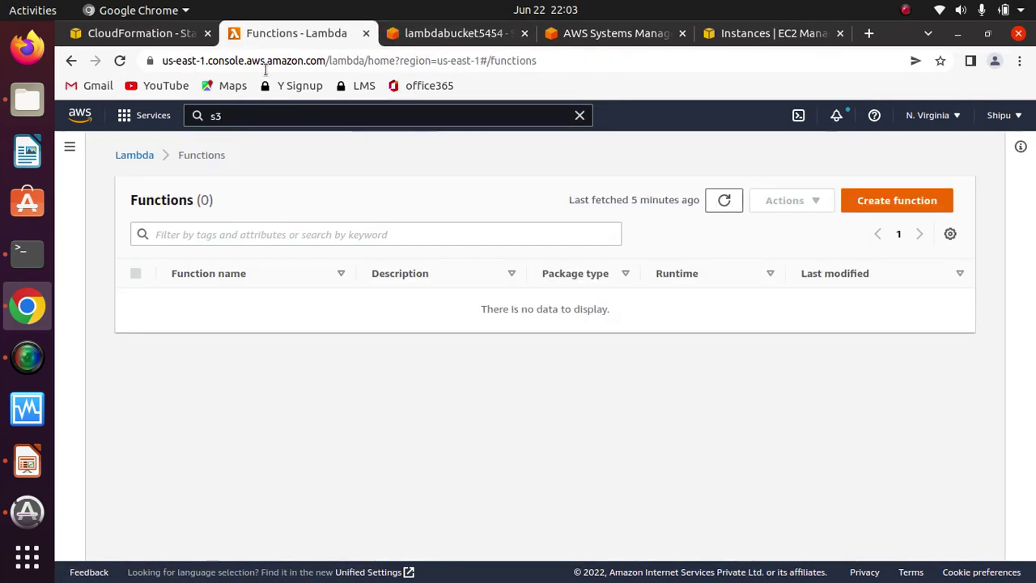
pyautogui.click(138, 38)
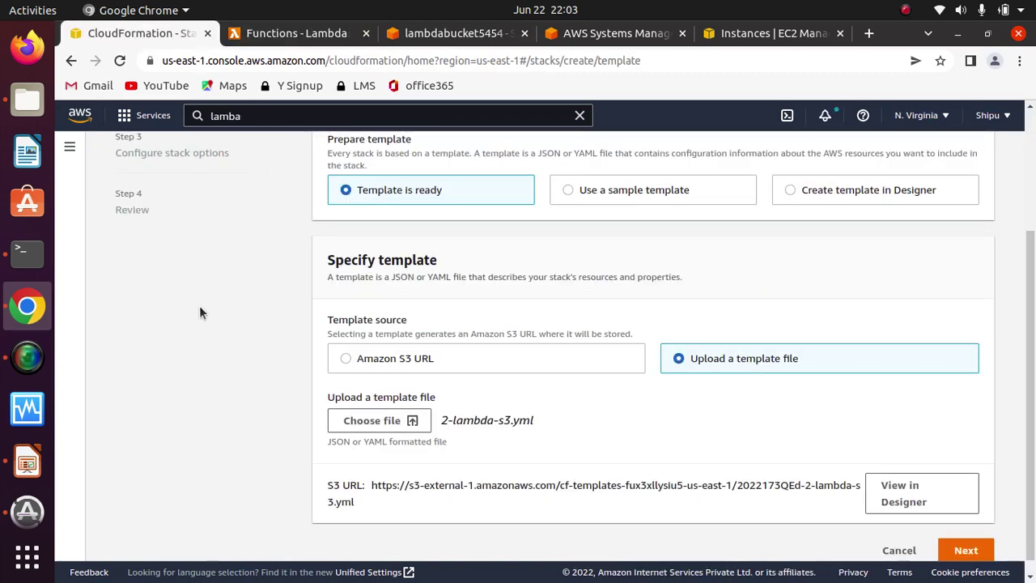
pyautogui.click(978, 547)
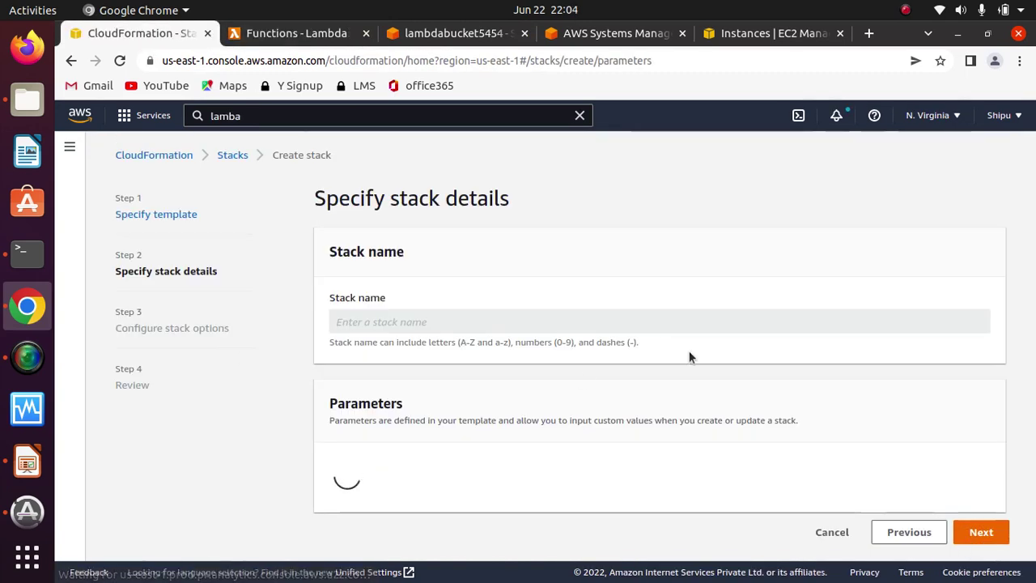
pyautogui.click(438, 321)
pyautogui.write('test')
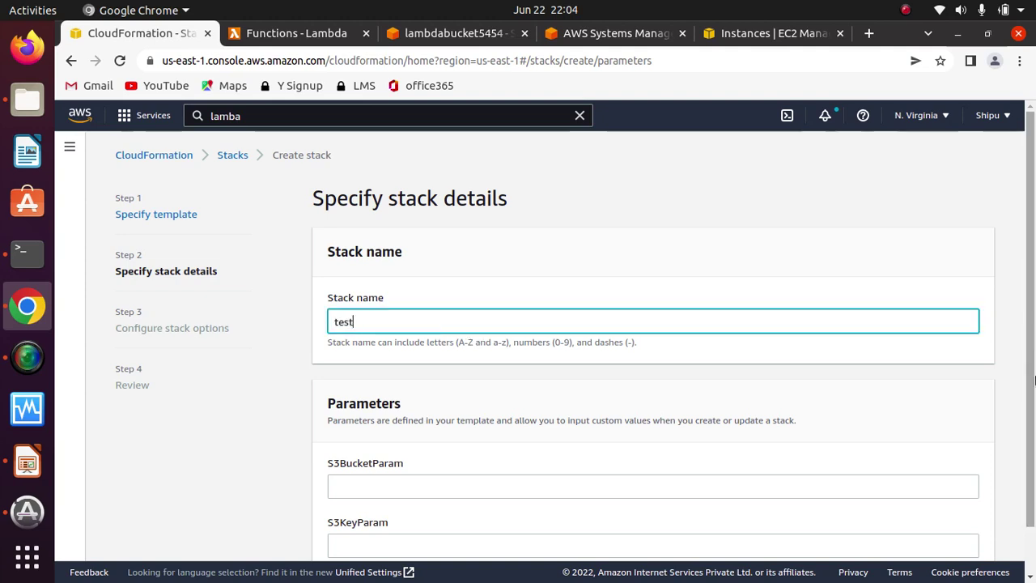
# Step: Examine the S3BucketParam and S3KeyParam parameters in the stack details
pyautogui.scroll(-1, 1035, 377)
pyautogui.click(606, 436)
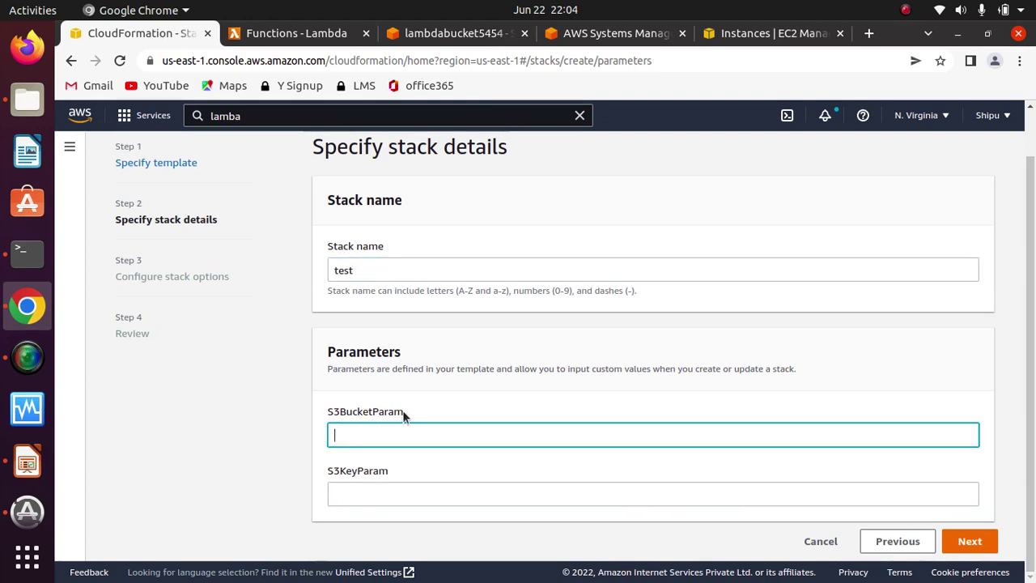
pyautogui.moveTo(405, 415); pyautogui.dragTo(307, 409)
pyautogui.click(396, 467)
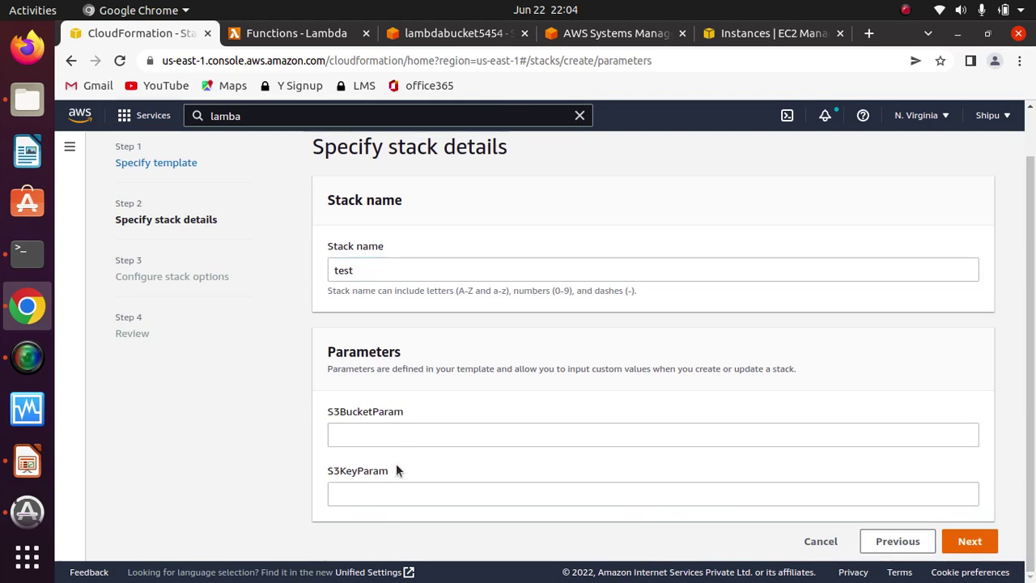
pyautogui.moveTo(396, 466); pyautogui.dragTo(312, 466)
pyautogui.click(400, 468)
pyautogui.moveTo(400, 469); pyautogui.dragTo(318, 462)
pyautogui.click(405, 459)
pyautogui.moveTo(415, 411); pyautogui.dragTo(326, 402)
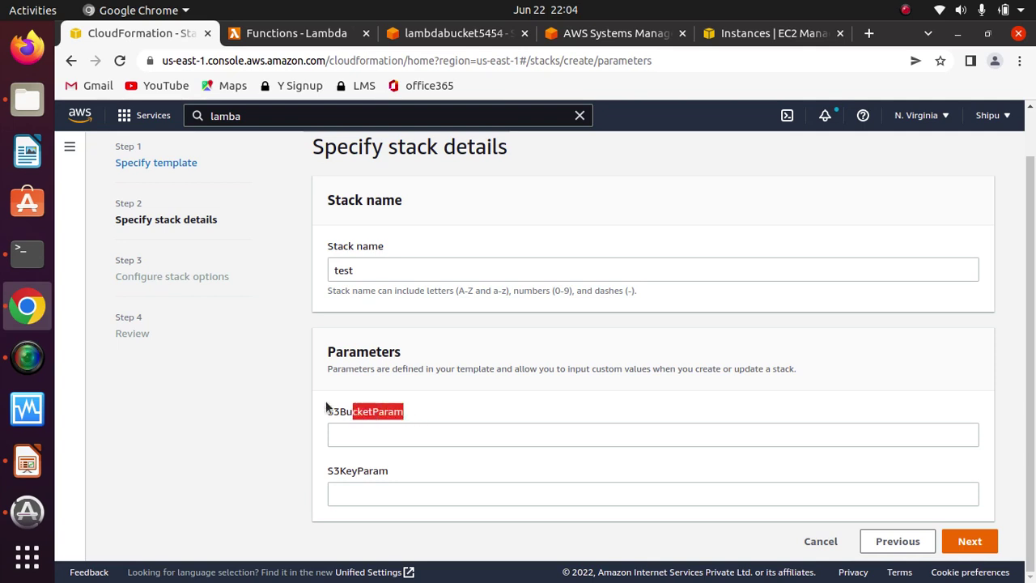
pyautogui.click(395, 472)
pyautogui.moveTo(395, 472); pyautogui.dragTo(300, 475)
pyautogui.click(424, 459)
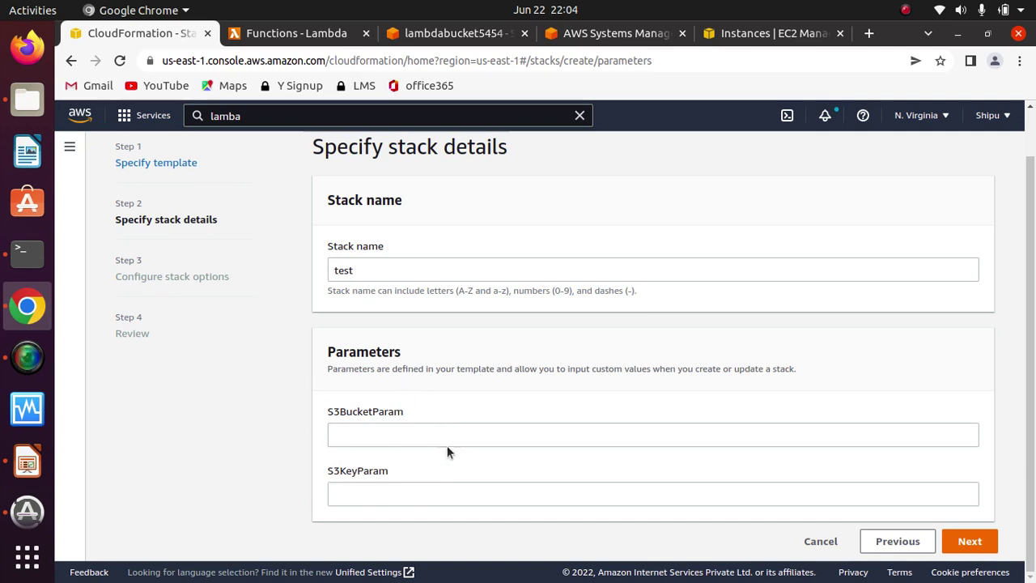
# Step: Review the Parameters section of 2-lambda-s3.yml in the text editor, close the file and return to the stack details in Chrome
pyautogui.click(28, 99)
pyautogui.doubleClick(251, 89)
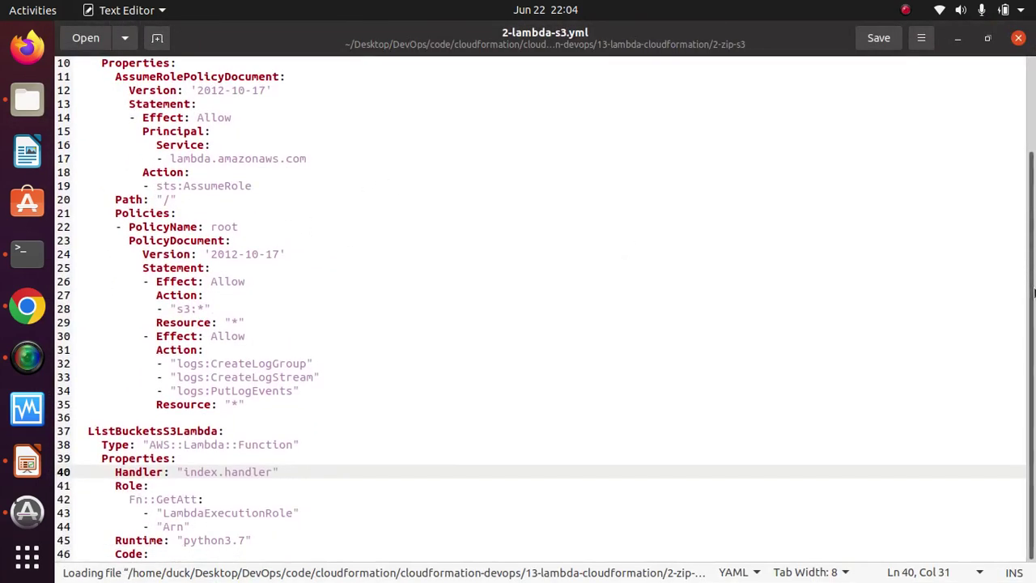
pyautogui.moveTo(1032, 273); pyautogui.dragTo(1024, 164)
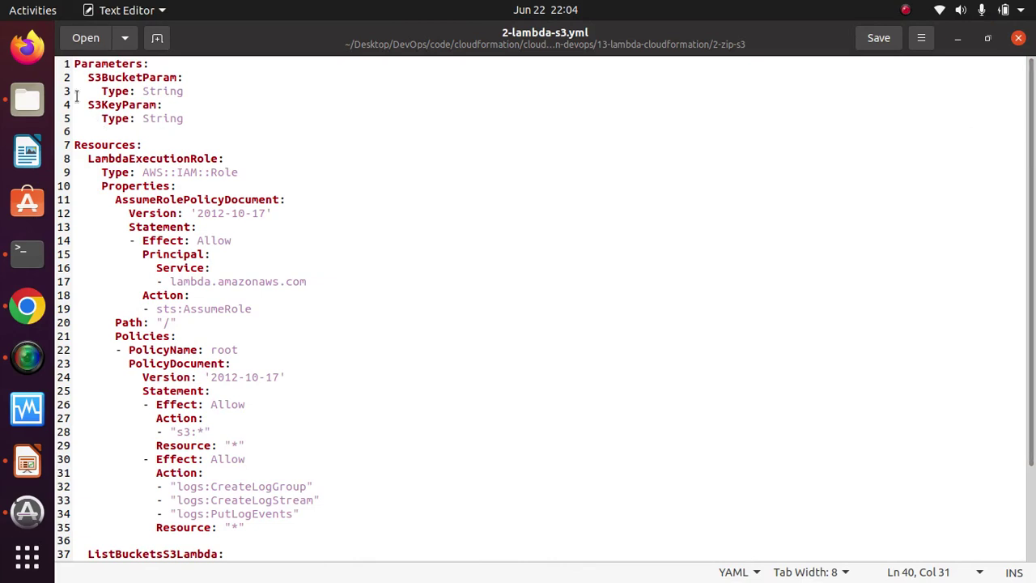
pyautogui.moveTo(181, 76); pyautogui.dragTo(83, 109)
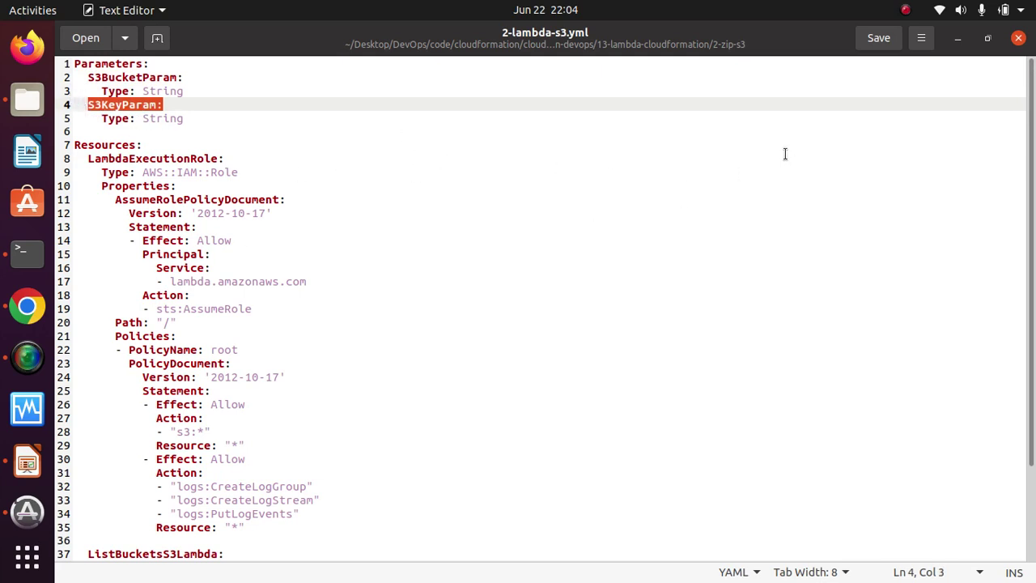
pyautogui.click(1019, 40)
pyautogui.click(455, 275)
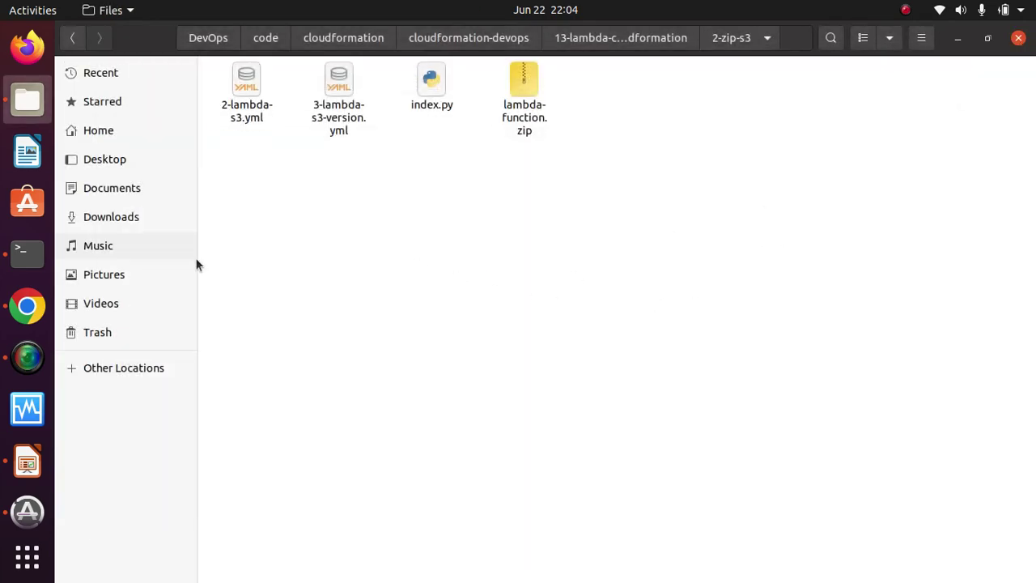
pyautogui.click(27, 306)
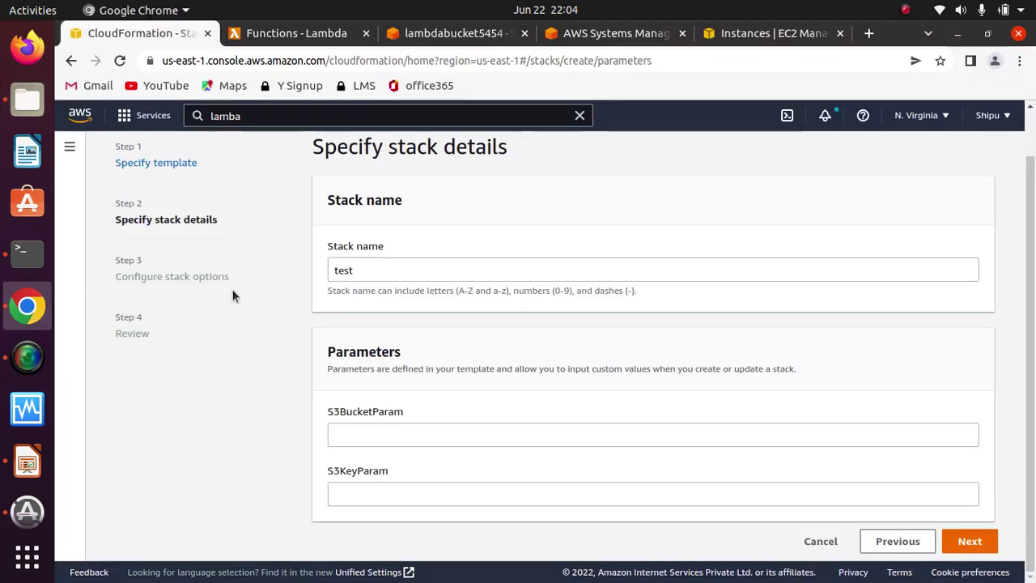
# Step: Delete the /EC2/AMI_ID and /EC2/InstanceType parameters from the Systems Manager Parameter Store
pyautogui.click(598, 40)
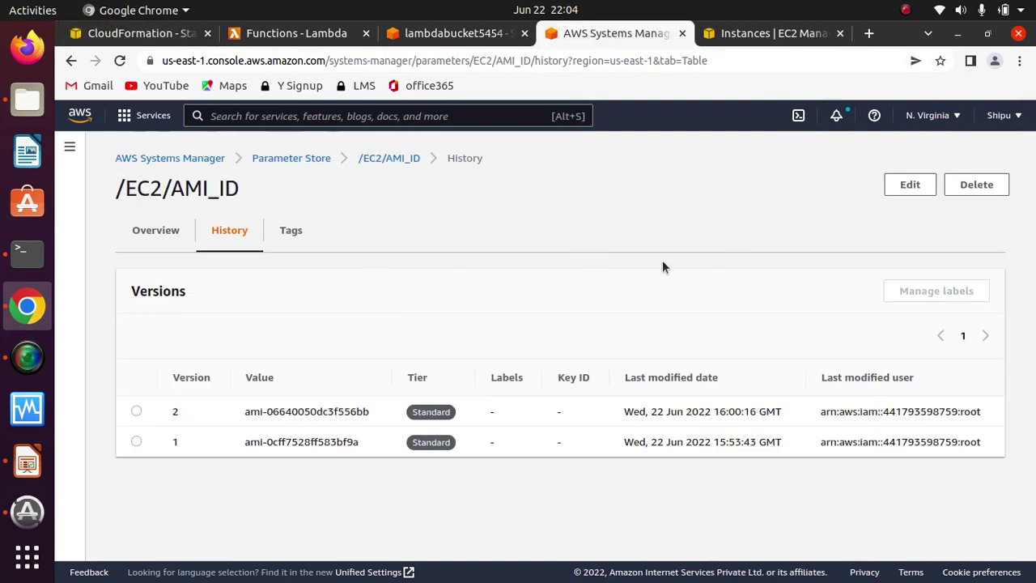
pyautogui.click(985, 188)
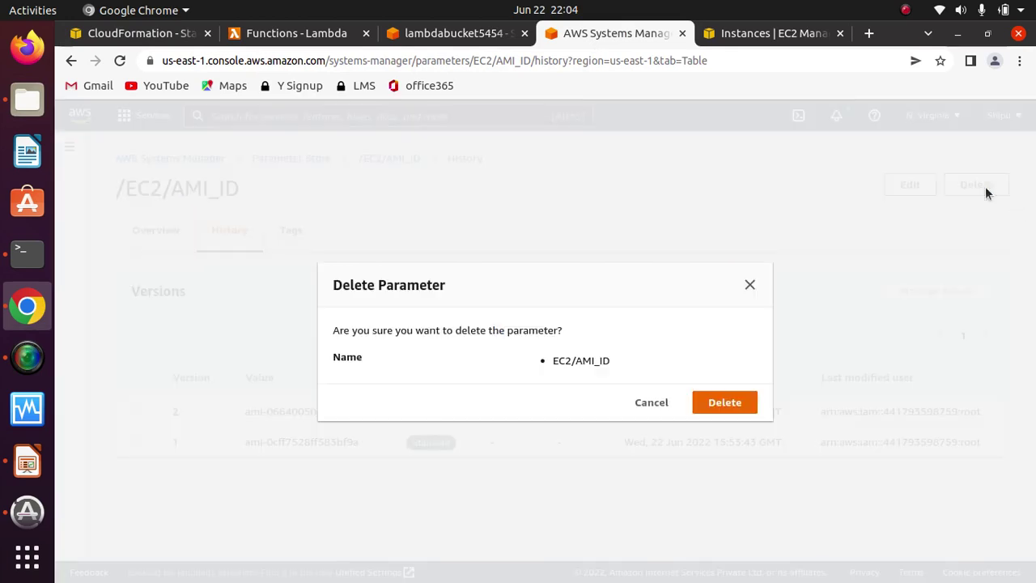
pyautogui.click(721, 402)
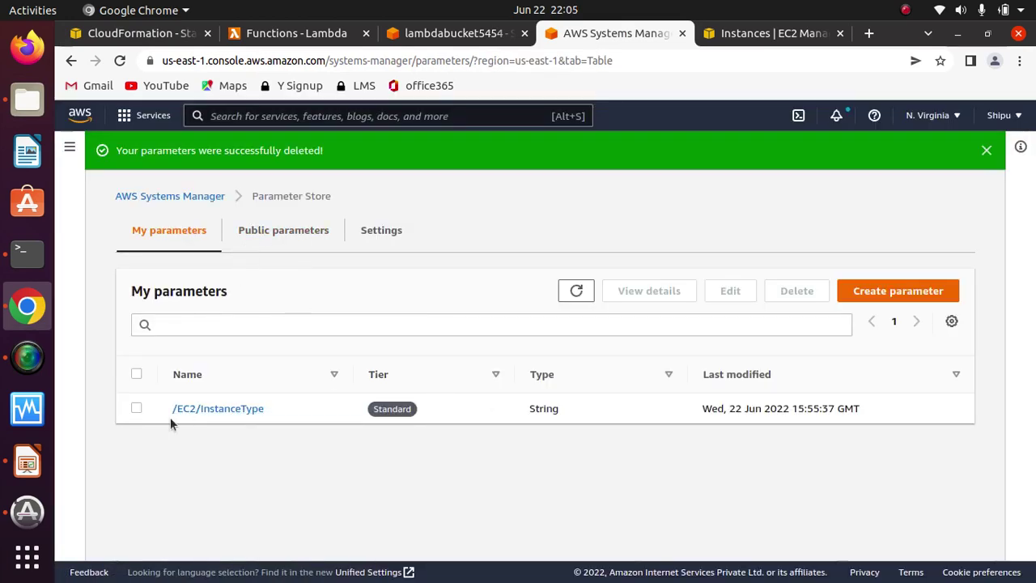
pyautogui.click(135, 409)
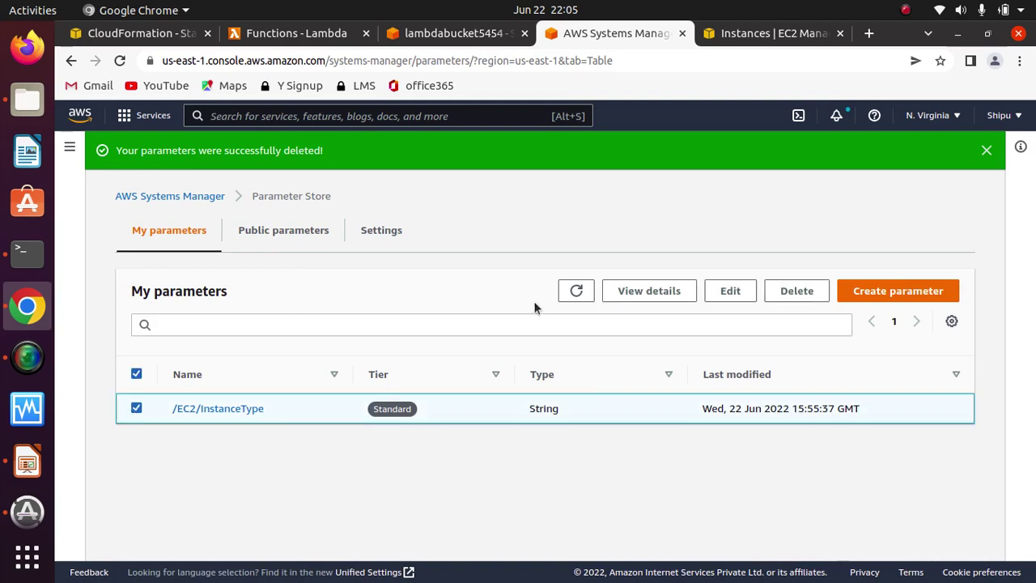
pyautogui.click(813, 292)
pyautogui.click(701, 399)
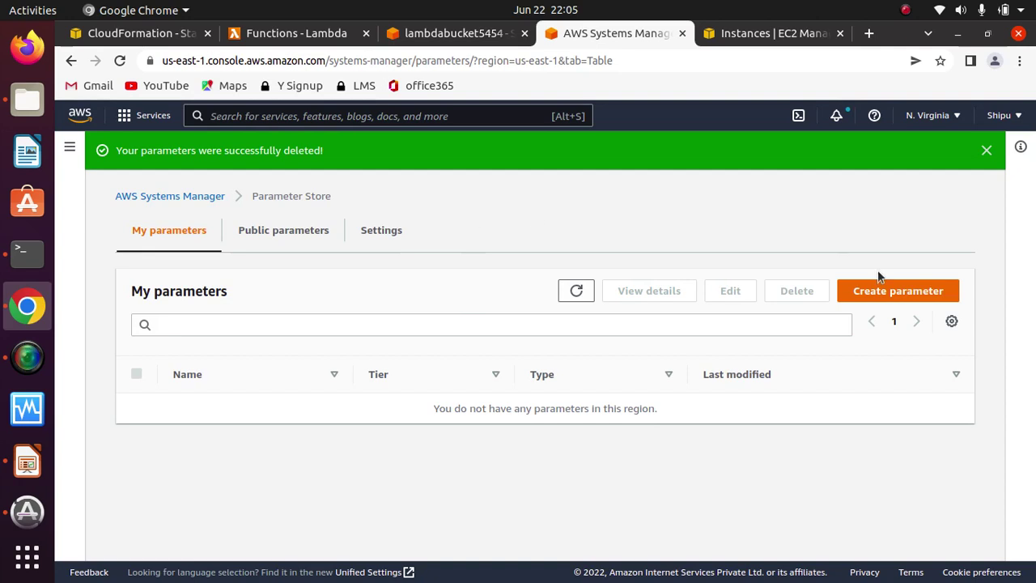
# Step: Start a new Parameter Store parameter and go back to the CloudFormation details of the test stack
pyautogui.click(893, 293)
pyautogui.click(292, 303)
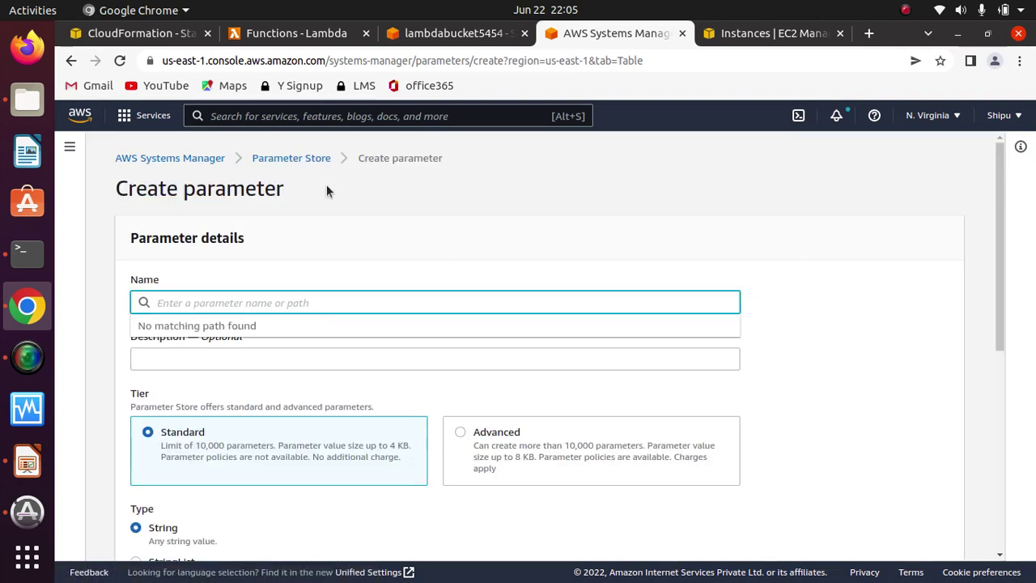
pyautogui.click(437, 34)
pyautogui.click(281, 35)
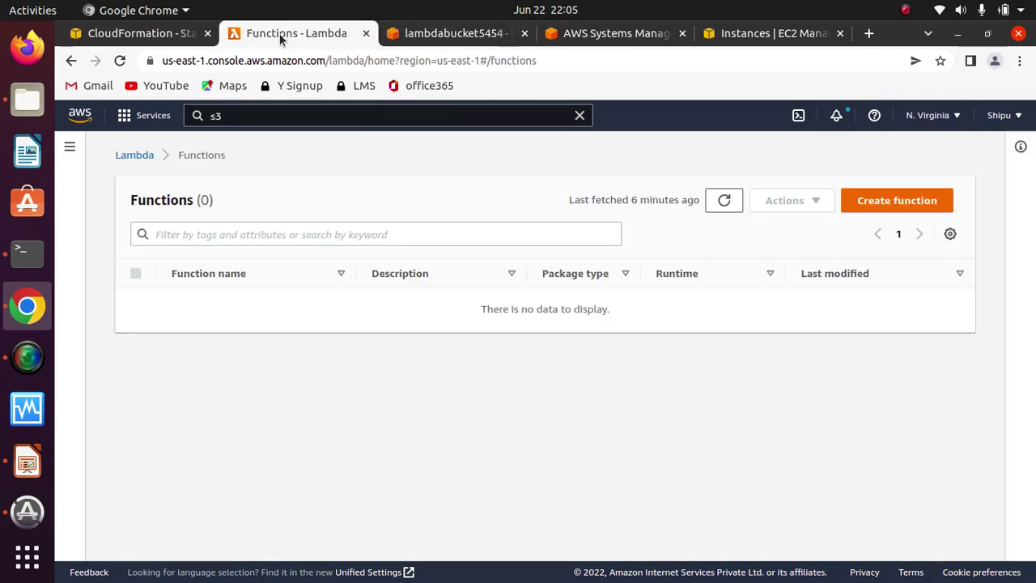
pyautogui.click(146, 34)
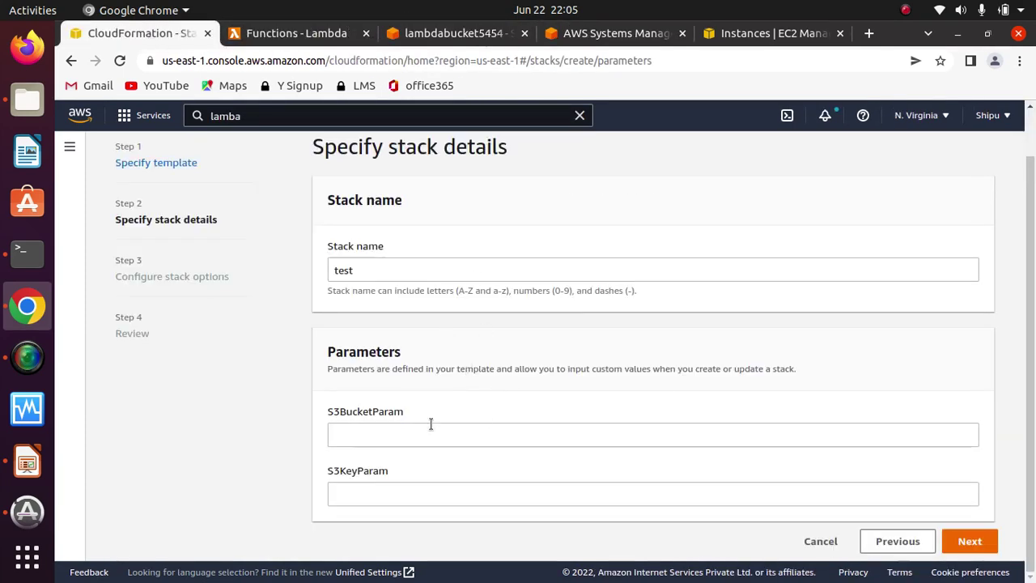
# Step: Copy the S3BucketParam name from the stack details and use it as the name of the new Parameter Store parameter
pyautogui.moveTo(410, 414); pyautogui.dragTo(323, 414)
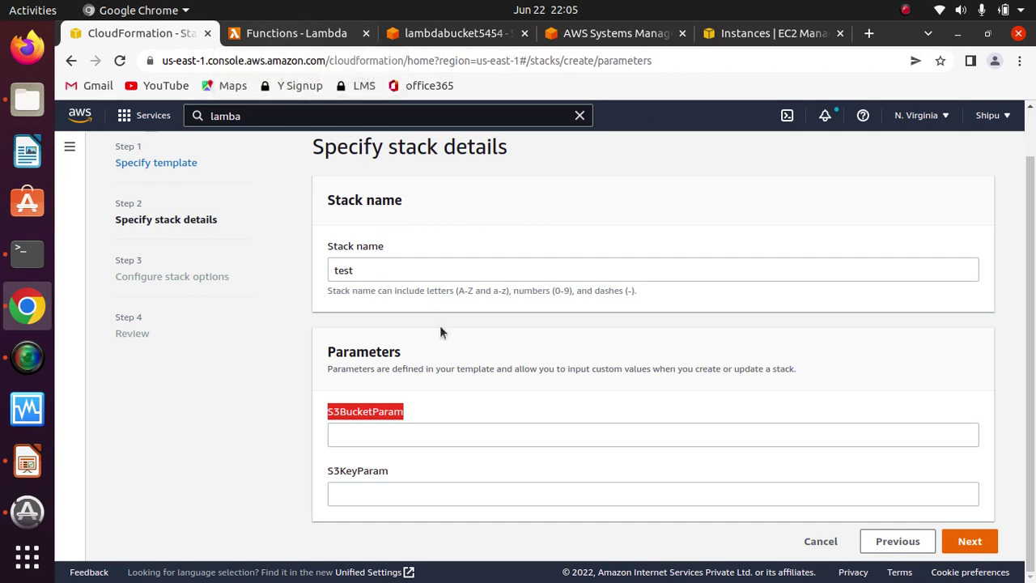
pyautogui.moveTo(411, 415); pyautogui.dragTo(322, 414)
pyautogui.hotkey('ctrl', 'c')
pyautogui.click(297, 32)
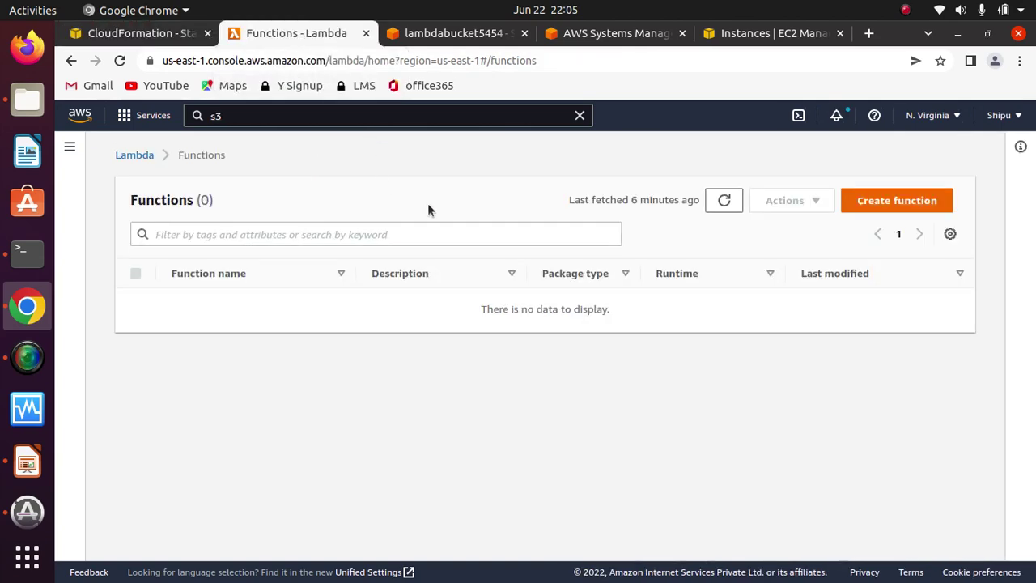
pyautogui.click(443, 37)
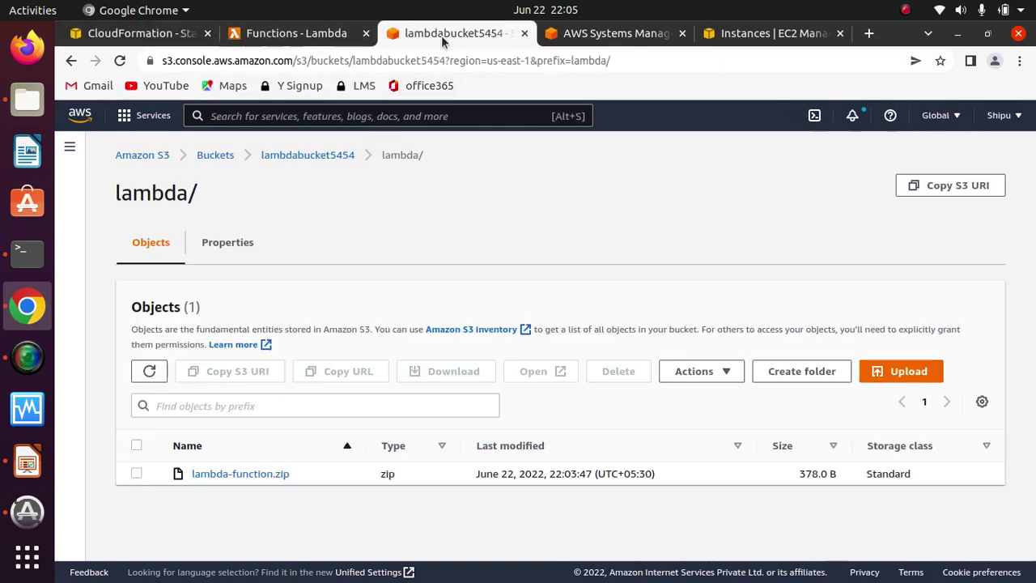
pyautogui.click(568, 36)
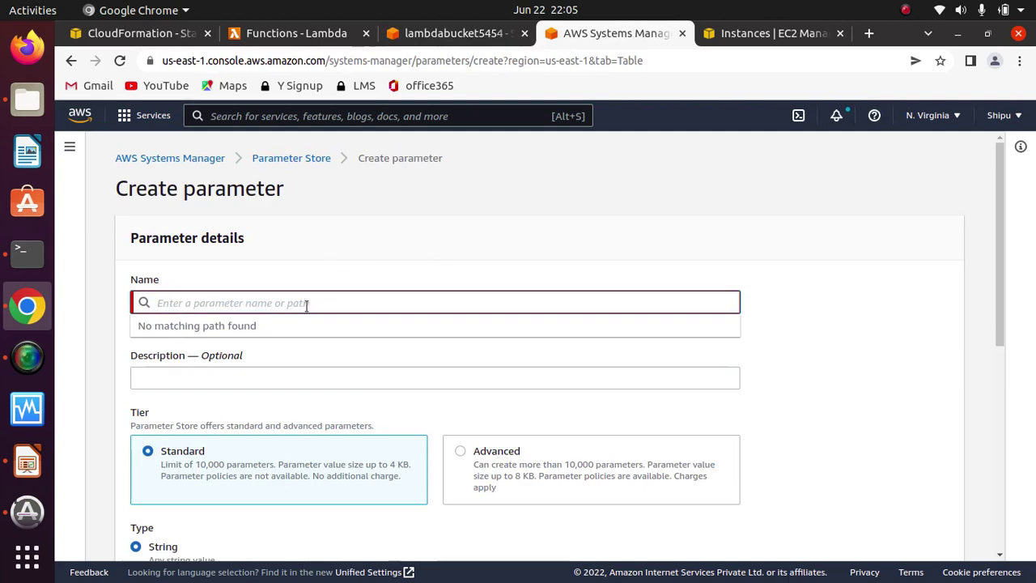
pyautogui.hotkey('ctrl', 'v')
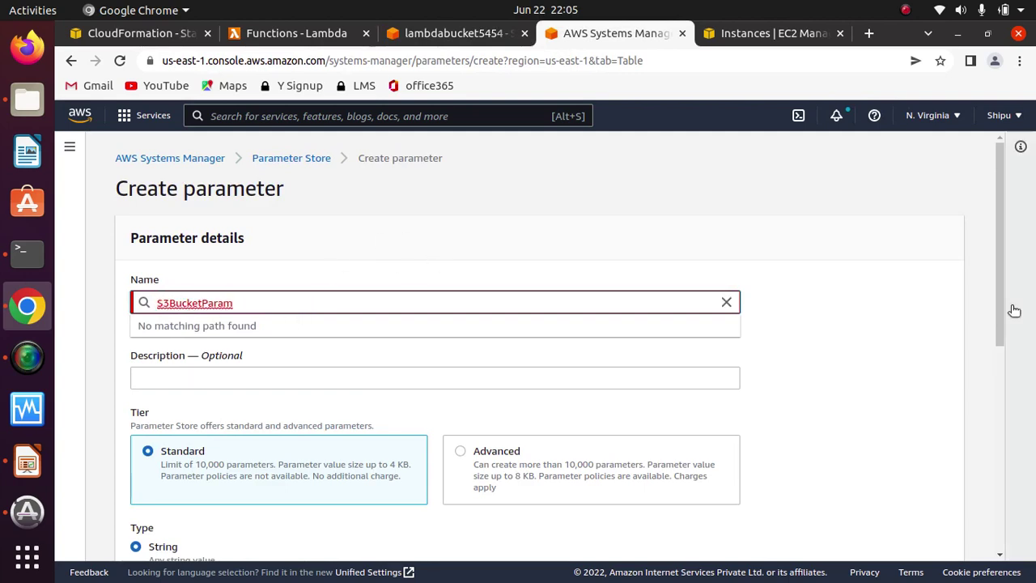
pyautogui.click(814, 357)
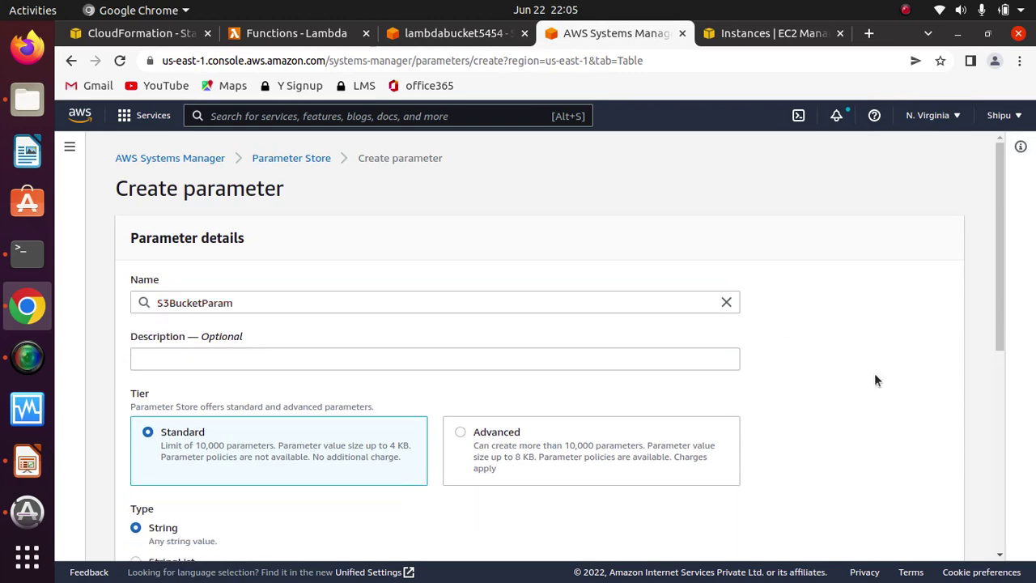
pyautogui.tripleClick(987, 373)
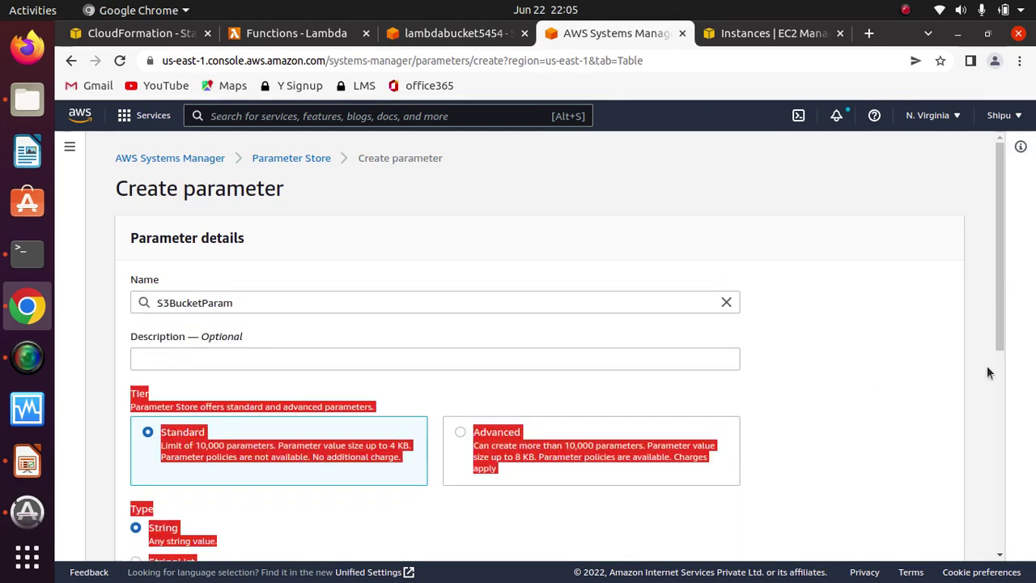
pyautogui.click(836, 377)
pyautogui.moveTo(997, 288); pyautogui.dragTo(982, 423)
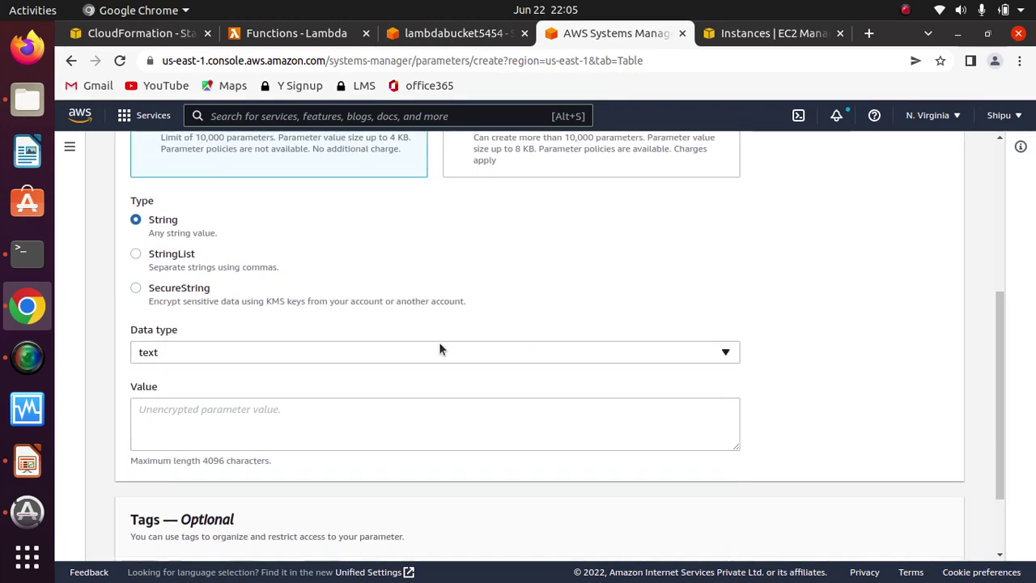
pyautogui.click(208, 412)
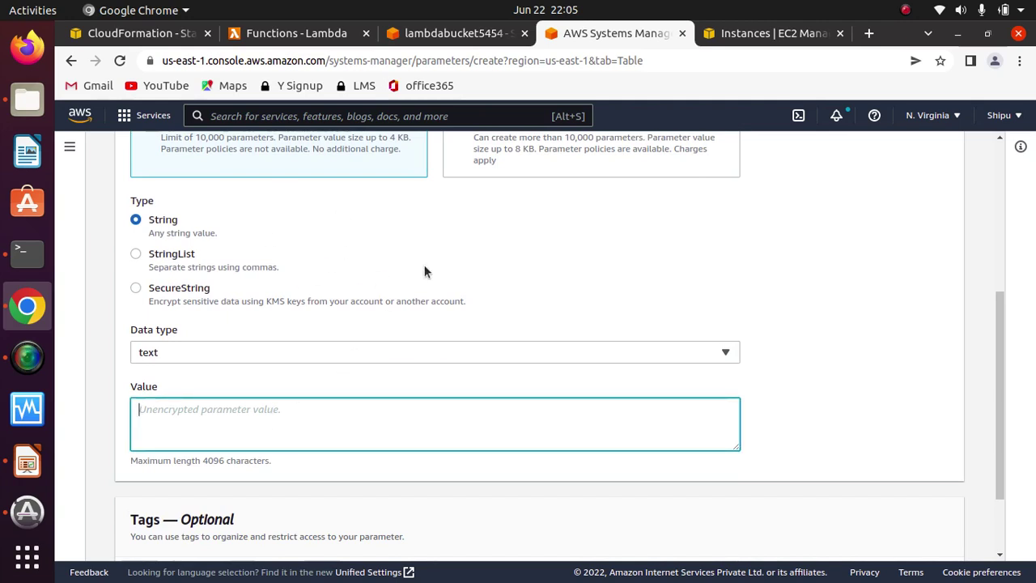
pyautogui.scroll(5, 998, 360)
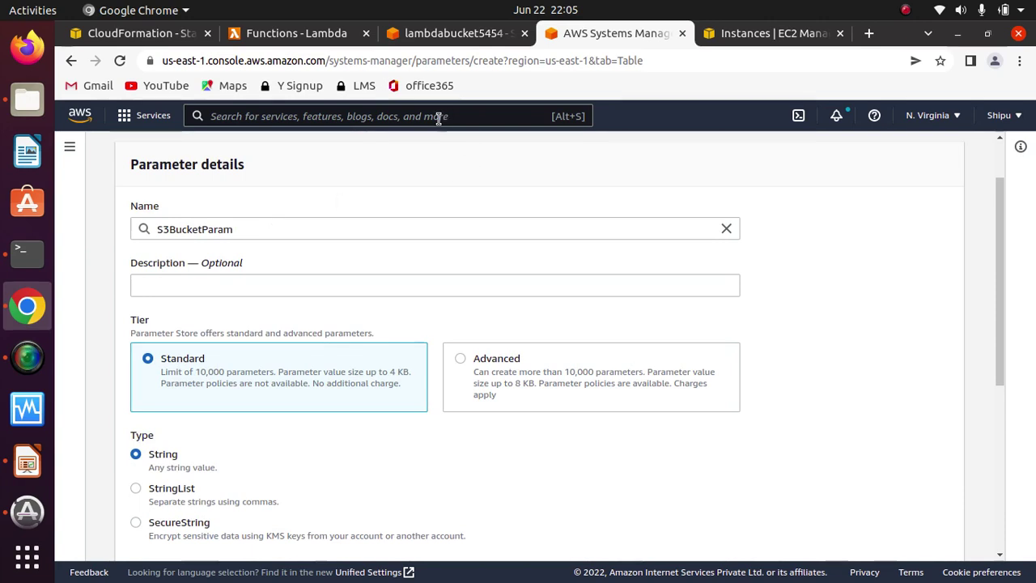
# Step: Copy the bucket name lambdabucket5454 from S3 and enter it as the S3BucketParam value in the CloudFormation stack details
pyautogui.click(440, 36)
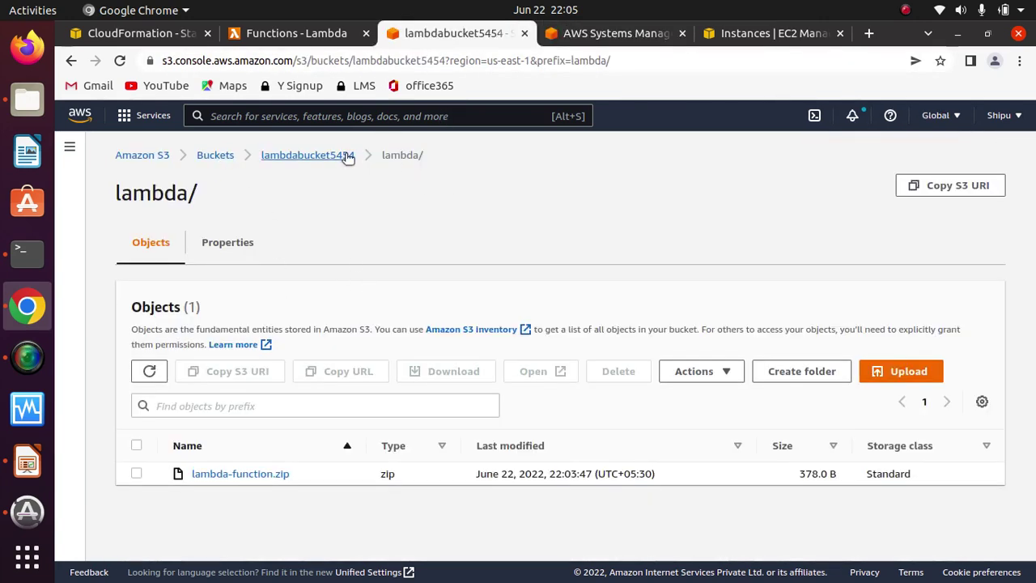
pyautogui.moveTo(355, 162); pyautogui.dragTo(261, 167)
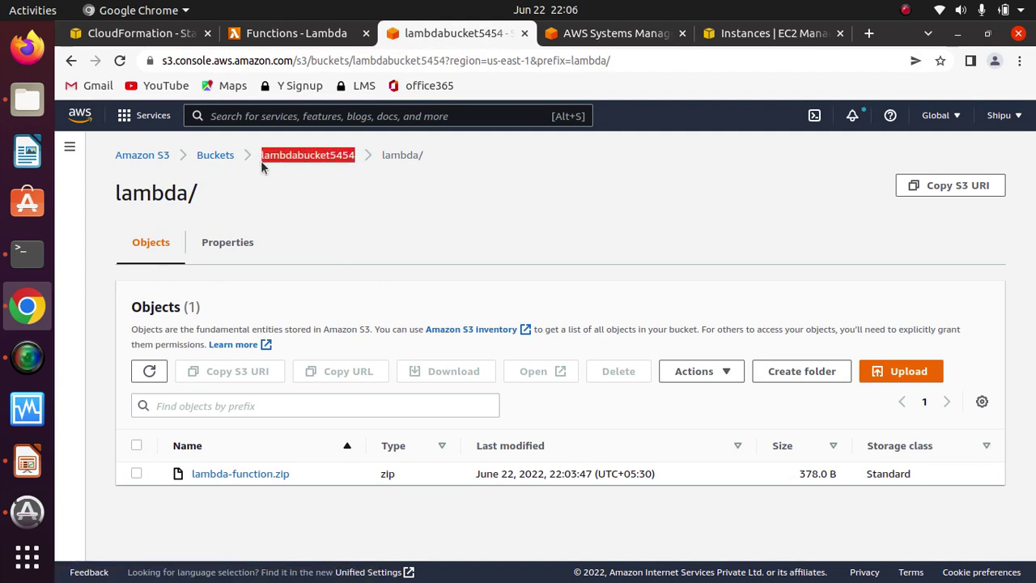
pyautogui.rightClick(320, 161)
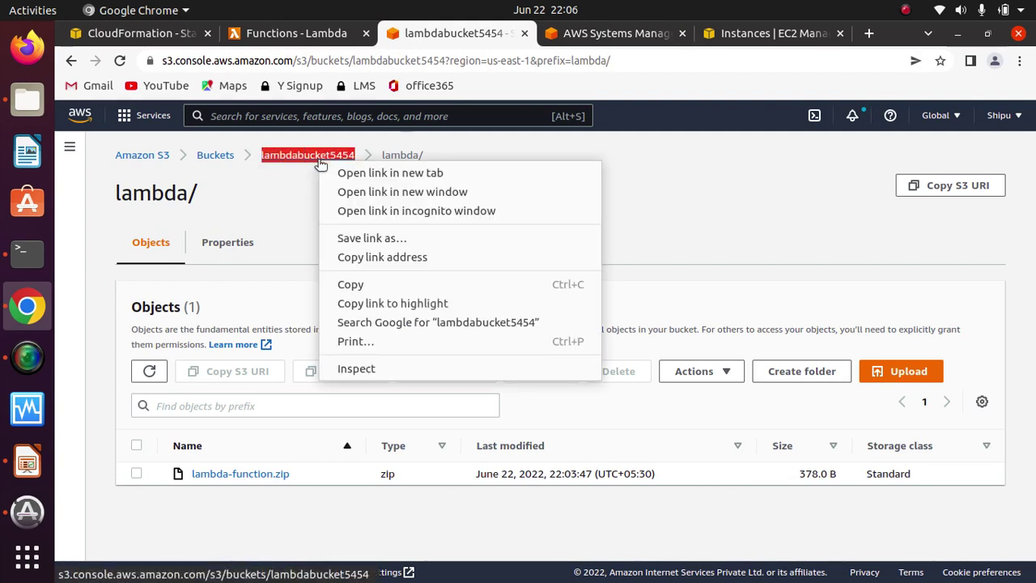
pyautogui.click(351, 284)
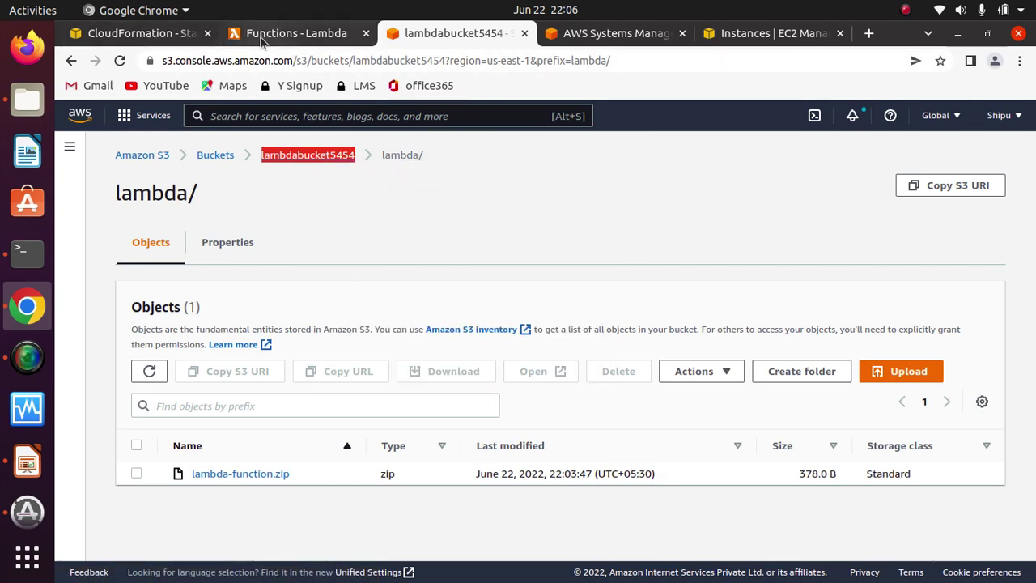
pyautogui.click(162, 39)
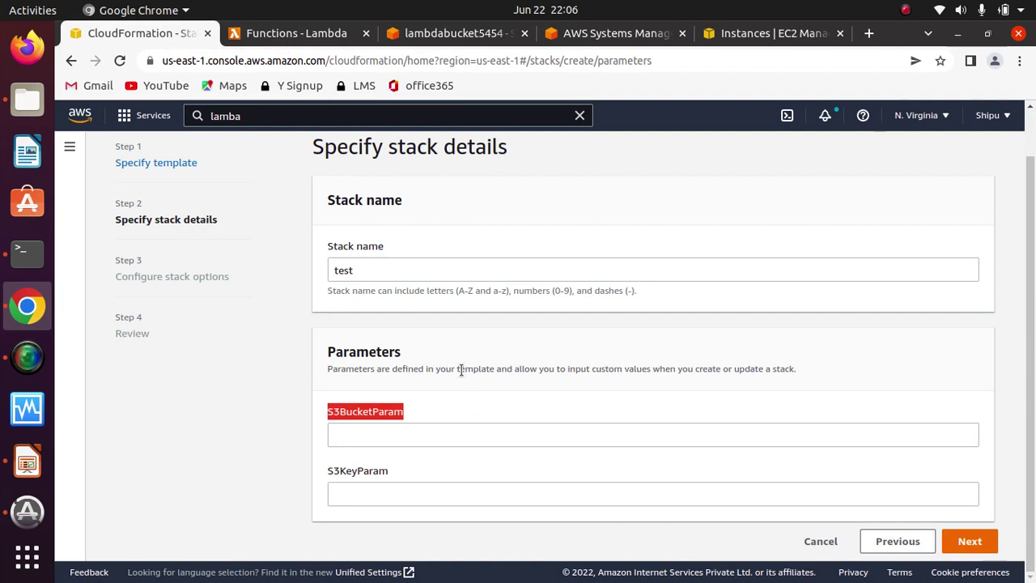
pyautogui.click(421, 436)
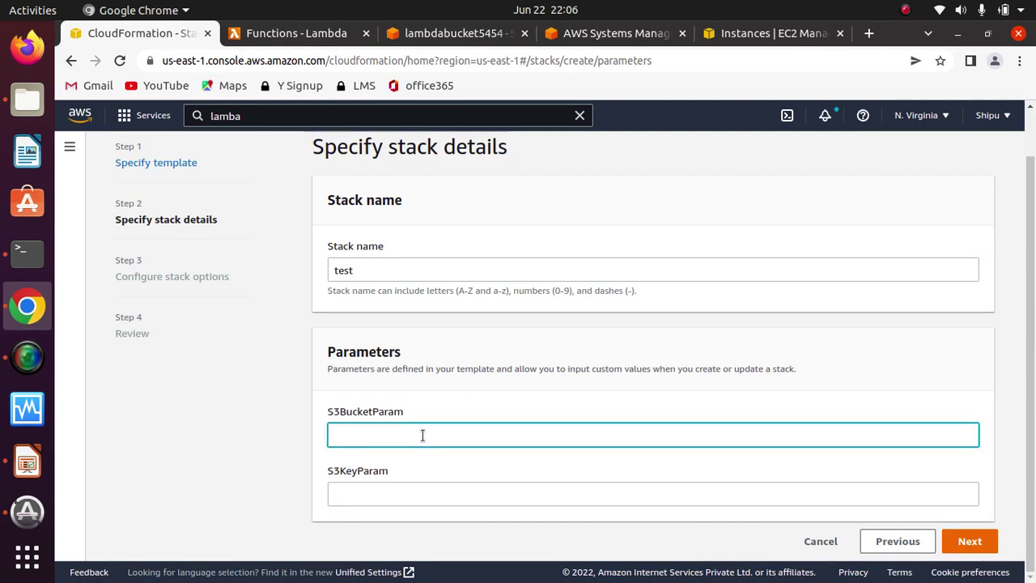
pyautogui.hotkey('ctrl', 'v')
# Step: Set the new Parameter Store parameter's value to lambdabucket5454 and create the parameter
pyautogui.click(273, 32)
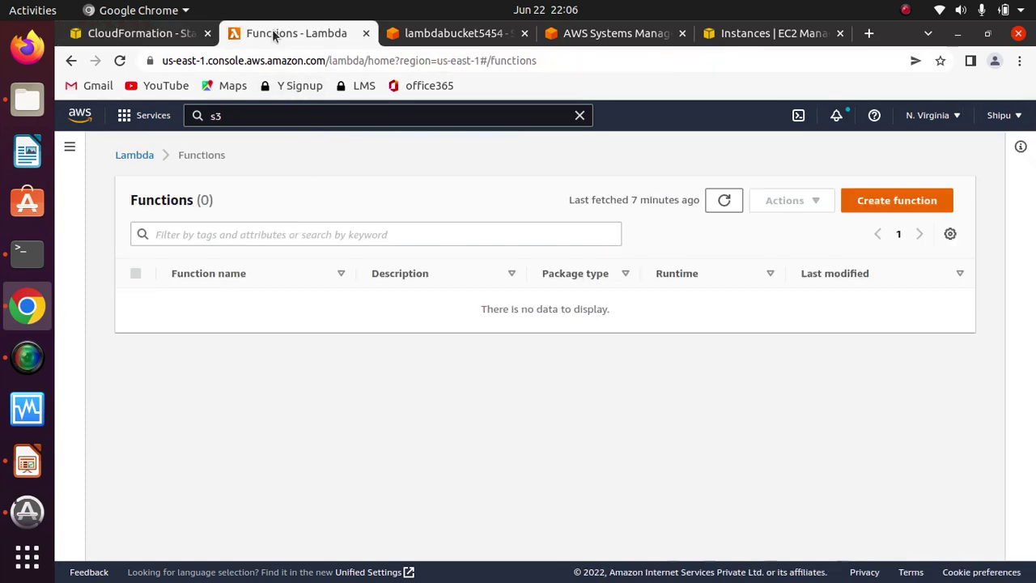
pyautogui.click(442, 36)
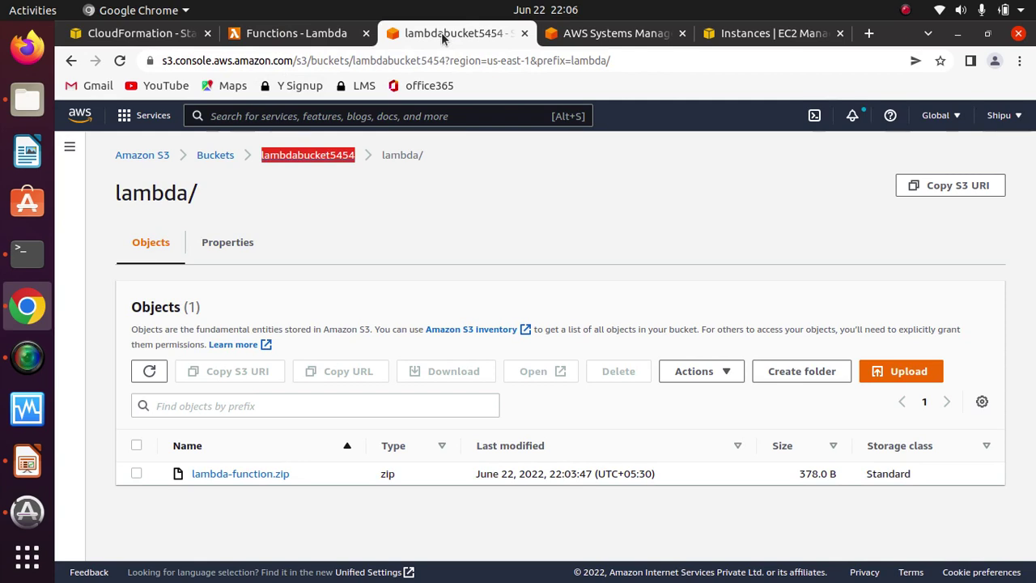
pyautogui.click(617, 33)
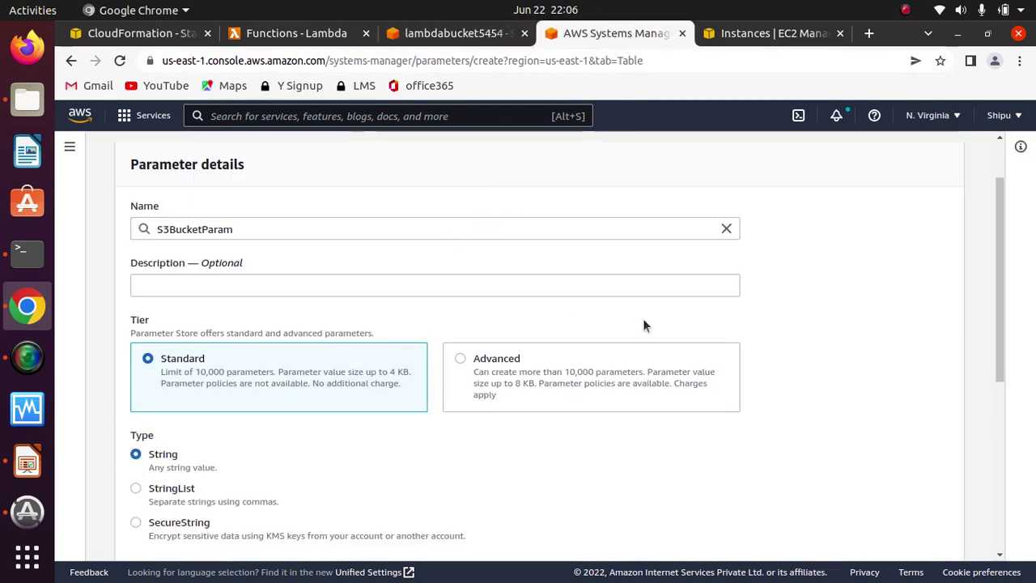
pyautogui.moveTo(997, 281); pyautogui.dragTo(994, 421)
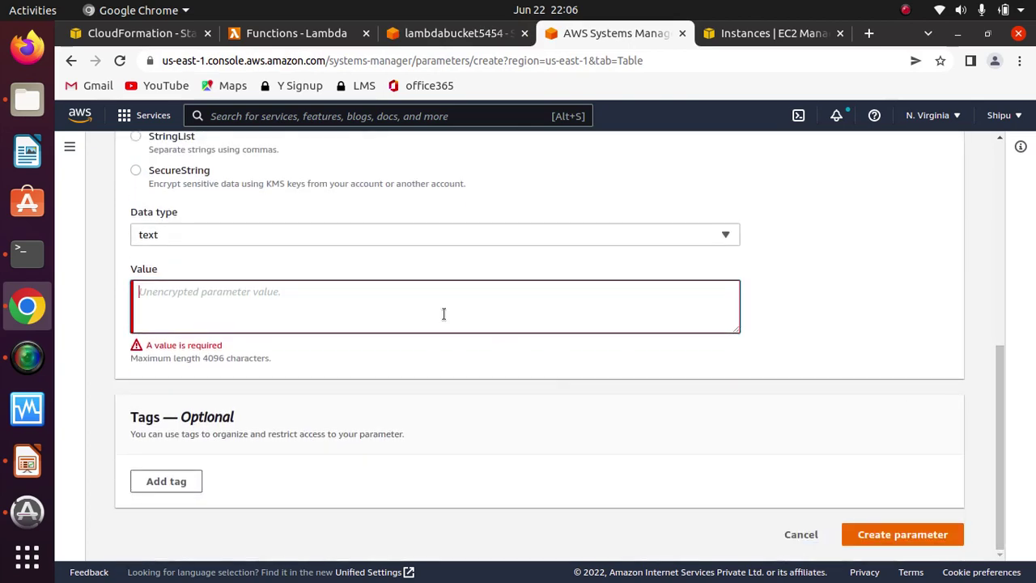
pyautogui.click(388, 302)
pyautogui.hotkey('ctrl', 'v')
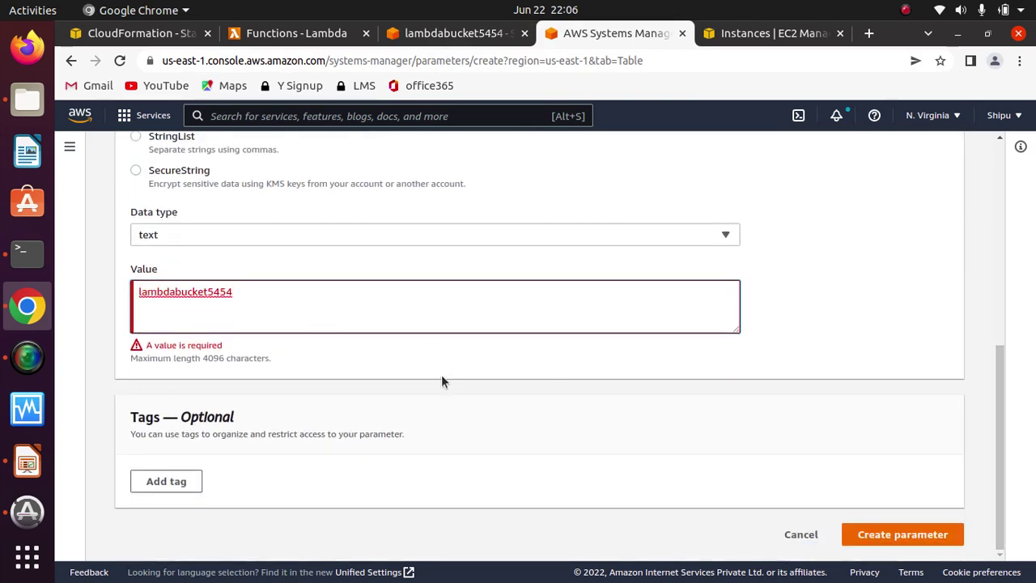
pyautogui.click(902, 536)
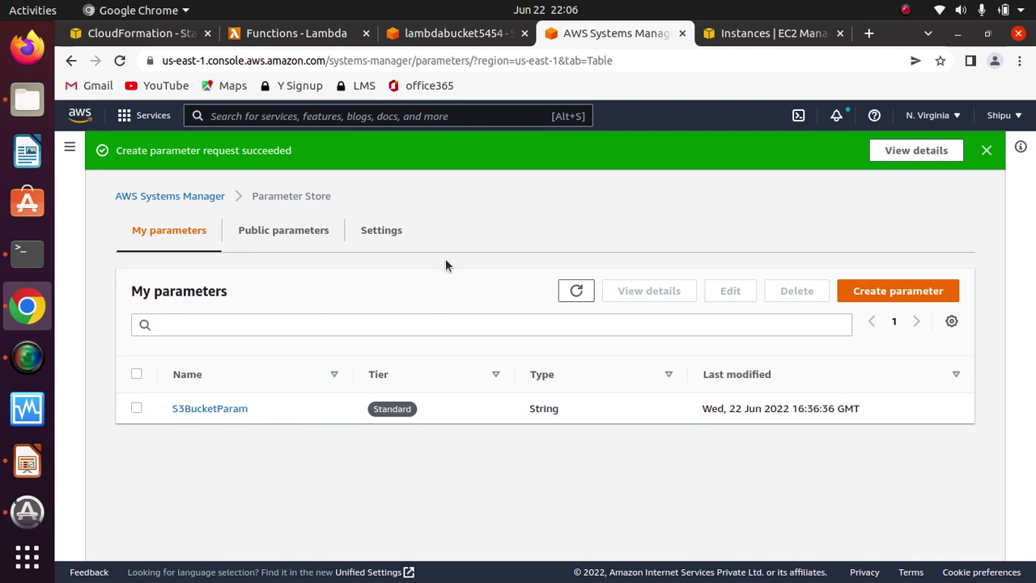
# Step: Start another Parameter Store parameter and name it S3KeyParam, copying the name from the stack details
pyautogui.click(894, 293)
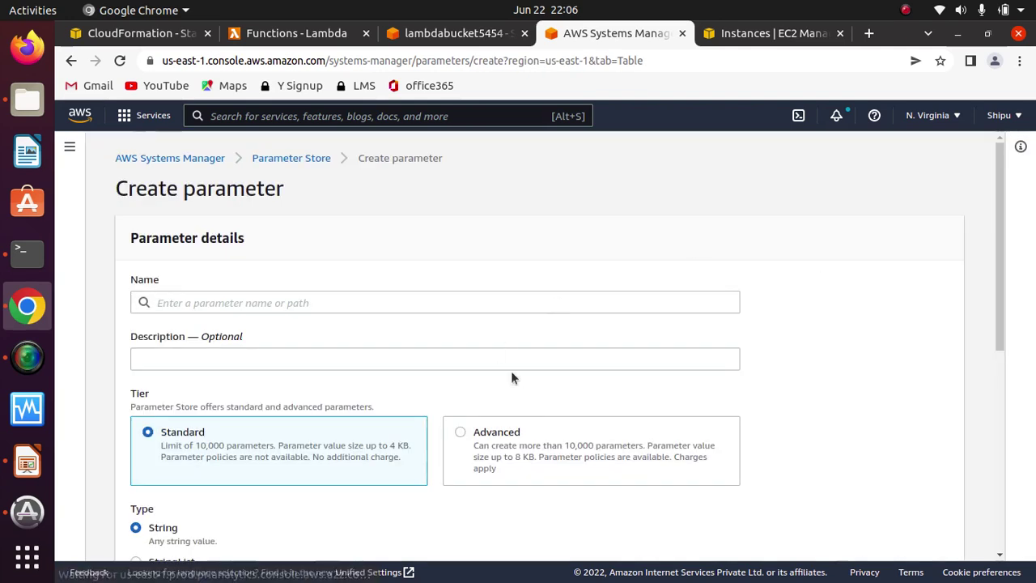
pyautogui.click(307, 303)
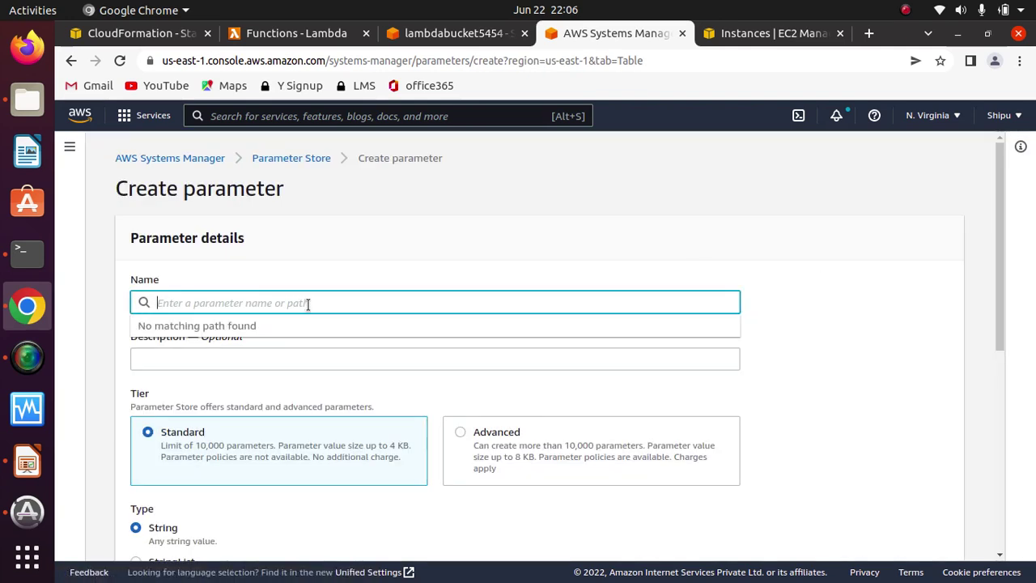
pyautogui.click(138, 33)
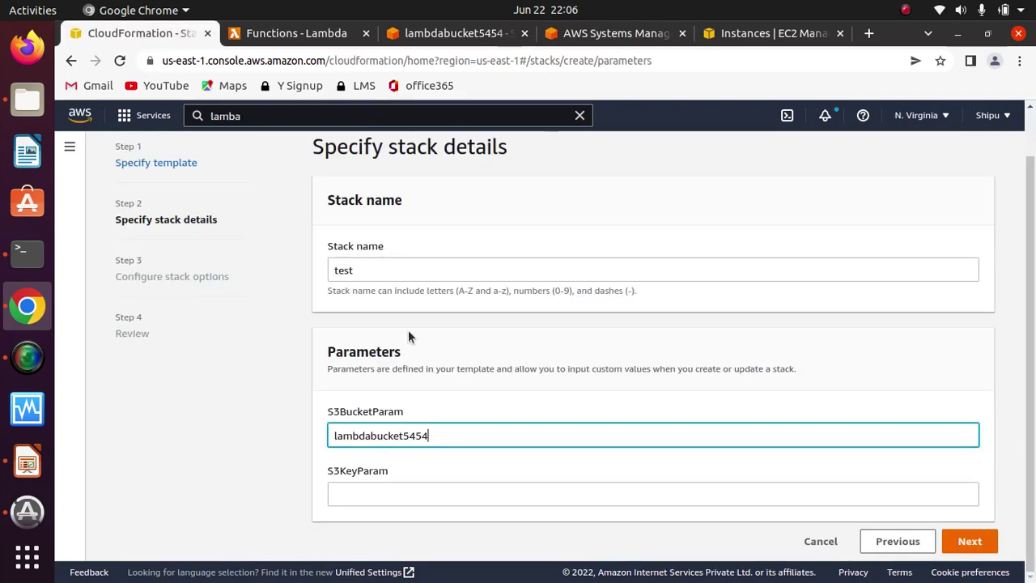
pyautogui.moveTo(389, 471); pyautogui.dragTo(330, 472)
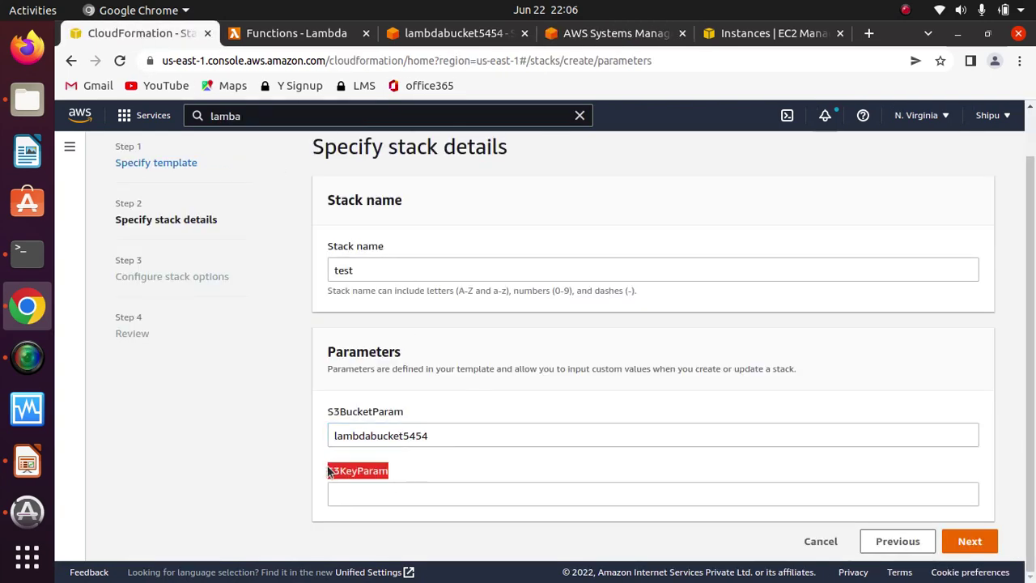
pyautogui.hotkey('alt', 'Tab')
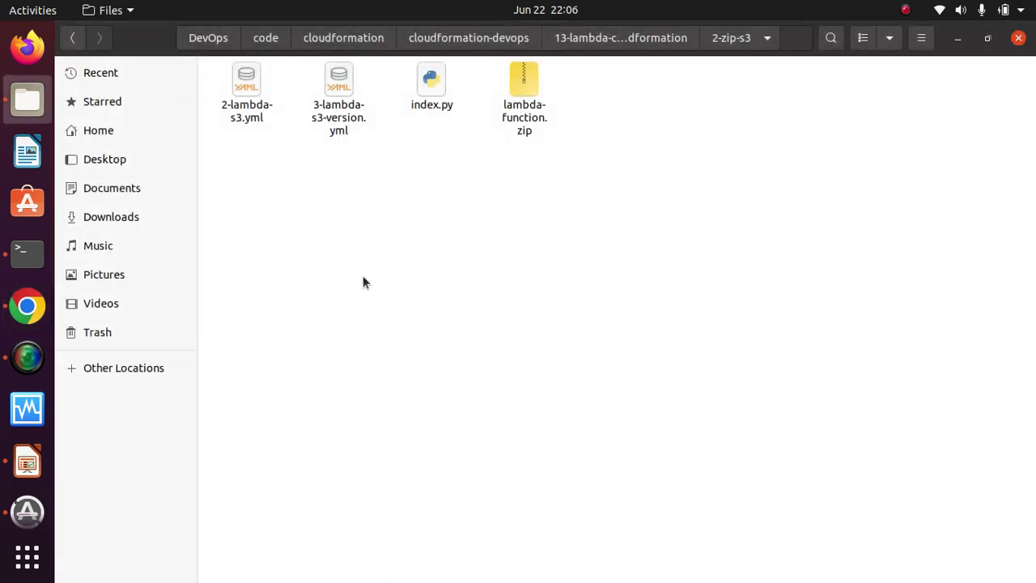
pyautogui.hotkey('alt', 'Tab')
pyautogui.click(606, 33)
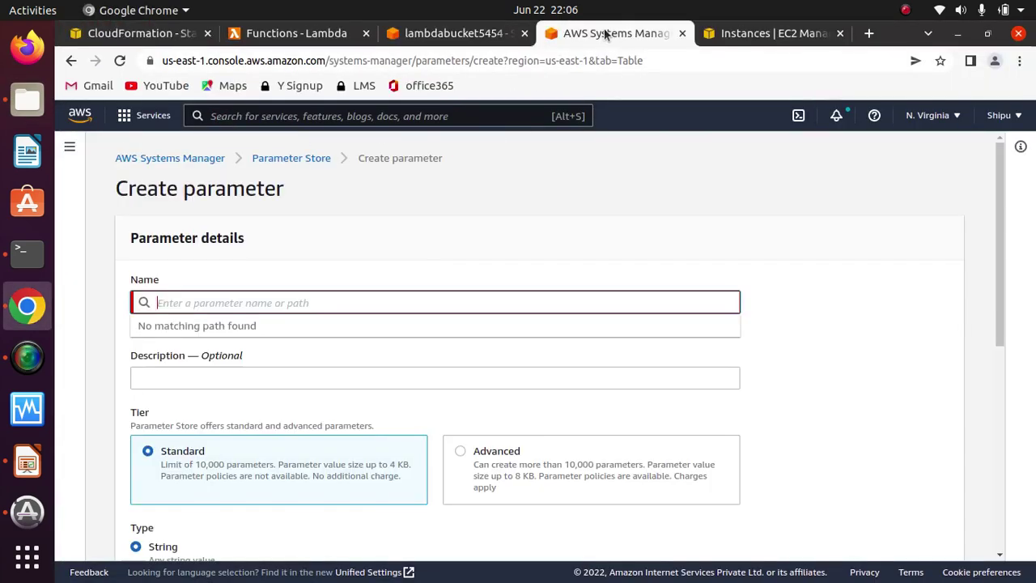
pyautogui.hotkey('ctrl', 'v')
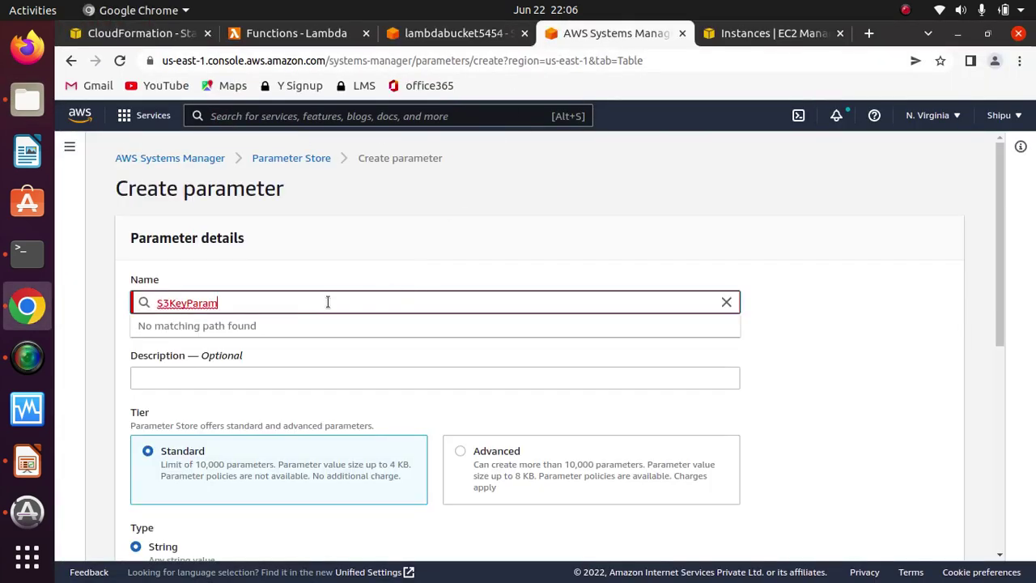
pyautogui.click(825, 322)
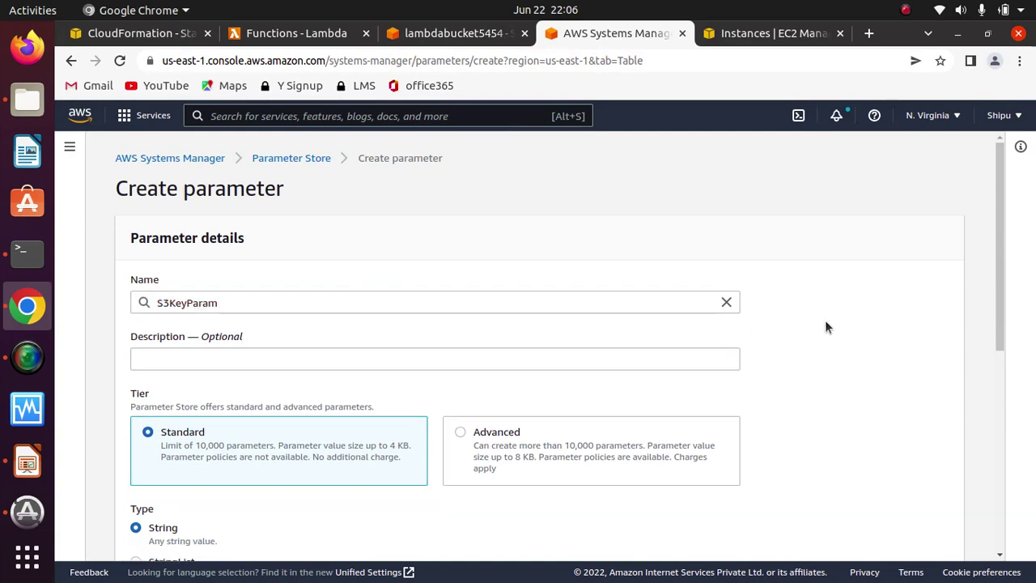
# Step: Copy the lambda/ folder prefix from the S3 bucket's path and enter it as the S3KeyParam parameter's value in Parameter Store
pyautogui.moveTo(1001, 278); pyautogui.dragTo(975, 480)
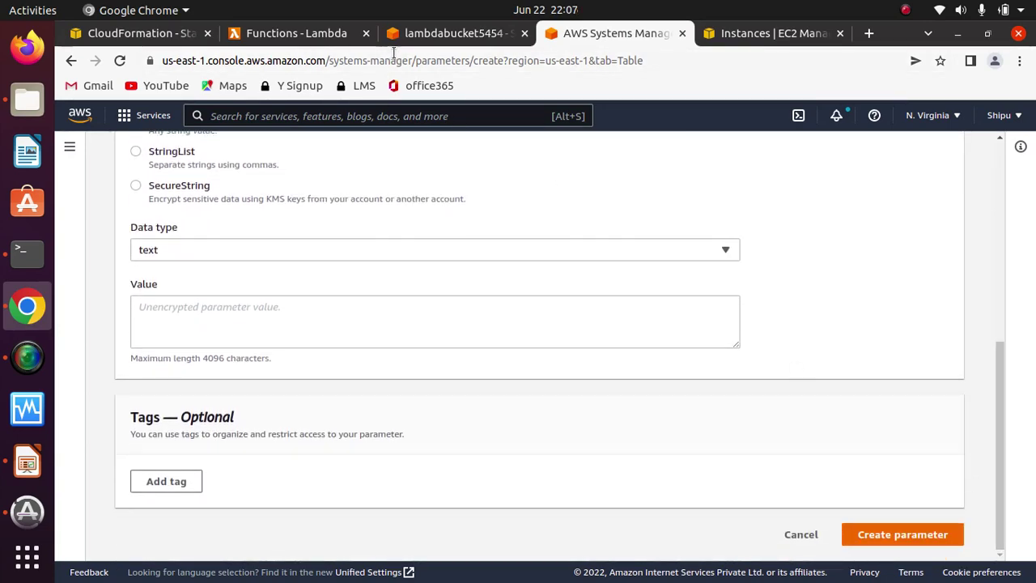
pyautogui.click(421, 34)
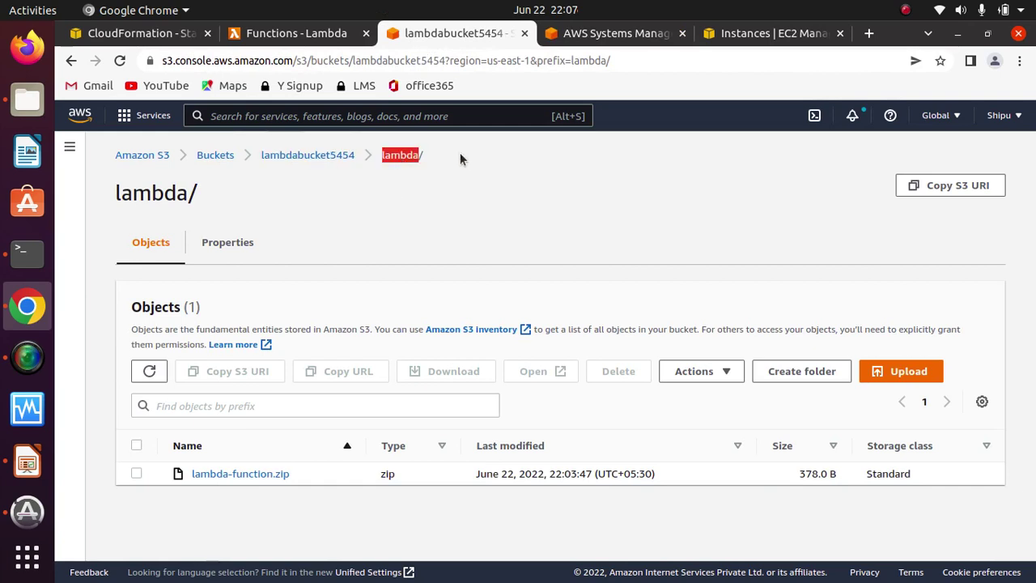
pyautogui.click(437, 154)
pyautogui.tripleClick(384, 150)
pyautogui.doubleClick(385, 154)
pyautogui.click(432, 166)
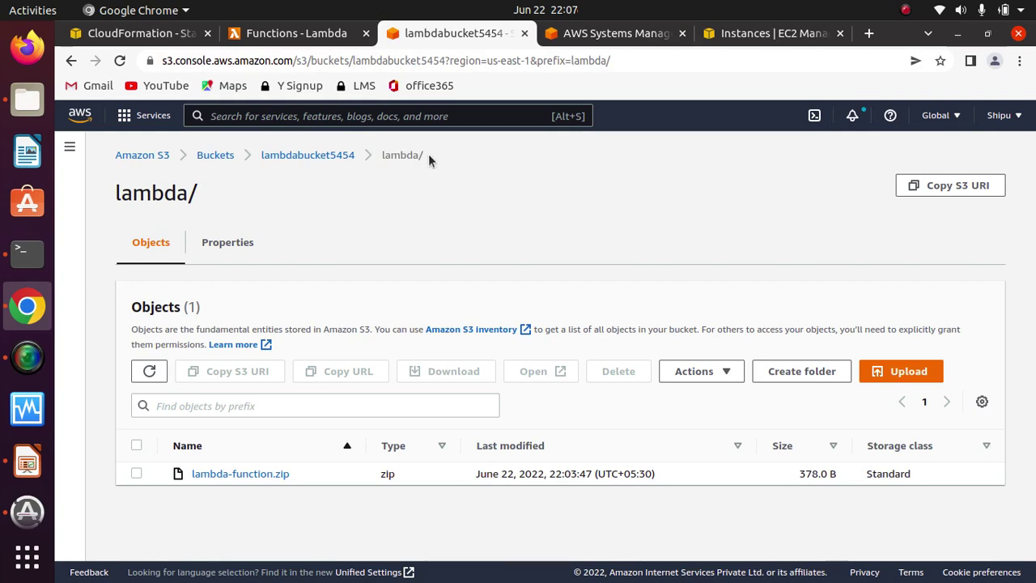
pyautogui.moveTo(428, 154); pyautogui.dragTo(368, 158)
pyautogui.rightClick(406, 156)
pyautogui.click(440, 167)
pyautogui.click(607, 36)
pyautogui.click(270, 319)
pyautogui.hotkey('ctrl', 'v')
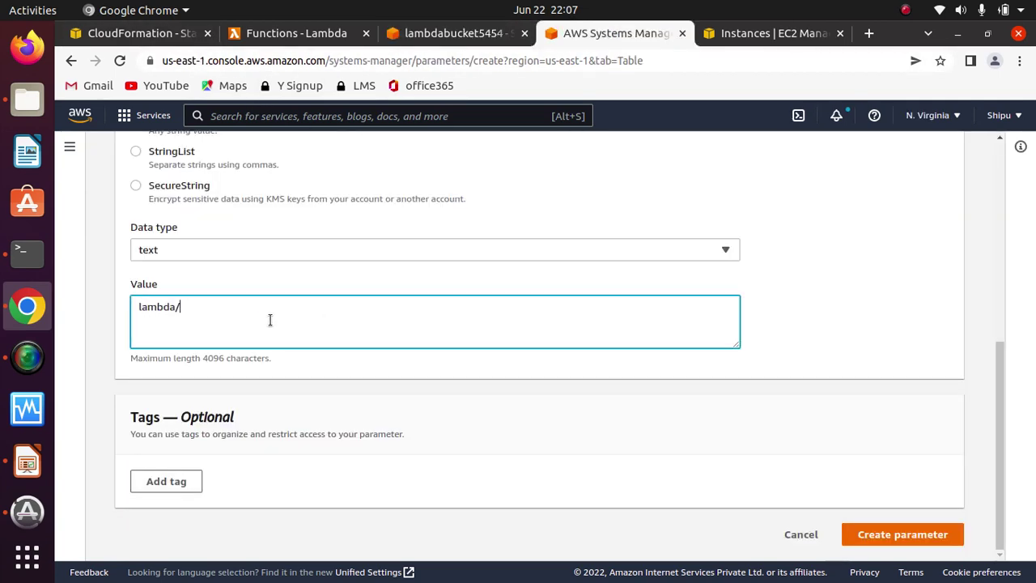
# Step: Append the object name lambda-function.zip, copied from S3, to the lambda/ value and create the S3KeyParam parameter
pyautogui.click(445, 37)
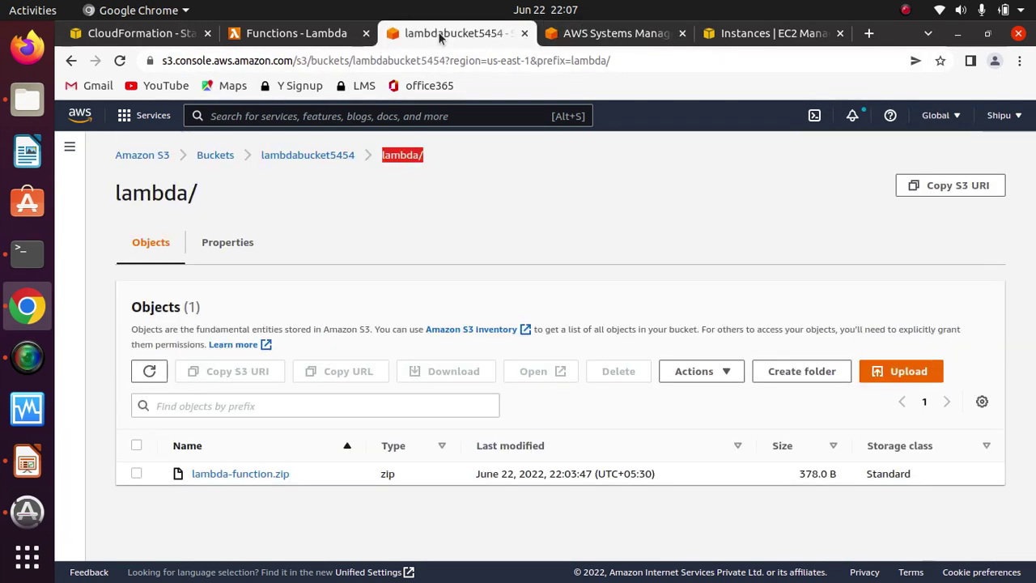
pyautogui.moveTo(308, 479); pyautogui.dragTo(187, 479)
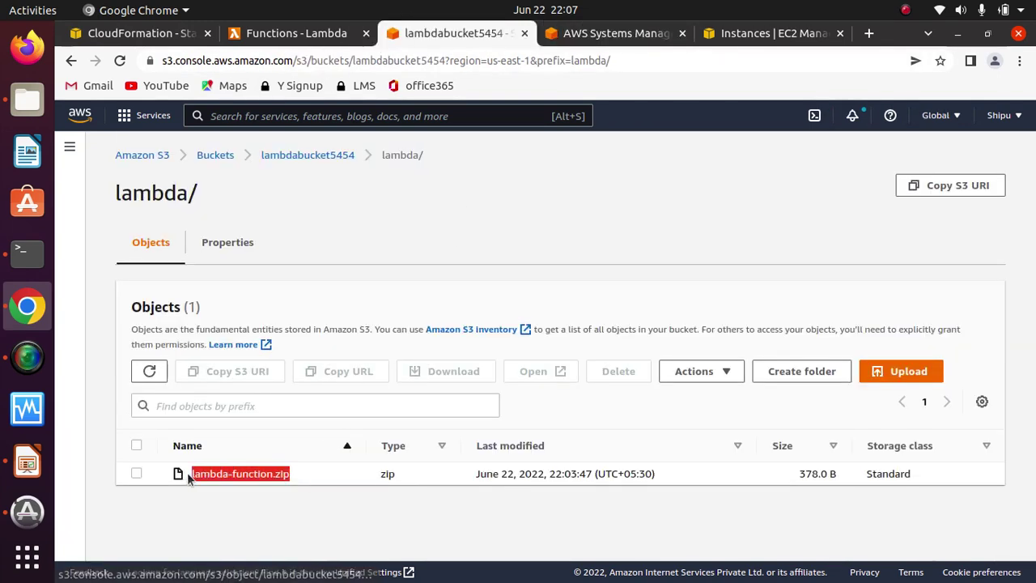
pyautogui.rightClick(257, 474)
pyautogui.click(290, 374)
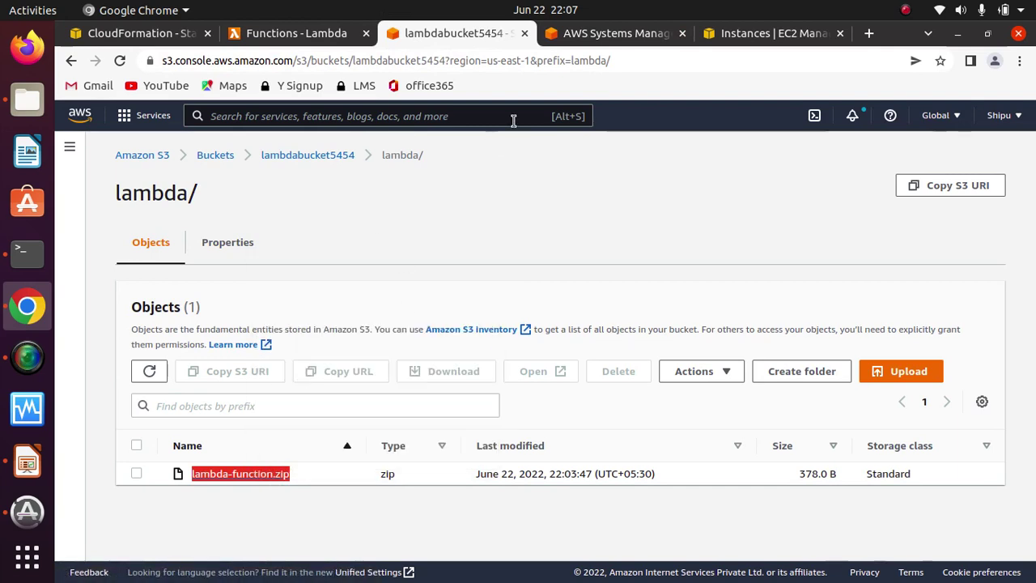
pyautogui.click(585, 35)
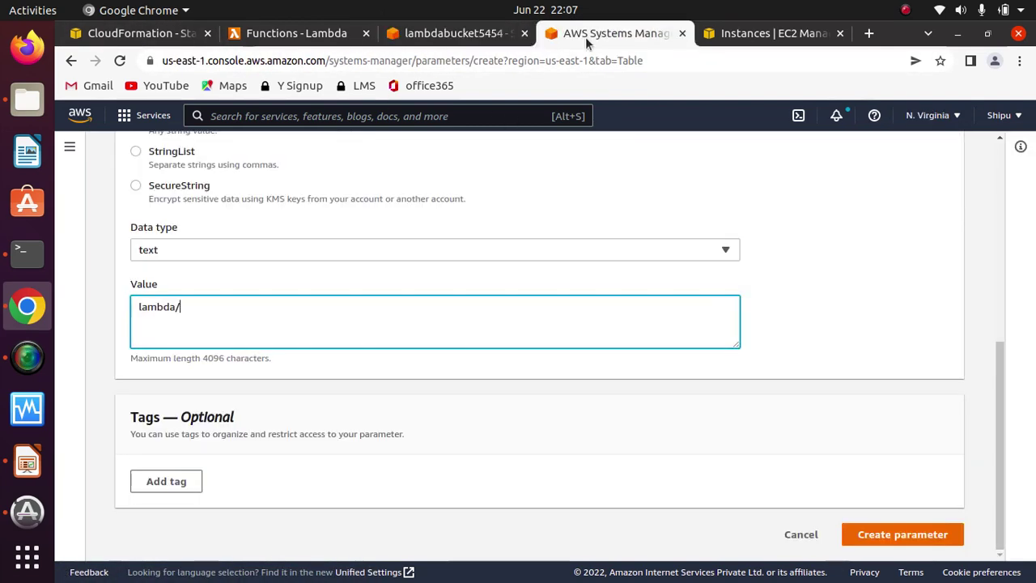
pyautogui.hotkey('ctrl', 'v')
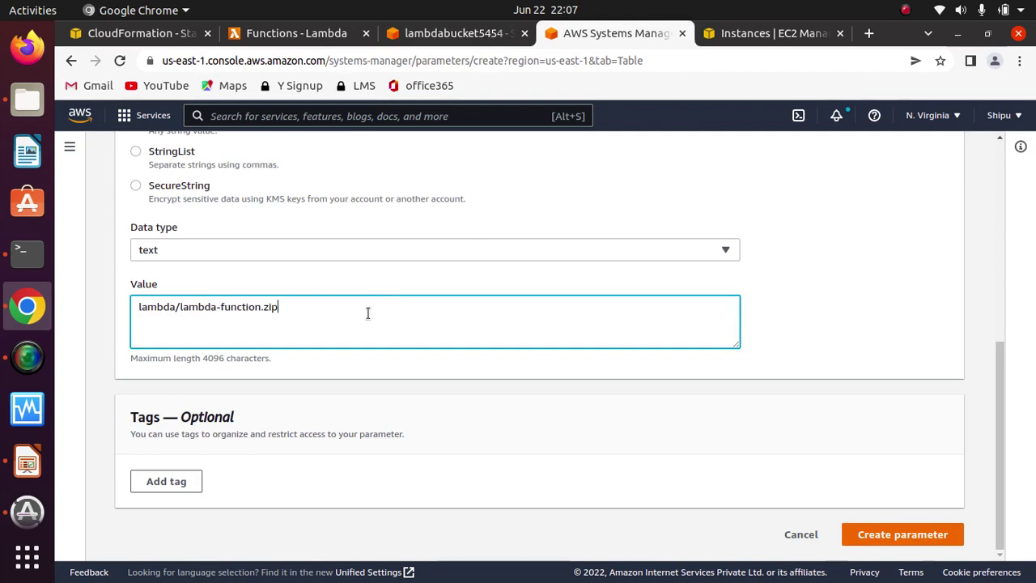
pyautogui.click(913, 533)
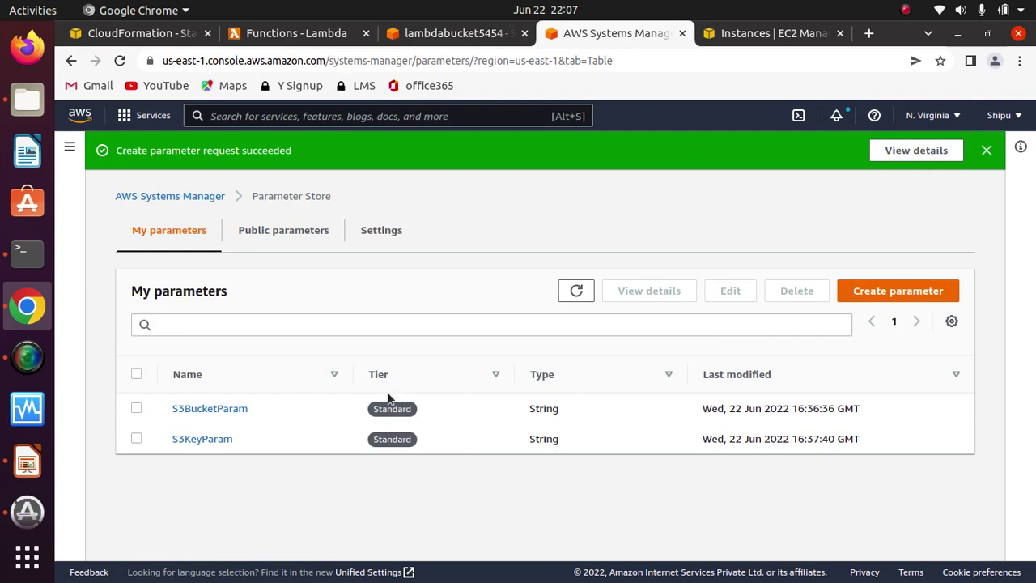
# Step: Enter lambda-function.zip as the S3KeyParam value in the CloudFormation stack details
pyautogui.click(133, 33)
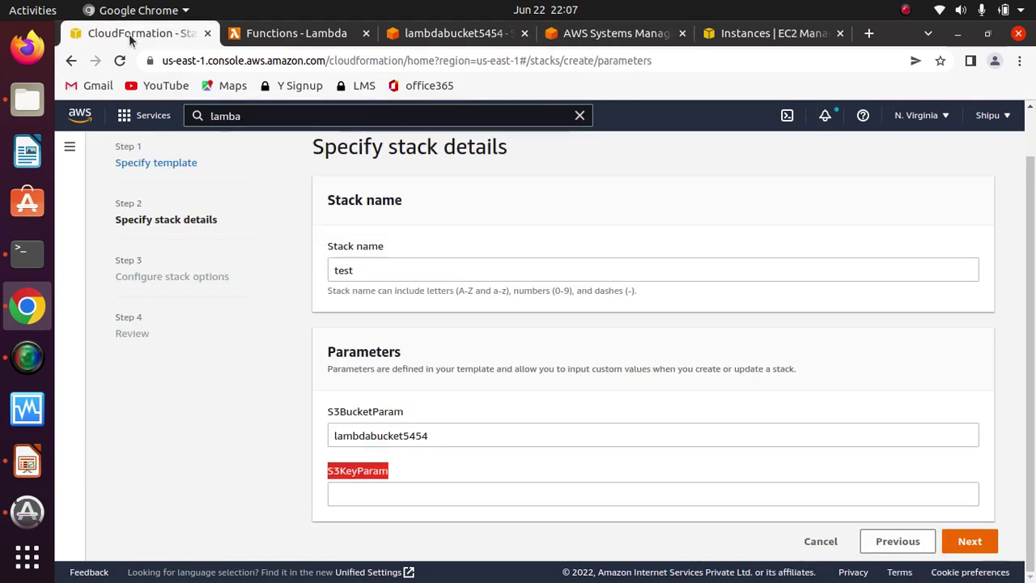
pyautogui.click(398, 493)
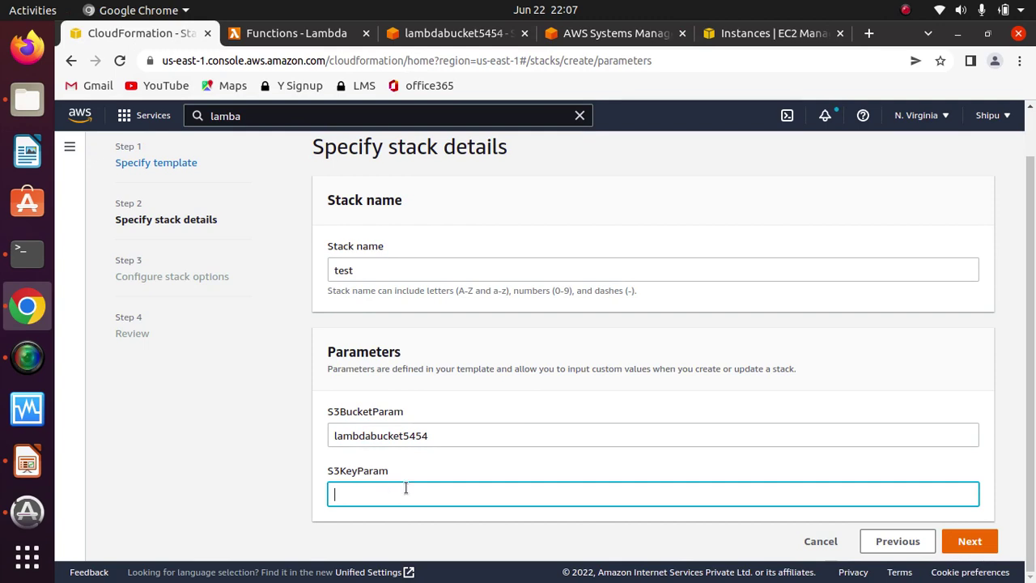
pyautogui.hotkey('ctrl', 'v')
# Step: Copy the full value lambda/lambda-function.zip from the S3KeyParam details in Parameter Store and set it as the CloudFormation stack's S3KeyParam value
pyautogui.click(282, 32)
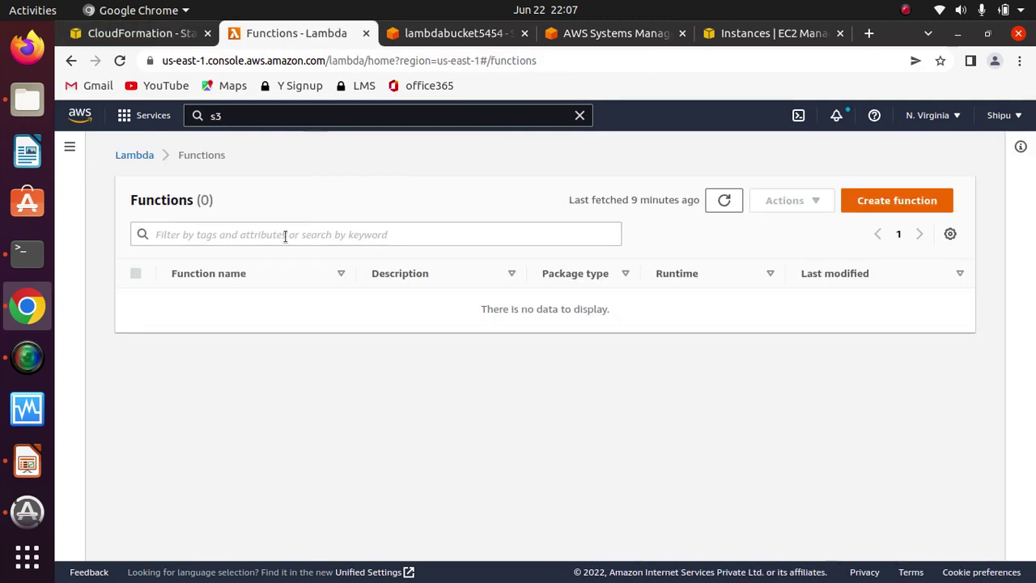
pyautogui.click(589, 32)
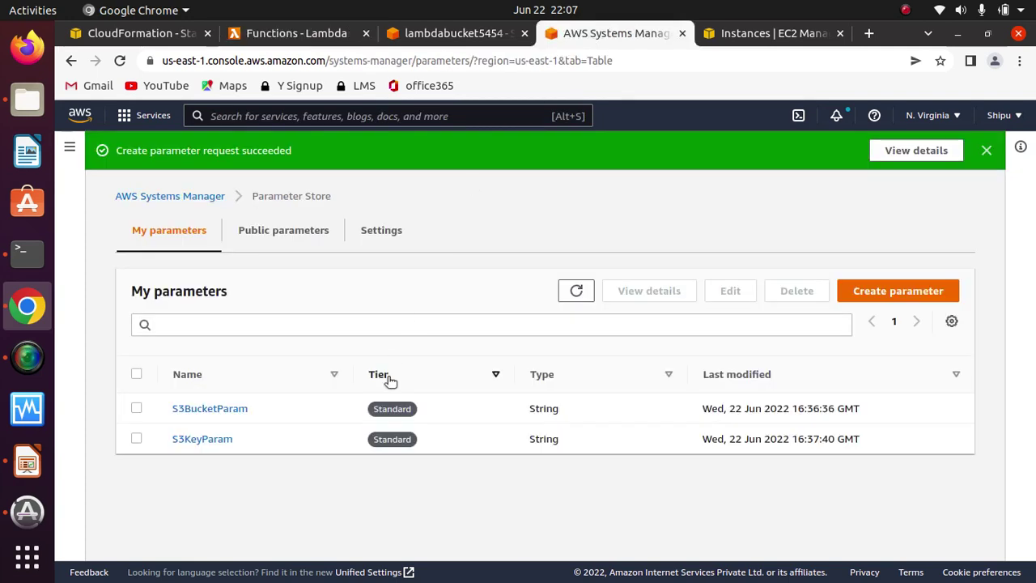
pyautogui.click(203, 437)
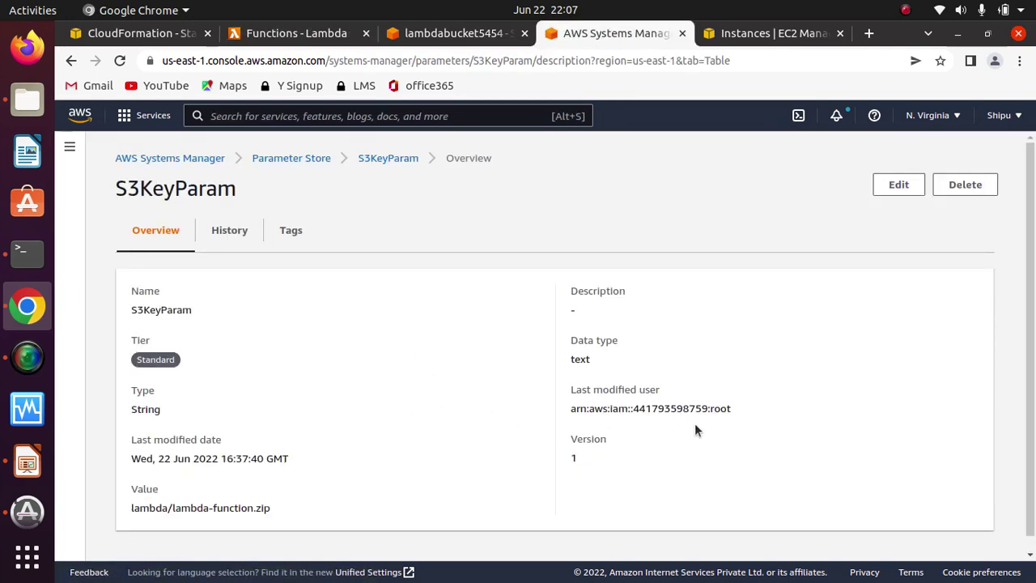
pyautogui.scroll(-1, 996, 367)
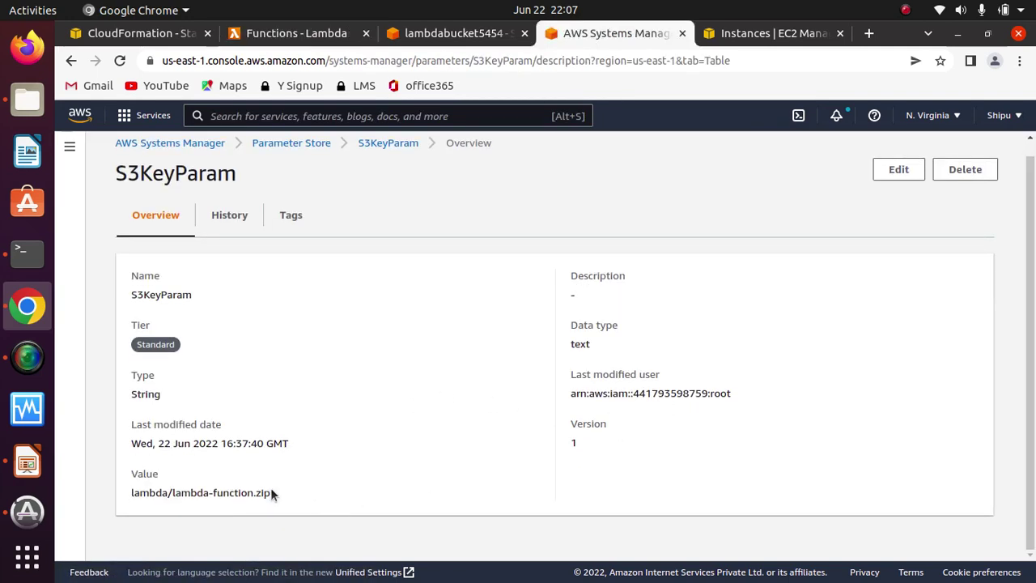
pyautogui.moveTo(272, 494); pyautogui.dragTo(135, 488)
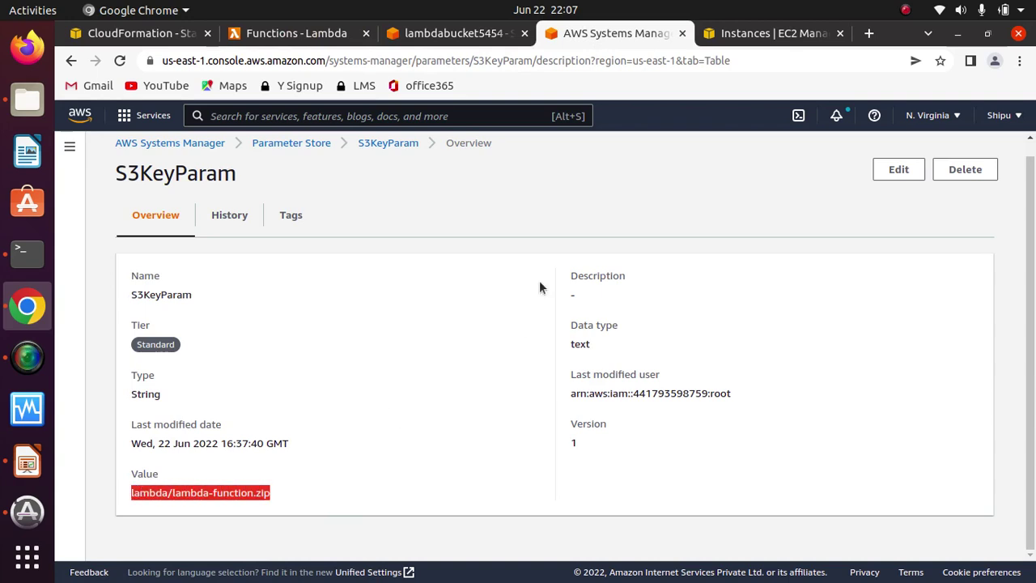
pyautogui.click(136, 36)
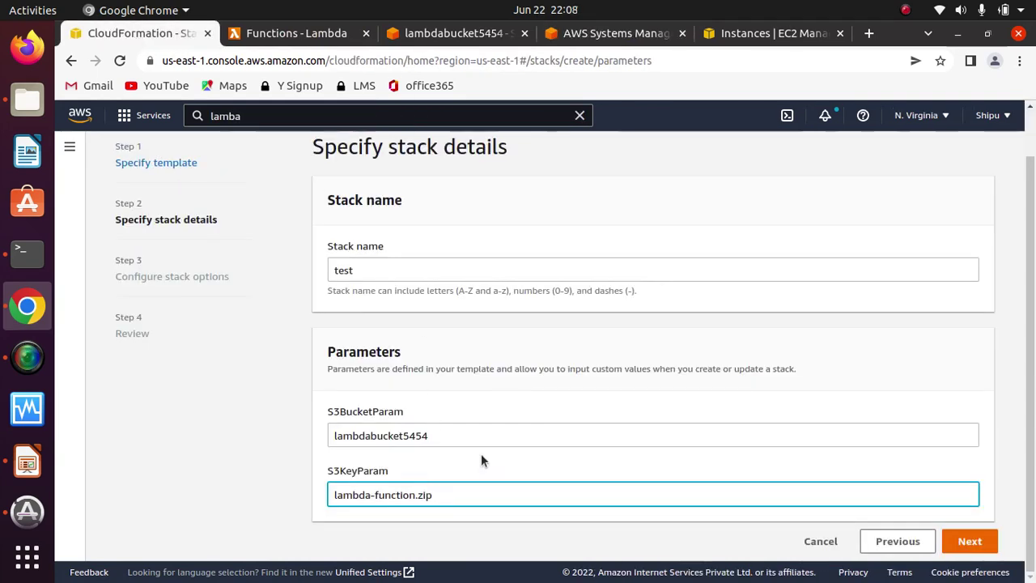
pyautogui.moveTo(469, 493); pyautogui.dragTo(267, 484)
pyautogui.press('BackSpace')
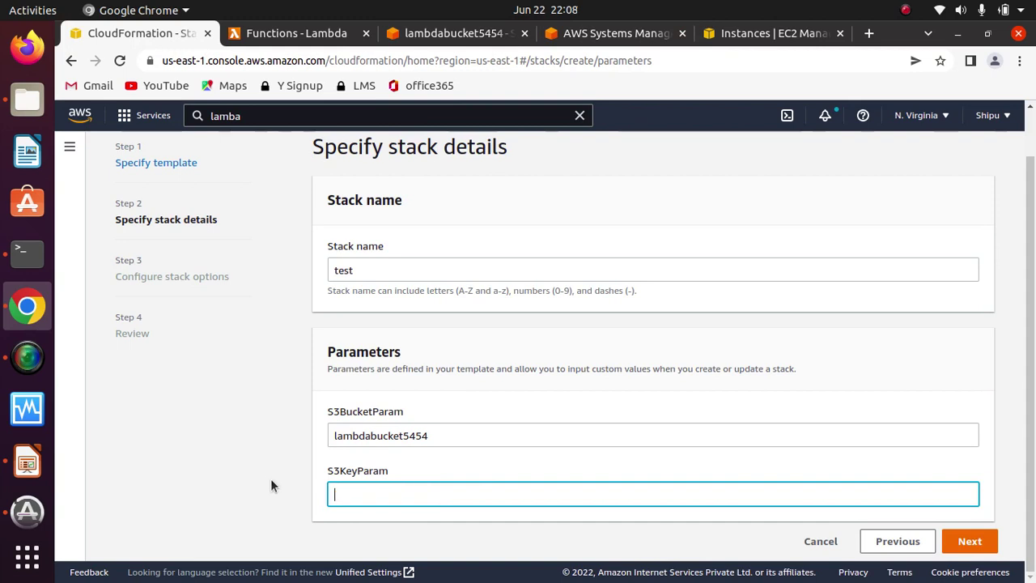
pyautogui.hotkey('ctrl', 'v')
# Step: Keep the default stack options, acknowledge that CloudFormation might create IAM resources, and create the test stack
pyautogui.click(968, 541)
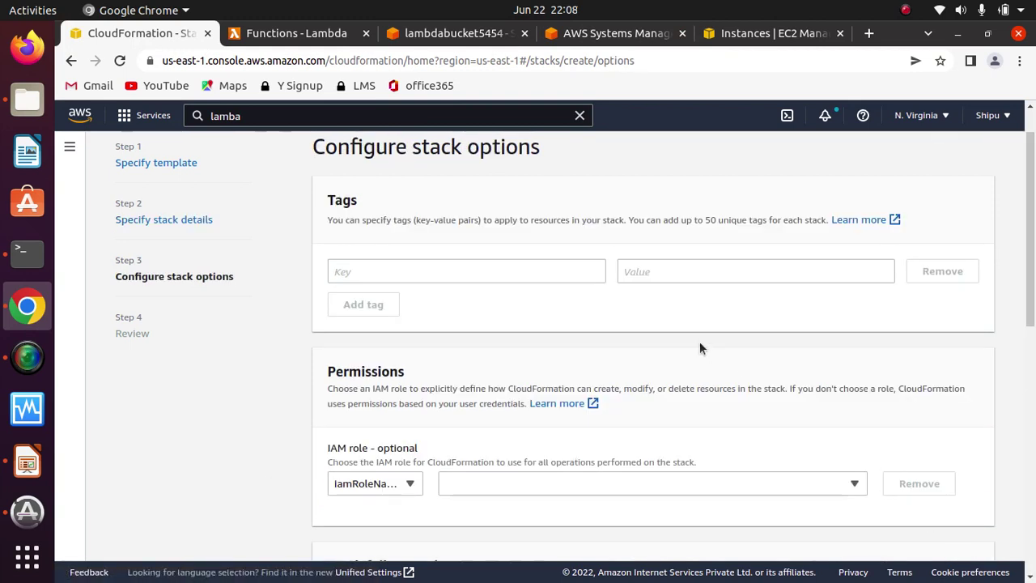
pyautogui.moveTo(1029, 313); pyautogui.dragTo(1014, 558)
pyautogui.click(981, 543)
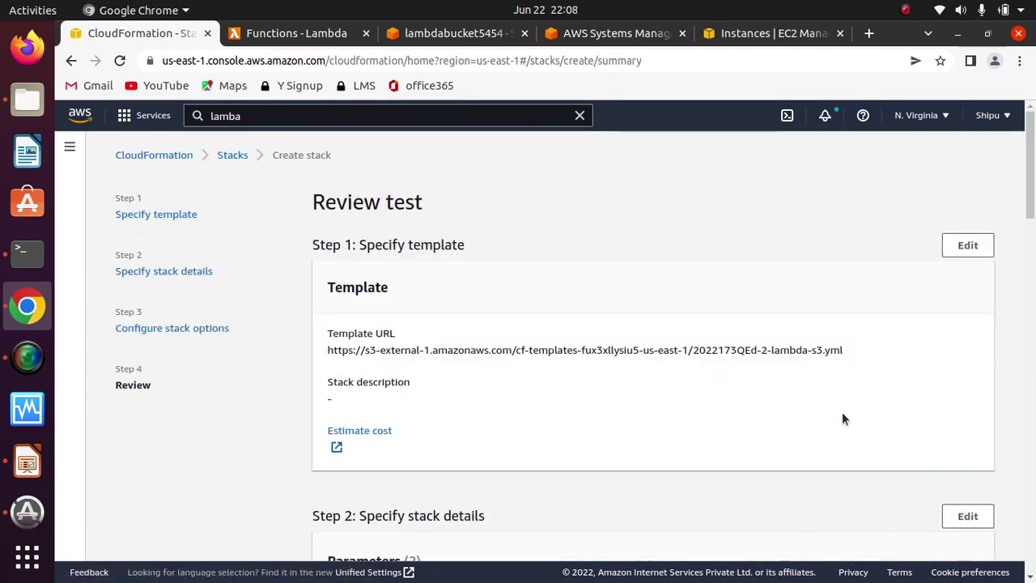
pyautogui.moveTo(1029, 203); pyautogui.dragTo(1025, 260)
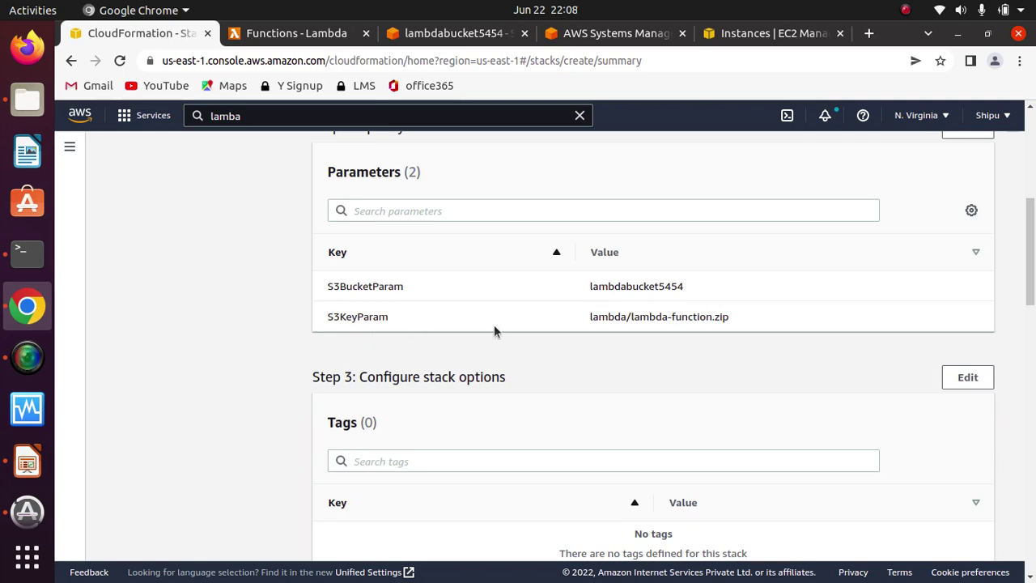
pyautogui.scroll(-10, 1031, 320)
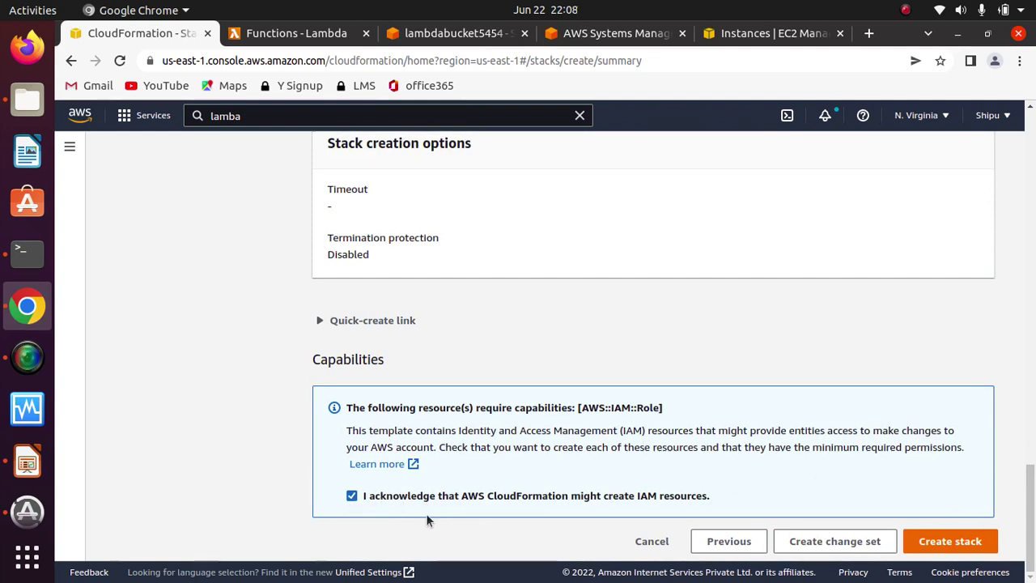
pyautogui.click(964, 541)
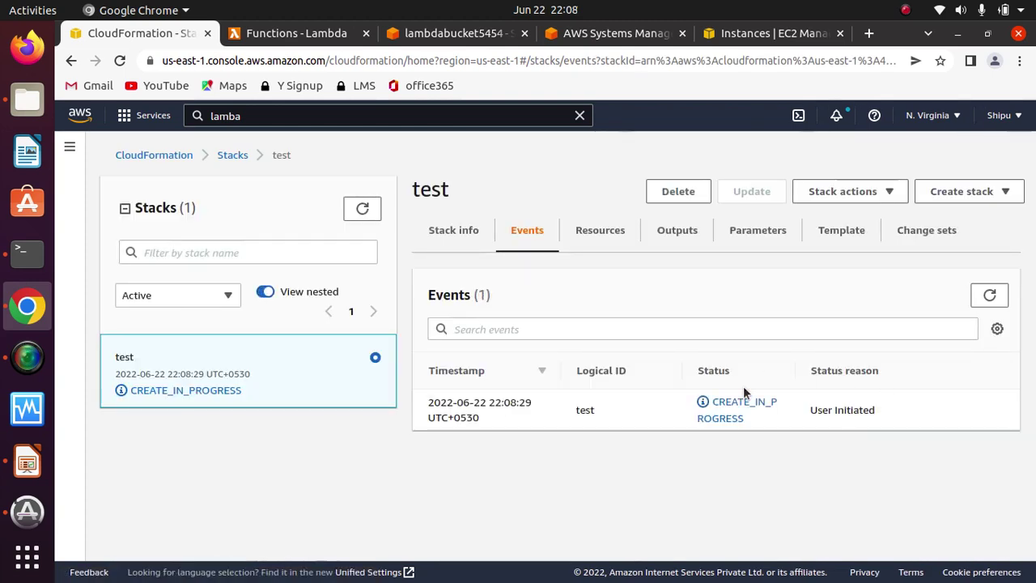
# Step: Refresh the stack list and examine the test stack's creation events
pyautogui.click(362, 208)
pyautogui.click(906, 10)
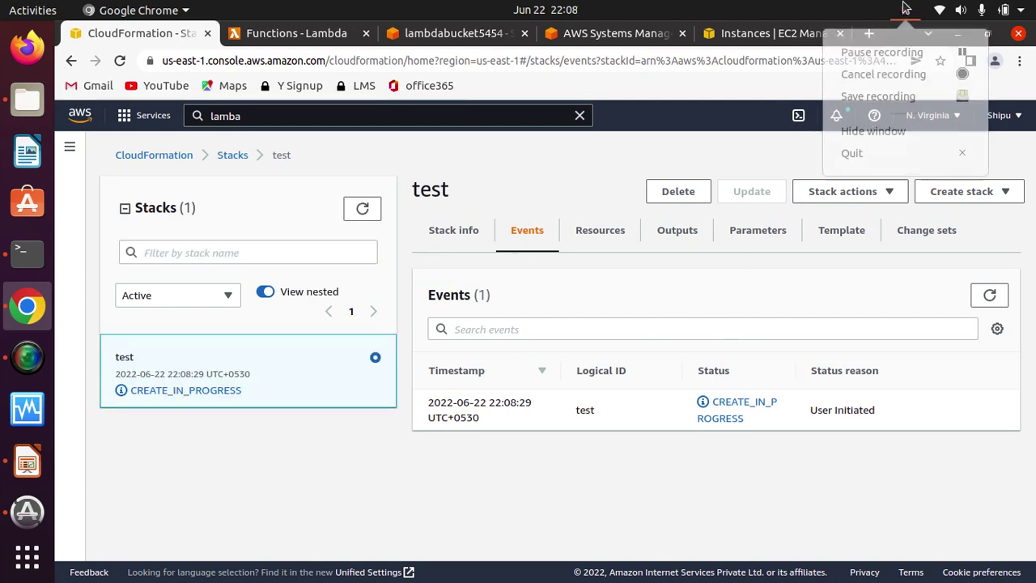
pyautogui.click(901, 56)
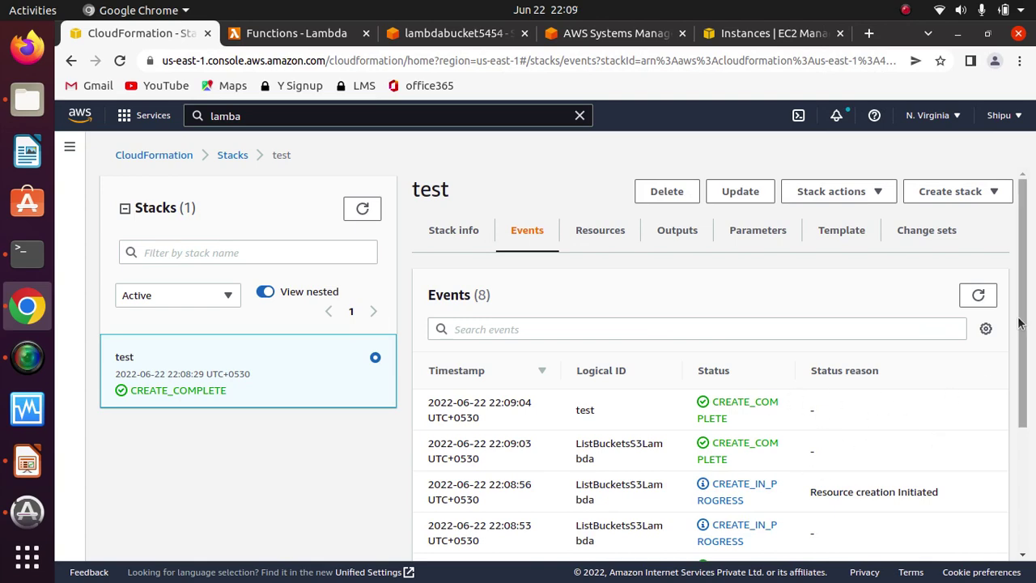
pyautogui.moveTo(1022, 323)
pyautogui.mouseDown()
pyautogui.moveTo(1026, 378)
pyautogui.moveTo(1030, 332)
pyautogui.mouseUp()
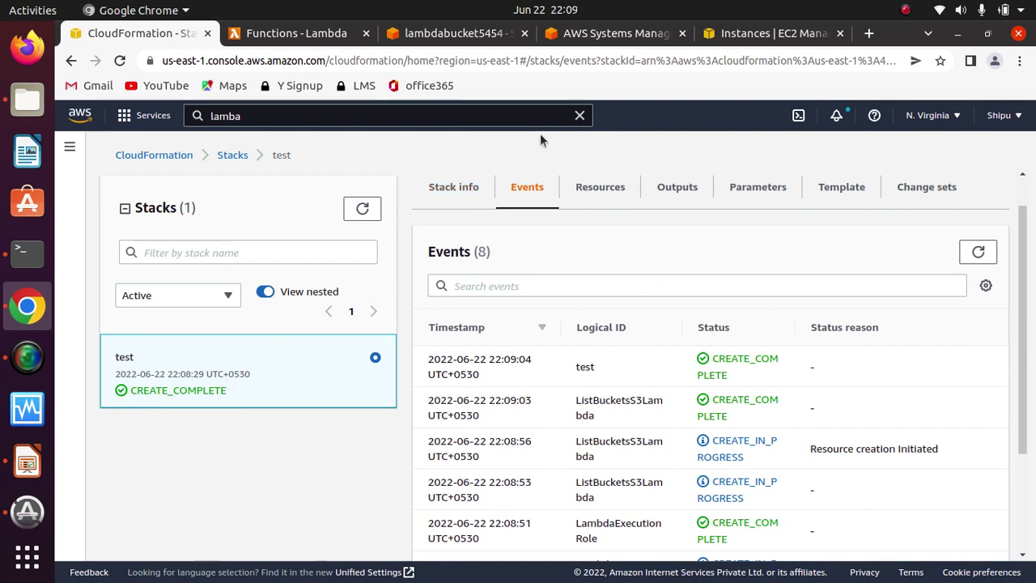
# Step: Open the Lambda functions list in a new browser tab from the AWS service search
pyautogui.click(471, 116)
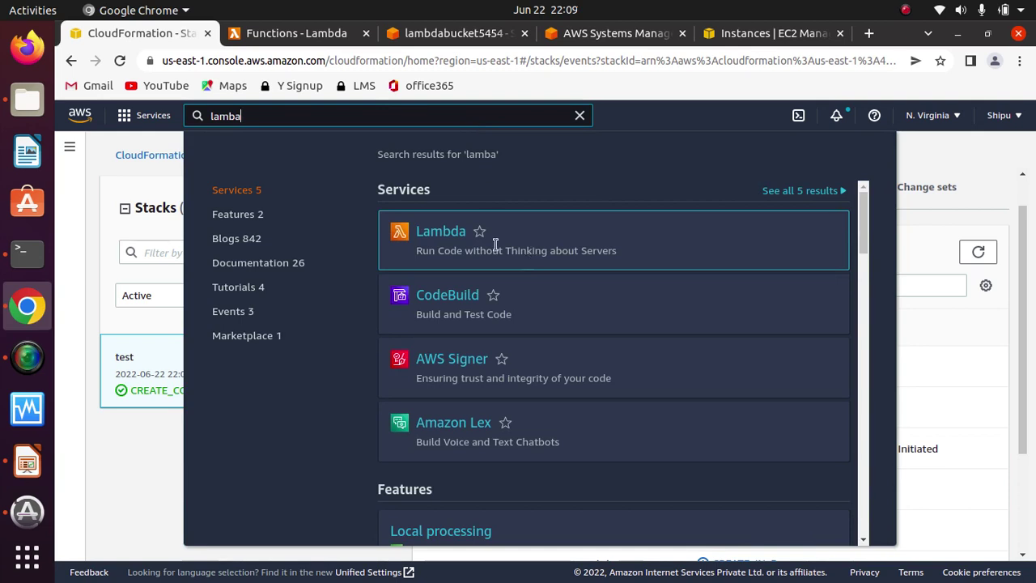
pyautogui.rightClick(450, 234)
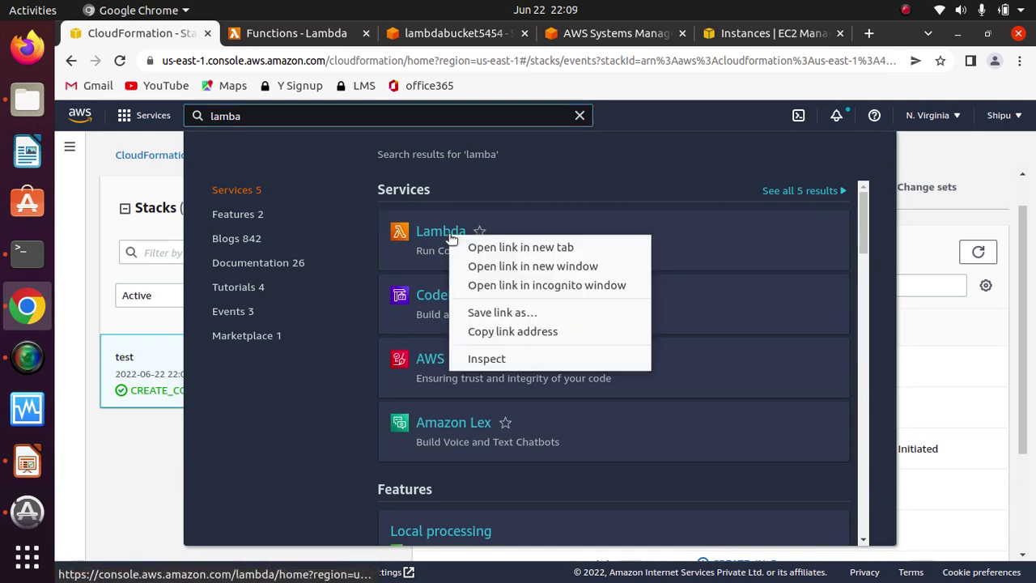
pyautogui.click(521, 247)
pyautogui.click(259, 33)
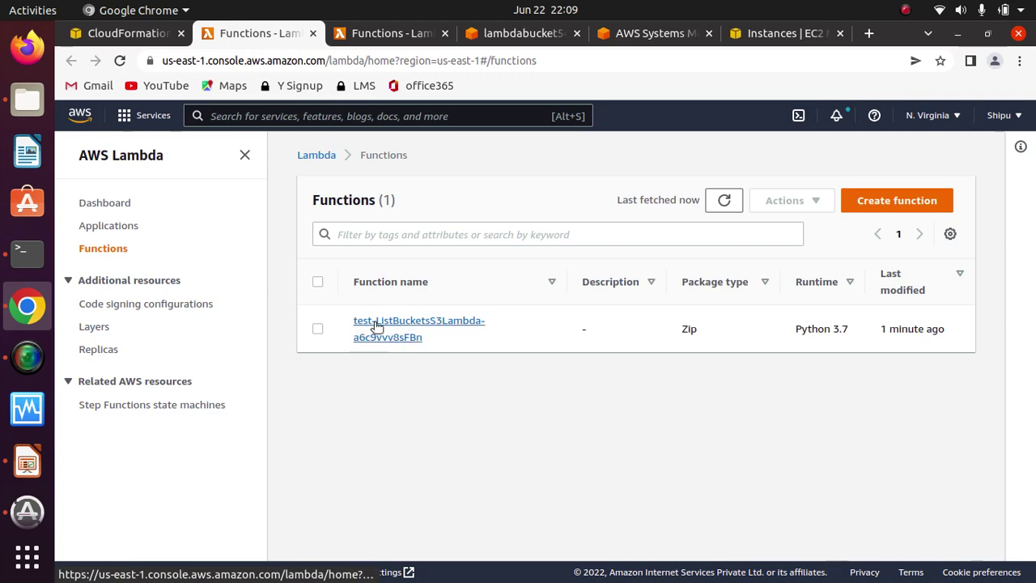
# Step: Check the stack's name in CloudFormation, and open the test-ListBucketsS3Lambda function to view its overview
pyautogui.click(126, 33)
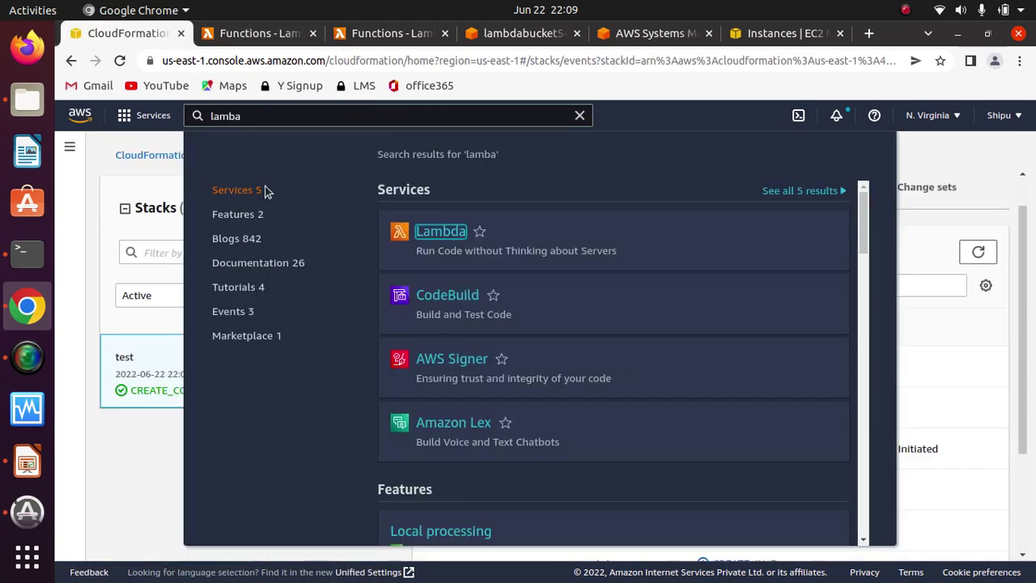
pyautogui.click(138, 435)
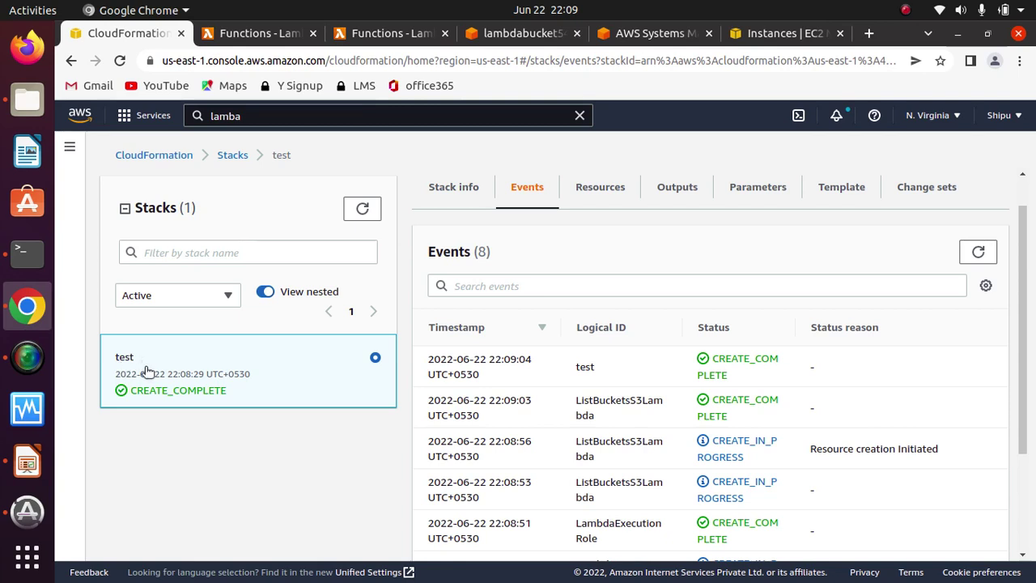
pyautogui.click(253, 37)
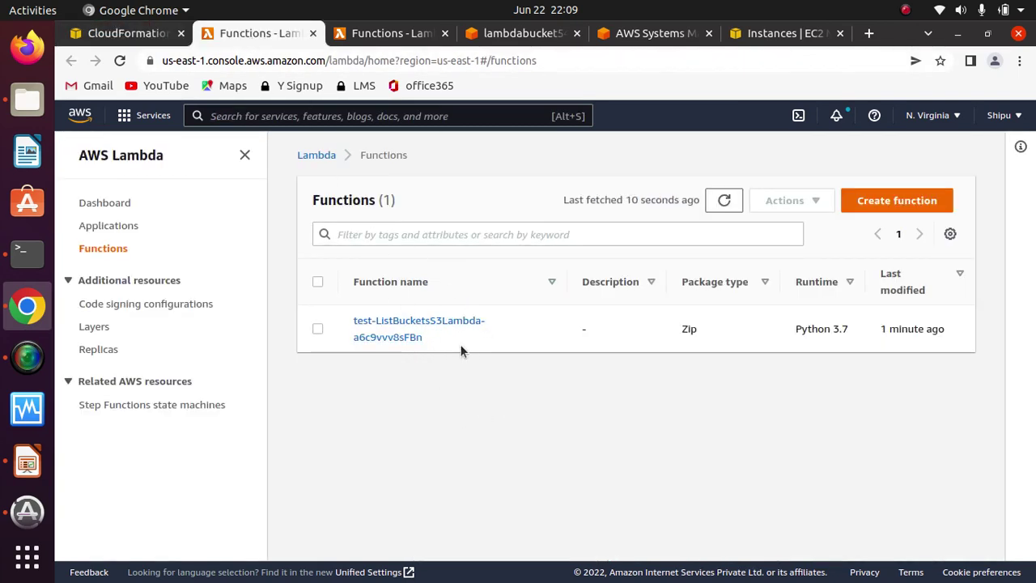
pyautogui.click(406, 335)
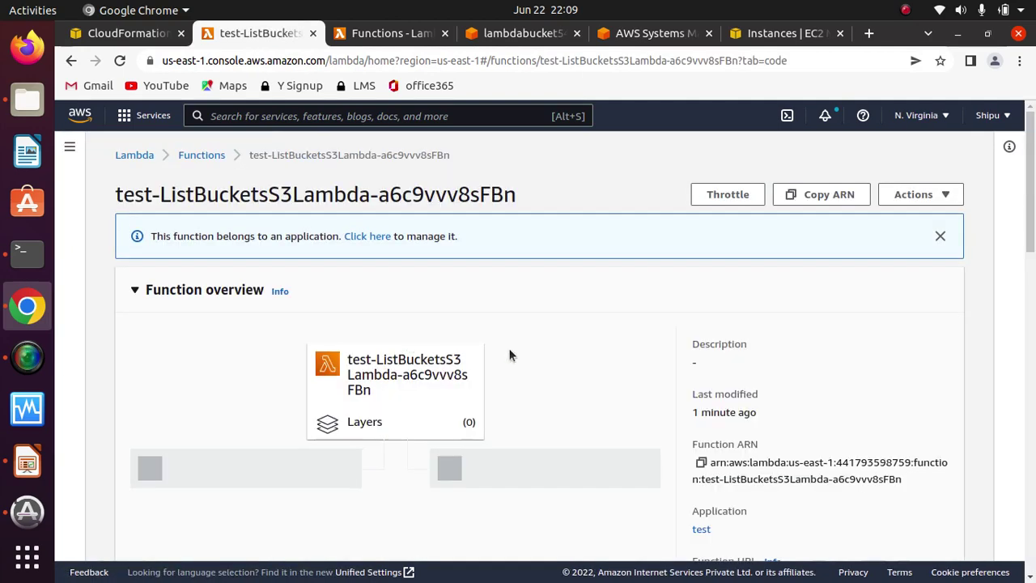
pyautogui.scroll(-3, 539, 345)
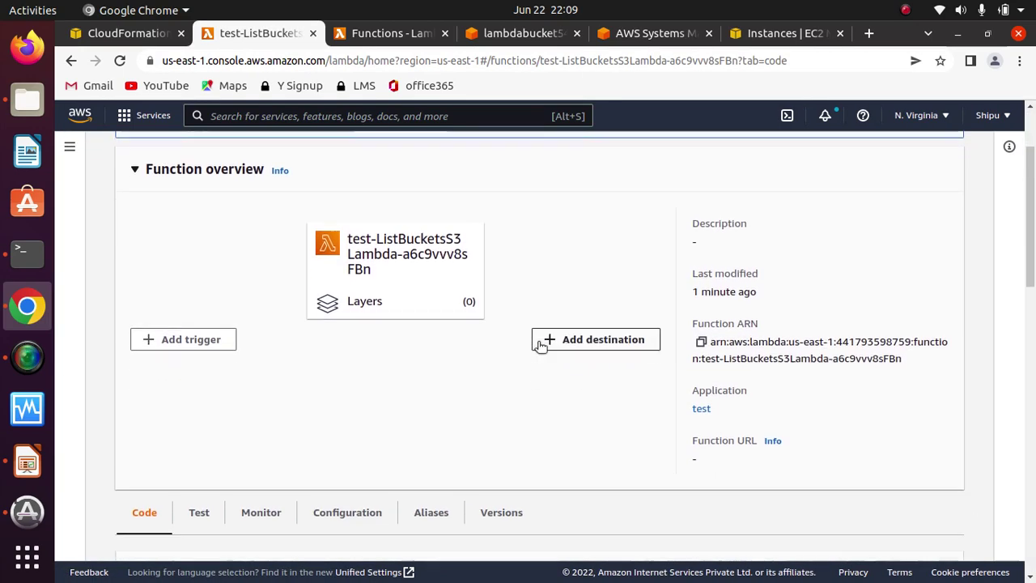
# Step: Examine the deployed function's index.py code, including its S3 client and bucket list output lines
pyautogui.scroll(-8, 539, 345)
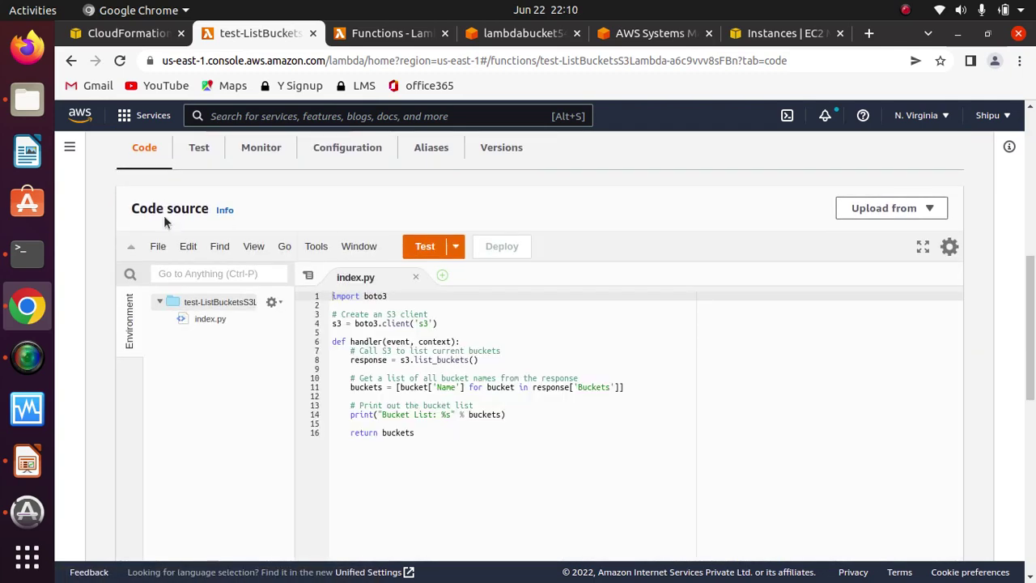
pyautogui.moveTo(521, 422); pyautogui.dragTo(374, 405)
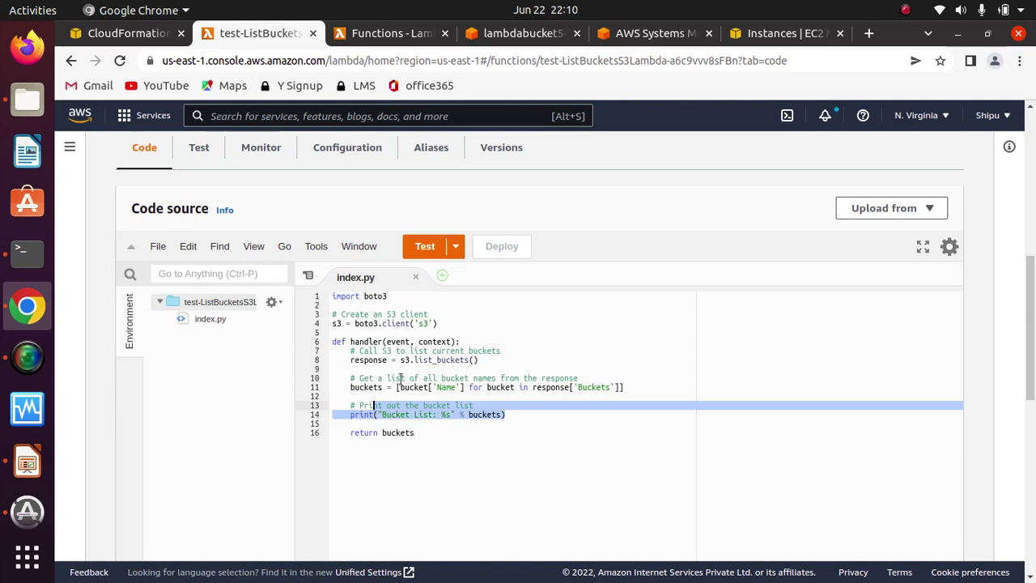
pyautogui.moveTo(437, 323); pyautogui.dragTo(360, 325)
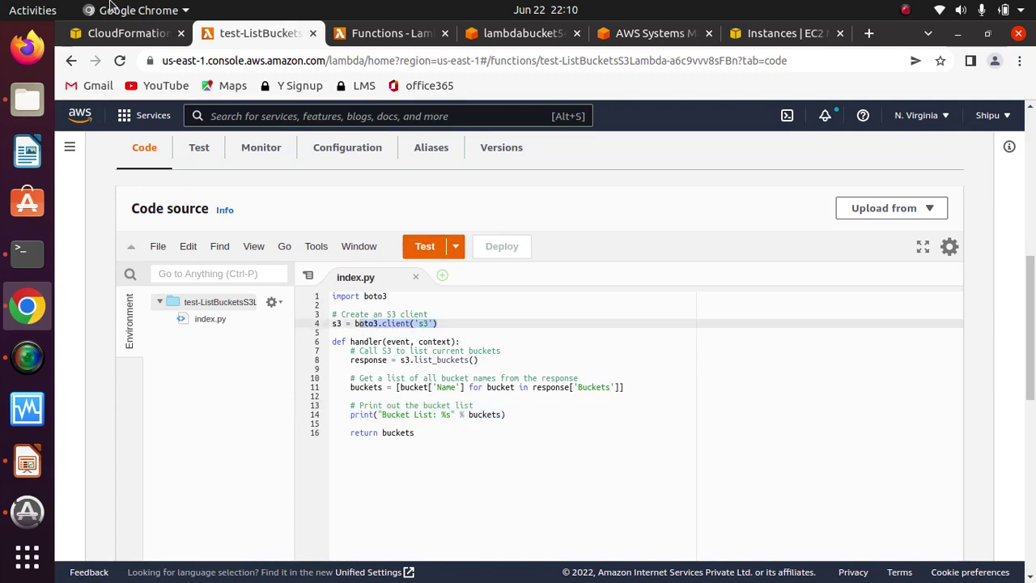
# Step: Open the test stack's template in CloudFormation and examine the S3Bucket and S3Key parameter references in the Lambda function's Code section
pyautogui.click(122, 33)
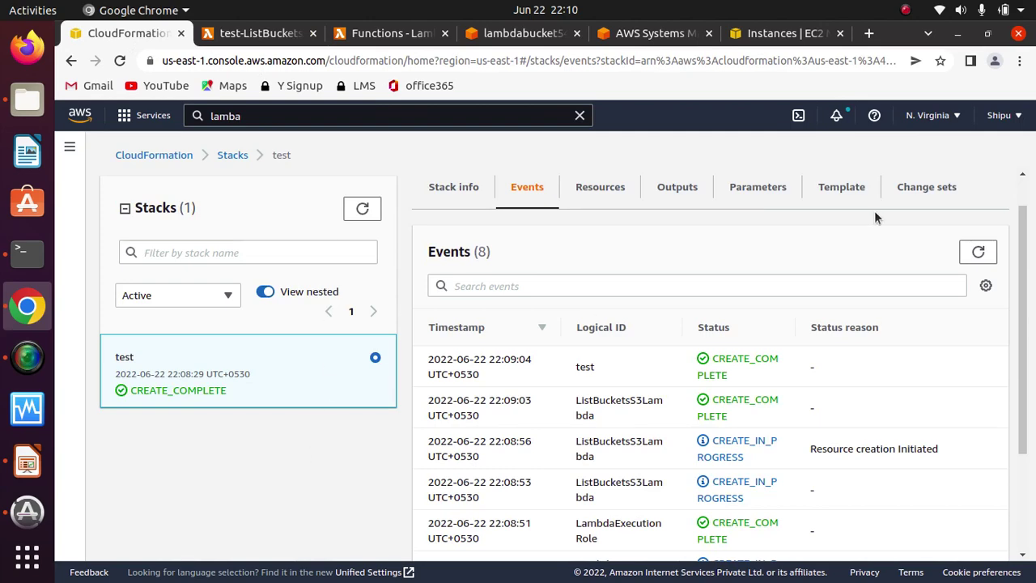
pyautogui.click(842, 188)
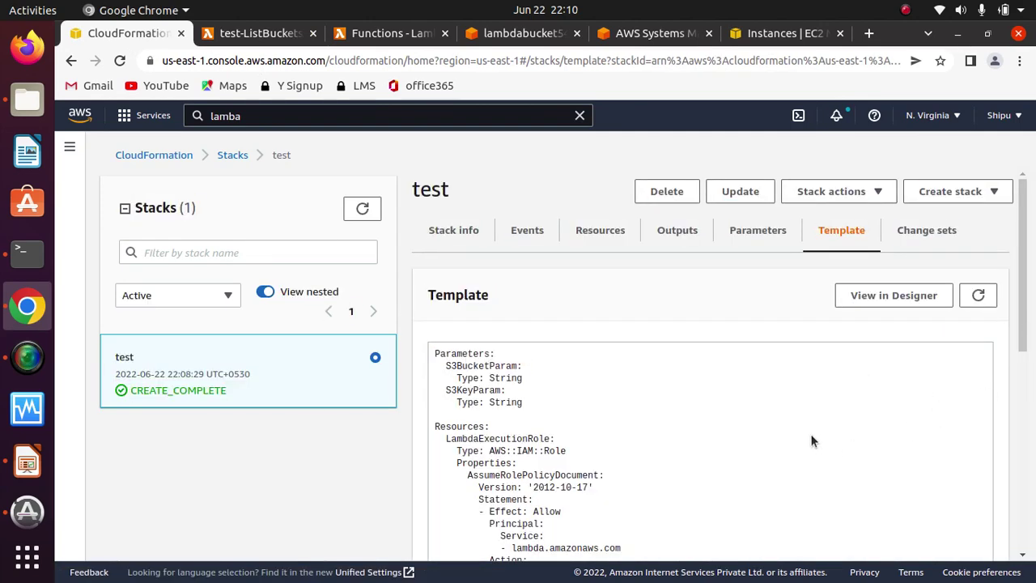
pyautogui.scroll(-3, 1025, 372)
pyautogui.moveTo(1024, 372); pyautogui.dragTo(1022, 536)
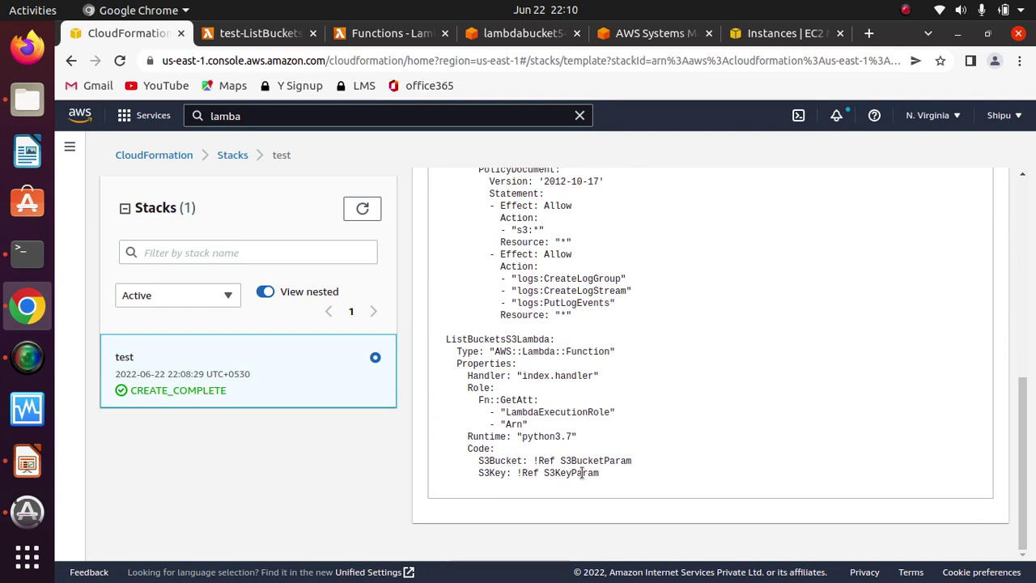
pyautogui.moveTo(619, 484); pyautogui.dragTo(474, 460)
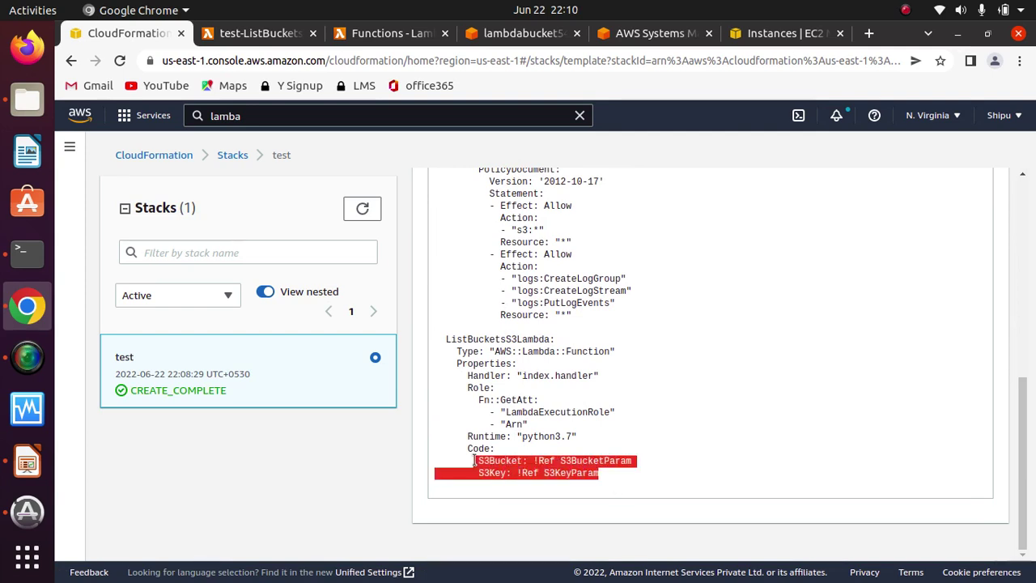
pyautogui.click(474, 460)
pyautogui.moveTo(538, 461); pyautogui.dragTo(630, 459)
pyautogui.click(597, 478)
pyautogui.click(617, 457)
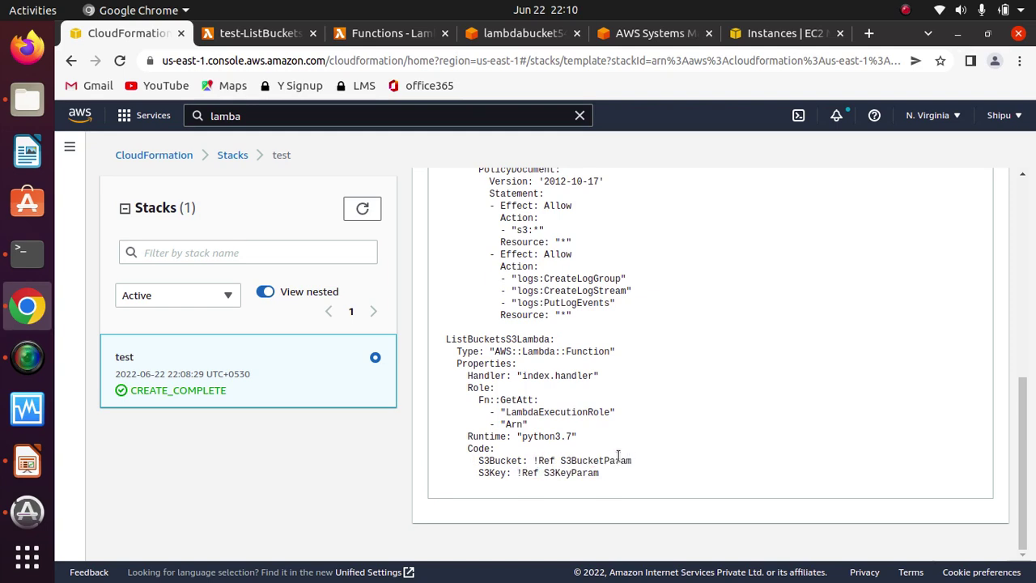
pyautogui.moveTo(489, 460); pyautogui.dragTo(476, 456)
pyautogui.moveTo(640, 463); pyautogui.dragTo(557, 459)
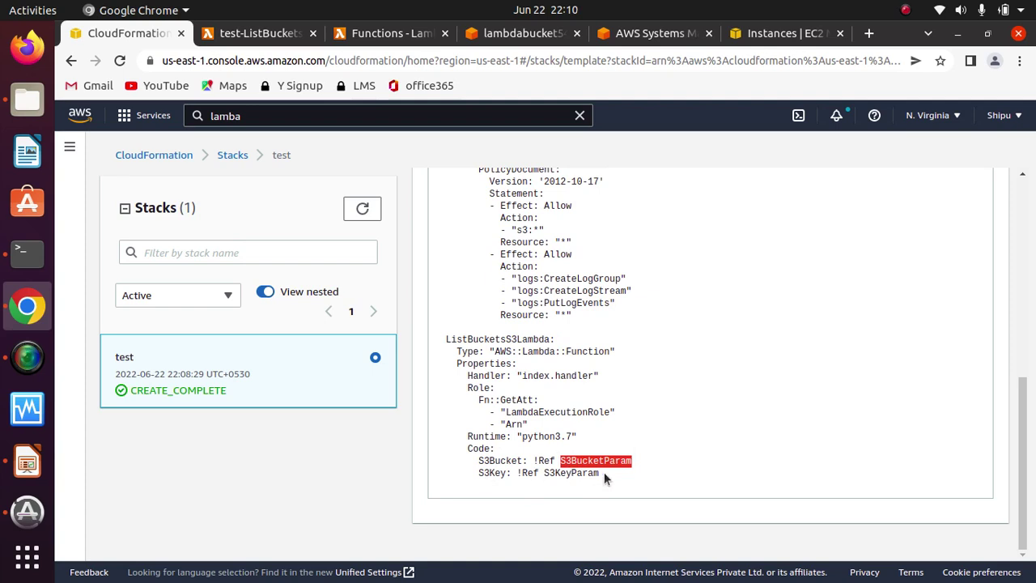
pyautogui.moveTo(599, 474); pyautogui.dragTo(522, 474)
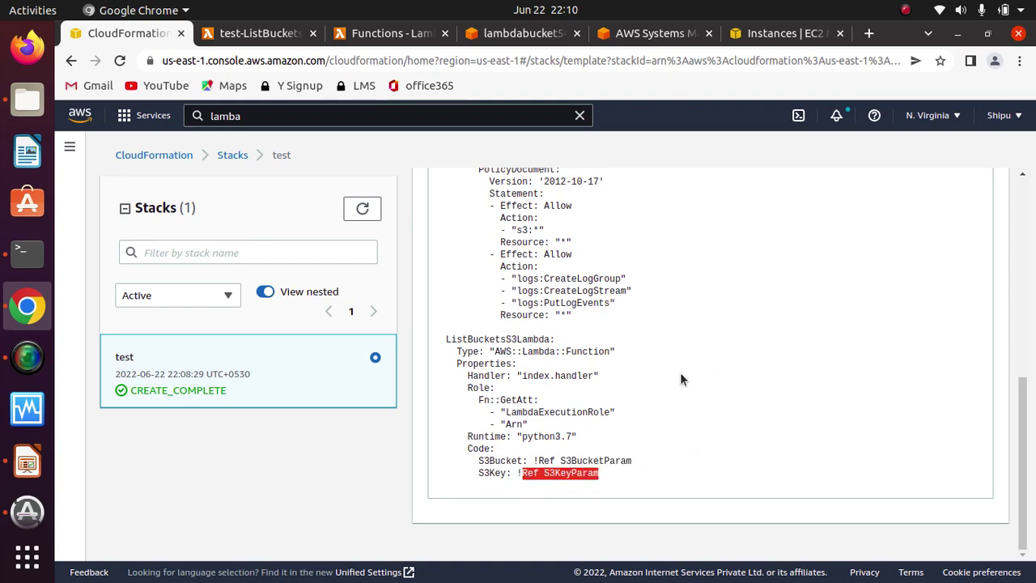
# Step: Return to the Lambda function's page and review the full index.py handler code
pyautogui.click(250, 41)
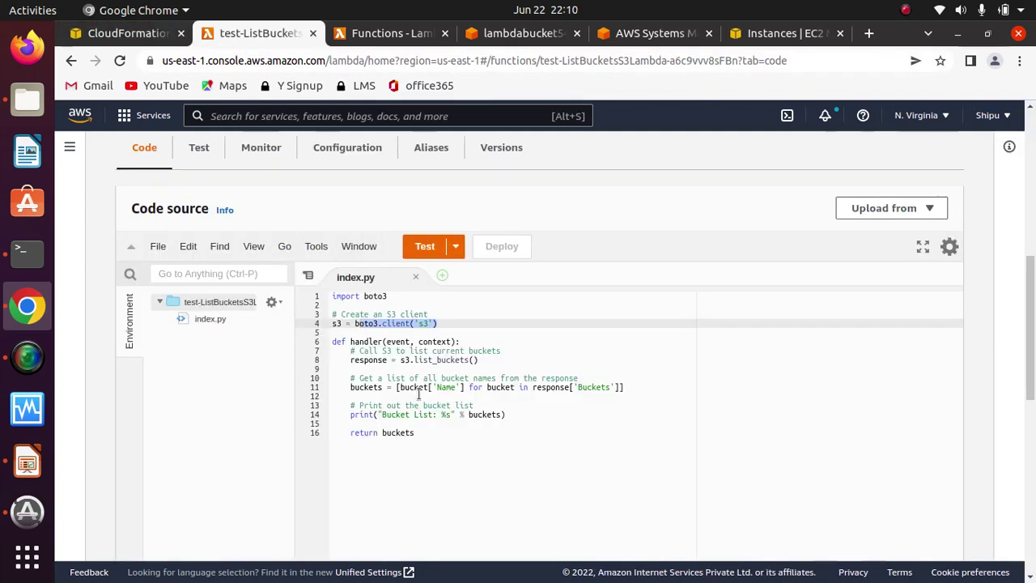
pyautogui.click(459, 469)
pyautogui.moveTo(458, 436); pyautogui.dragTo(304, 314)
pyautogui.click(477, 492)
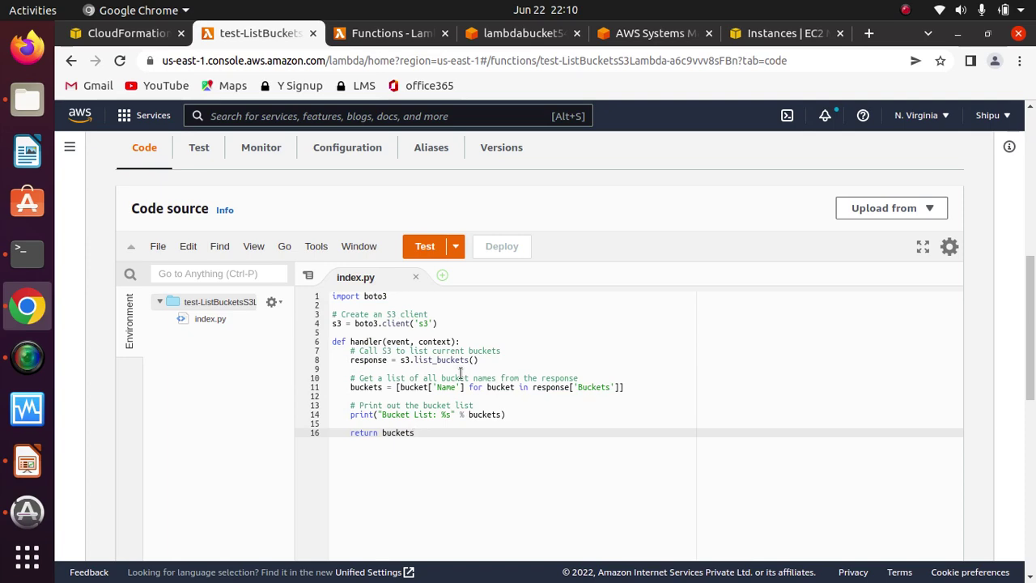
# Step: Create a private test event named test with the hello-world template, save it, and run the function with it
pyautogui.click(424, 246)
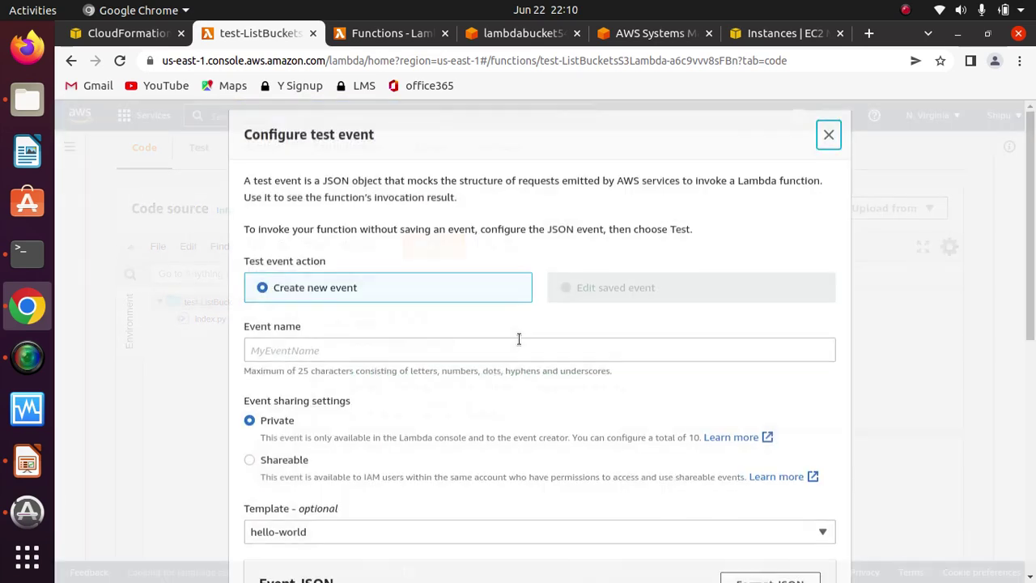
pyautogui.click(386, 350)
pyautogui.write('test')
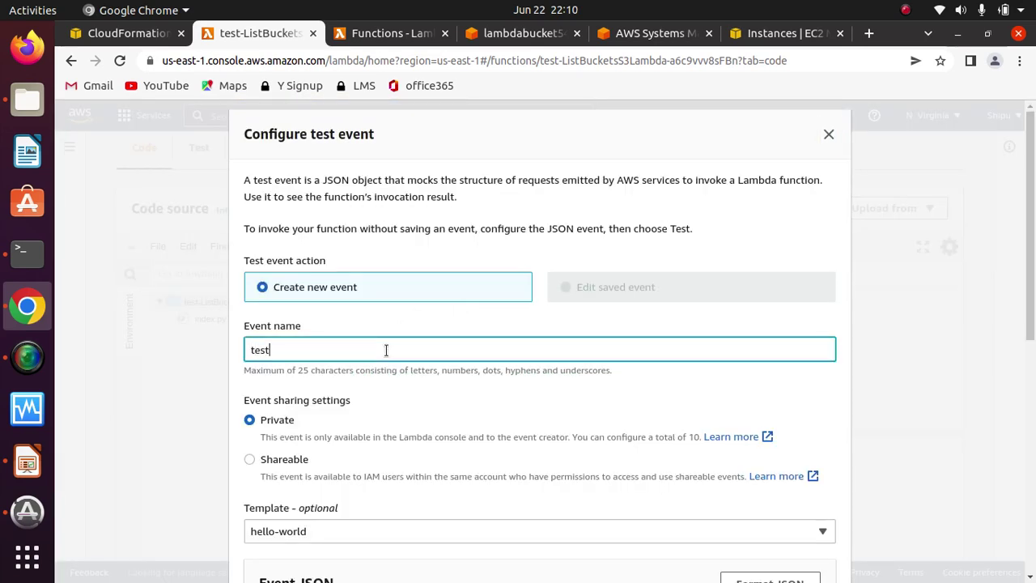
pyautogui.click(1032, 386)
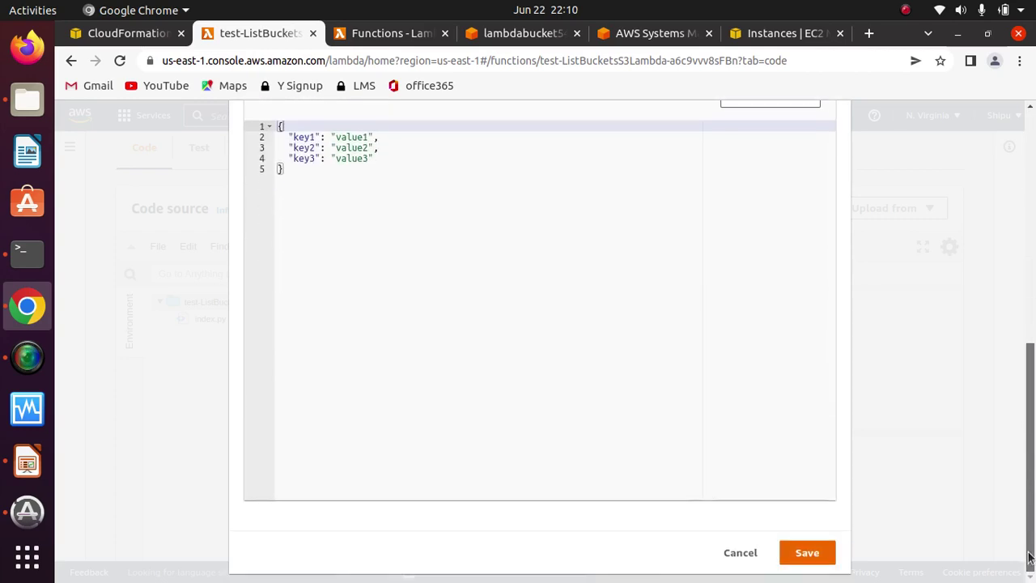
pyautogui.click(809, 553)
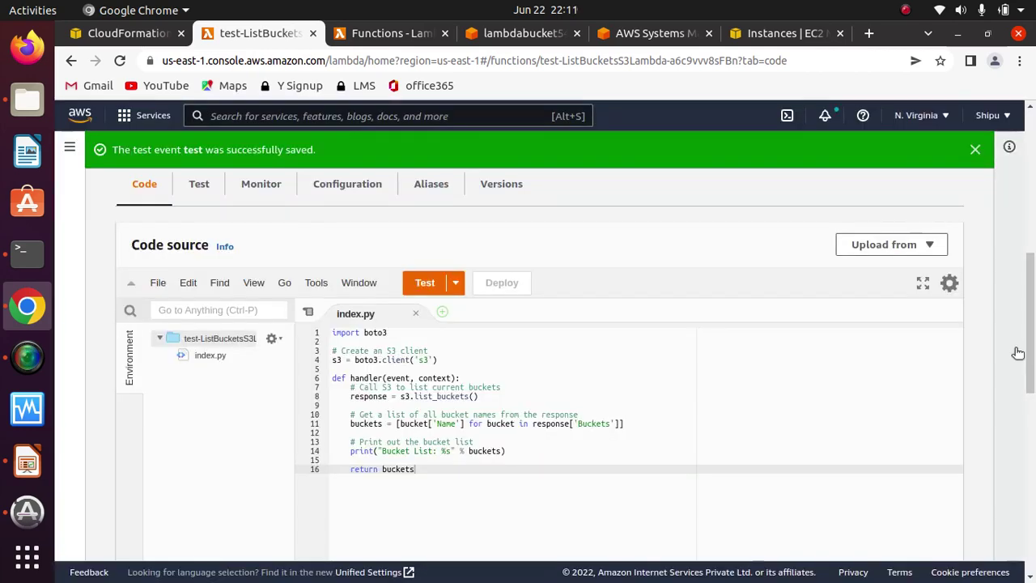
pyautogui.click(425, 283)
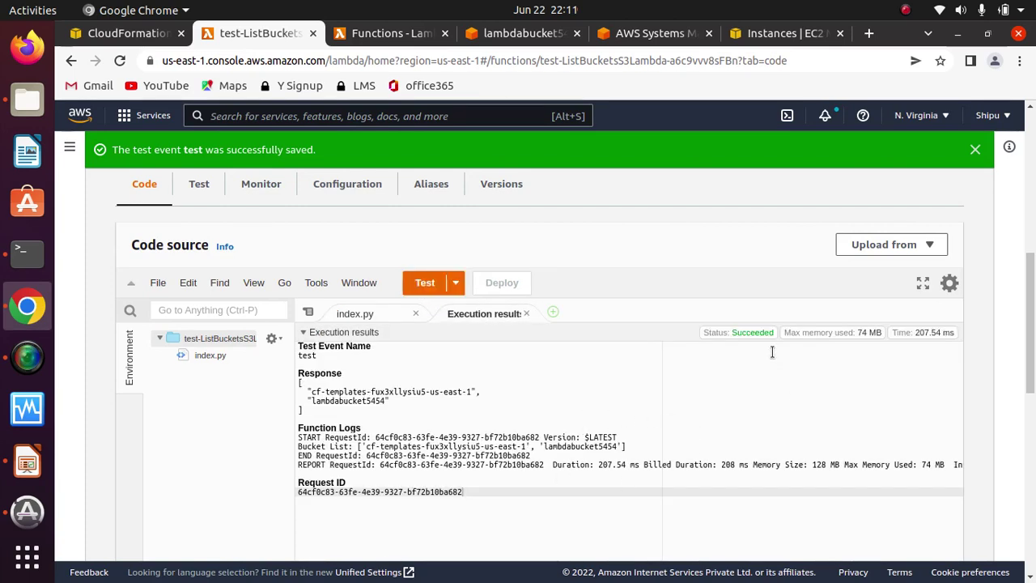
# Step: Compare the bucket names in the function's test response with the S3 buckets list
pyautogui.moveTo(377, 413); pyautogui.dragTo(302, 391)
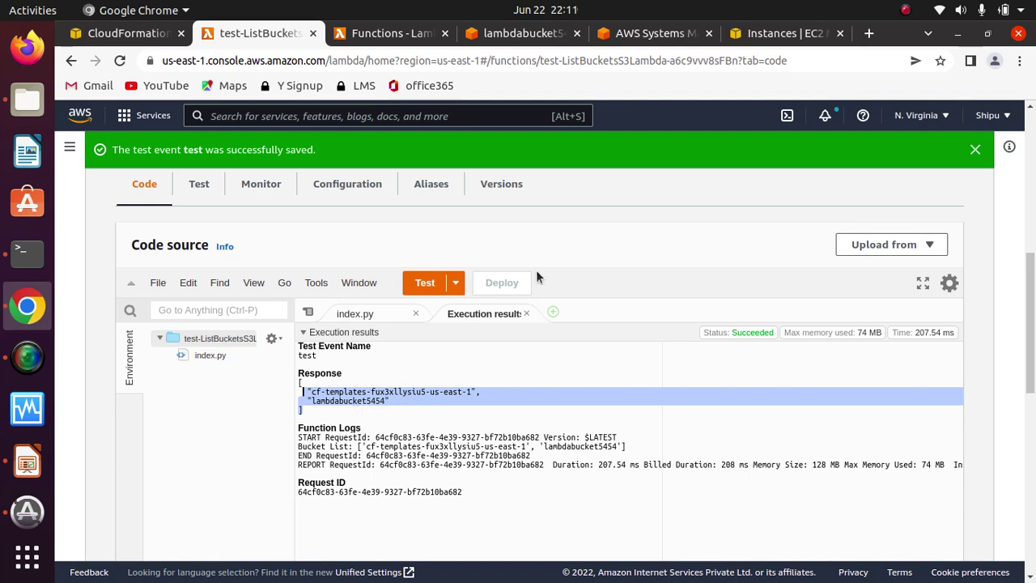
pyautogui.click(394, 33)
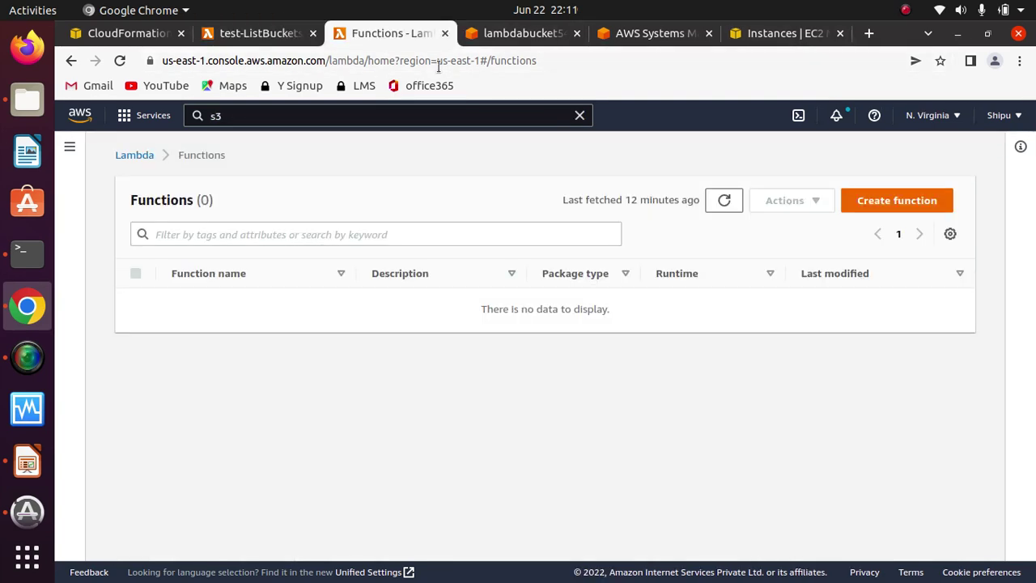
pyautogui.click(522, 33)
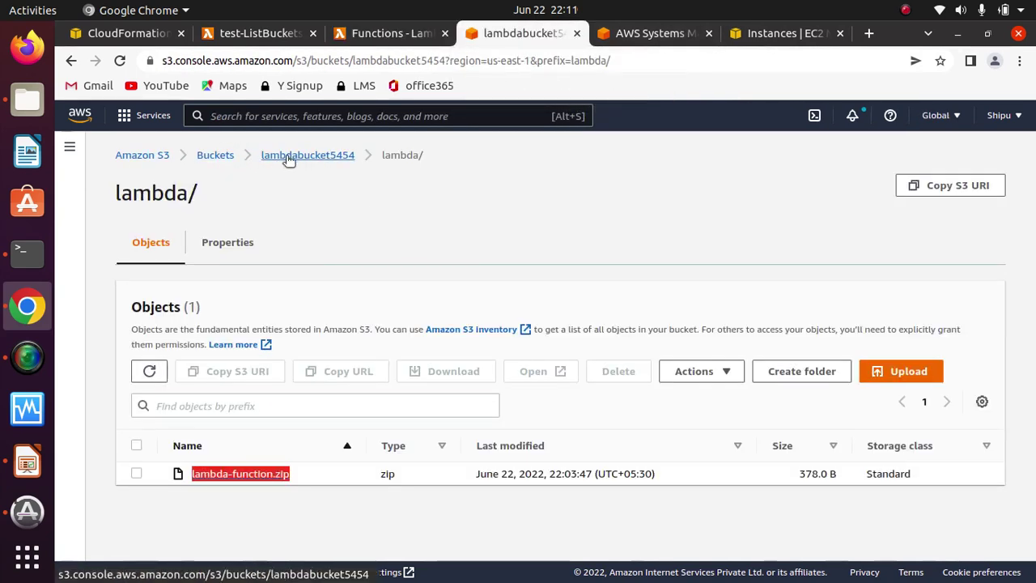
pyautogui.click(217, 157)
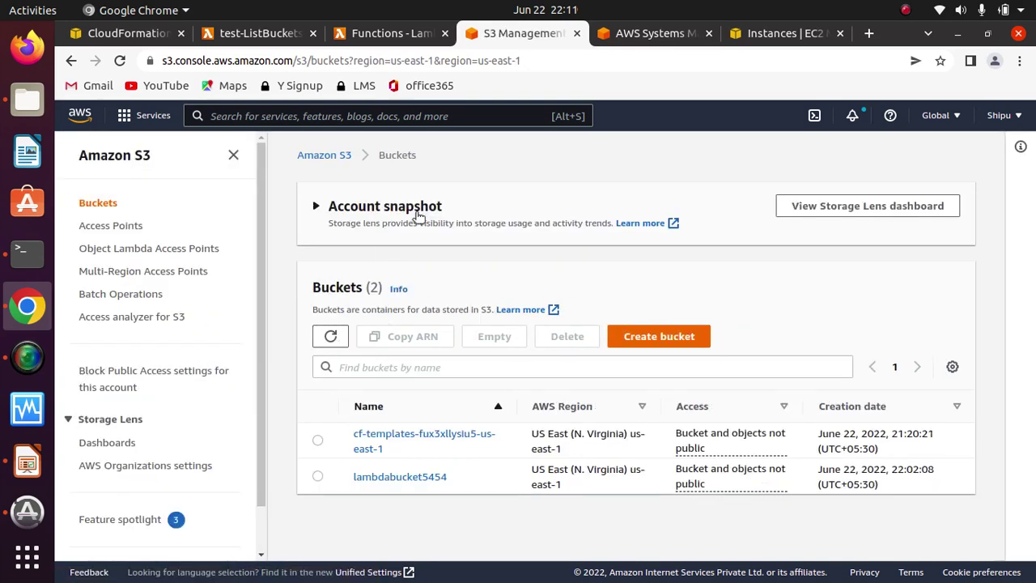
pyautogui.click(119, 60)
pyautogui.click(361, 37)
pyautogui.click(266, 38)
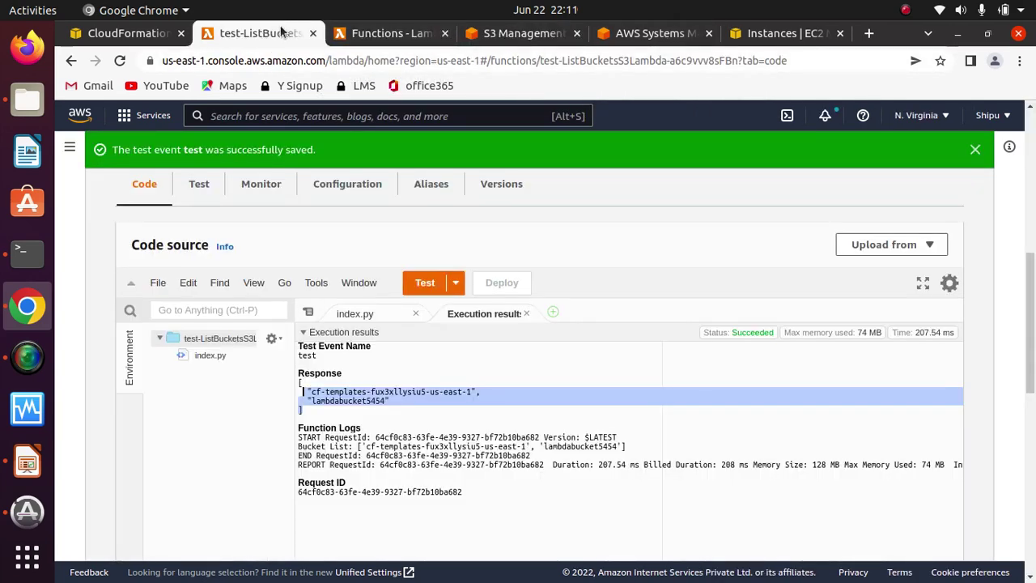
pyautogui.click(438, 400)
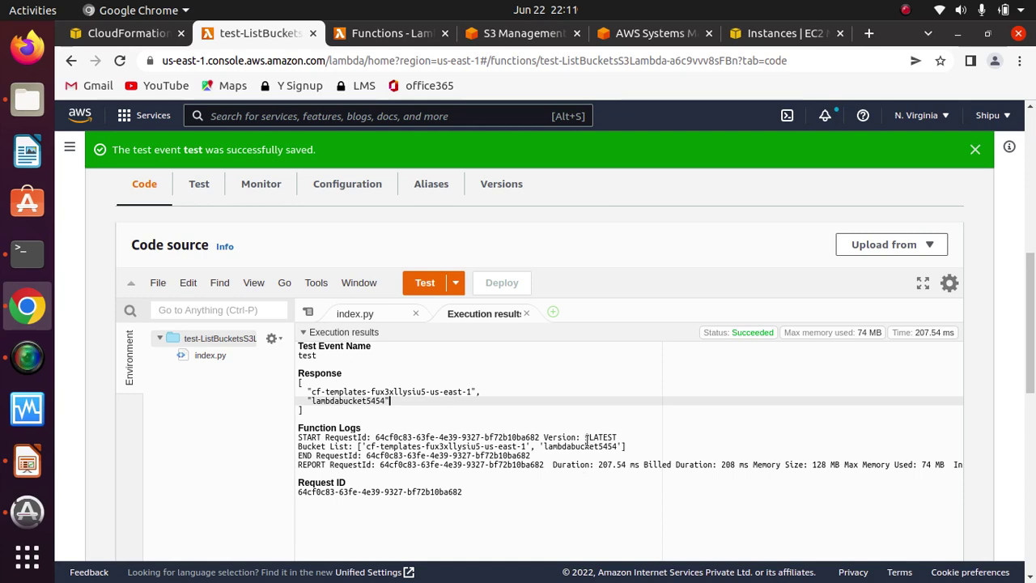
# Step: Look over the function overview, and recheck the parameters in the test stack's CloudFormation template
pyautogui.moveTo(1029, 323); pyautogui.dragTo(1030, 133)
pyautogui.scroll(-3, 1030, 143)
pyautogui.scroll(3, 1029, 143)
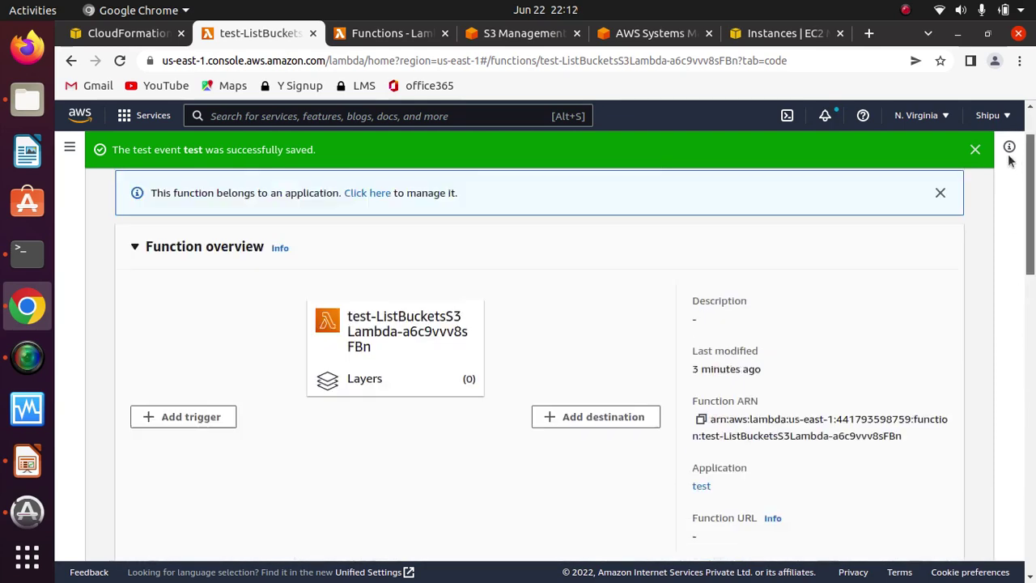
pyautogui.click(121, 32)
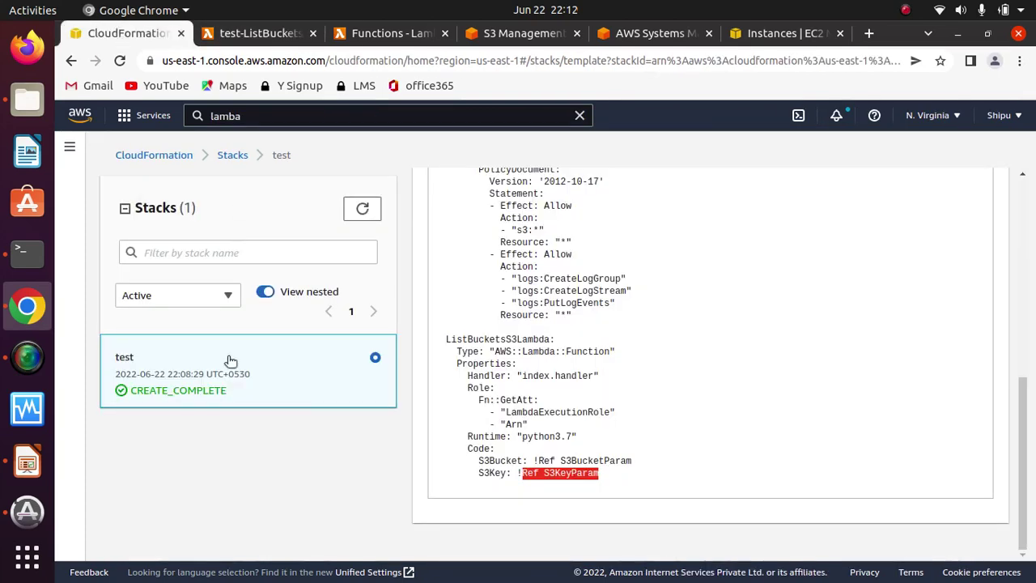
pyautogui.scroll(5, 1029, 439)
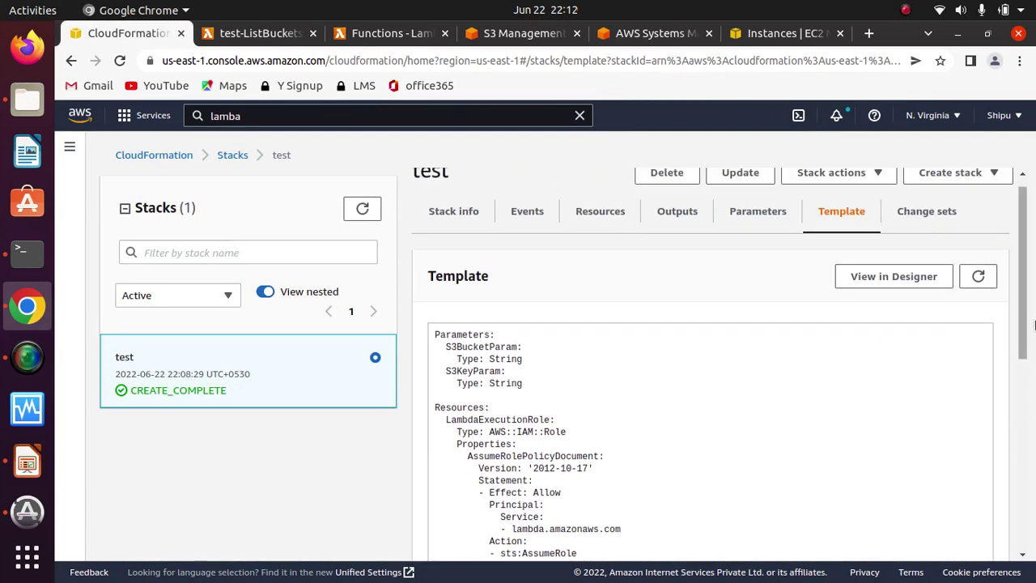
pyautogui.hotkey('ctrl', 'a')
pyautogui.click(793, 358)
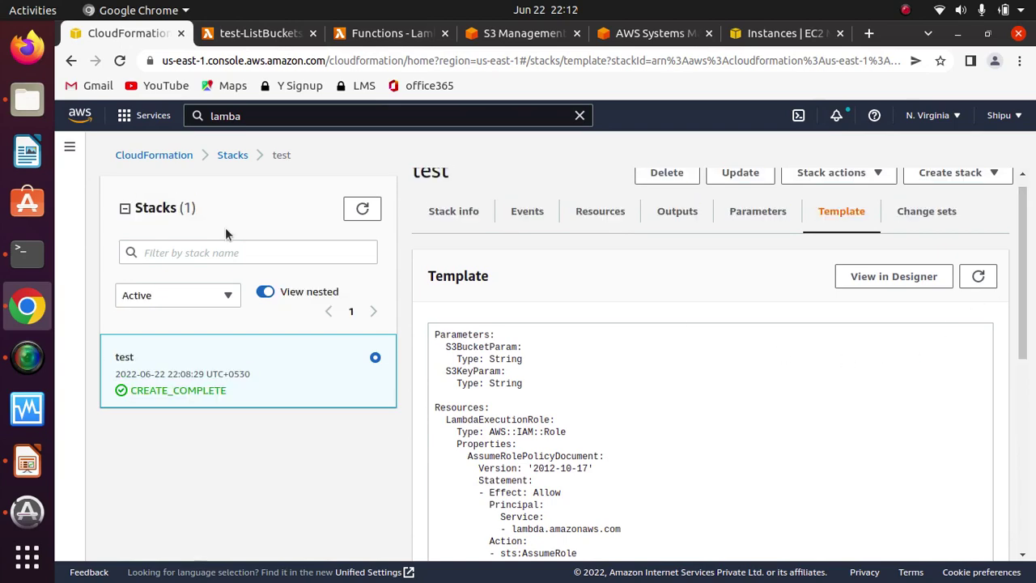
# Step: Switch to the file manager, open 3-lambda-s3-version.yml from the 2-zip-s3 folder in the text editor, and read through its resources
pyautogui.click(27, 99)
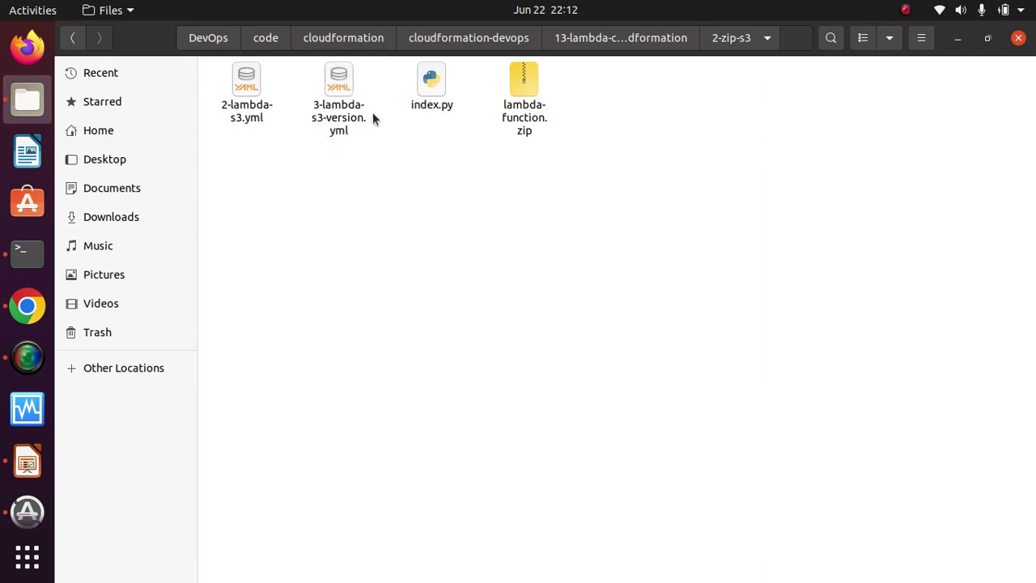
pyautogui.doubleClick(341, 76)
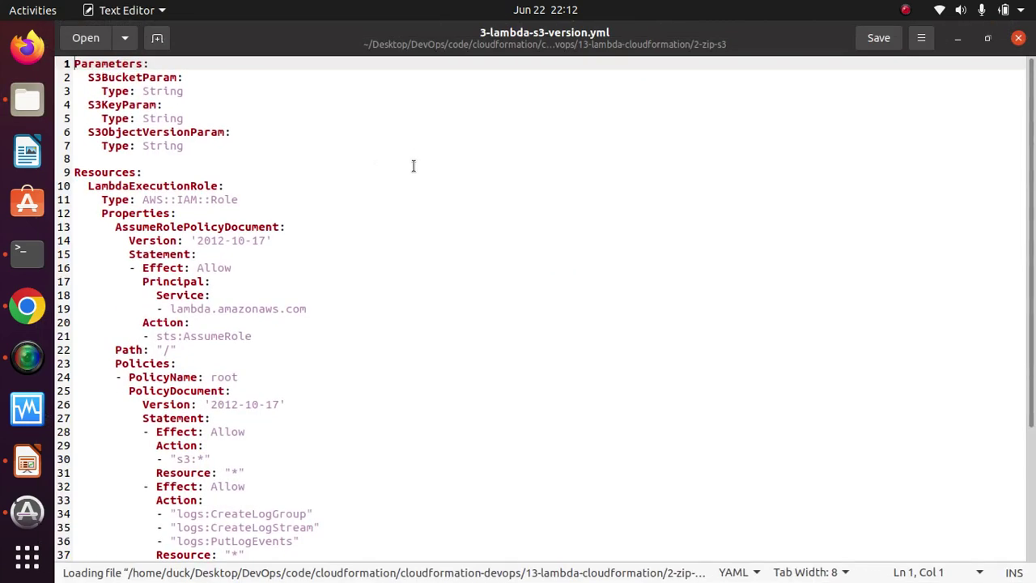
pyautogui.click(413, 166)
pyautogui.scroll(-3, 1032, 346)
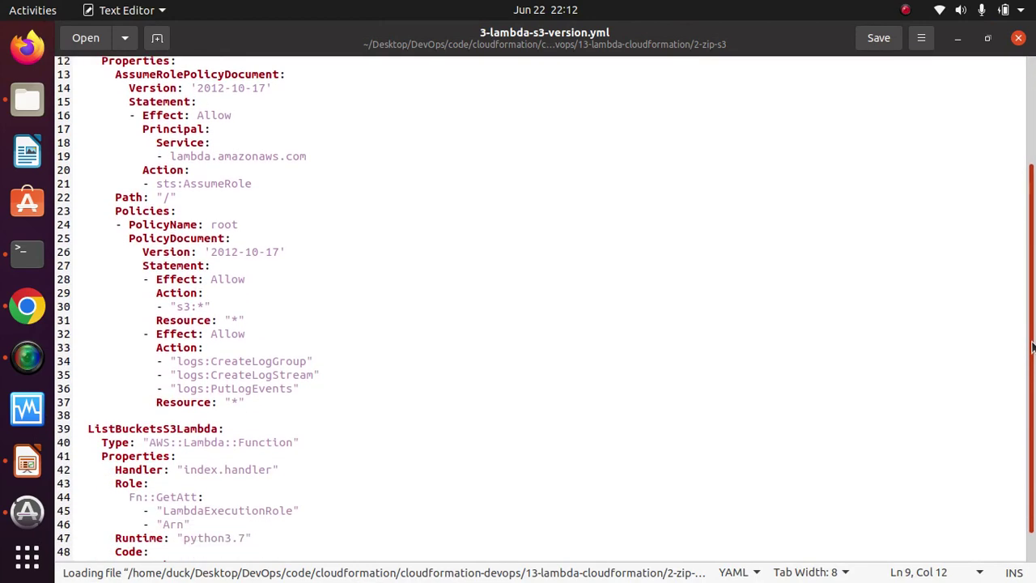
# Step: Review the 3-lambda-s3-version.yml template, focusing on the S3ObjectVersionParam parameter and its type definition
pyautogui.scroll(-1, 1032, 347)
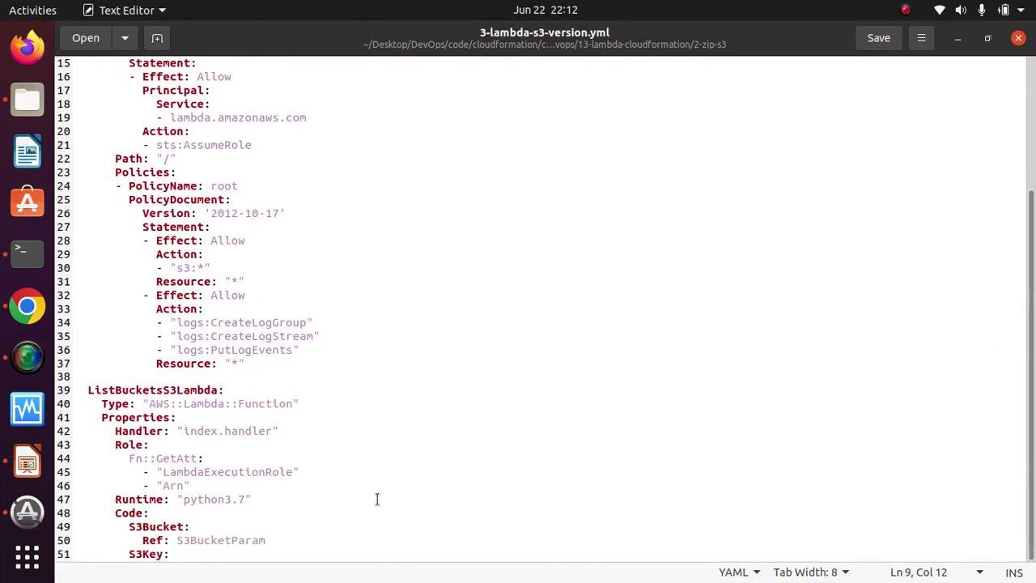
pyautogui.scroll(5, 518, 340)
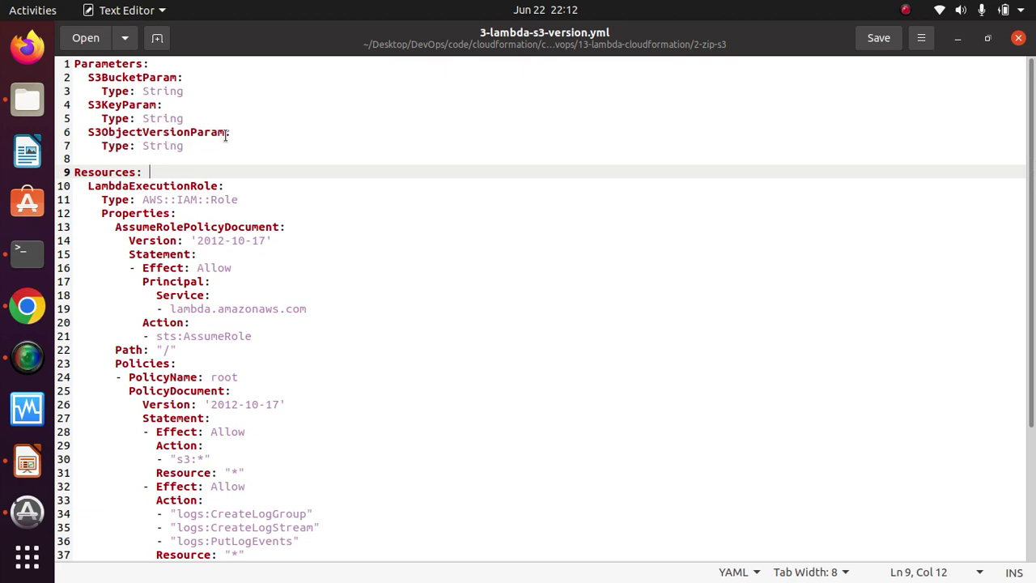
pyautogui.moveTo(191, 148); pyautogui.dragTo(85, 135)
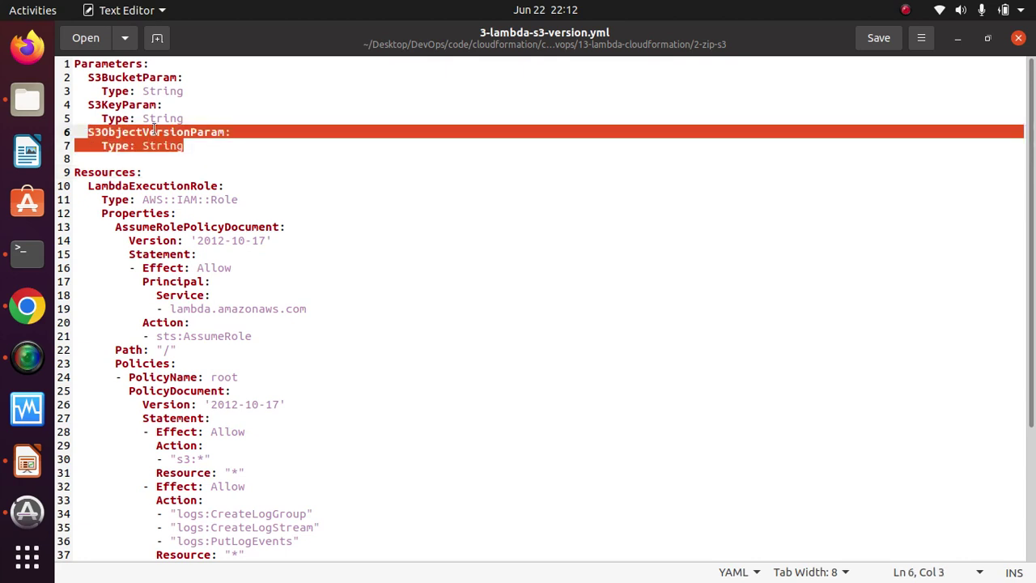
pyautogui.click(207, 148)
pyautogui.moveTo(195, 148); pyautogui.dragTo(85, 135)
pyautogui.click(194, 148)
pyautogui.moveTo(195, 148); pyautogui.dragTo(79, 125)
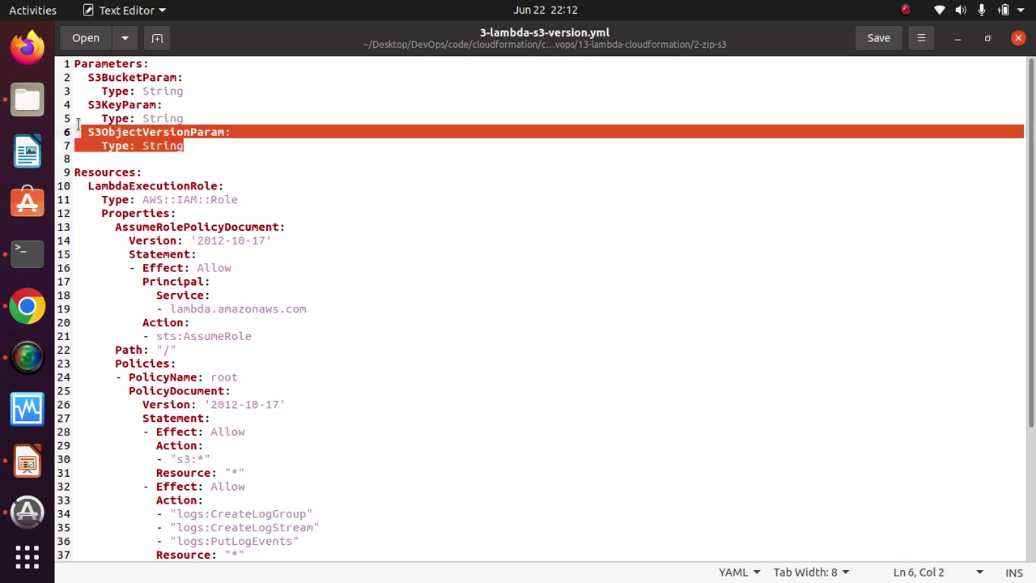
pyautogui.click(191, 146)
pyautogui.moveTo(192, 146); pyautogui.dragTo(83, 141)
pyautogui.scroll(-5, 1024, 178)
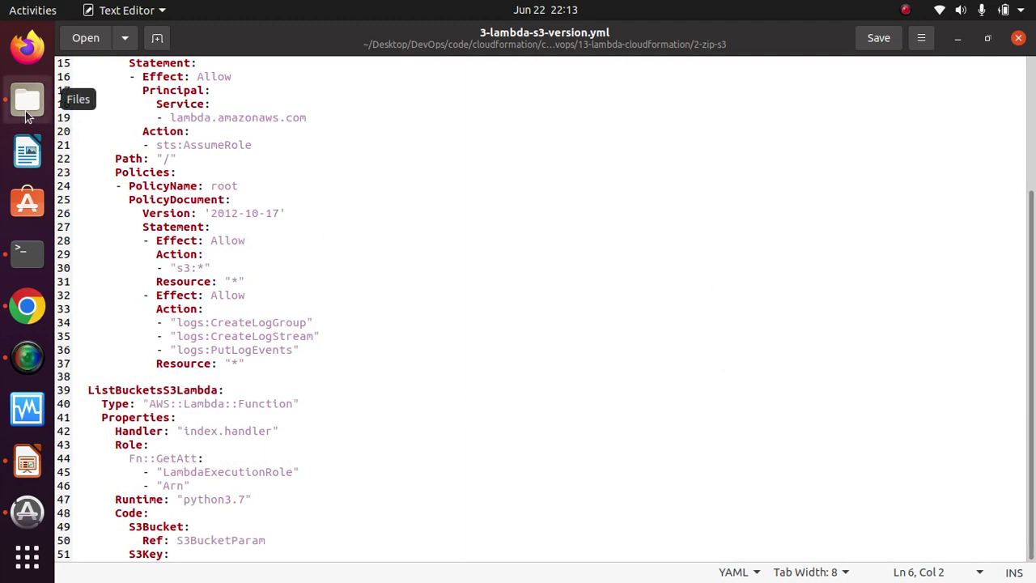
# Step: Switch to Chrome and view the contents of the lambda/ folder in the S3 bucket lambdabucket5454
pyautogui.click(27, 301)
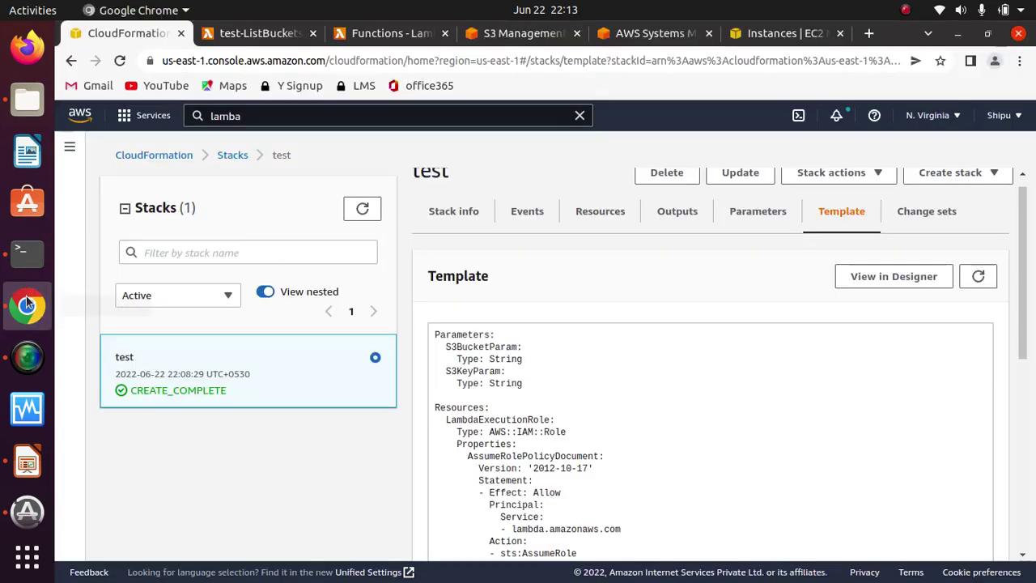
pyautogui.click(506, 33)
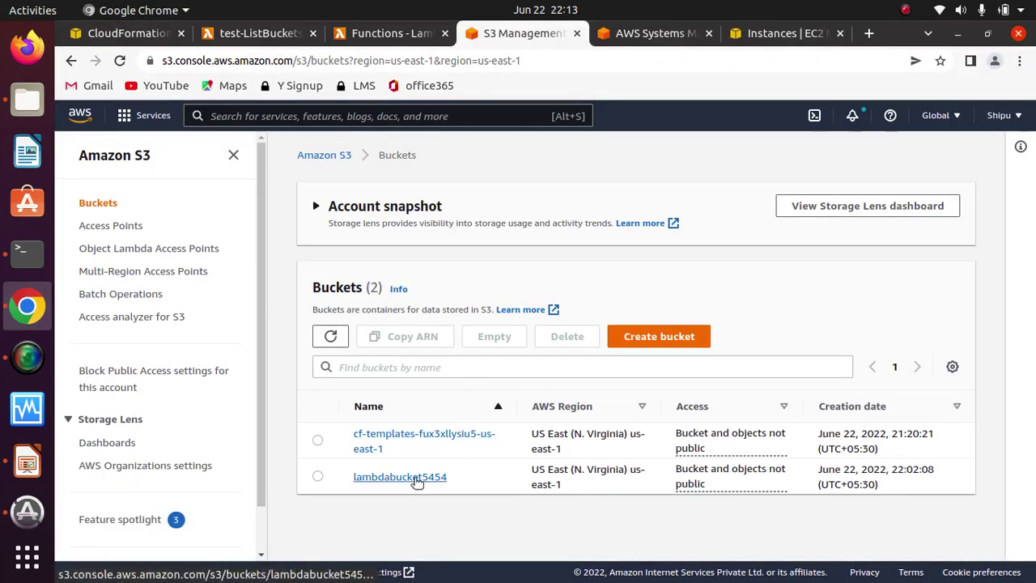
pyautogui.click(399, 477)
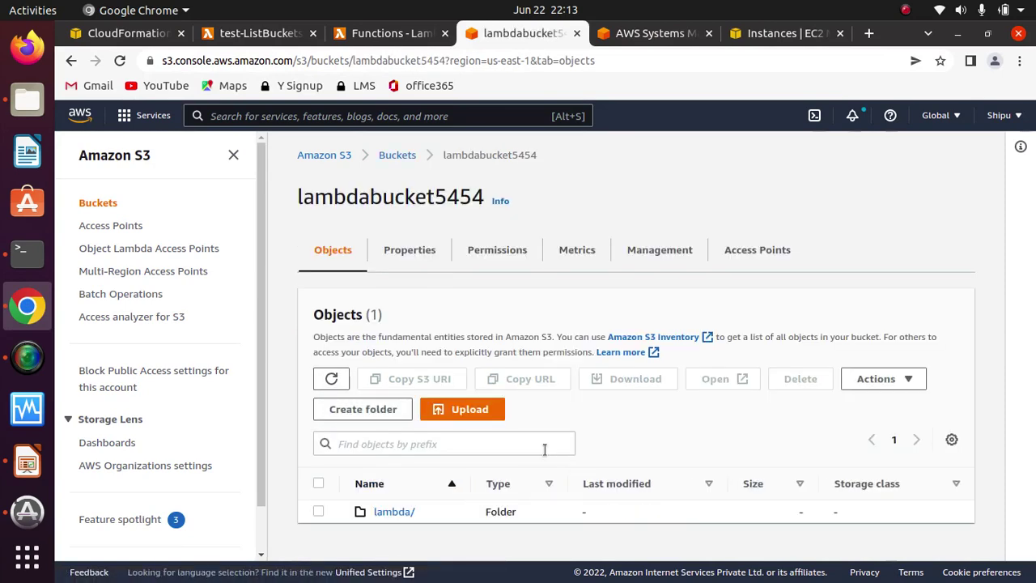
pyautogui.click(398, 512)
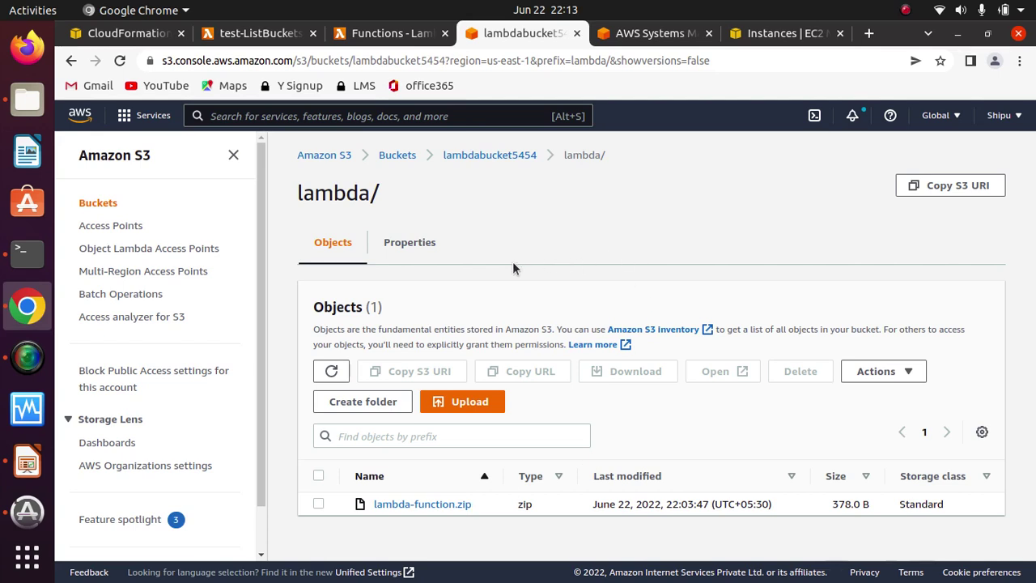
# Step: Return to the Text Editor and recheck the S3ObjectVersionParam definition in the template's Parameters section, then minimize the editor
pyautogui.click(129, 33)
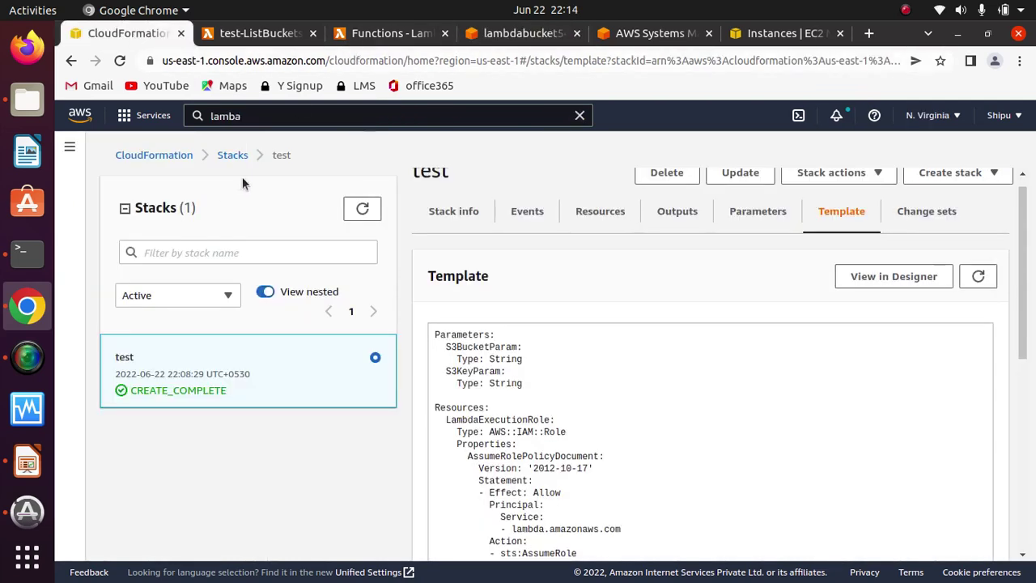
pyautogui.click(27, 462)
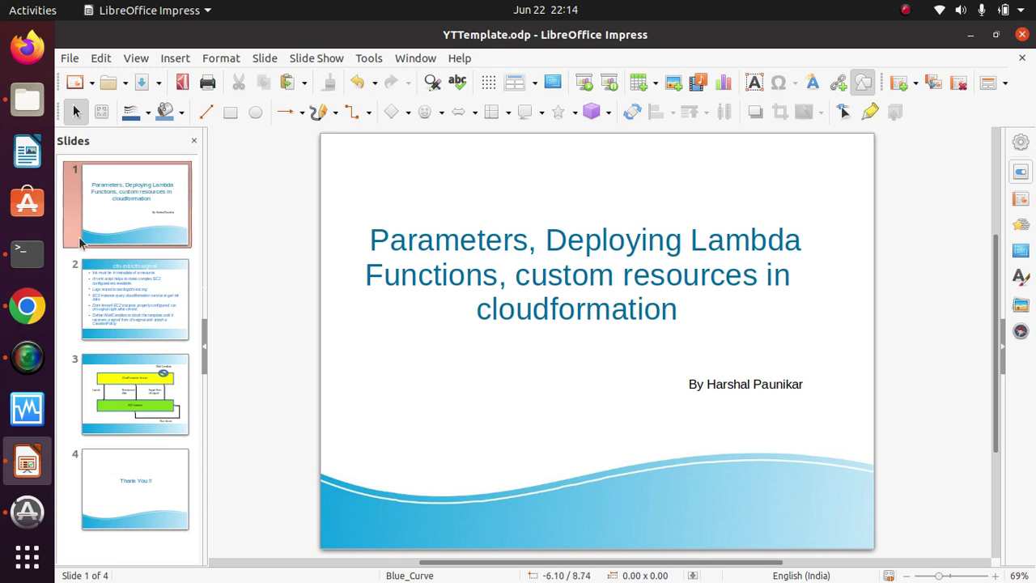
pyautogui.click(971, 35)
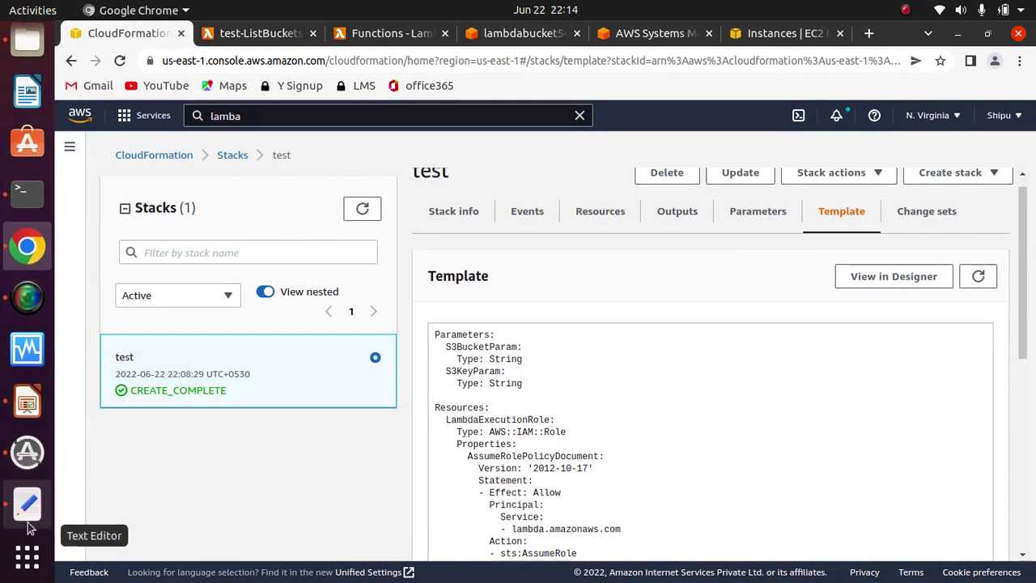
pyautogui.click(27, 506)
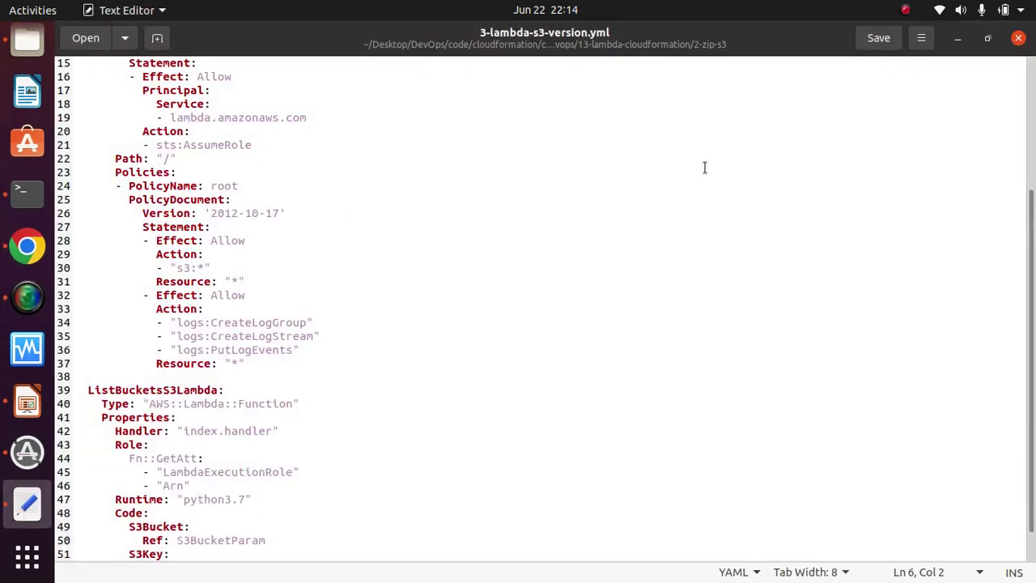
pyautogui.moveTo(1031, 251); pyautogui.dragTo(1031, 96)
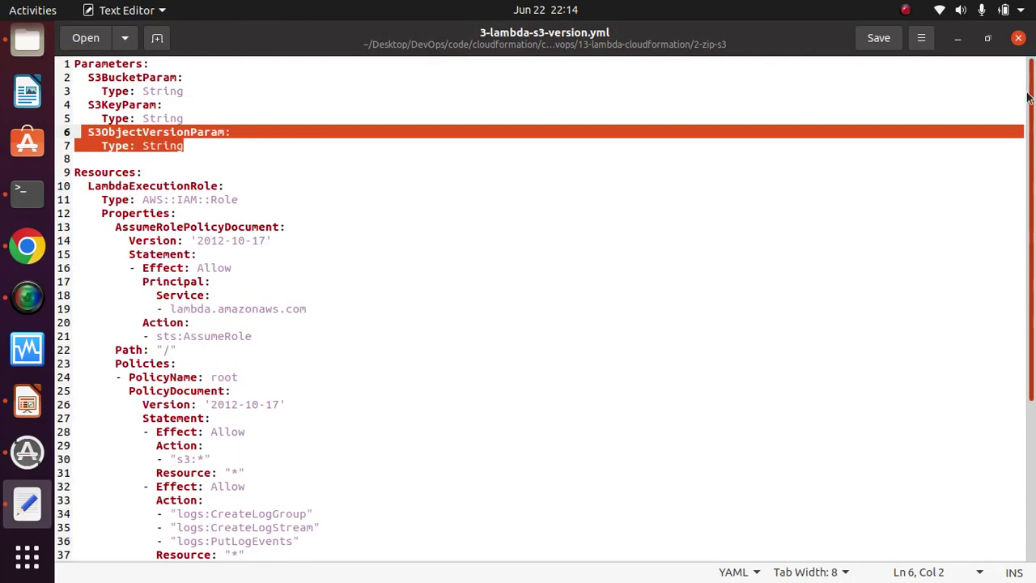
pyautogui.click(144, 141)
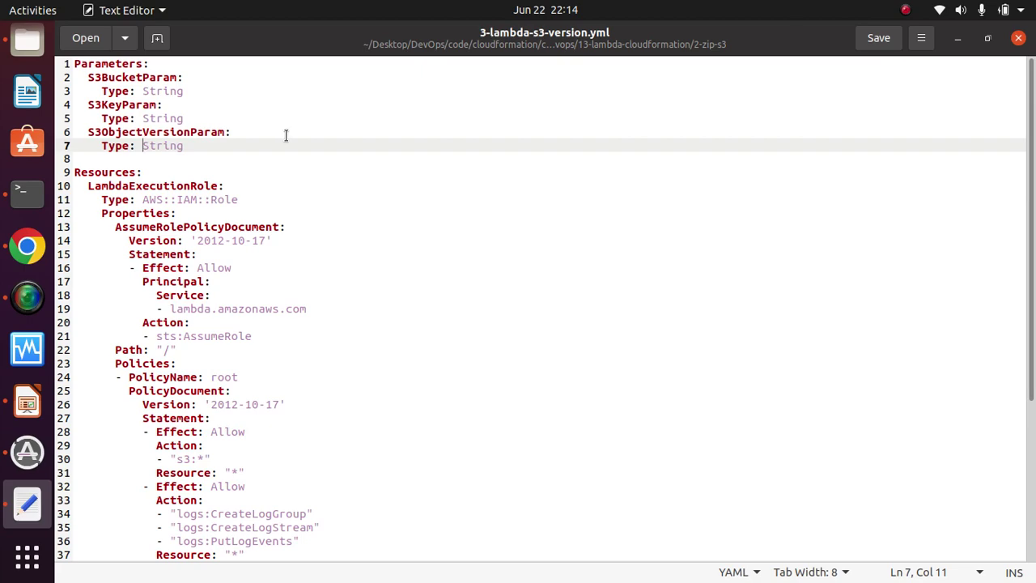
pyautogui.click(958, 39)
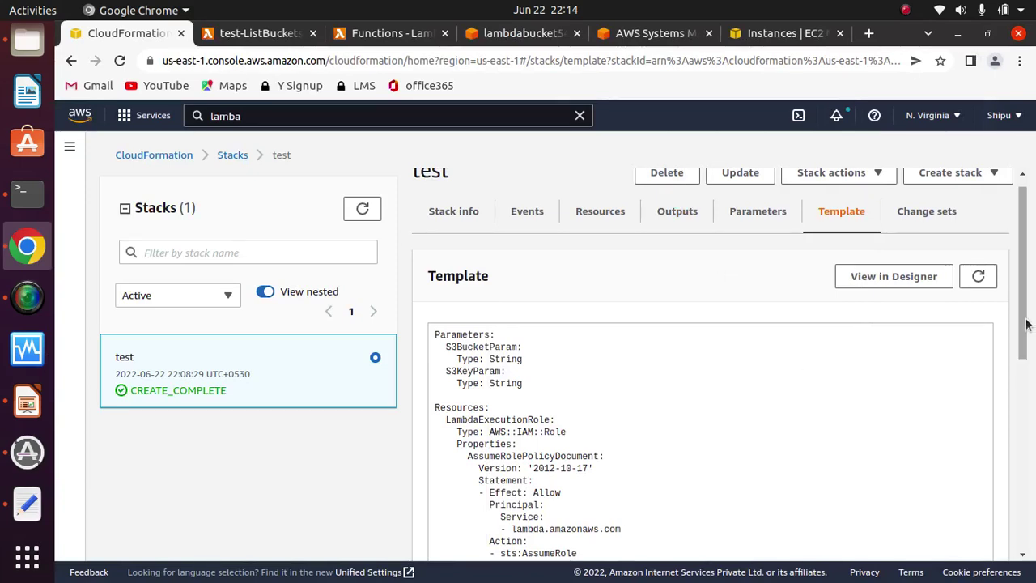
pyautogui.scroll(1, 967, 327)
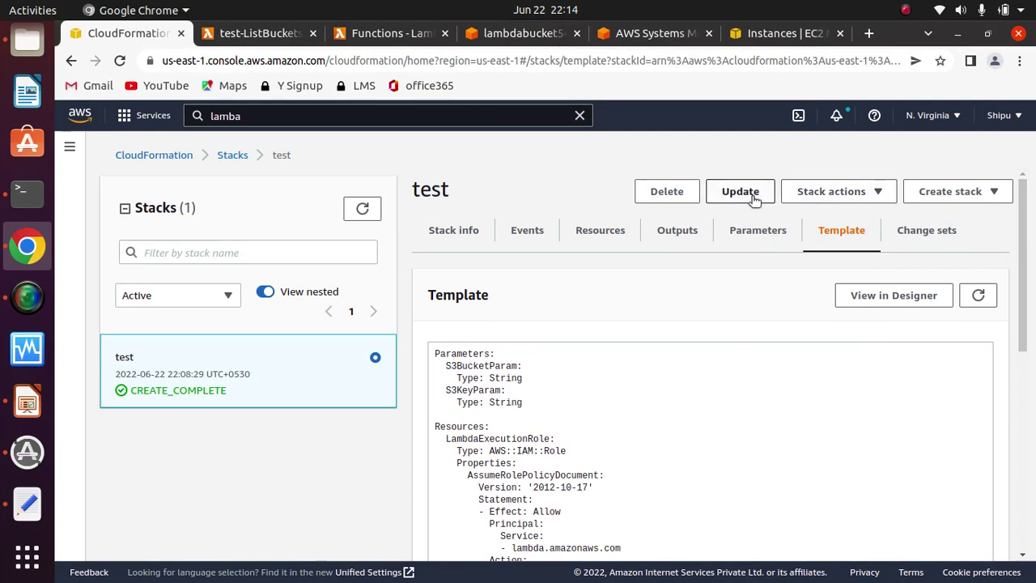
pyautogui.click(835, 202)
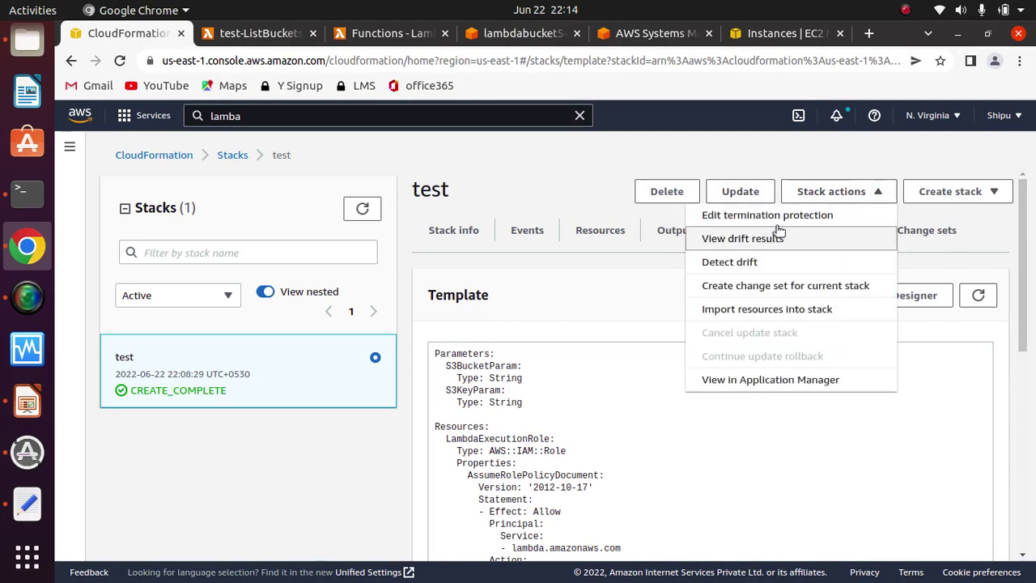
pyautogui.click(596, 355)
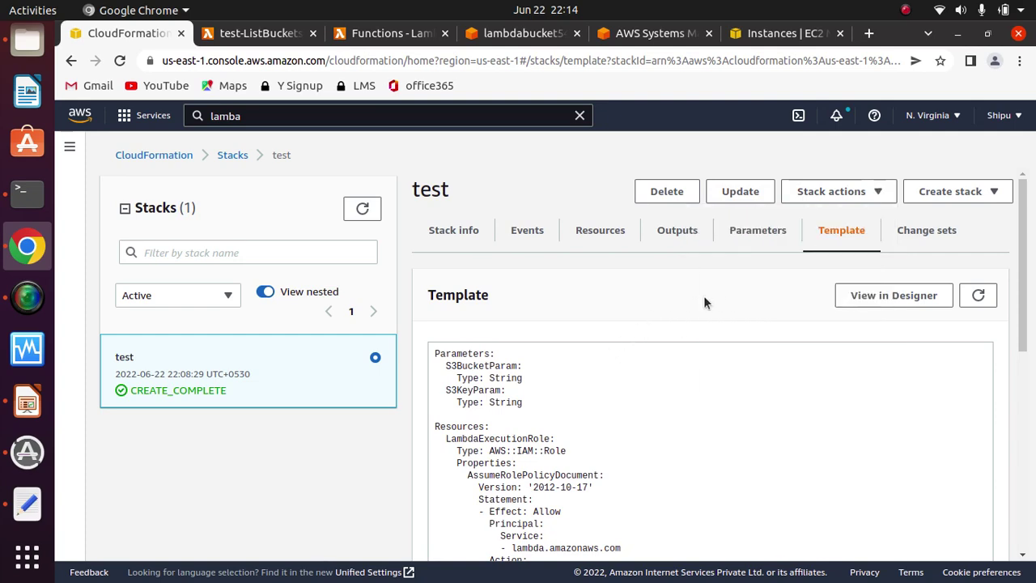
pyautogui.click(740, 194)
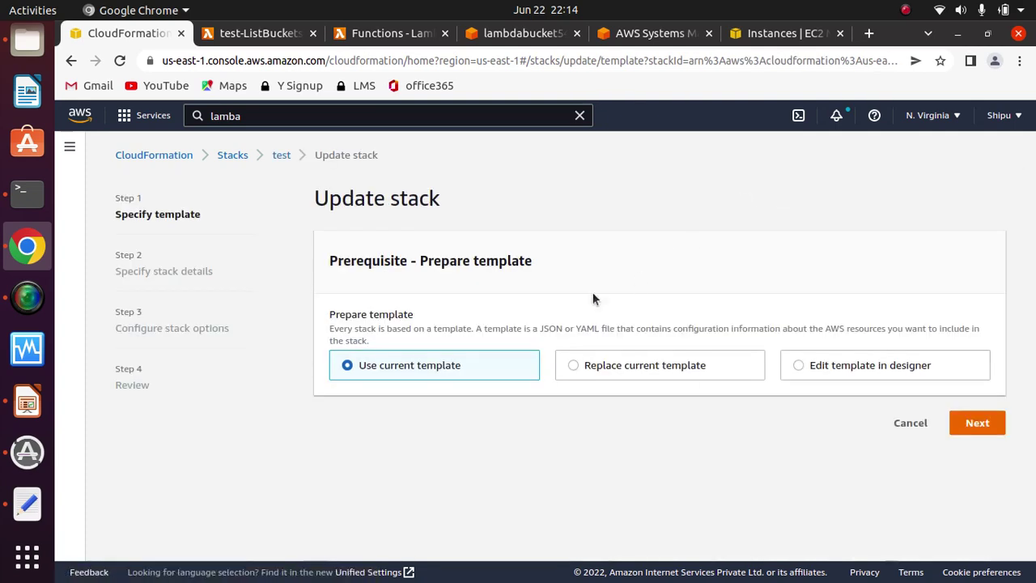
pyautogui.click(974, 419)
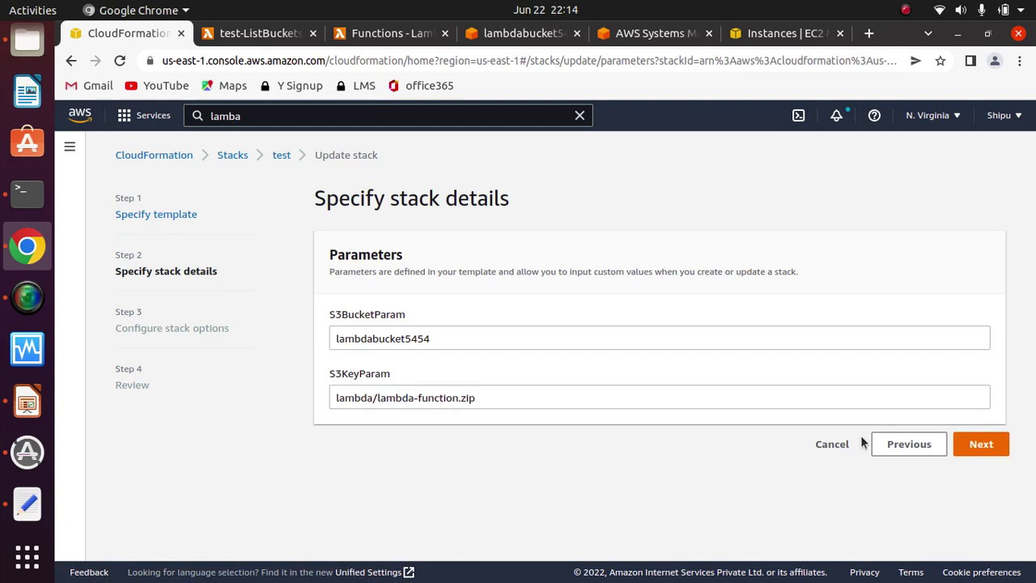
pyautogui.click(834, 445)
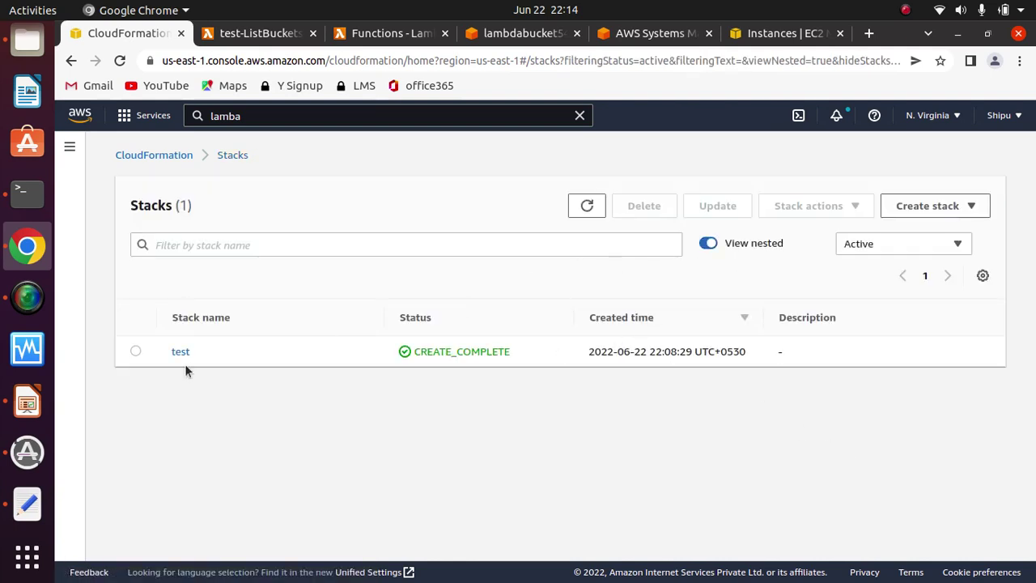
# Step: Select the test stack in the CloudFormation stack list and start updating it
pyautogui.click(136, 350)
pyautogui.click(719, 205)
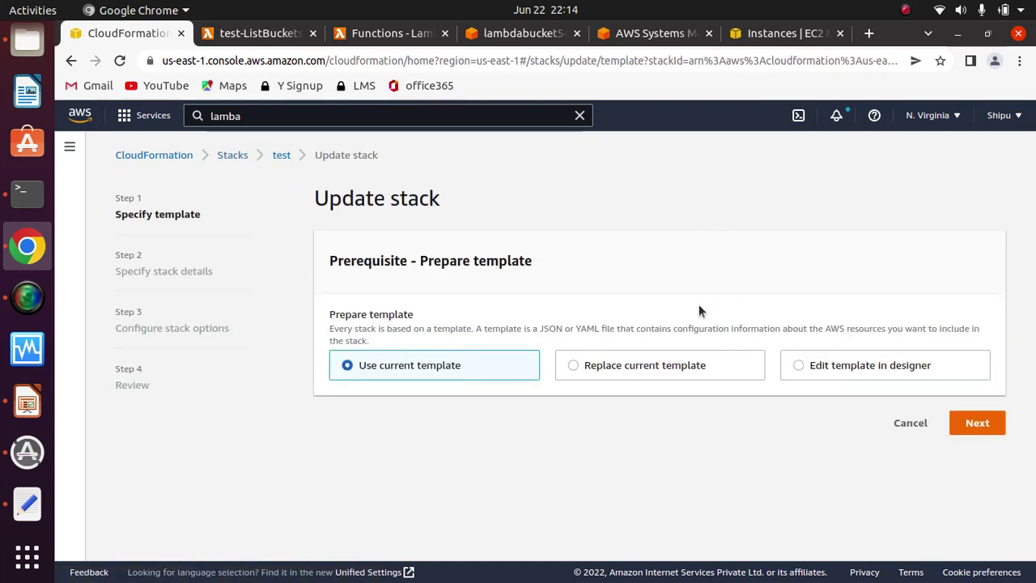
# Step: Enable Bucket Versioning in the properties of the S3 bucket lambdabucket5454 and save the changes
pyautogui.click(498, 38)
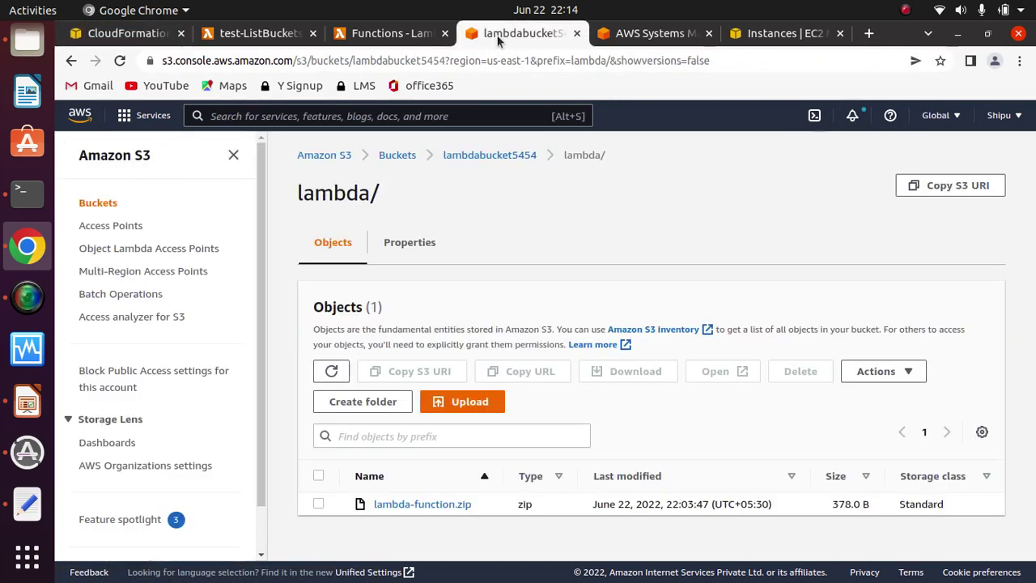
pyautogui.click(406, 242)
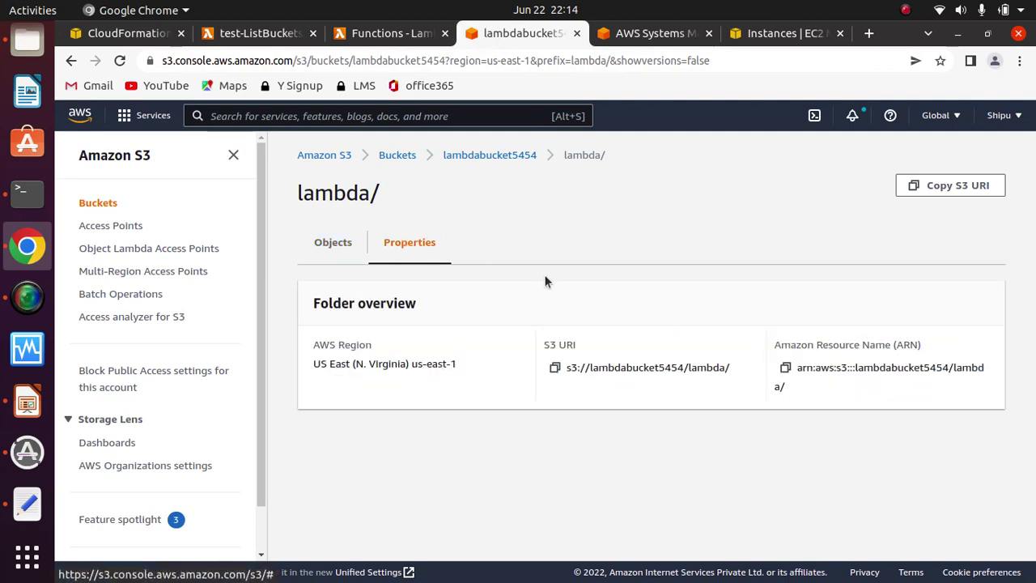
pyautogui.click(344, 244)
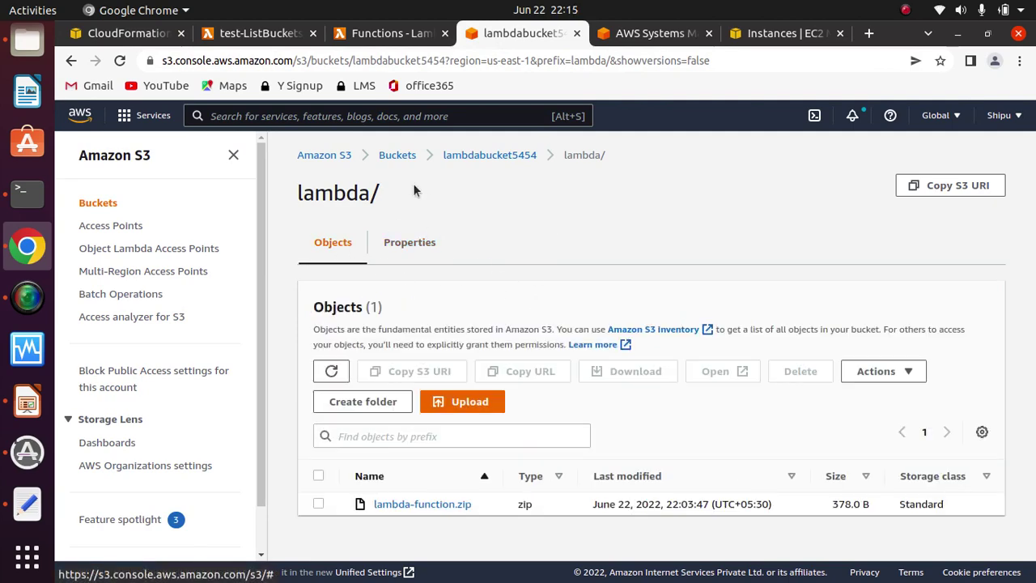
pyautogui.click(489, 156)
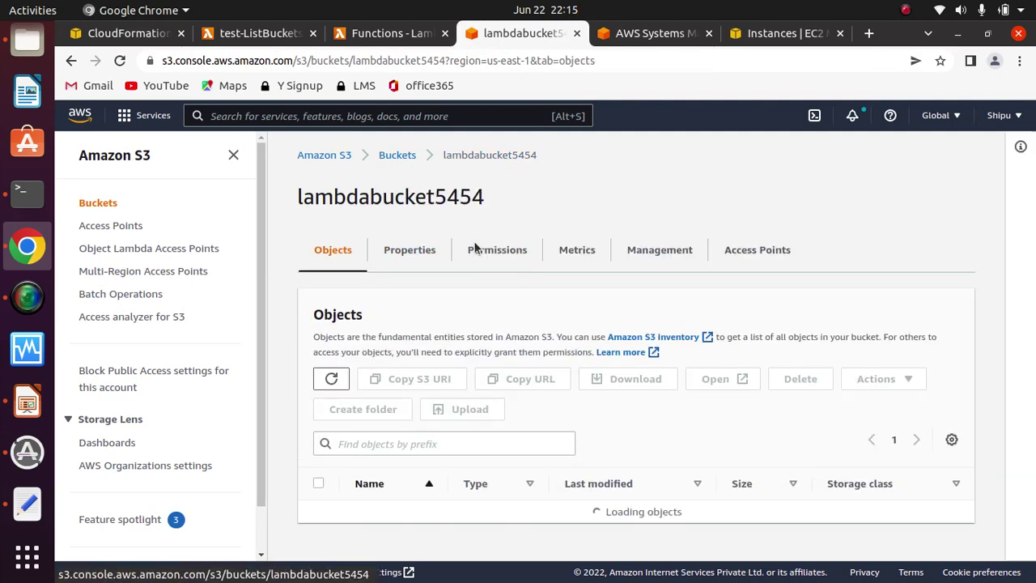
pyautogui.click(407, 253)
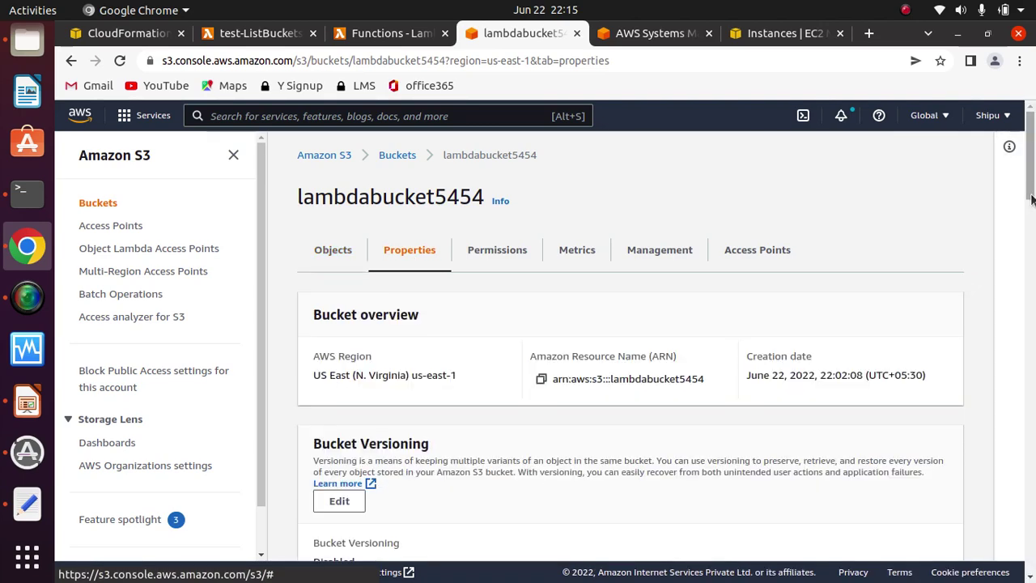
pyautogui.scroll(-3, 1031, 176)
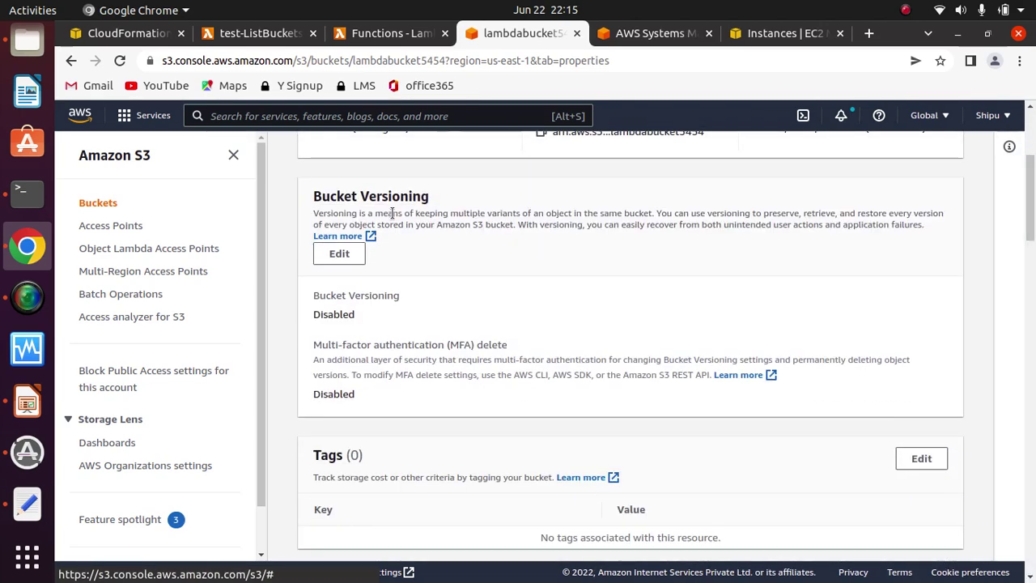
pyautogui.click(339, 253)
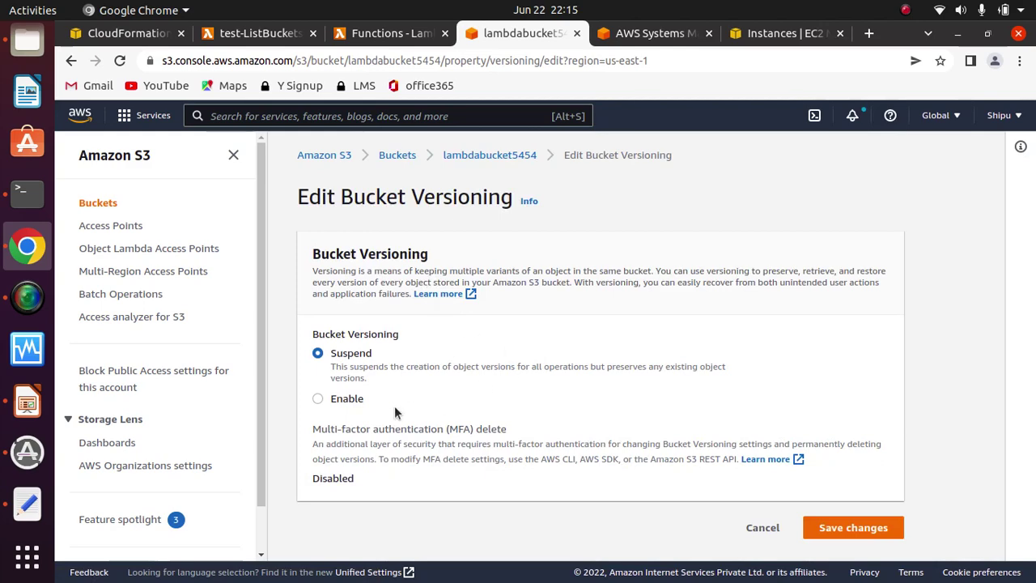
pyautogui.click(319, 400)
pyautogui.scroll(-2, 850, 485)
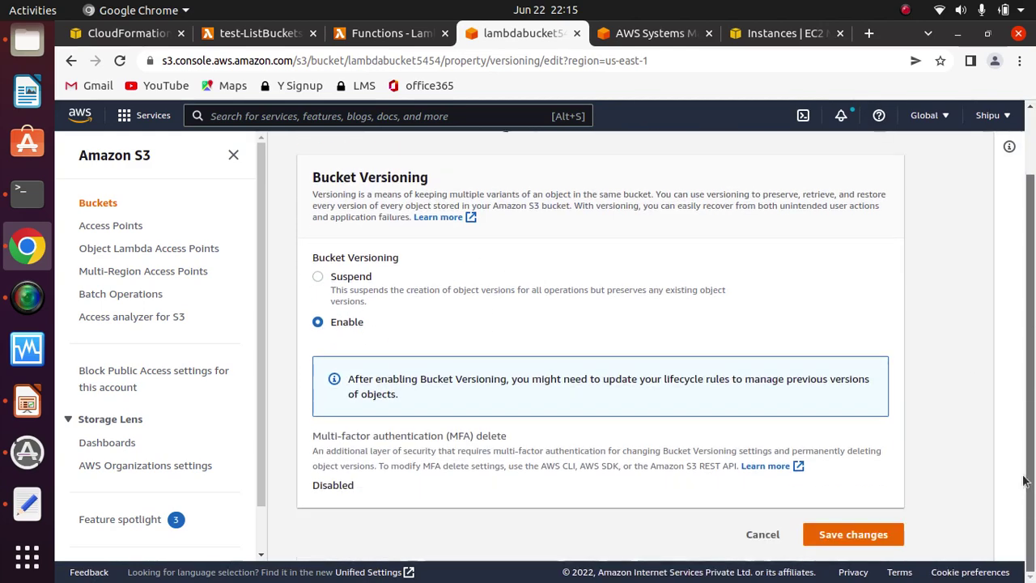
pyautogui.click(860, 531)
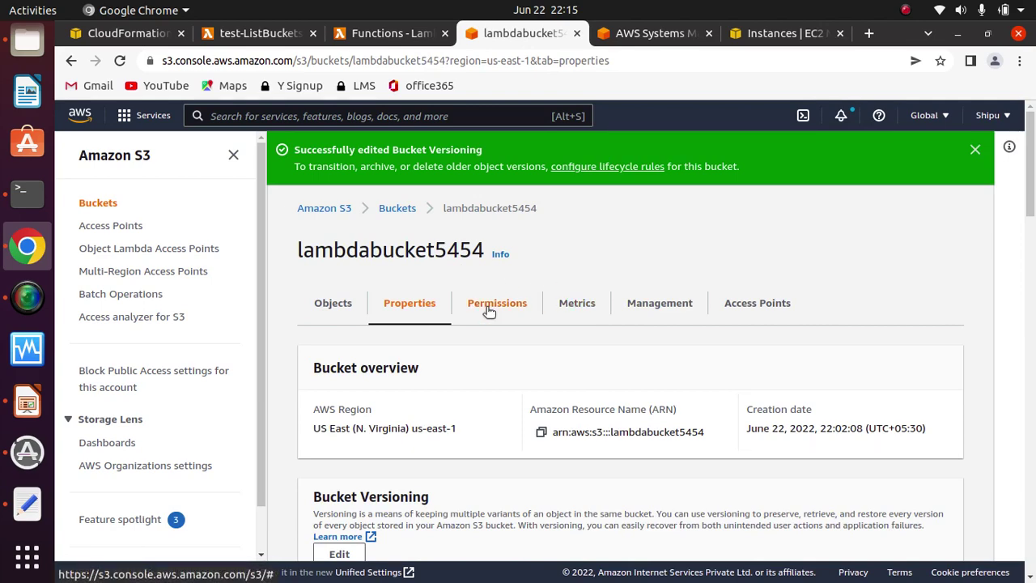
# Step: Open the lambda/ folder among the bucket's objects and turn on the display of object versions
pyautogui.scroll(-5, 1034, 225)
pyautogui.scroll(5, 1035, 218)
pyautogui.click(332, 308)
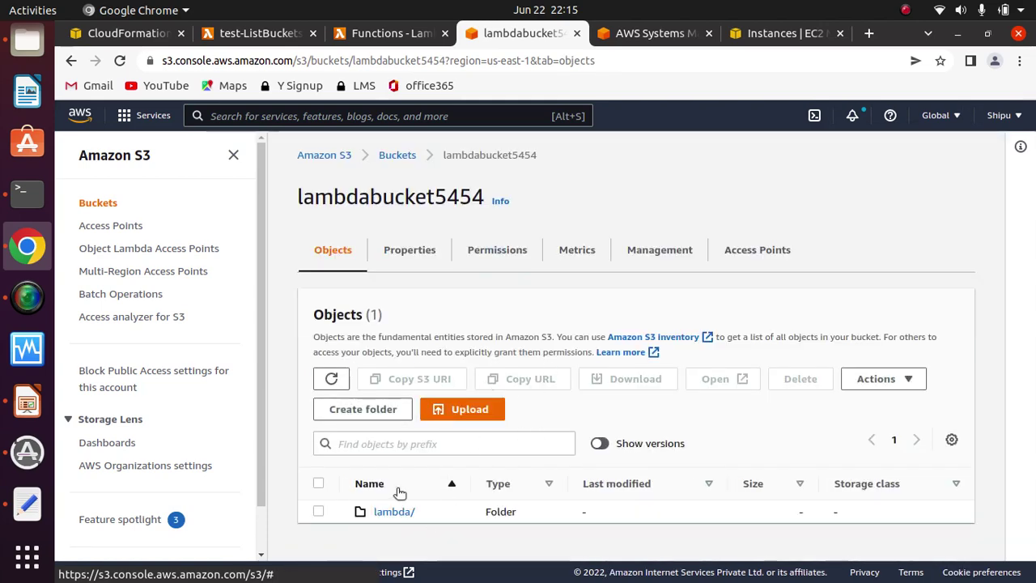
pyautogui.click(396, 512)
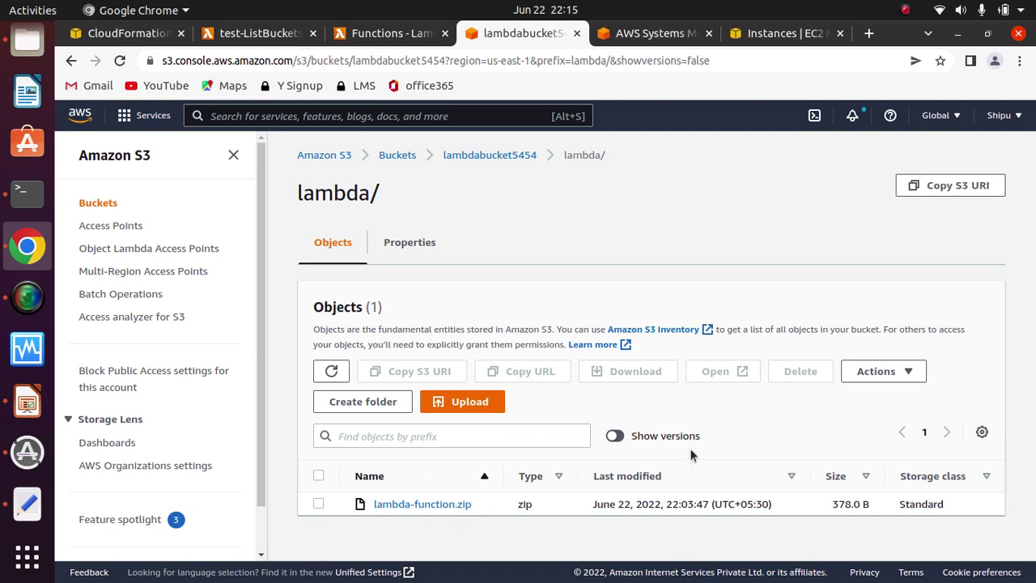
pyautogui.click(617, 436)
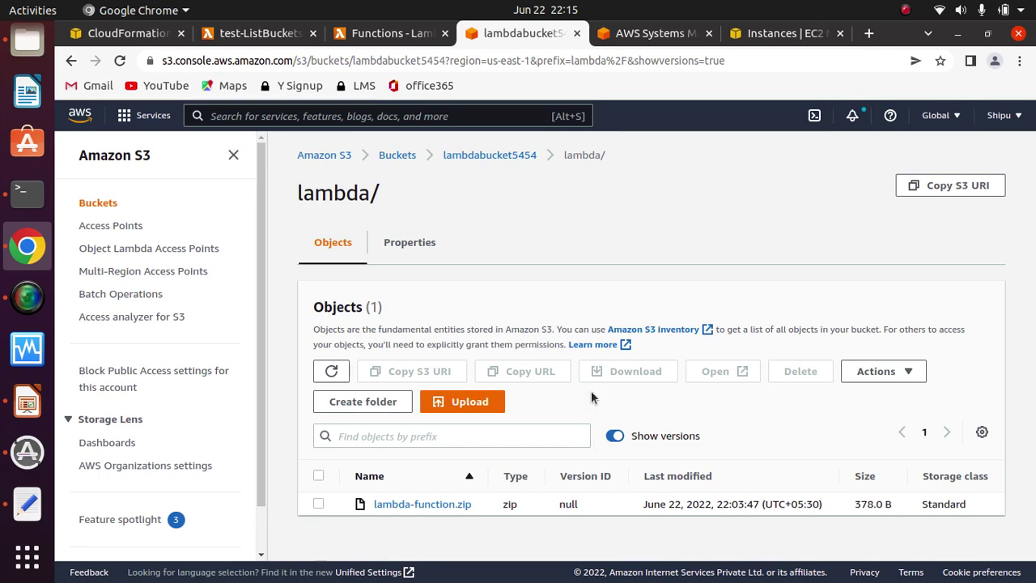
# Step: Upload lambda-function.zip from the 2-zip-s3 folder into the bucket's lambda/ folder and close the upload status page
pyautogui.click(469, 401)
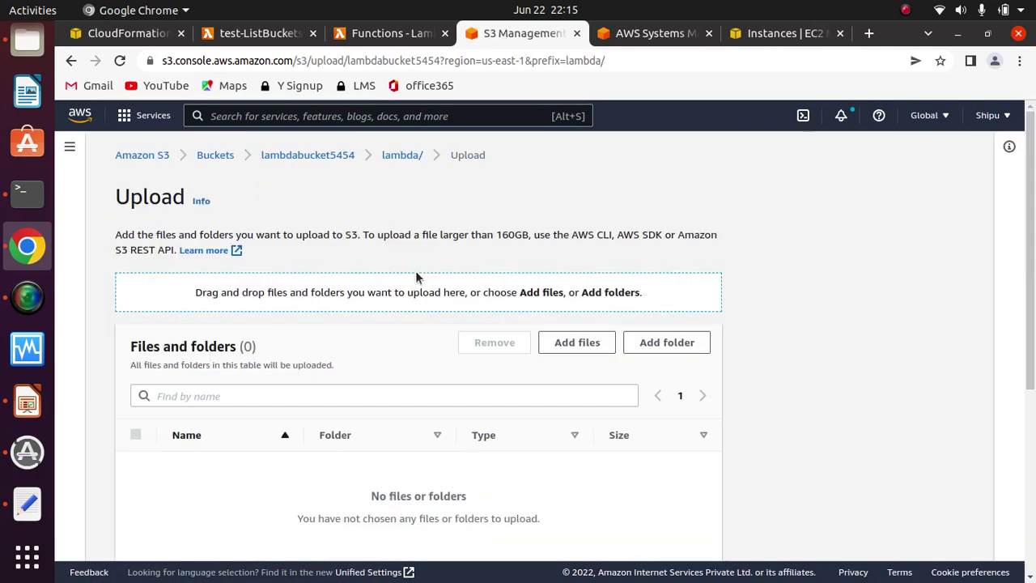
pyautogui.click(572, 348)
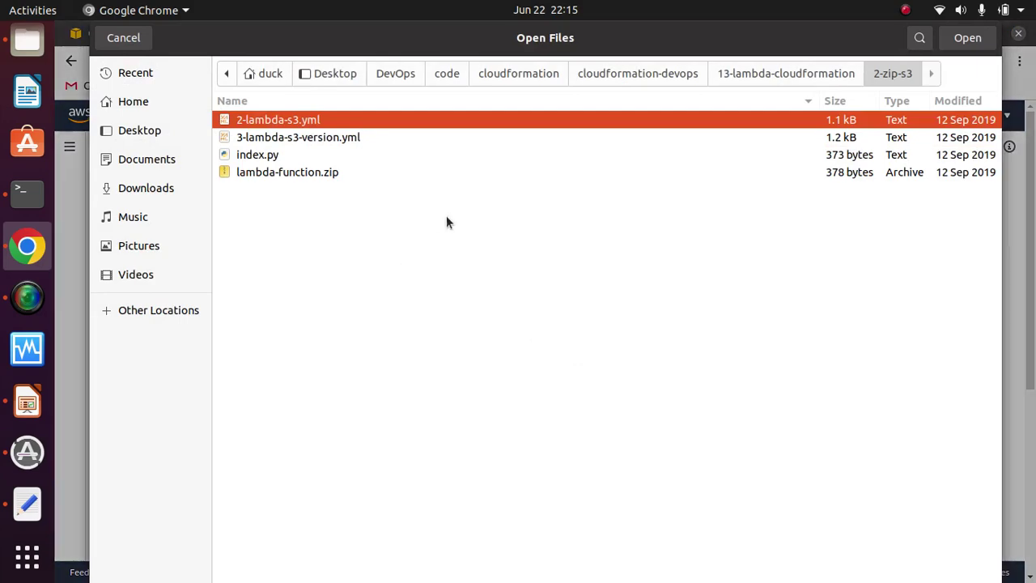
pyautogui.click(276, 174)
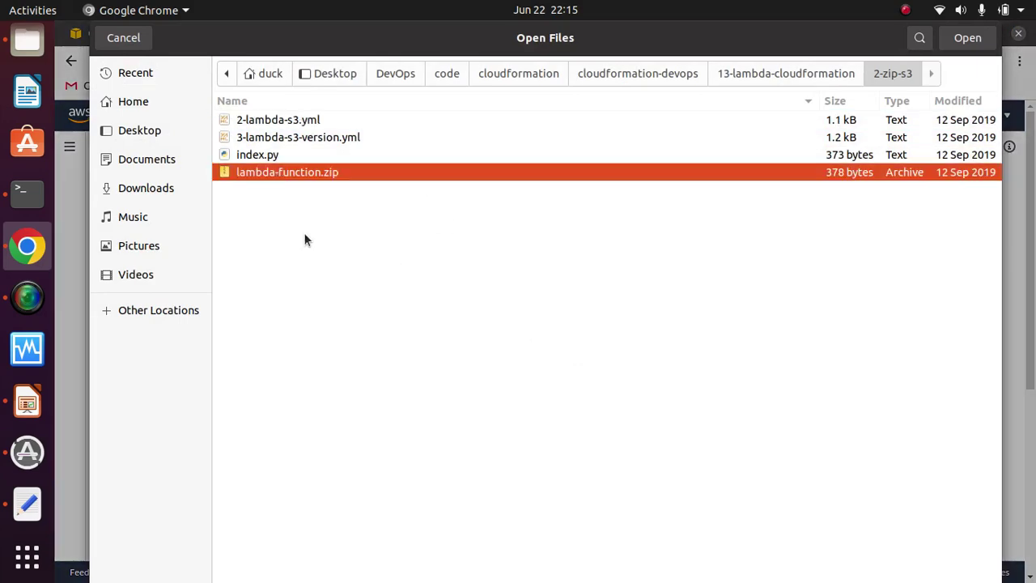
pyautogui.click(969, 39)
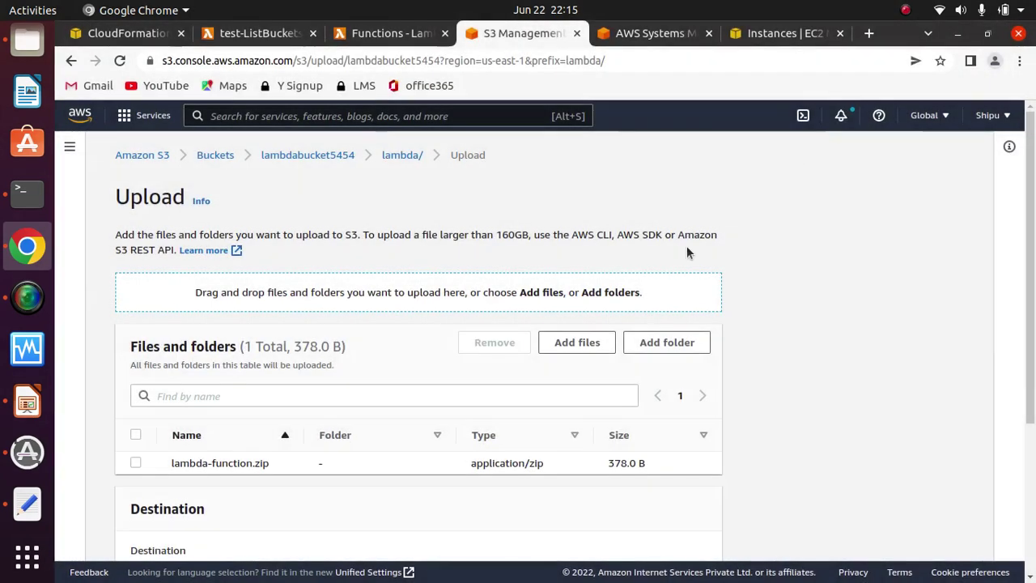
pyautogui.scroll(-5, 1008, 348)
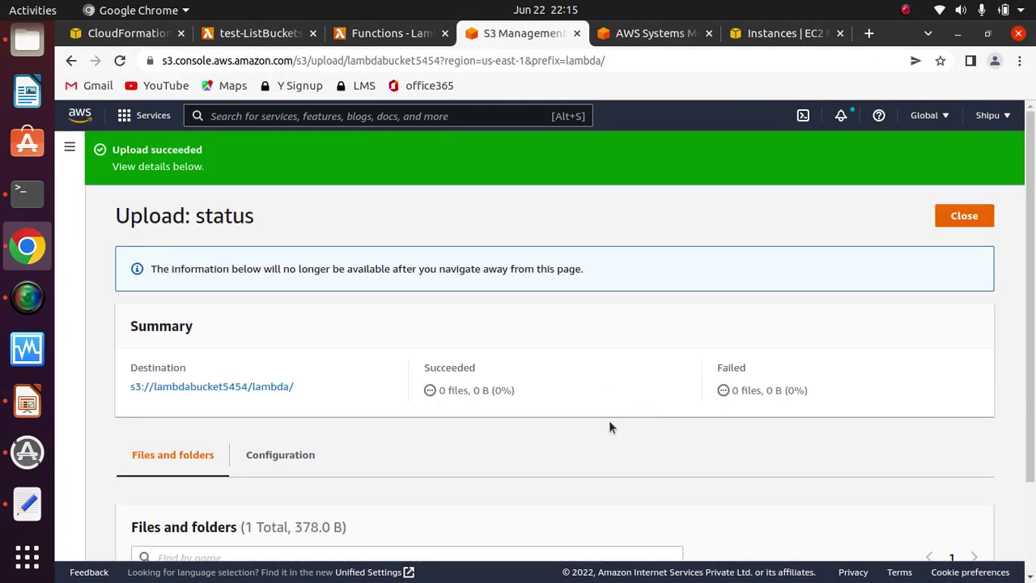
pyautogui.click(960, 217)
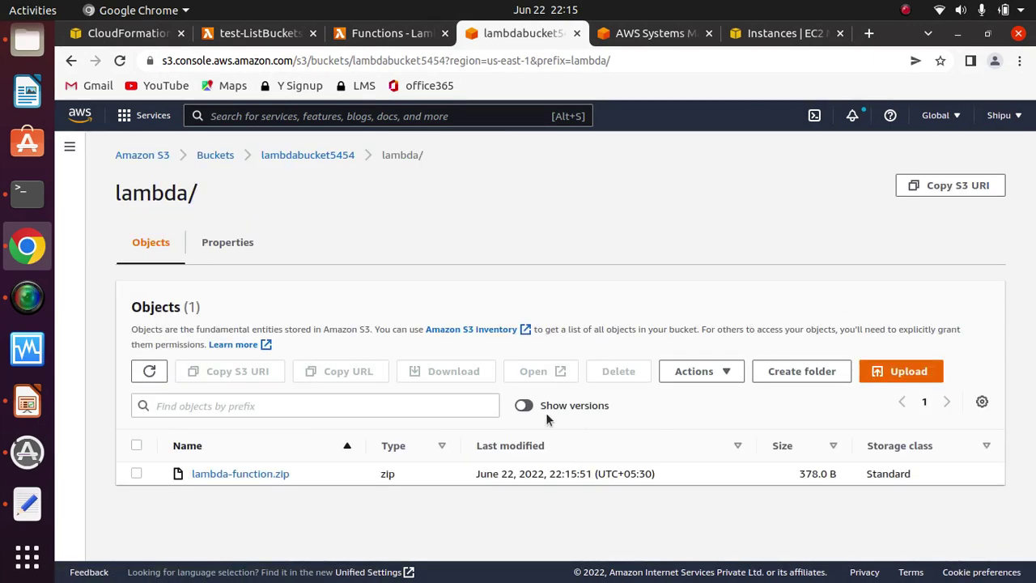
# Step: Show the object versions in the lambda/ folder and examine the version ID of the newly uploaded lambda-function.zip
pyautogui.click(526, 406)
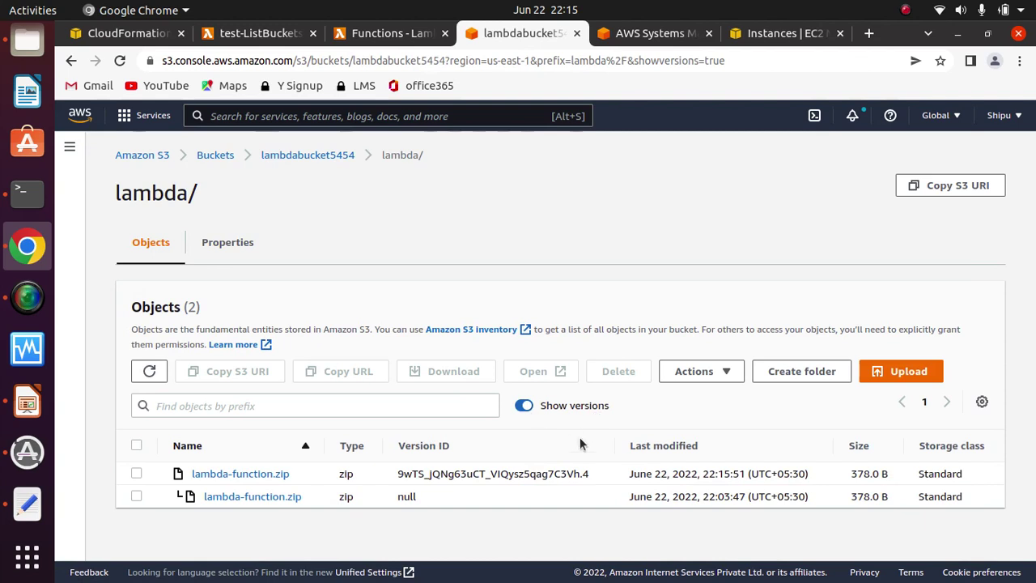
pyautogui.moveTo(603, 478); pyautogui.dragTo(382, 469)
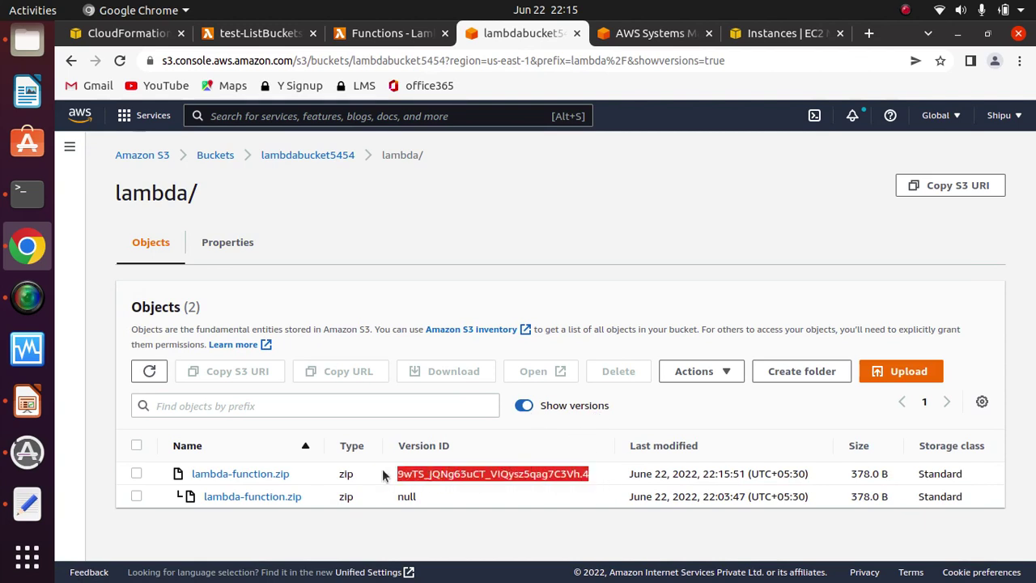
pyautogui.click(600, 491)
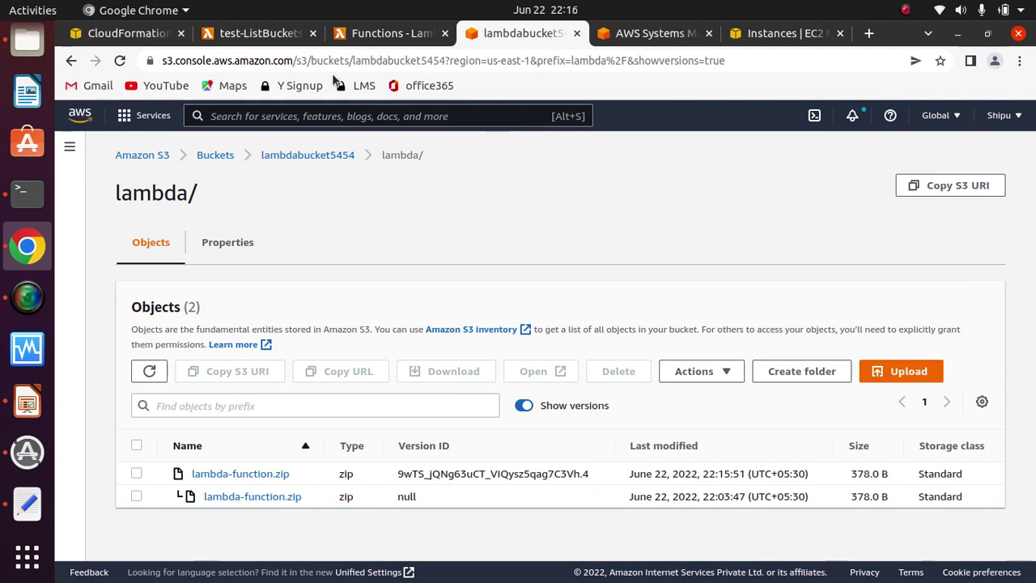
# Step: Return to the test stack update, replace the current template with the uploaded file 3-lambda-s3-version.yml, and proceed to the stack details
pyautogui.click(121, 33)
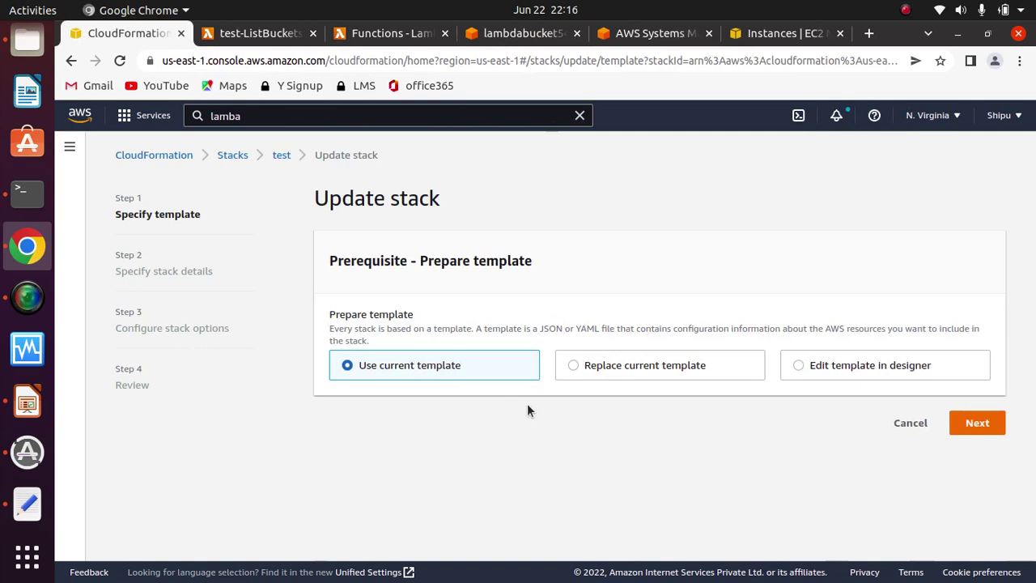
pyautogui.click(609, 368)
pyautogui.scroll(-3, 752, 450)
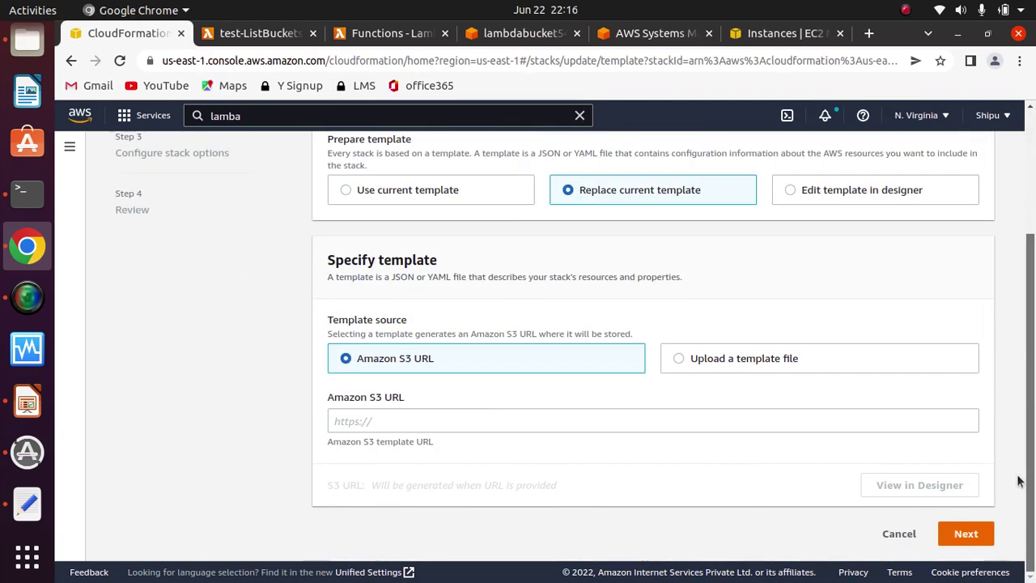
pyautogui.click(715, 367)
pyautogui.click(397, 423)
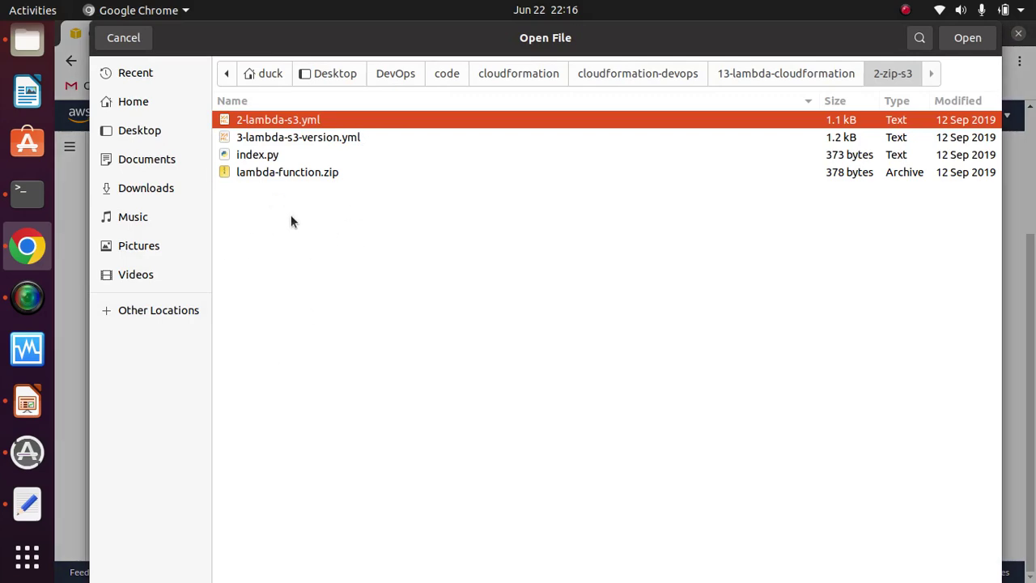
pyautogui.click(281, 141)
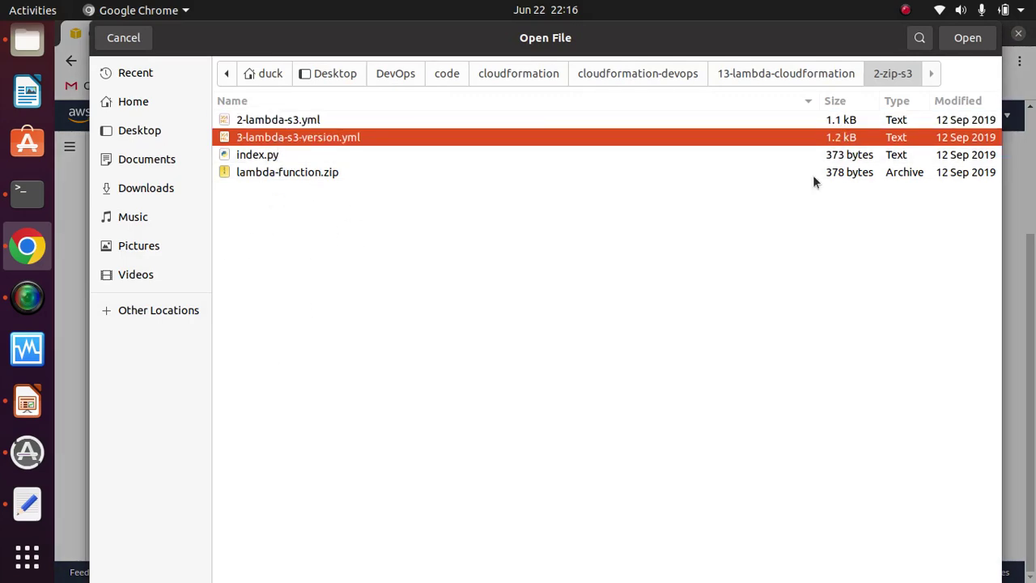
pyautogui.click(967, 38)
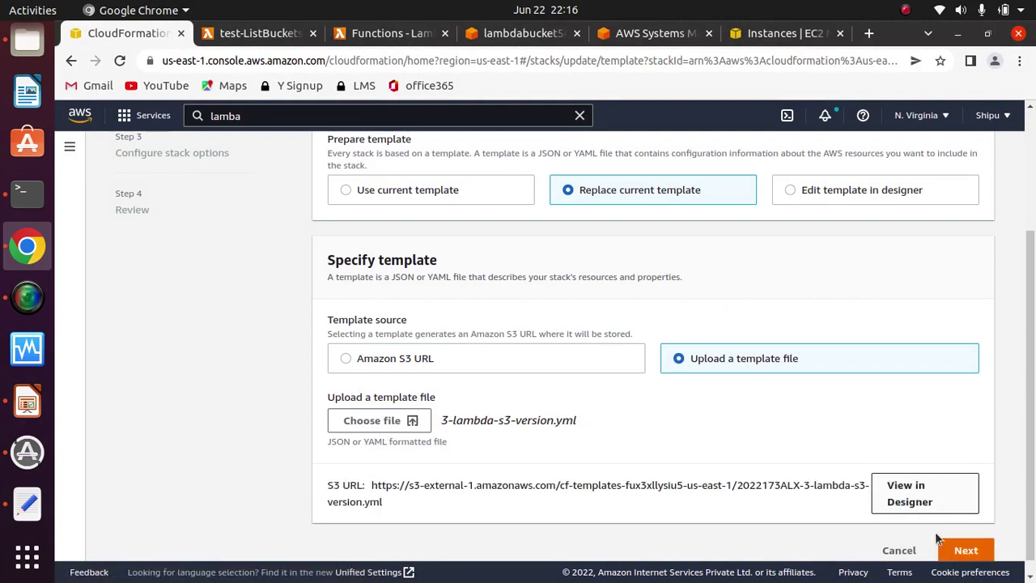
pyautogui.click(966, 548)
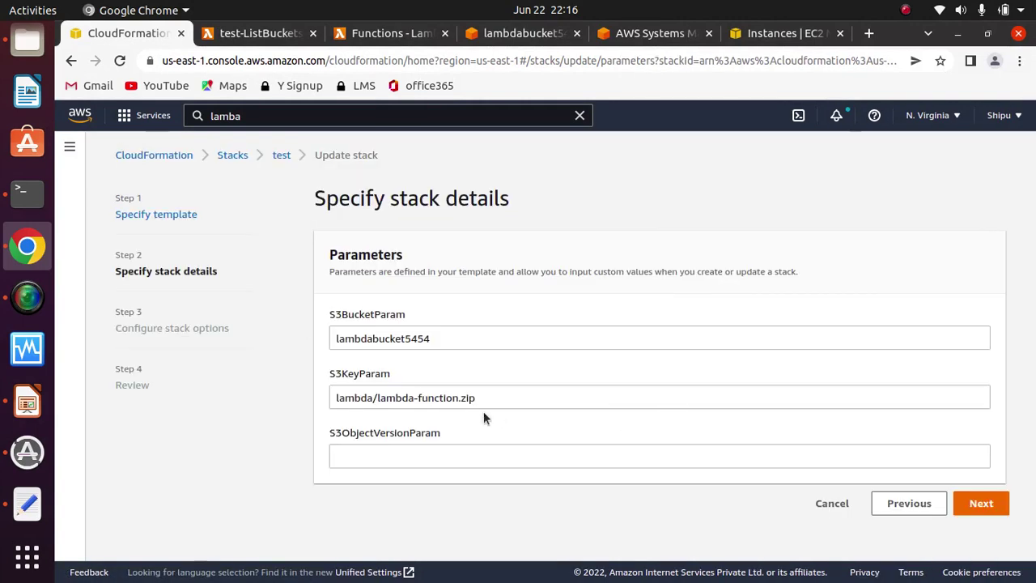
# Step: Copy the version ID of the newest lambda-function.zip from the S3 bucket and enter it as the stack's S3ObjectVersionParam
pyautogui.moveTo(455, 433); pyautogui.dragTo(319, 431)
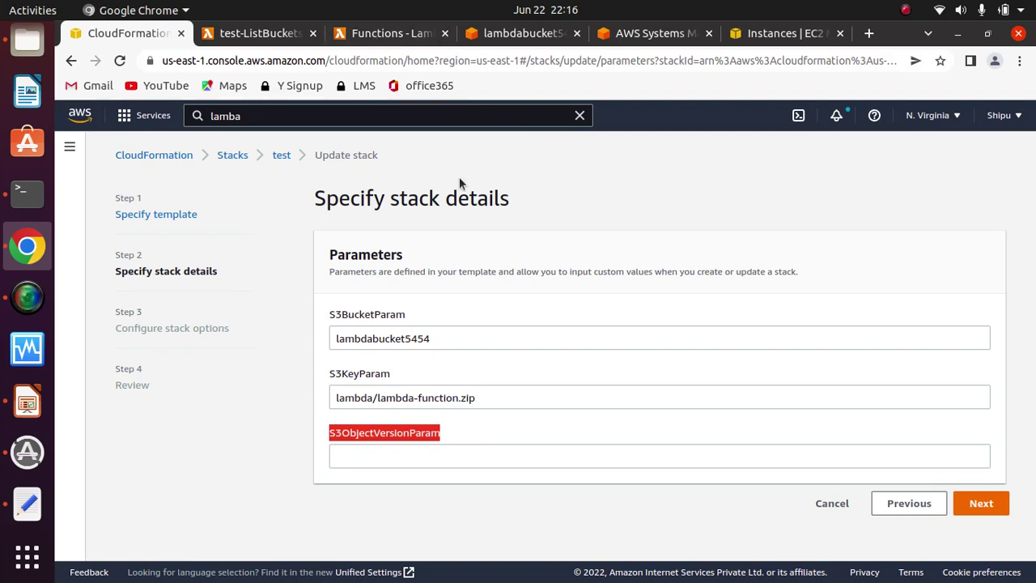
pyautogui.click(530, 33)
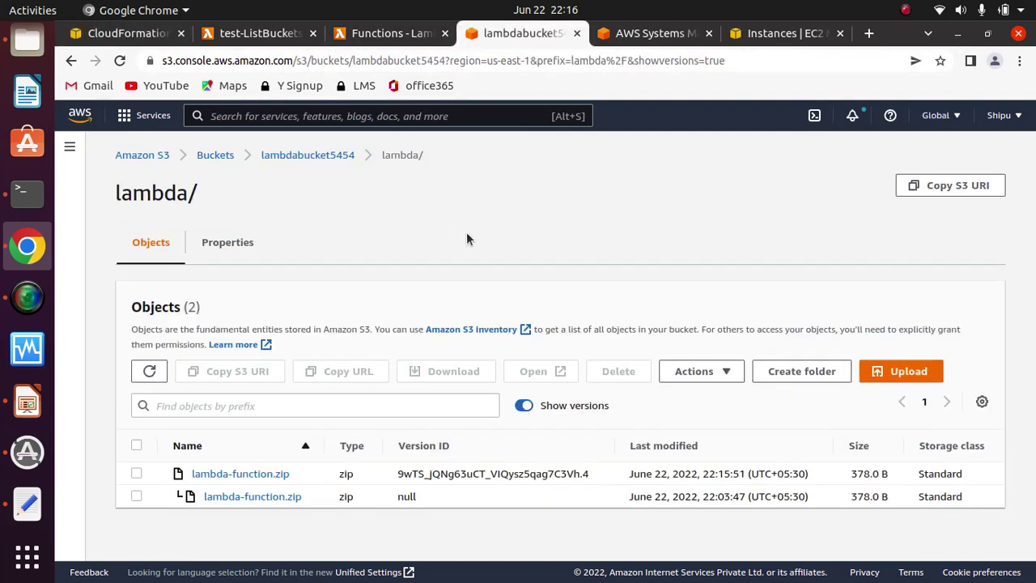
pyautogui.moveTo(591, 475); pyautogui.dragTo(389, 476)
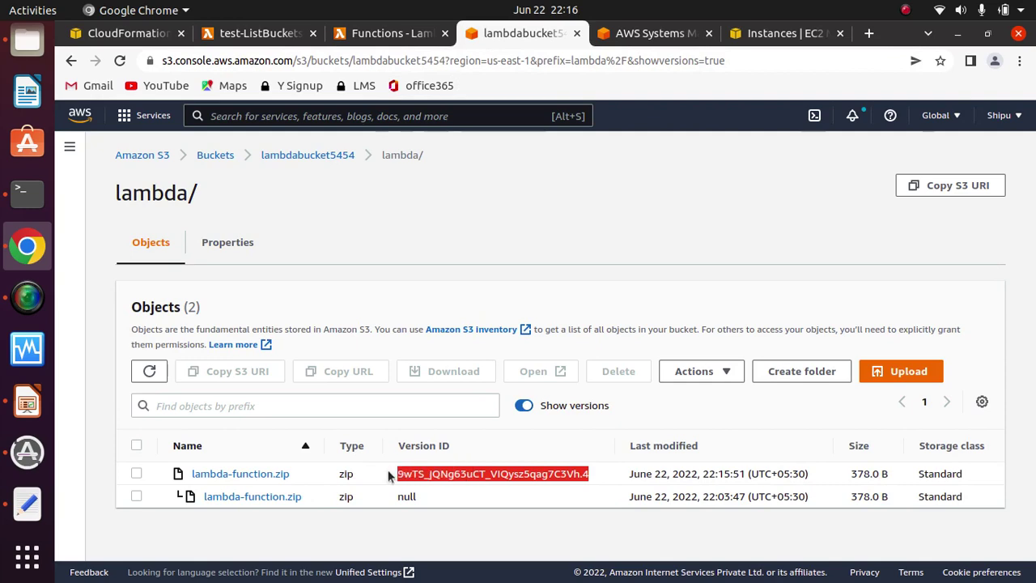
pyautogui.rightClick(501, 474)
pyautogui.click(555, 484)
pyautogui.click(166, 34)
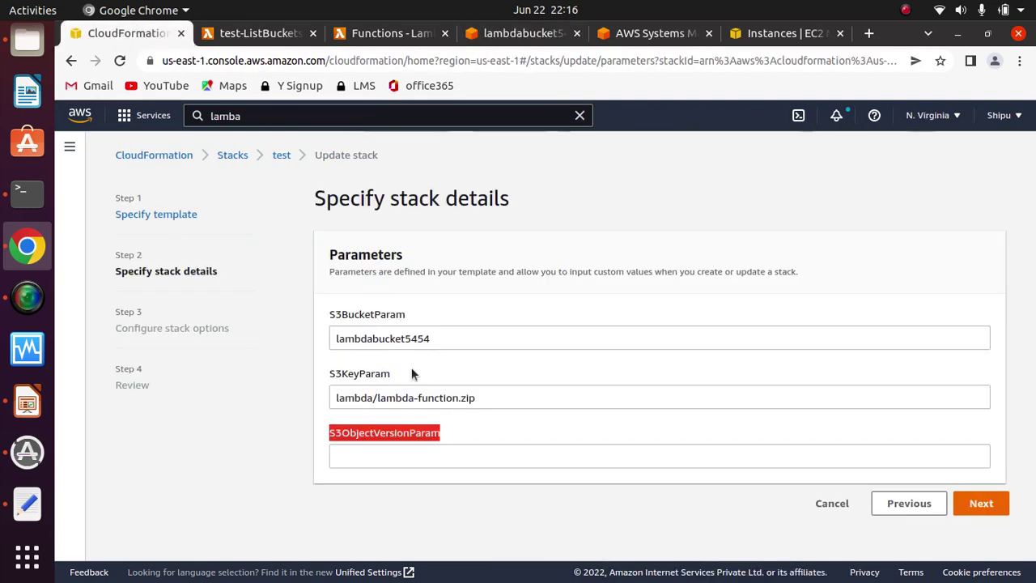
pyautogui.click(447, 455)
pyautogui.hotkey('ctrl', 'v')
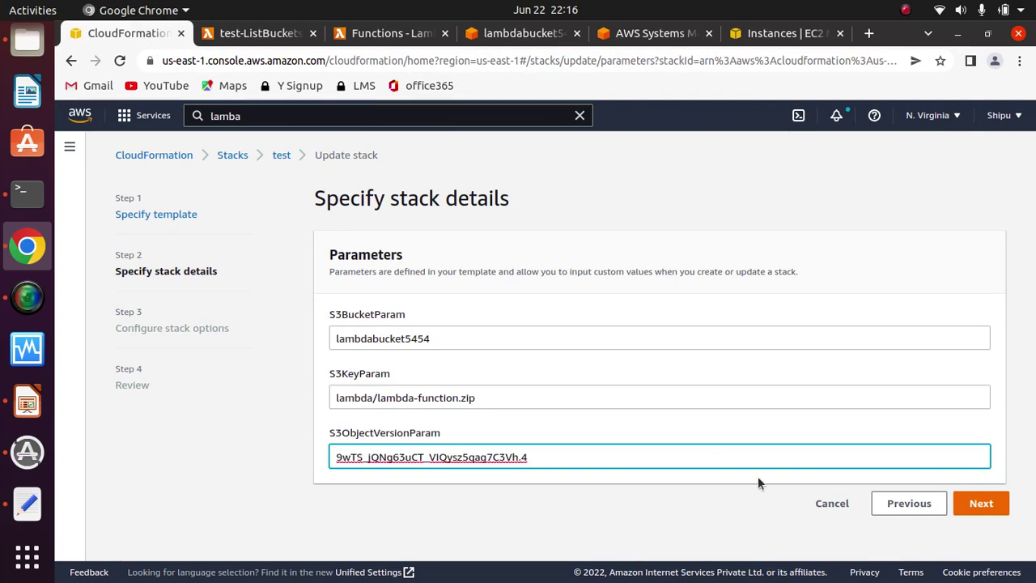
# Step: Keep the default stack options, acknowledge that IAM resources might be created, and submit the update of the test stack
pyautogui.click(981, 505)
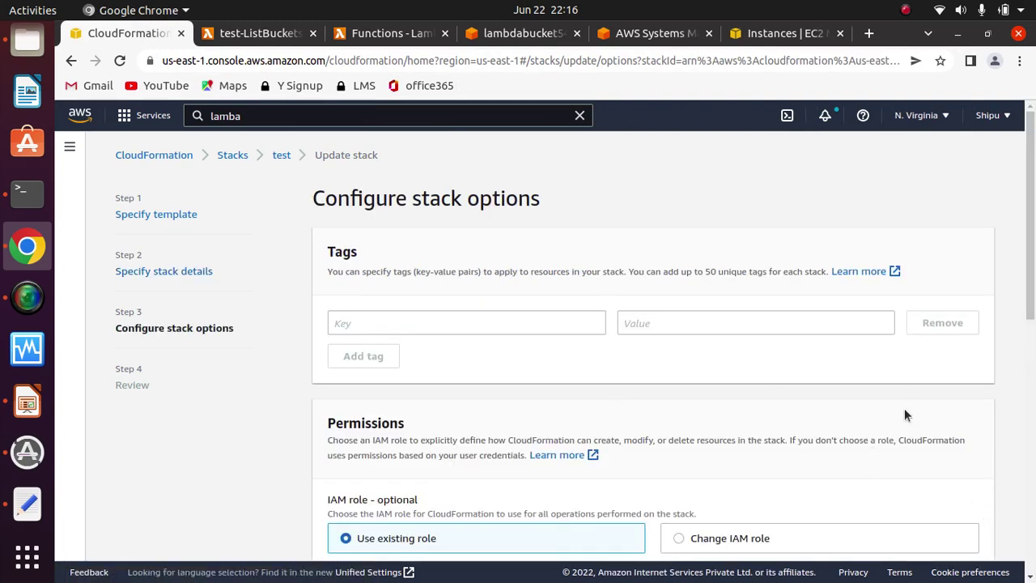
pyautogui.moveTo(1030, 316); pyautogui.dragTo(1024, 567)
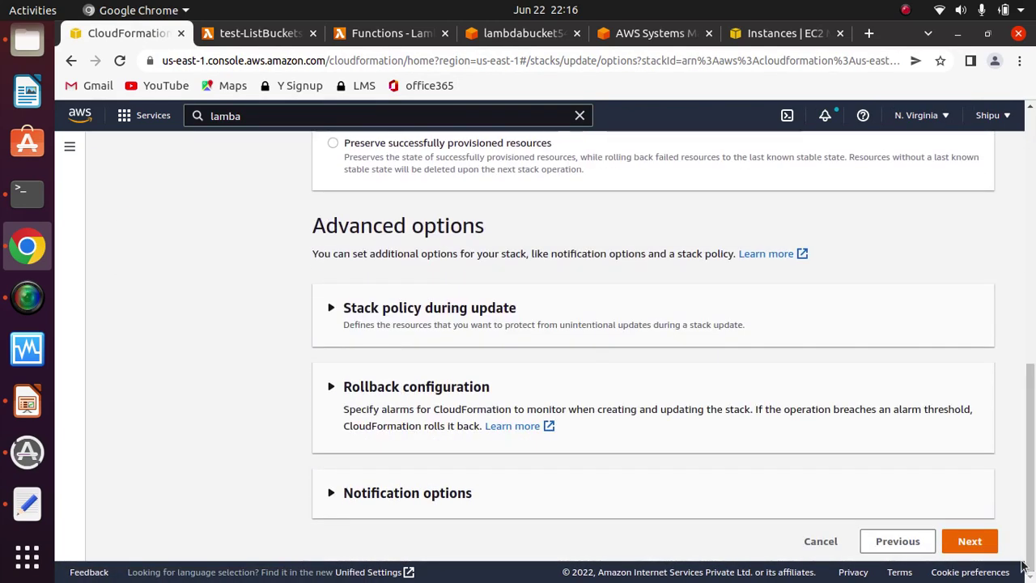
pyautogui.click(971, 543)
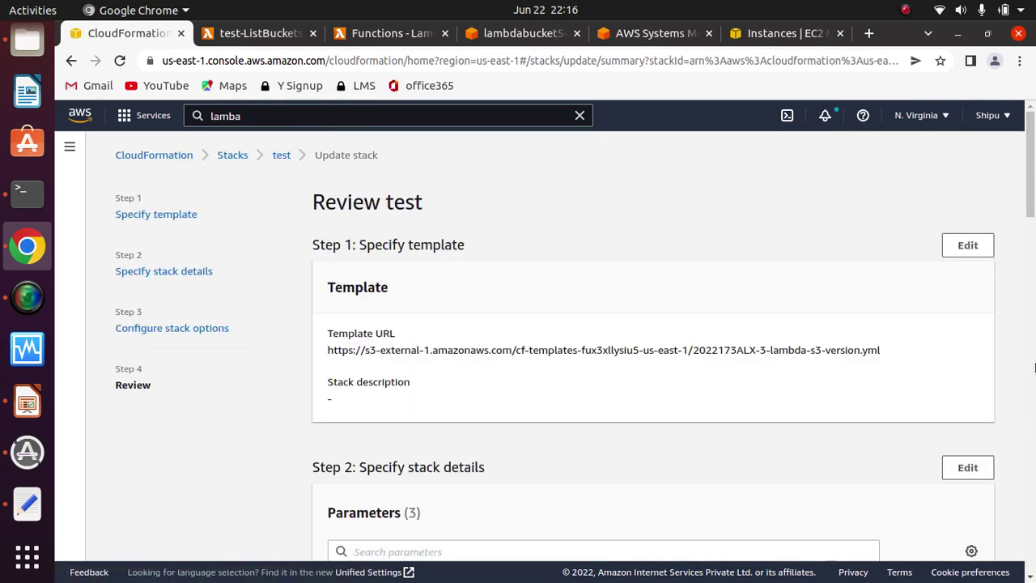
pyautogui.moveTo(1030, 162); pyautogui.dragTo(1027, 522)
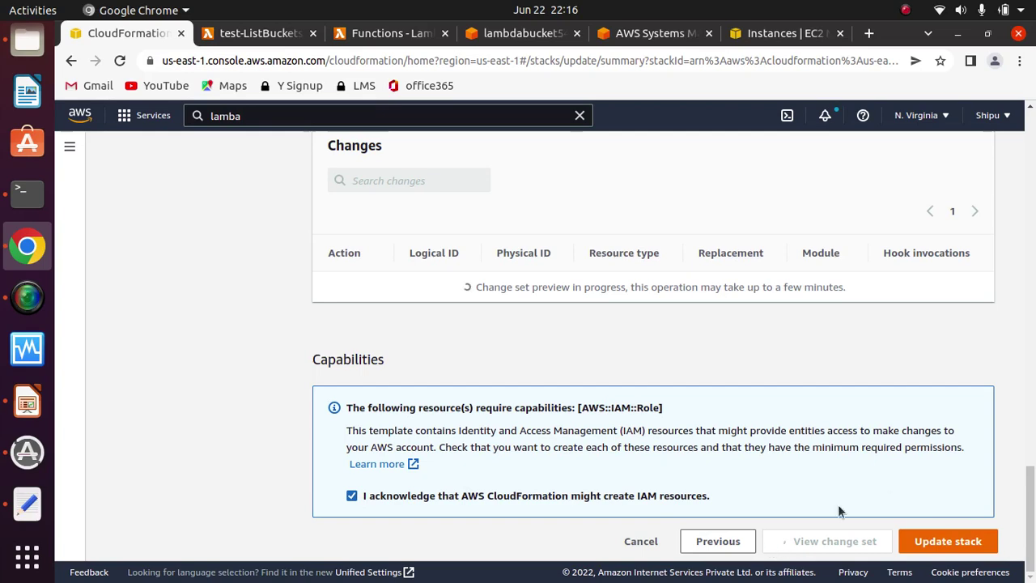
pyautogui.click(939, 541)
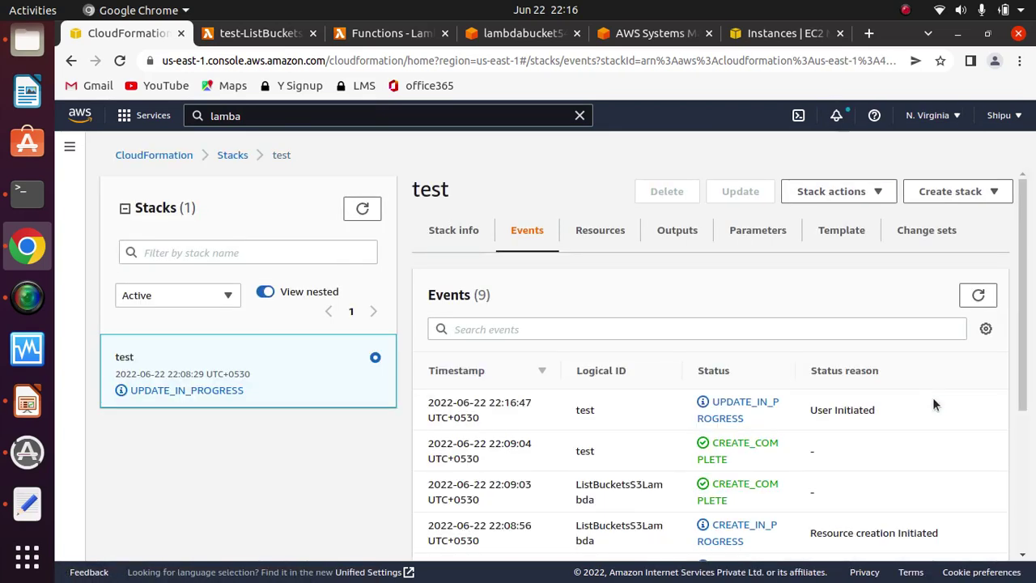
# Step: Refresh and examine the test stack's events to follow the progress of the update
pyautogui.scroll(-1, 1028, 330)
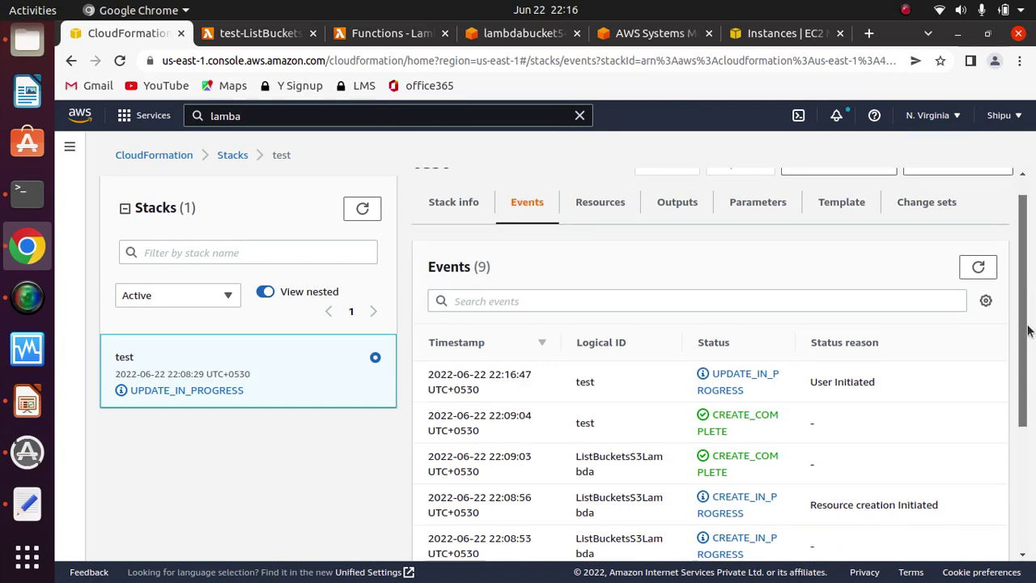
pyautogui.scroll(-3, 1014, 490)
pyautogui.scroll(-3, 1013, 490)
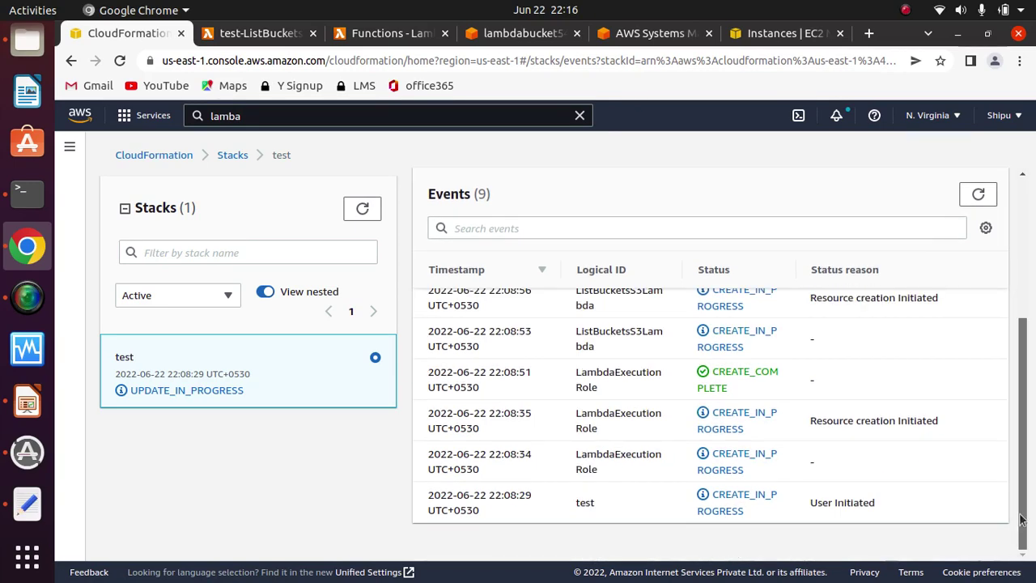
pyautogui.scroll(5, 1013, 489)
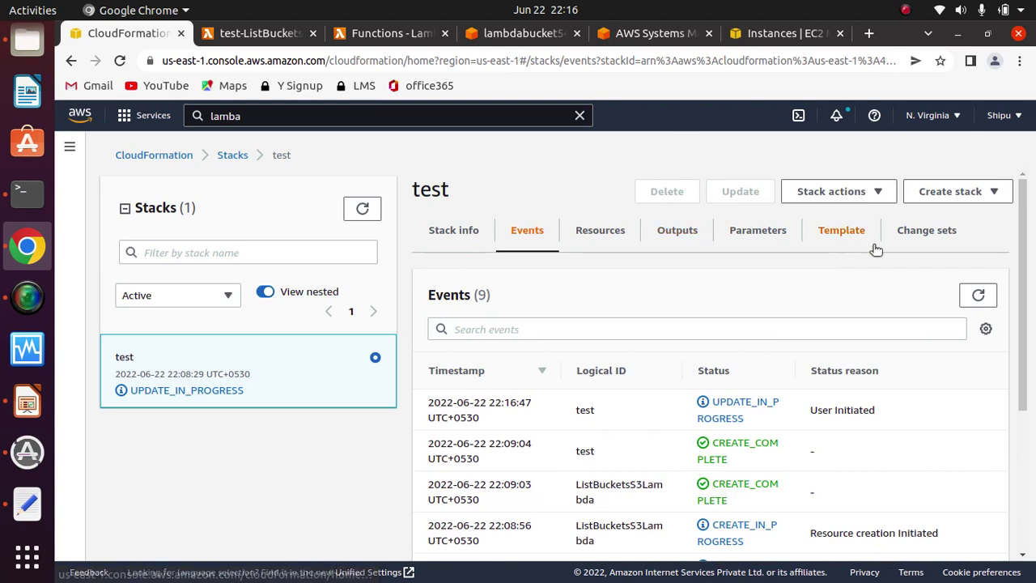
pyautogui.click(978, 294)
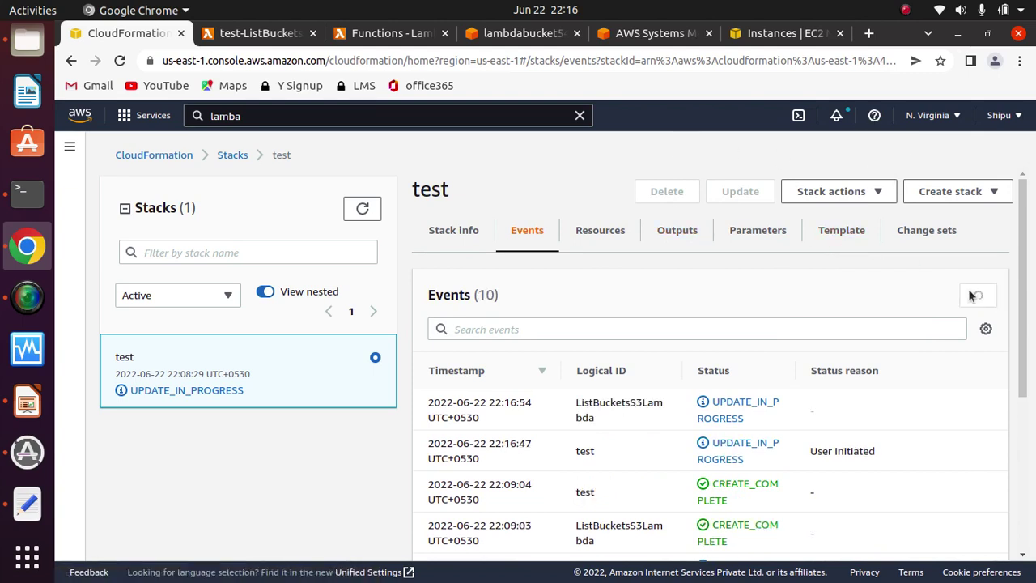
pyautogui.click(976, 294)
pyautogui.click(906, 10)
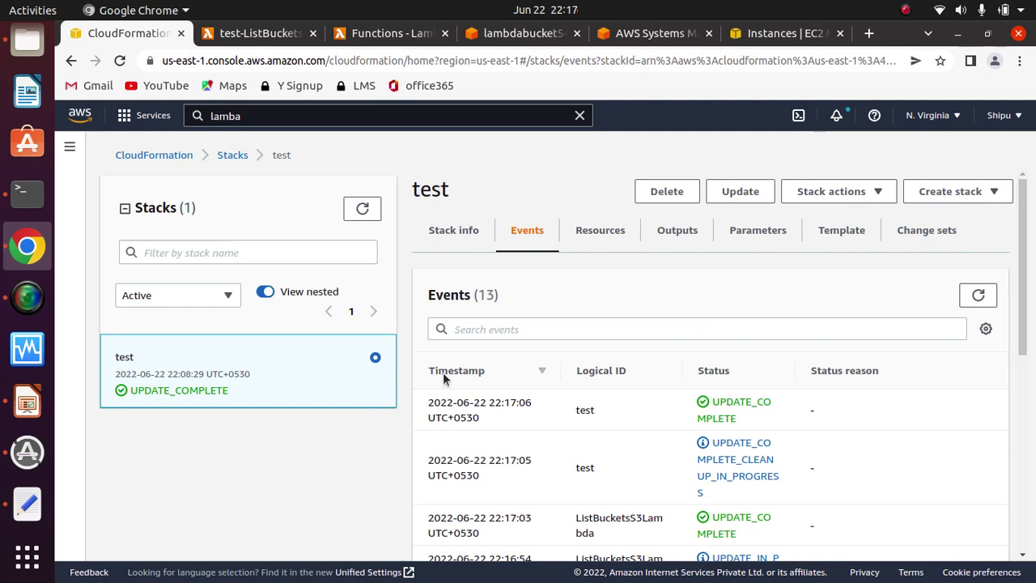
pyautogui.scroll(-10, 1032, 307)
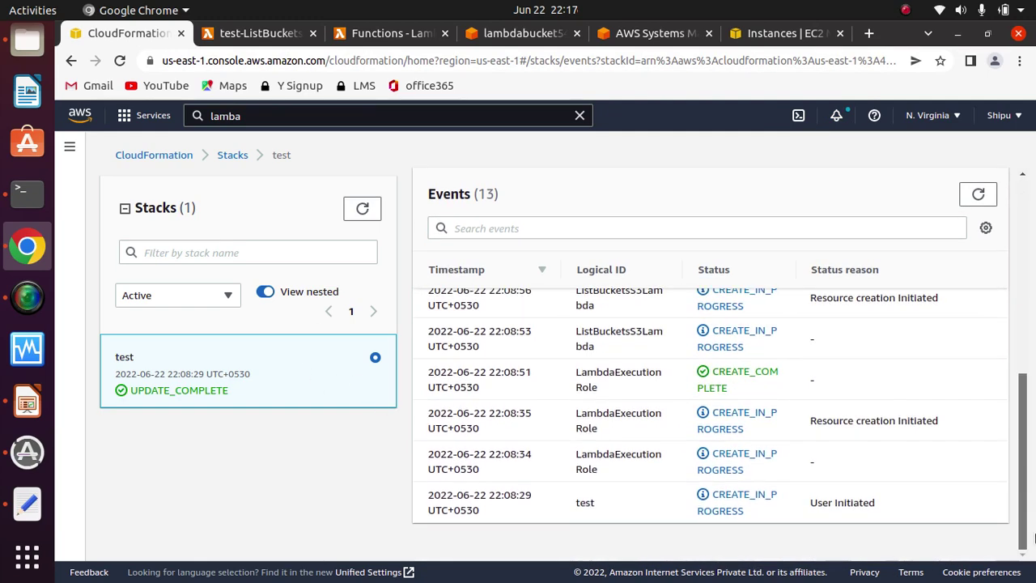
pyautogui.scroll(10, 1032, 308)
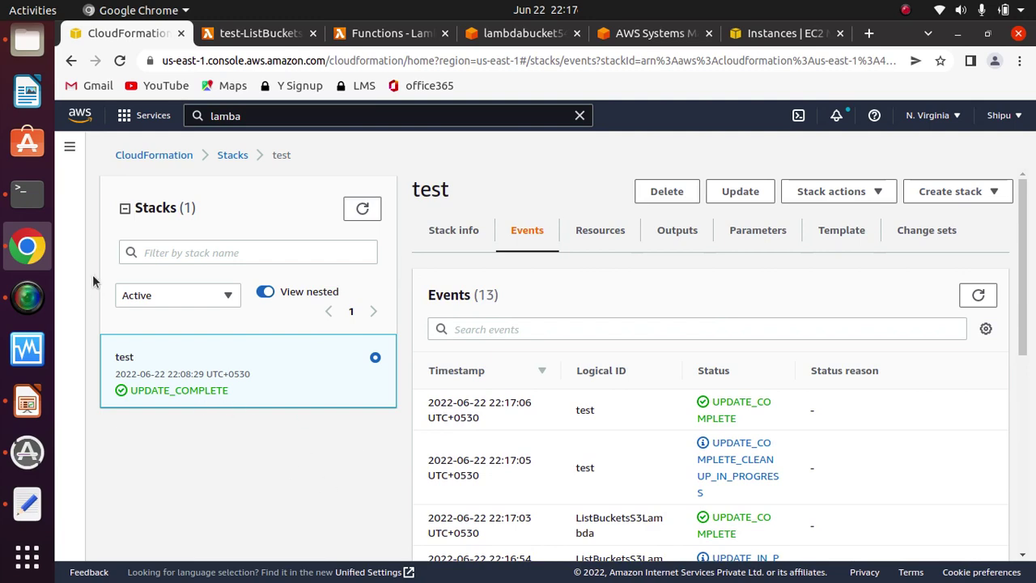
# Step: Switch to the file manager and go up from 2-zip-s3 to the cloudformation-devops folder
pyautogui.click(19, 67)
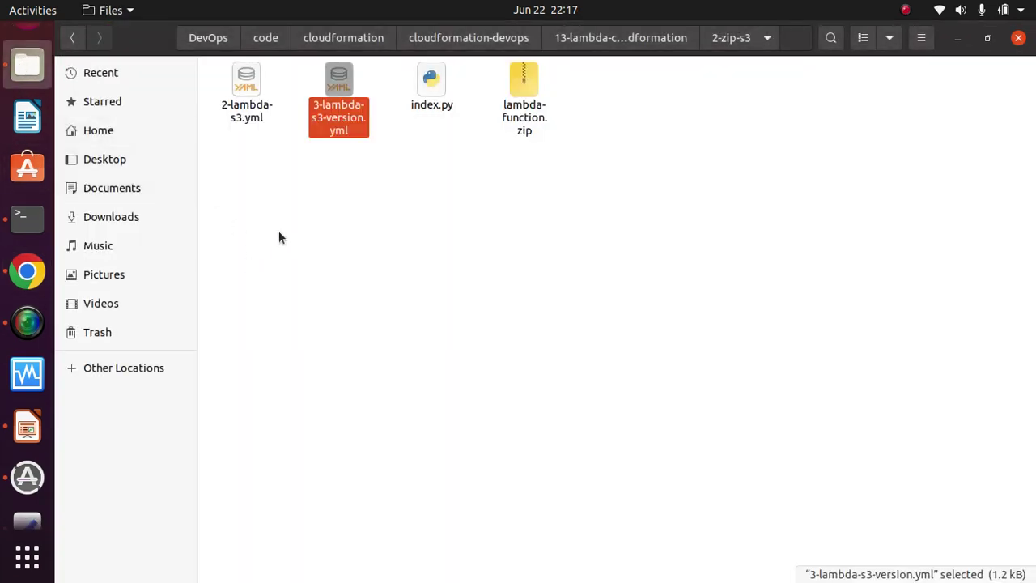
pyautogui.click(654, 37)
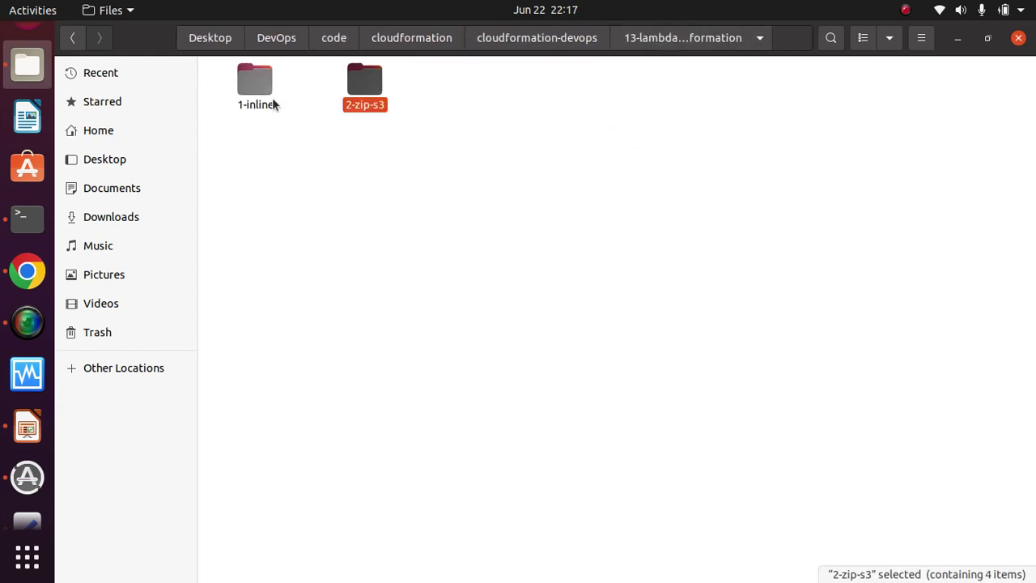
pyautogui.click(659, 46)
pyautogui.click(566, 43)
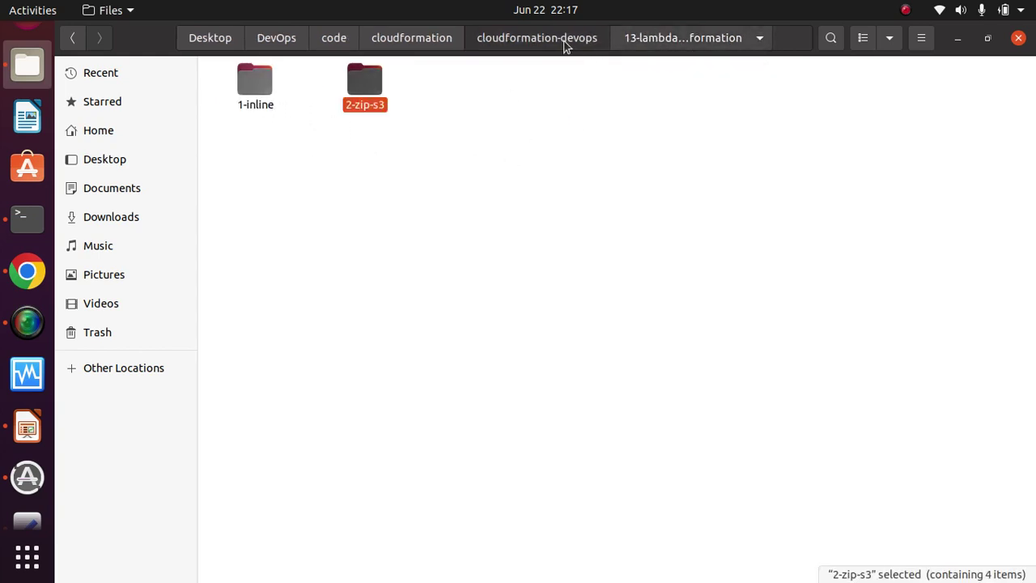
pyautogui.click(567, 42)
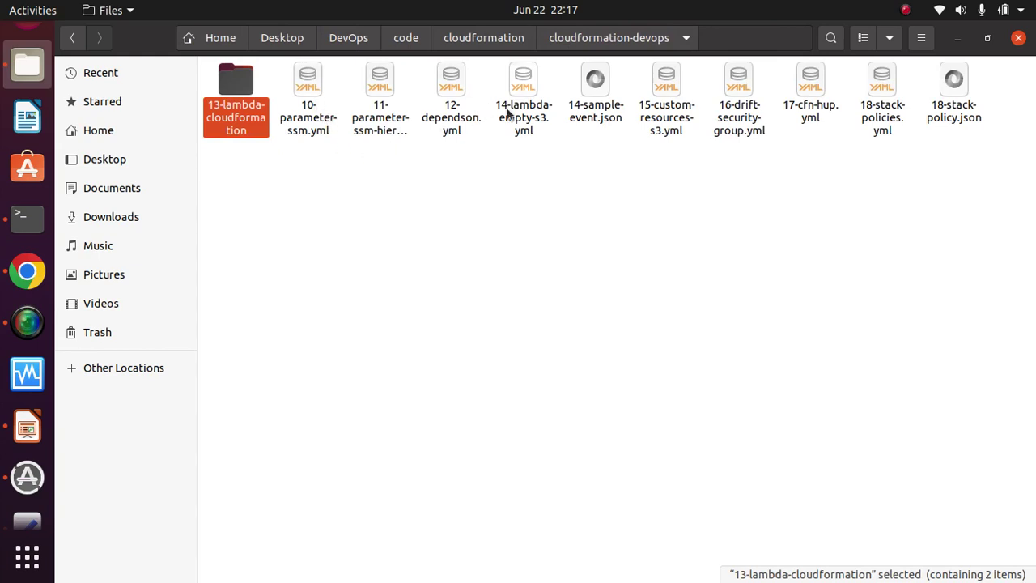
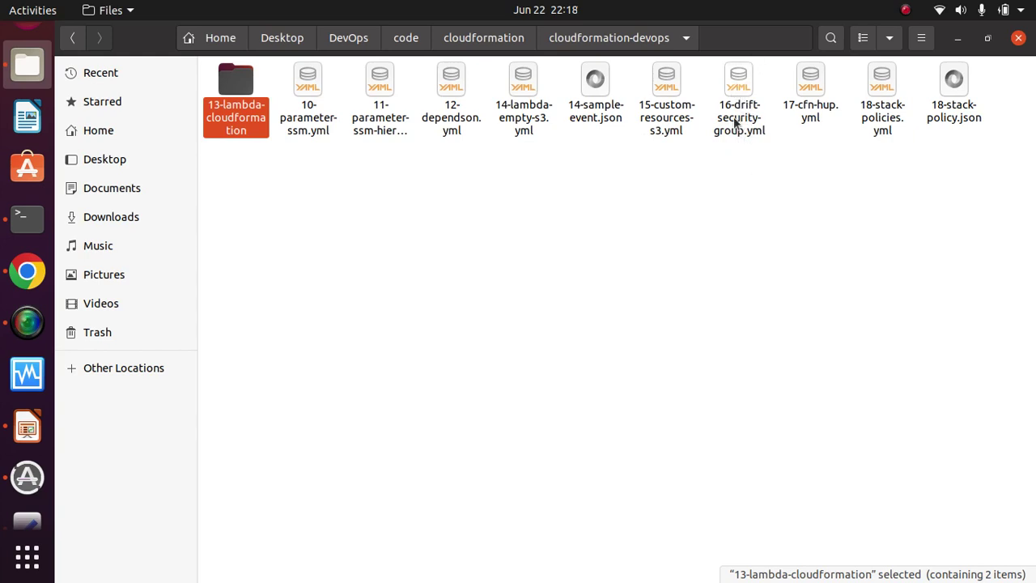
# Step: Return to CloudFormation, delete the test stack, and refresh the stack list to check on its removal
pyautogui.click(958, 38)
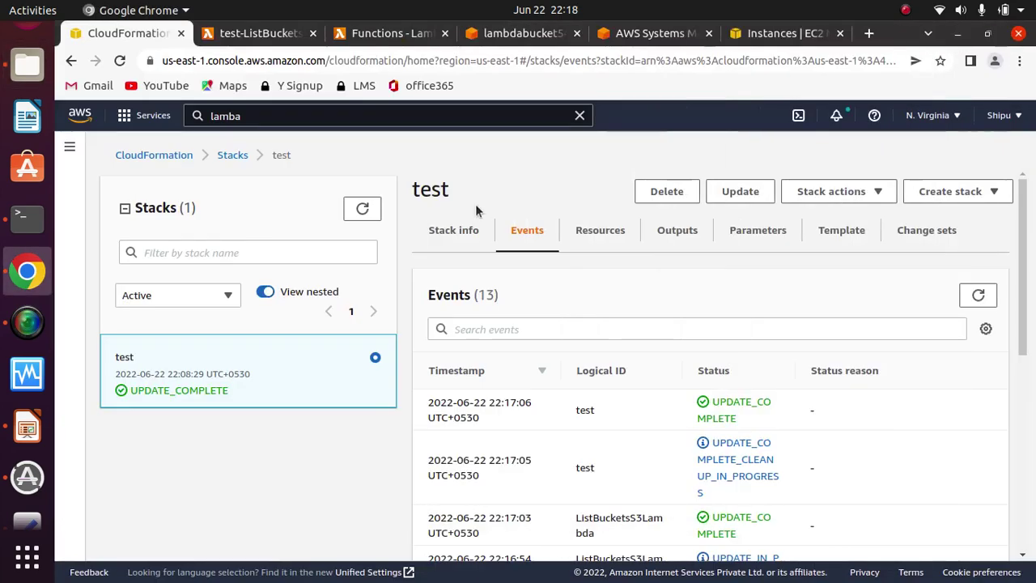
pyautogui.click(666, 195)
pyautogui.click(706, 390)
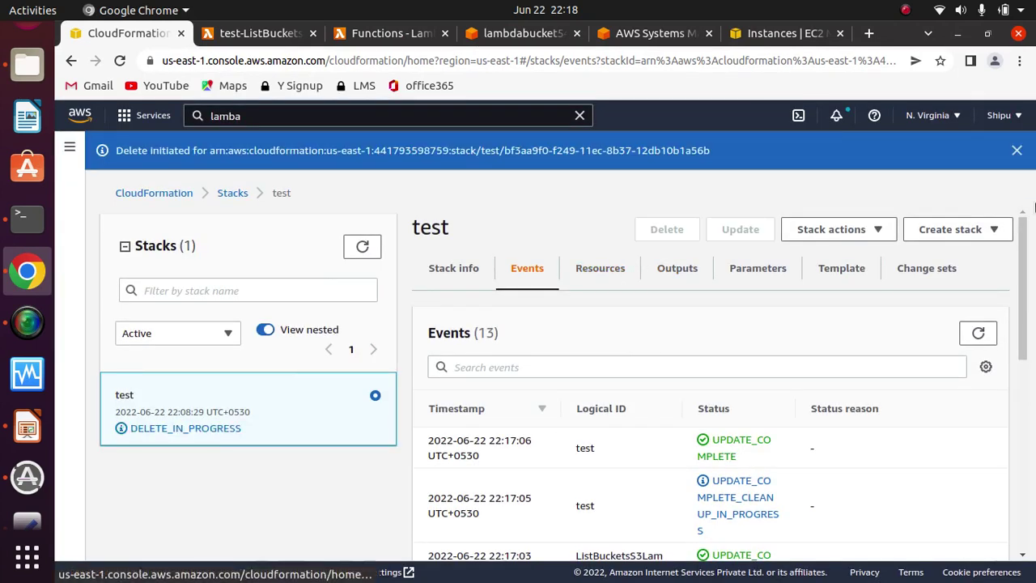
pyautogui.click(1017, 151)
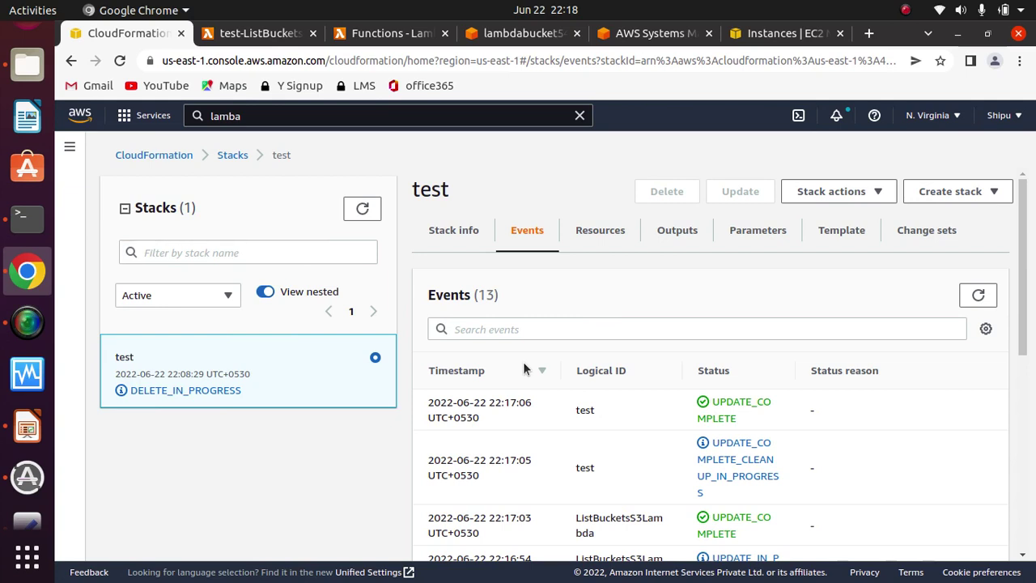
pyautogui.click(365, 210)
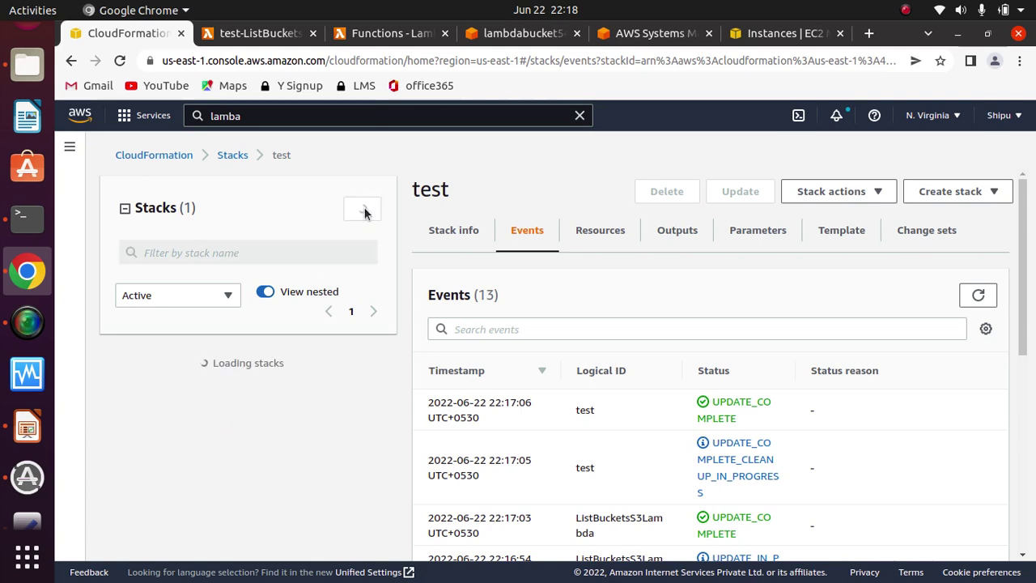
pyautogui.click(364, 209)
pyautogui.click(364, 209)
pyautogui.click(362, 212)
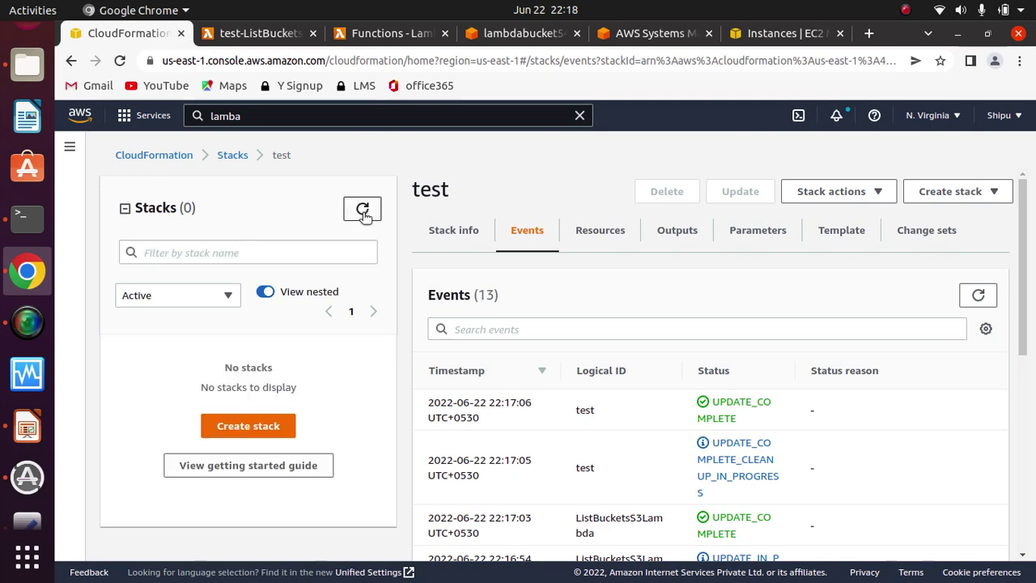
pyautogui.click(363, 212)
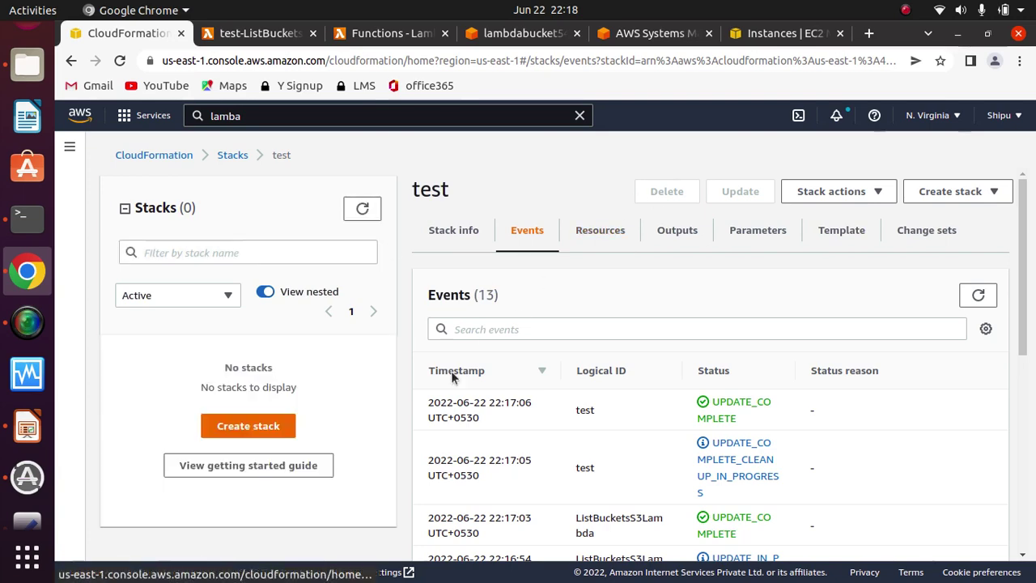
# Step: Start a new stack from the uploaded template 16-drift-security-group.yml in the cloudformation-devops folder and proceed to the stack details
pyautogui.click(279, 427)
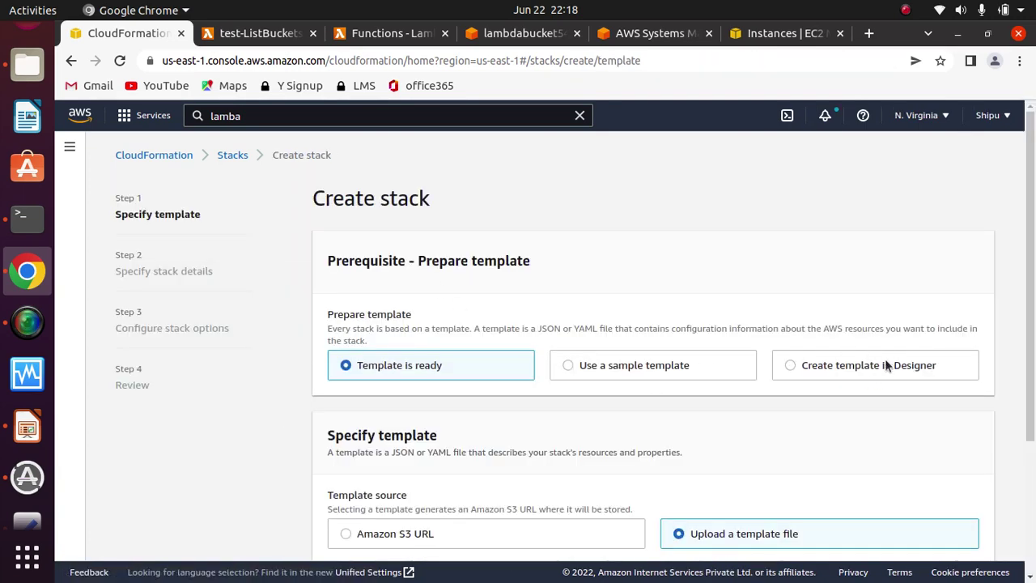
pyautogui.scroll(-3, 559, 438)
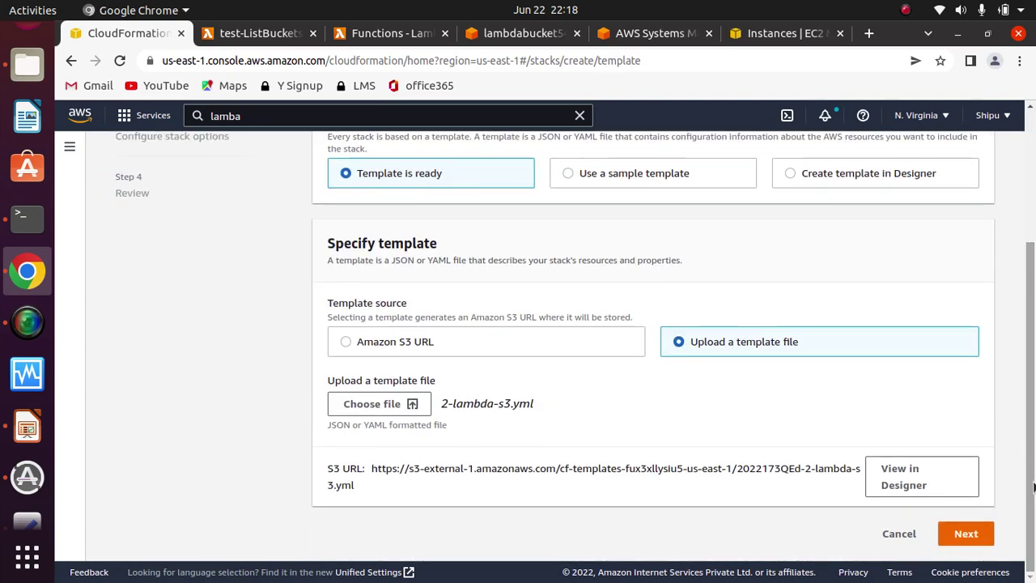
pyautogui.click(398, 406)
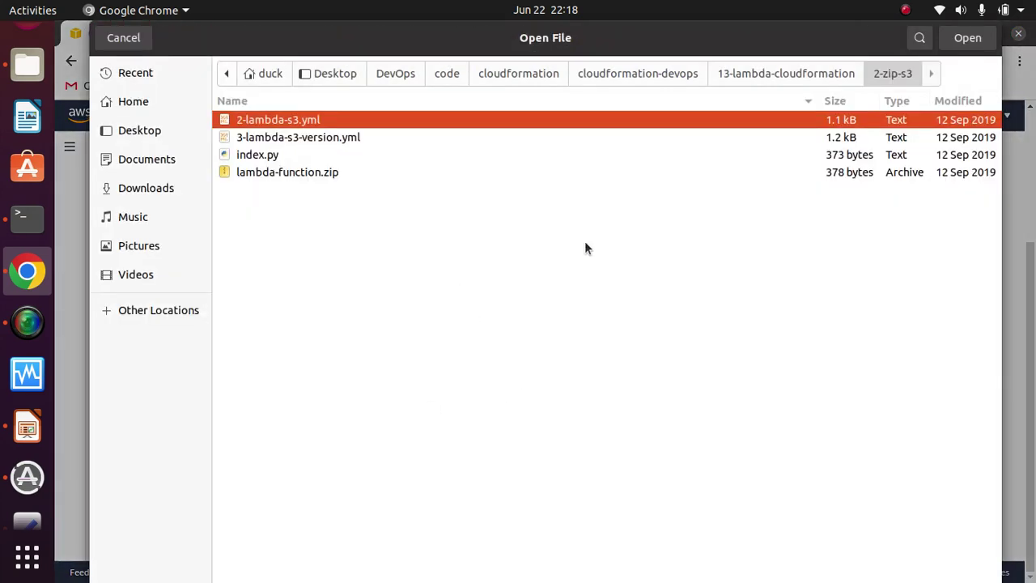
pyautogui.click(678, 74)
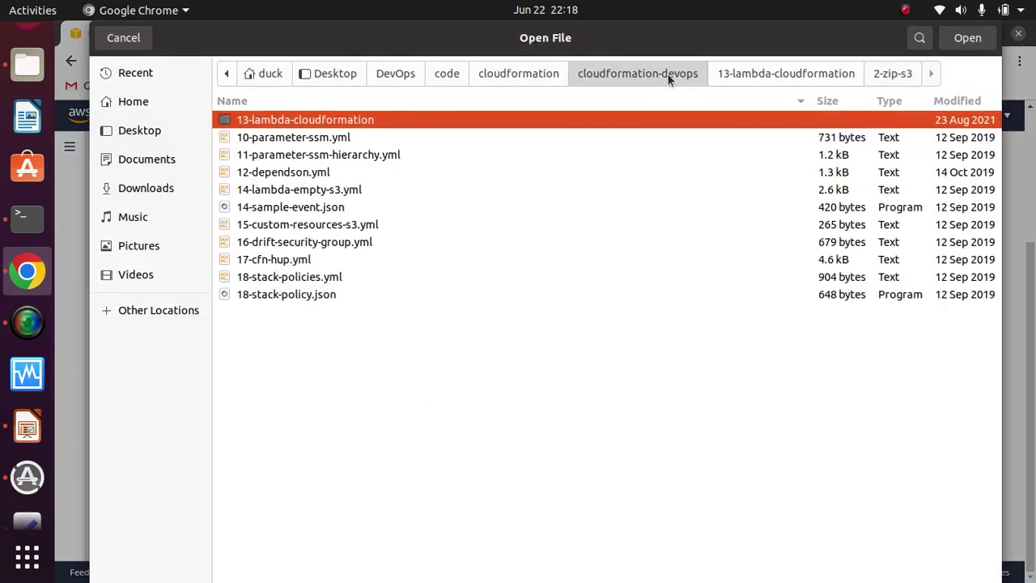
pyautogui.click(285, 246)
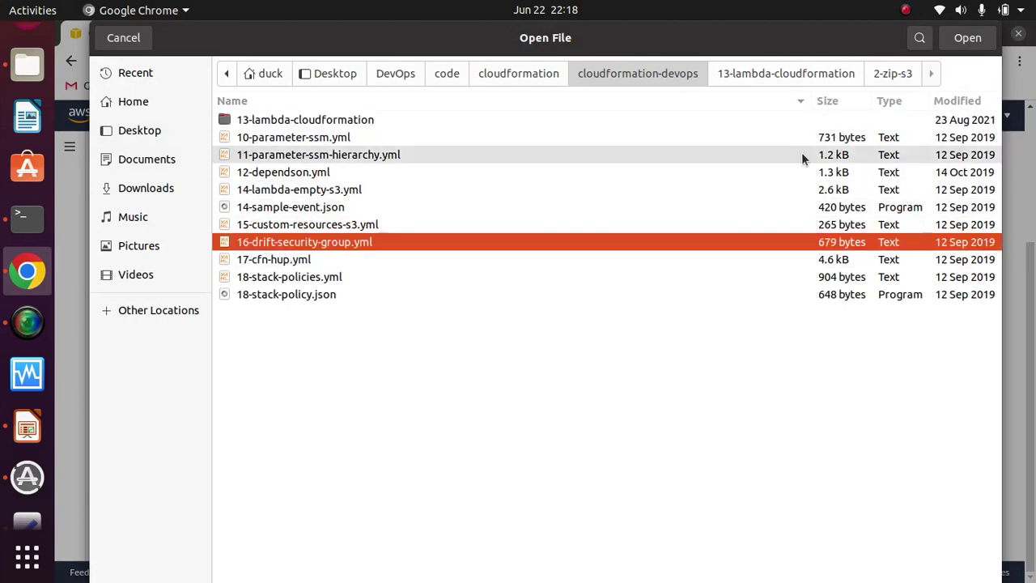
pyautogui.click(967, 37)
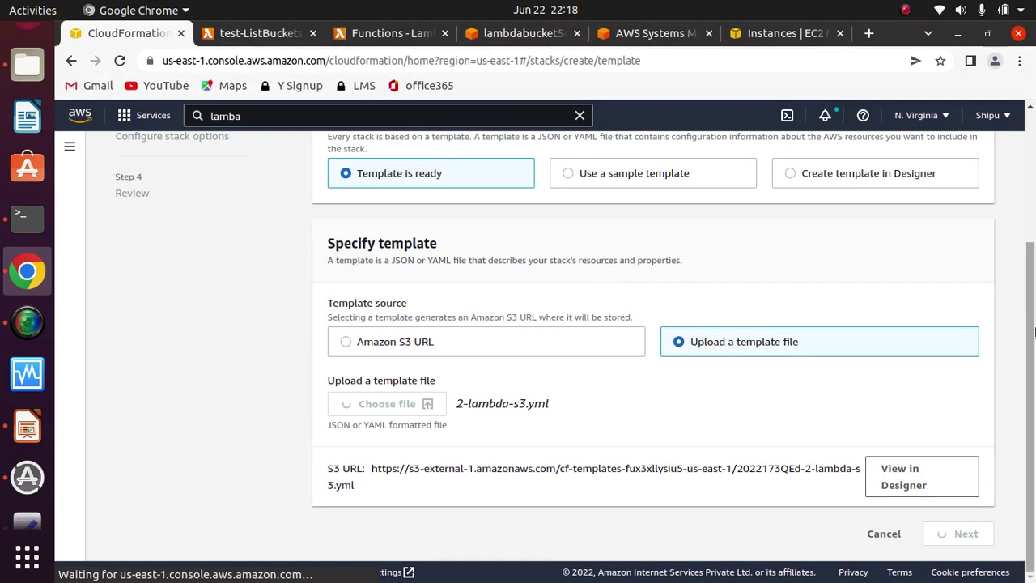
pyautogui.click(965, 534)
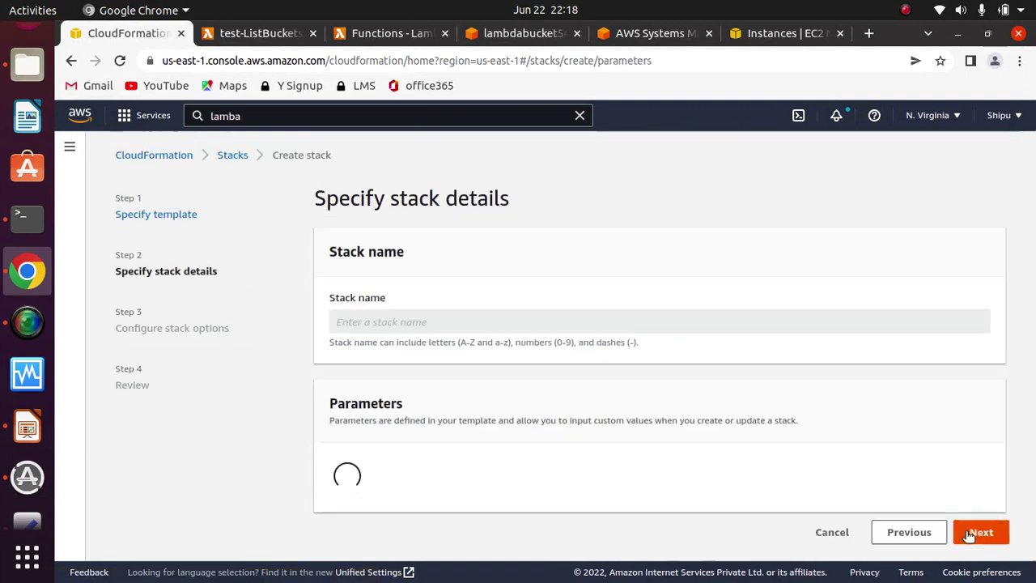
# Step: Name the stack drift, choose vpc-0c7d3017fe2ed2b37 as its VPCId parameter, and proceed to the stack options
pyautogui.click(596, 323)
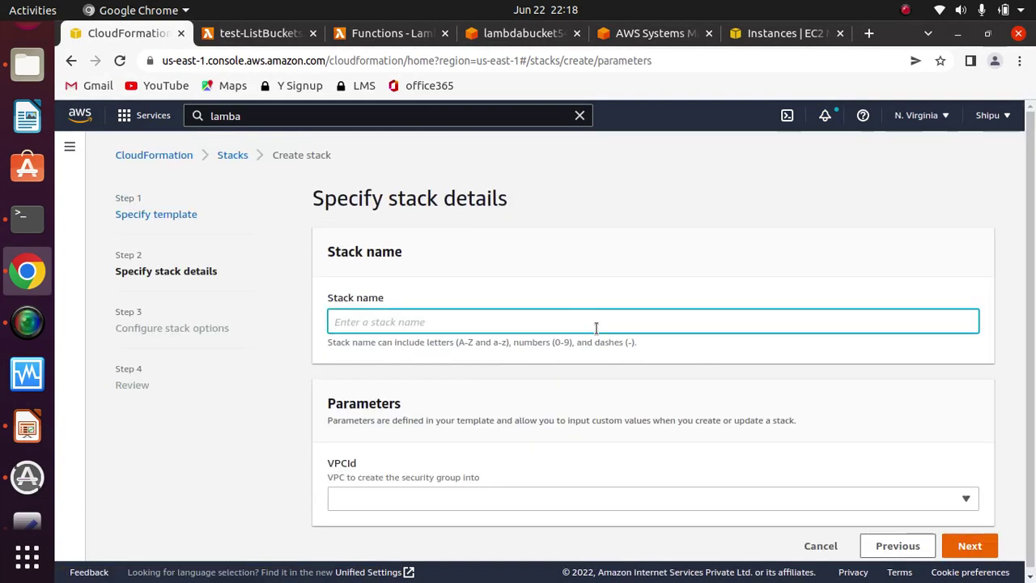
pyautogui.write('drift')
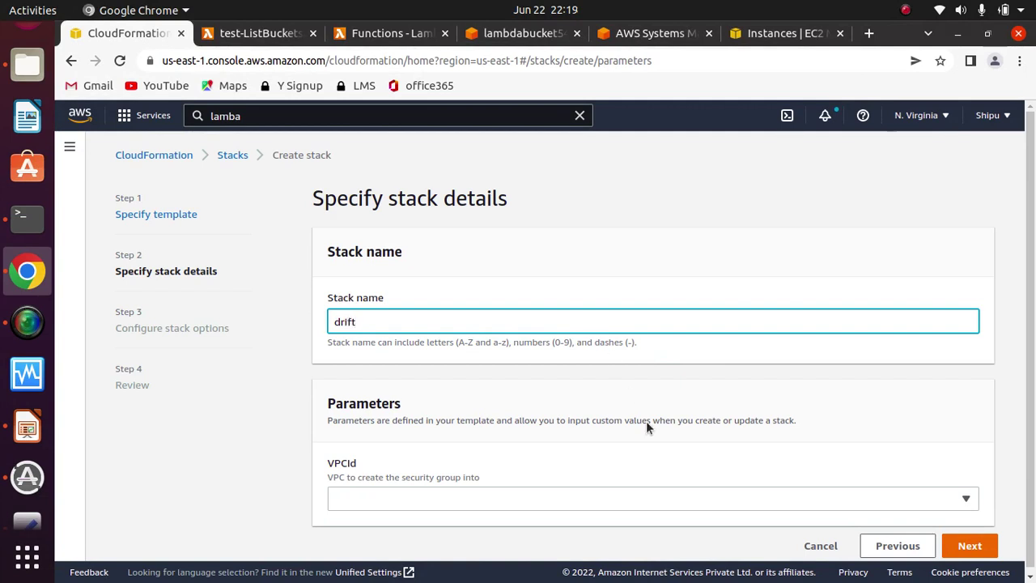
pyautogui.scroll(-1, 627, 478)
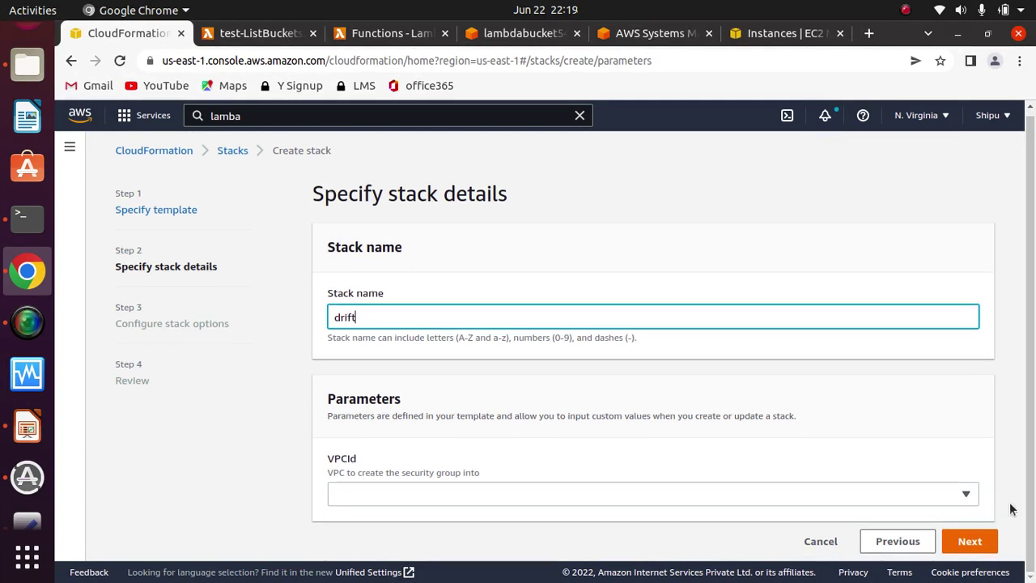
pyautogui.click(624, 495)
pyautogui.click(454, 465)
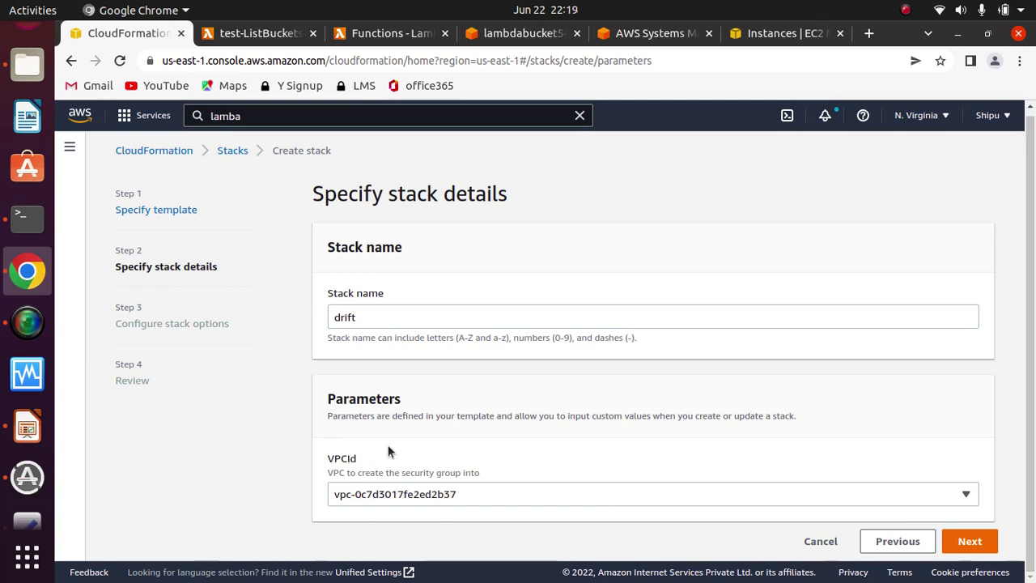
pyautogui.click(968, 540)
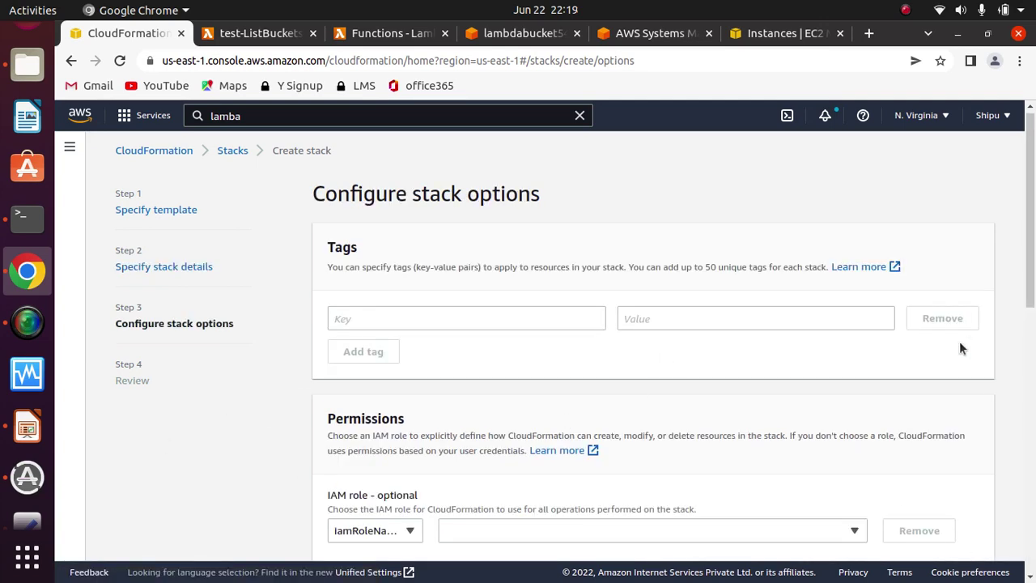
# Step: Keep the default stack options, review the settings, and create the drift stack
pyautogui.scroll(-10, 846, 463)
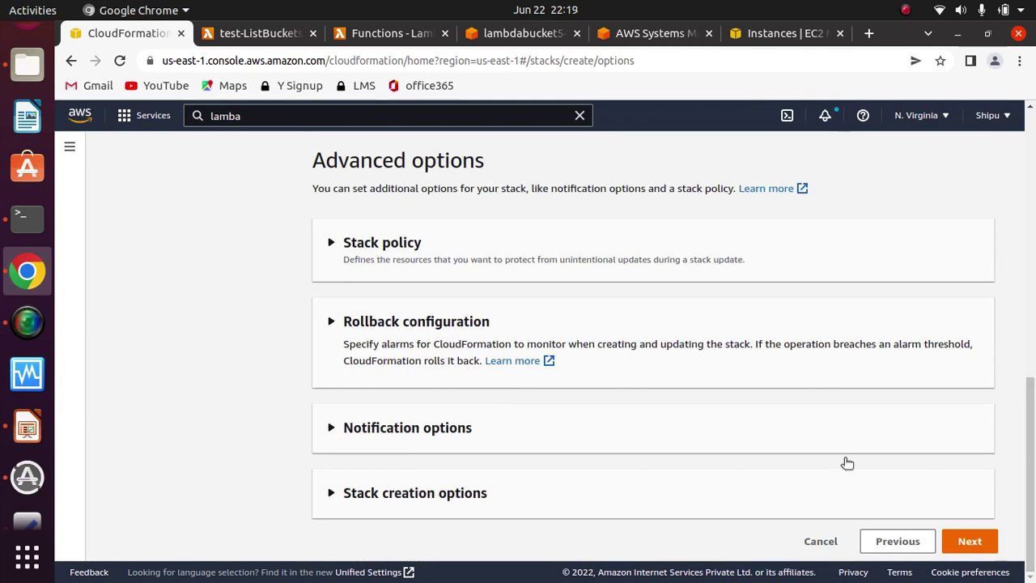
pyautogui.click(969, 541)
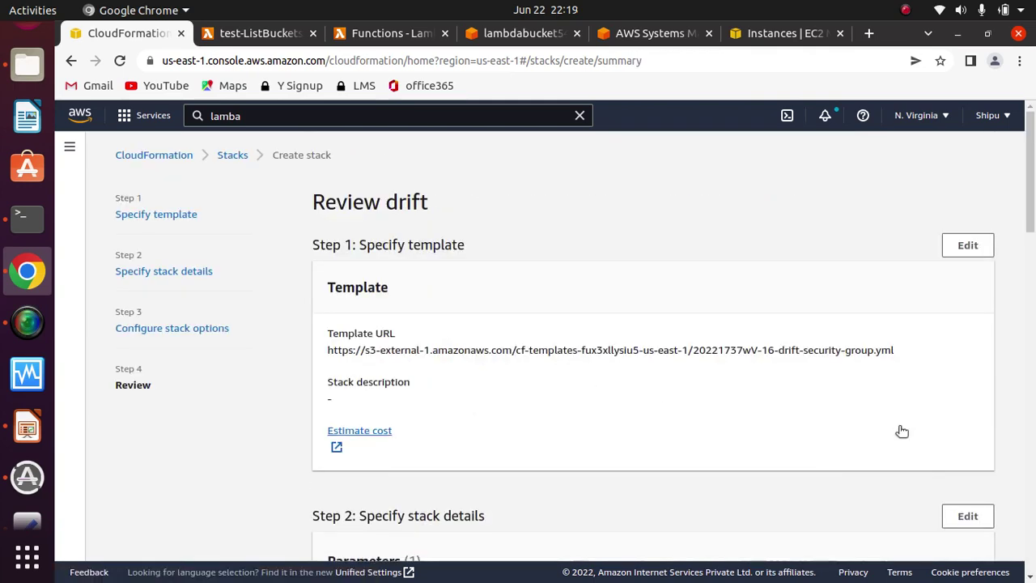
pyautogui.scroll(-2, 1031, 236)
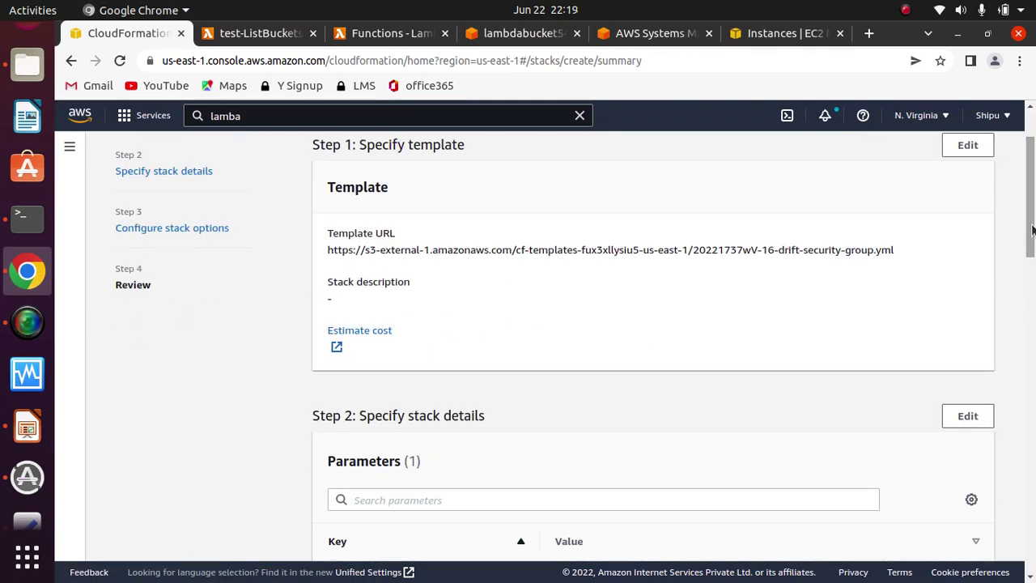
pyautogui.scroll(-15, 1031, 231)
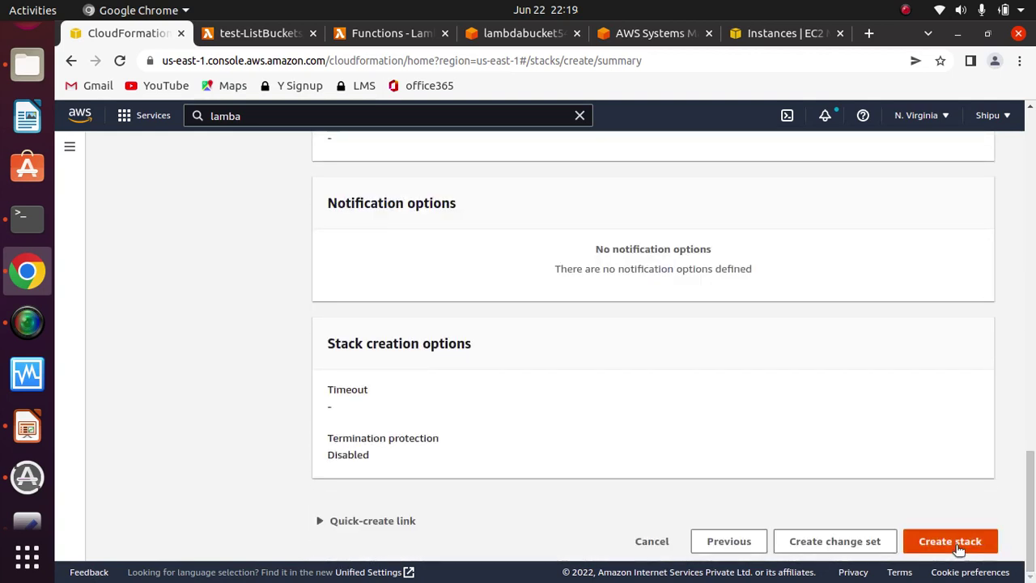
pyautogui.click(954, 543)
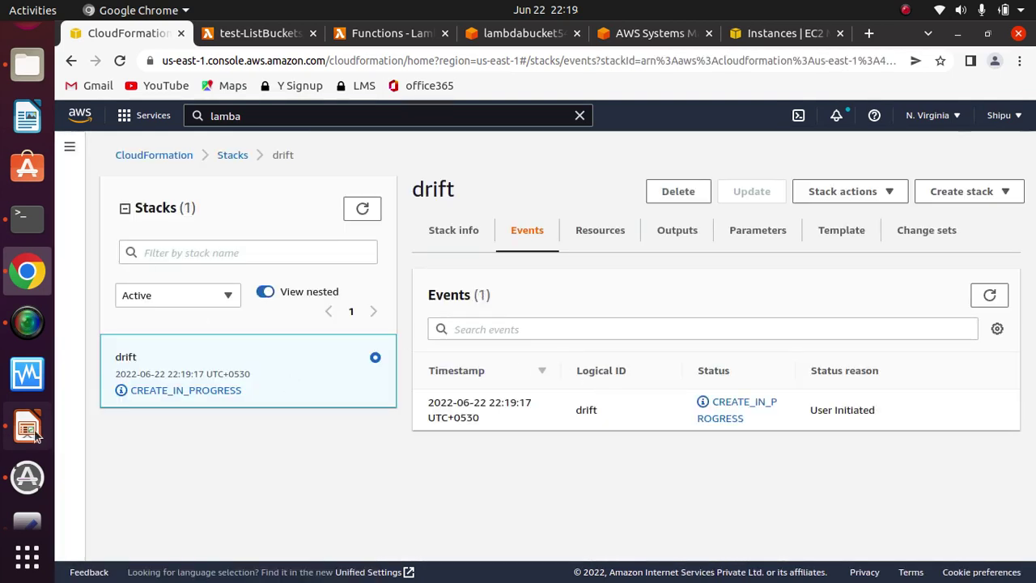
# Step: Close 3-lambda-s3-version.yml in the text editor and open 16-drift-security-group.yml from the cloudformation-devops folder
pyautogui.click(27, 503)
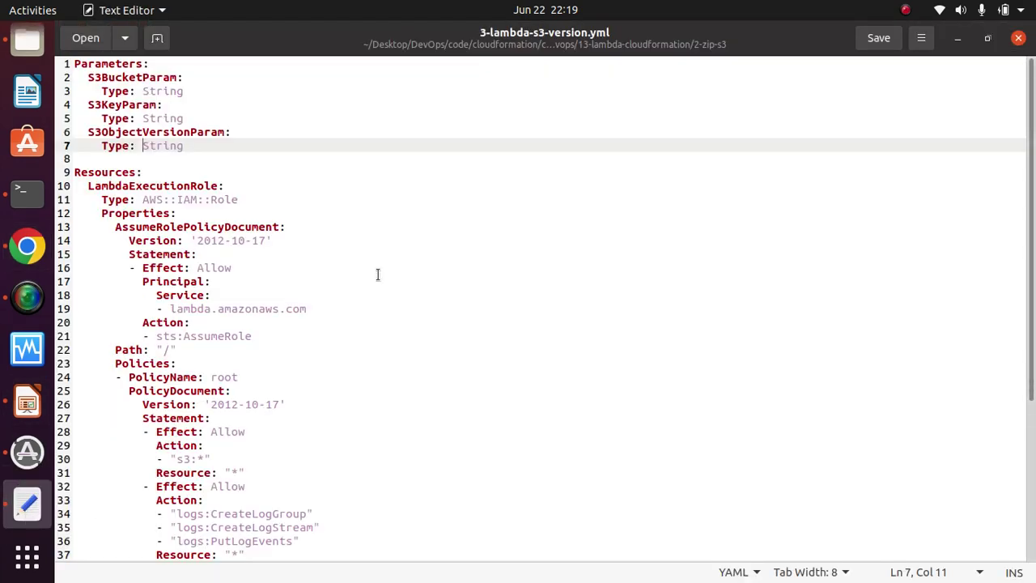
pyautogui.click(1018, 38)
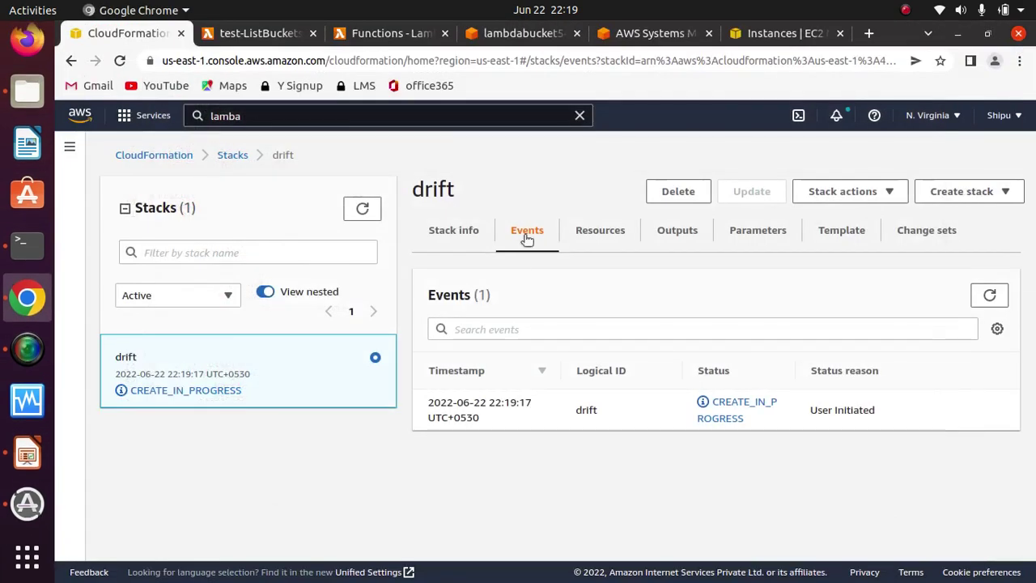
pyautogui.click(16, 95)
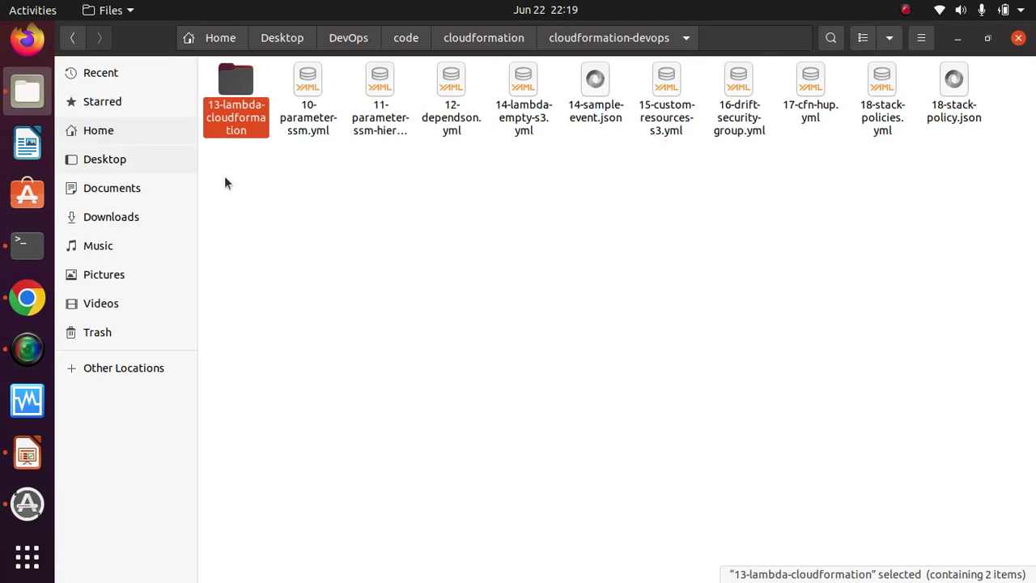
pyautogui.click(489, 182)
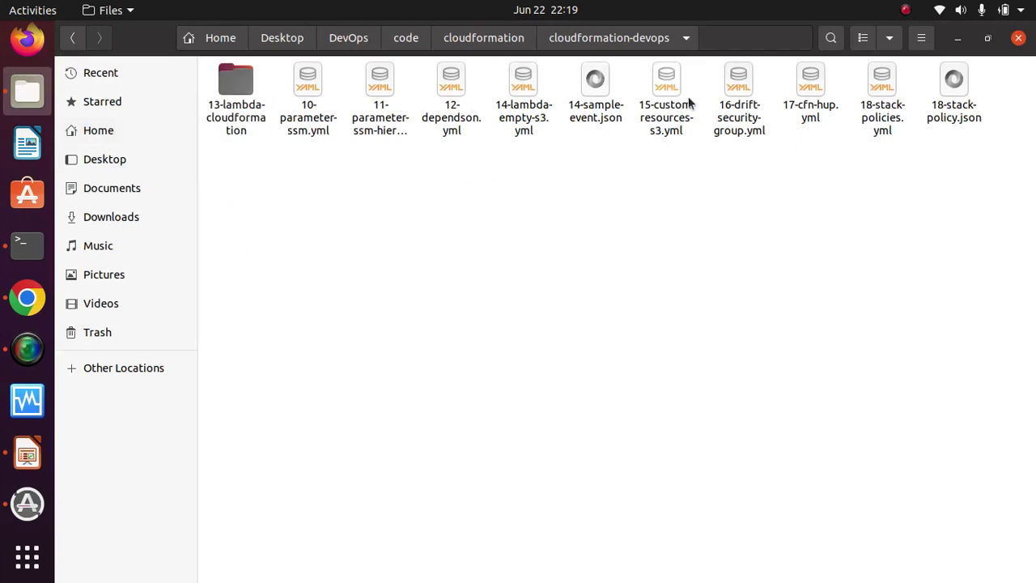
pyautogui.doubleClick(738, 93)
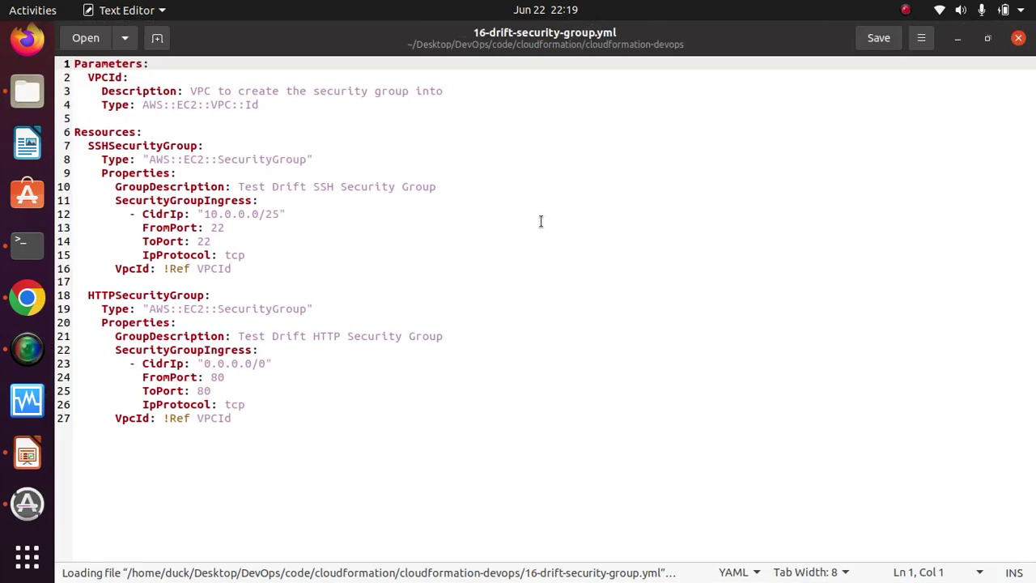
# Step: Examine the Parameters section of the drift template, highlighting the VPCId parameter
pyautogui.click(498, 223)
pyautogui.moveTo(75, 64); pyautogui.dragTo(150, 75)
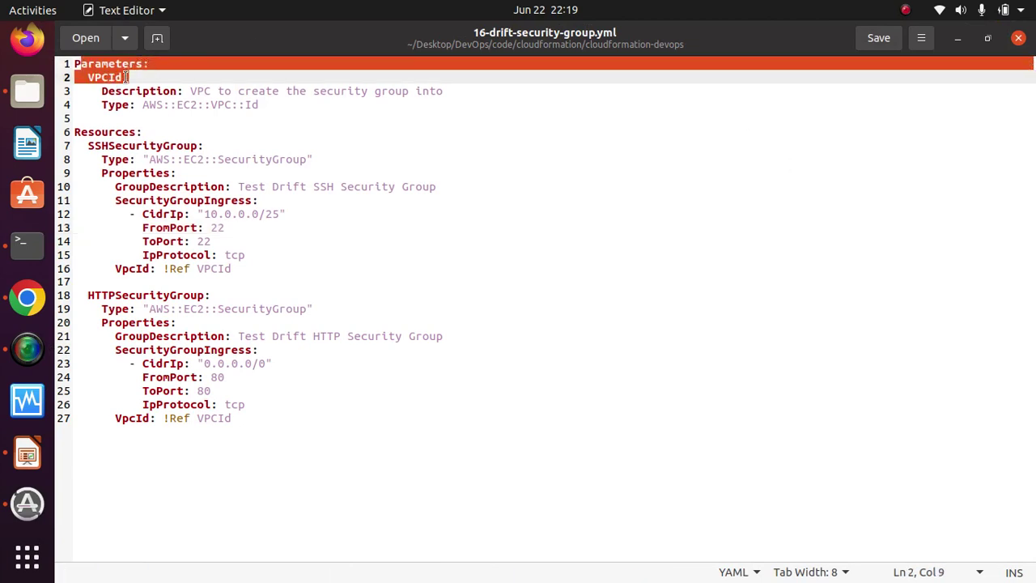
pyautogui.click(123, 77)
pyautogui.moveTo(128, 81); pyautogui.dragTo(88, 74)
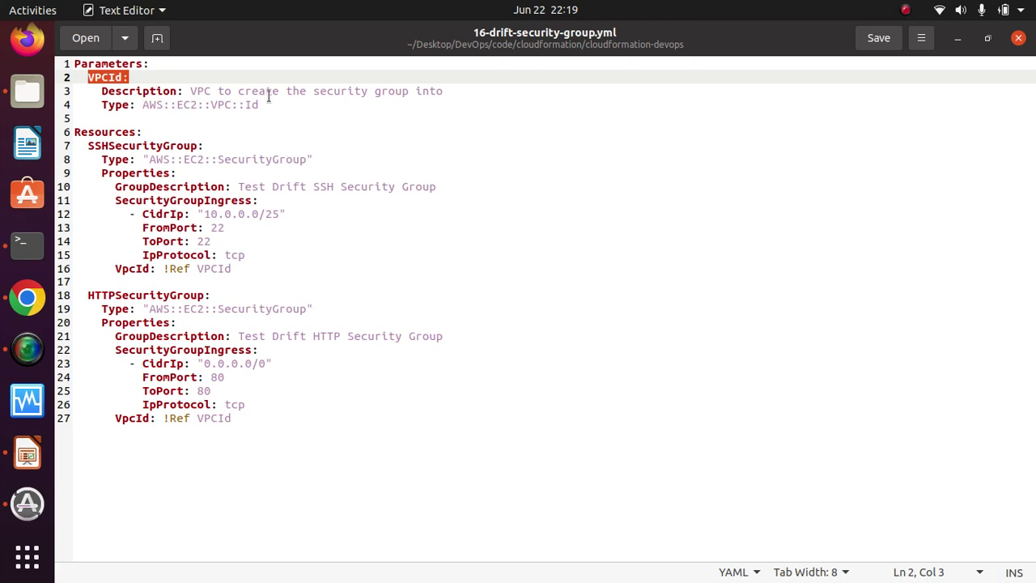
# Step: Examine the VPCId parameter type and the SSHSecurityGroup resource, highlighting its type, description, ingress CIDR, ports and VPC reference
pyautogui.moveTo(267, 103); pyautogui.dragTo(141, 104)
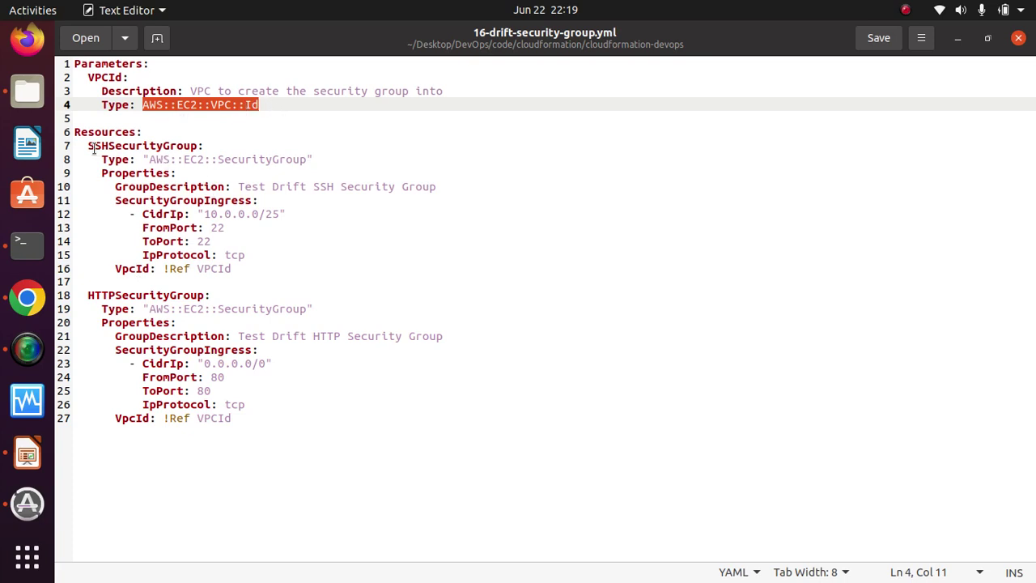
pyautogui.moveTo(89, 147); pyautogui.dragTo(219, 144)
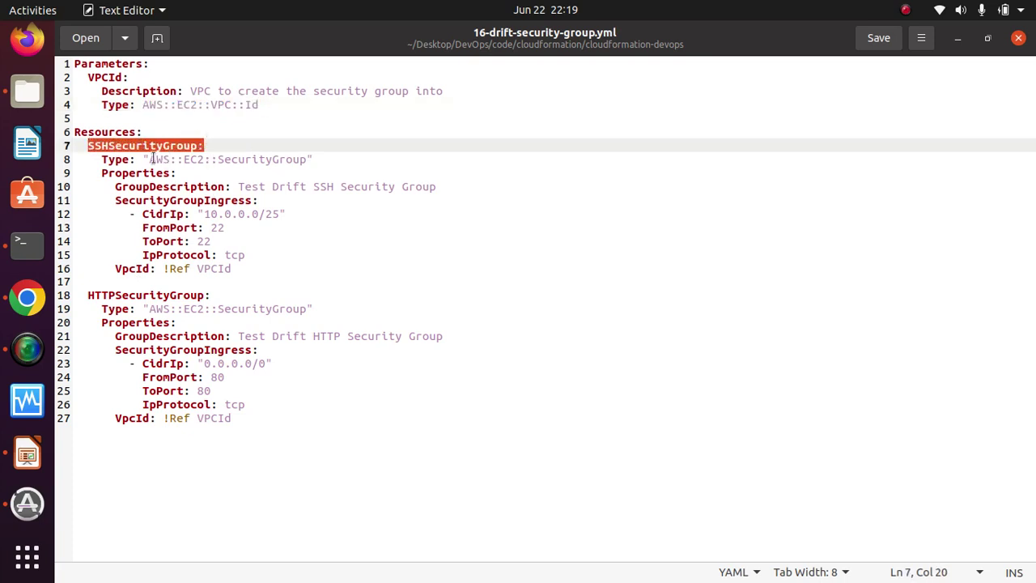
pyautogui.moveTo(150, 158); pyautogui.dragTo(307, 164)
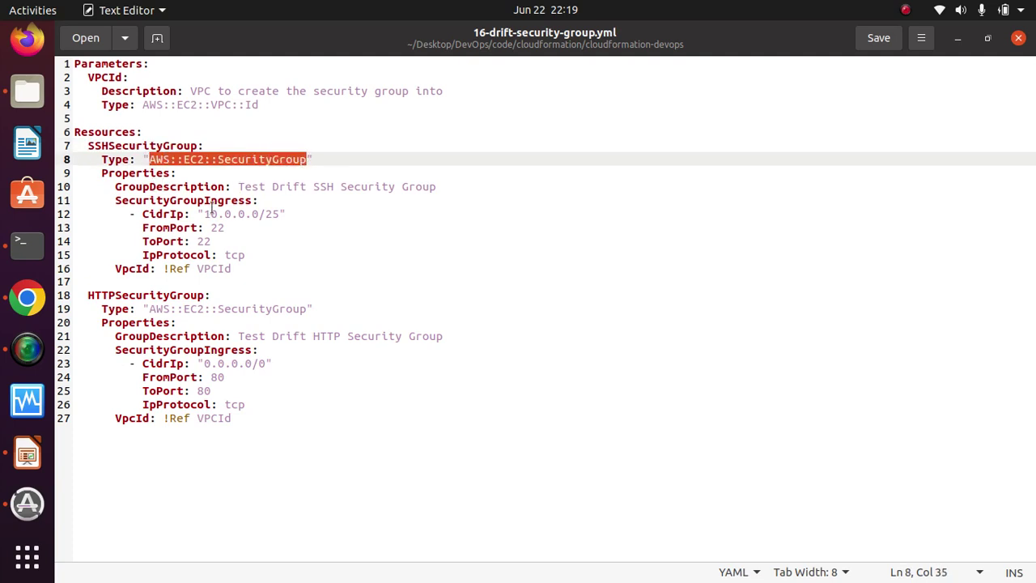
pyautogui.moveTo(244, 188); pyautogui.dragTo(398, 194)
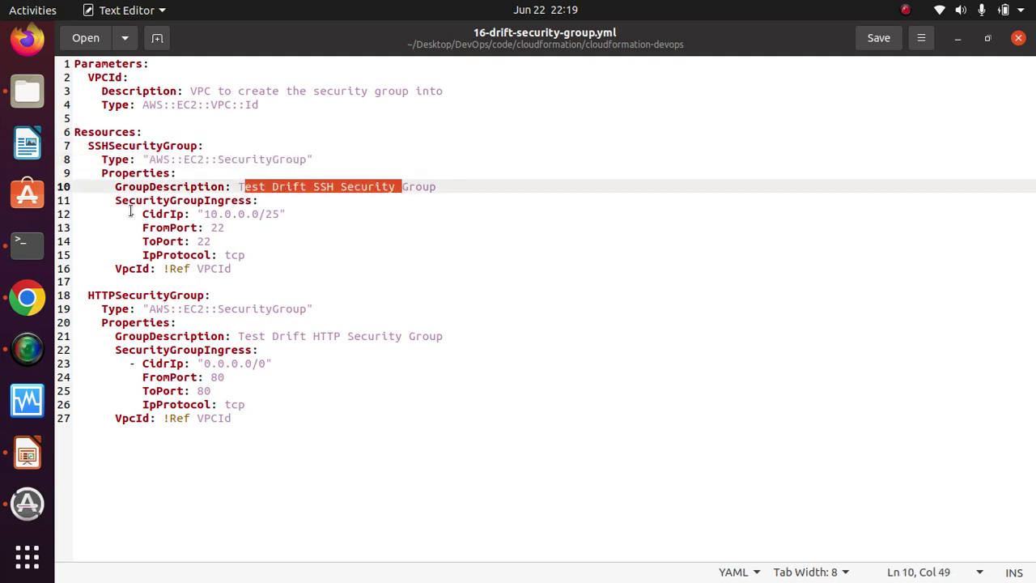
pyautogui.moveTo(121, 213); pyautogui.dragTo(322, 212)
pyautogui.click(287, 214)
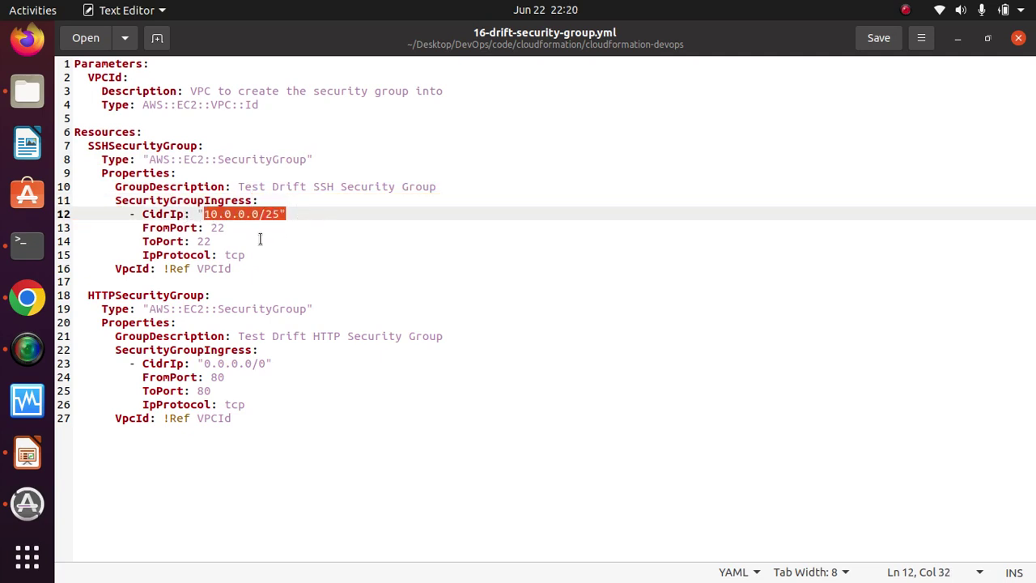
pyautogui.click(212, 228)
pyautogui.moveTo(212, 228); pyautogui.dragTo(196, 268)
pyautogui.click(237, 276)
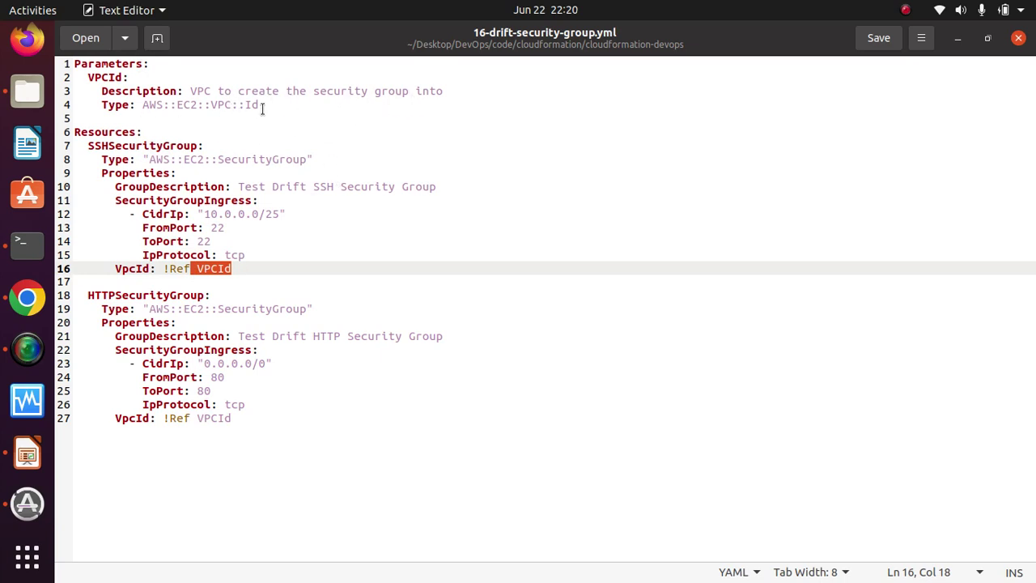
pyautogui.moveTo(262, 106); pyautogui.dragTo(143, 107)
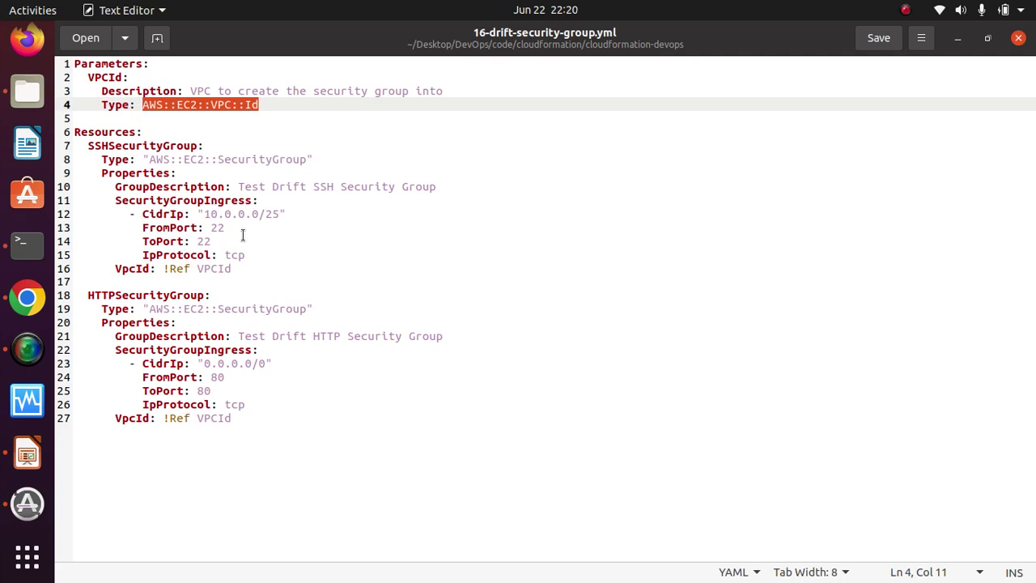
# Step: Examine the HTTPSecurityGroup resource in the template, highlighting its name, group description and VPCId reference
pyautogui.click(261, 290)
pyautogui.moveTo(89, 296); pyautogui.dragTo(212, 295)
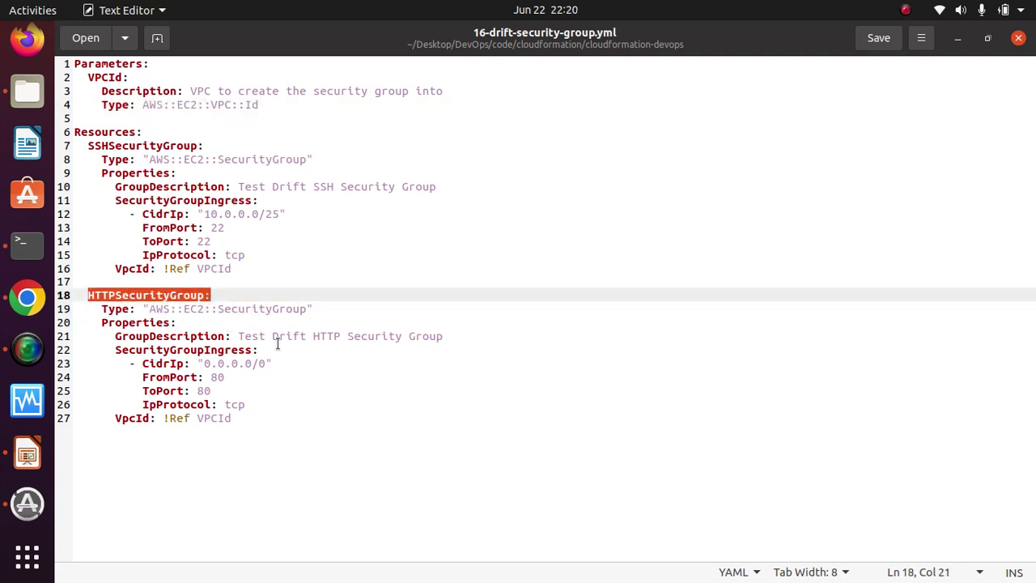
pyautogui.moveTo(454, 335); pyautogui.dragTo(243, 339)
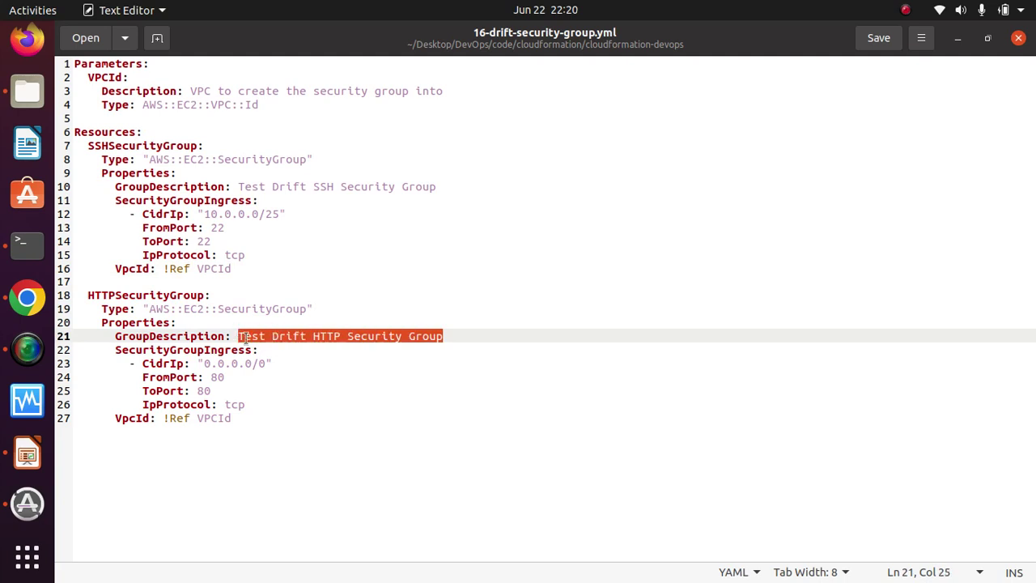
pyautogui.click(303, 363)
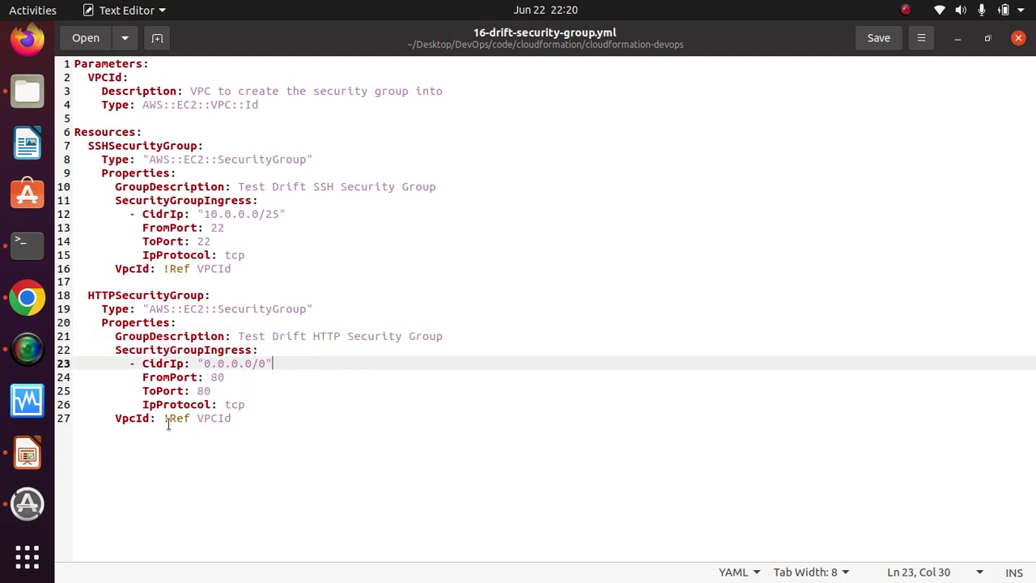
pyautogui.moveTo(164, 419); pyautogui.dragTo(246, 420)
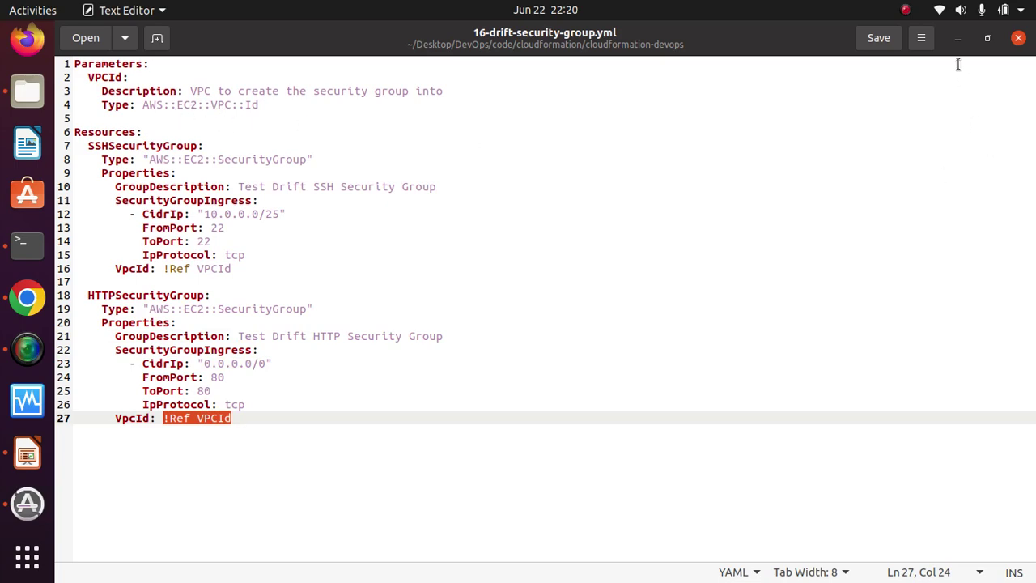
# Step: Close 16-drift-security-group.yml, switch to Chrome, and show the resources of the drift stack
pyautogui.click(1018, 38)
pyautogui.click(437, 304)
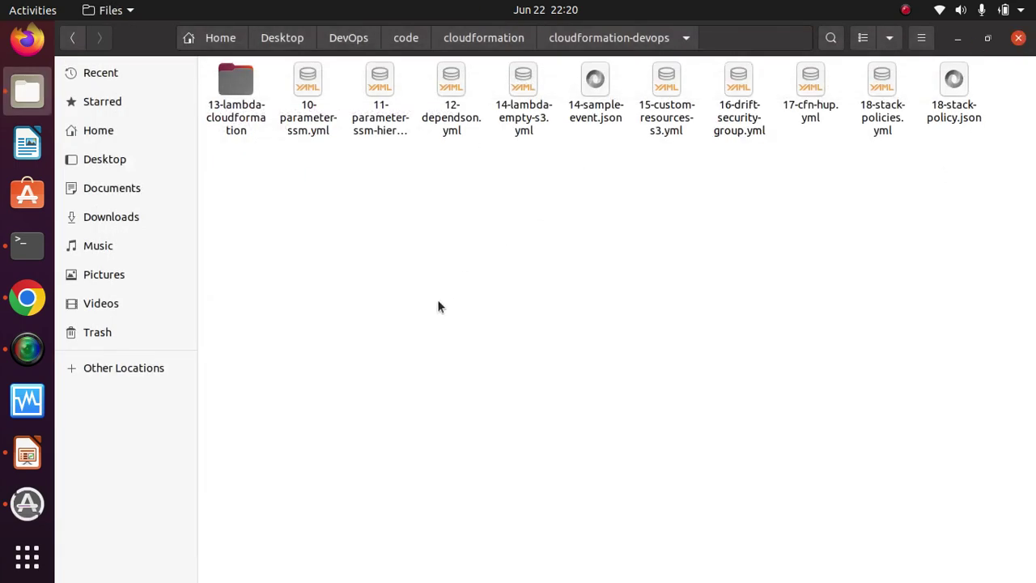
pyautogui.click(27, 298)
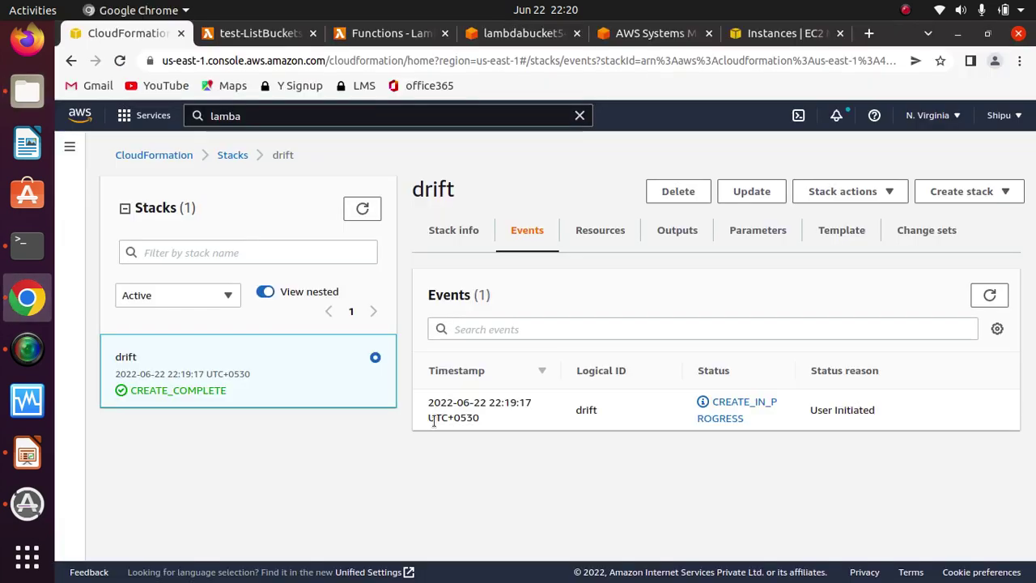
pyautogui.click(596, 230)
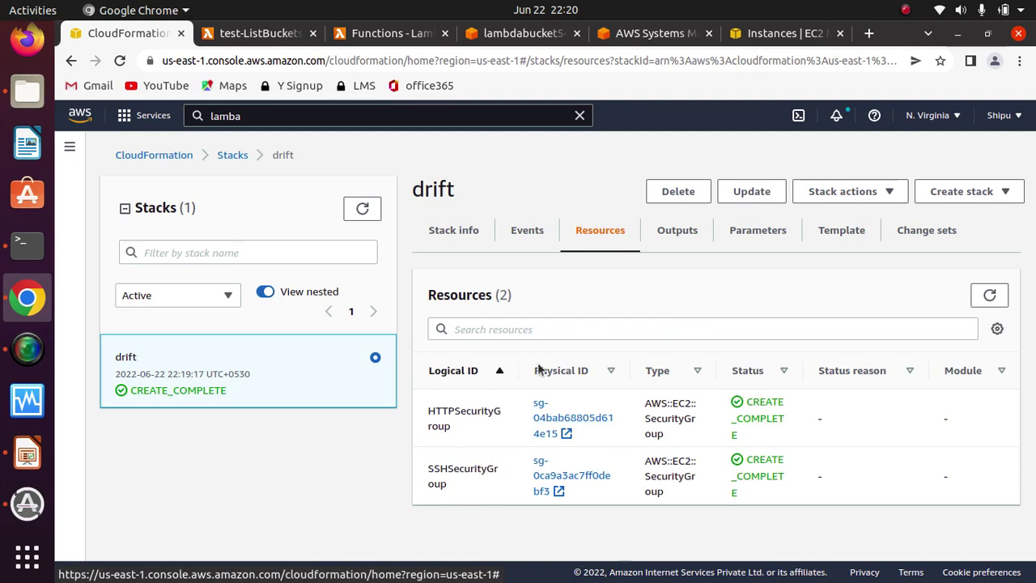
# Step: Close the test-ListBuckets Lambda page and open the Security Groups list in the EC2 console
pyautogui.click(640, 37)
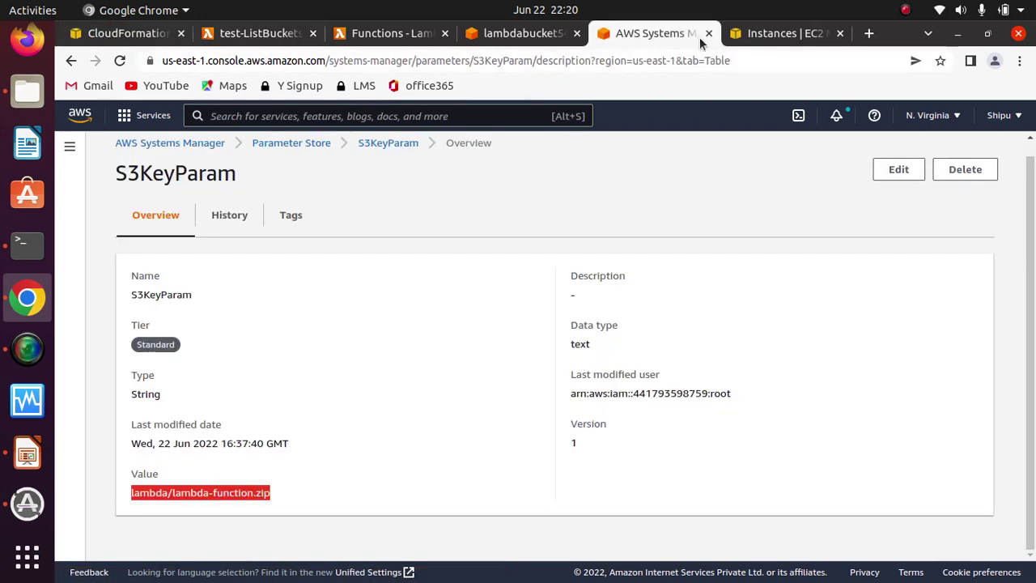
pyautogui.click(526, 36)
pyautogui.click(371, 41)
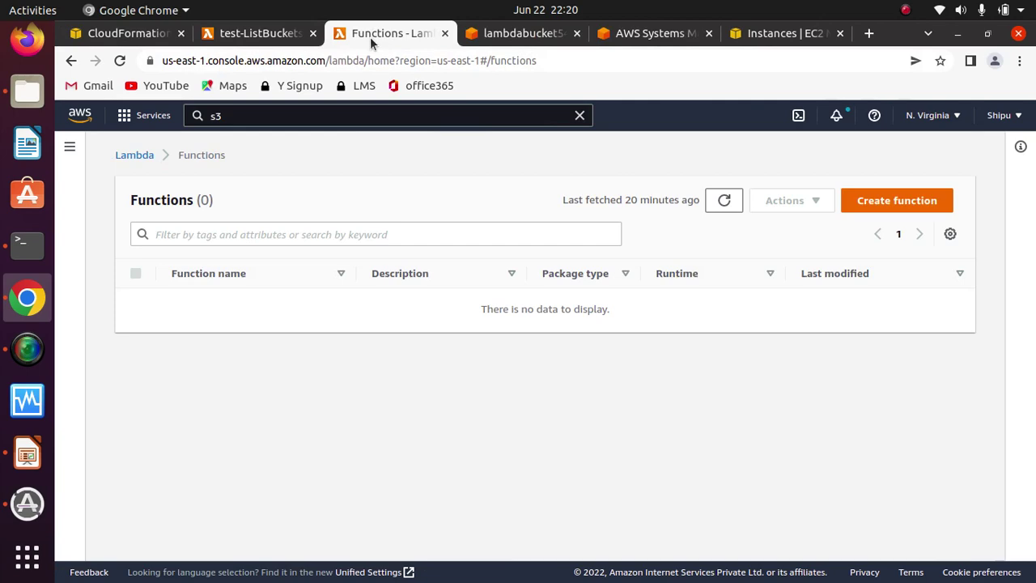
pyautogui.click(274, 42)
pyautogui.click(313, 33)
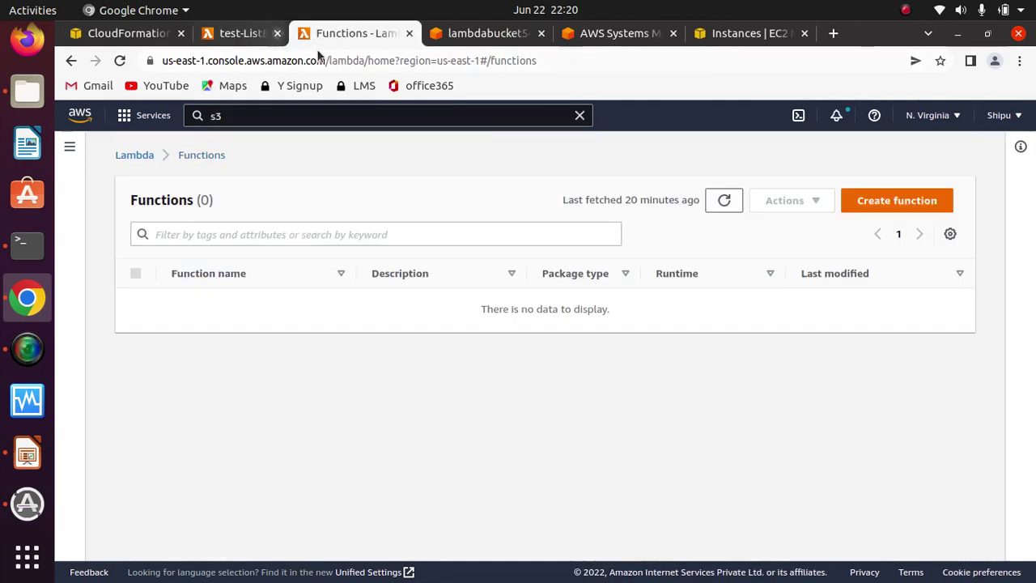
pyautogui.click(639, 33)
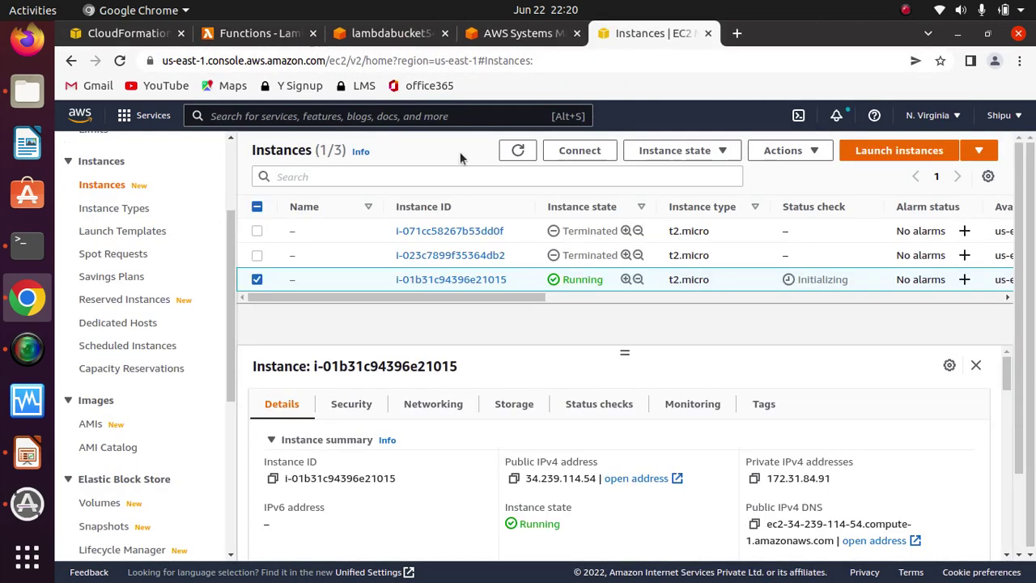
pyautogui.moveTo(226, 320); pyautogui.dragTo(234, 402)
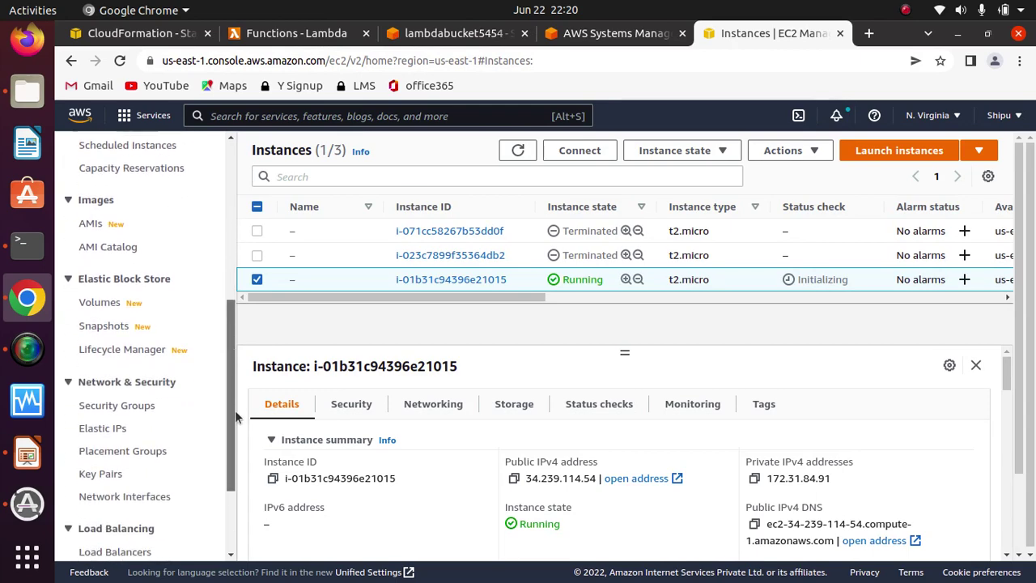
pyautogui.click(111, 404)
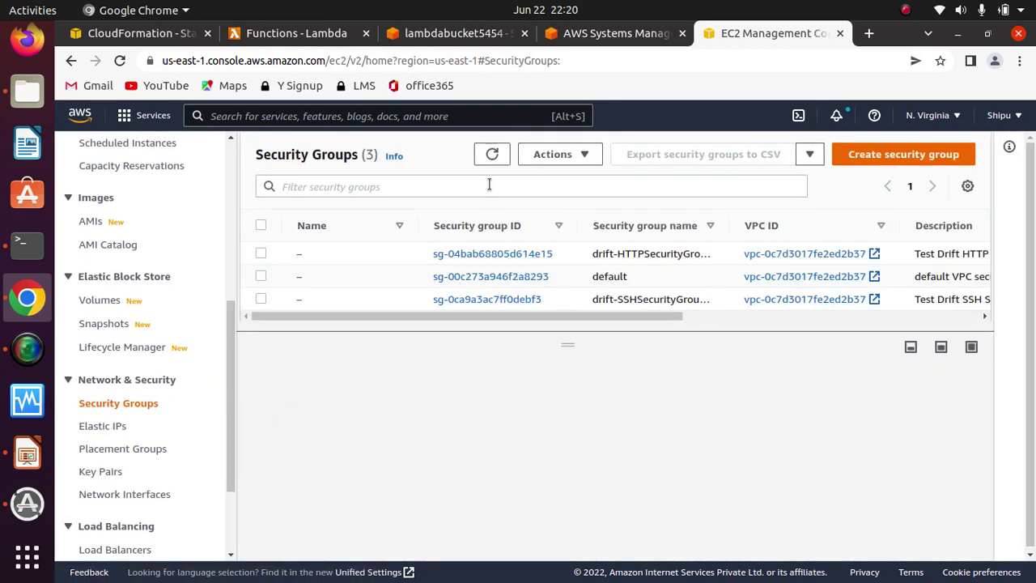
# Step: Refresh the security groups, widen the Security group name column, and view the details of the drift stack's HTTP security group
pyautogui.click(492, 154)
pyautogui.moveTo(611, 313); pyautogui.dragTo(555, 320)
pyautogui.moveTo(731, 225); pyautogui.dragTo(858, 226)
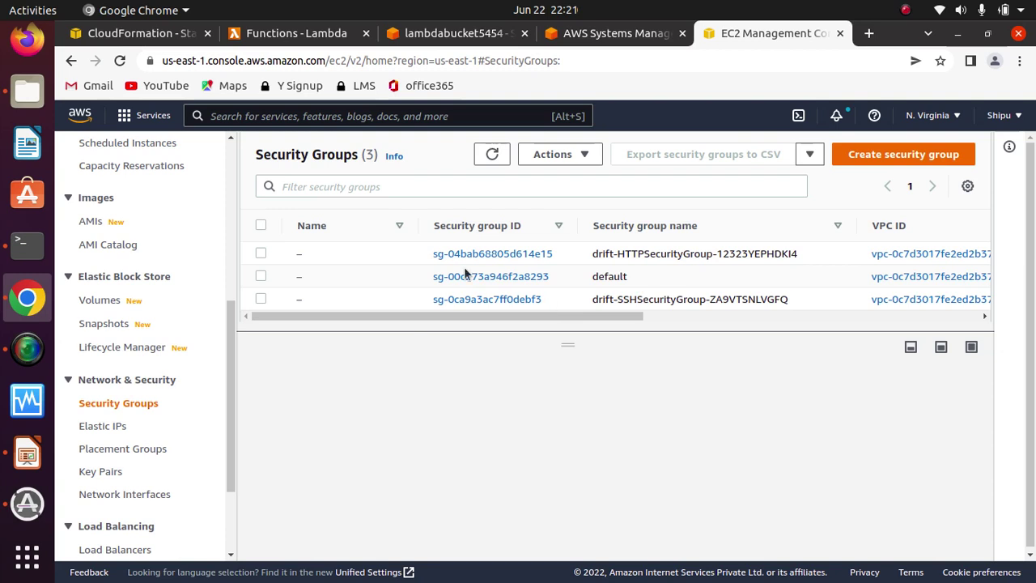
pyautogui.click(261, 254)
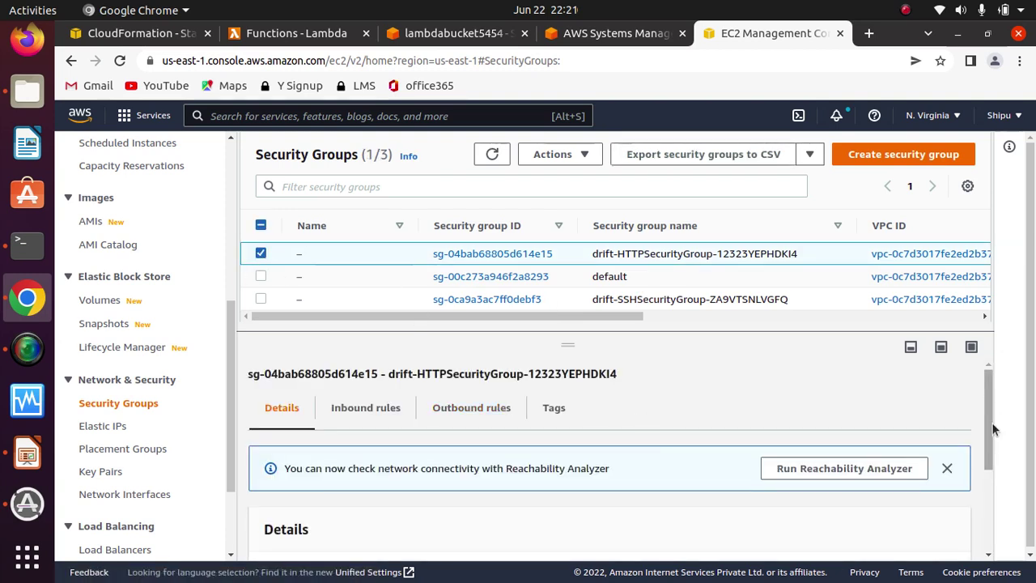
pyautogui.moveTo(984, 411)
pyautogui.mouseDown()
pyautogui.moveTo(994, 482)
pyautogui.moveTo(977, 396)
pyautogui.mouseUp()
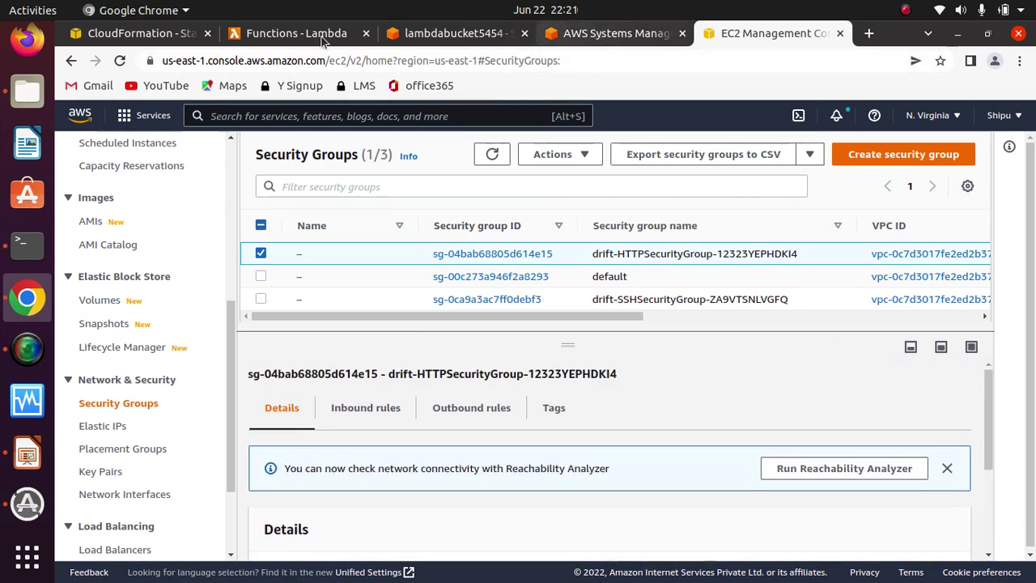
# Step: Return to the CloudFormation console, run drift detection on the drift stack, and dismiss the notification
pyautogui.click(123, 35)
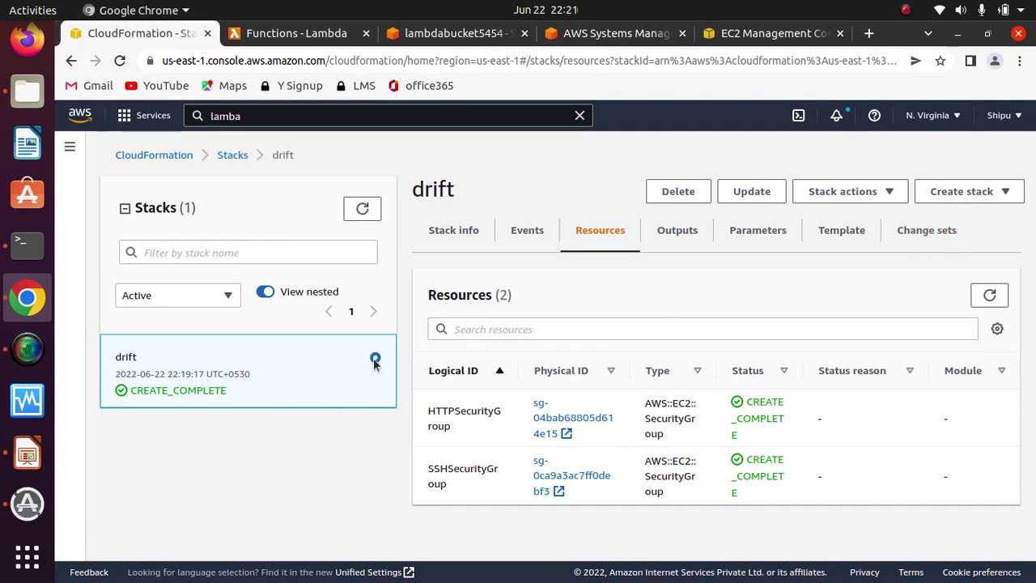
pyautogui.click(982, 191)
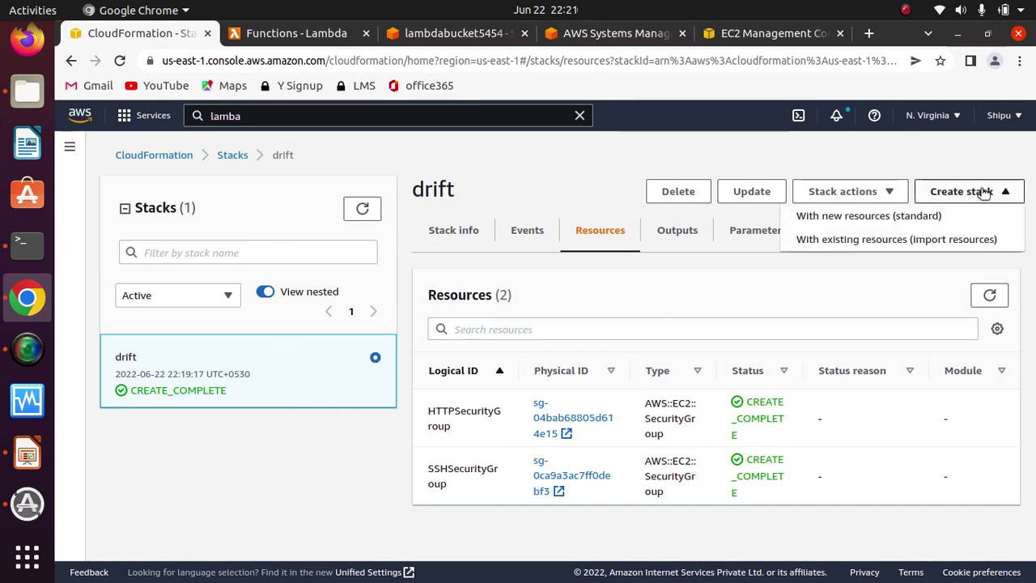
pyautogui.click(839, 191)
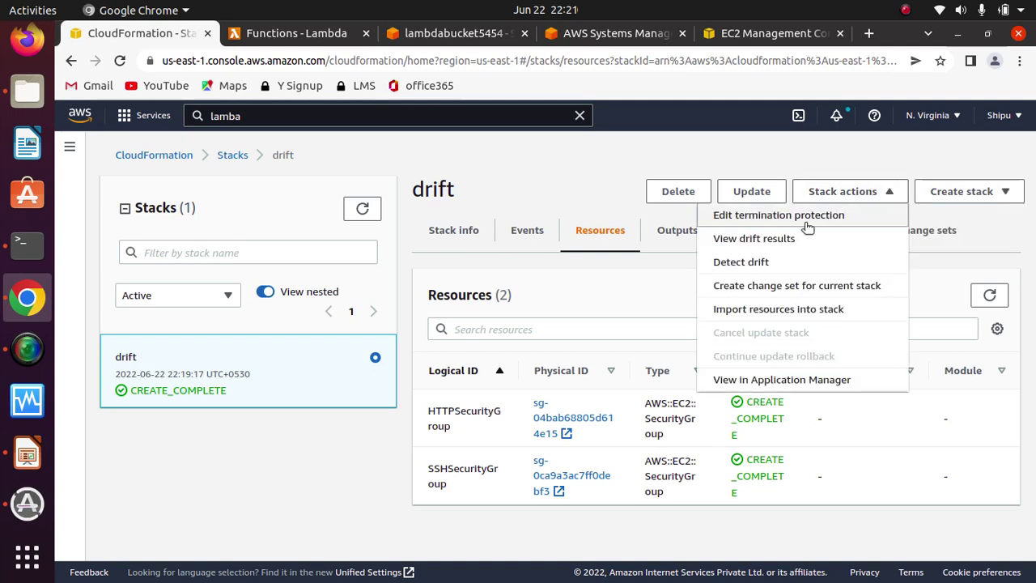
pyautogui.click(760, 264)
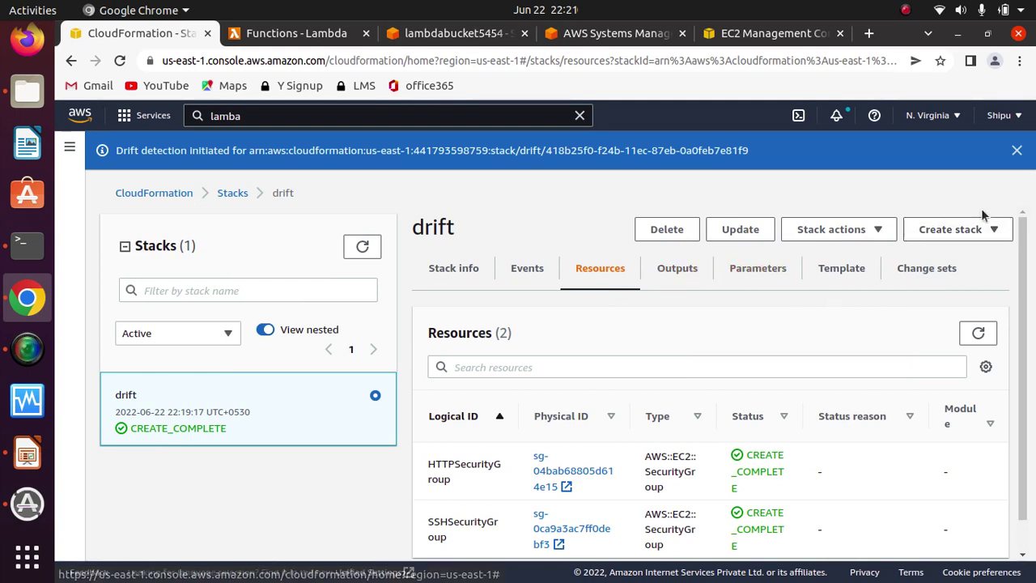
pyautogui.moveTo(1021, 256); pyautogui.dragTo(1033, 207)
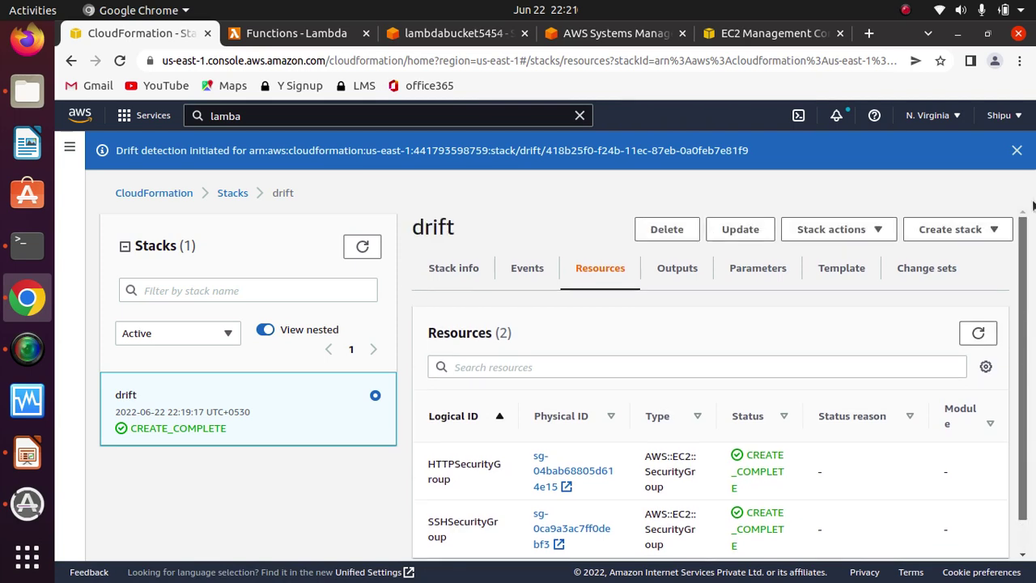
pyautogui.click(1016, 151)
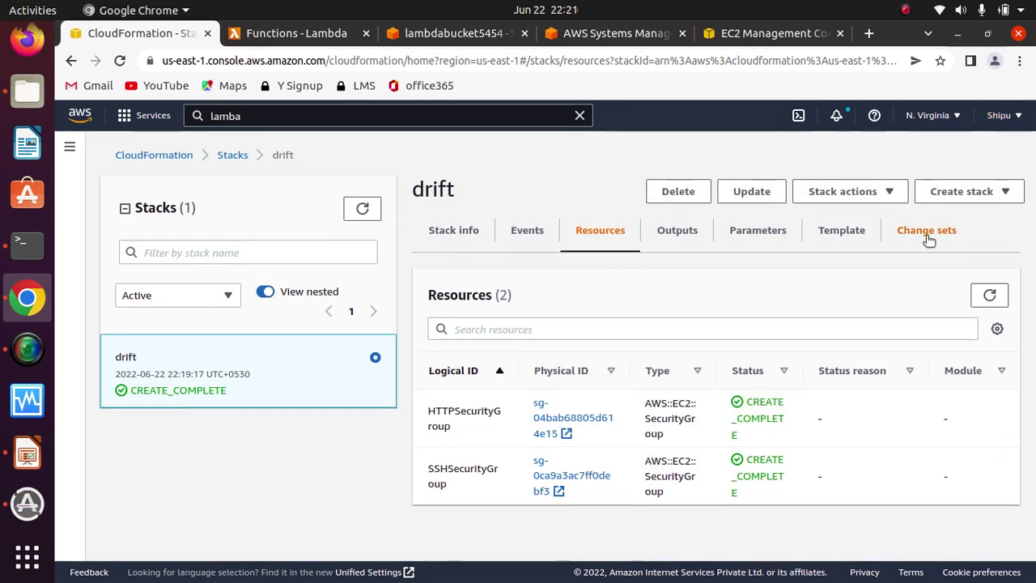
# Step: View the drift results of the drift stack and examine the stack's overall drift status
pyautogui.click(850, 200)
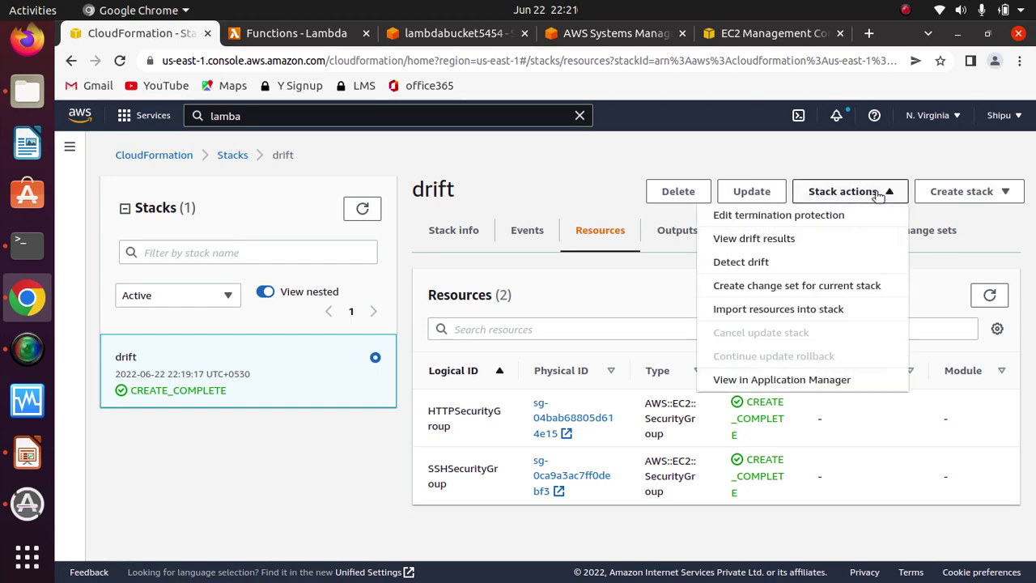
pyautogui.click(790, 241)
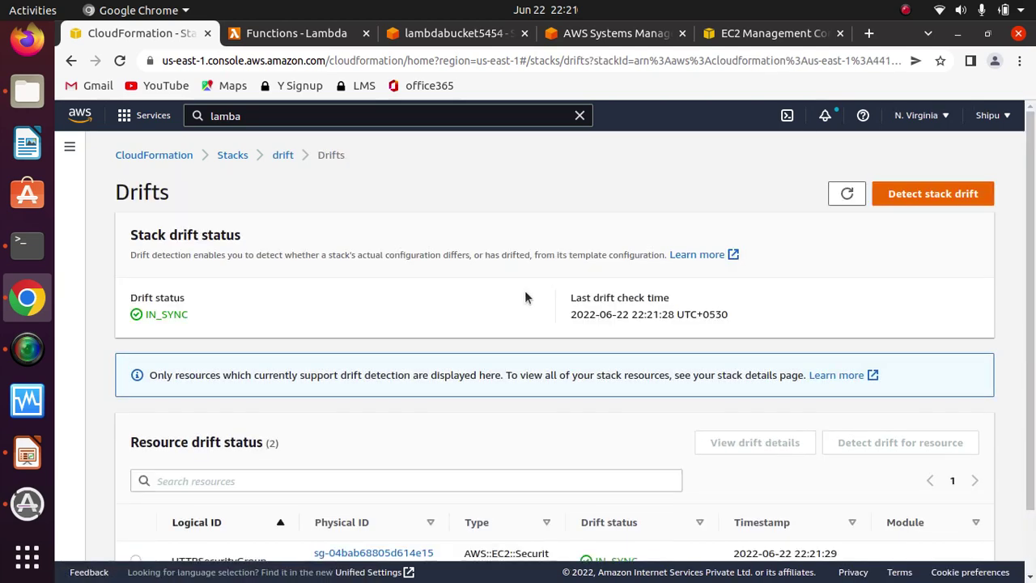
pyautogui.moveTo(201, 318); pyautogui.dragTo(139, 316)
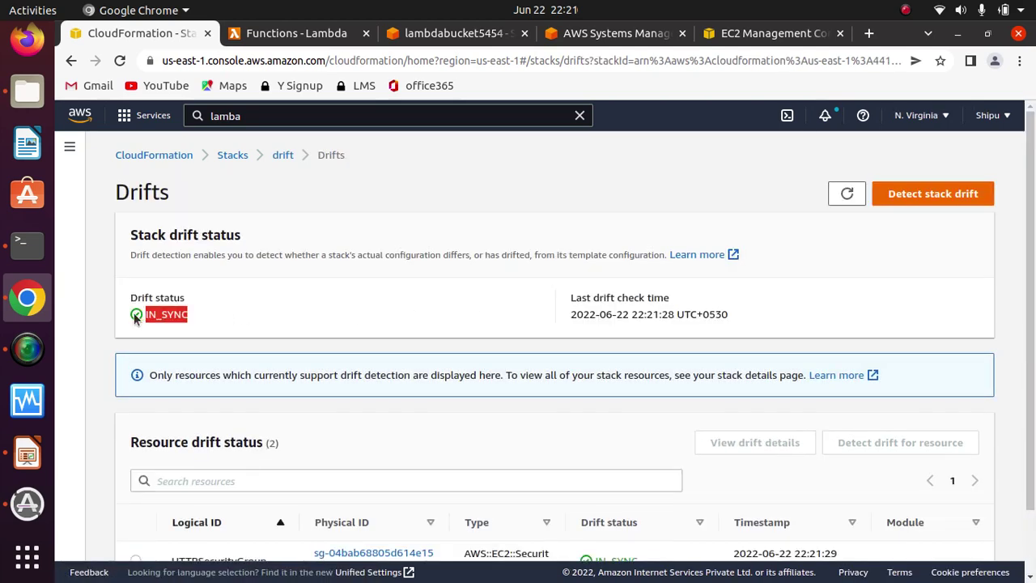
pyautogui.moveTo(238, 320); pyautogui.dragTo(119, 315)
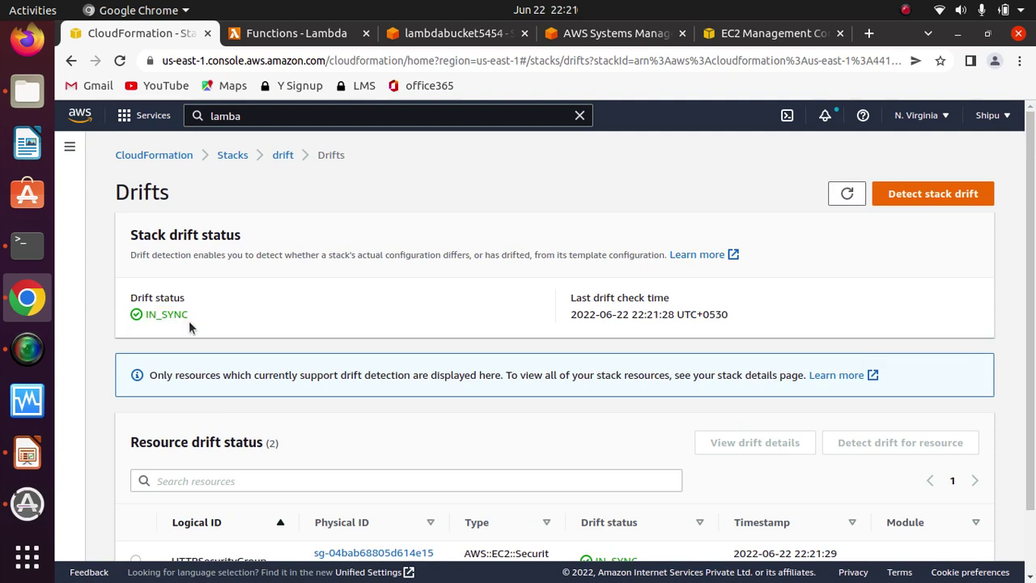
pyautogui.moveTo(191, 316); pyautogui.dragTo(123, 320)
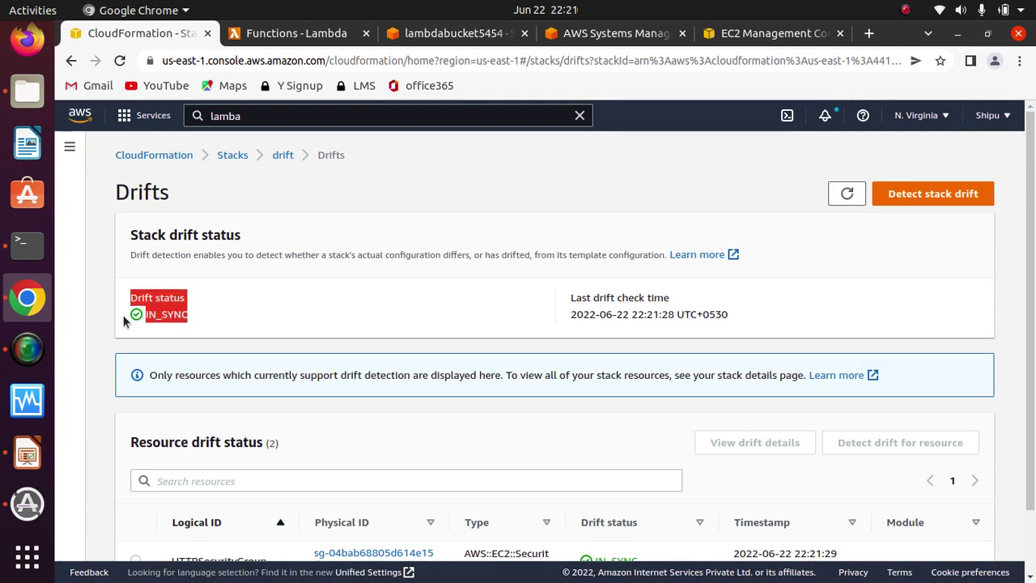
pyautogui.click(202, 319)
pyautogui.click(237, 328)
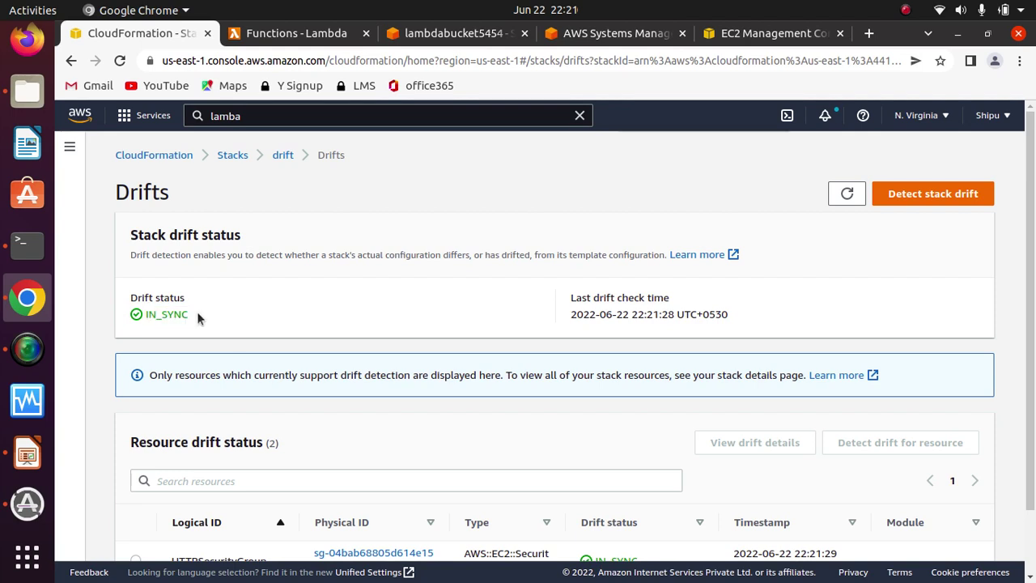
# Step: Check the drift stack's overall drift status, switch to the EC2 Security Groups list, and refresh it
pyautogui.moveTo(201, 320); pyautogui.dragTo(133, 320)
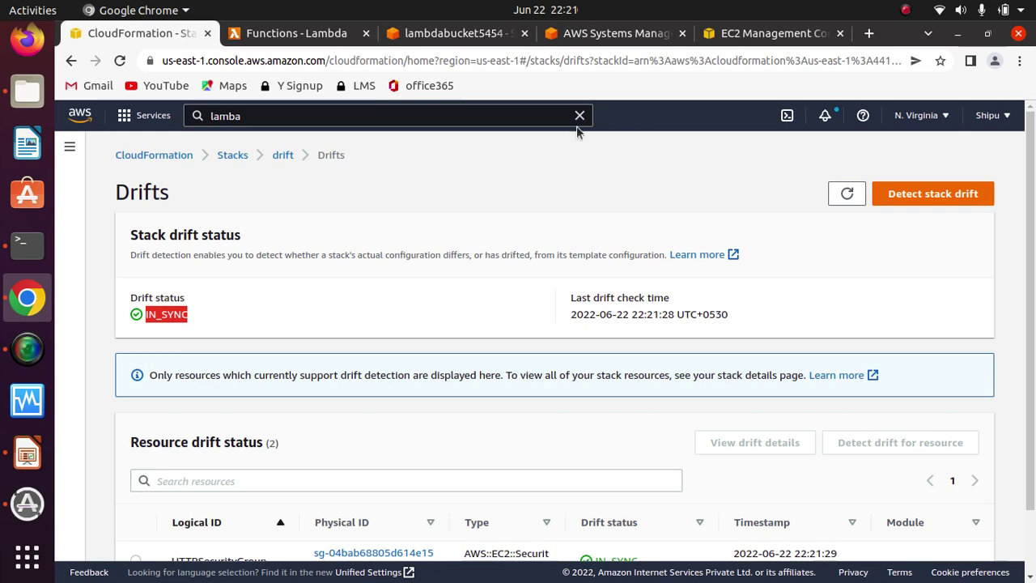
pyautogui.click(725, 33)
pyautogui.click(668, 36)
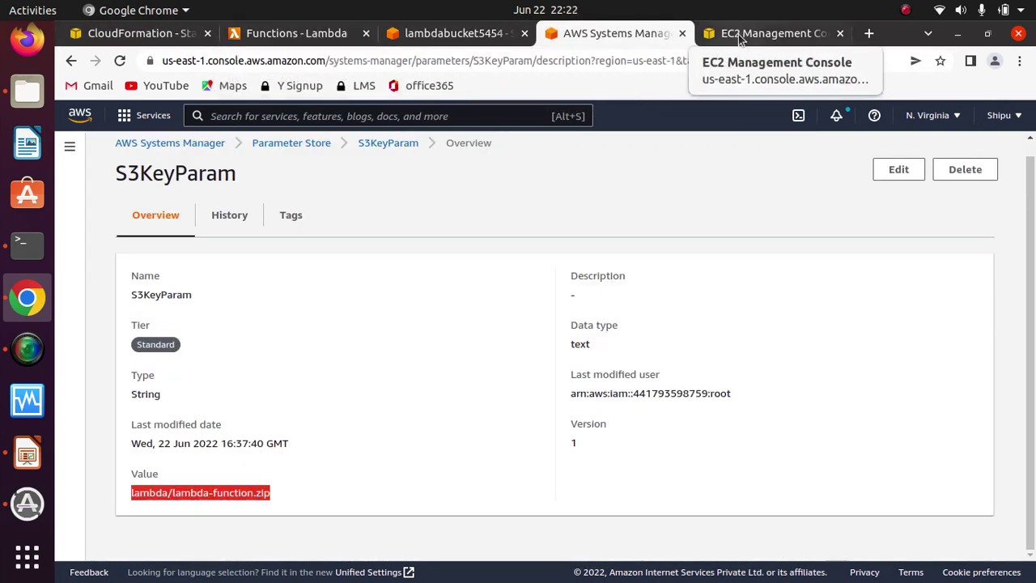
pyautogui.click(702, 35)
pyautogui.click(489, 157)
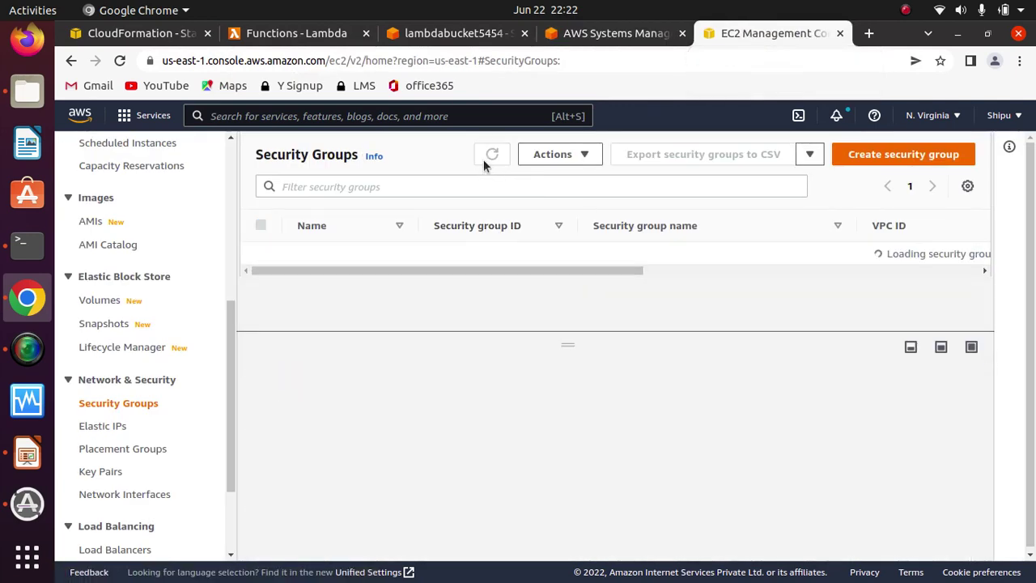
pyautogui.moveTo(551, 314); pyautogui.dragTo(576, 316)
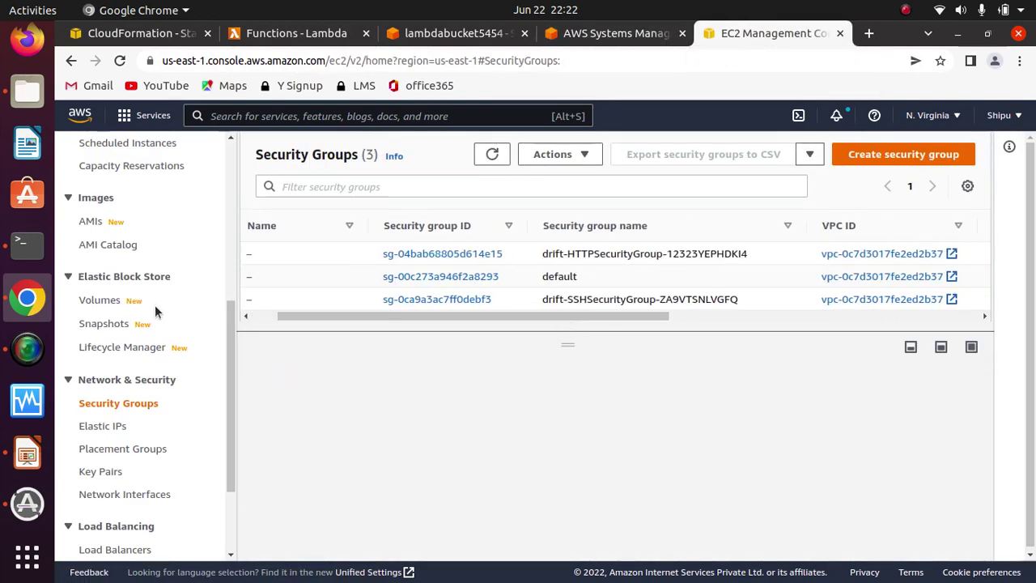
# Step: View and refresh the EC2 Instances list, and return to the Security Groups list
pyautogui.moveTo(235, 334); pyautogui.dragTo(223, 209)
pyautogui.click(104, 257)
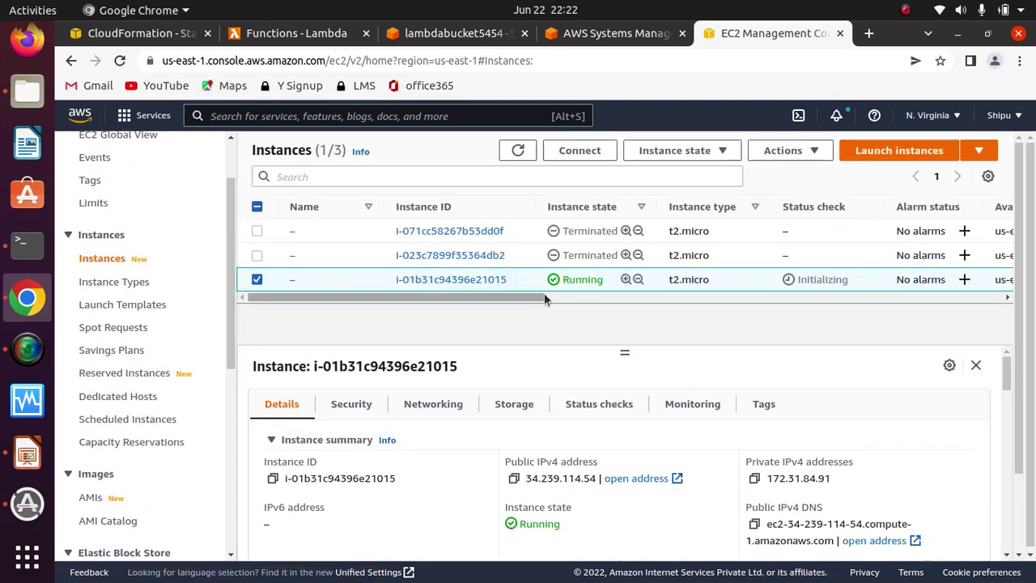
pyautogui.moveTo(515, 296); pyautogui.dragTo(404, 326)
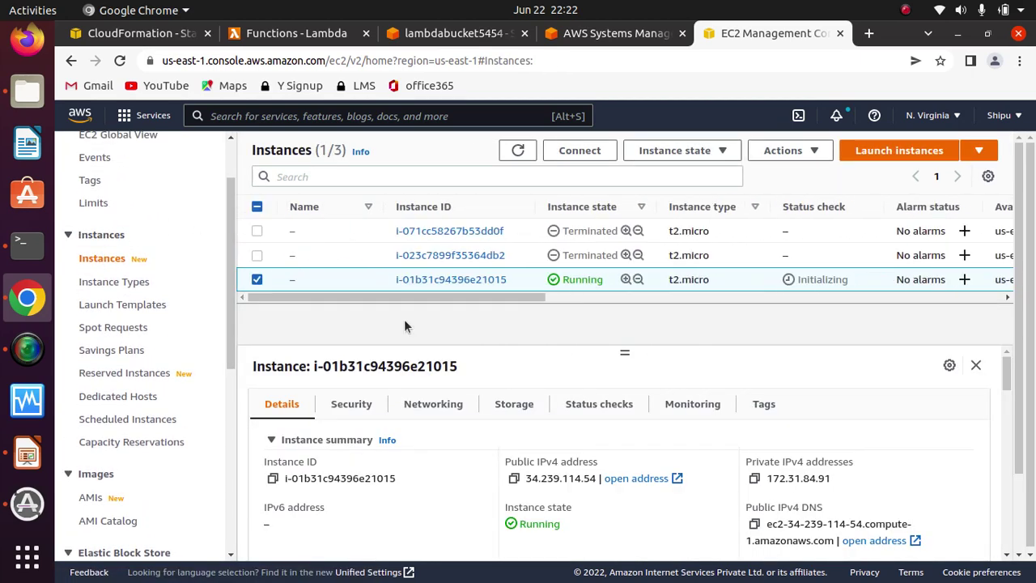
pyautogui.click(515, 151)
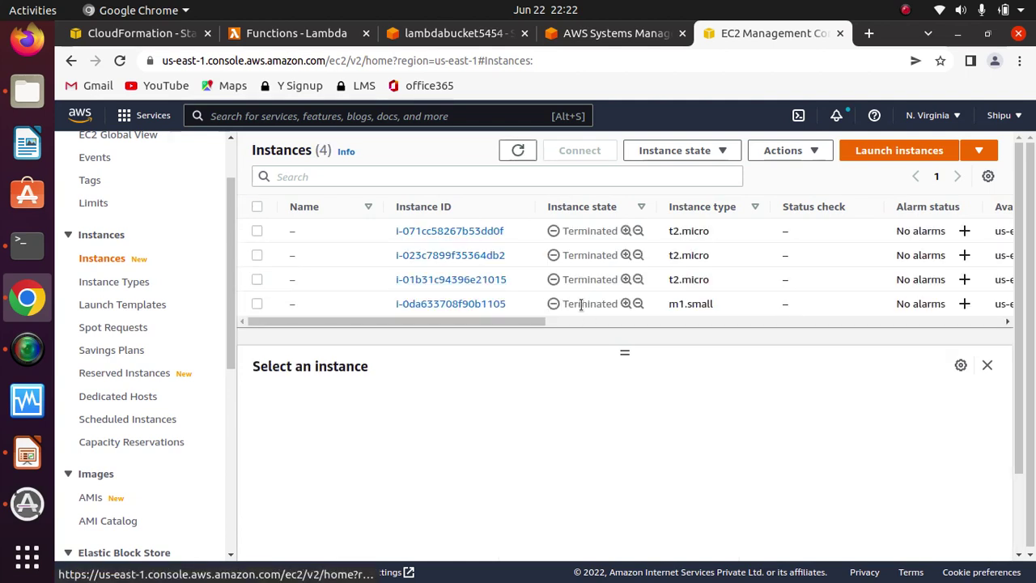
pyautogui.moveTo(240, 323); pyautogui.dragTo(236, 393)
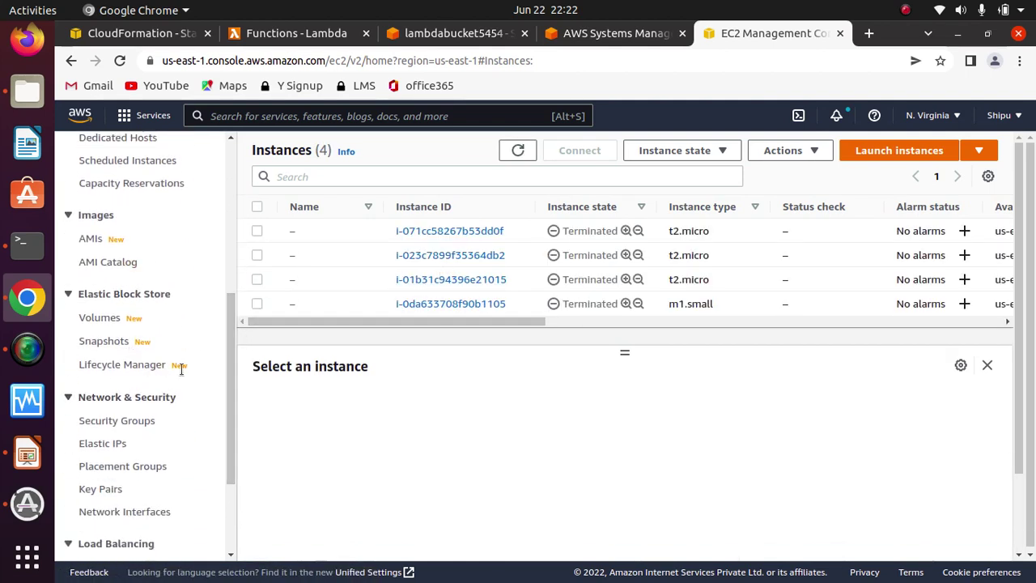
pyautogui.click(104, 421)
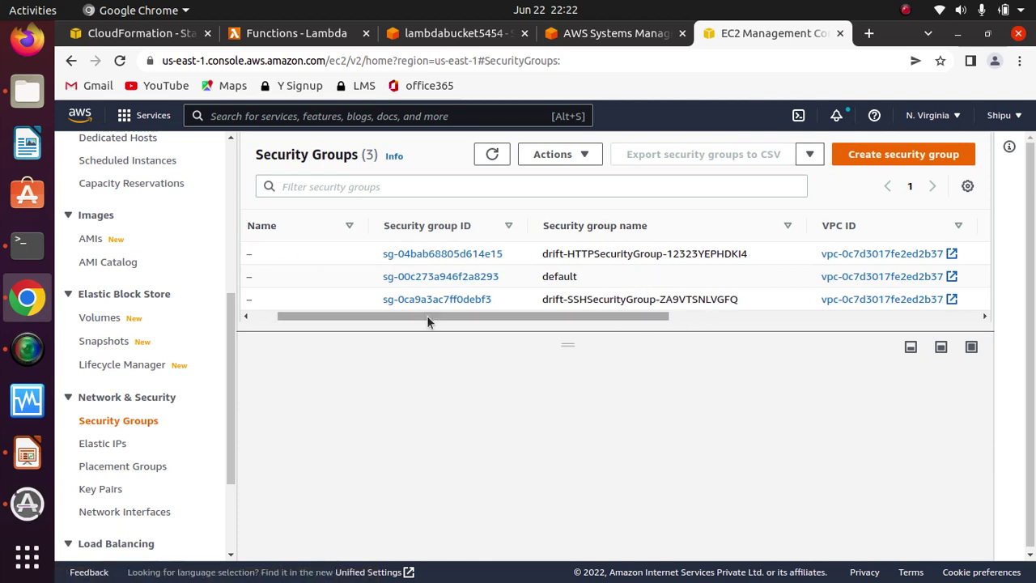
# Step: Select the drift stack's HTTP security group and open its inbound rules for editing
pyautogui.moveTo(427, 316); pyautogui.dragTo(267, 323)
pyautogui.click(261, 253)
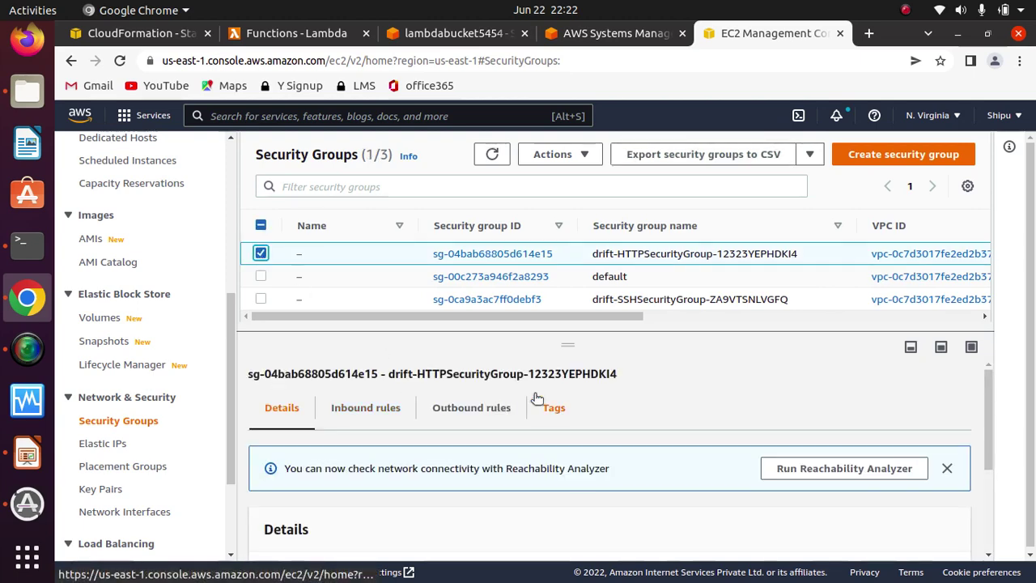
pyautogui.scroll(-1, 988, 417)
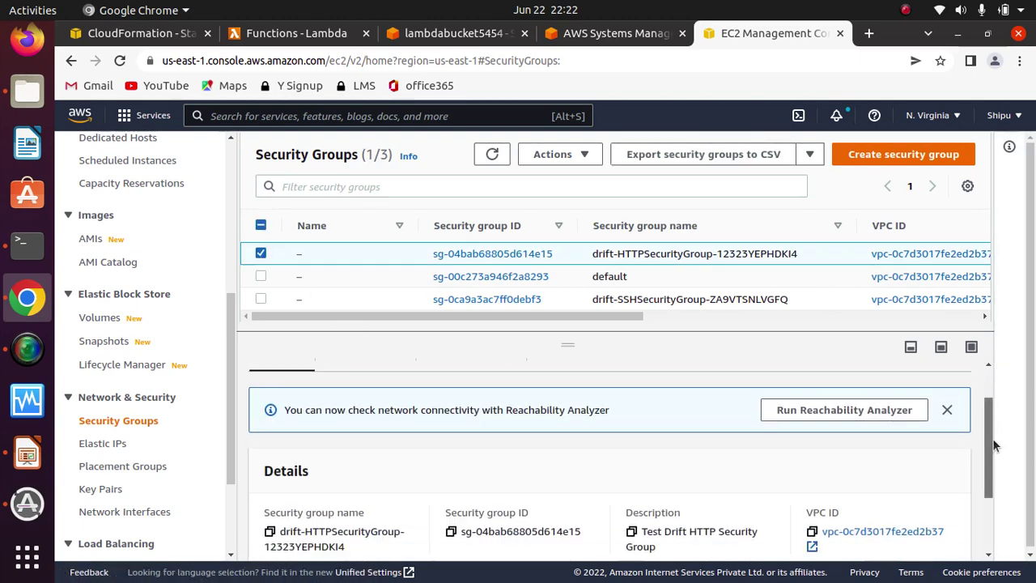
pyautogui.scroll(1, 987, 417)
pyautogui.click(368, 410)
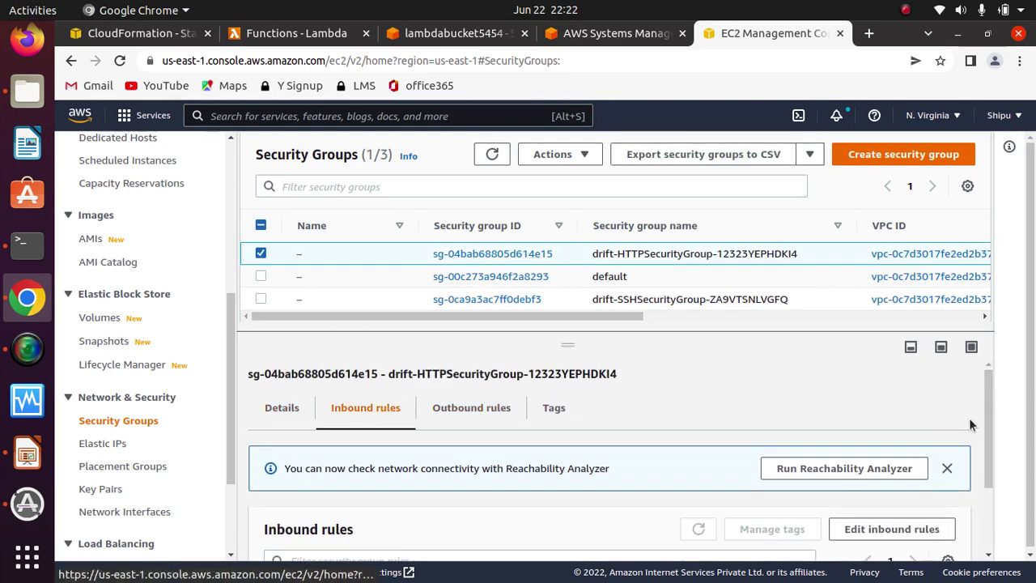
pyautogui.scroll(-2, 994, 428)
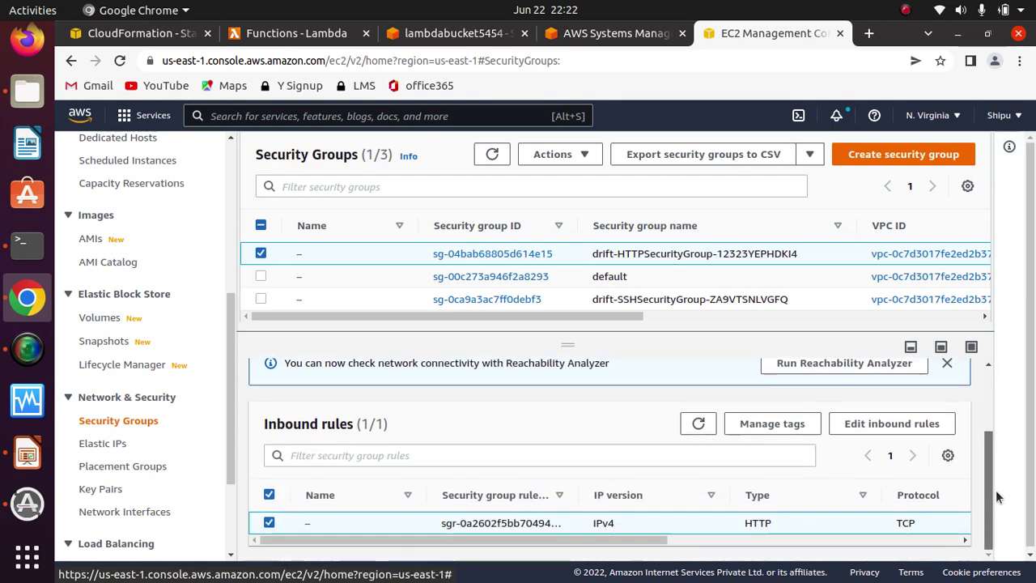
pyautogui.click(891, 425)
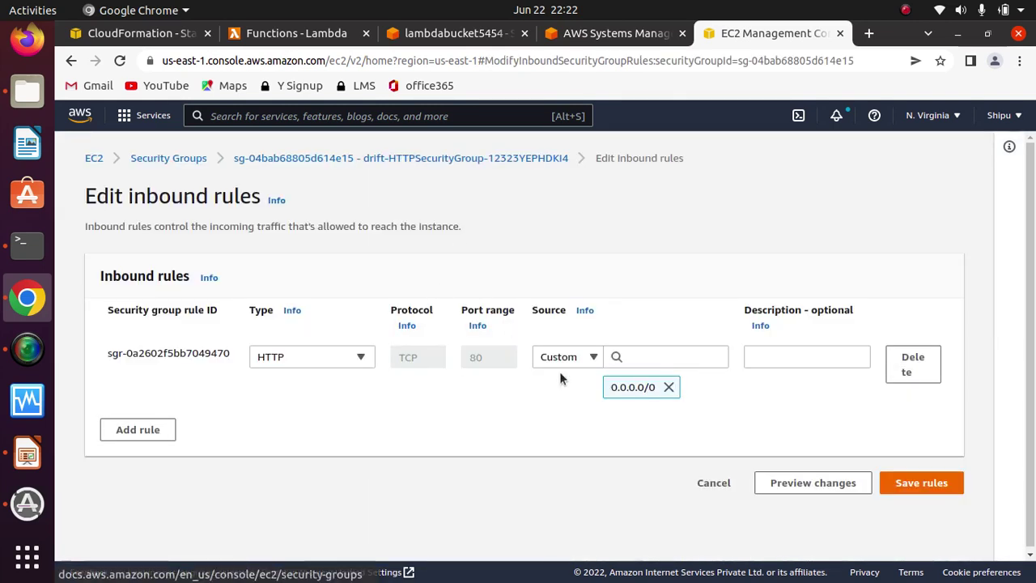
# Step: Set the HTTP inbound rule's source to 192.25.6.9/32 and save the rules
pyautogui.click(644, 360)
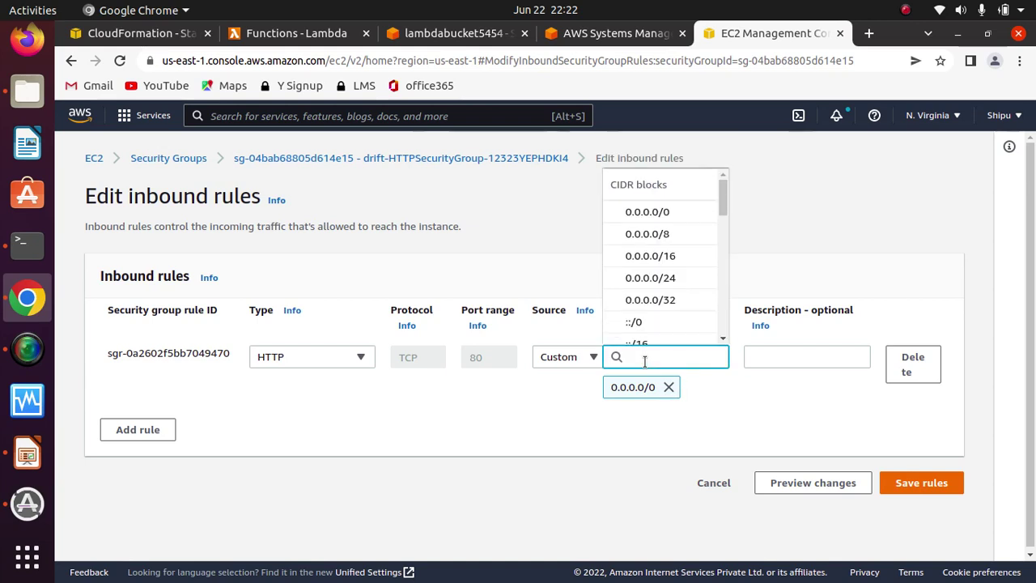
pyautogui.write('192.')
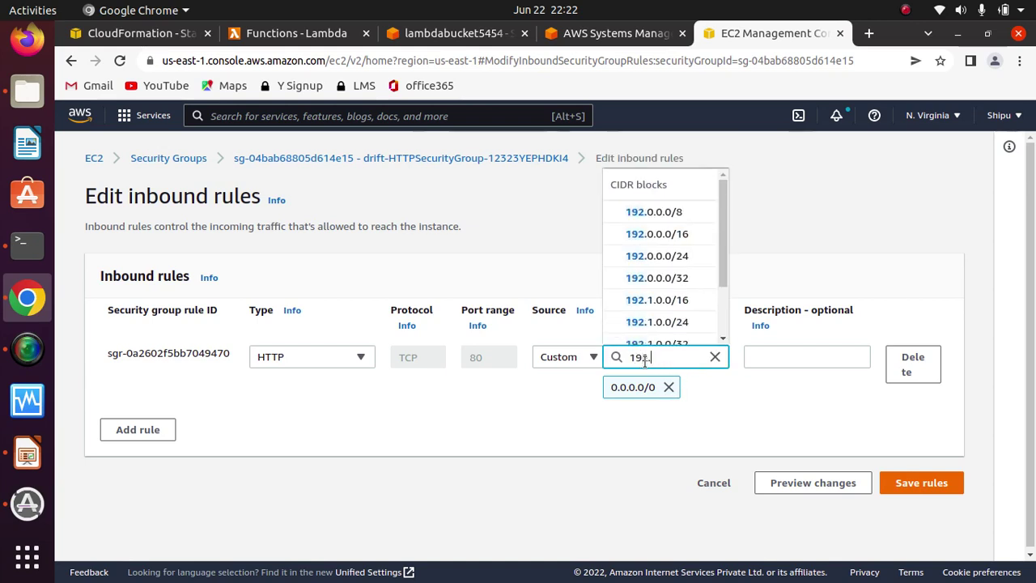
pyautogui.write('25')
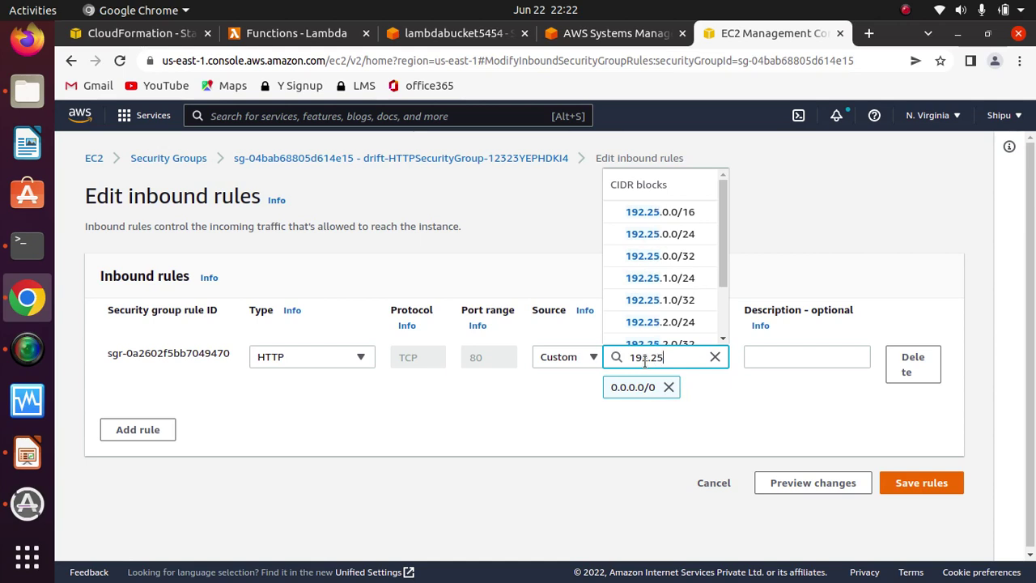
pyautogui.write('.6.')
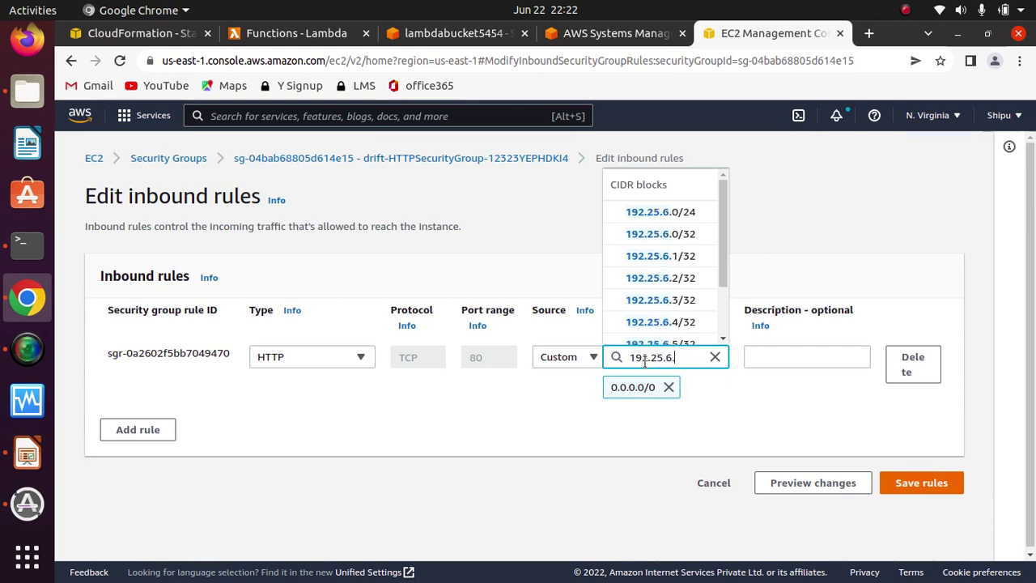
pyautogui.write('9')
pyautogui.click(686, 414)
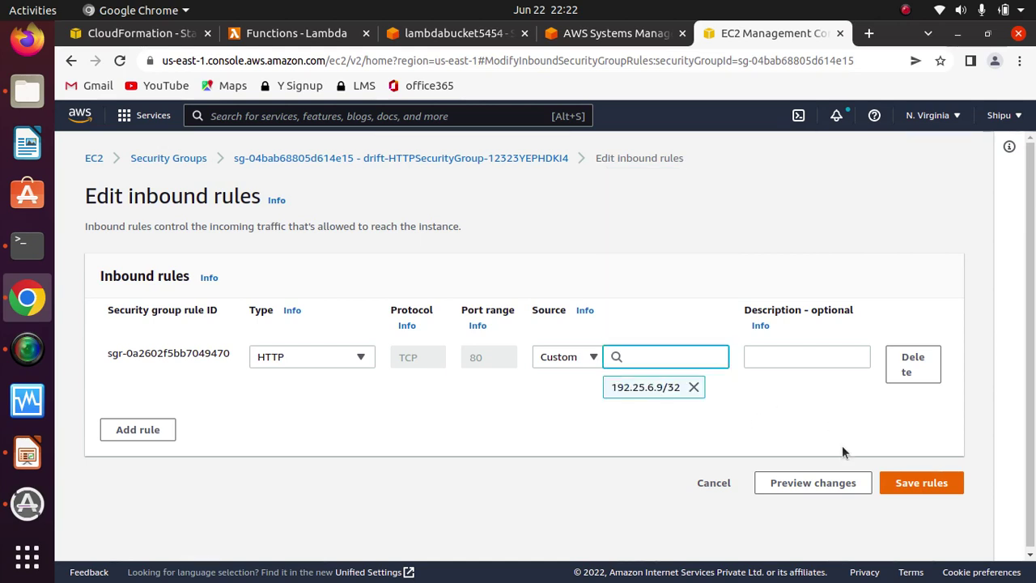
pyautogui.click(918, 483)
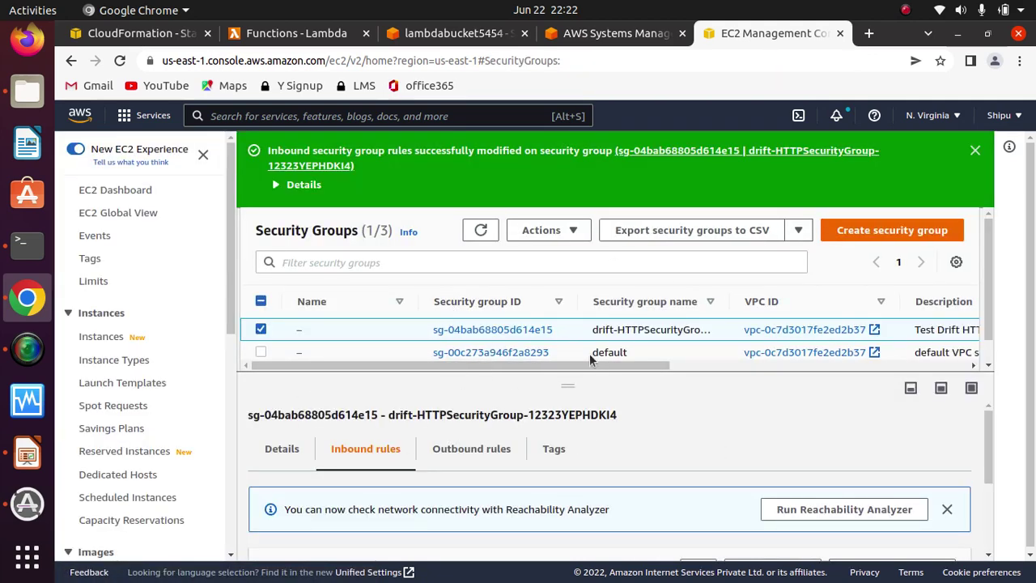
# Step: Return to the CloudFormation Drifts page of the drift stack and run stack drift detection again
pyautogui.click(599, 34)
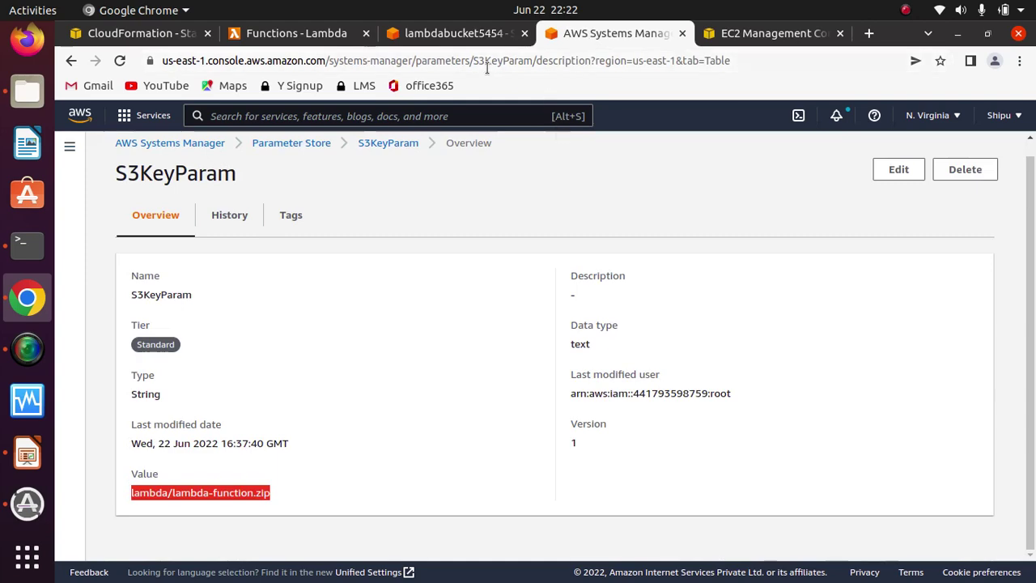
pyautogui.click(174, 33)
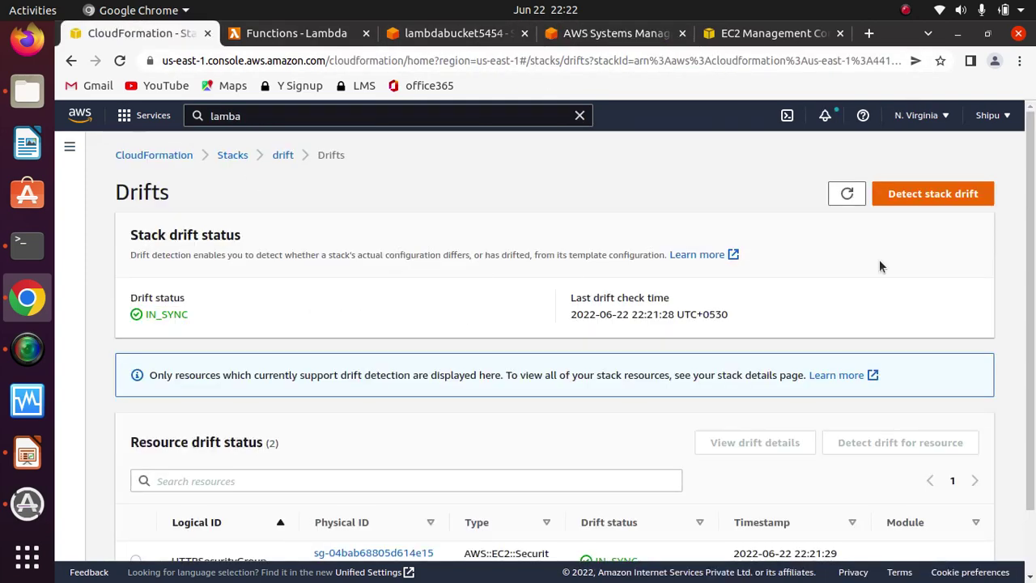
pyautogui.click(915, 197)
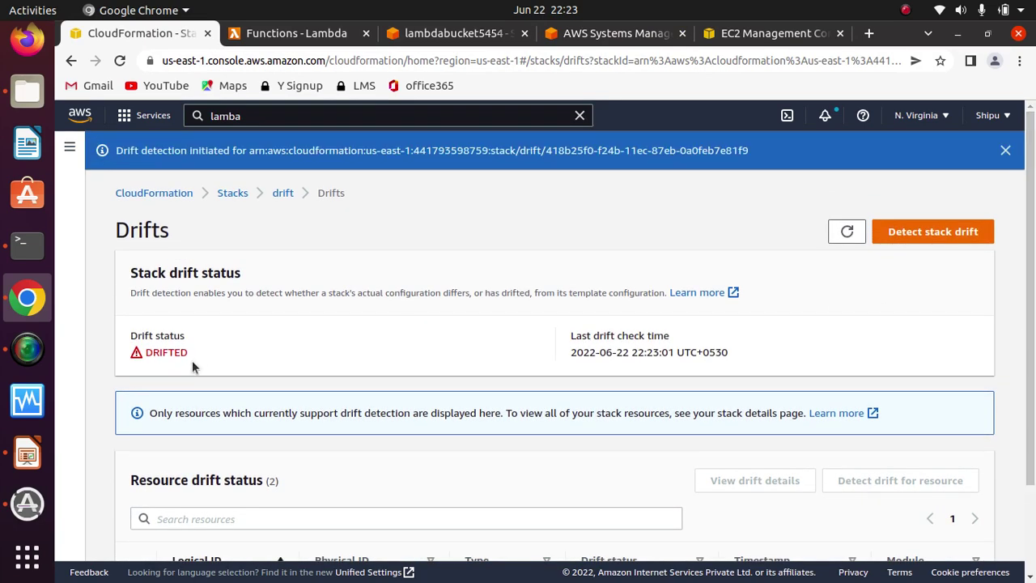
# Step: Examine the stack's overall drift status and the drift status of its individual resources
pyautogui.moveTo(194, 352); pyautogui.dragTo(128, 359)
pyautogui.click(202, 352)
pyautogui.moveTo(196, 351); pyautogui.dragTo(150, 364)
pyautogui.click(328, 348)
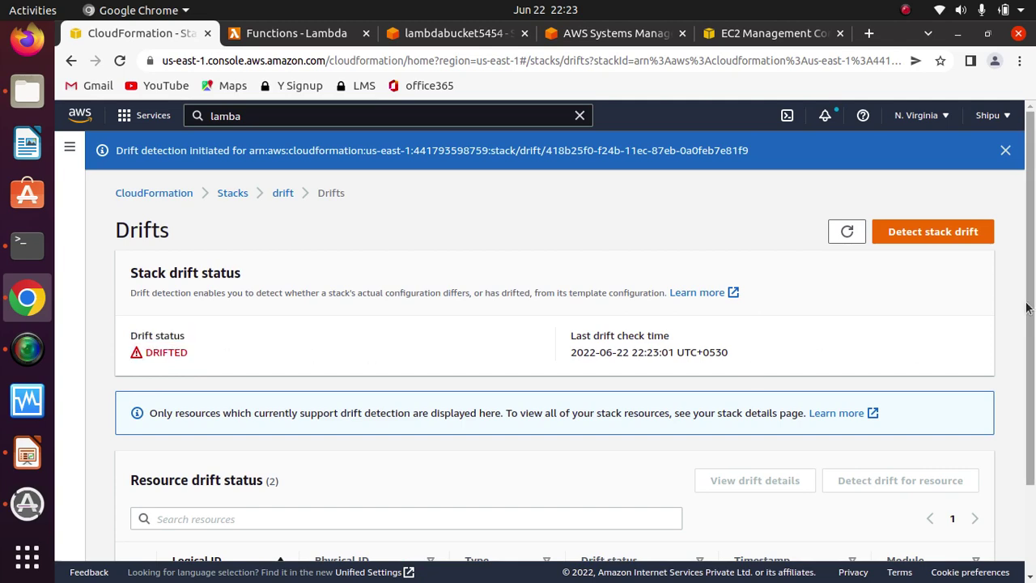
pyautogui.scroll(-3, 1032, 472)
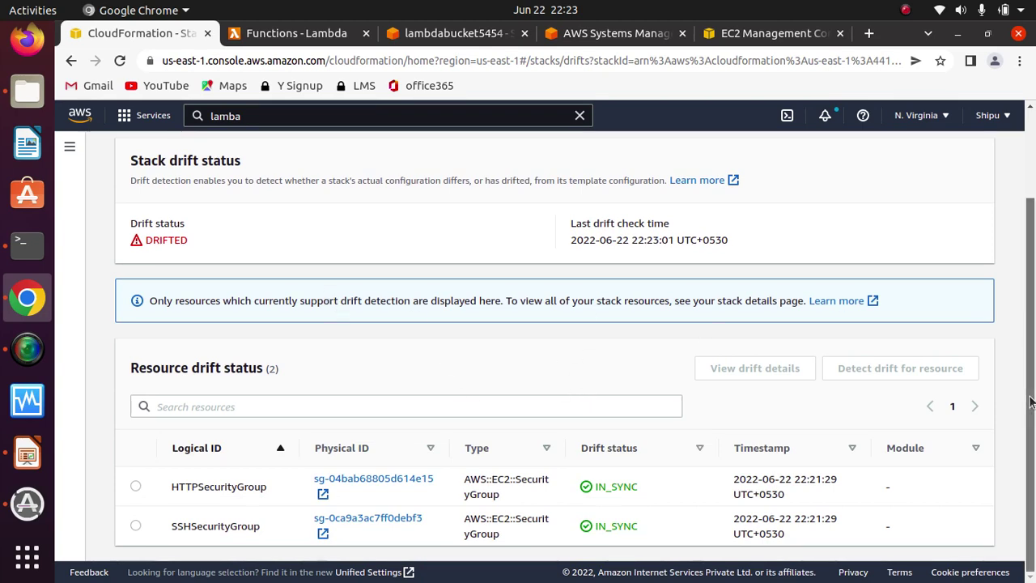
pyautogui.scroll(3, 1025, 210)
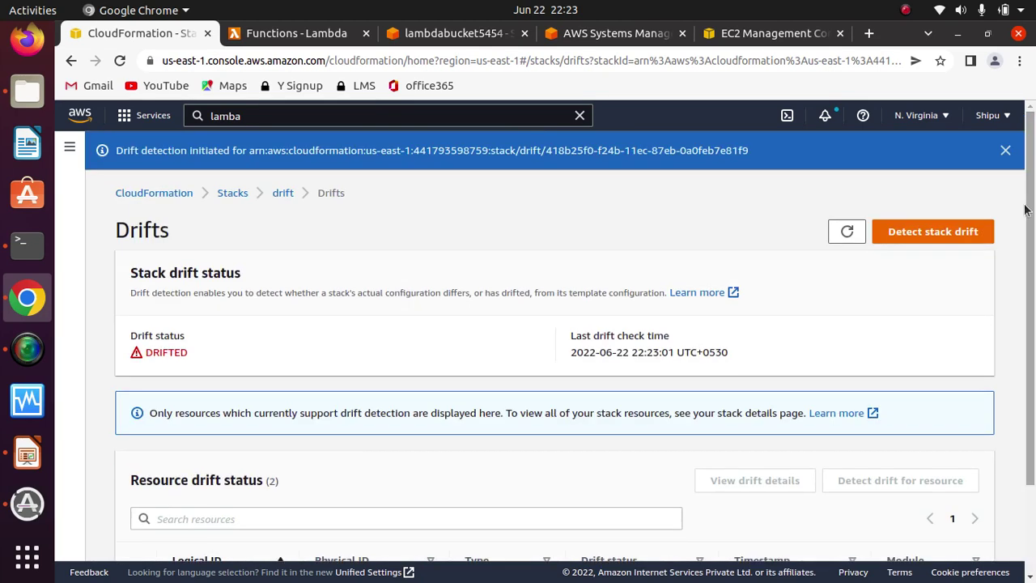
# Step: Dismiss the notification, reload the Drifts page, and compare the drift statuses of HTTPSecurityGroup and SSHSecurityGroup
pyautogui.click(1006, 150)
pyautogui.click(119, 60)
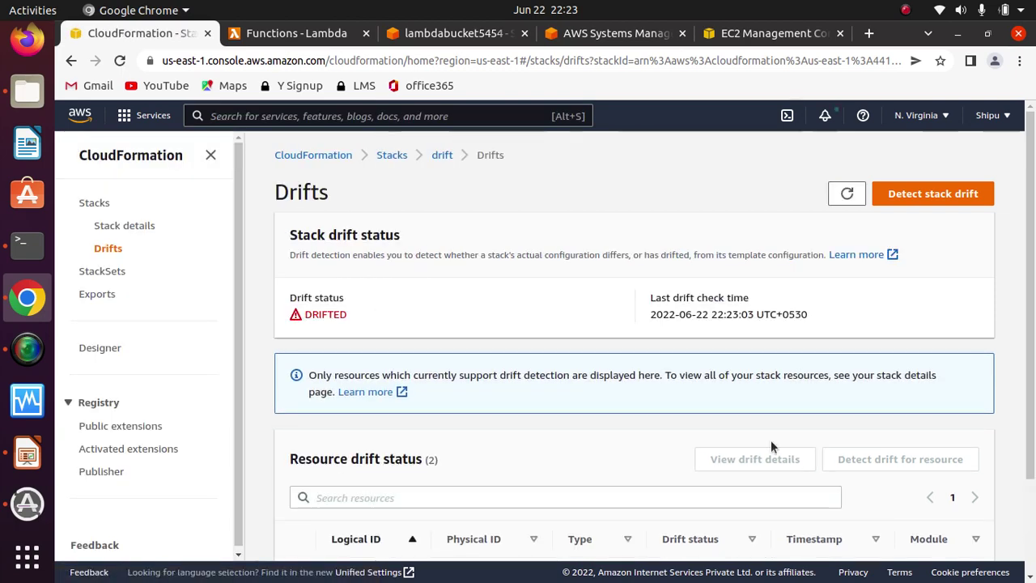
pyautogui.scroll(-3, 1034, 492)
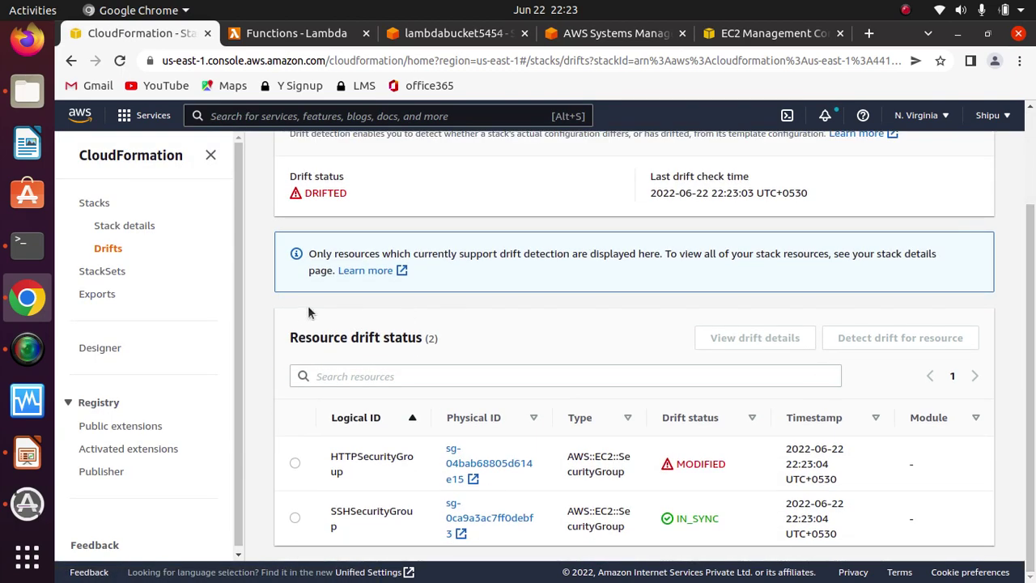
pyautogui.click(210, 154)
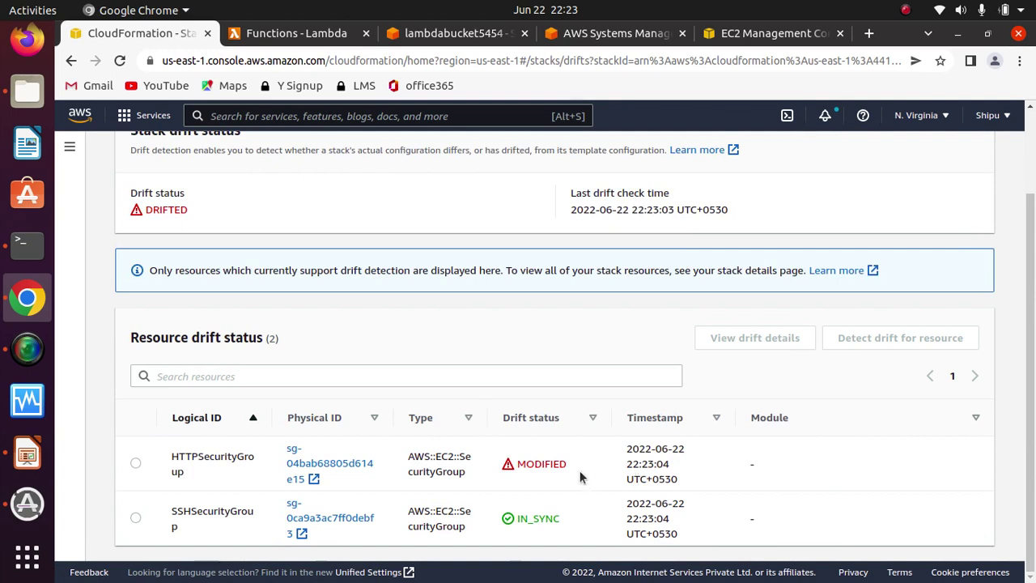
pyautogui.doubleClick(541, 464)
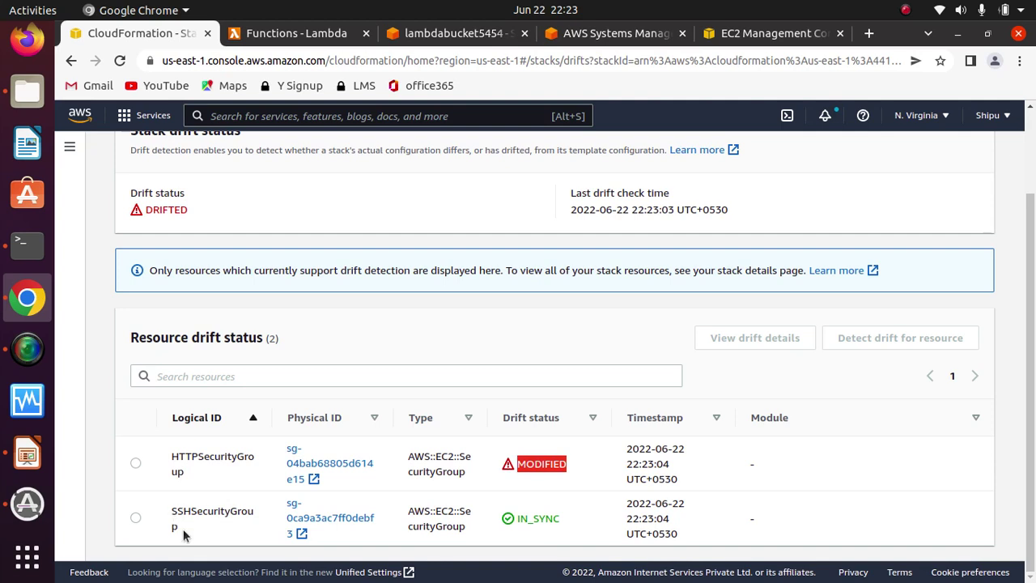
pyautogui.moveTo(570, 520)
pyautogui.mouseDown()
pyautogui.moveTo(508, 519)
pyautogui.moveTo(584, 518)
pyautogui.mouseUp()
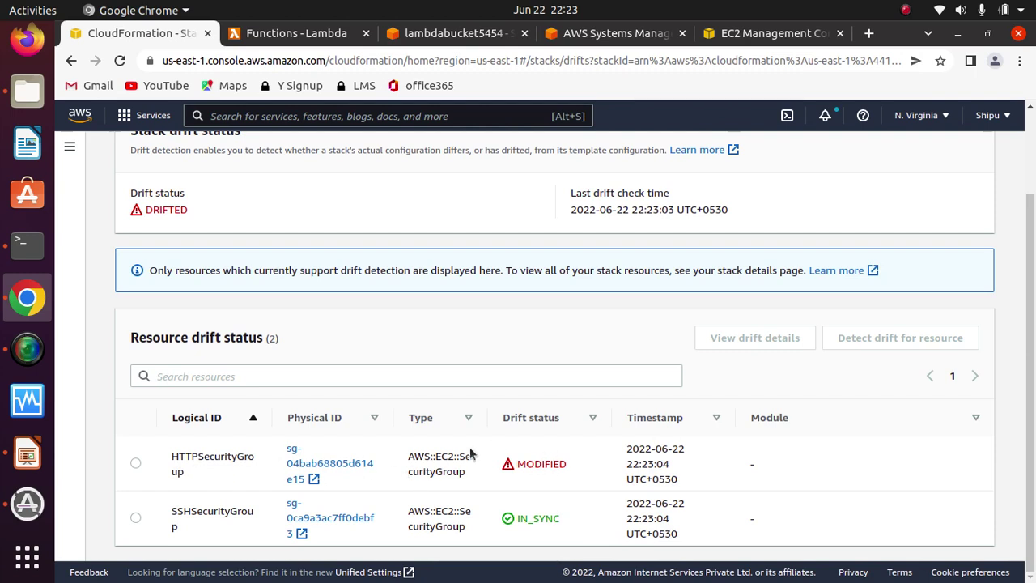
# Step: View the drift details of HTTPSecurityGroup and examine its differences and expected configuration
pyautogui.click(135, 466)
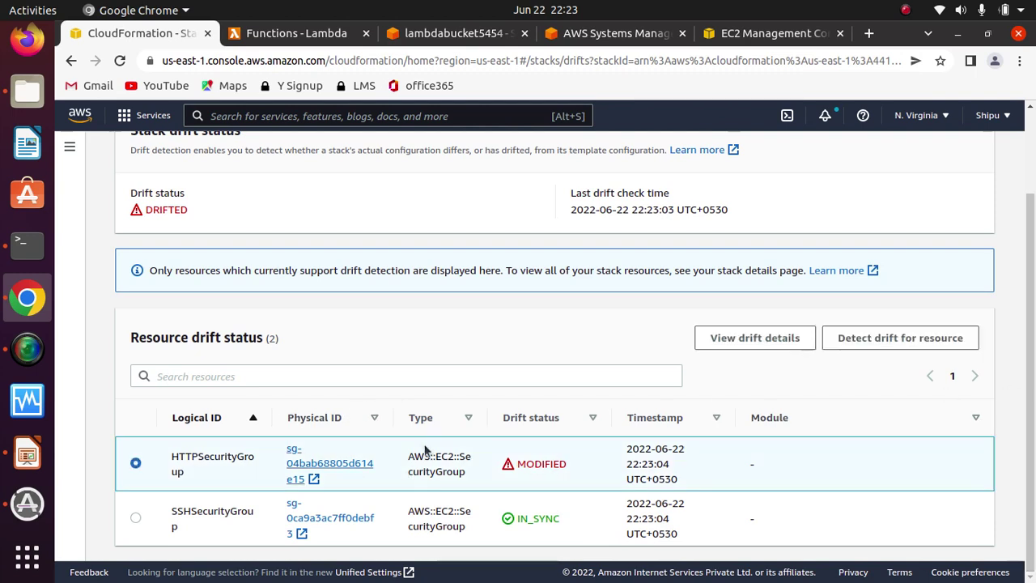
pyautogui.click(768, 344)
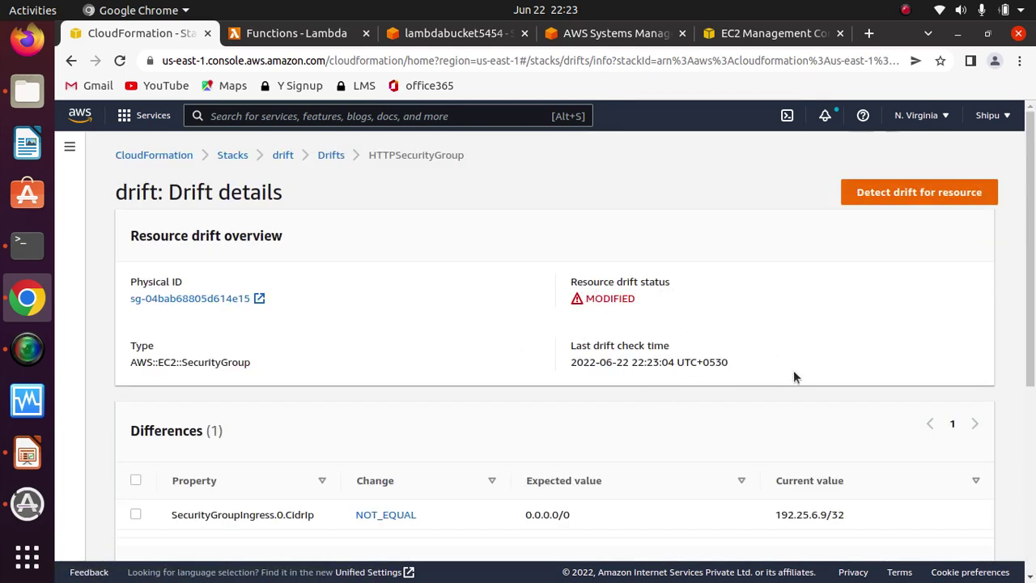
pyautogui.moveTo(1030, 322); pyautogui.dragTo(1026, 488)
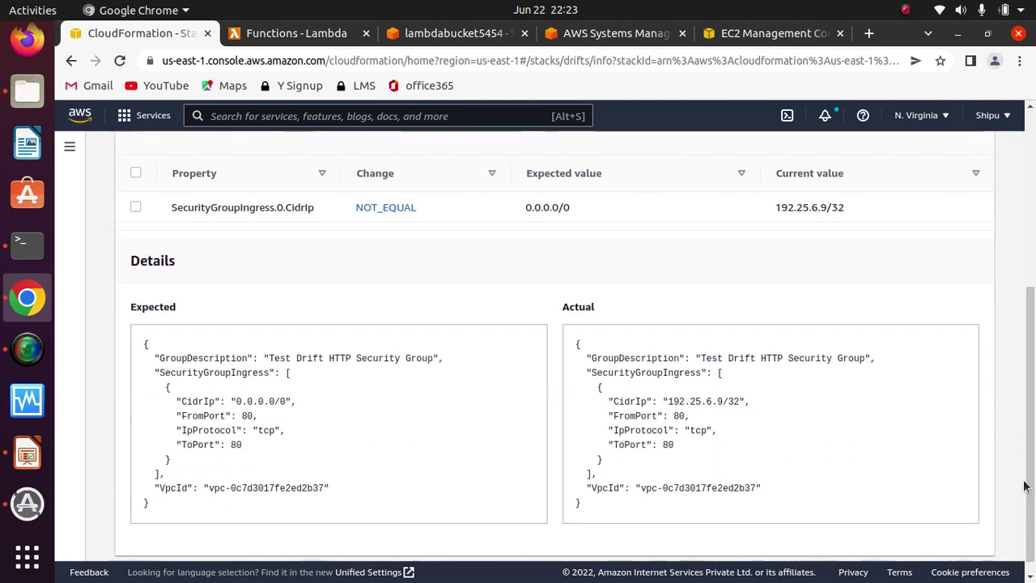
pyautogui.moveTo(193, 306); pyautogui.dragTo(134, 313)
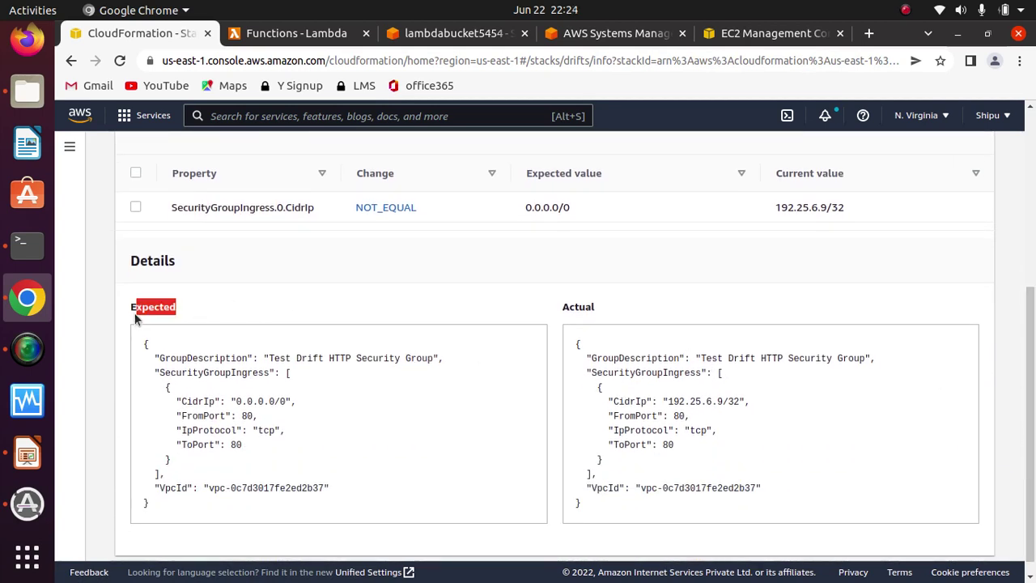
# Step: Compare the expected and actual CidrIp values in the drift details of HTTPSecurityGroup
pyautogui.moveTo(644, 314); pyautogui.dragTo(564, 310)
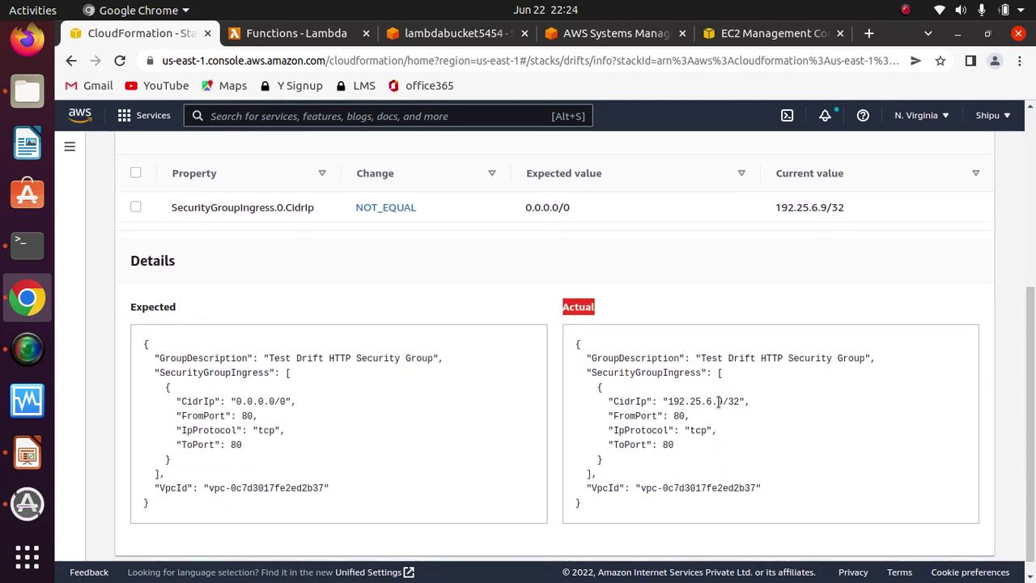
pyautogui.moveTo(743, 409); pyautogui.dragTo(668, 407)
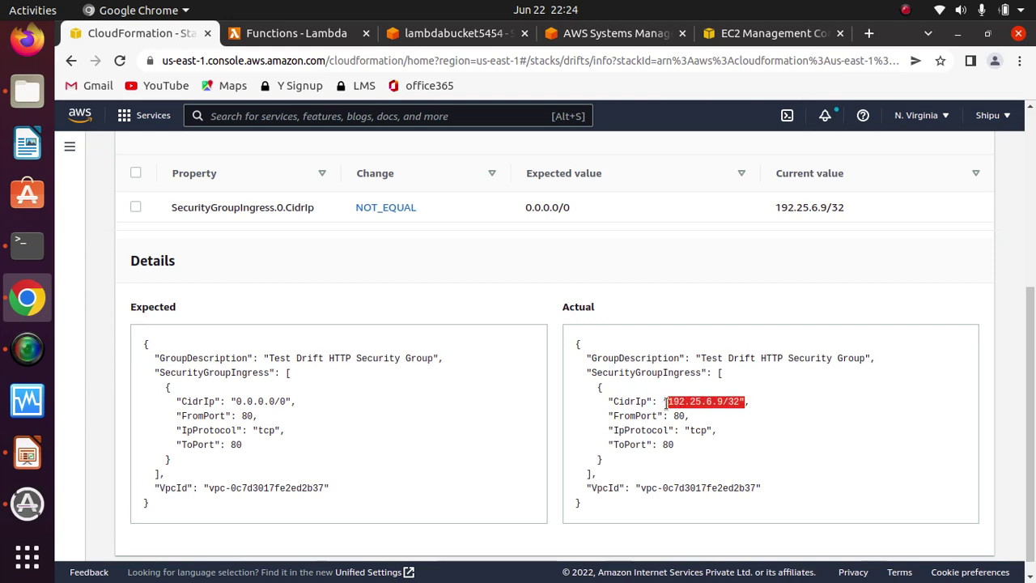
pyautogui.moveTo(300, 402); pyautogui.dragTo(230, 402)
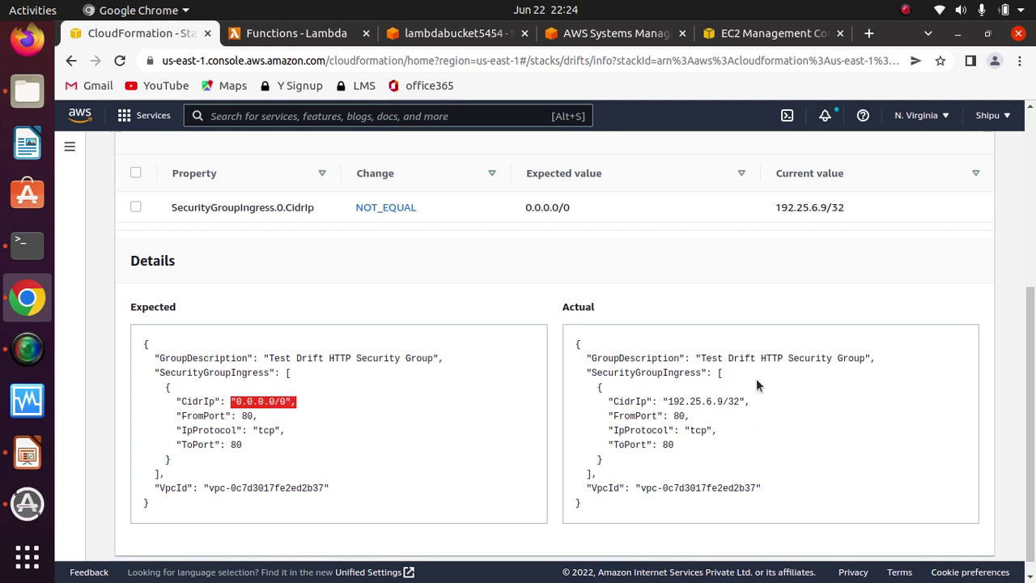
pyautogui.moveTo(760, 389); pyautogui.dragTo(677, 402)
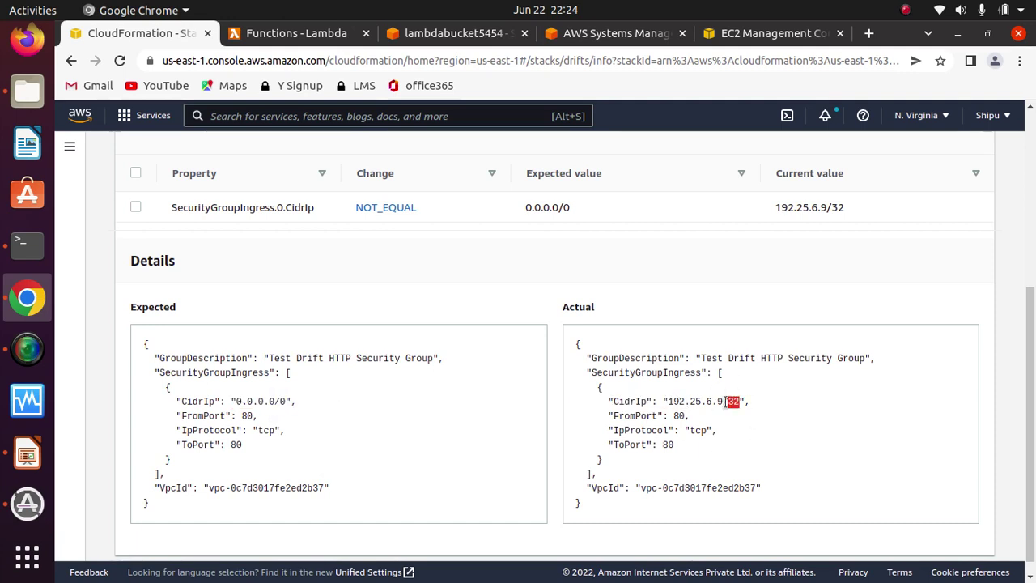
pyautogui.tripleClick(727, 401)
pyautogui.tripleClick(727, 401)
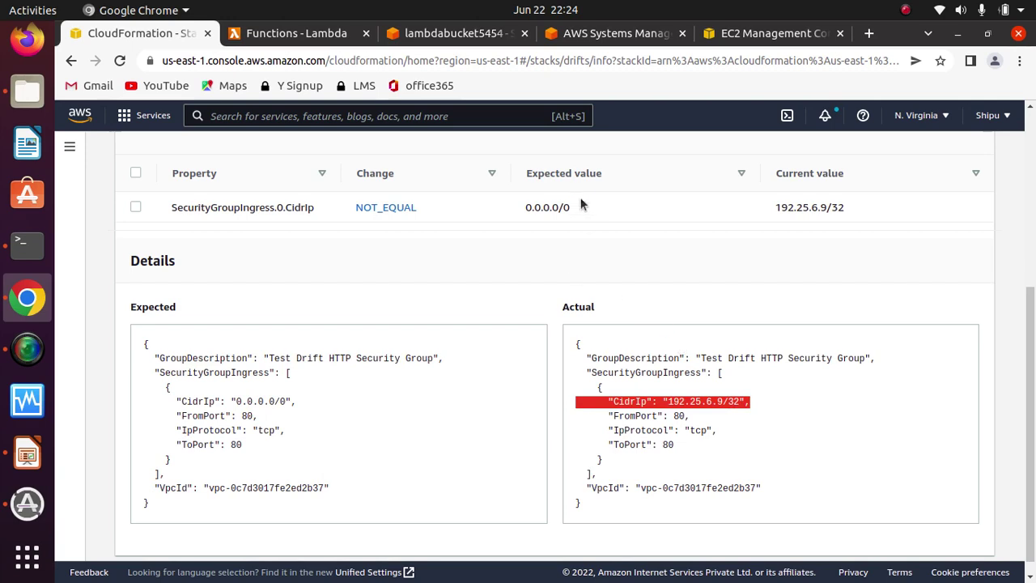
pyautogui.moveTo(580, 207); pyautogui.dragTo(508, 214)
pyautogui.moveTo(879, 212); pyautogui.dragTo(608, 289)
pyautogui.click(608, 289)
pyautogui.moveTo(1033, 348); pyautogui.dragTo(1033, 191)
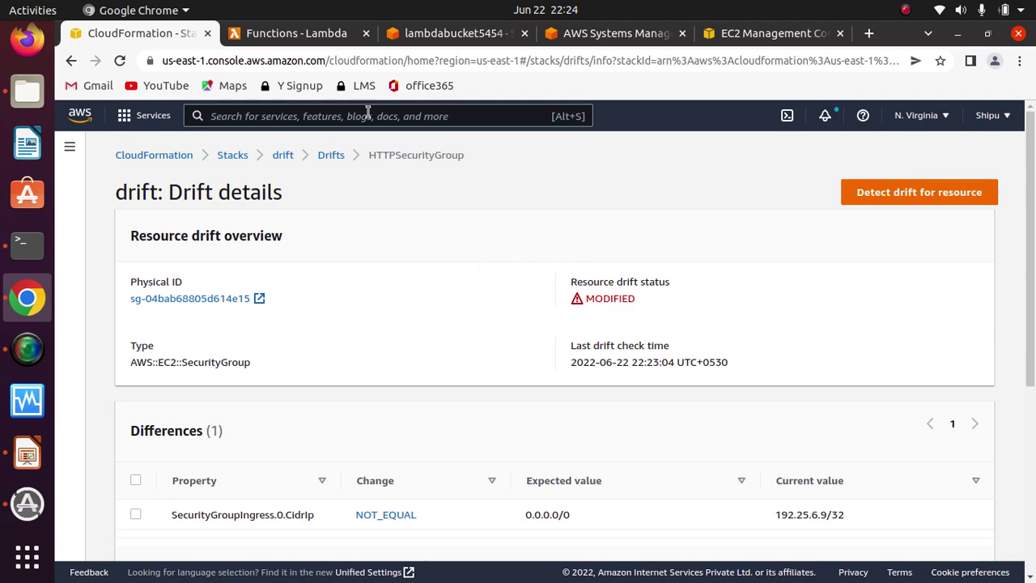
pyautogui.click(285, 37)
pyautogui.click(451, 43)
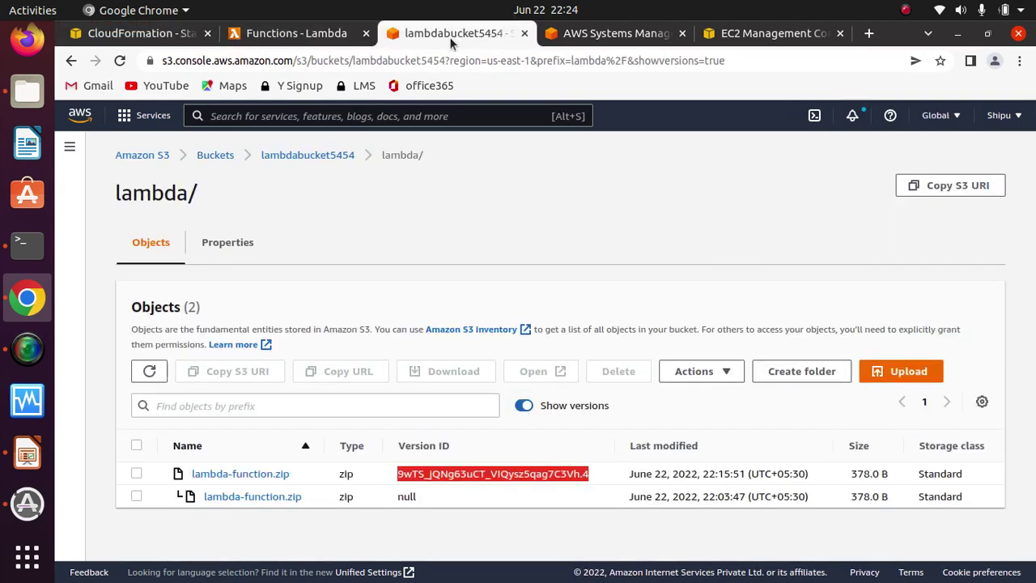
pyautogui.click(614, 42)
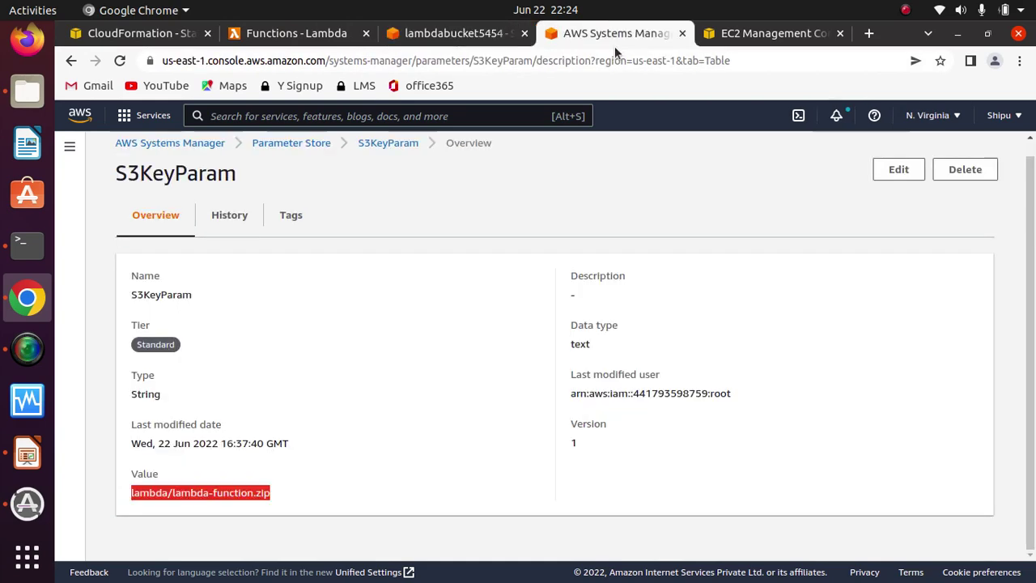
pyautogui.click(140, 33)
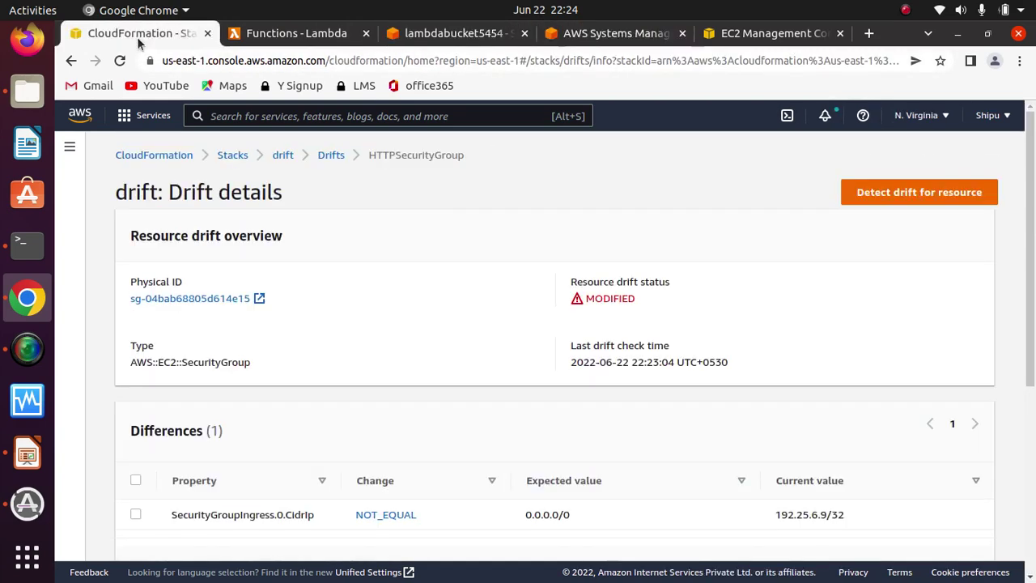
# Step: Delete the drift stack from the CloudFormation stacks list, dismiss the notification, and refresh the list to check the deletion status
pyautogui.click(232, 156)
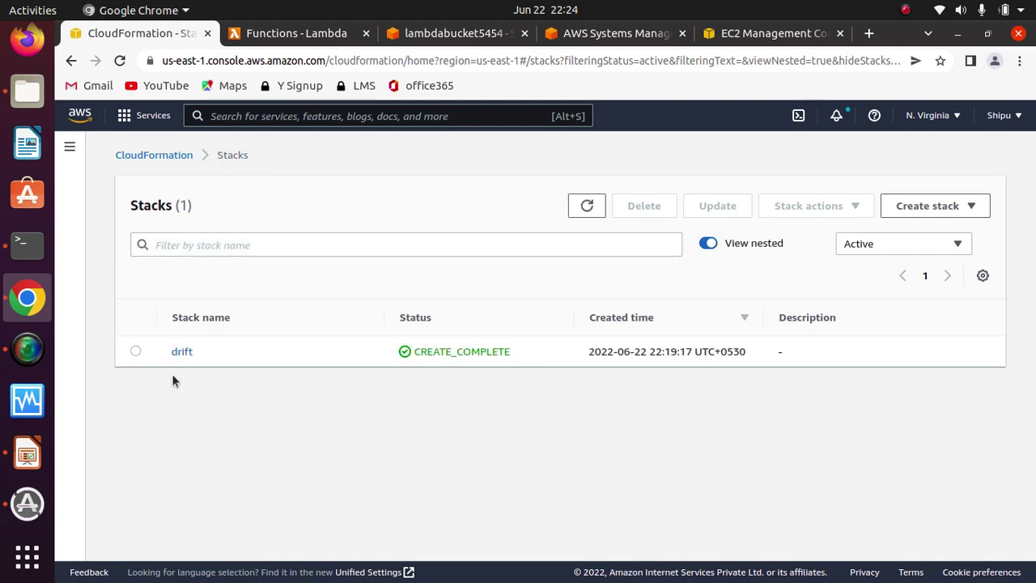
pyautogui.click(135, 351)
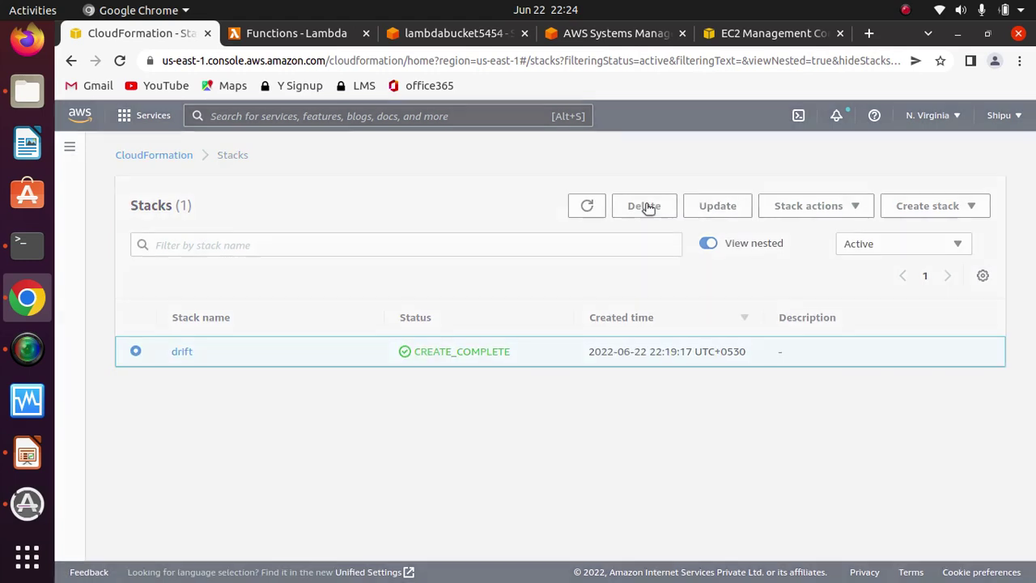
pyautogui.click(646, 206)
pyautogui.click(711, 401)
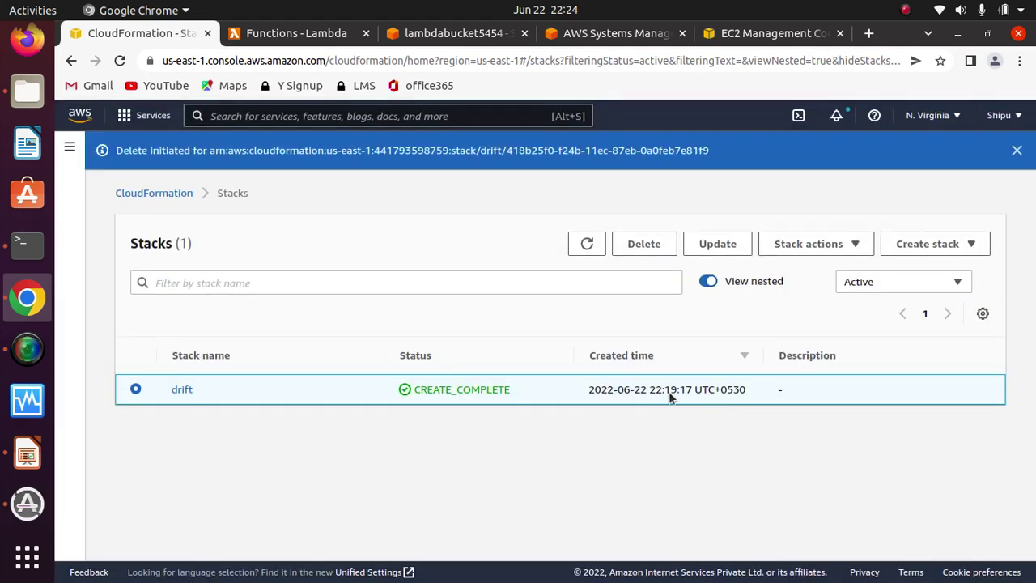
pyautogui.click(1016, 151)
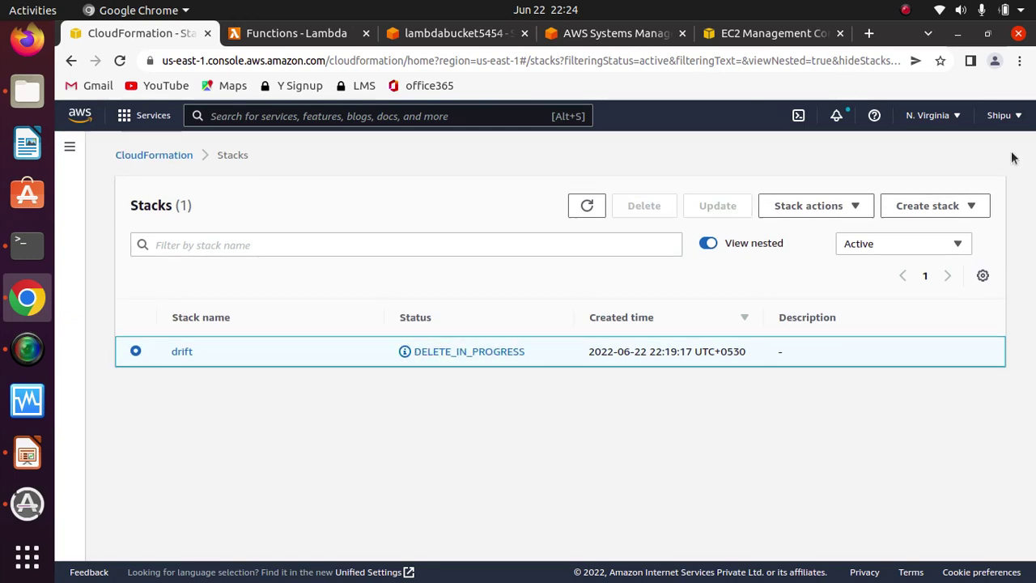
pyautogui.click(582, 209)
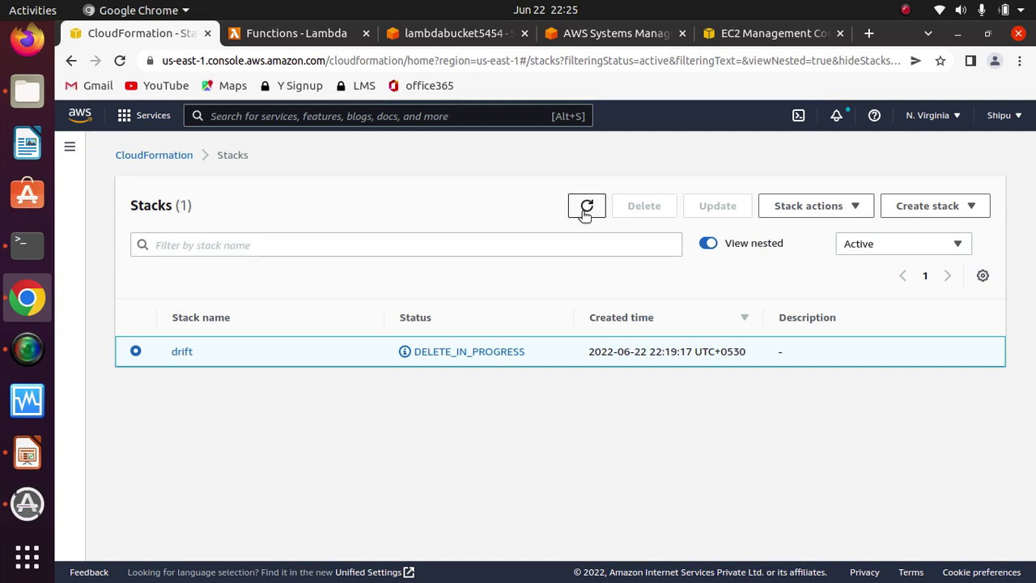
pyautogui.click(584, 212)
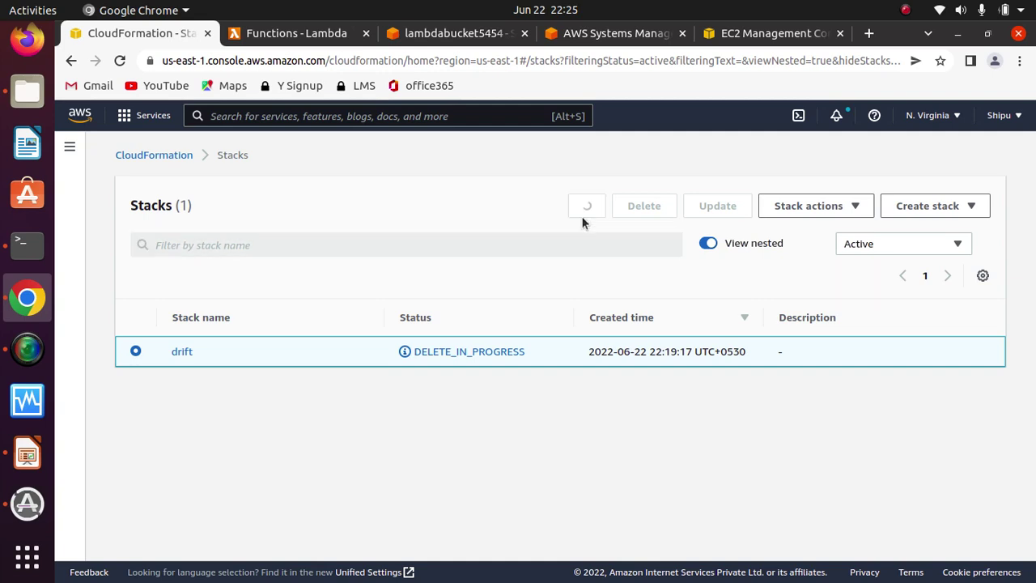
pyautogui.click(907, 13)
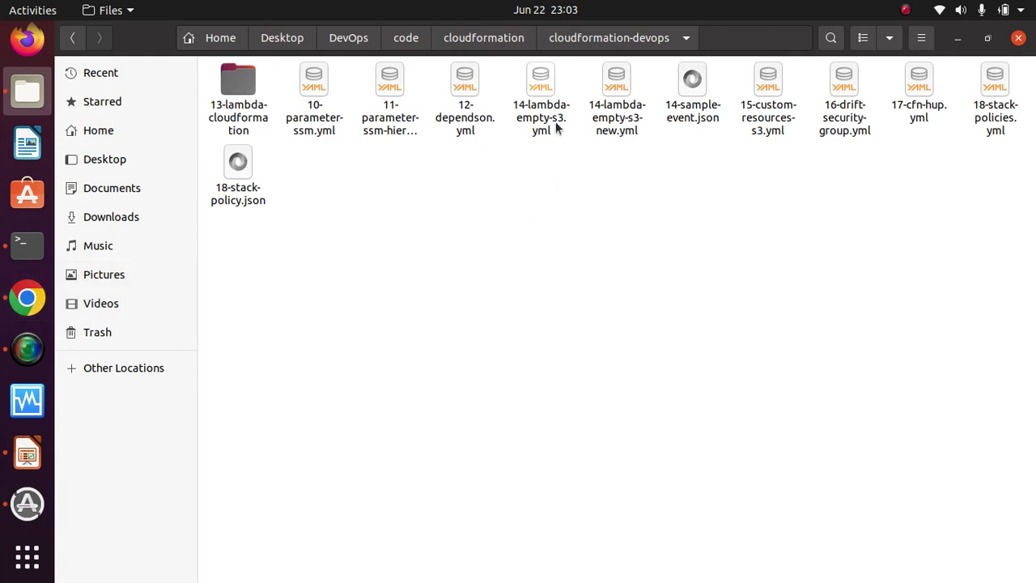
# Step: Start a new CloudFormation stack, upload 14-lambda-empty-s3.yml as its template, and continue to the stack name
pyautogui.click(27, 298)
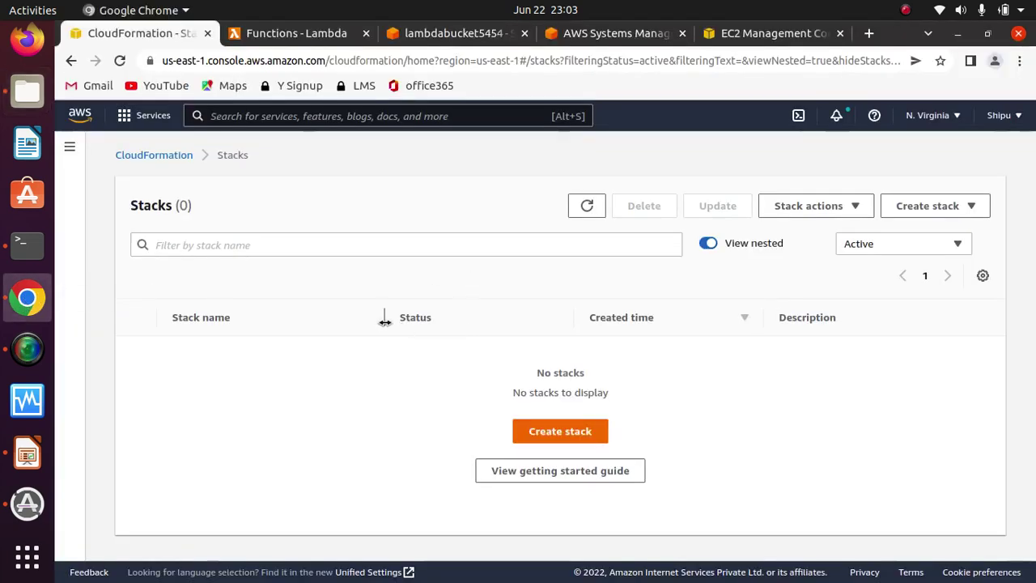
pyautogui.click(580, 429)
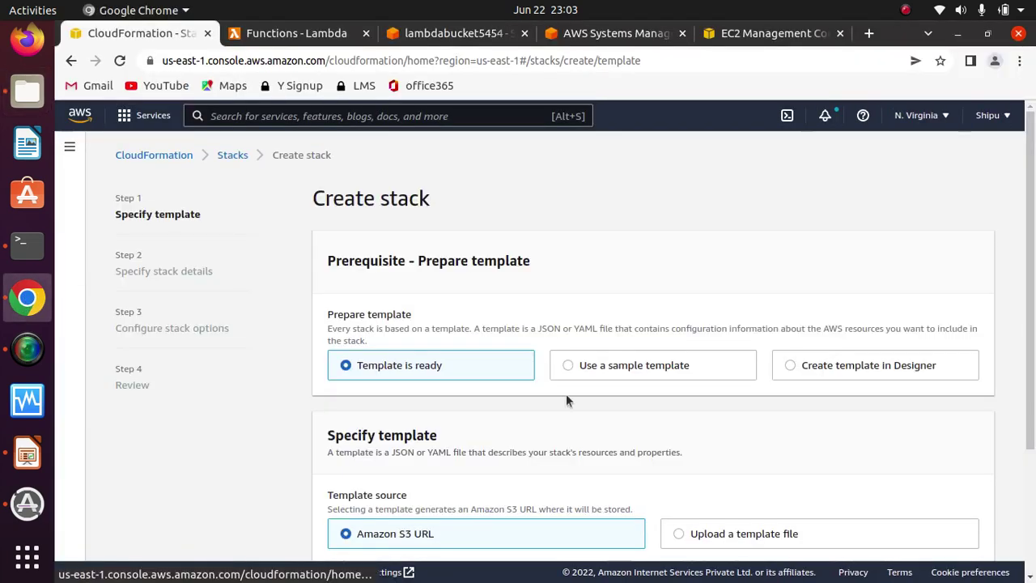
pyautogui.scroll(-4, 912, 398)
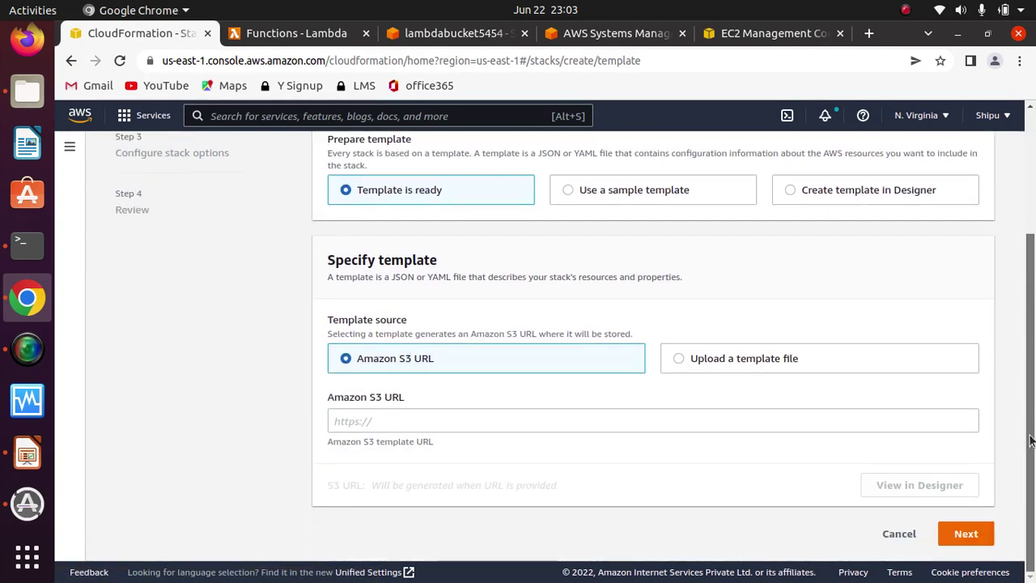
pyautogui.click(741, 361)
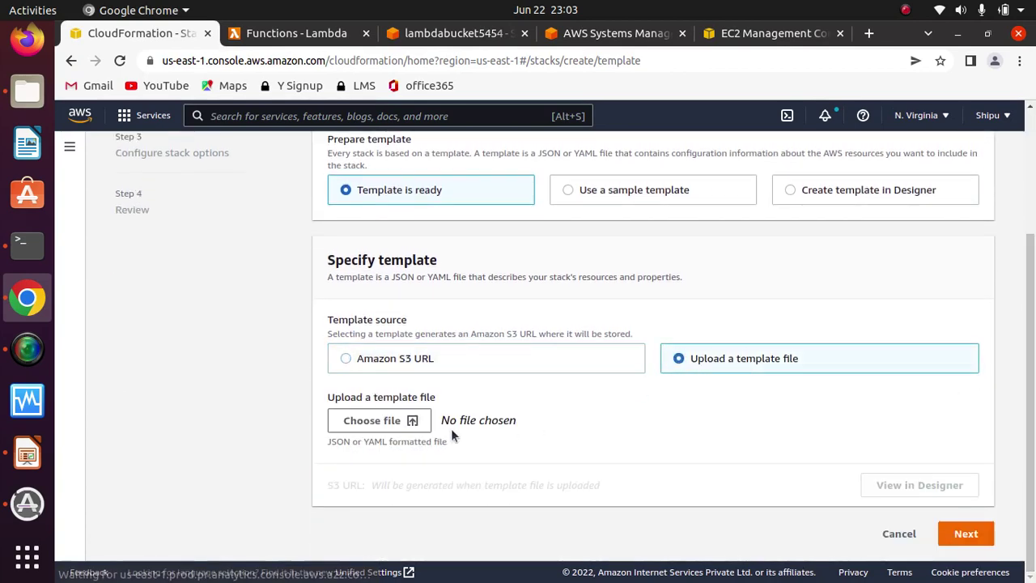
pyautogui.click(414, 420)
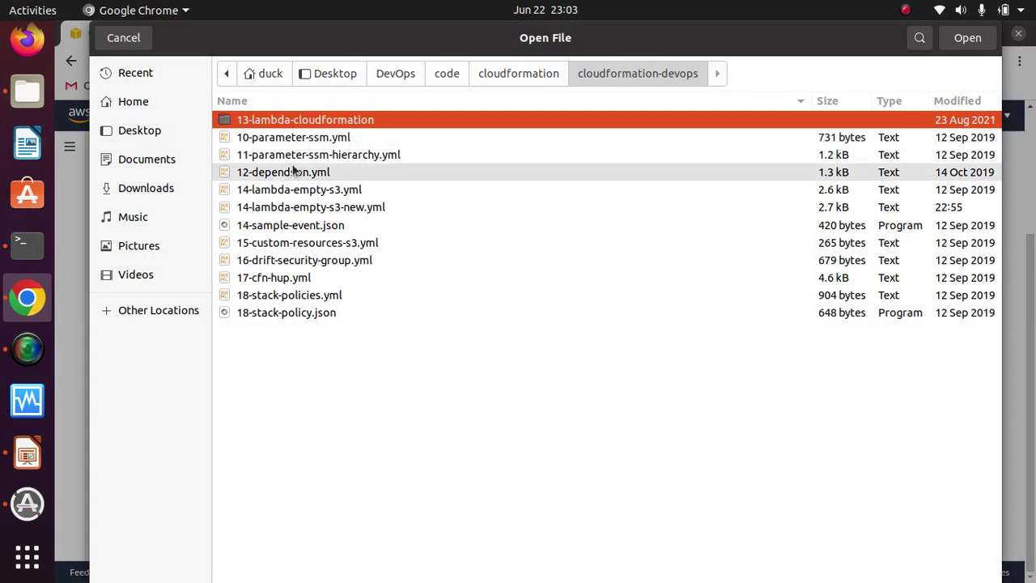
pyautogui.click(301, 193)
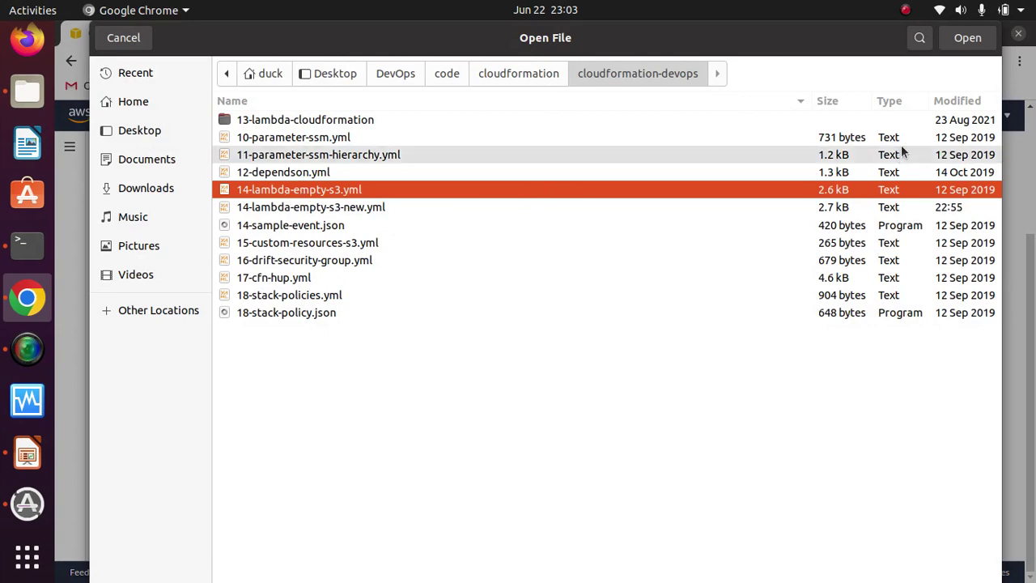
pyautogui.click(951, 39)
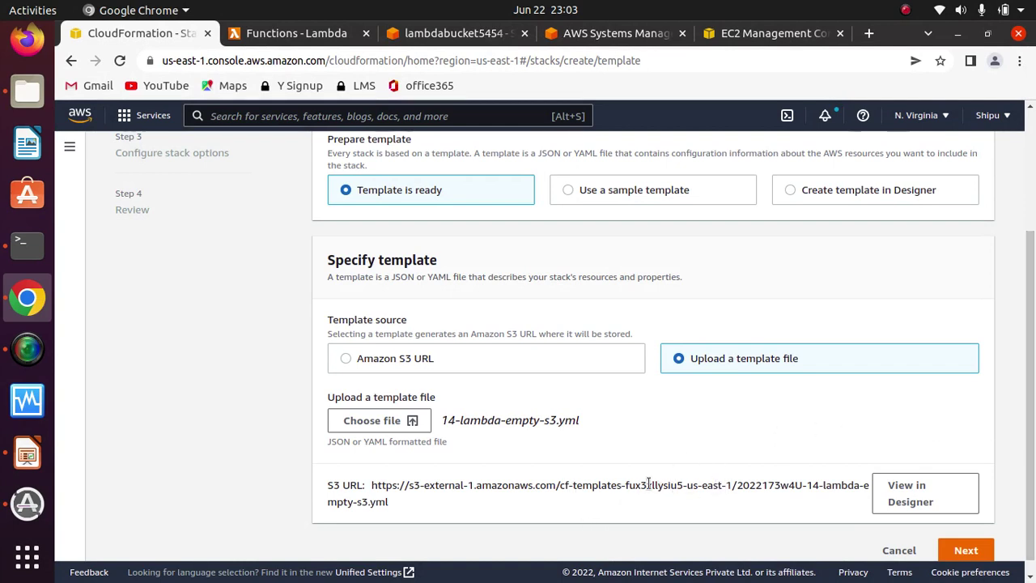
pyautogui.click(967, 547)
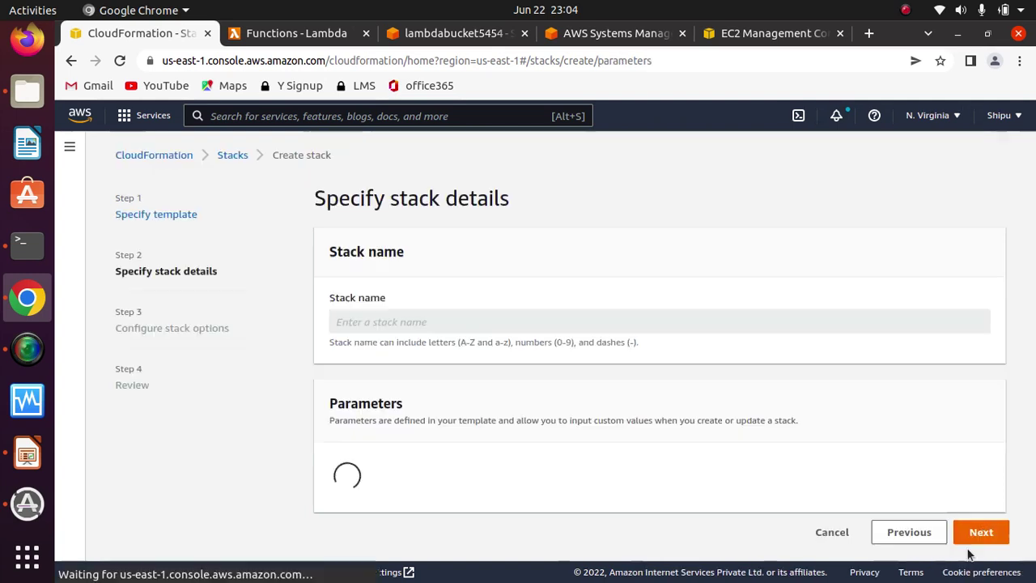
pyautogui.click(475, 323)
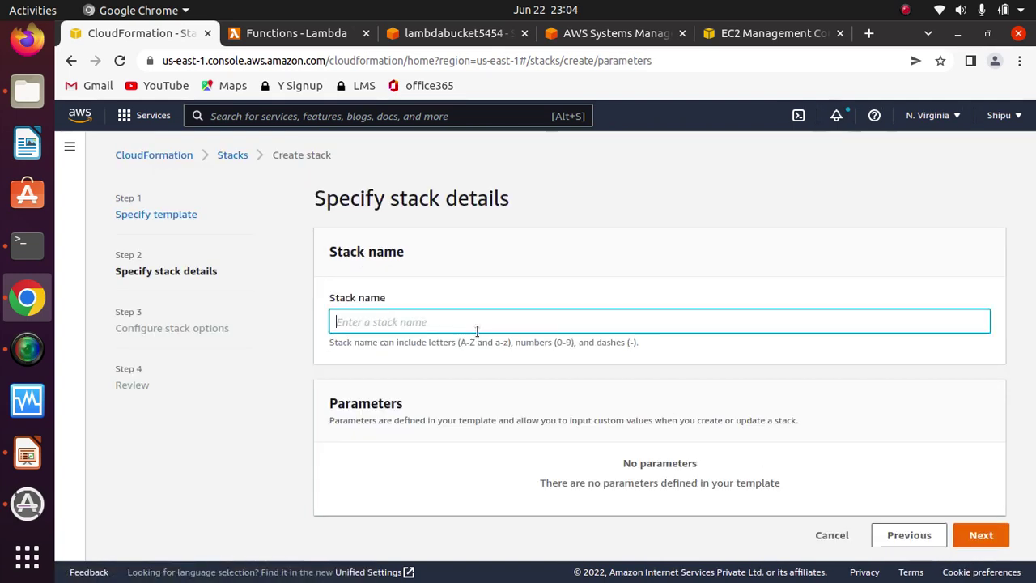
pyautogui.write('customRes')
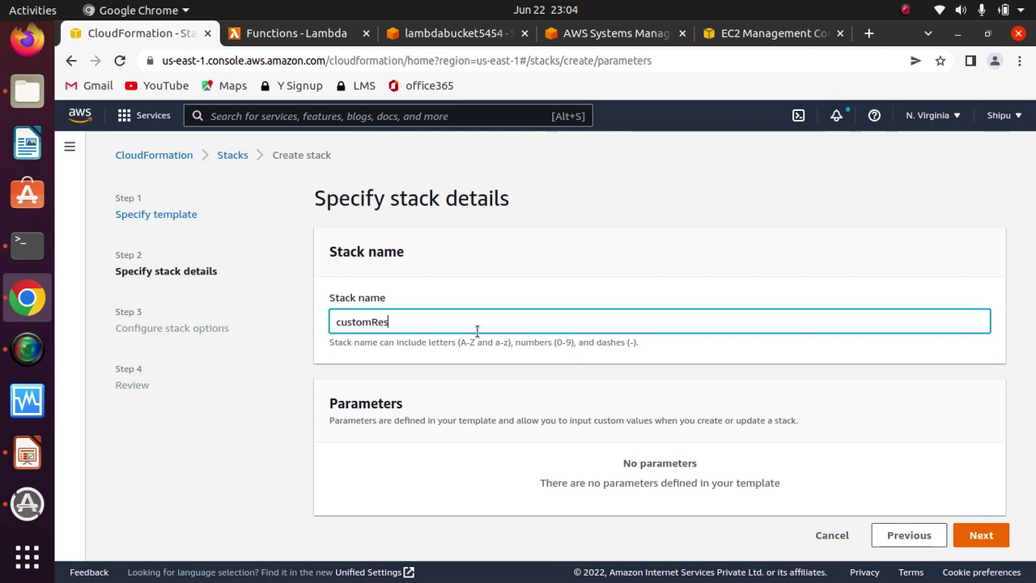
pyautogui.press('BackSpace')
pyautogui.press('BackSpace')
pyautogui.press('BackSpace')
pyautogui.press('BackSpace')
pyautogui.press('BackSpace')
pyautogui.press('BackSpace')
pyautogui.press('BackSpace')
pyautogui.press('BackSpace')
pyautogui.press('BackSpace')
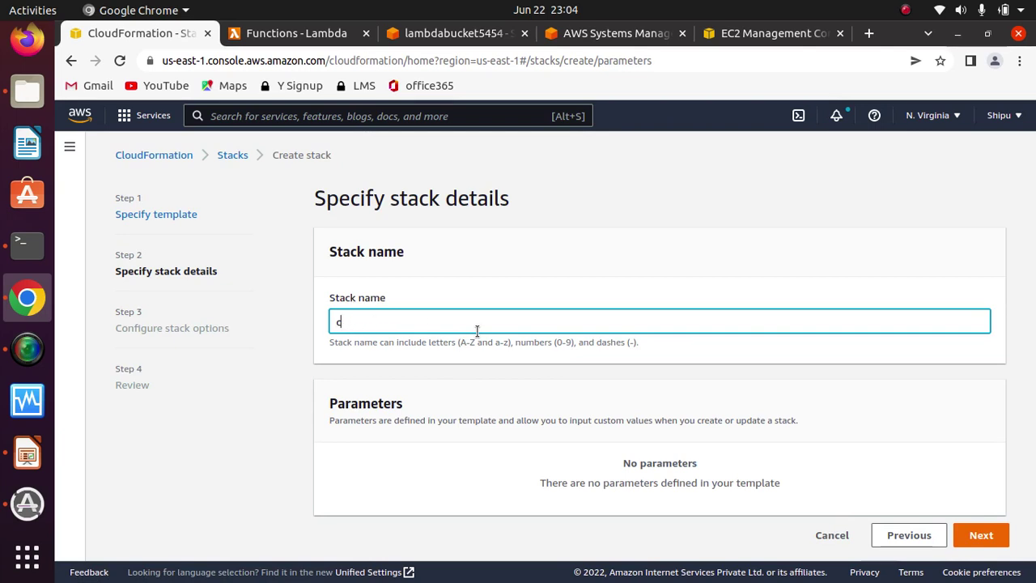
# Step: Name the stack emptybucket and continue to the review with the default stack options
pyautogui.write('et')
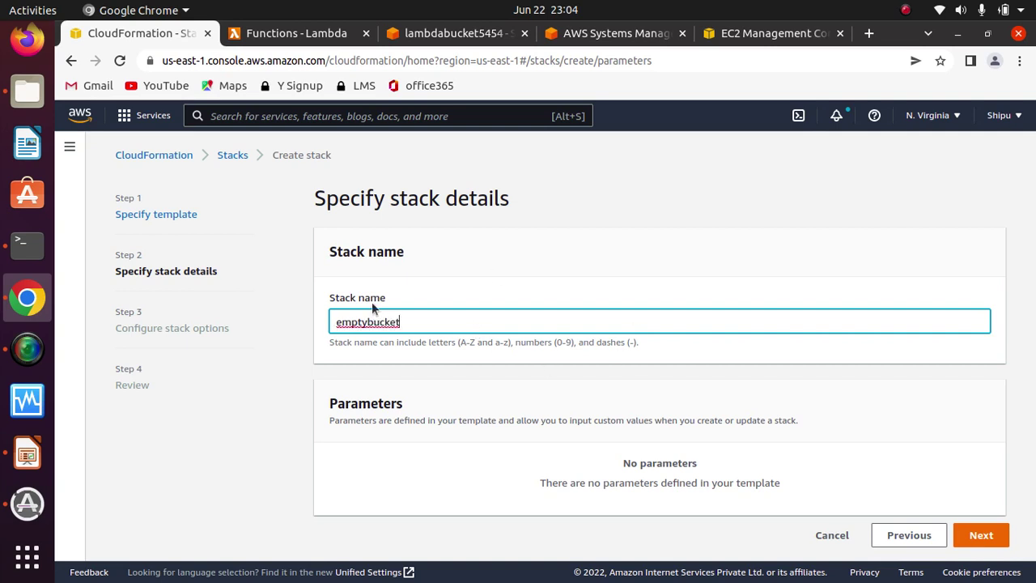
pyautogui.click(981, 535)
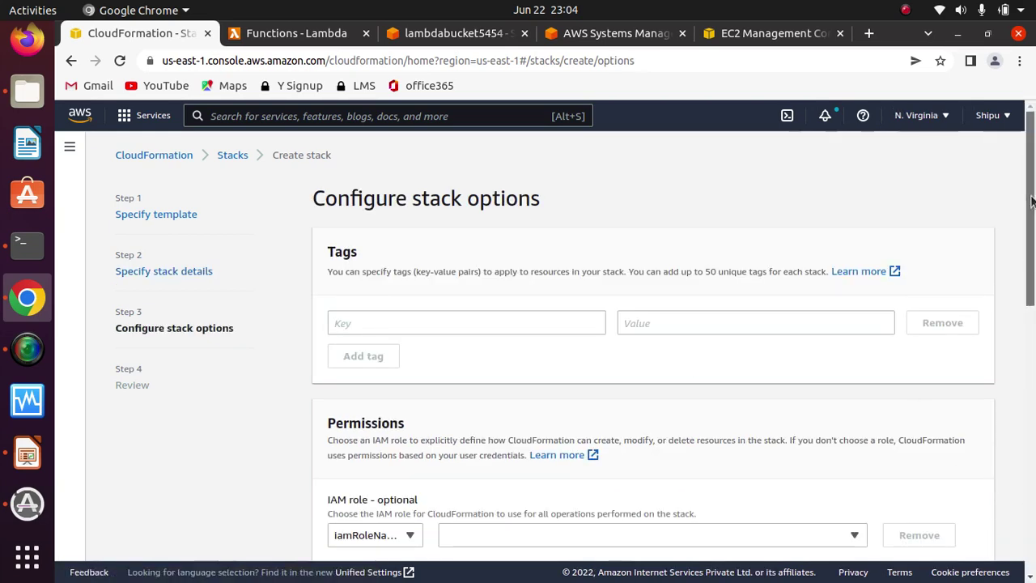
pyautogui.moveTo(1031, 272); pyautogui.dragTo(1026, 453)
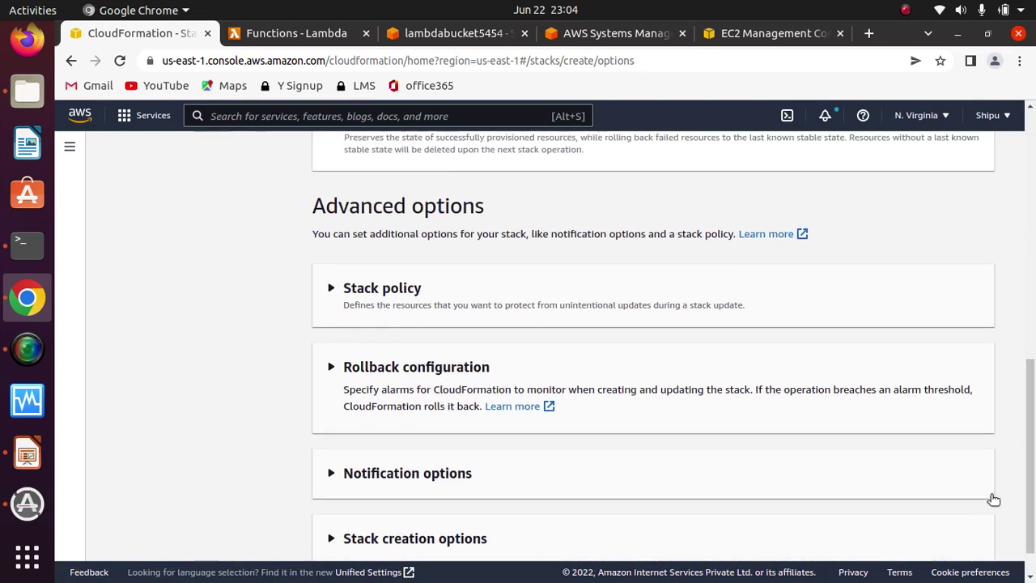
pyautogui.scroll(-1, 989, 523)
pyautogui.click(969, 542)
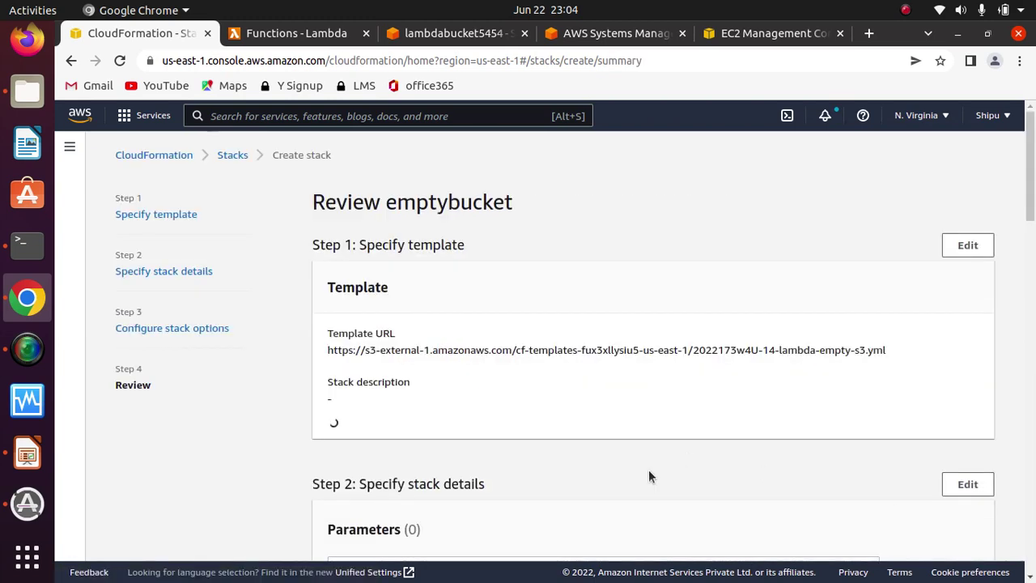
# Step: Acknowledge that CloudFormation might create IAM resources and create the emptybucket stack
pyautogui.moveTo(1030, 195); pyautogui.dragTo(1030, 548)
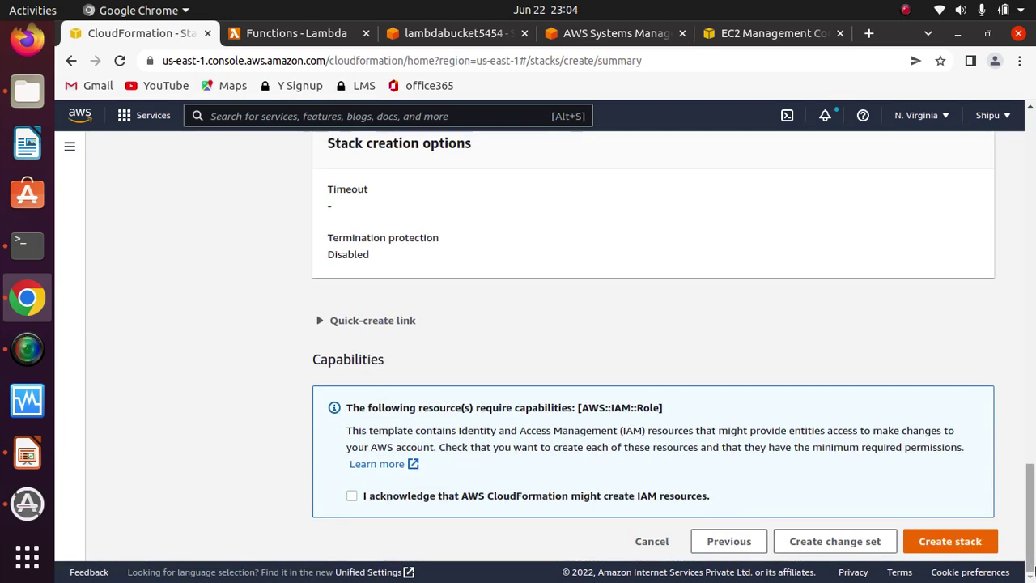
pyautogui.click(352, 496)
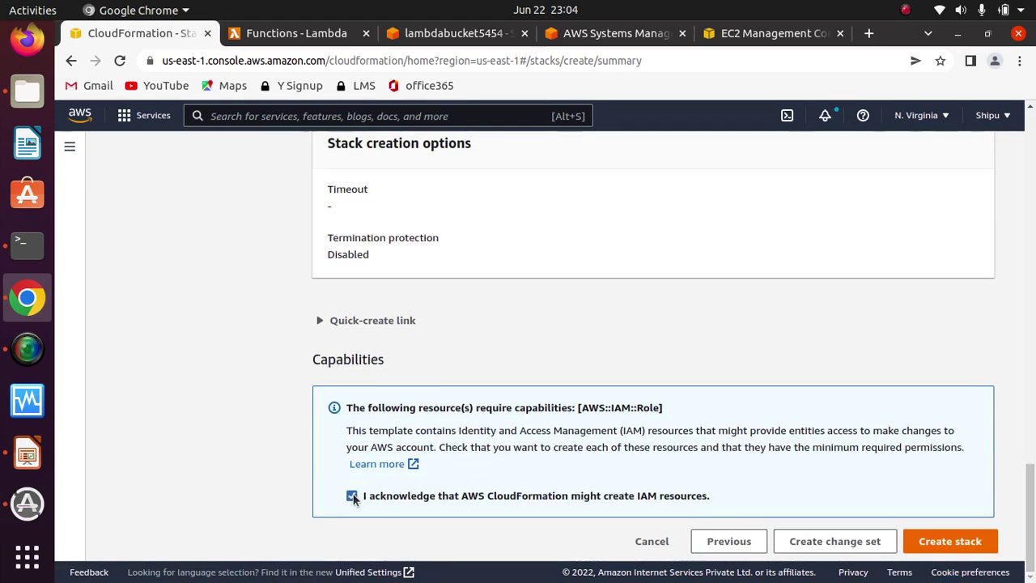
pyautogui.click(935, 537)
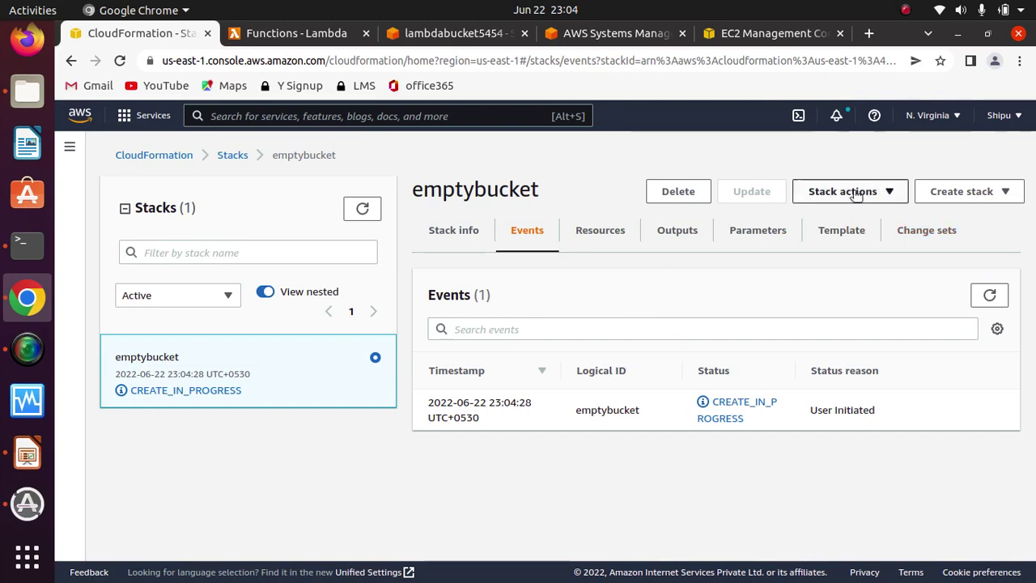
# Step: Open the emptybucket stack's template and examine the LambdaExecutionRole resource, its assume-role policy document and the Lambda service principal
pyautogui.click(846, 232)
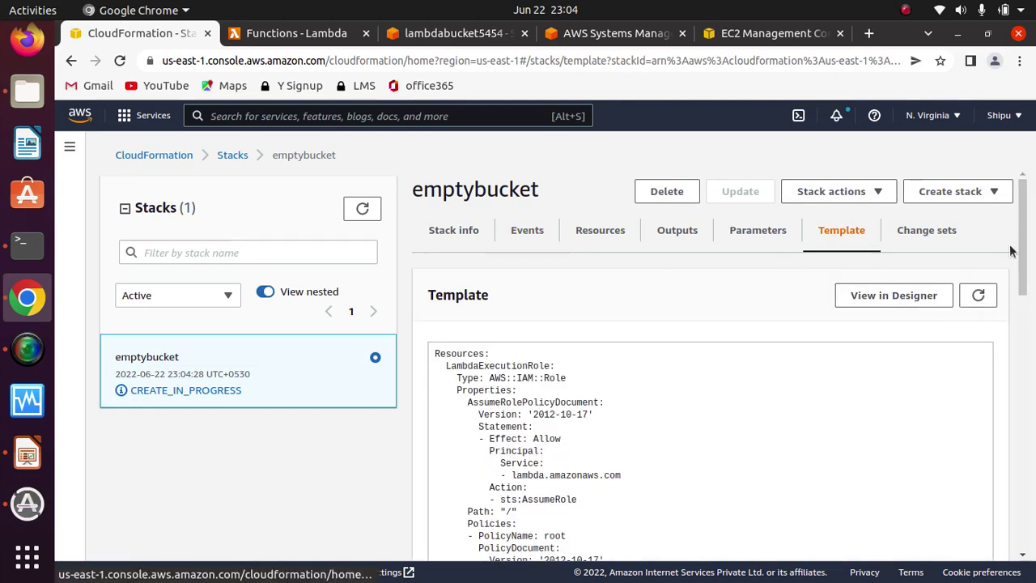
pyautogui.moveTo(1023, 245); pyautogui.dragTo(1026, 289)
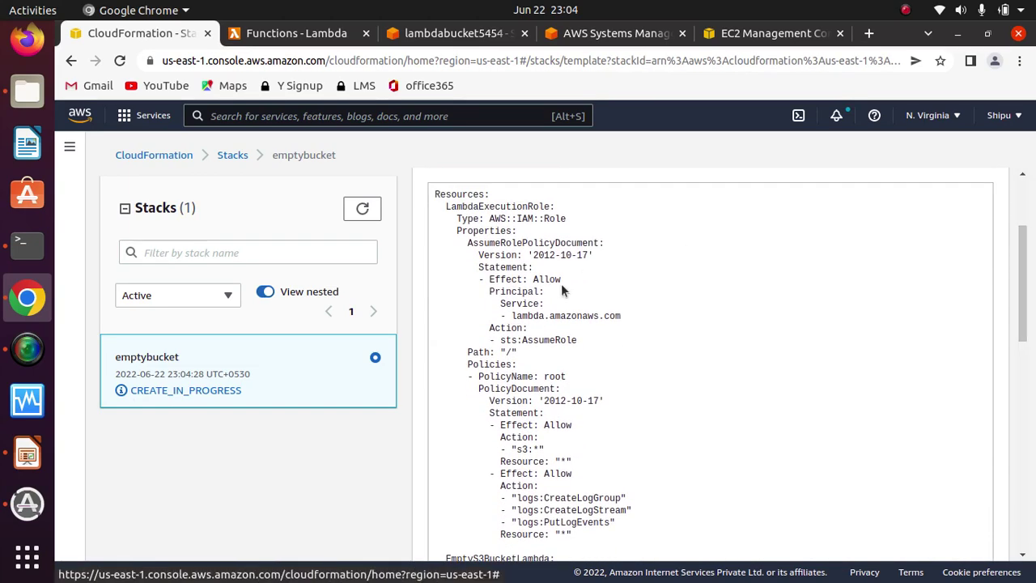
pyautogui.moveTo(492, 199); pyautogui.dragTo(434, 196)
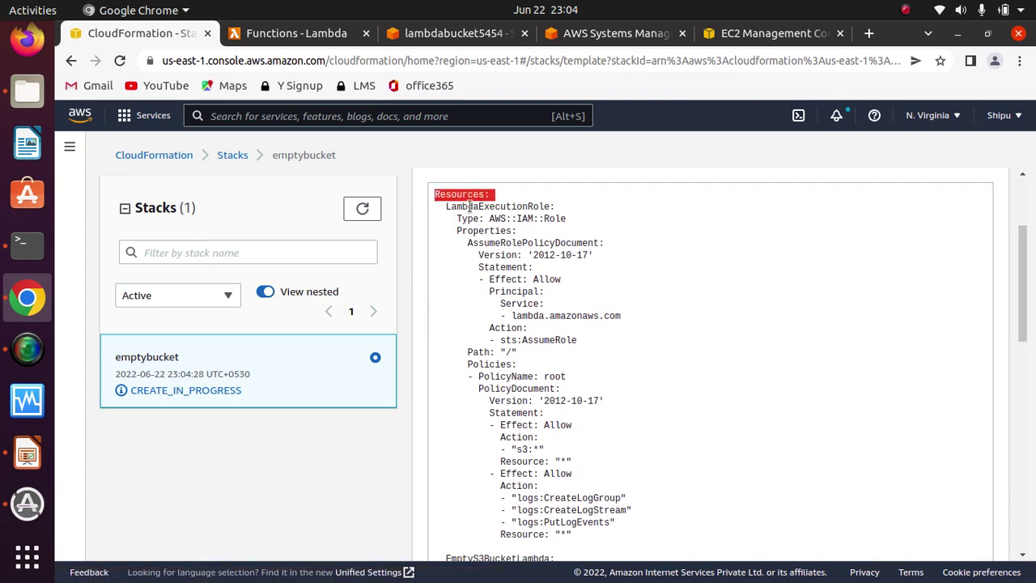
pyautogui.moveTo(561, 204); pyautogui.dragTo(448, 206)
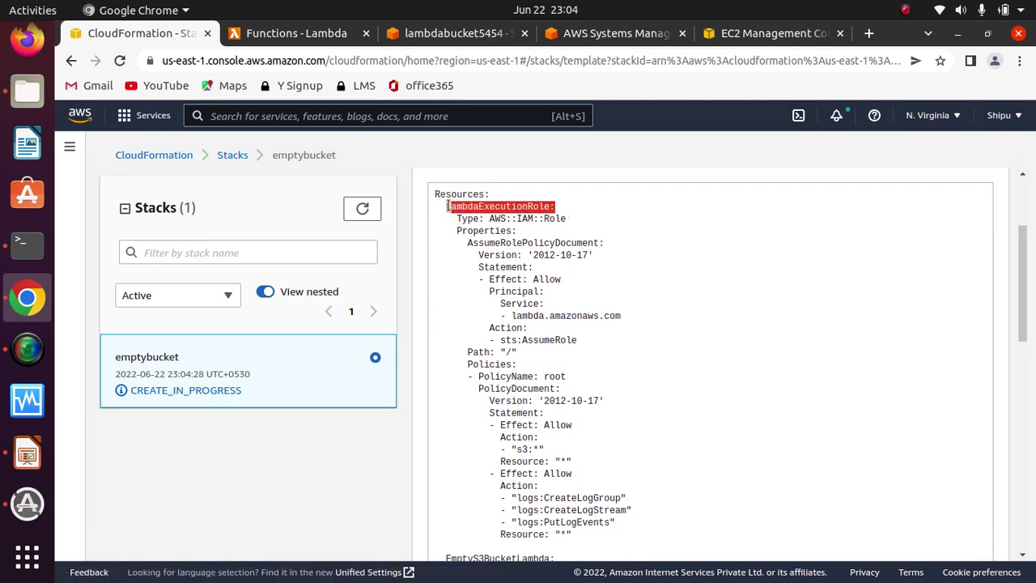
pyautogui.click(518, 235)
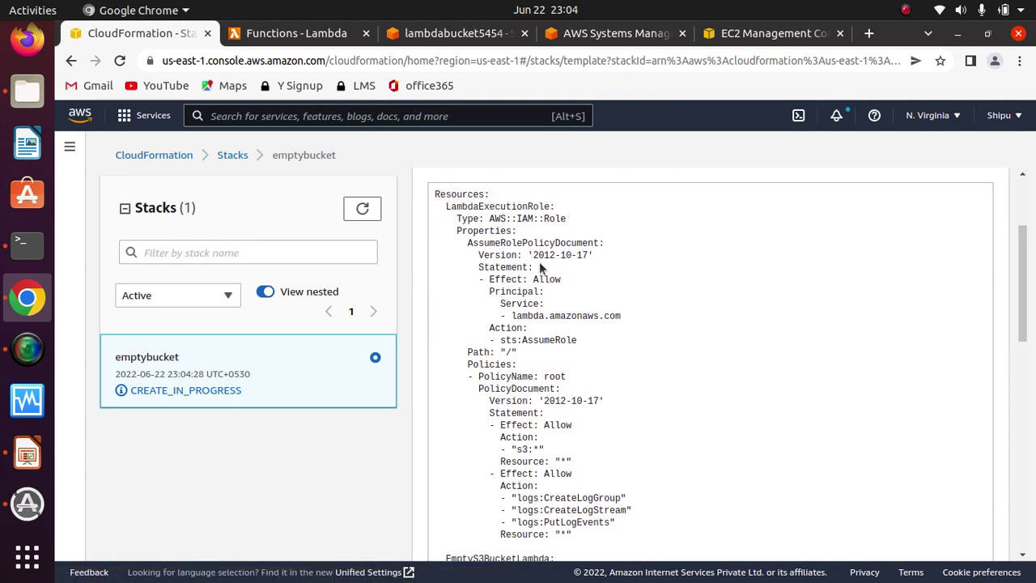
pyautogui.moveTo(472, 243); pyautogui.dragTo(583, 291)
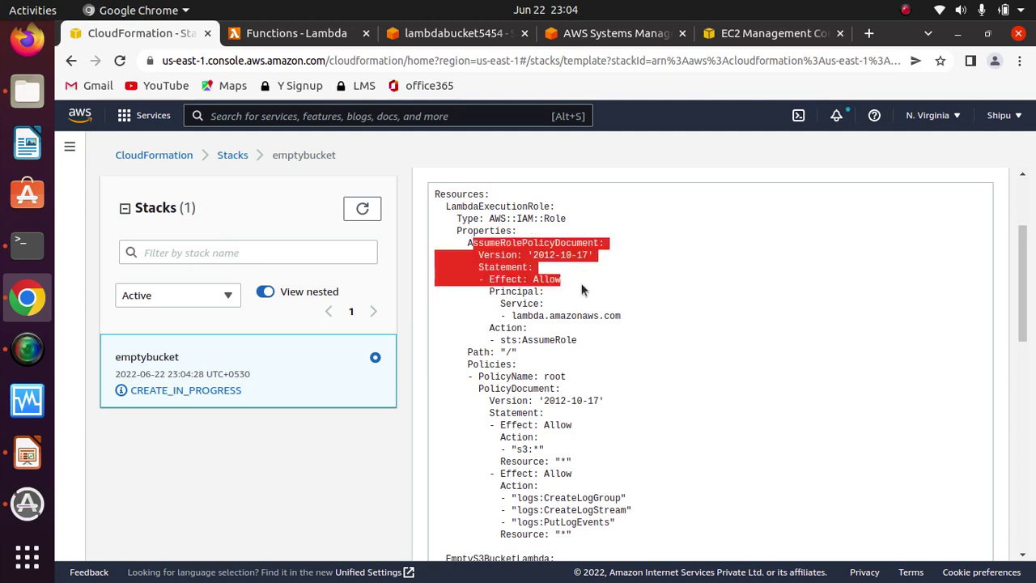
pyautogui.click(569, 326)
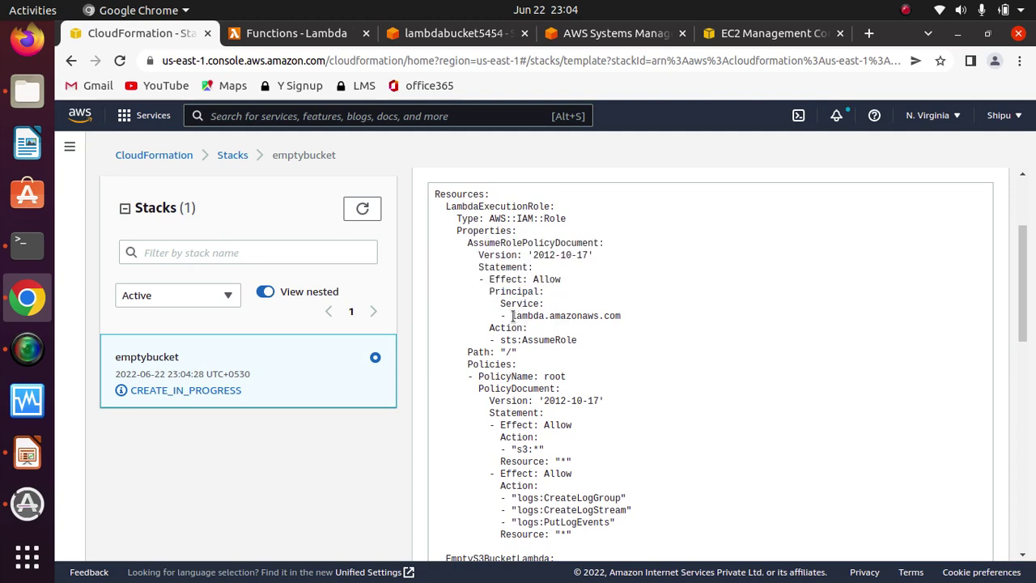
pyautogui.moveTo(512, 315); pyautogui.dragTo(618, 323)
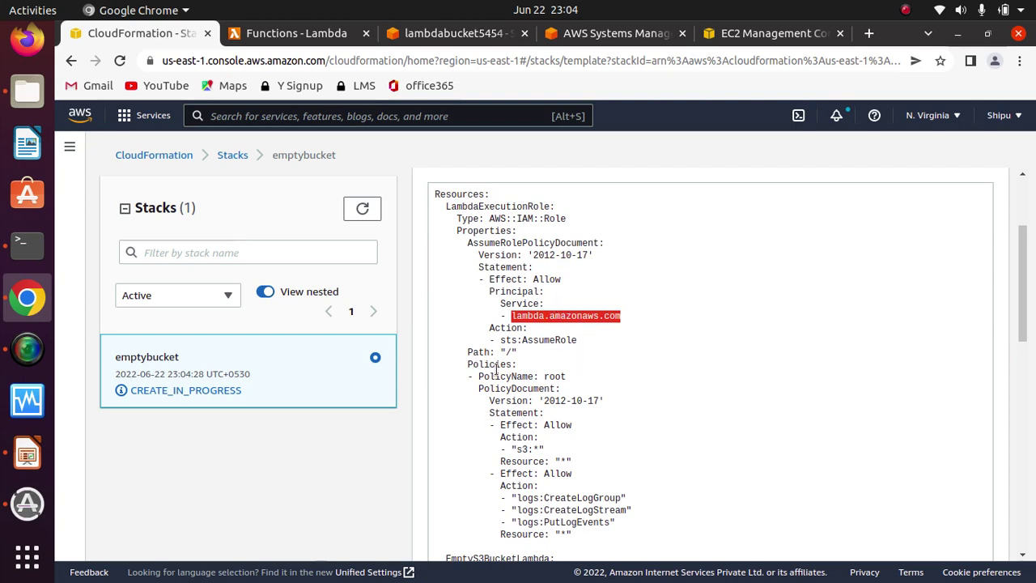
# Step: Review the root policy of LambdaExecutionRole, including its S3 and CloudWatch Logs permissions
pyautogui.moveTo(468, 364); pyautogui.dragTo(561, 394)
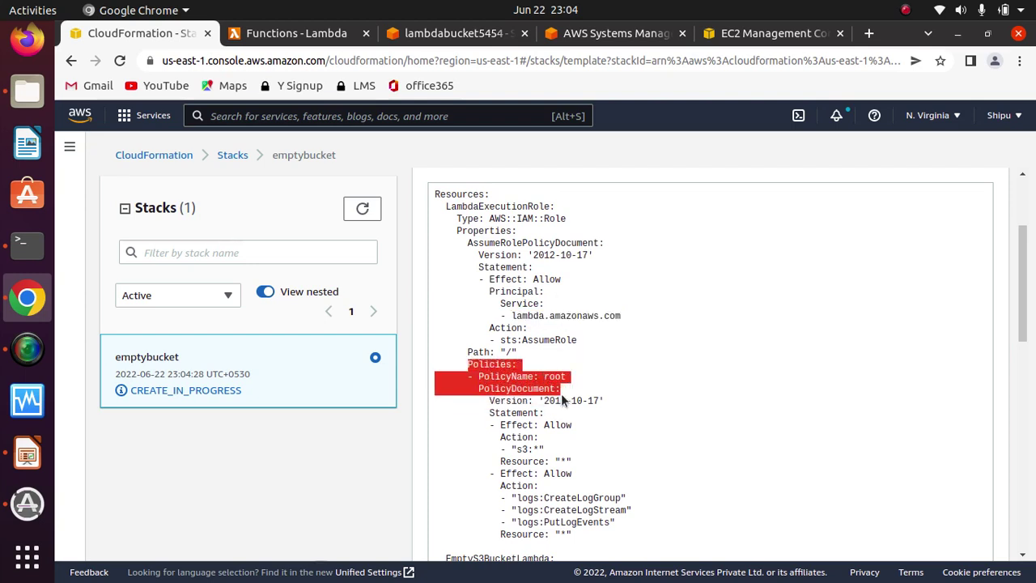
pyautogui.scroll(-5, 1021, 344)
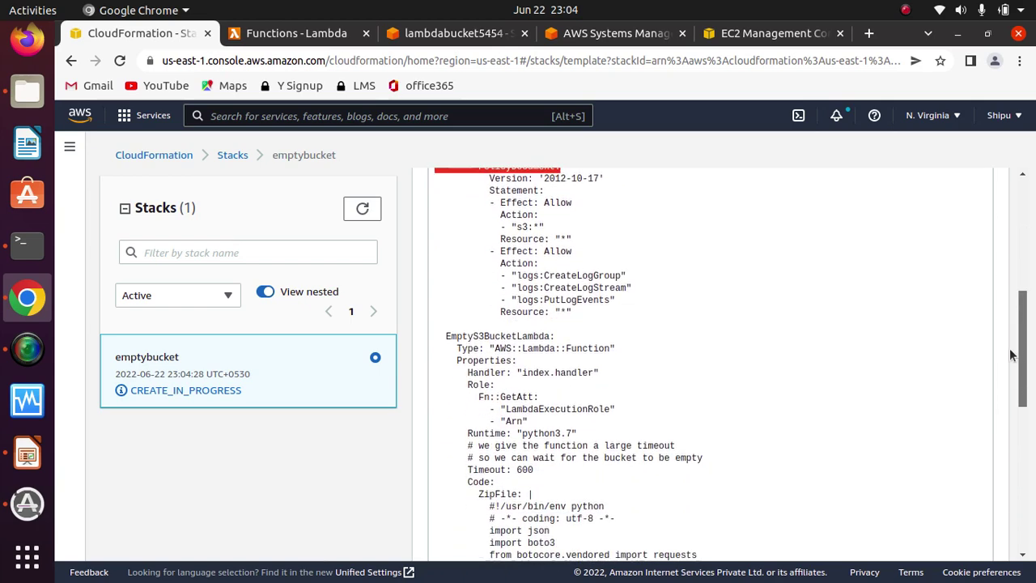
pyautogui.moveTo(578, 304); pyautogui.dragTo(508, 265)
pyautogui.click(508, 266)
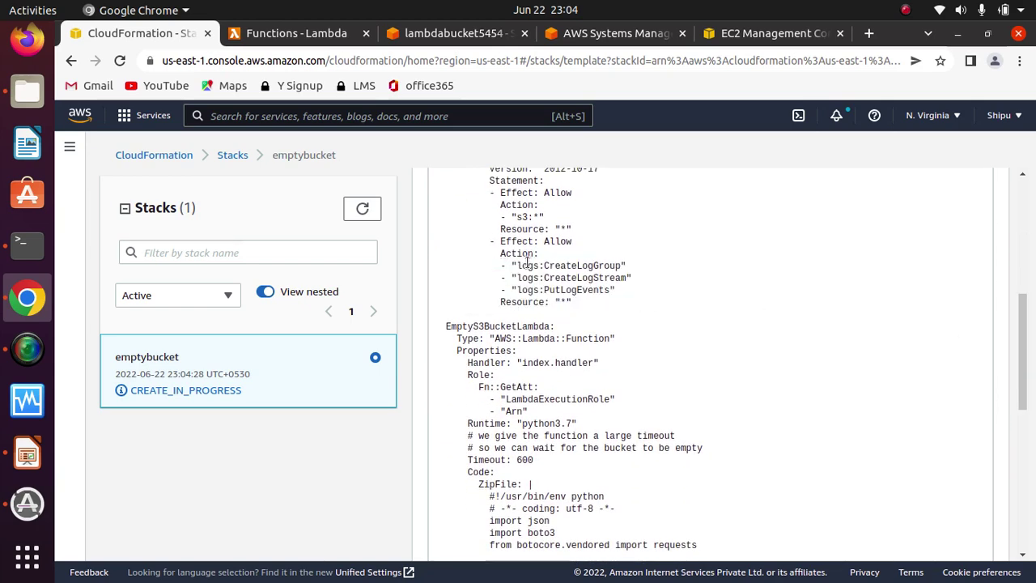
pyautogui.moveTo(624, 266); pyautogui.dragTo(546, 265)
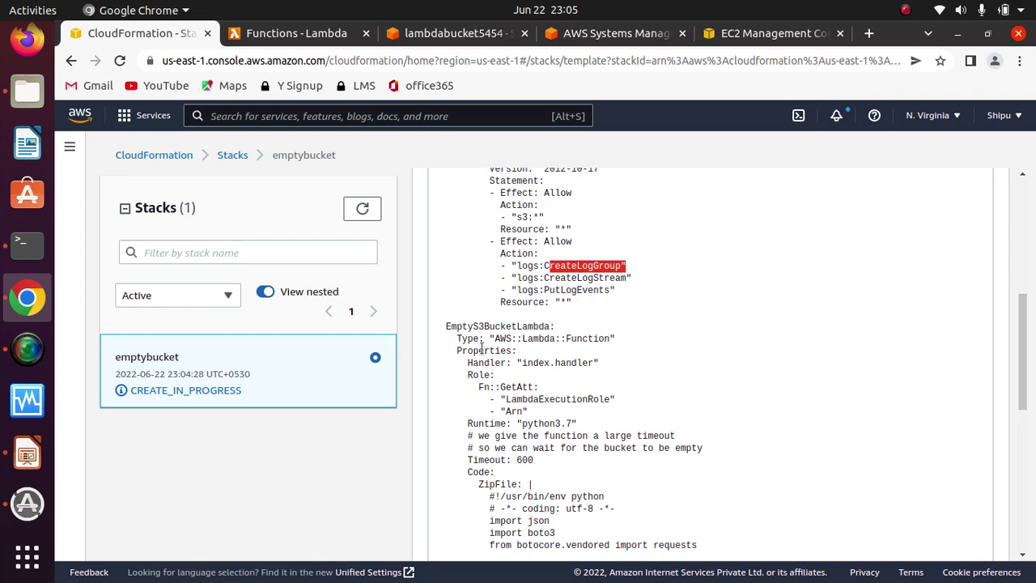
# Step: Examine the EmptyS3BucketLambda resource's type, handler, execution role reference and Python runtime in the template
pyautogui.moveTo(559, 324); pyautogui.dragTo(447, 326)
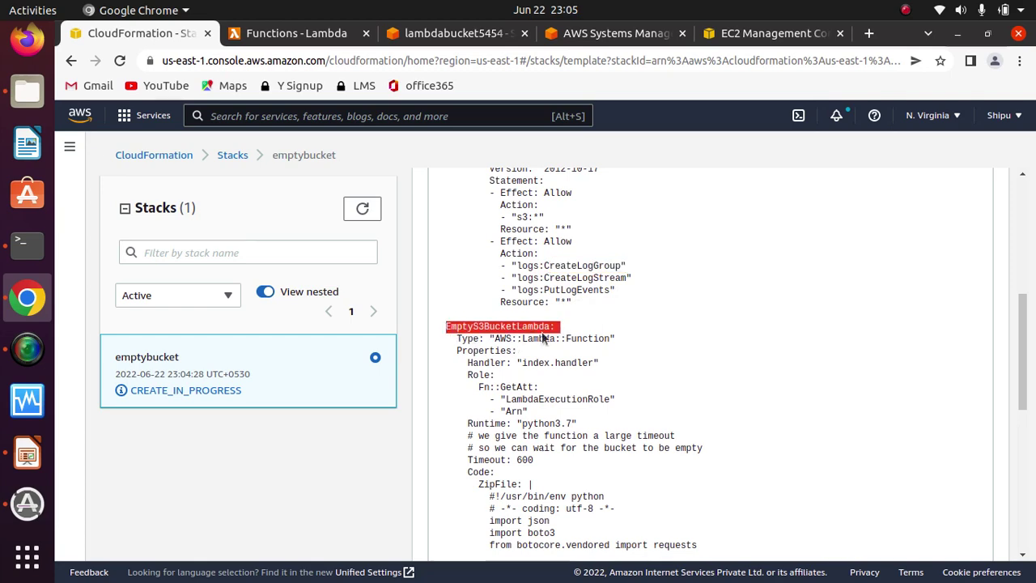
pyautogui.scroll(-3, 1030, 348)
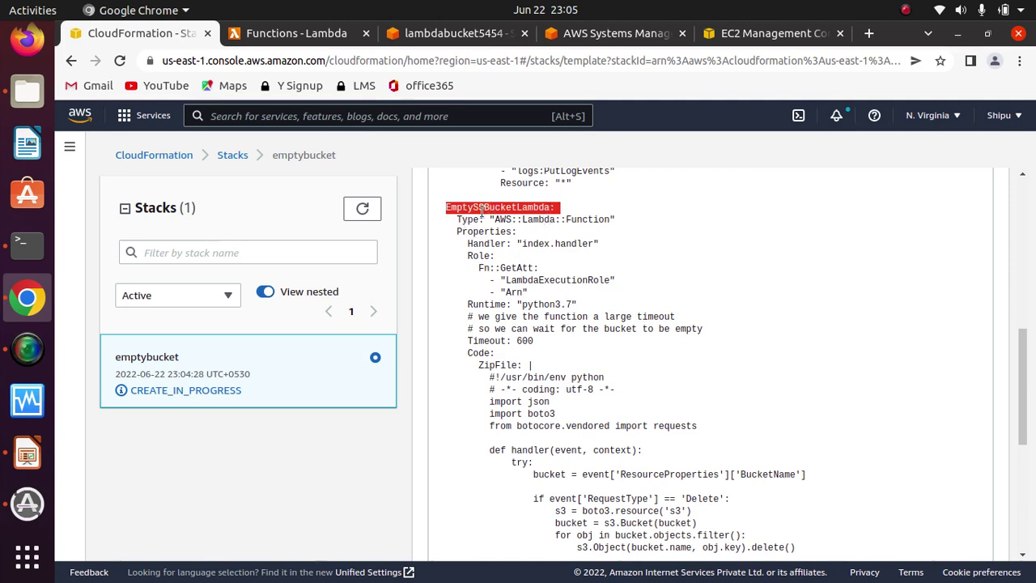
pyautogui.click(540, 210)
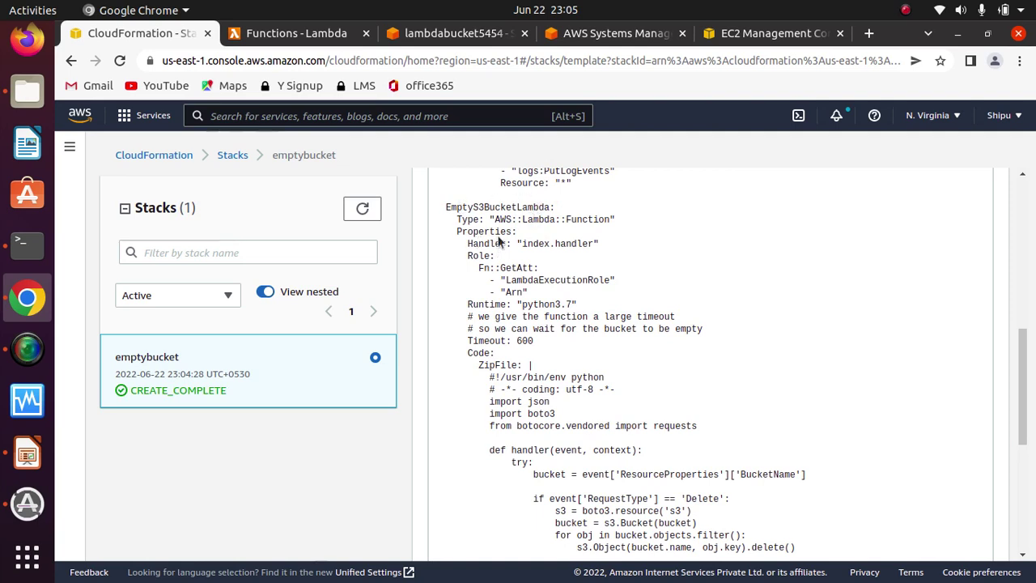
pyautogui.moveTo(619, 221); pyautogui.dragTo(462, 220)
pyautogui.moveTo(602, 243); pyautogui.dragTo(540, 272)
pyautogui.moveTo(617, 280); pyautogui.dragTo(509, 288)
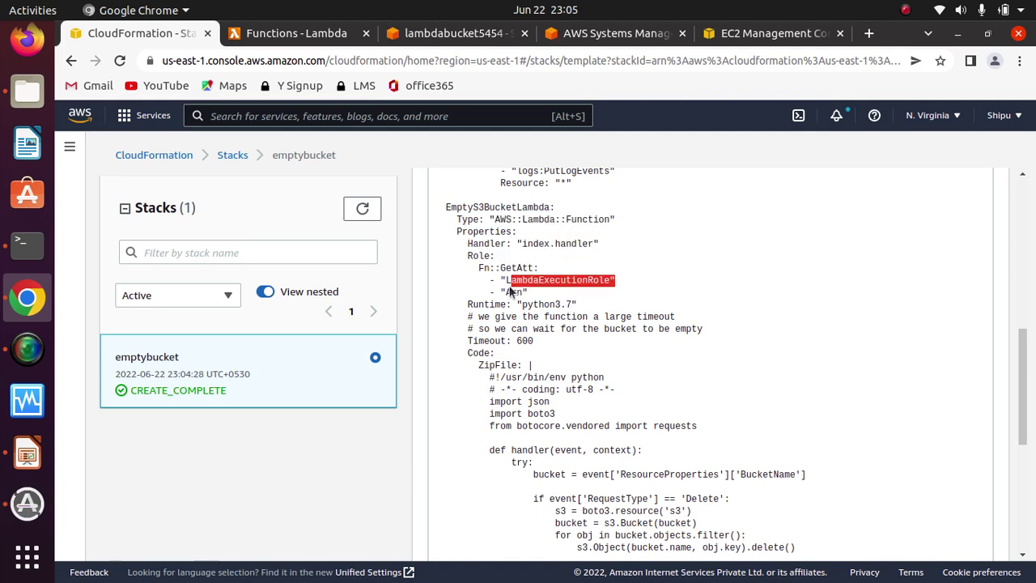
pyautogui.moveTo(579, 306); pyautogui.dragTo(495, 306)
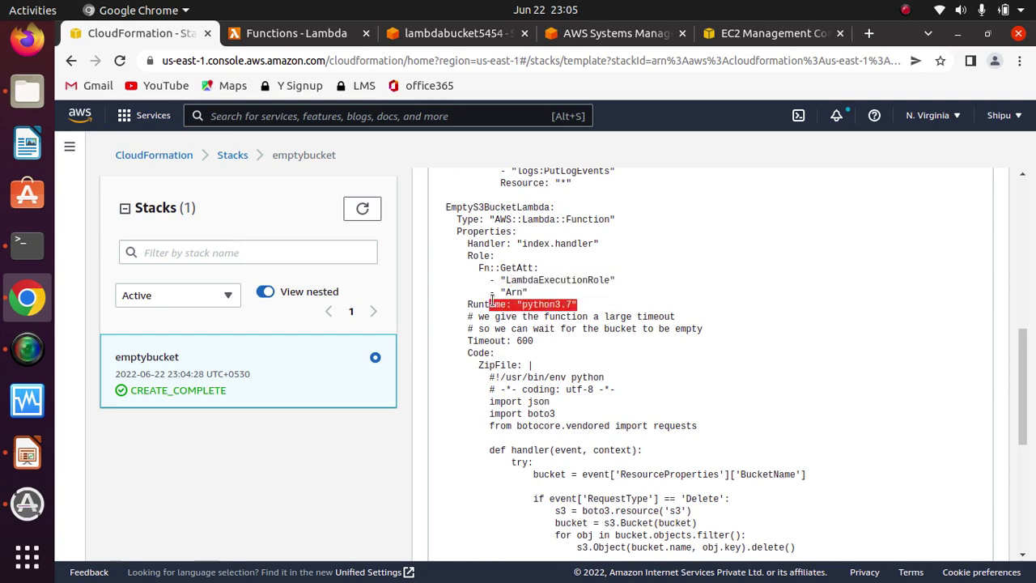
pyautogui.click(563, 354)
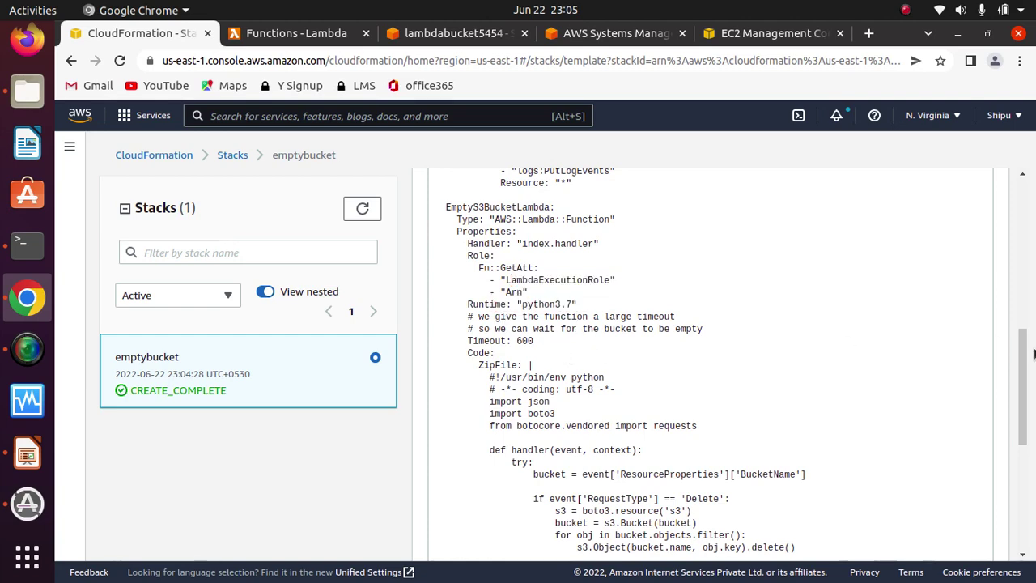
# Step: Read the Lambda function's inline Python code from the imports through the handler's check for a Delete request type
pyautogui.moveTo(1025, 358); pyautogui.dragTo(1024, 416)
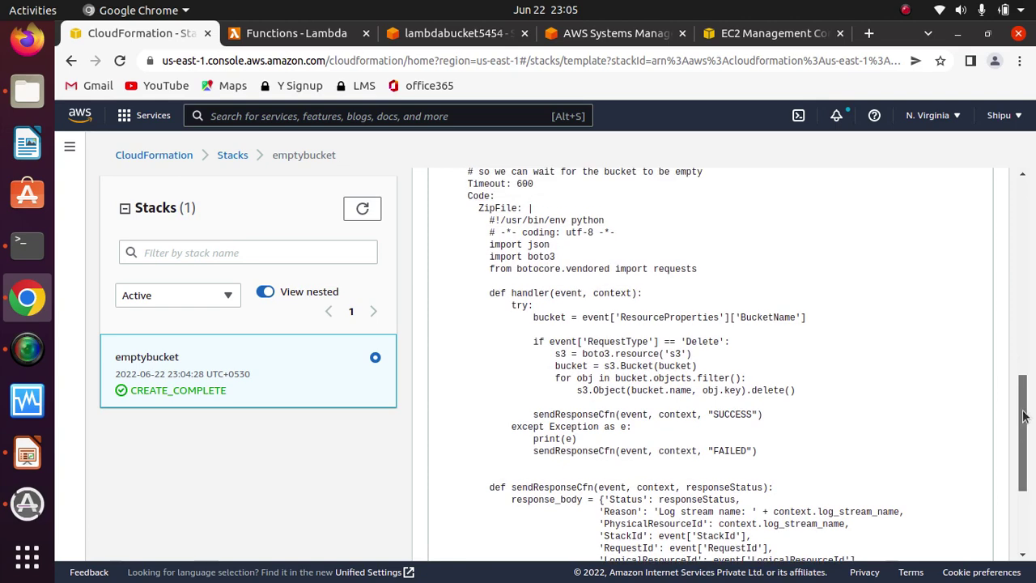
pyautogui.moveTo(527, 208); pyautogui.dragTo(703, 268)
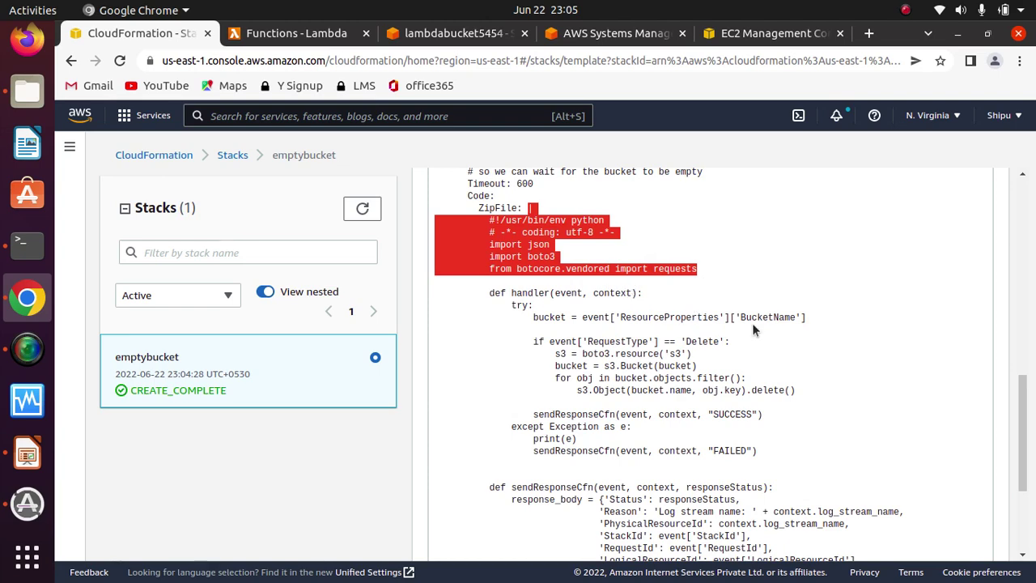
pyautogui.click(1032, 415)
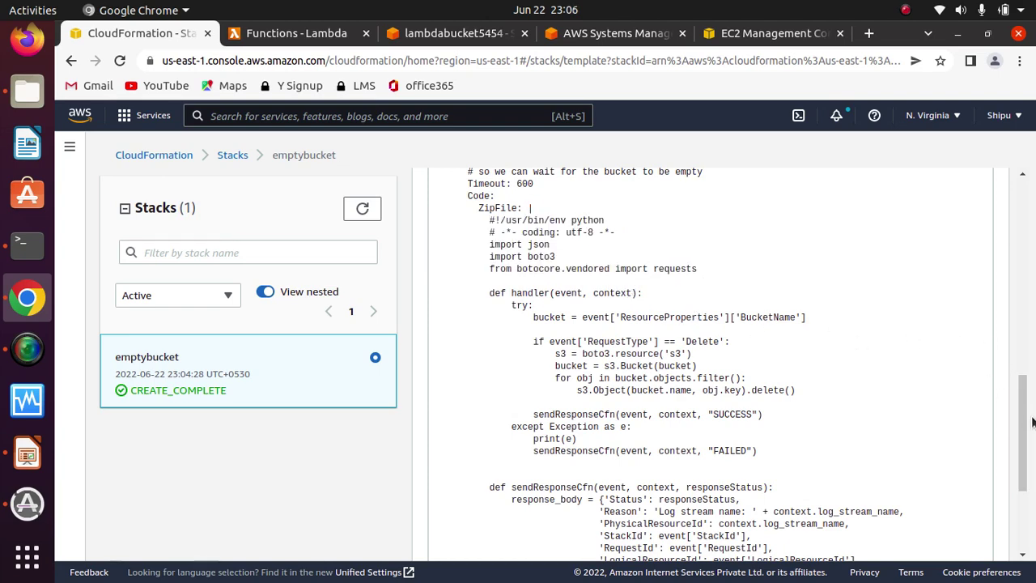
pyautogui.moveTo(1030, 430); pyautogui.dragTo(1030, 446)
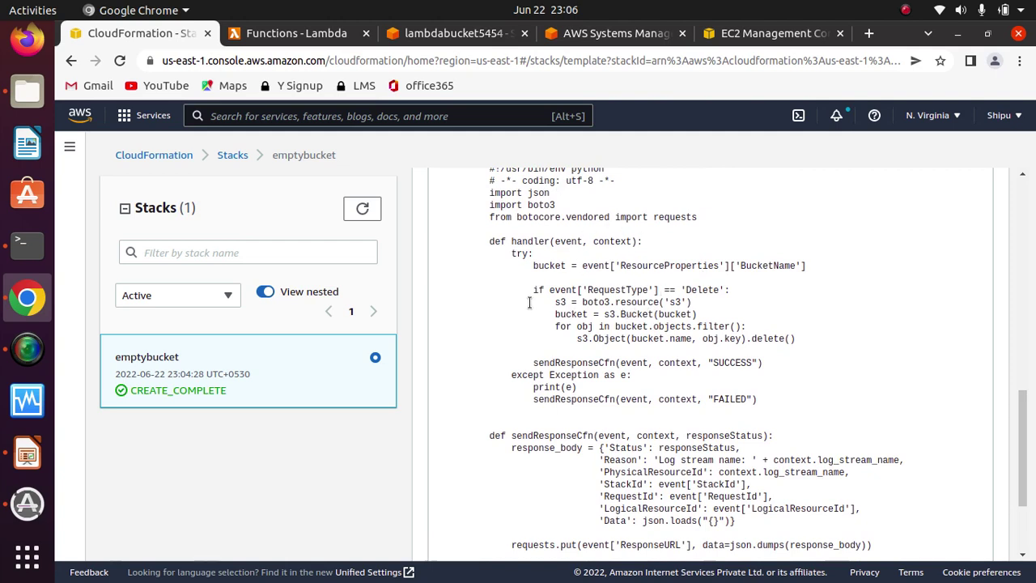
pyautogui.moveTo(544, 293); pyautogui.dragTo(441, 289)
pyautogui.click(557, 290)
pyautogui.moveTo(549, 289); pyautogui.dragTo(726, 294)
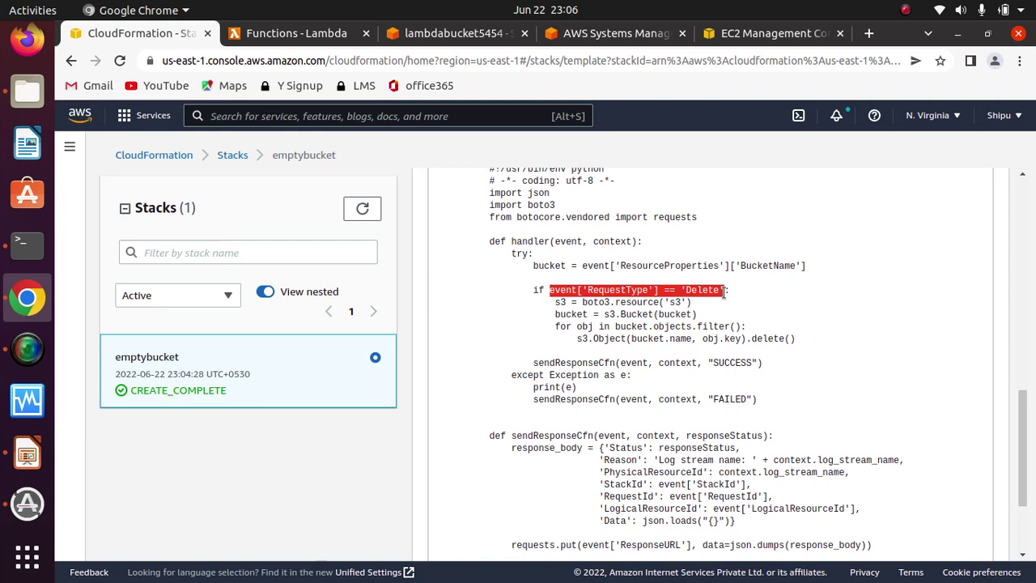
pyautogui.click(751, 298)
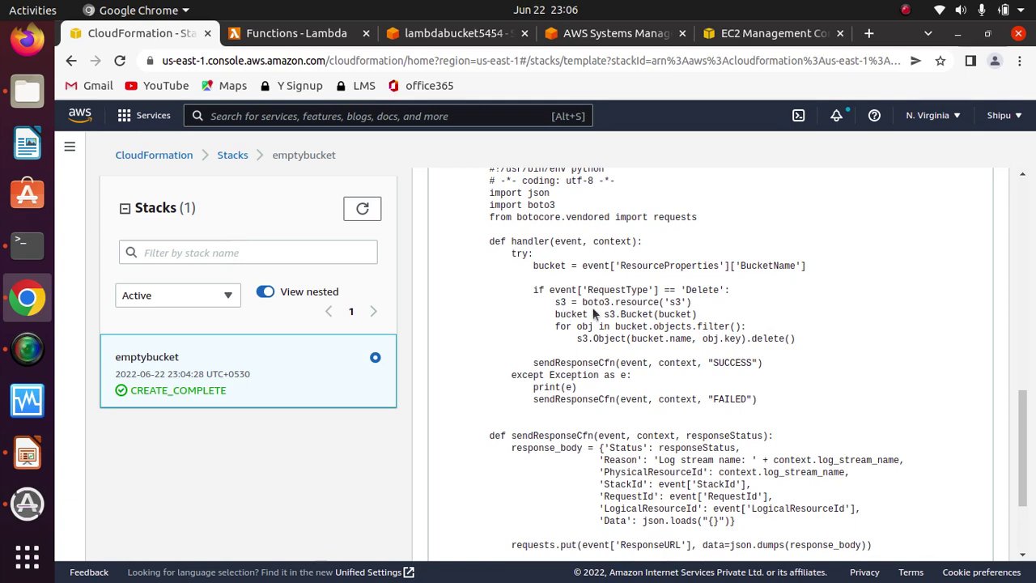
# Step: Examine how the handler deletes the bucket's objects, handles exceptions, and builds its CloudFormation response in sendResponseCfn
pyautogui.moveTo(701, 308); pyautogui.dragTo(555, 304)
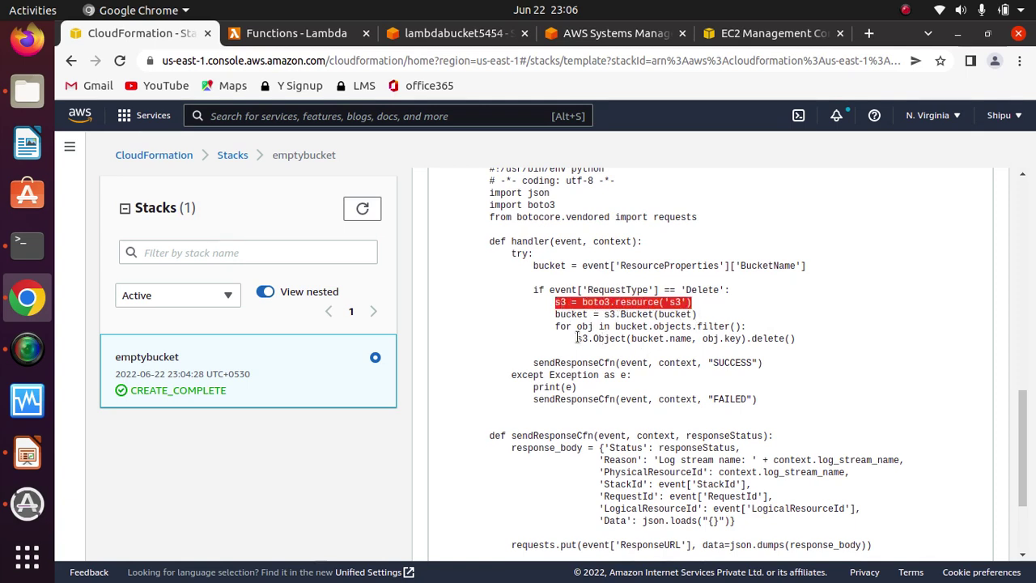
pyautogui.moveTo(560, 327)
pyautogui.mouseDown()
pyautogui.moveTo(751, 327)
pyautogui.moveTo(577, 338)
pyautogui.mouseUp()
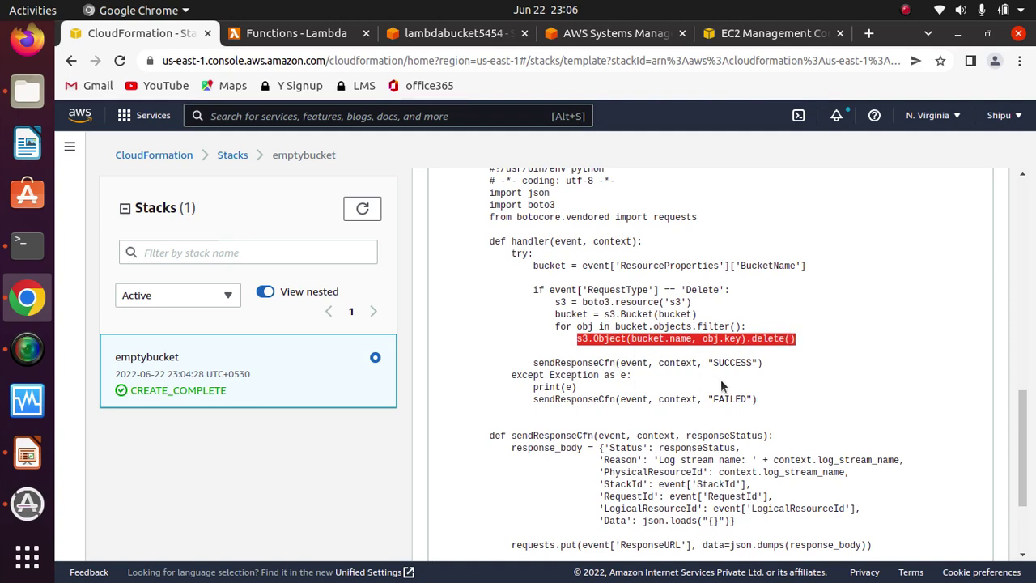
pyautogui.moveTo(764, 362); pyautogui.dragTo(702, 363)
pyautogui.moveTo(516, 374); pyautogui.dragTo(616, 375)
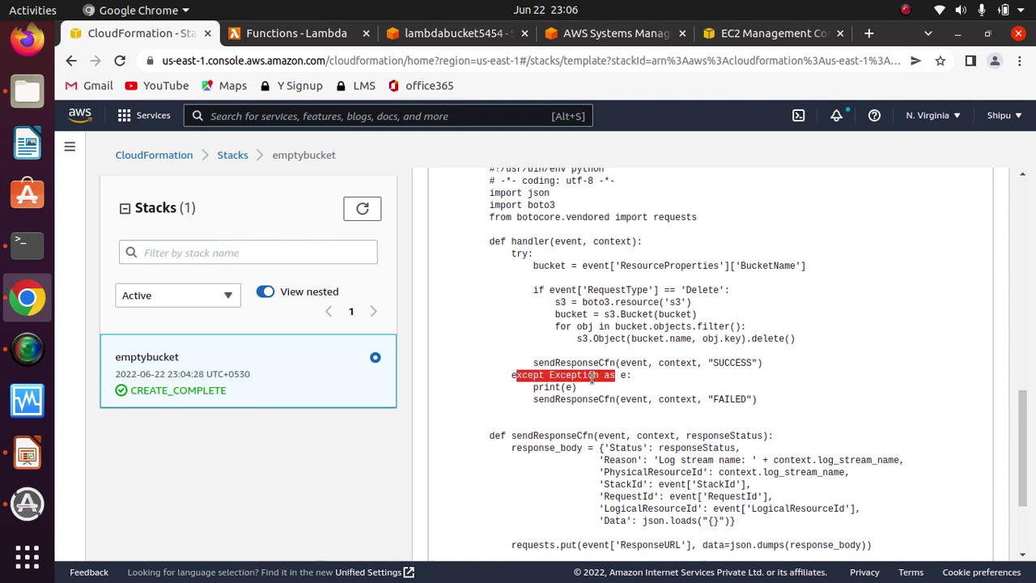
pyautogui.moveTo(578, 388); pyautogui.dragTo(540, 390)
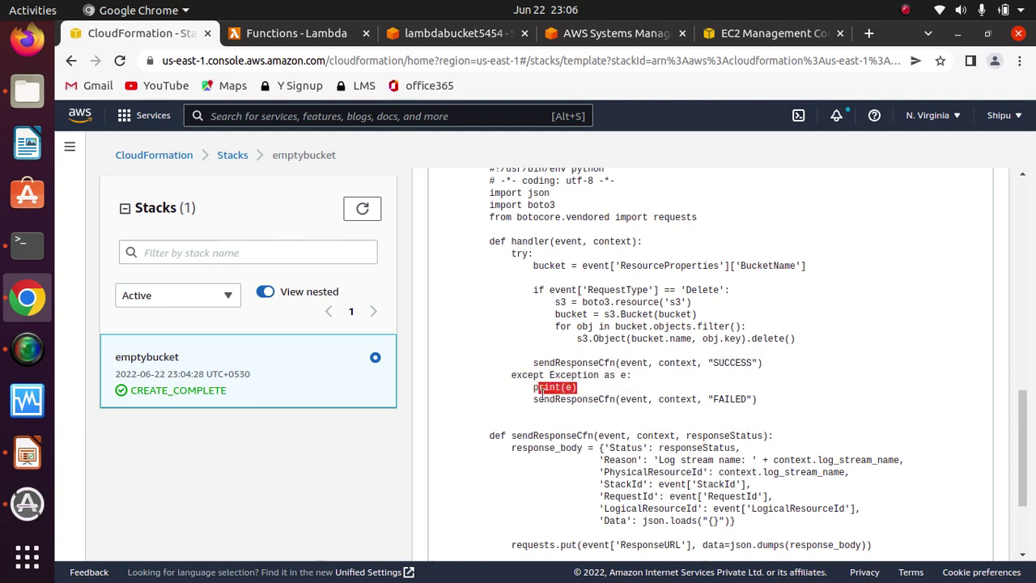
pyautogui.click(780, 395)
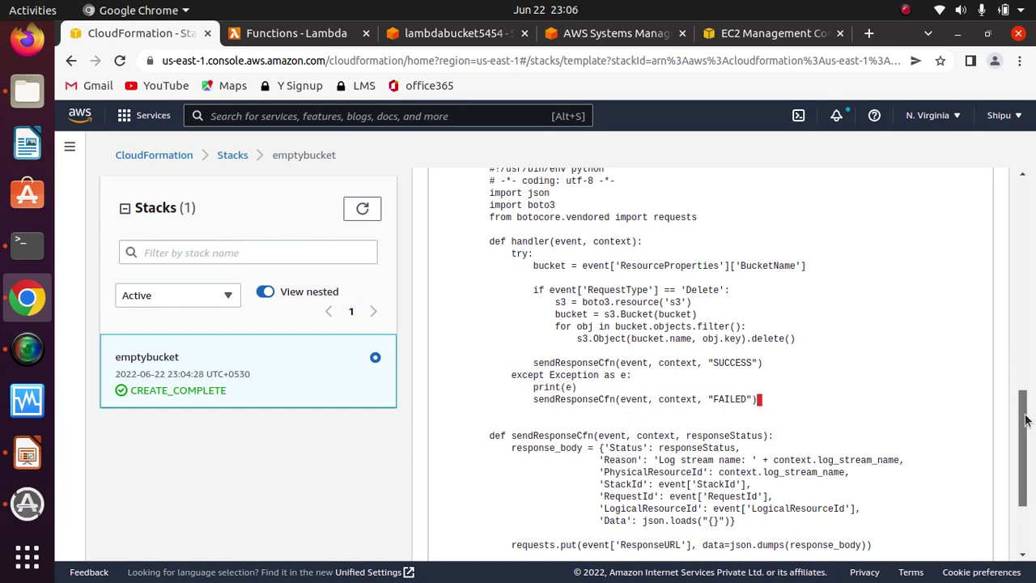
pyautogui.scroll(-3, 1032, 372)
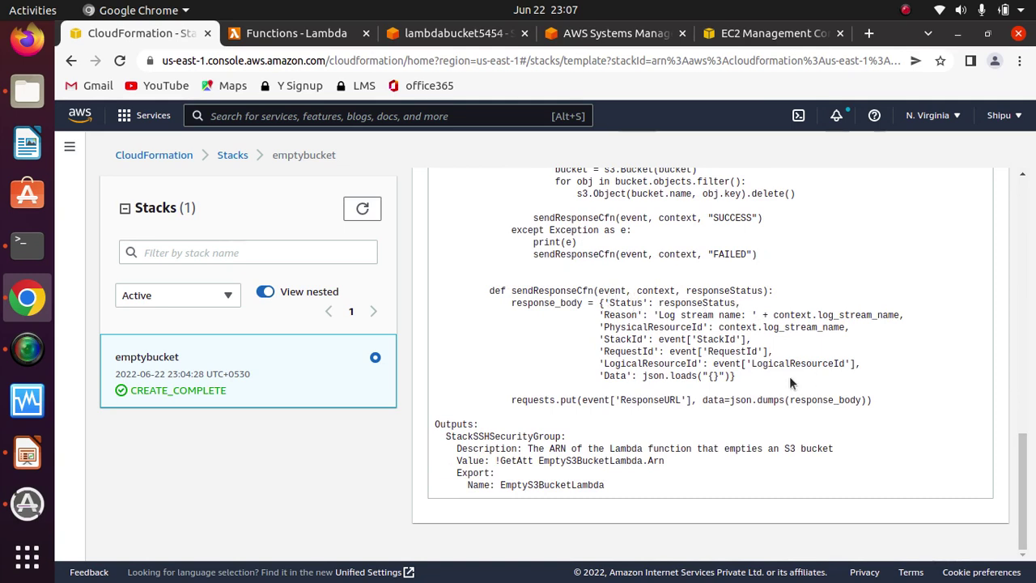
pyautogui.moveTo(793, 379); pyautogui.dragTo(628, 302)
pyautogui.click(640, 344)
# Step: Review the template's Outputs section, including the GetAtt value for the Lambda ARN and the EmptyS3BucketLambda export name
pyautogui.moveTo(477, 423); pyautogui.dragTo(442, 425)
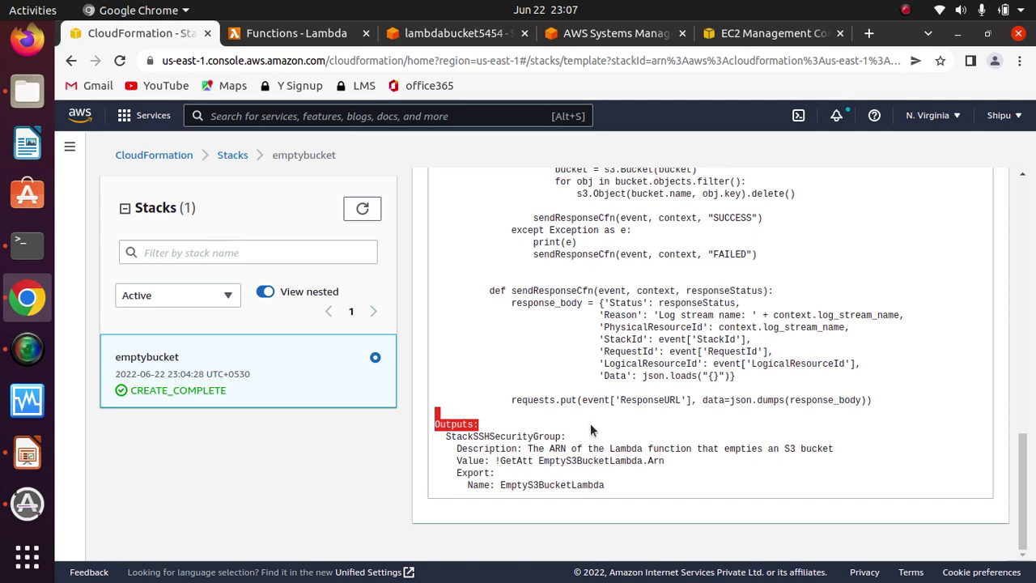
pyautogui.click(590, 430)
pyautogui.moveTo(505, 460); pyautogui.dragTo(520, 461)
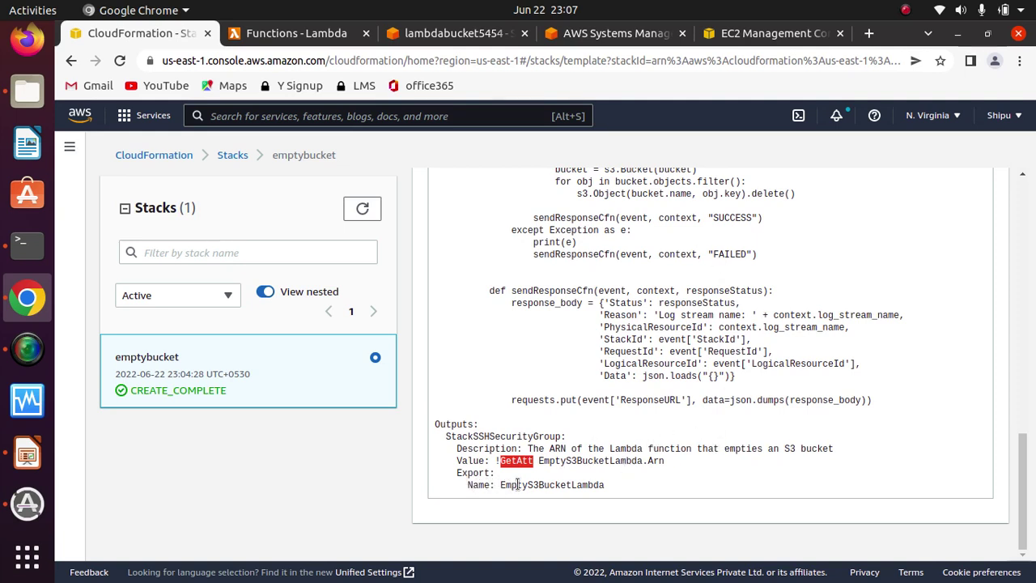
pyautogui.moveTo(500, 484); pyautogui.dragTo(603, 485)
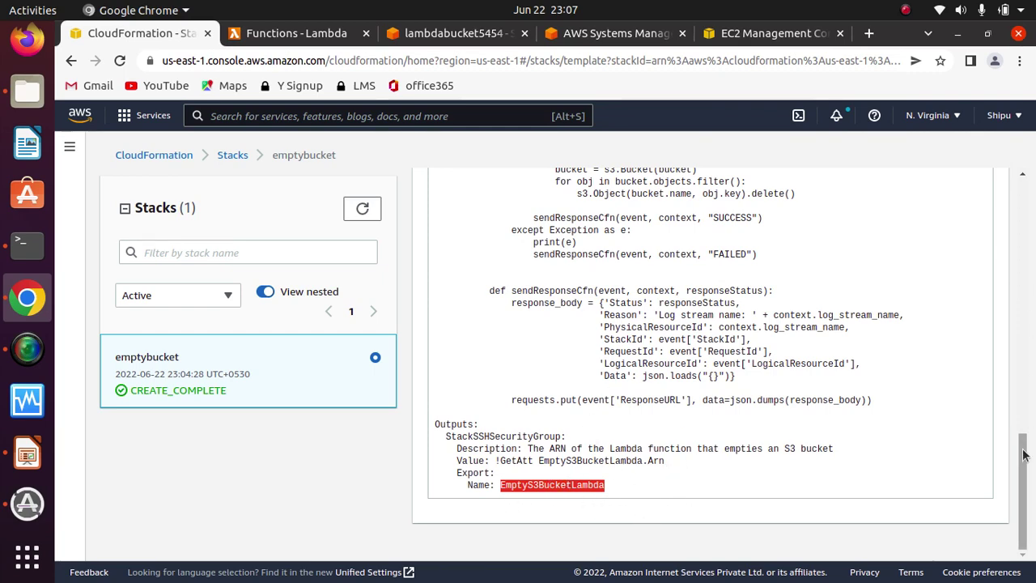
pyautogui.scroll(2, 1022, 486)
pyautogui.scroll(-2, 1022, 485)
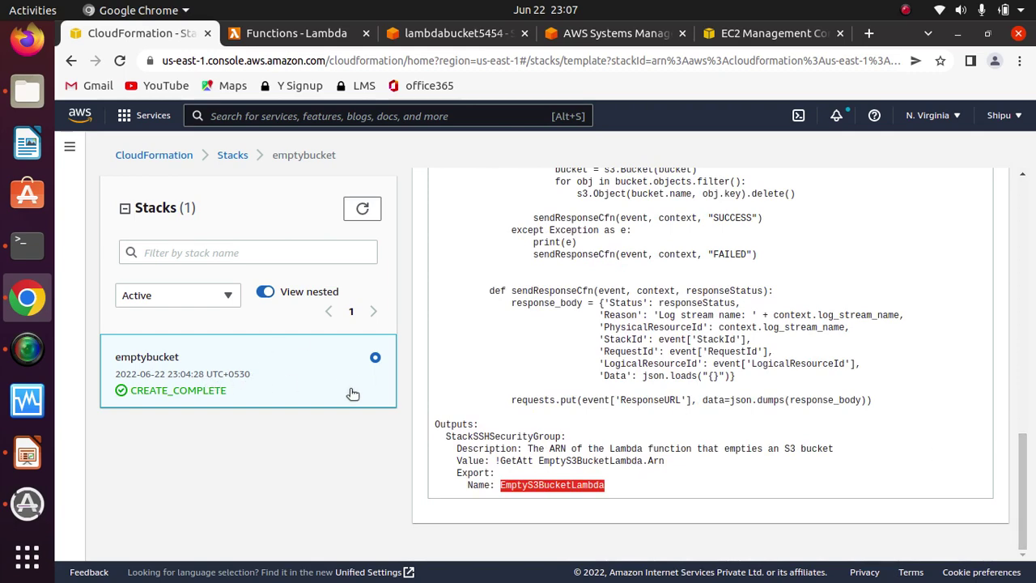
pyautogui.click(260, 454)
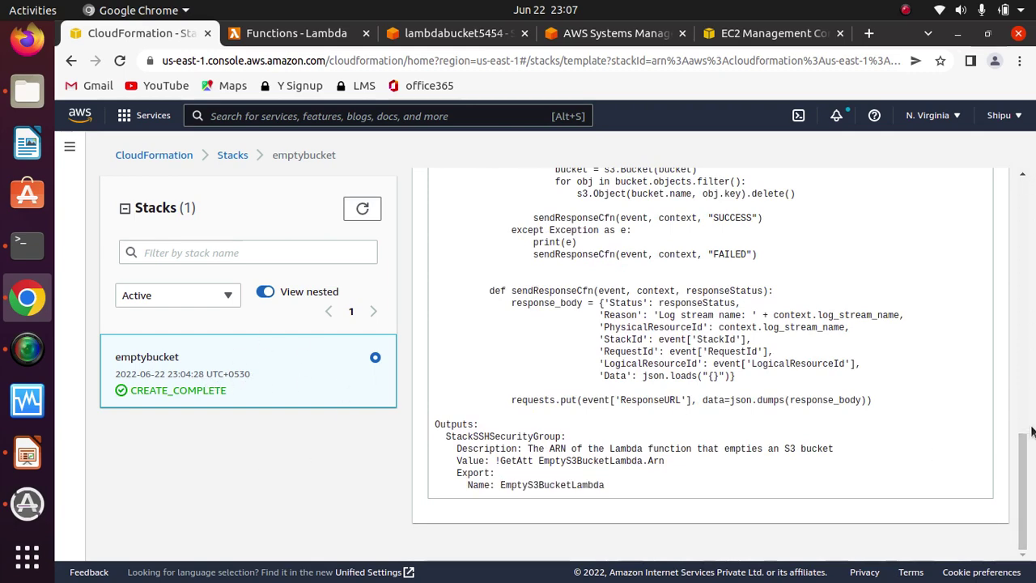
# Step: Review the emptybucket stack's resources, checking the EmptyS3BucketLambda and LambdaExecutionRole logical IDs
pyautogui.scroll(15, 1031, 309)
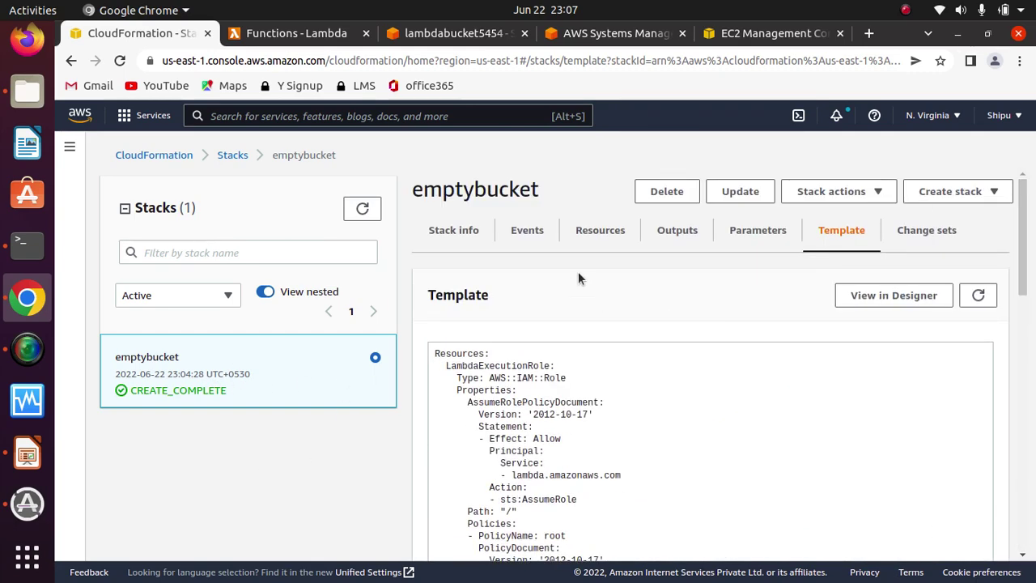
pyautogui.click(603, 231)
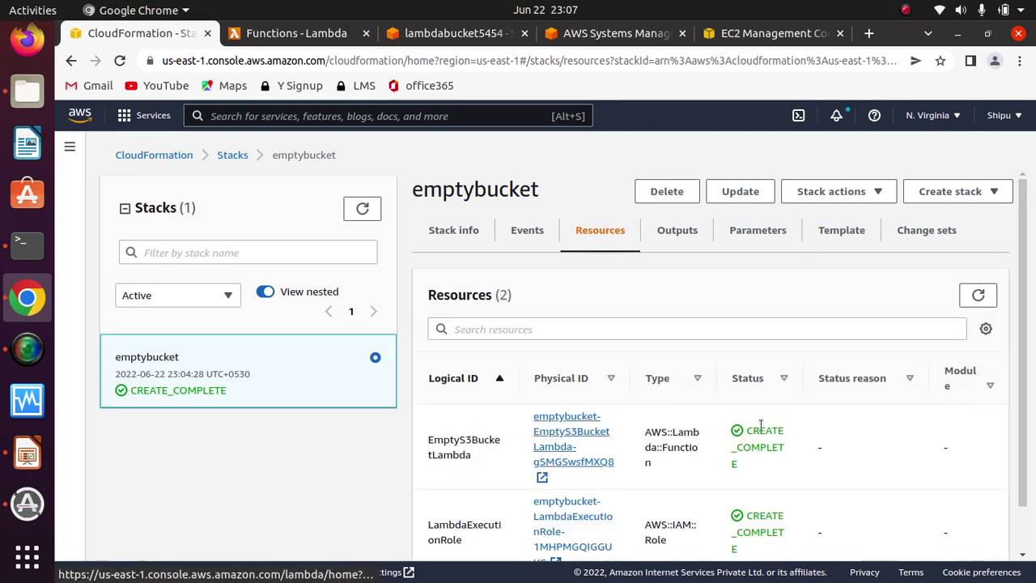
pyautogui.scroll(-1, 1022, 491)
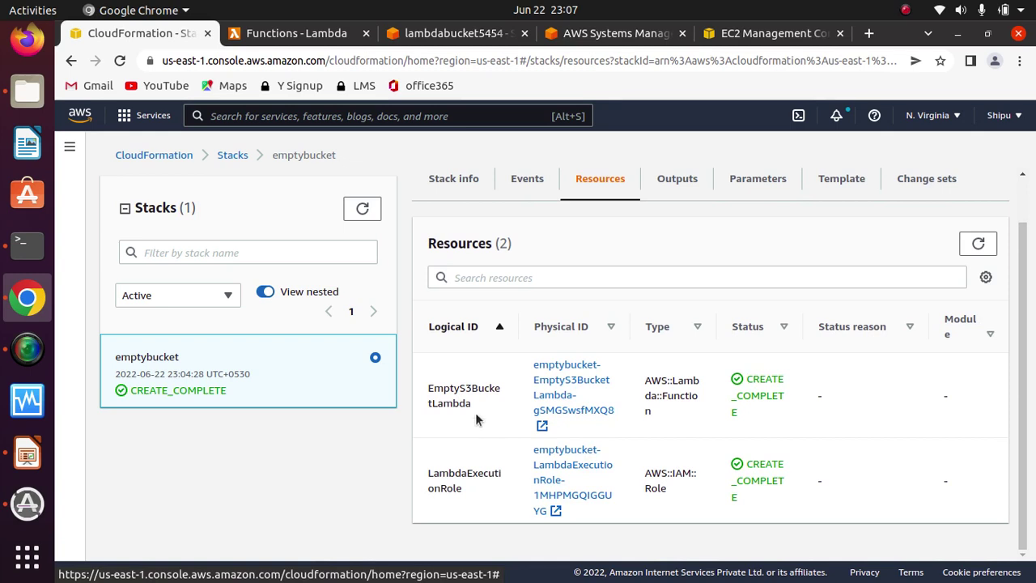
pyautogui.doubleClick(433, 392)
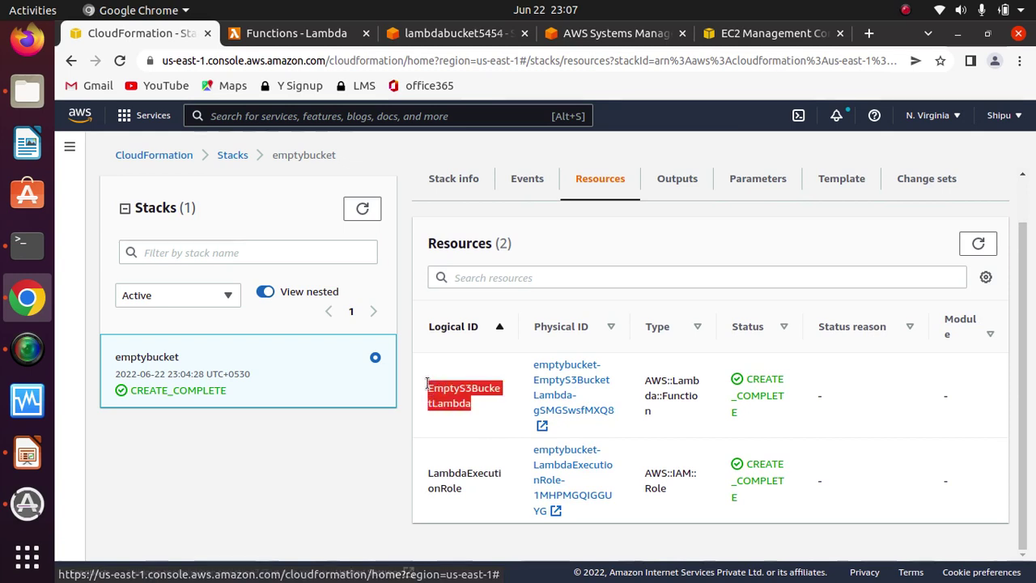
pyautogui.moveTo(469, 490); pyautogui.dragTo(432, 467)
pyautogui.click(479, 501)
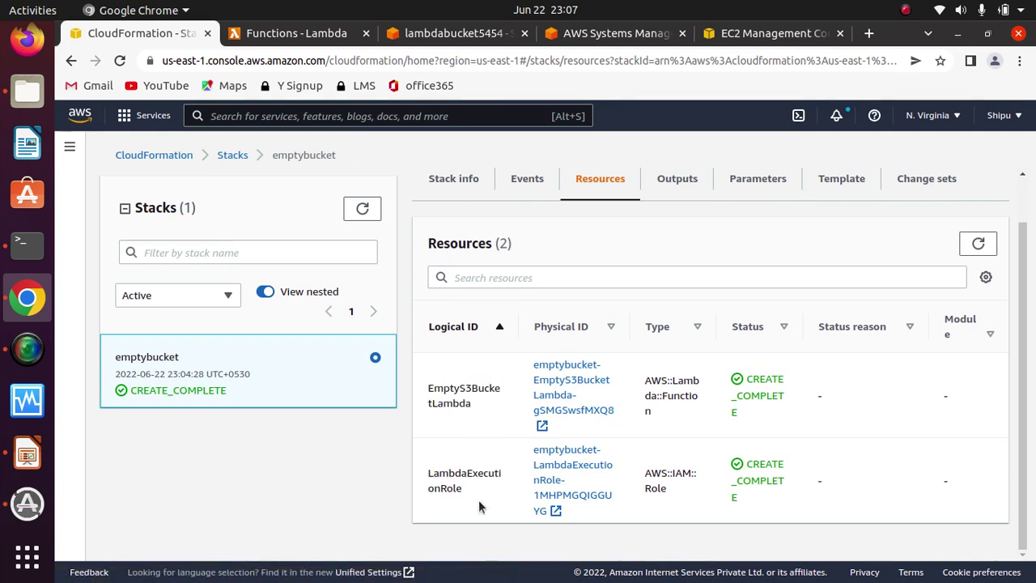
# Step: Open the Lambda function and the LambdaExecutionRole IAM role from the emptybucket stack's resource list
pyautogui.click(558, 384)
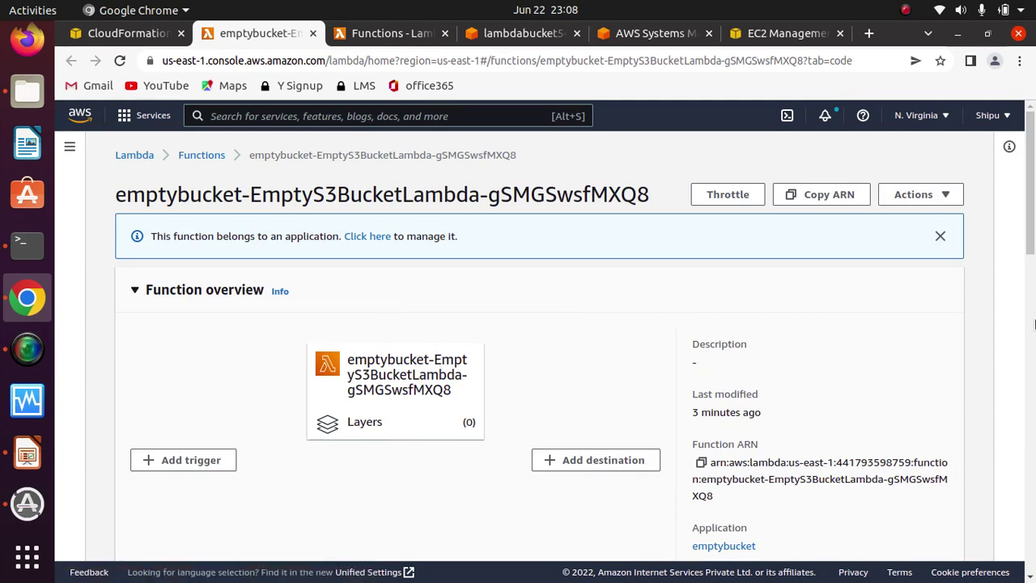
pyautogui.click(125, 33)
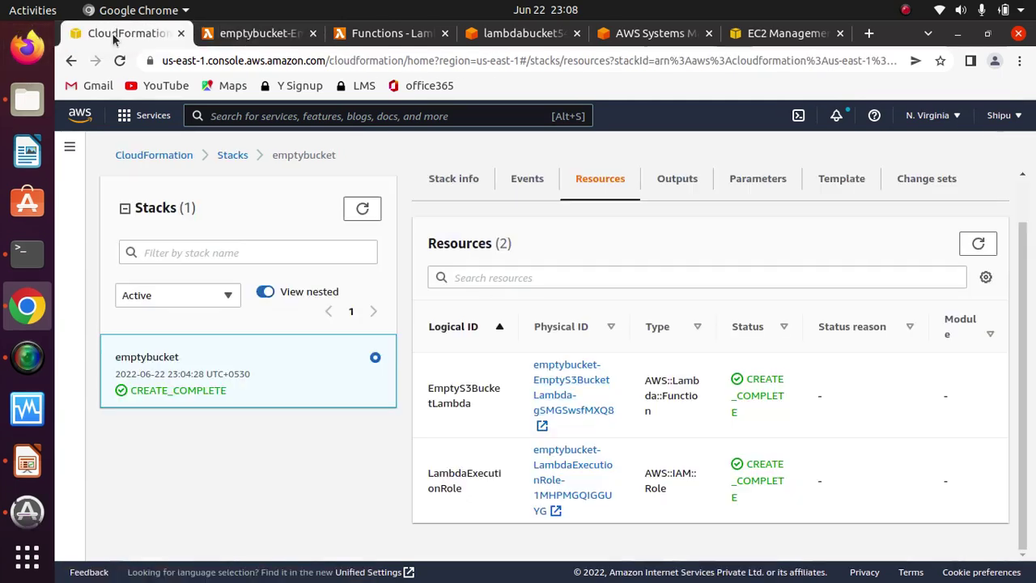
pyautogui.click(566, 463)
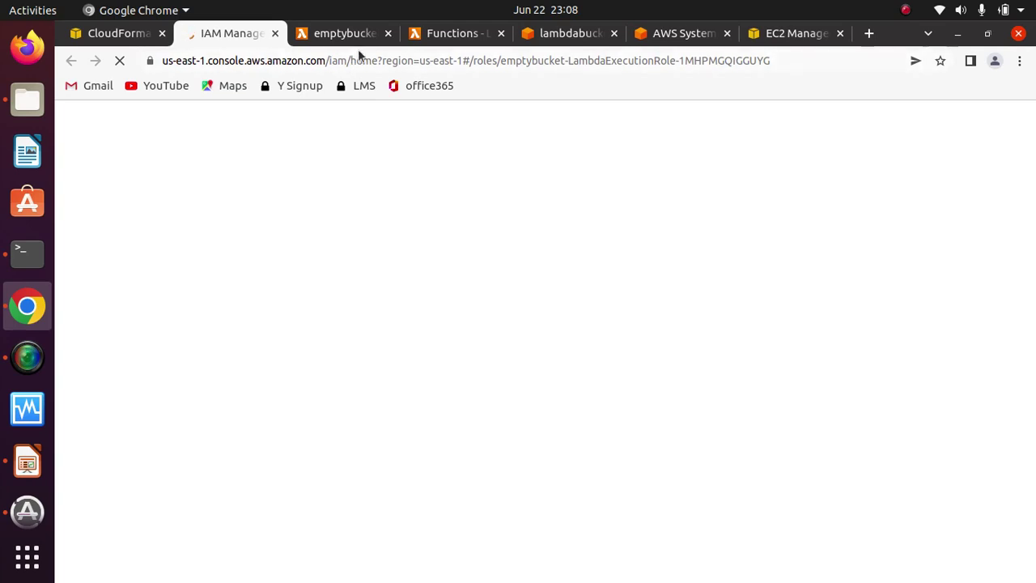
# Step: Reload the S3 console and view the account's full bucket list with the navigation pane closed
pyautogui.click(324, 37)
pyautogui.click(466, 37)
pyautogui.click(554, 37)
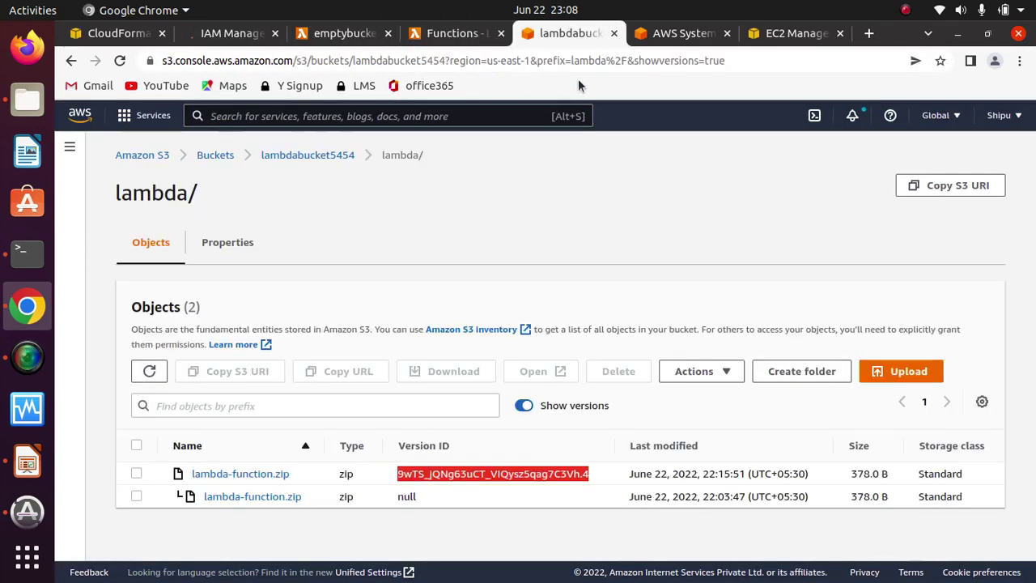
pyautogui.click(120, 61)
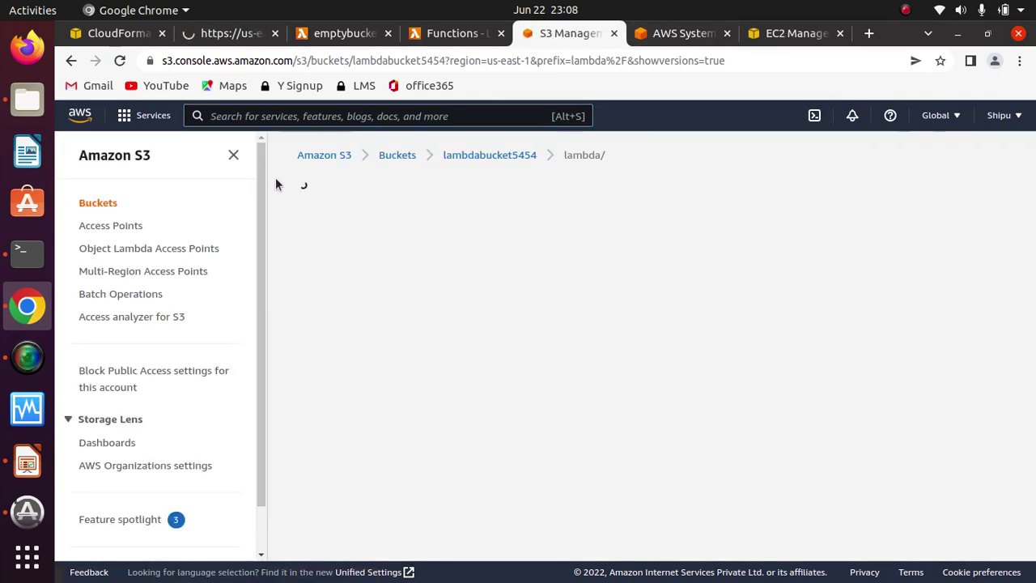
pyautogui.click(397, 155)
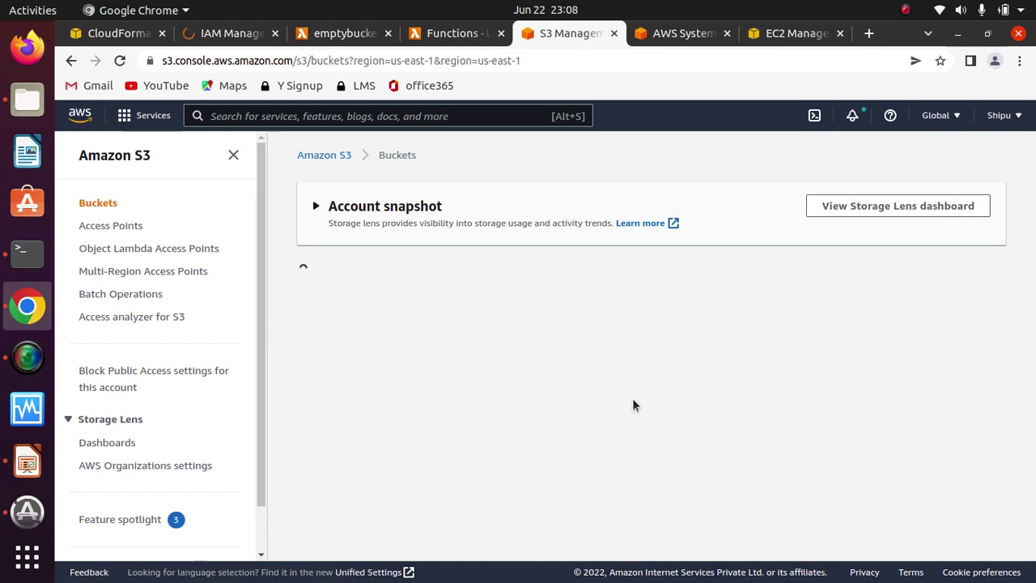
pyautogui.click(234, 155)
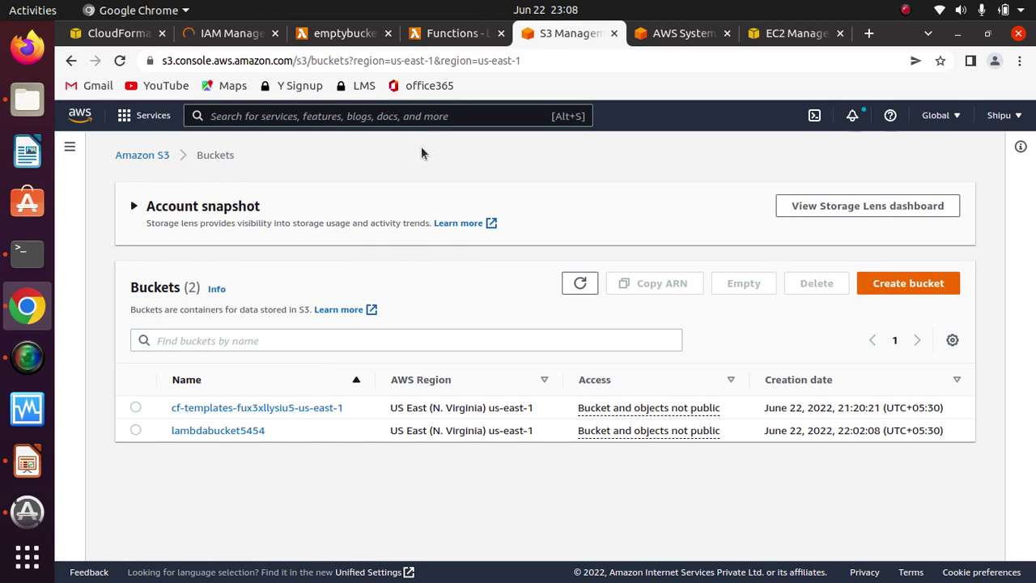
# Step: Examine the deployed index.py code of the emptybucket Lambda function, including its handler and sendResponseCfn functions
pyautogui.click(345, 33)
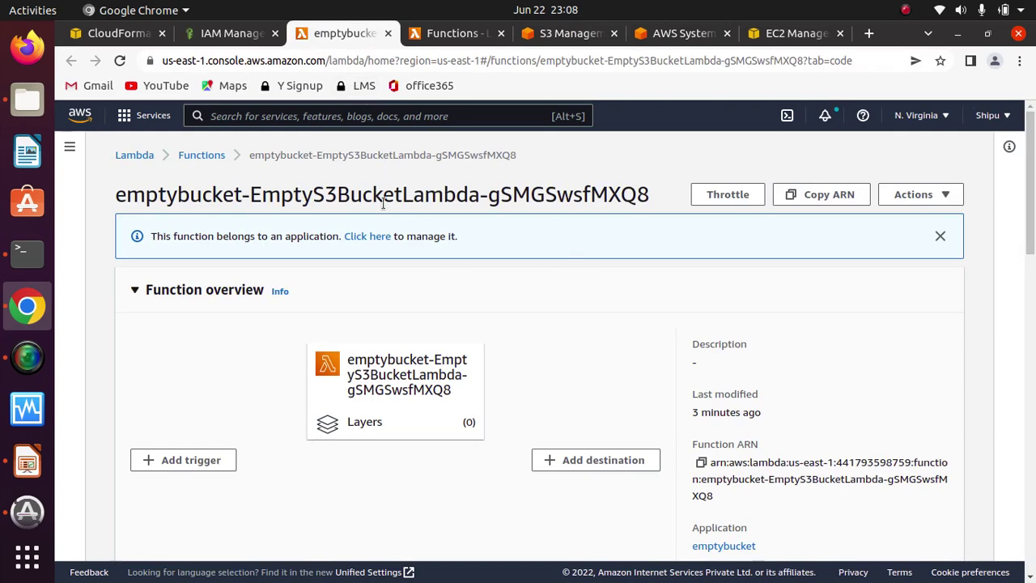
pyautogui.moveTo(1023, 213); pyautogui.dragTo(1022, 391)
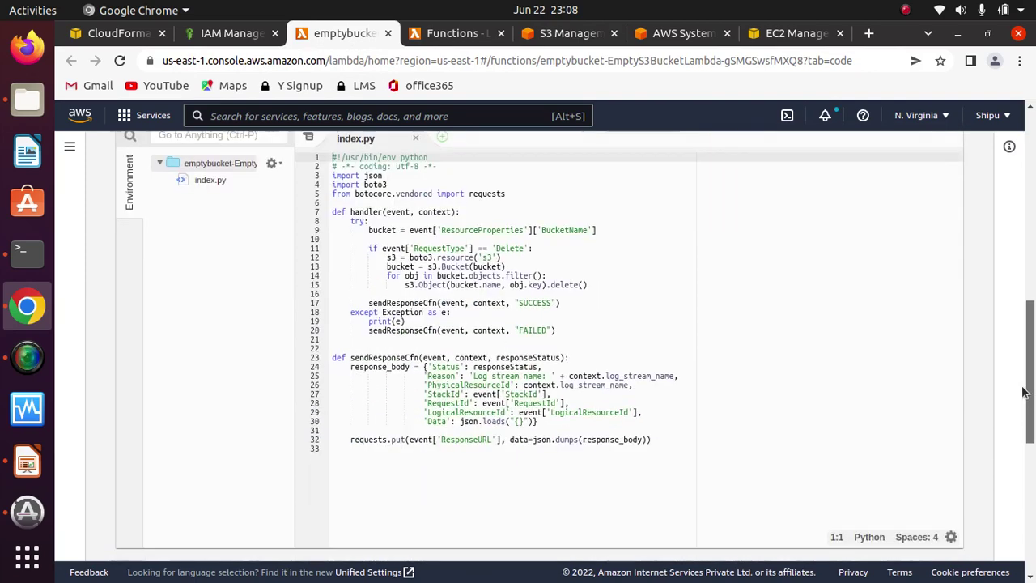
pyautogui.click(656, 452)
pyautogui.moveTo(655, 451); pyautogui.dragTo(362, 193)
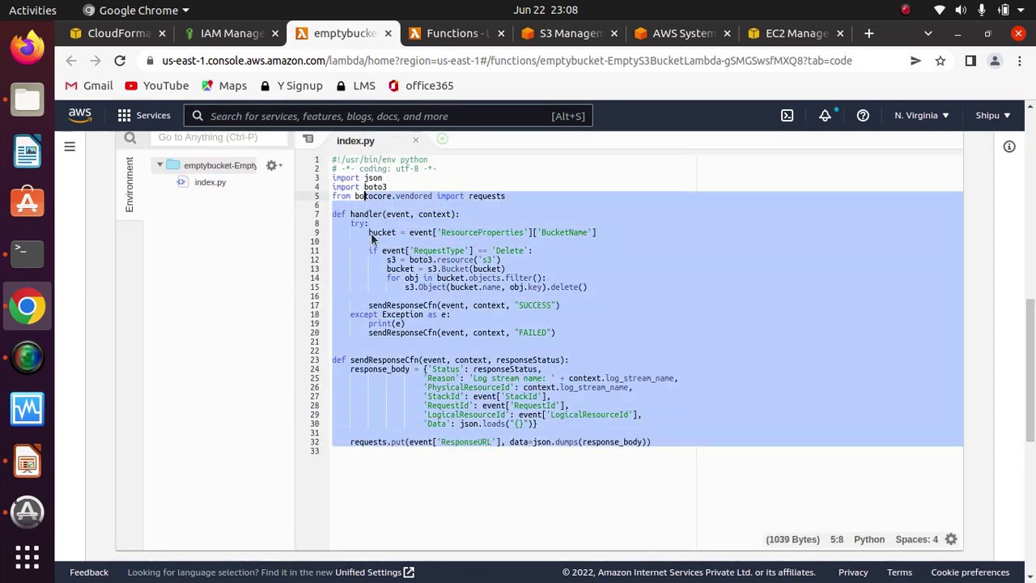
pyautogui.click(513, 287)
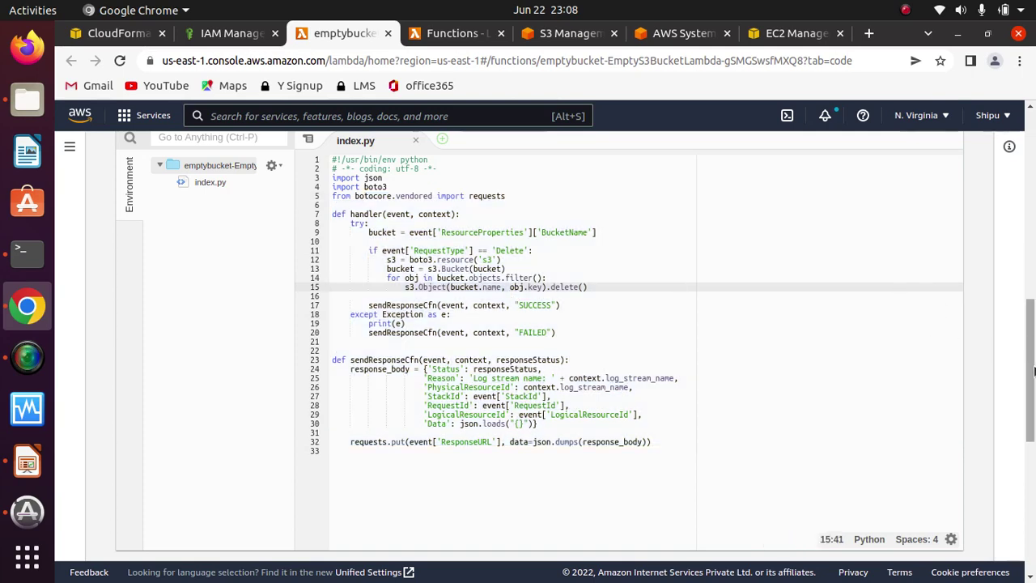
pyautogui.moveTo(1032, 377); pyautogui.dragTo(1032, 324)
pyautogui.scroll(3, 1032, 324)
pyautogui.scroll(-2, 1030, 324)
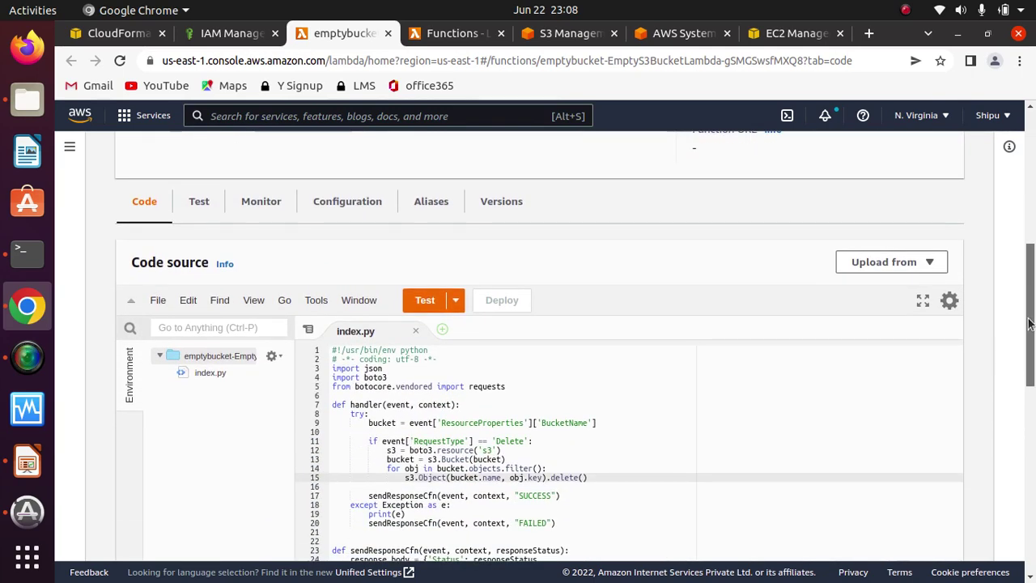
pyautogui.scroll(-2, 1030, 324)
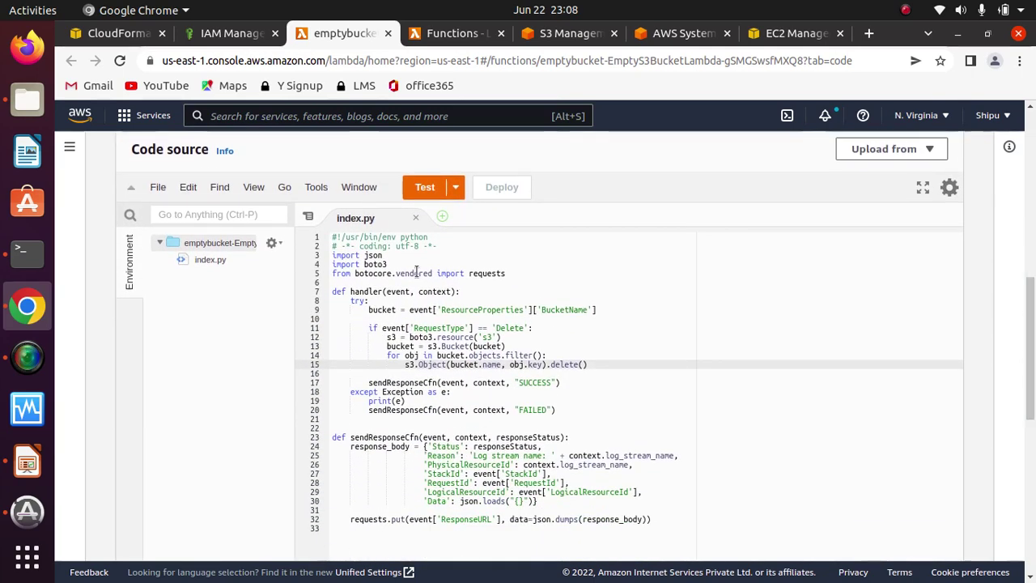
# Step: View the Lambda execution role's IAM page, and refresh the emptybucket stack's resource list
pyautogui.click(225, 33)
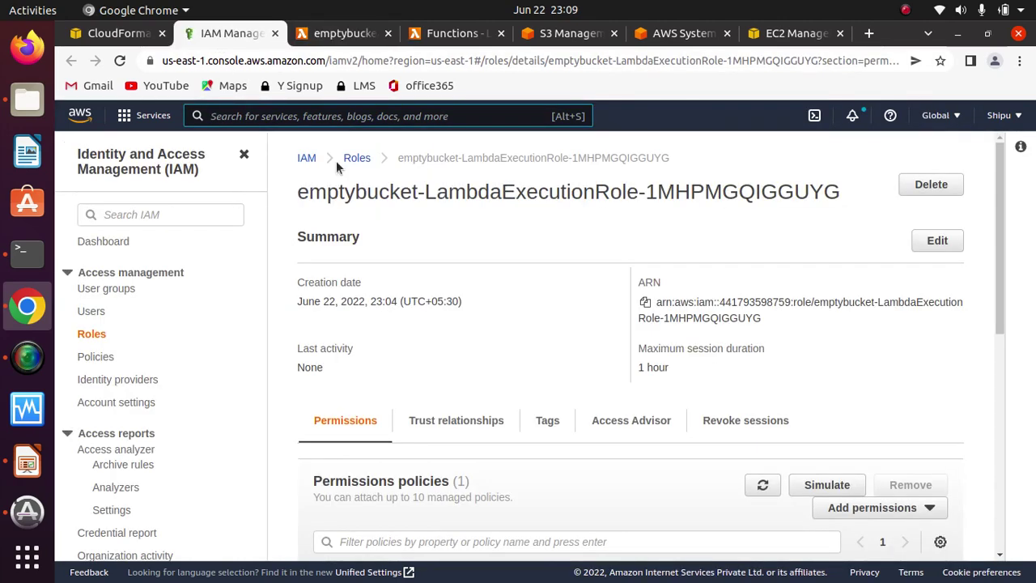
pyautogui.click(115, 34)
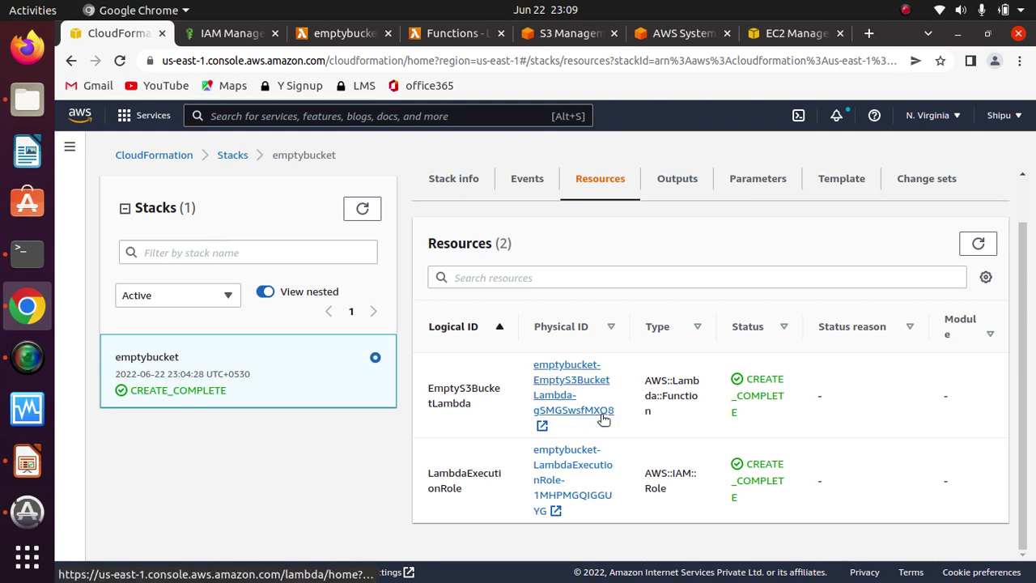
pyautogui.click(970, 245)
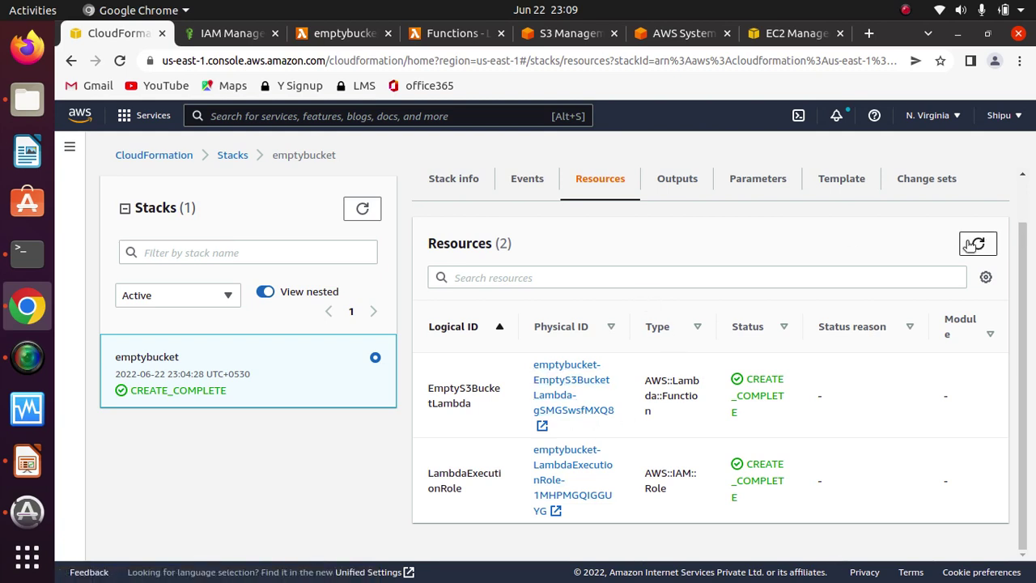
pyautogui.click(971, 245)
pyautogui.click(970, 244)
pyautogui.click(971, 245)
pyautogui.click(970, 245)
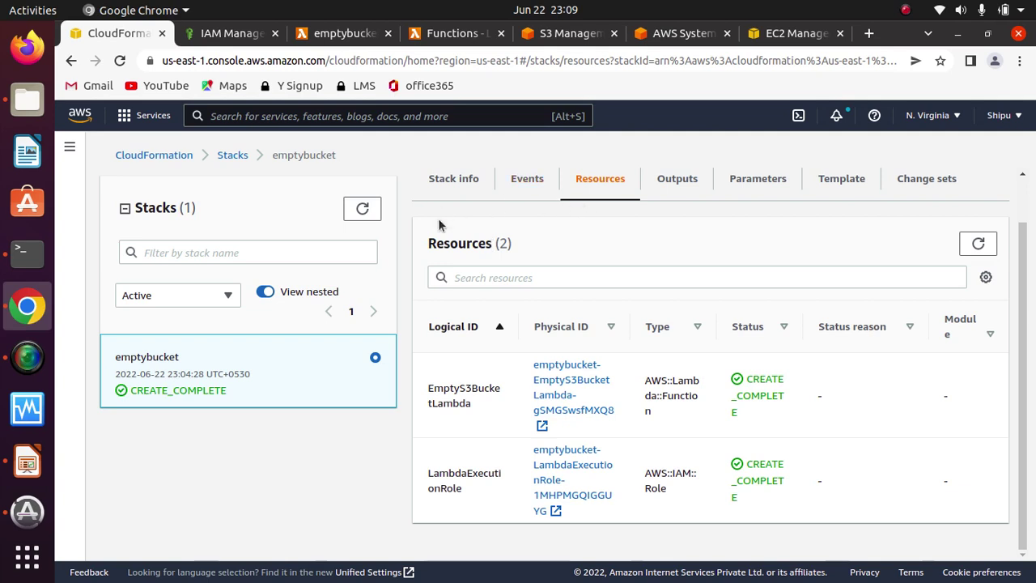
# Step: Start a new stack with new resources, upload 15-custom-resources-s3.yml as its template, and proceed to the stack details
pyautogui.click(231, 156)
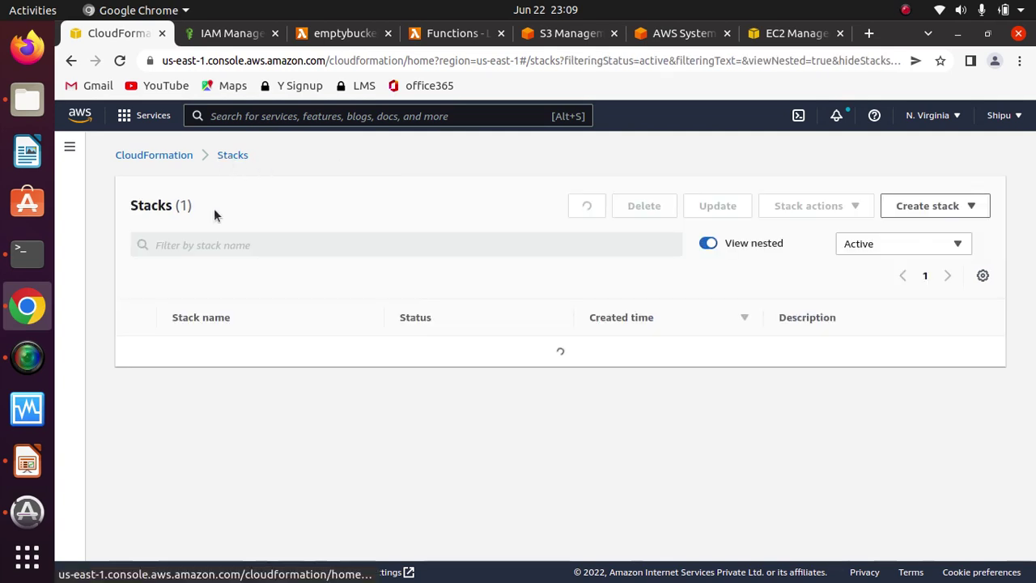
pyautogui.click(944, 205)
pyautogui.click(828, 232)
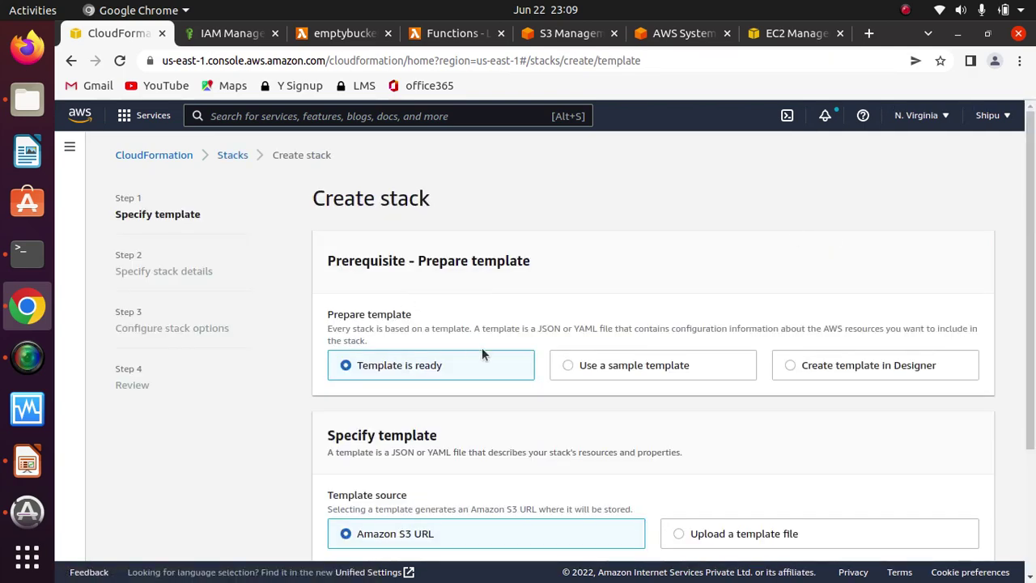
pyautogui.scroll(-4, 1034, 320)
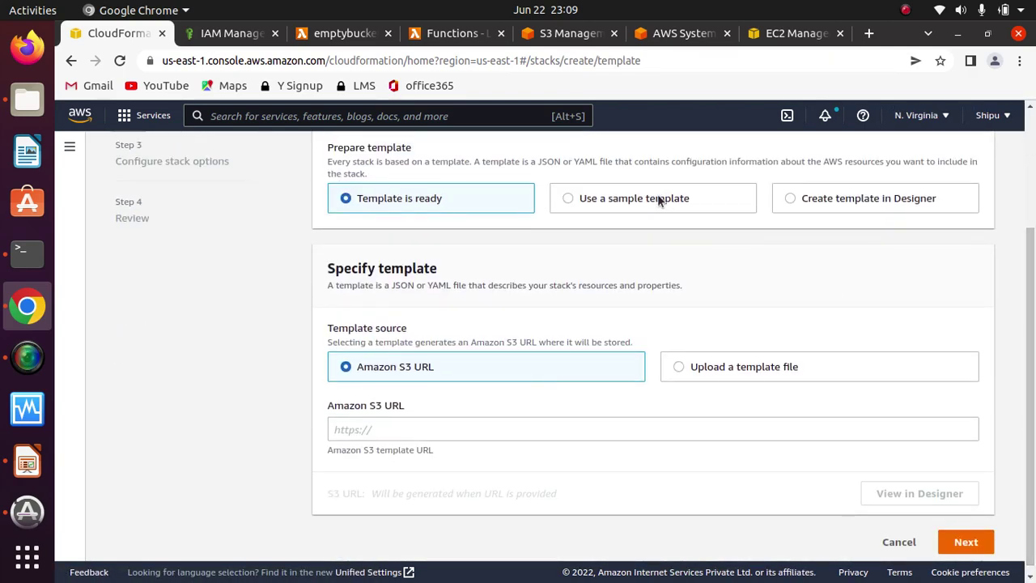
pyautogui.click(661, 201)
pyautogui.click(455, 273)
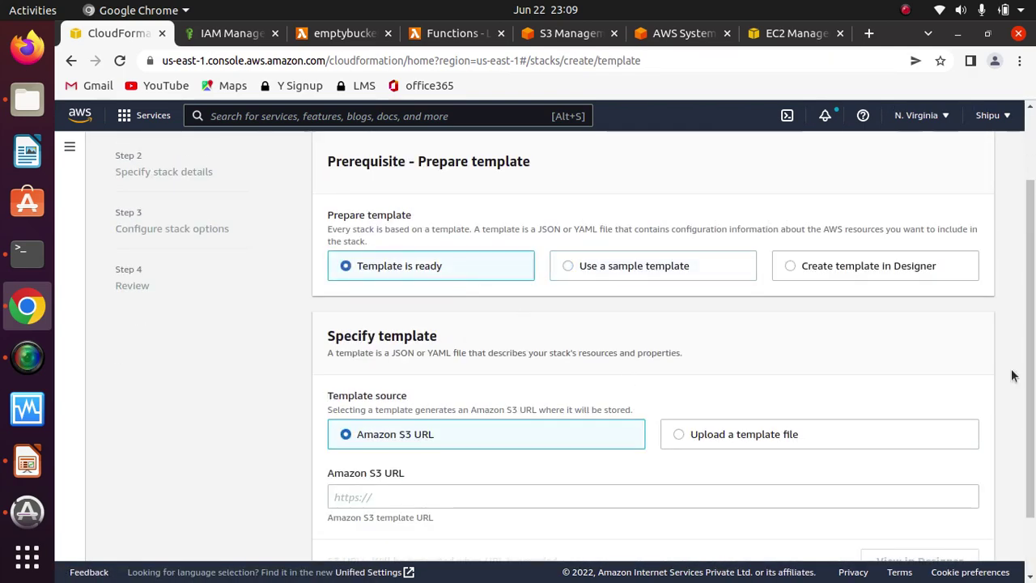
pyautogui.scroll(-2, 994, 444)
pyautogui.click(775, 358)
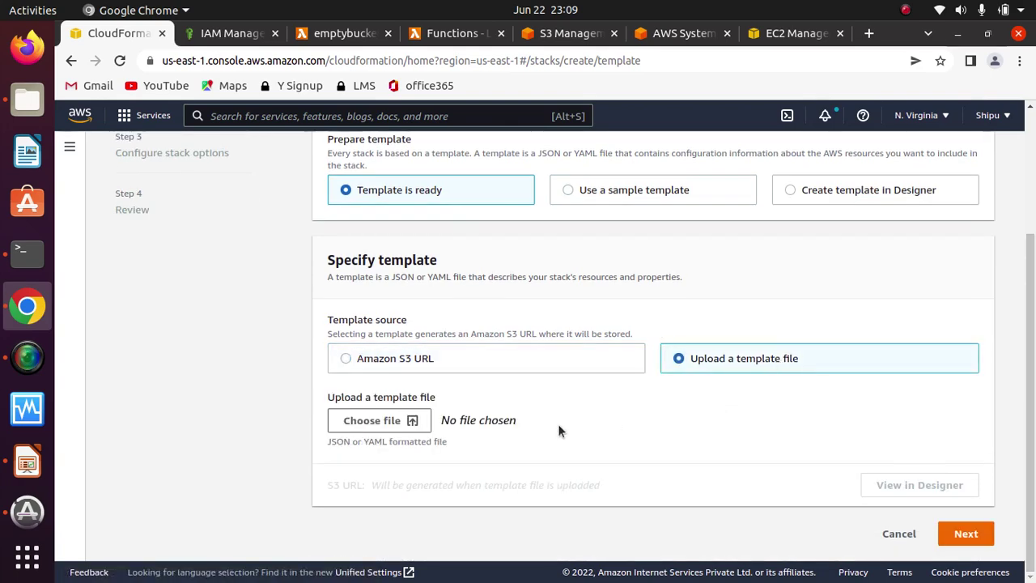
pyautogui.click(381, 420)
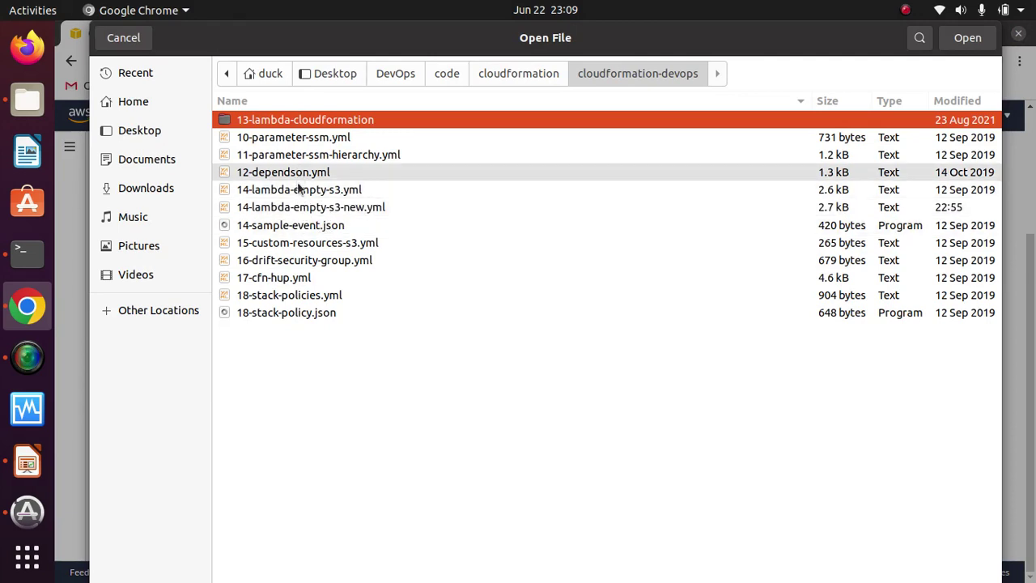
pyautogui.click(313, 243)
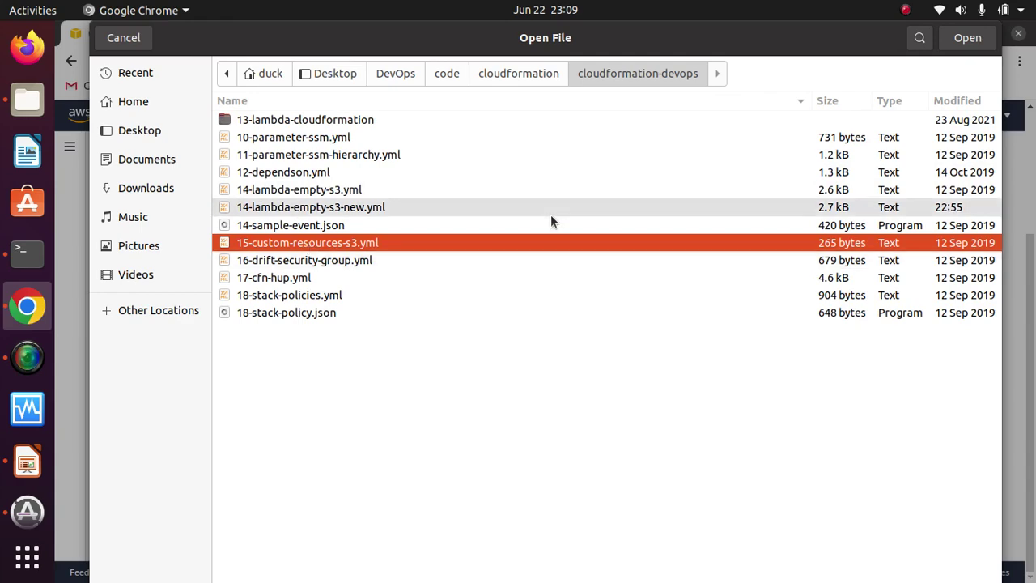
pyautogui.click(968, 39)
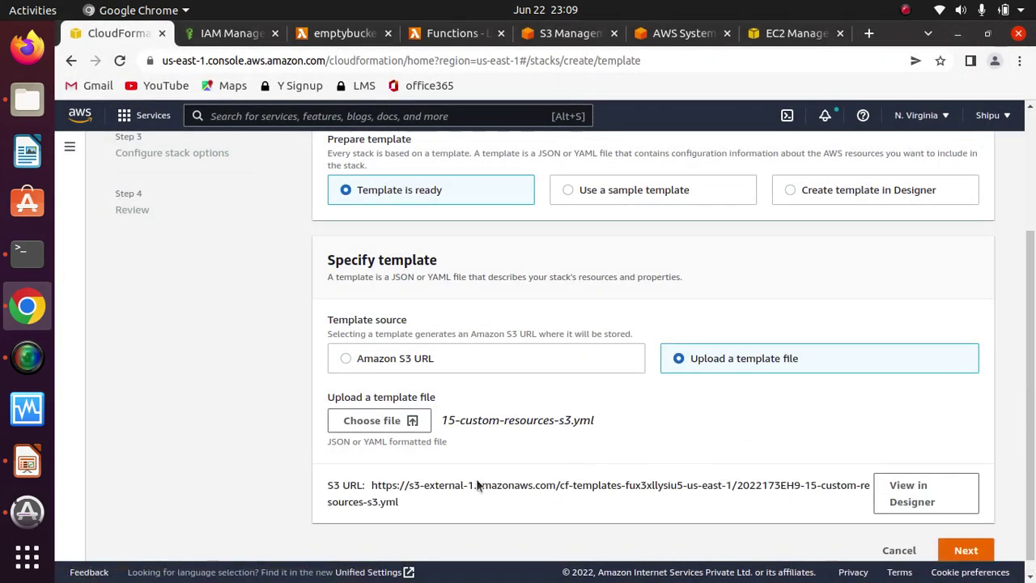
pyautogui.click(965, 551)
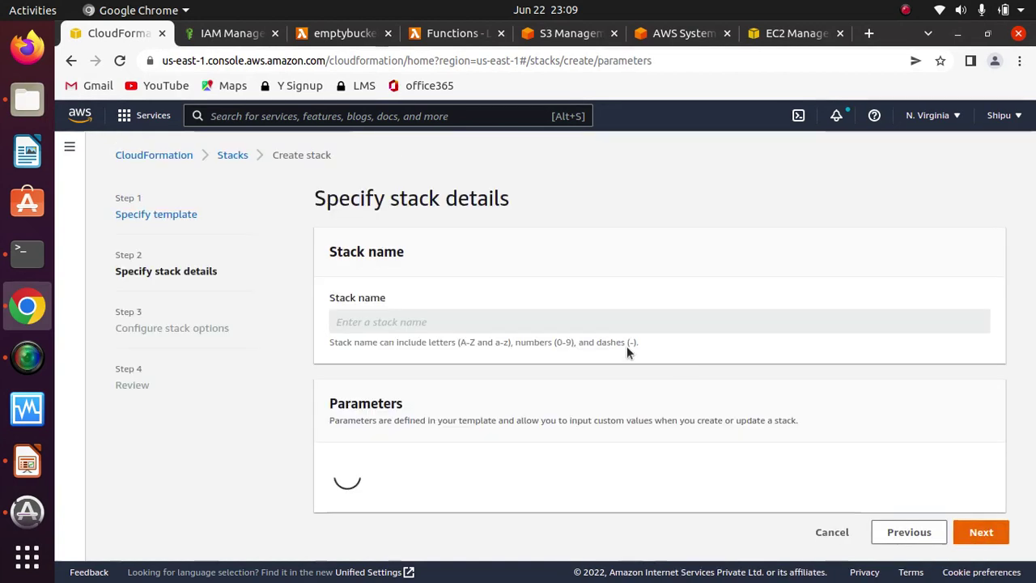
# Step: Name the new stack cleanupbucket, keep the default stack options, and create it
pyautogui.click(409, 325)
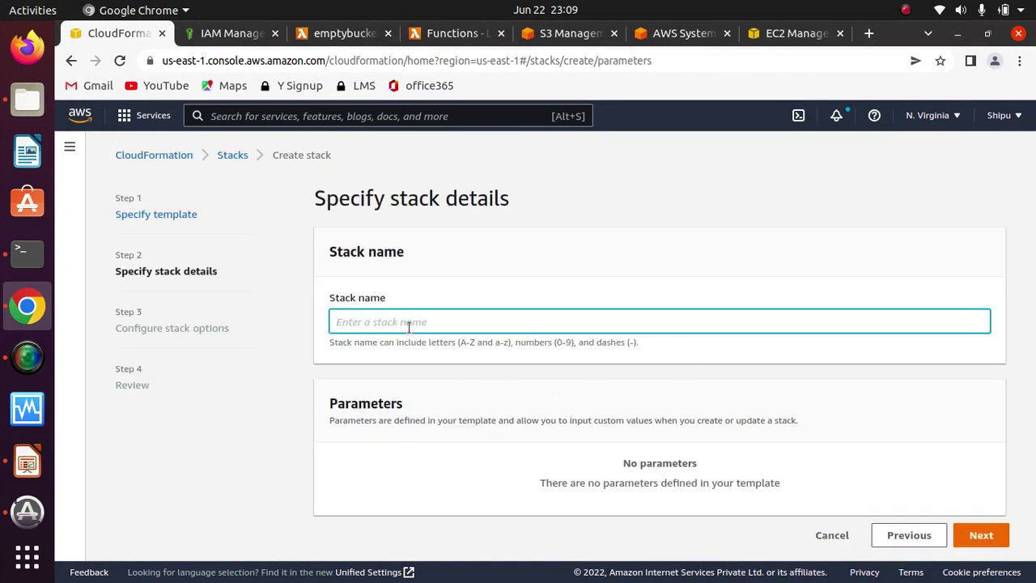
pyautogui.write('c')
pyautogui.write('leanupbucket')
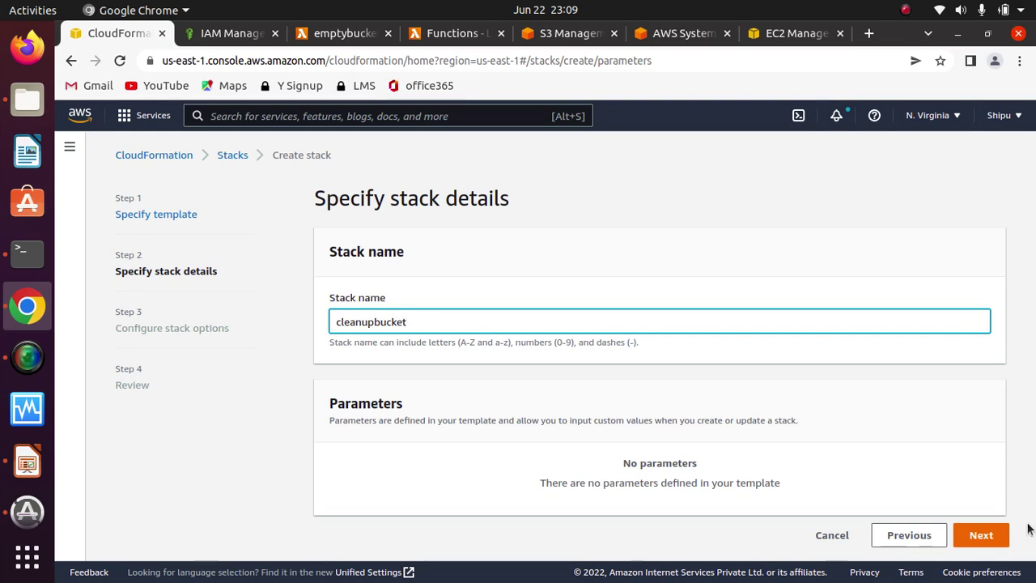
pyautogui.click(988, 535)
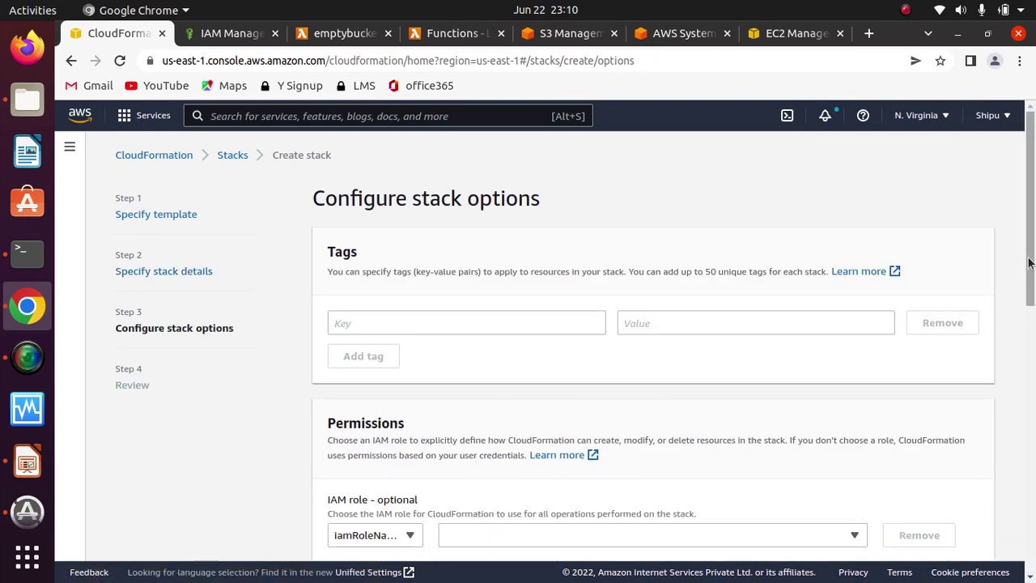
pyautogui.moveTo(1028, 262); pyautogui.dragTo(1018, 529)
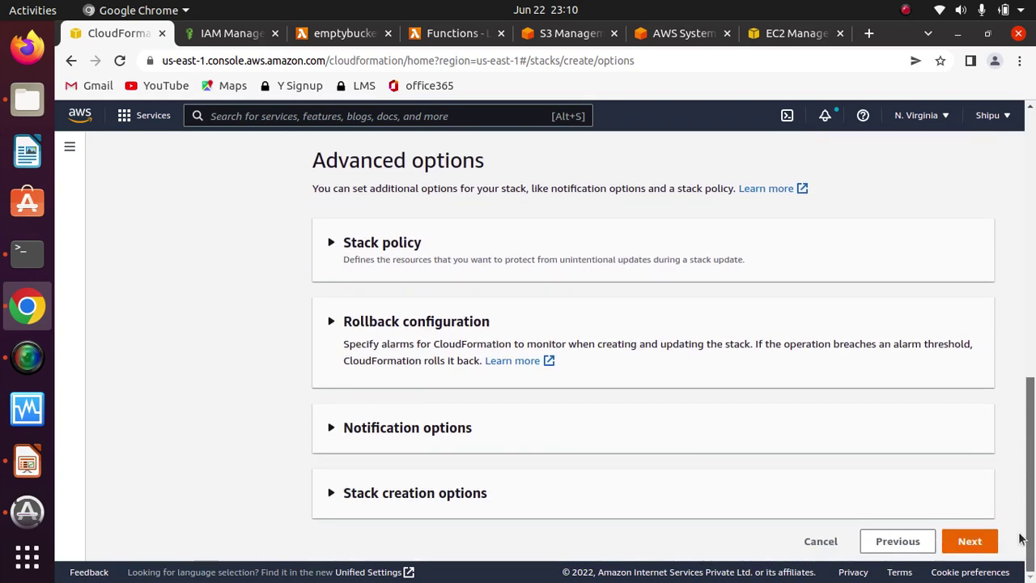
pyautogui.click(968, 543)
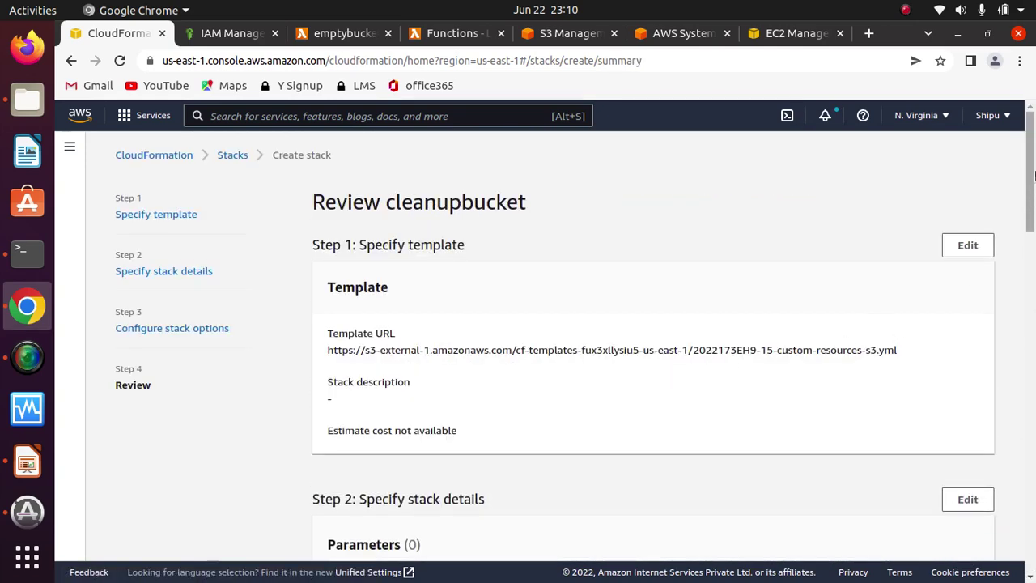
pyautogui.moveTo(1030, 218); pyautogui.dragTo(1025, 567)
pyautogui.click(975, 539)
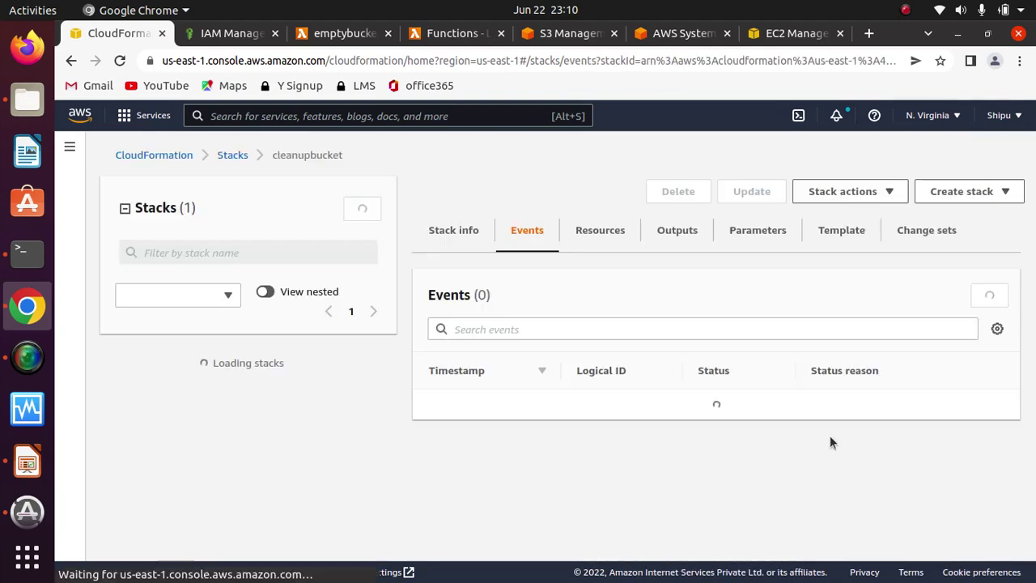
# Step: Examine the cleanupbucket stack's template, especially the myBucketResource reference and the imported EmptyS3BucketLambda service token
pyautogui.click(842, 234)
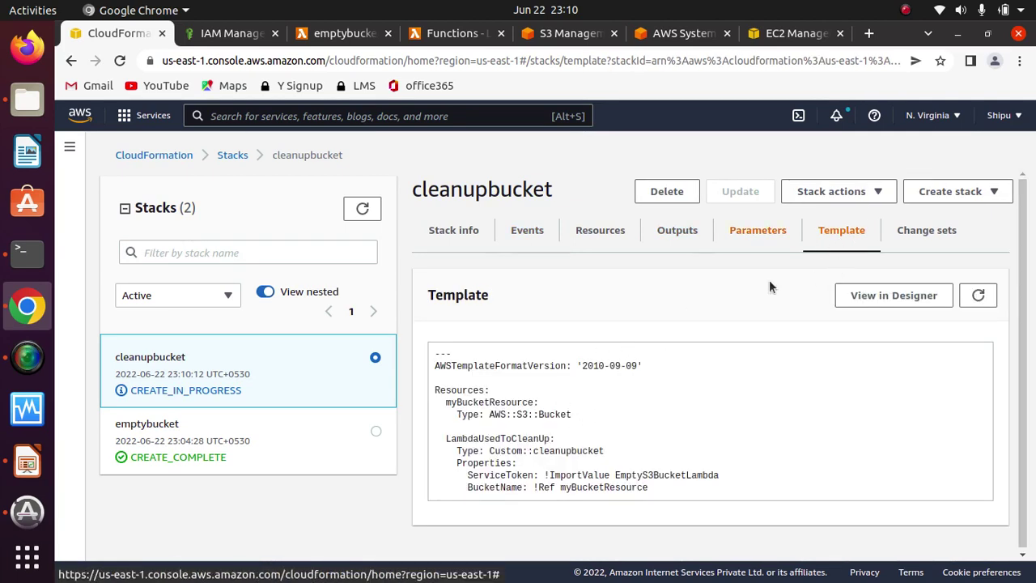
pyautogui.moveTo(654, 486)
pyautogui.mouseDown()
pyautogui.moveTo(483, 486)
pyautogui.moveTo(645, 486)
pyautogui.mouseUp()
pyautogui.click(559, 487)
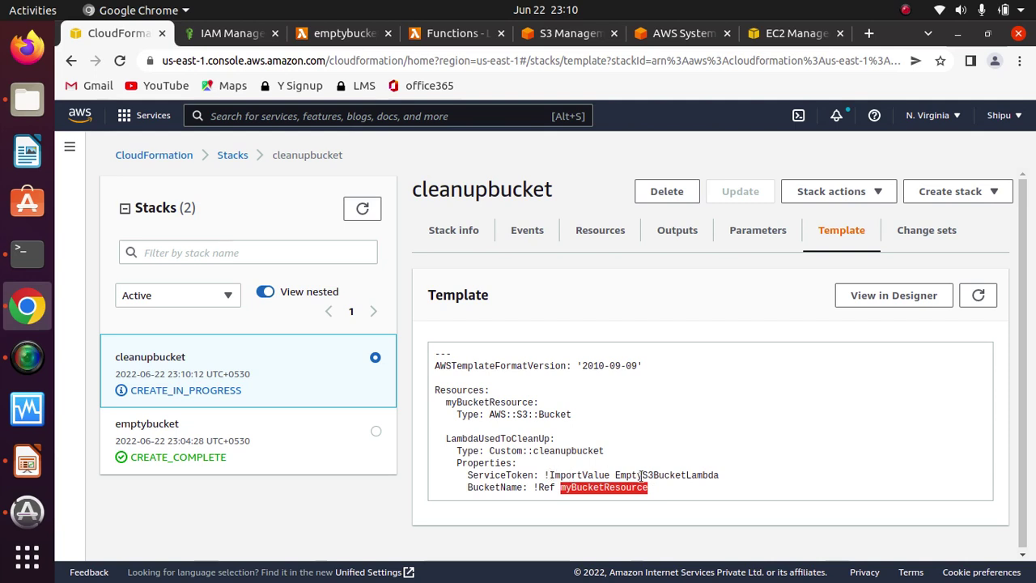
pyautogui.moveTo(611, 475); pyautogui.dragTo(703, 473)
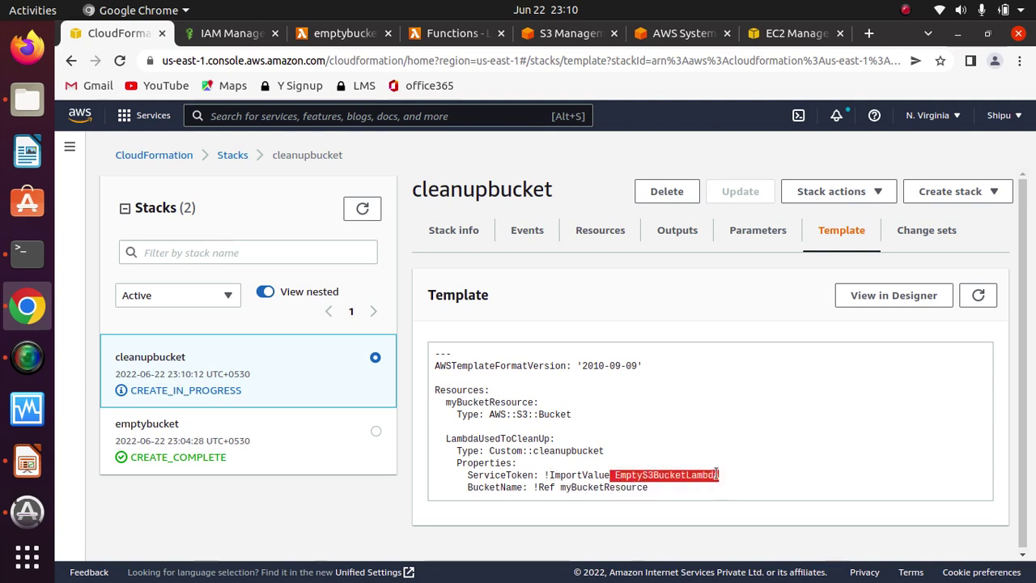
pyautogui.click(724, 477)
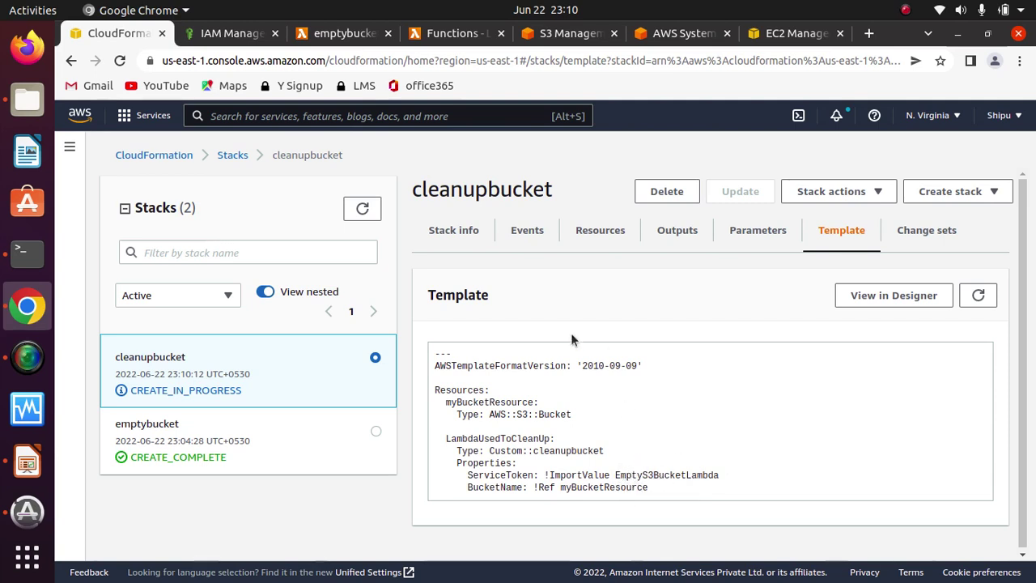
# Step: Refresh the stack list to check the creation status and view the cleanupbucket stack's resources
pyautogui.click(361, 208)
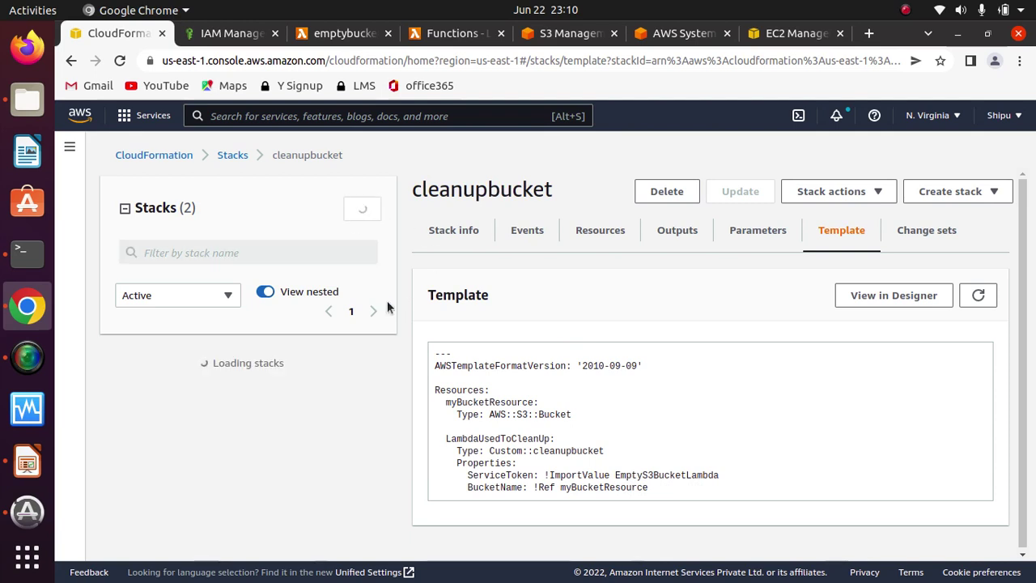
pyautogui.click(363, 208)
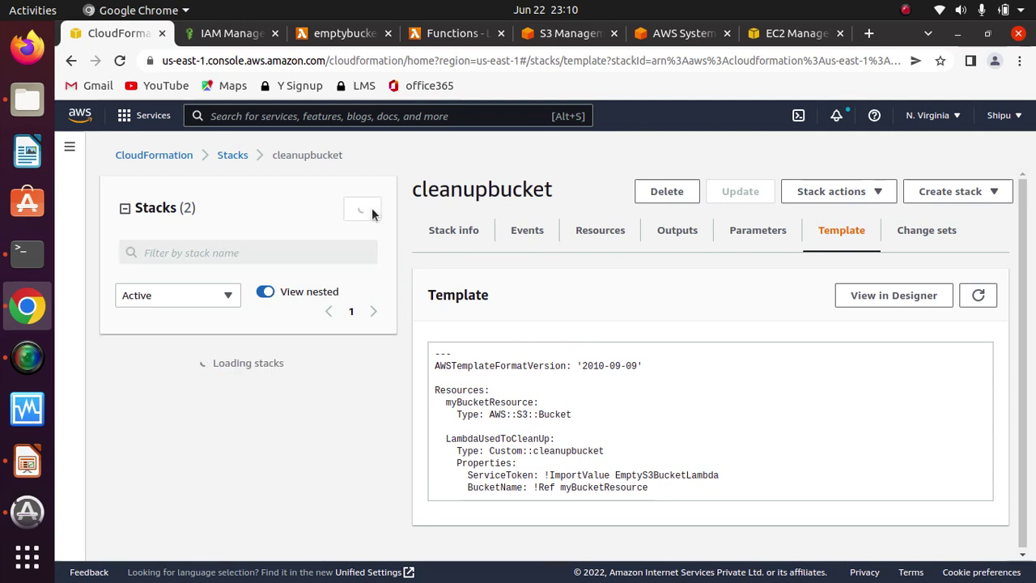
pyautogui.click(605, 231)
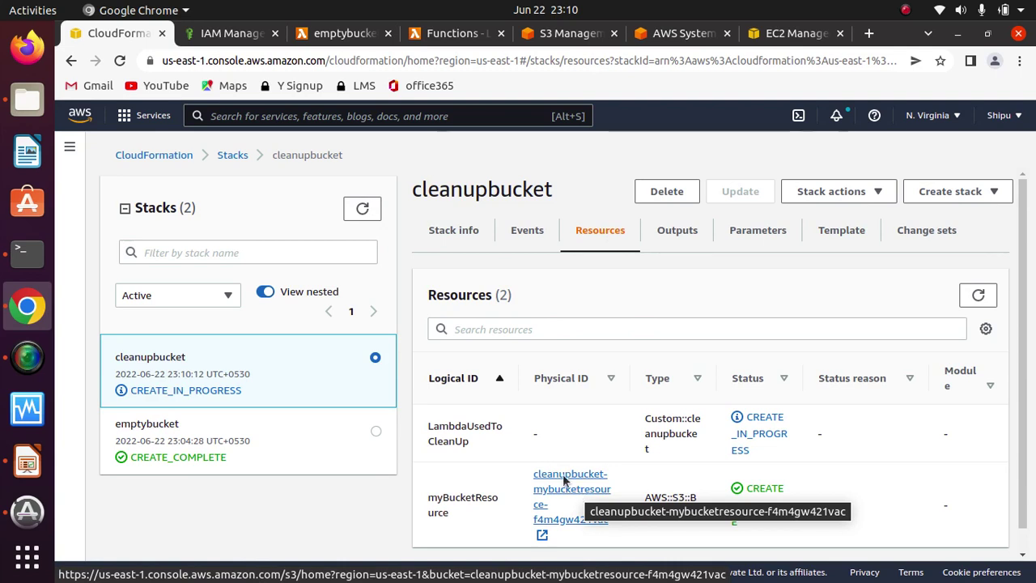
pyautogui.click(364, 209)
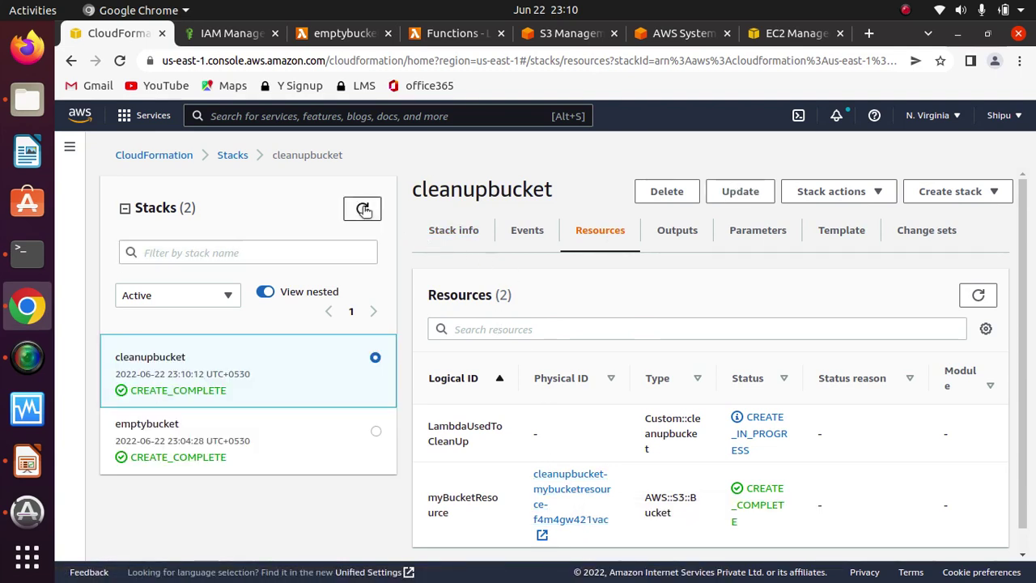
pyautogui.click(364, 210)
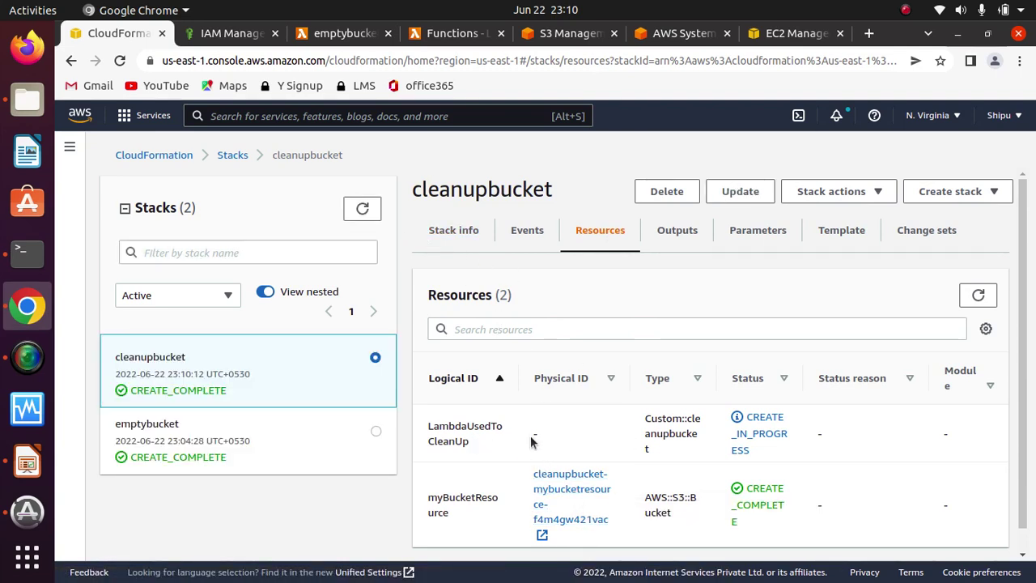
# Step: Open the S3 bucket created as myBucketResource and dismiss the two notification banners
pyautogui.click(567, 497)
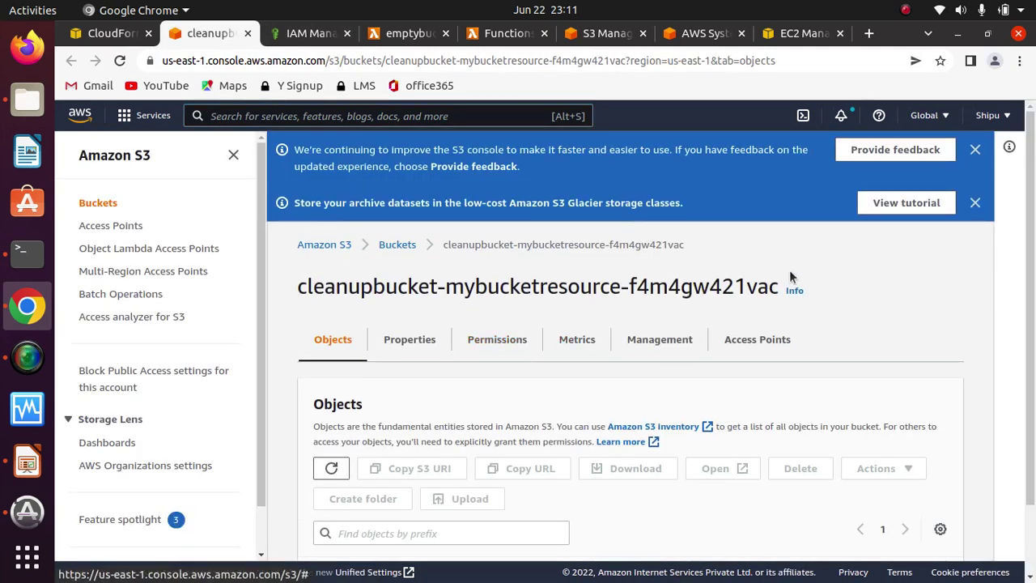
pyautogui.click(976, 202)
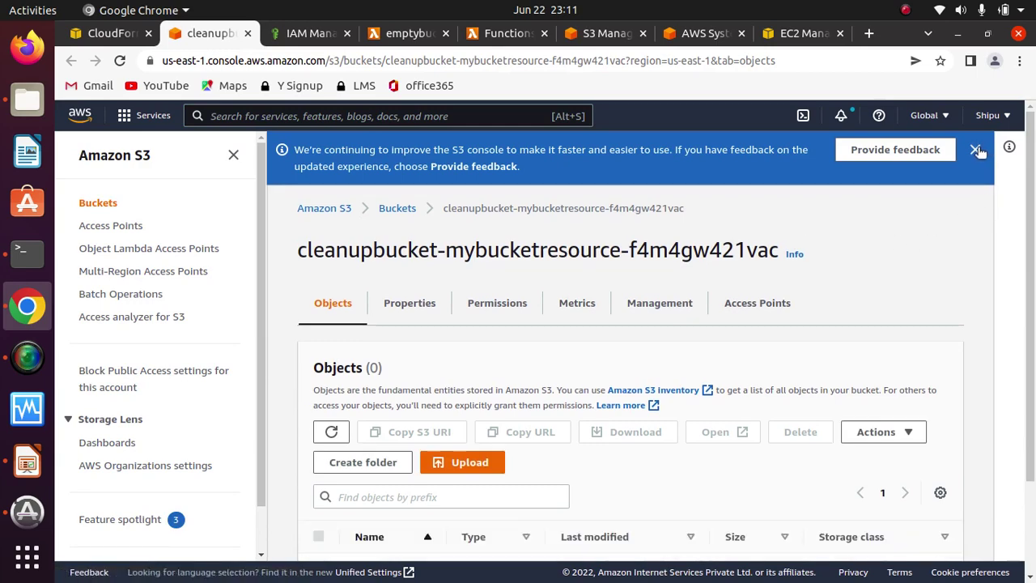
pyautogui.click(976, 150)
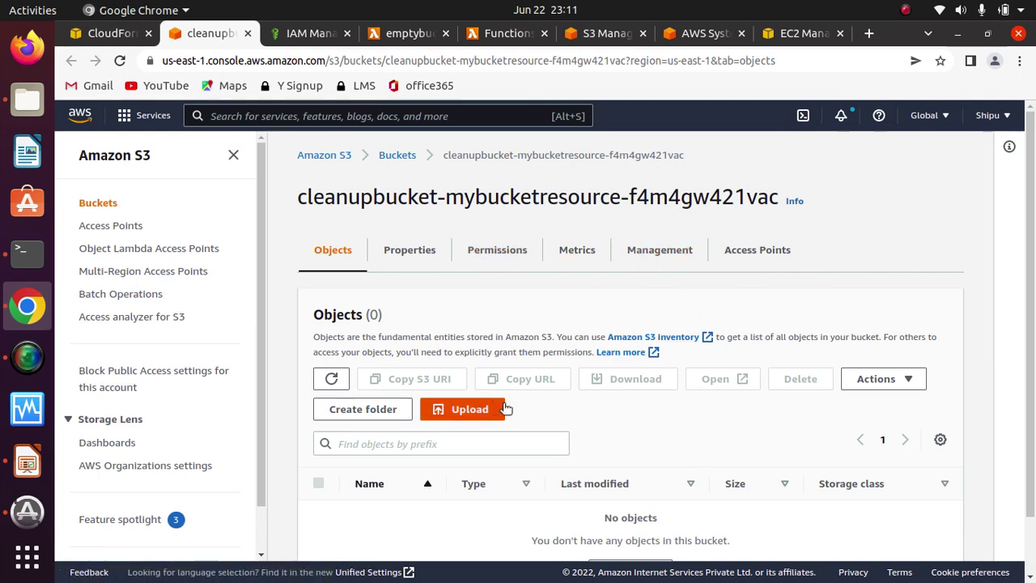
# Step: Upload 14-sample-event.json from the cloudformation-devops folder to the cleanupbucket stack's S3 bucket
pyautogui.click(482, 408)
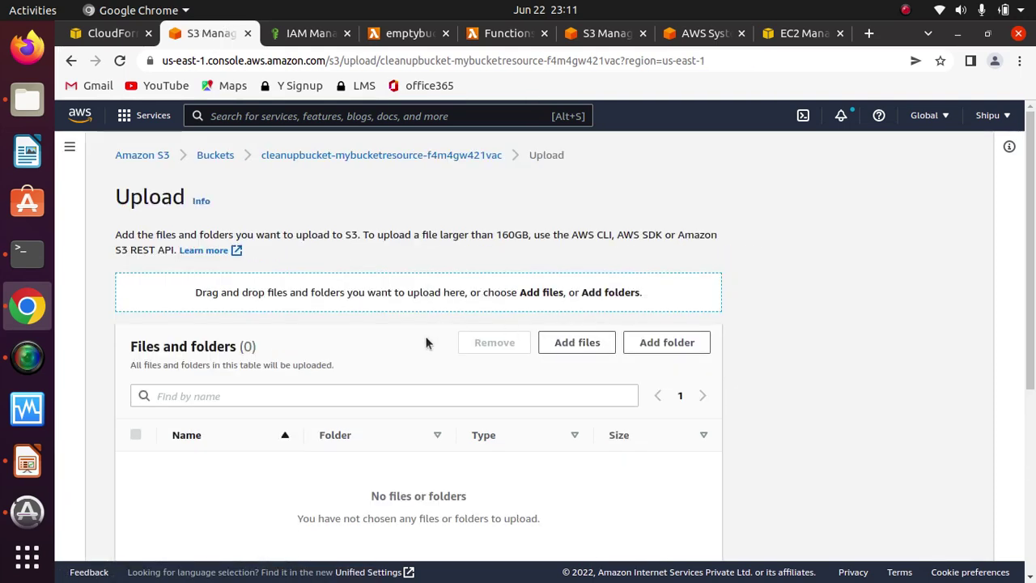
pyautogui.click(577, 342)
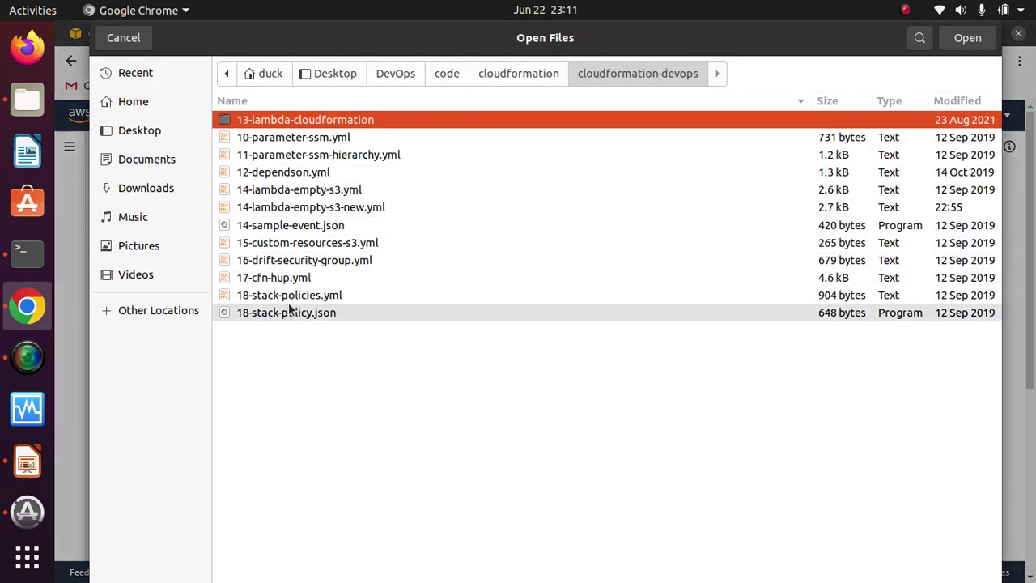
pyautogui.click(320, 224)
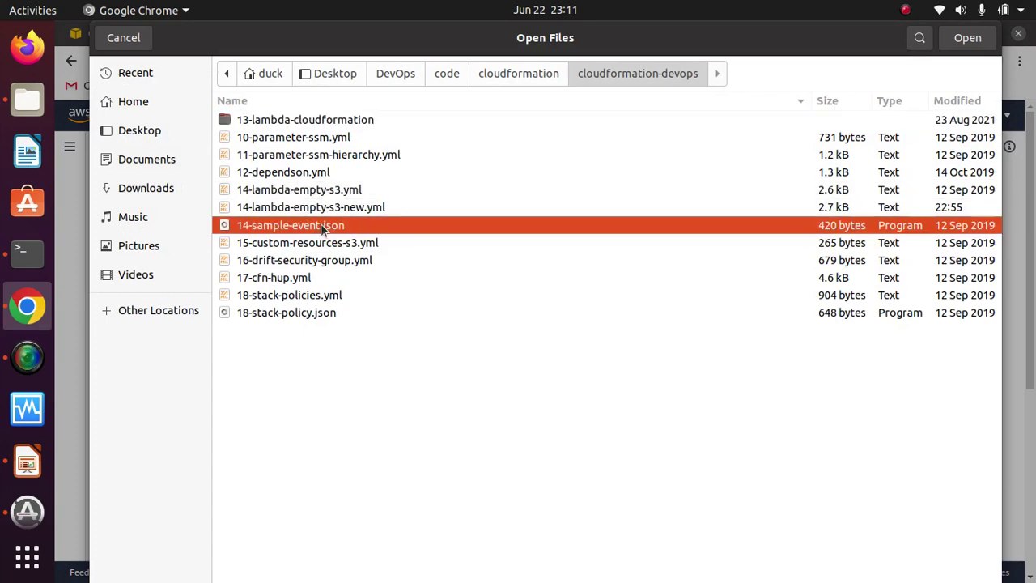
pyautogui.click(967, 38)
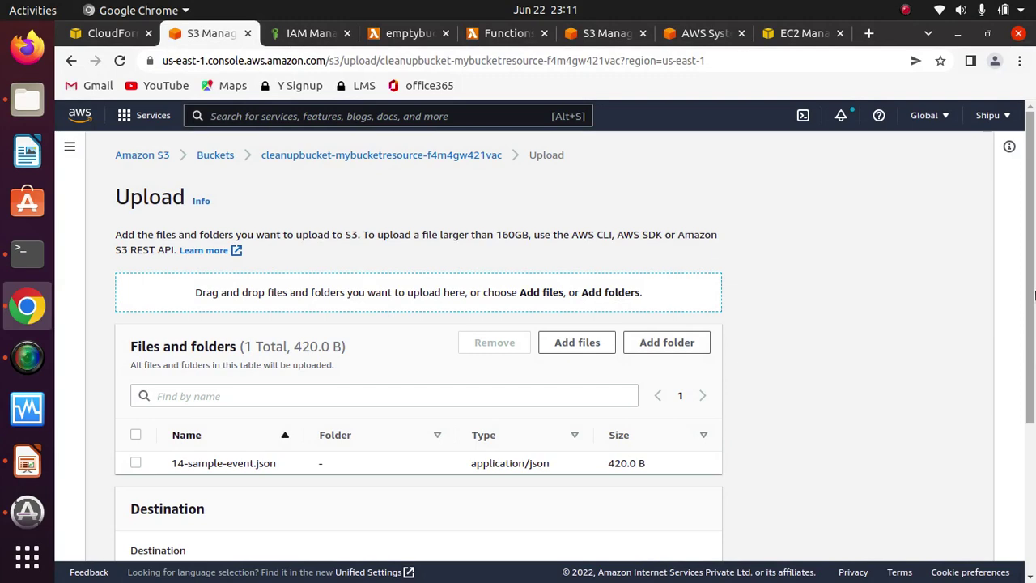
pyautogui.moveTo(1034, 296); pyautogui.dragTo(1015, 470)
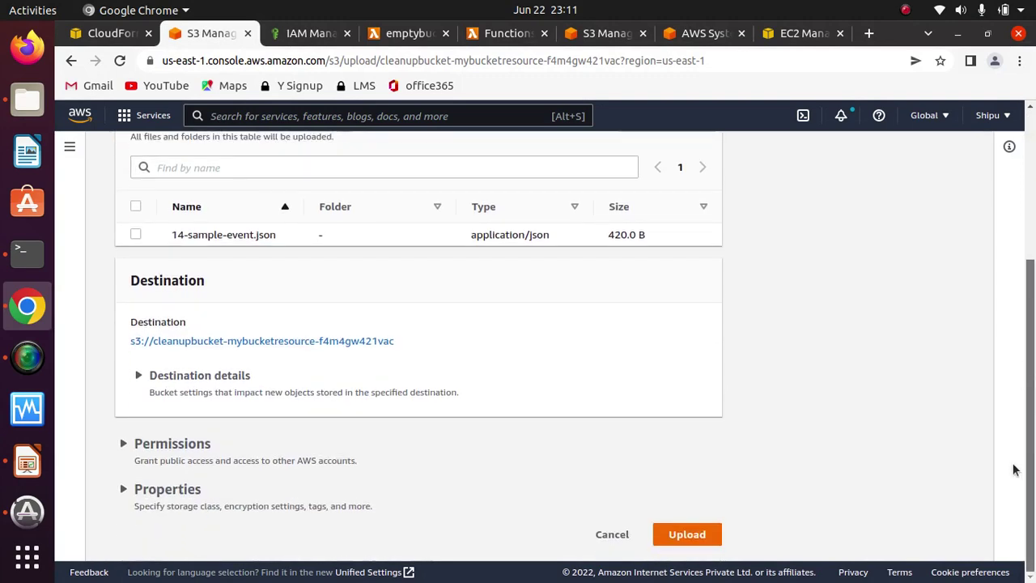
pyautogui.click(703, 535)
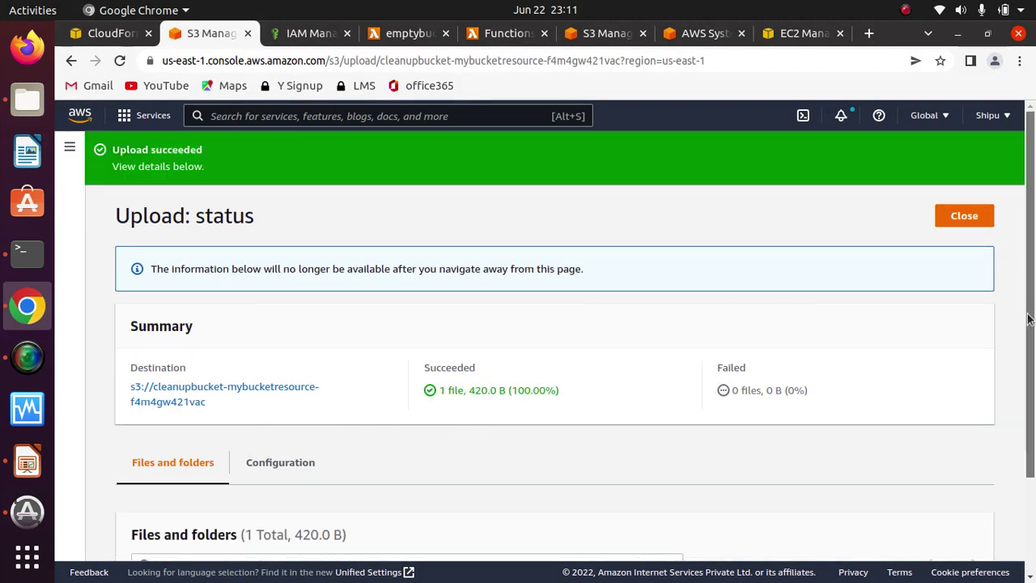
# Step: Close the upload status, view the account's bucket list, and reopen the cleanupbucket stack's bucket to check its objects
pyautogui.moveTo(1029, 308)
pyautogui.mouseDown()
pyautogui.moveTo(1030, 428)
pyautogui.moveTo(1028, 324)
pyautogui.mouseUp()
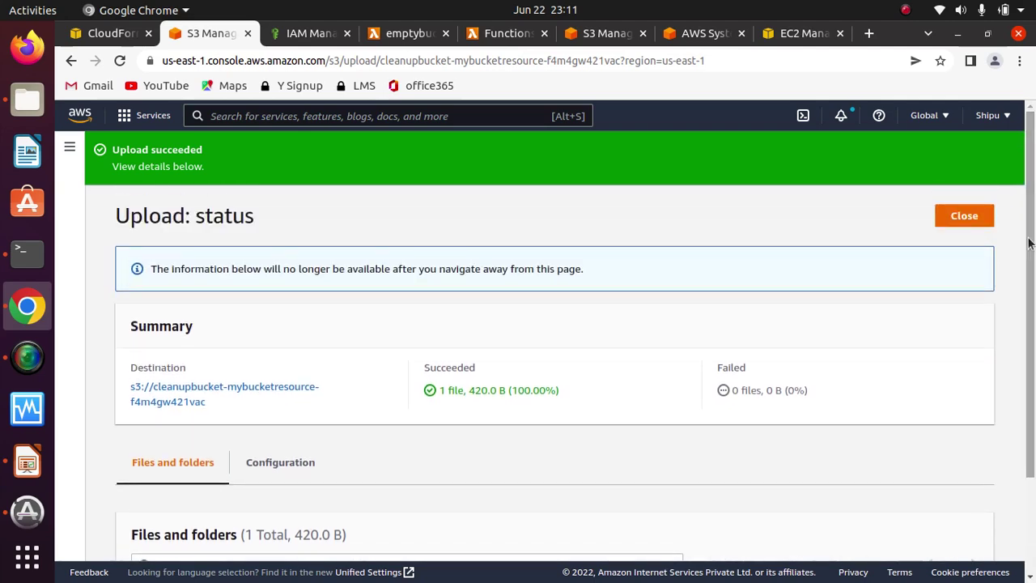
pyautogui.click(963, 216)
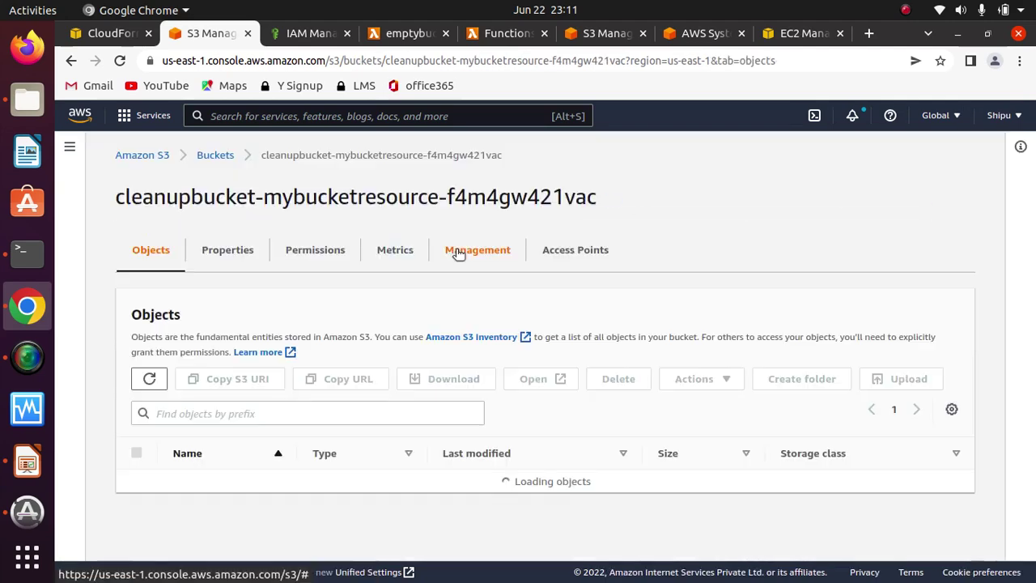
pyautogui.click(216, 157)
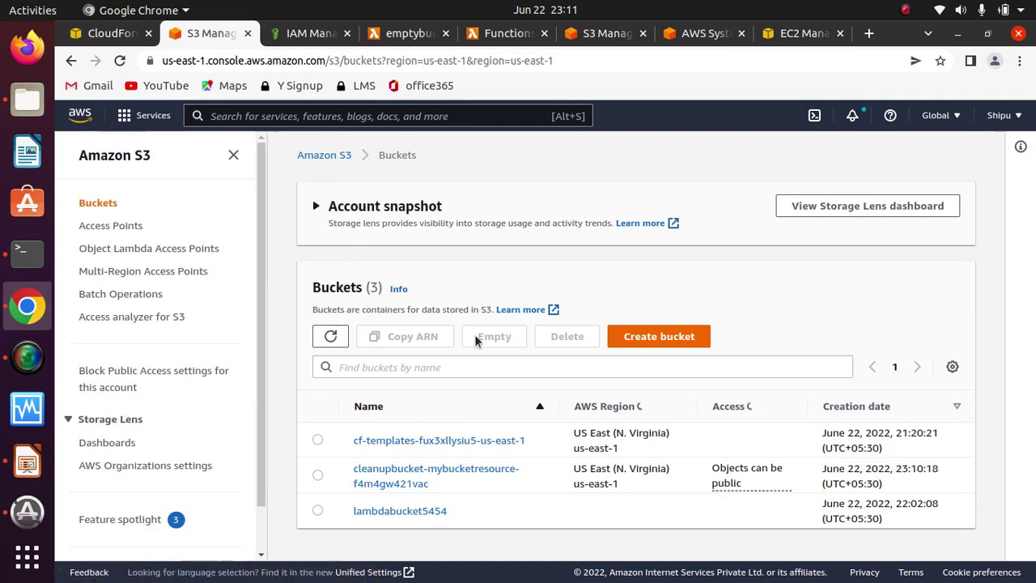
pyautogui.click(408, 477)
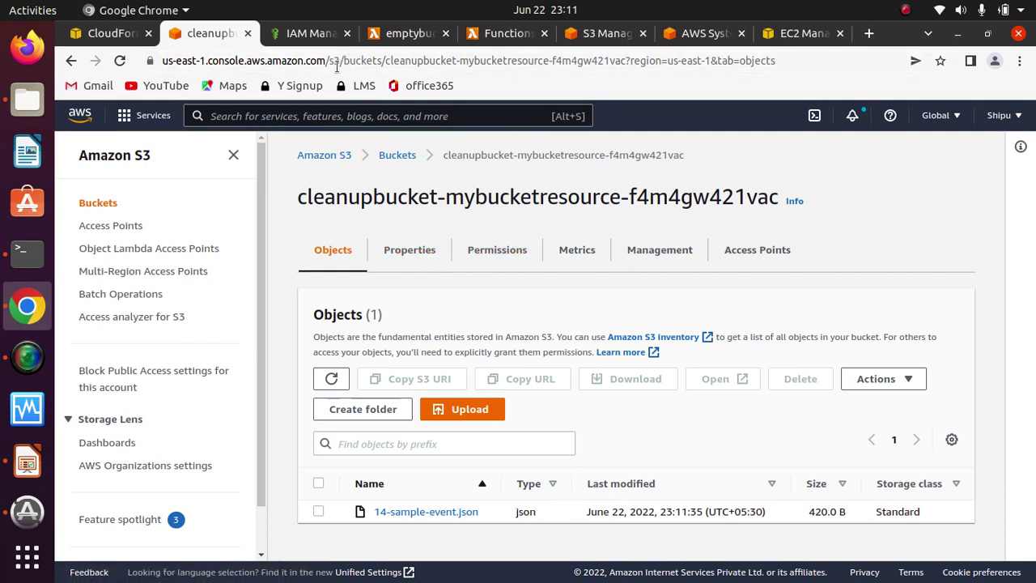
# Step: Create and save a private test event named event for the emptybucket Lambda function, using the hello-world template
pyautogui.click(311, 33)
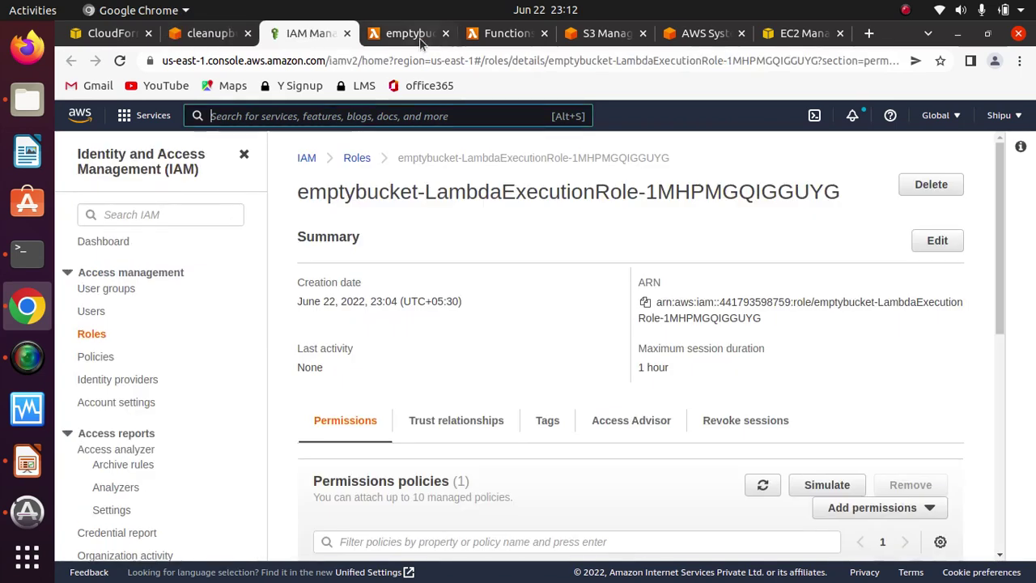
pyautogui.click(409, 33)
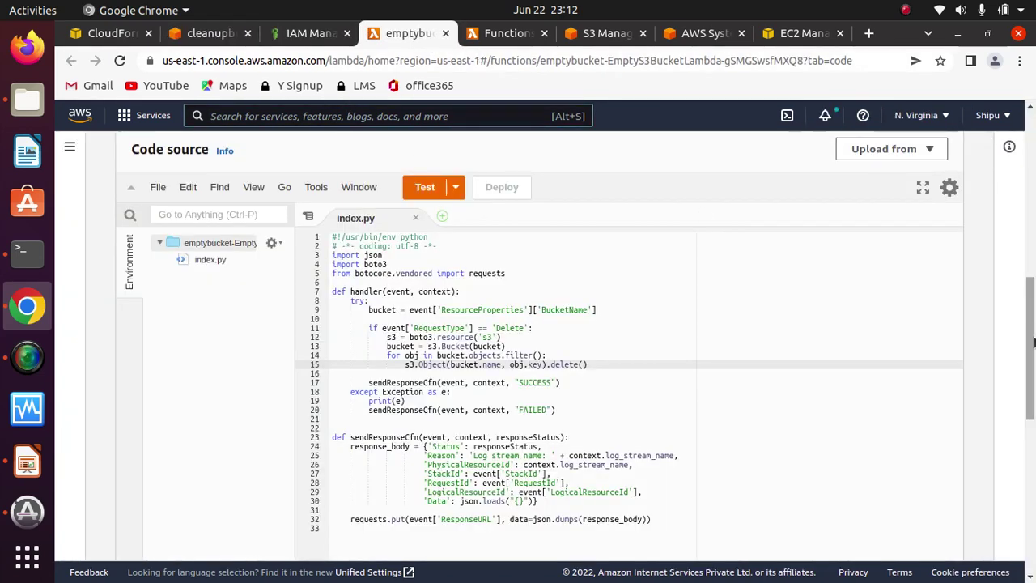
pyautogui.moveTo(1028, 340); pyautogui.dragTo(1020, 261)
pyautogui.scroll(-5, 1020, 260)
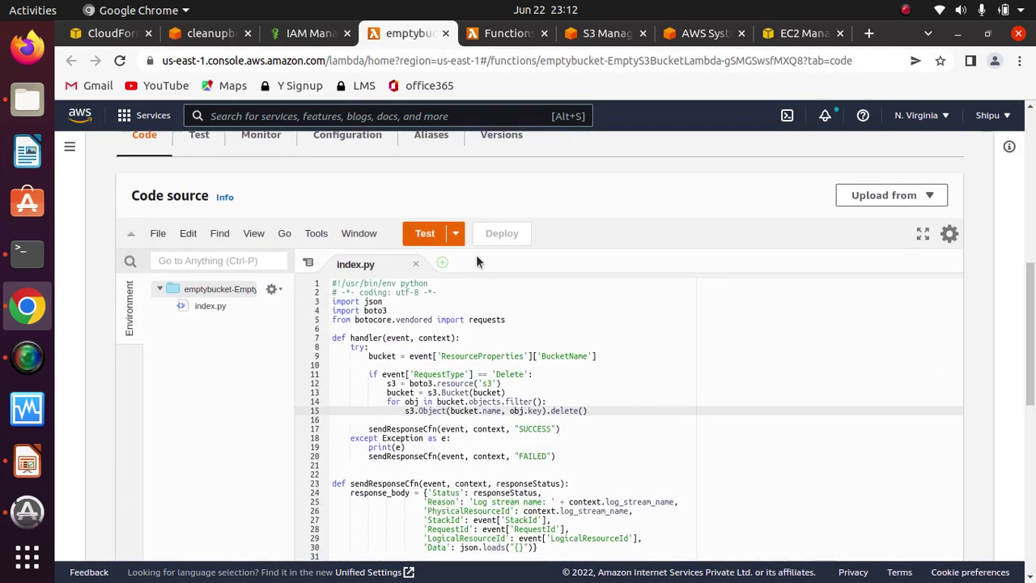
pyautogui.click(456, 233)
pyautogui.click(478, 258)
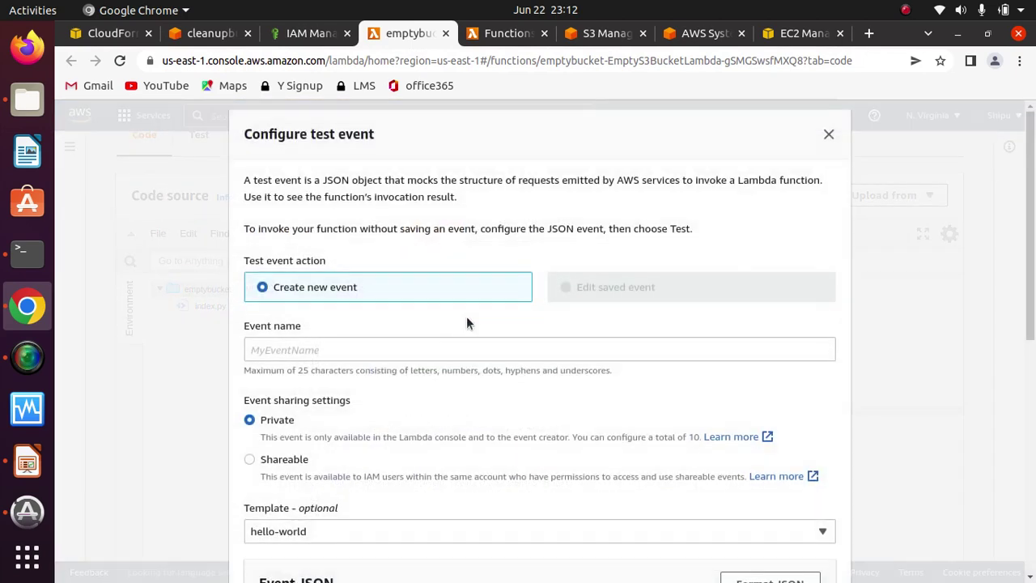
pyautogui.click(334, 348)
pyautogui.write('event')
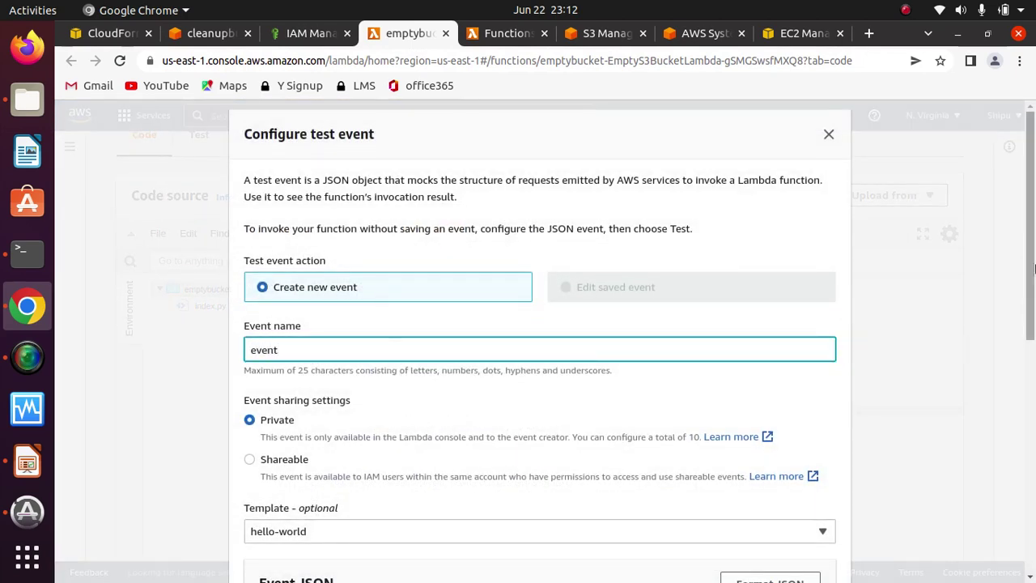
pyautogui.scroll(-6, 974, 344)
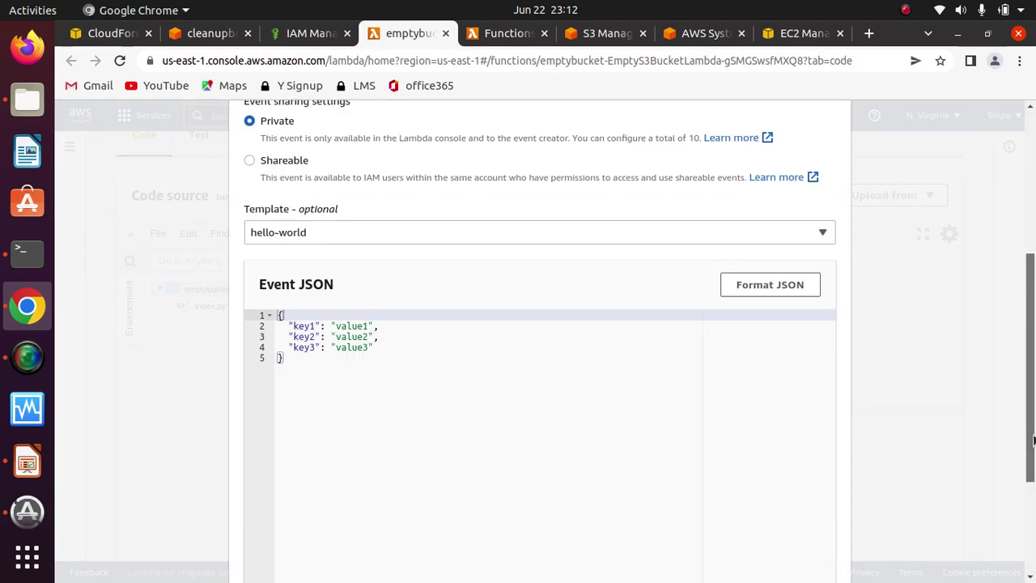
pyautogui.click(809, 554)
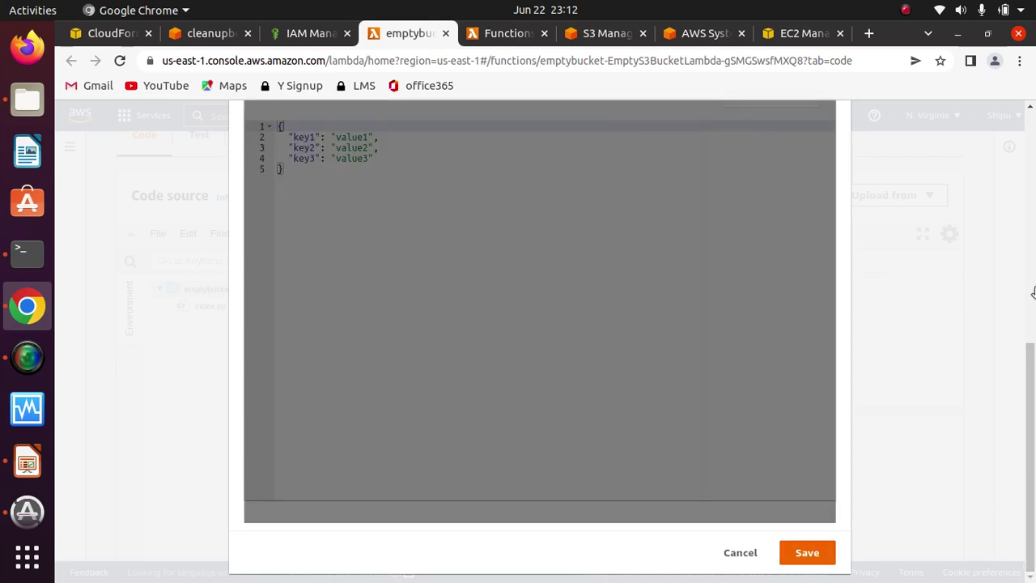
# Step: Run the emptybucket Lambda function with the saved test event, examine the execution response, and dismiss the notification banner
pyautogui.scroll(2, 1034, 374)
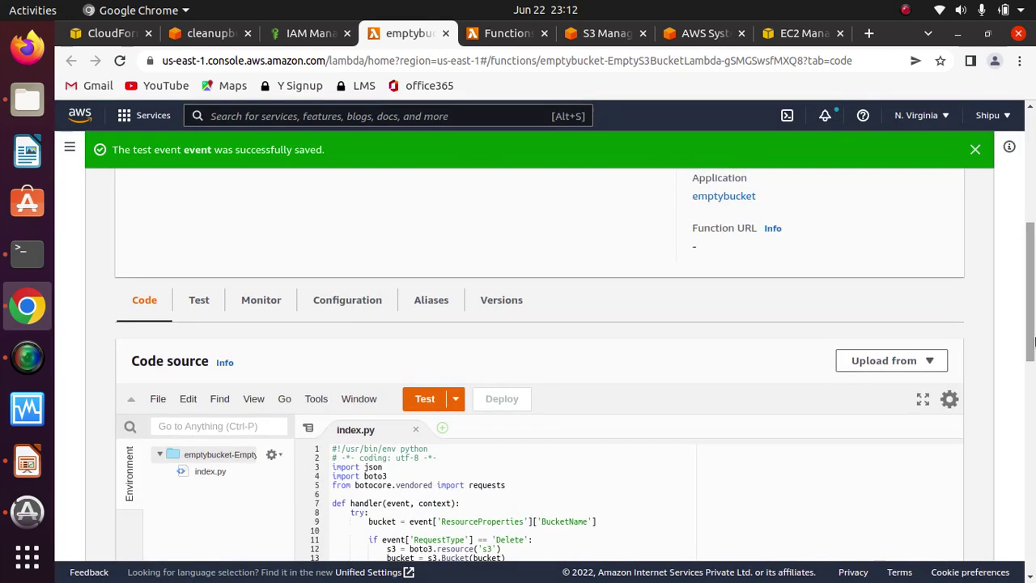
pyautogui.click(421, 401)
pyautogui.scroll(-3, 1031, 308)
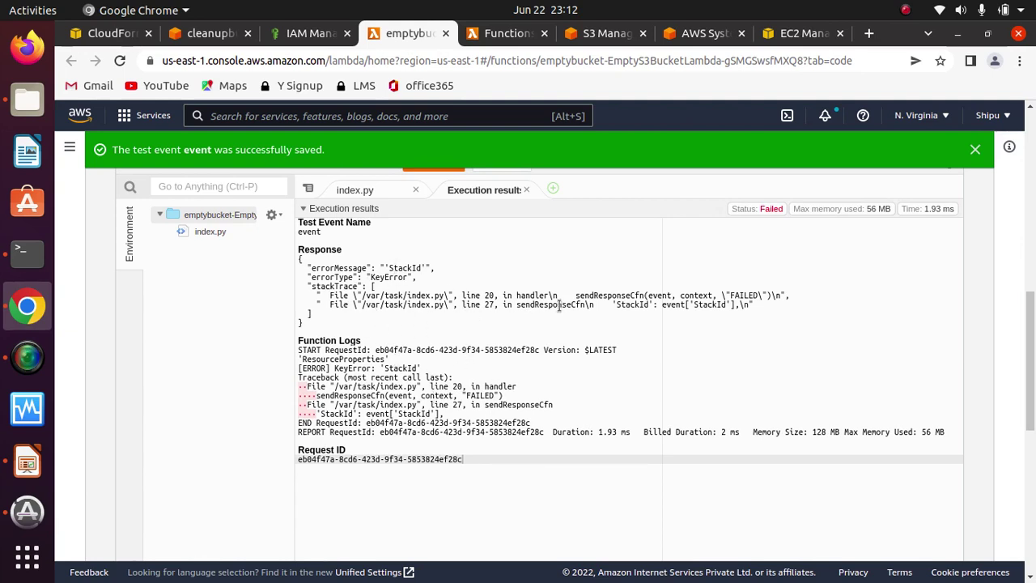
pyautogui.moveTo(743, 308)
pyautogui.mouseDown()
pyautogui.moveTo(616, 306)
pyautogui.moveTo(292, 257)
pyautogui.mouseUp()
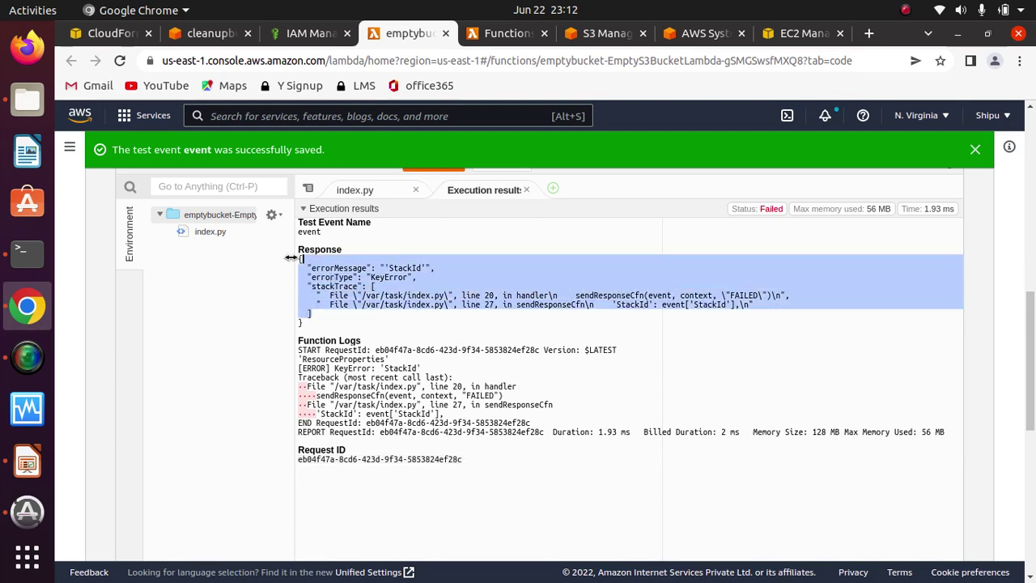
pyautogui.click(437, 280)
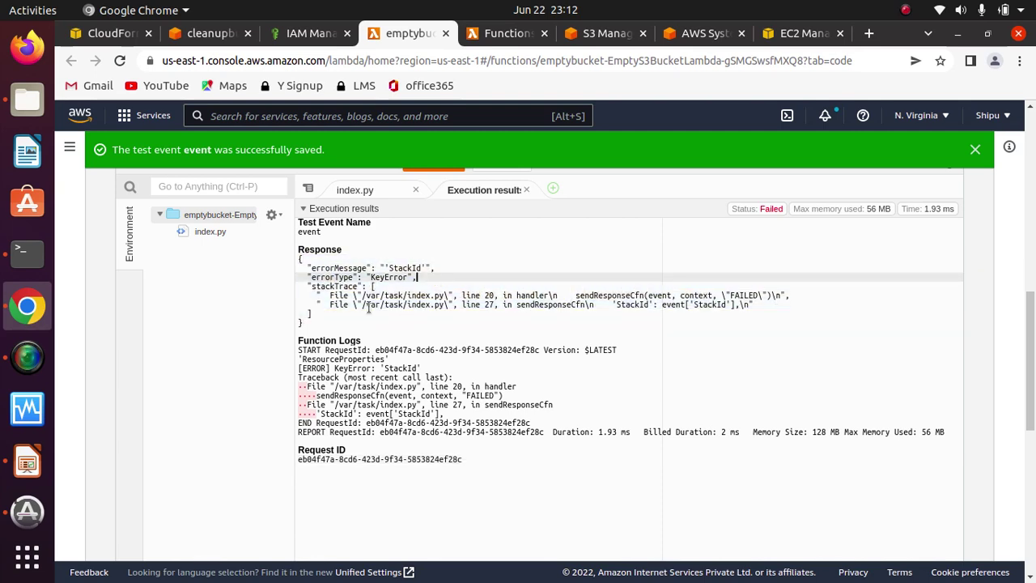
pyautogui.click(975, 152)
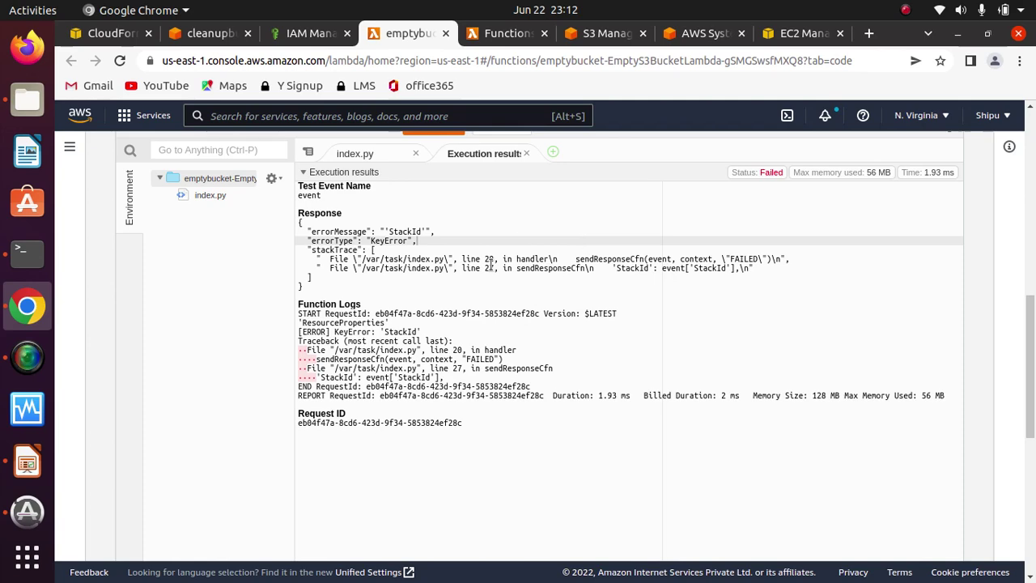
# Step: View the cleanupbucket stack's S3 bucket and examine the stack-name prefix in its name
pyautogui.click(306, 34)
pyautogui.click(411, 34)
pyautogui.click(211, 34)
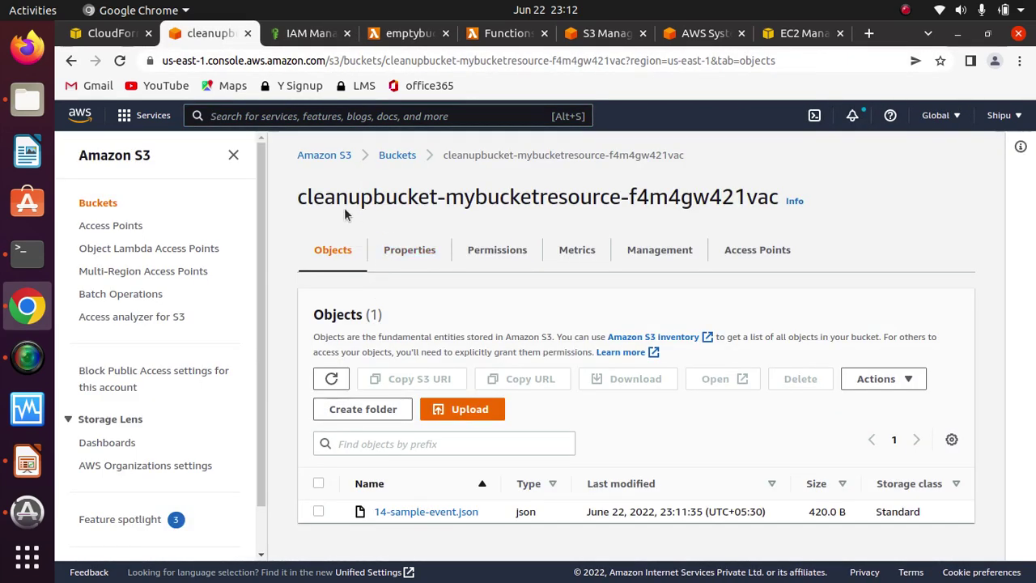
pyautogui.moveTo(297, 199); pyautogui.dragTo(435, 205)
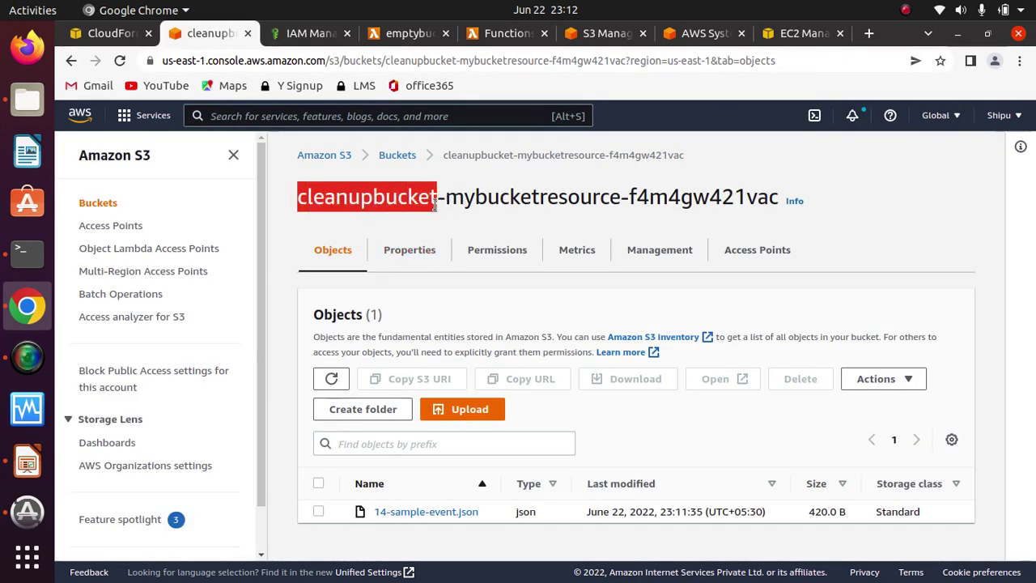
pyautogui.click(437, 208)
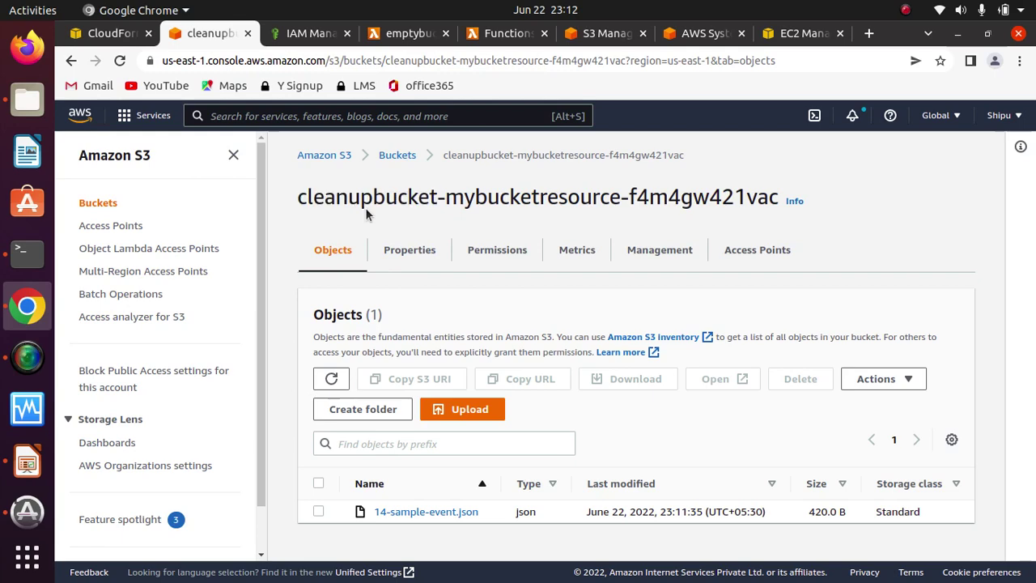
# Step: Review the cleanupbucket stack's events and refreshed resources in CloudFormation, examining the type of the LambdaUsedToCleanUp resource
pyautogui.click(297, 41)
pyautogui.click(177, 38)
pyautogui.click(111, 36)
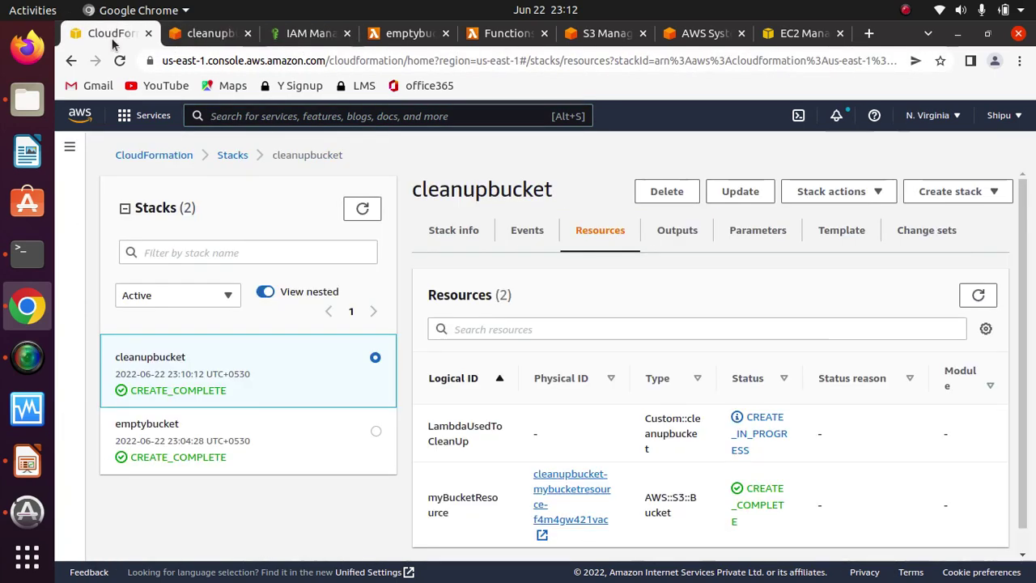
pyautogui.click(523, 231)
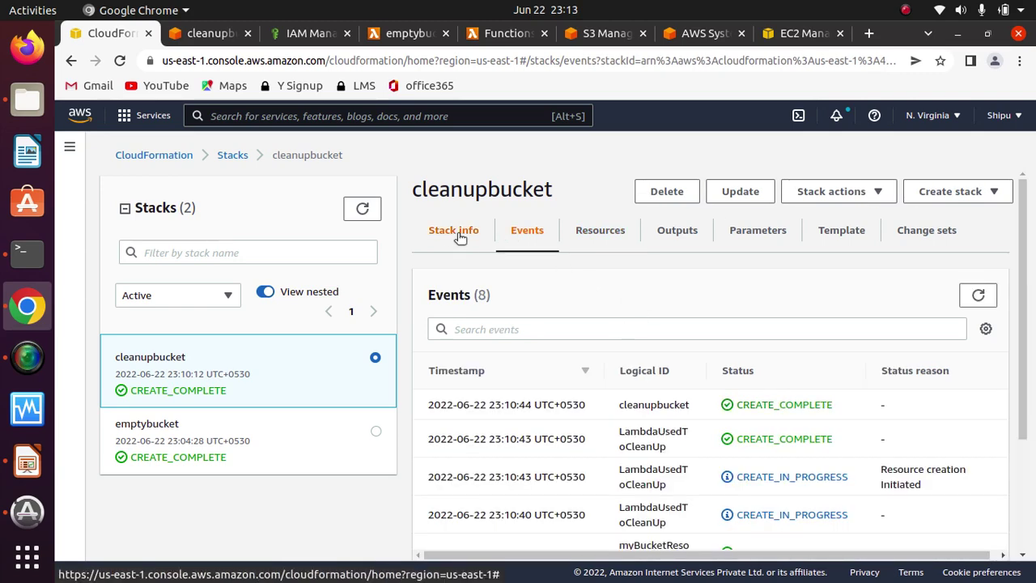
pyautogui.click(597, 232)
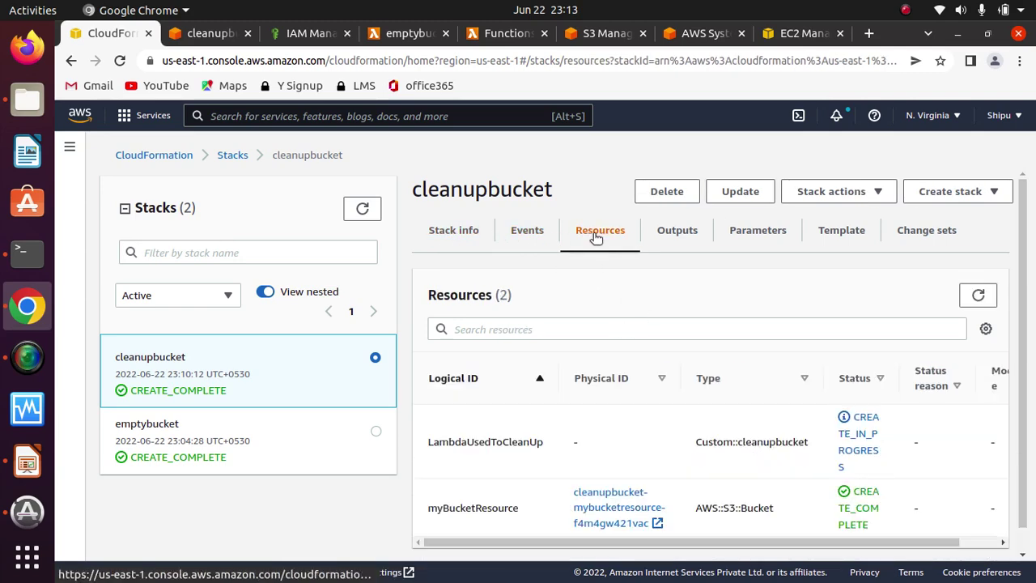
pyautogui.click(978, 296)
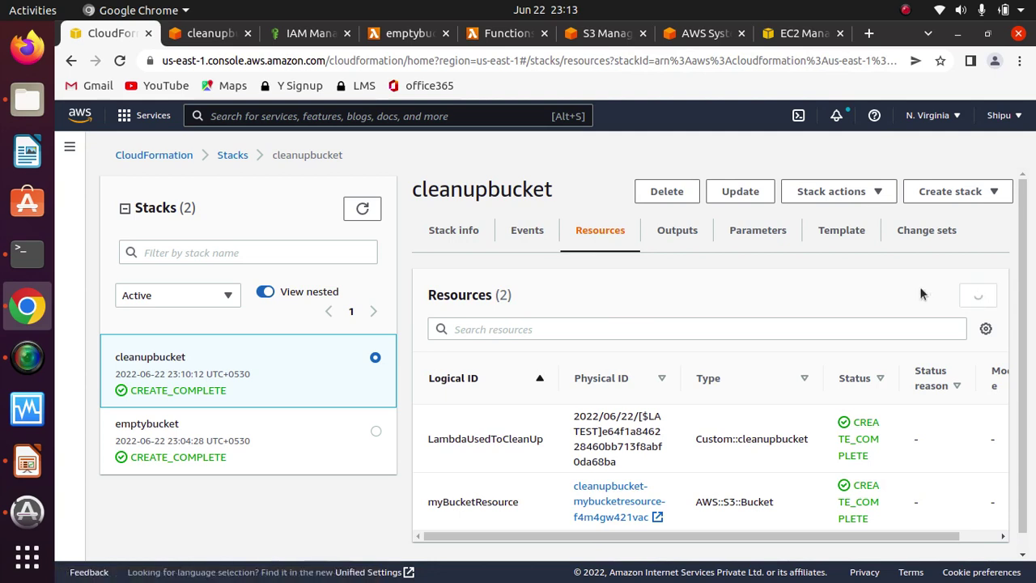
pyautogui.moveTo(811, 439); pyautogui.dragTo(704, 442)
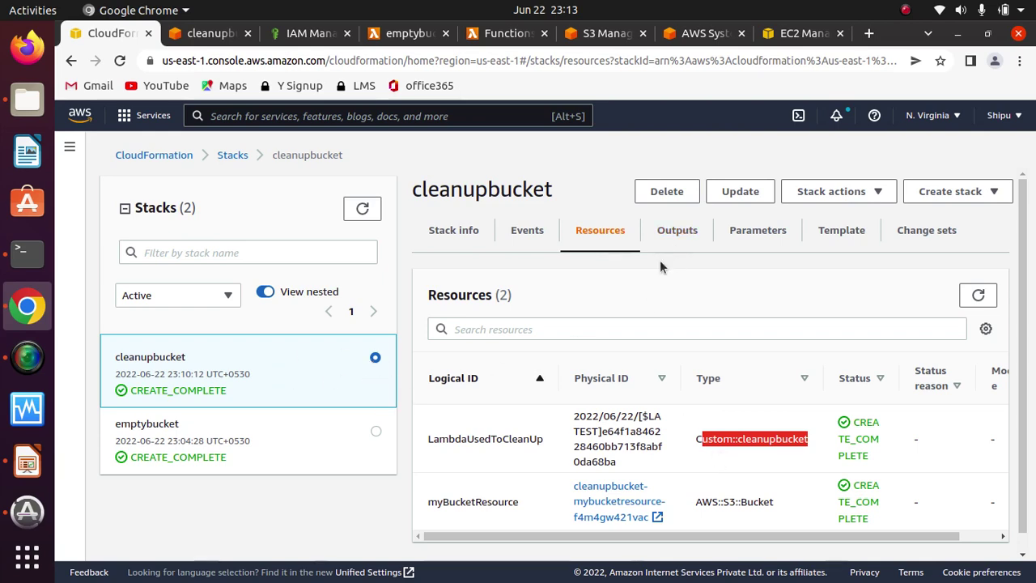
# Step: Delete the cleanupbucket stack and refresh its resource list to follow the deletion
pyautogui.click(666, 191)
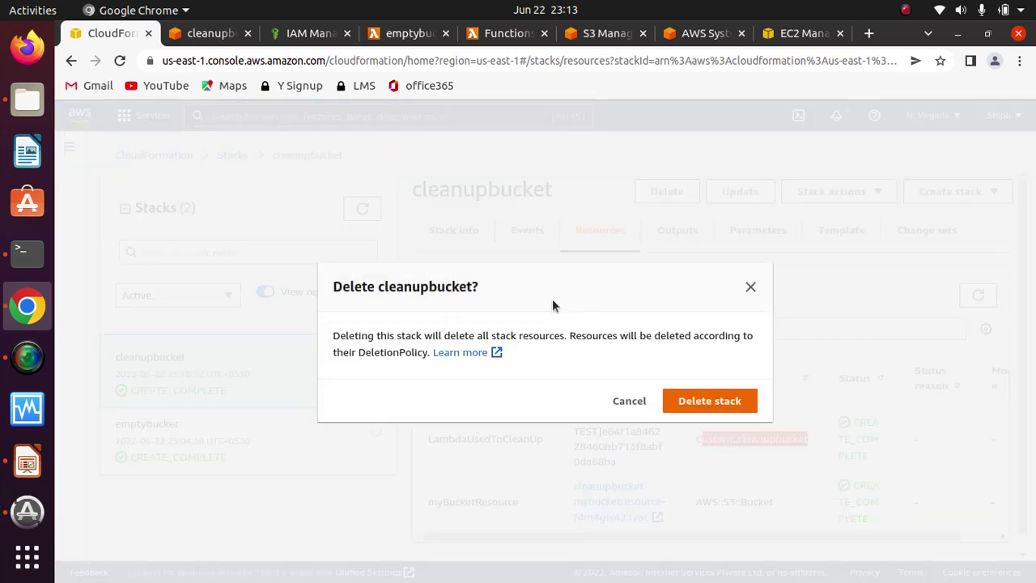
pyautogui.click(702, 397)
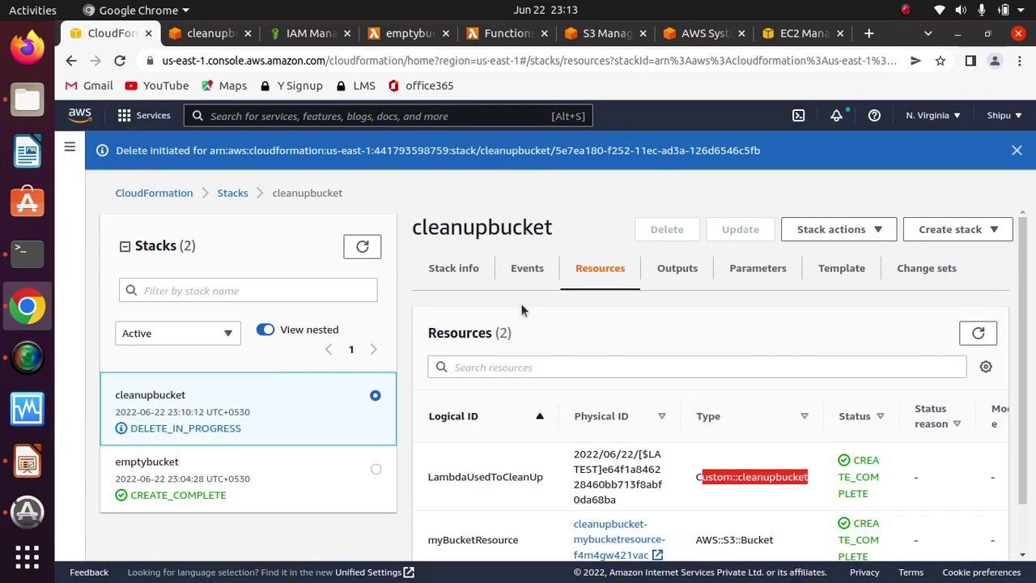
pyautogui.click(978, 333)
pyautogui.click(986, 335)
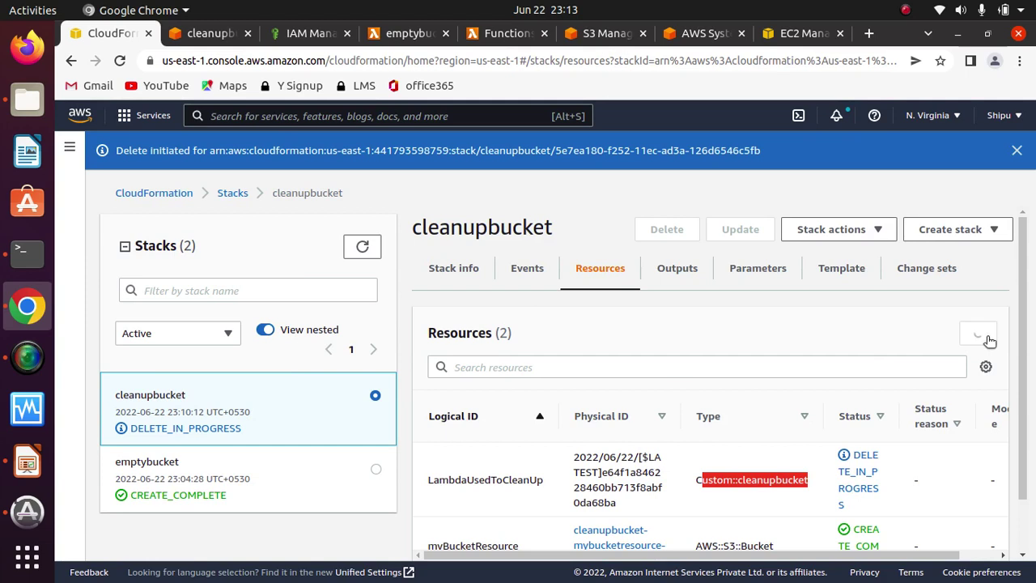
pyautogui.moveTo(1023, 322); pyautogui.dragTo(1030, 449)
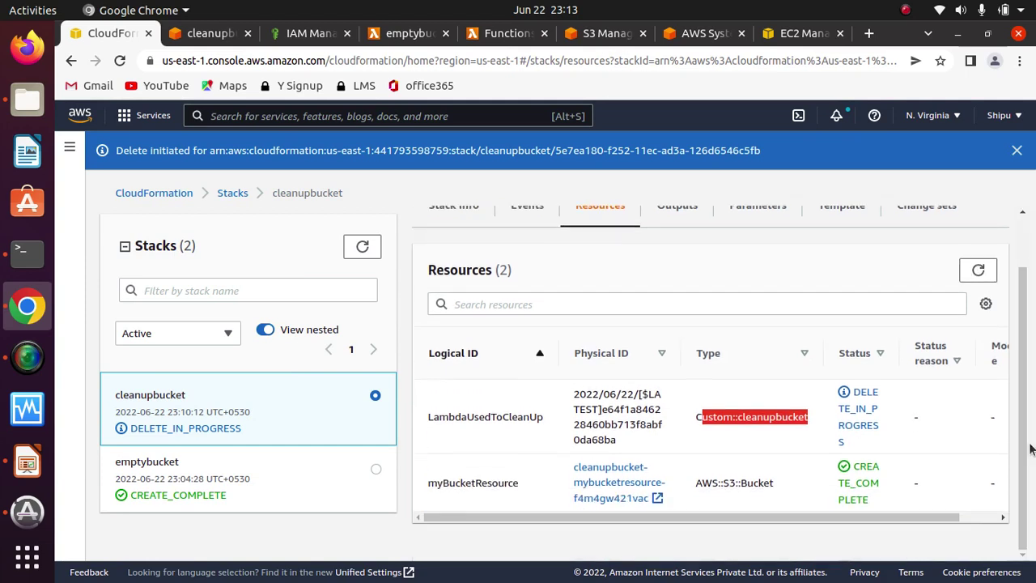
pyautogui.click(979, 271)
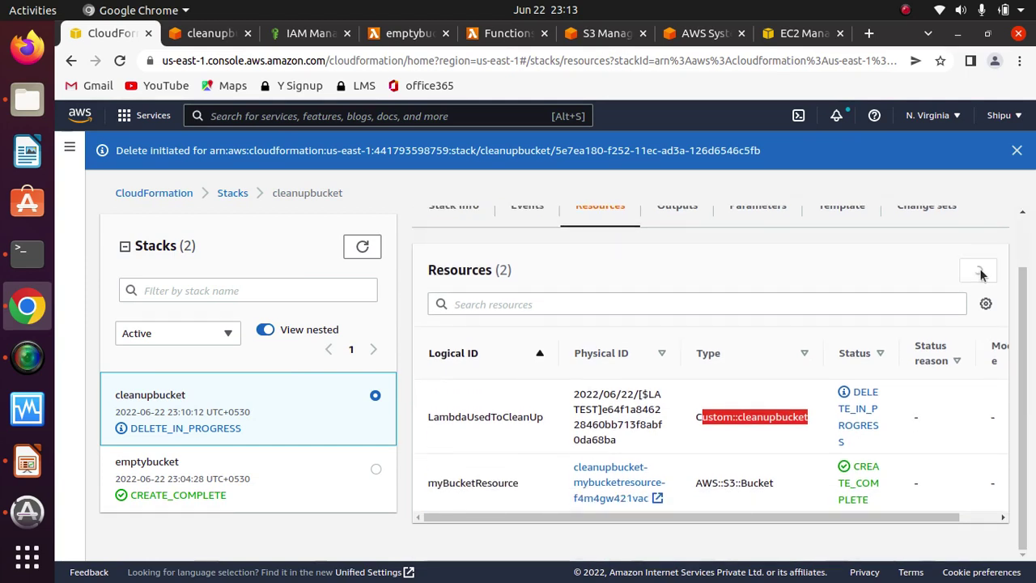
# Step: Open the account's S3 bucket list and reload it to check whether the cleanupbucket stack's bucket still exists
pyautogui.click(206, 34)
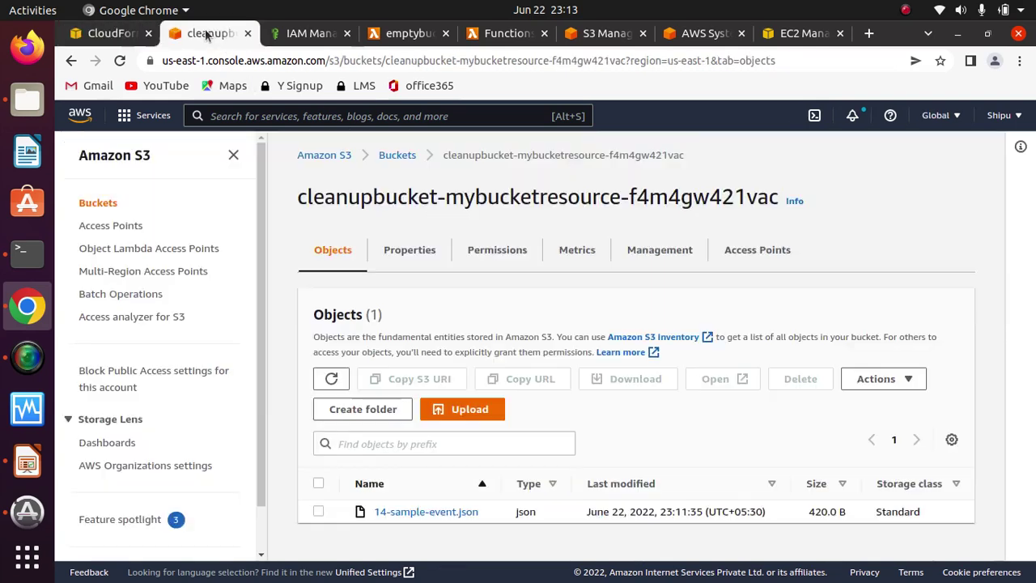
pyautogui.click(309, 34)
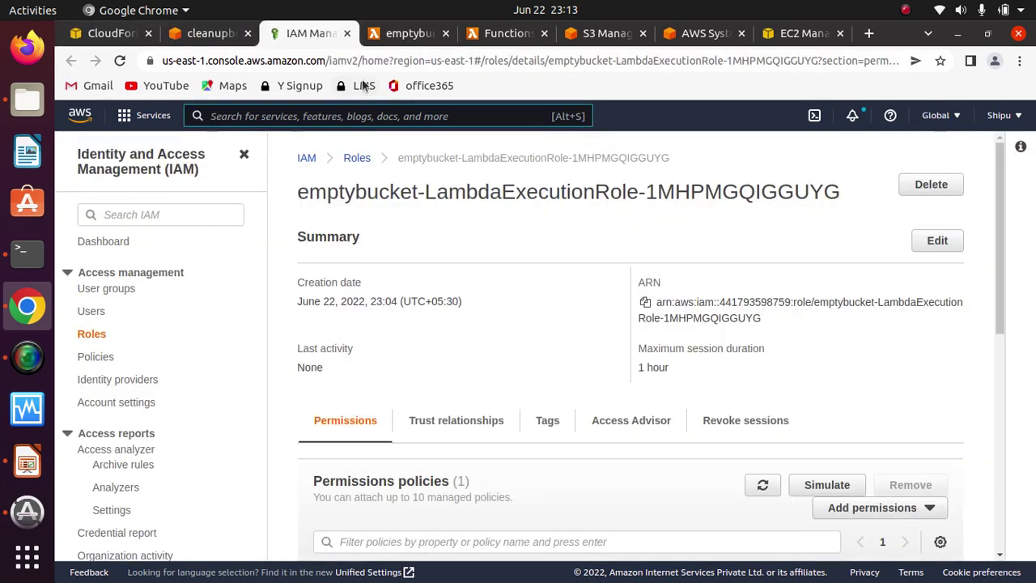
pyautogui.click(206, 33)
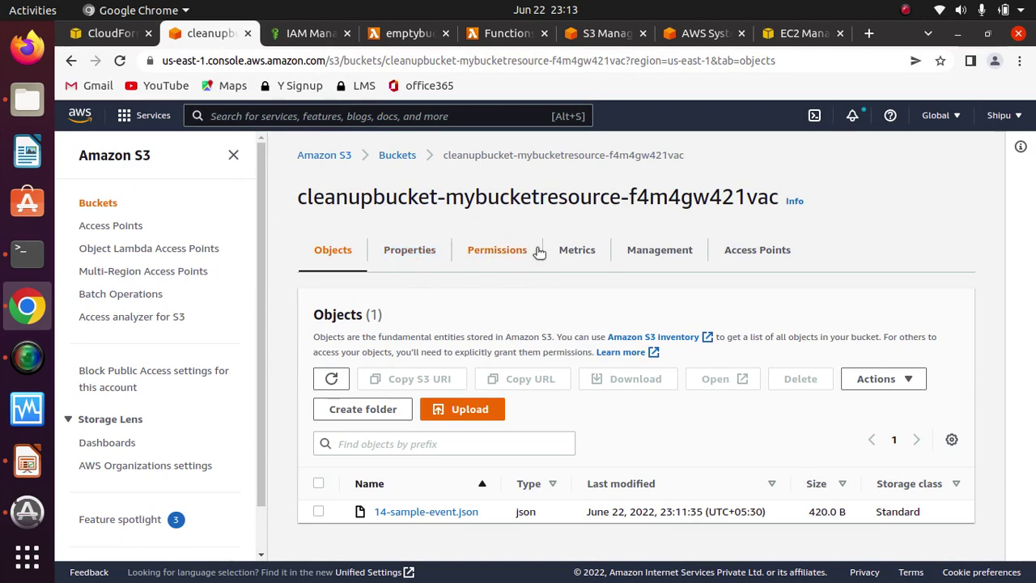
pyautogui.click(397, 156)
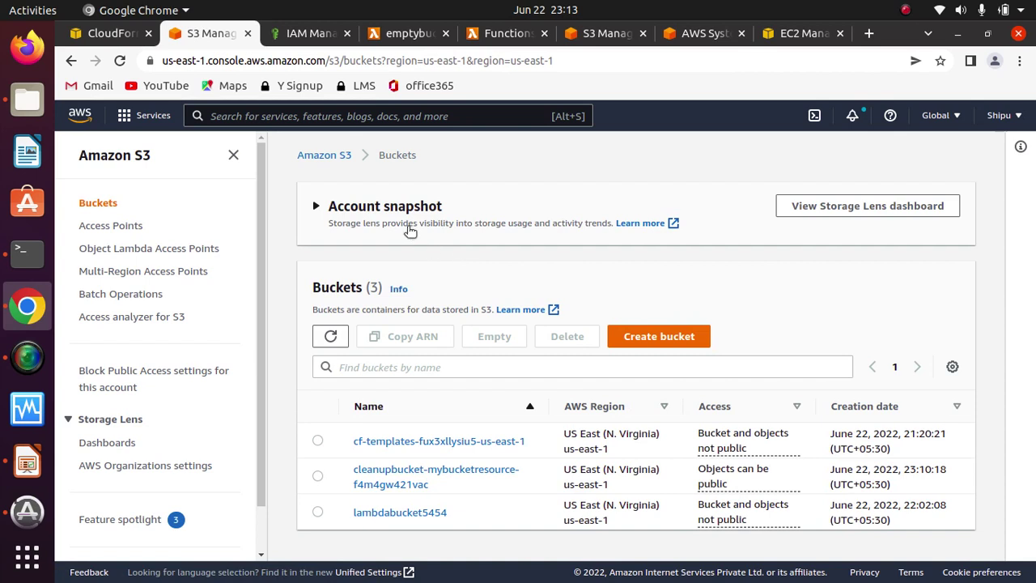
pyautogui.click(120, 61)
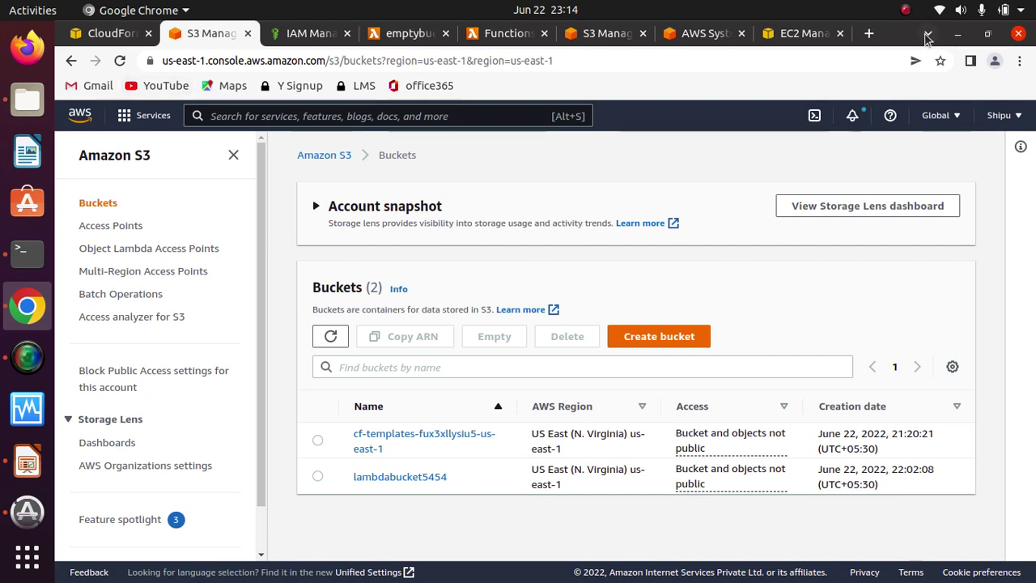
pyautogui.click(905, 10)
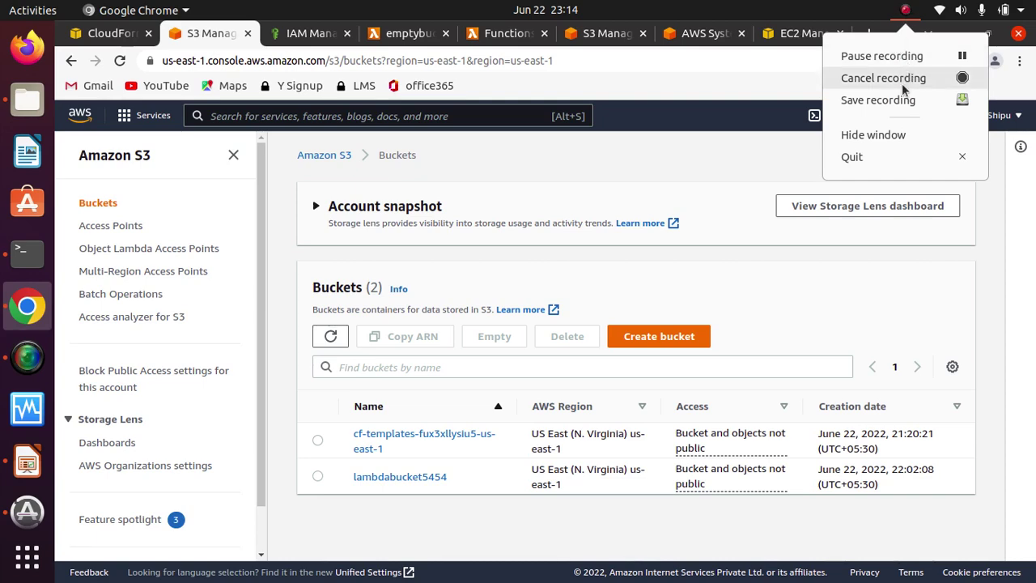